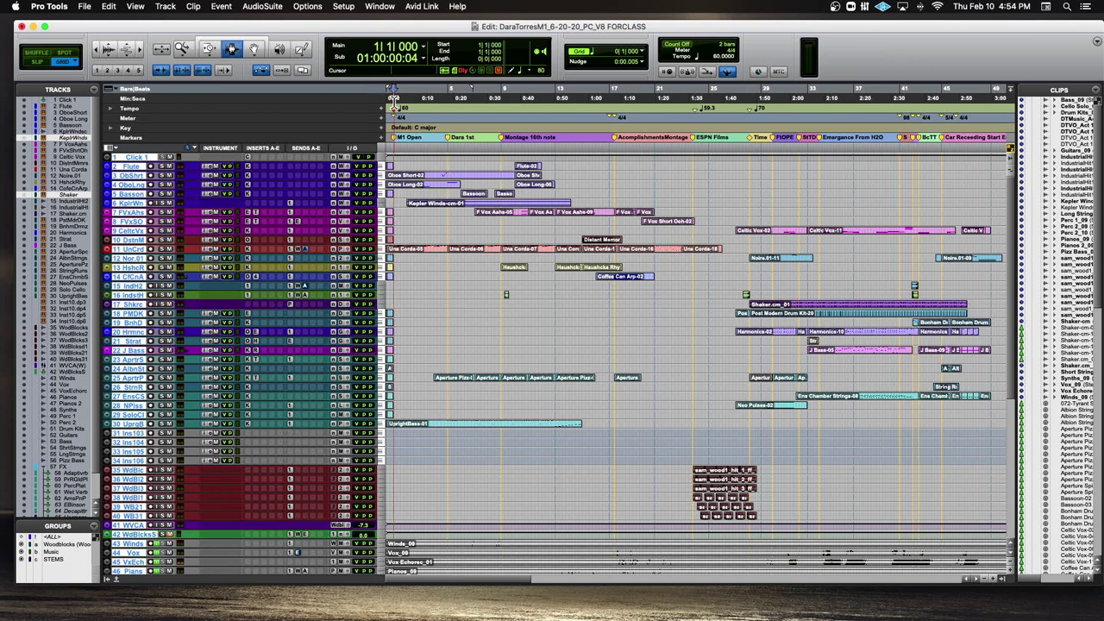
Step: Deselect all tracks and return the playhead to the start of the session
{"action": "left_click", "coordinate": [136, 167], "text": "alt"}
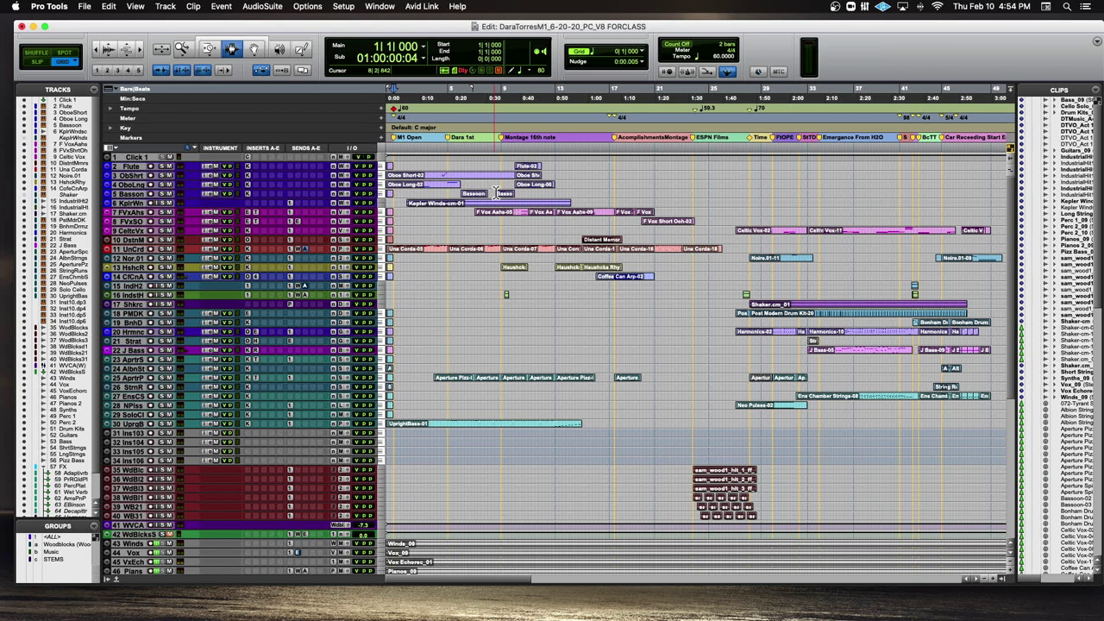
{"action": "key", "text": "t"}
{"action": "key", "text": "t"}
{"action": "key", "text": "r"}
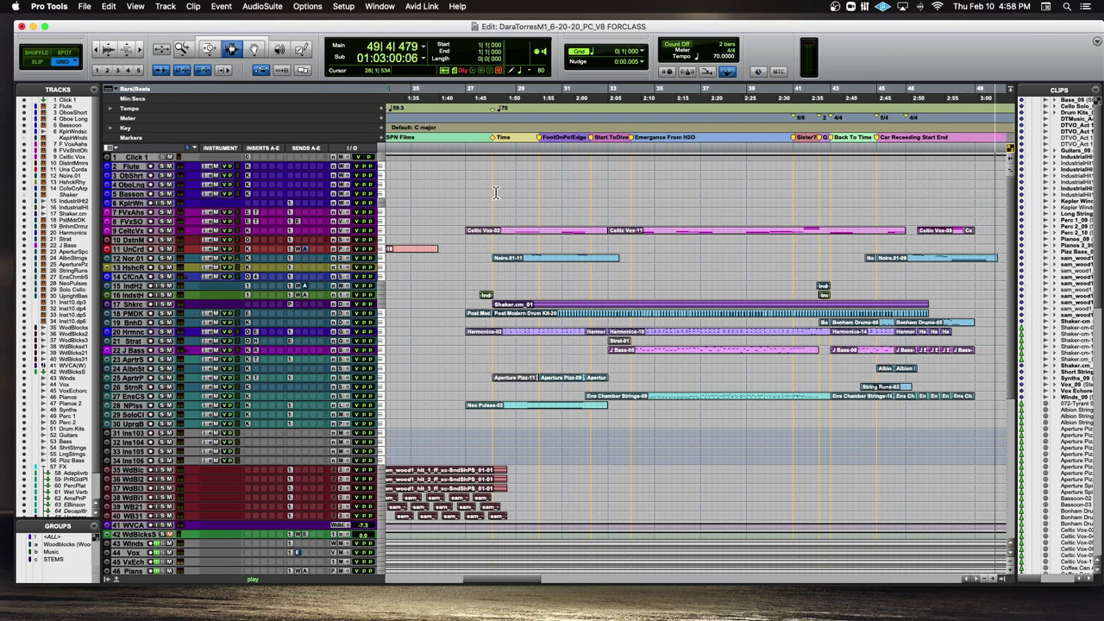
{"action": "key", "text": "Return"}
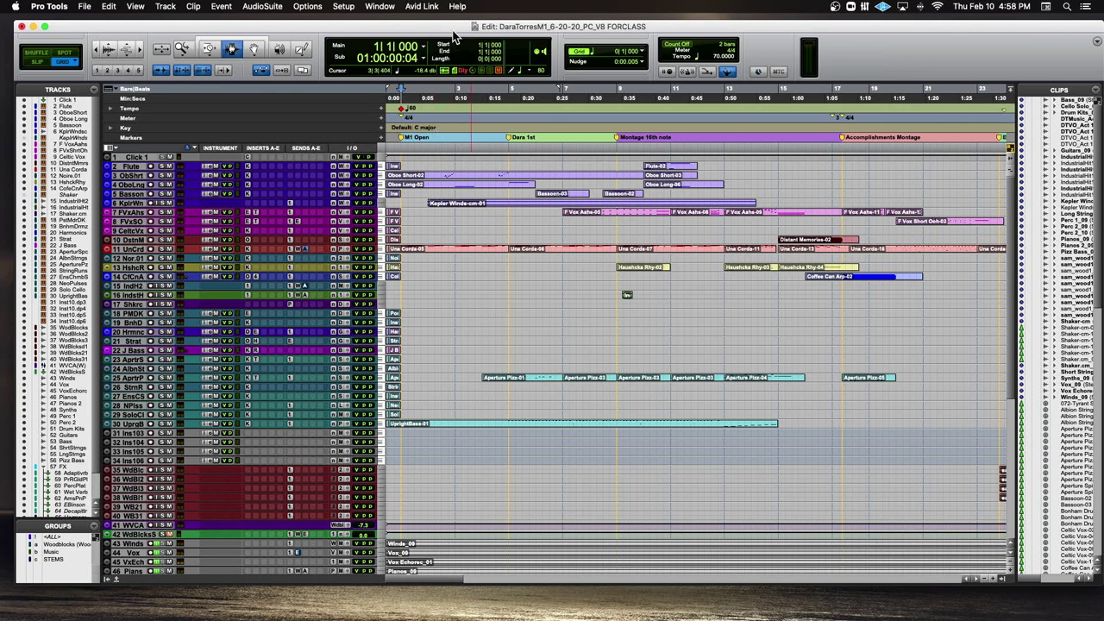
Step: Activate the Trim tool and reposition the Edit window slightly on the desktop
{"action": "left_click_drag", "start_coordinate": [456, 33], "coordinate": [448, 30]}
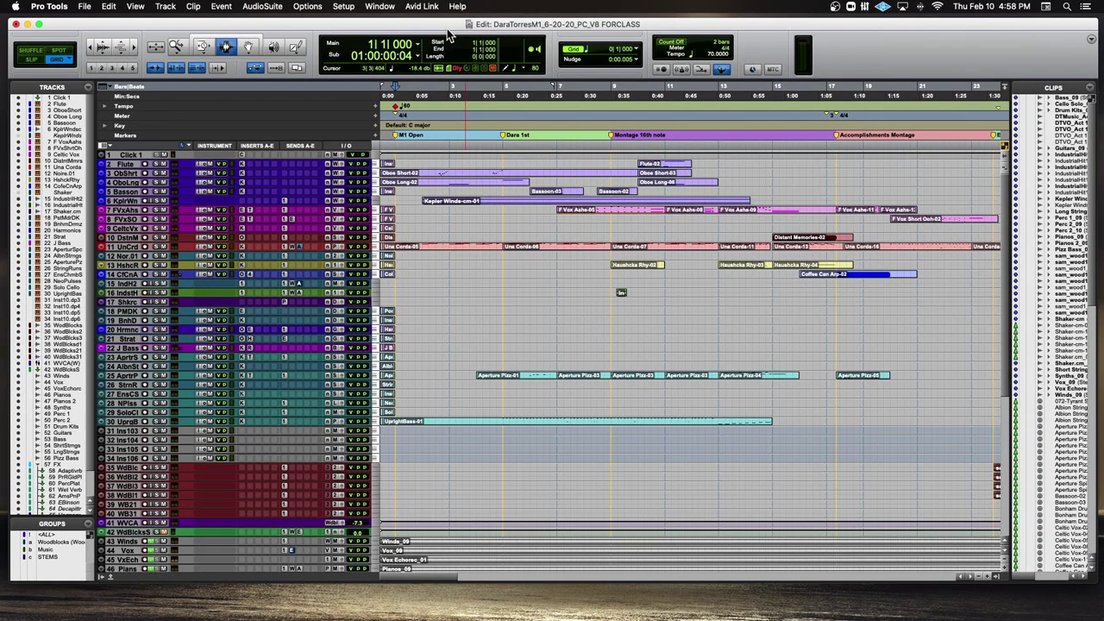
{"action": "left_click", "coordinate": [203, 47]}
{"action": "left_click_drag", "start_coordinate": [205, 44], "coordinate": [212, 49]}
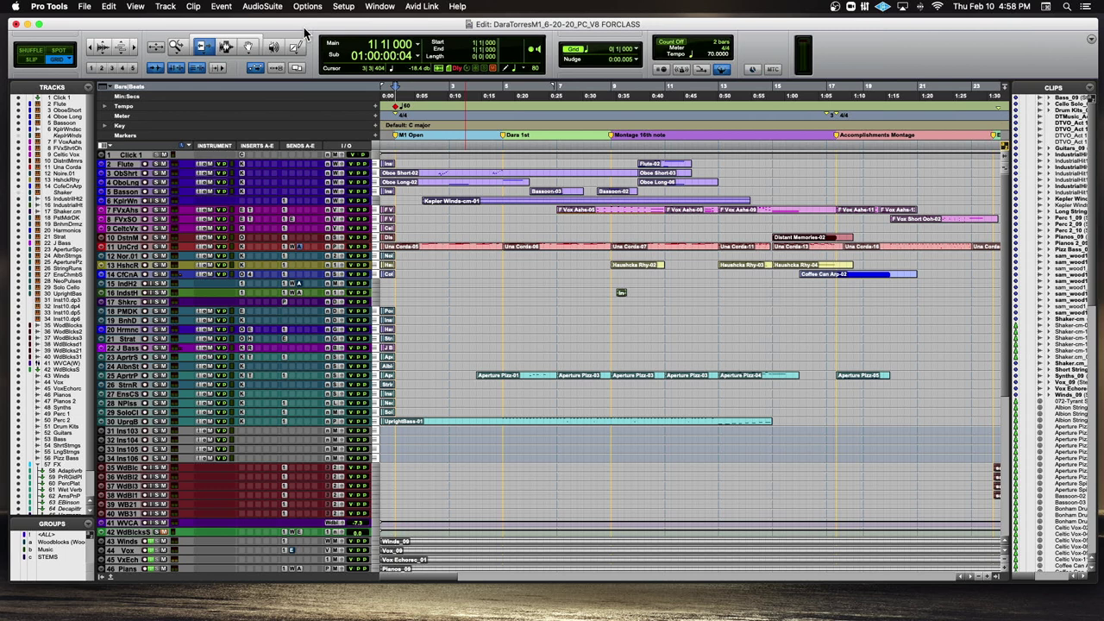
{"action": "left_click_drag", "start_coordinate": [439, 27], "coordinate": [445, 29]}
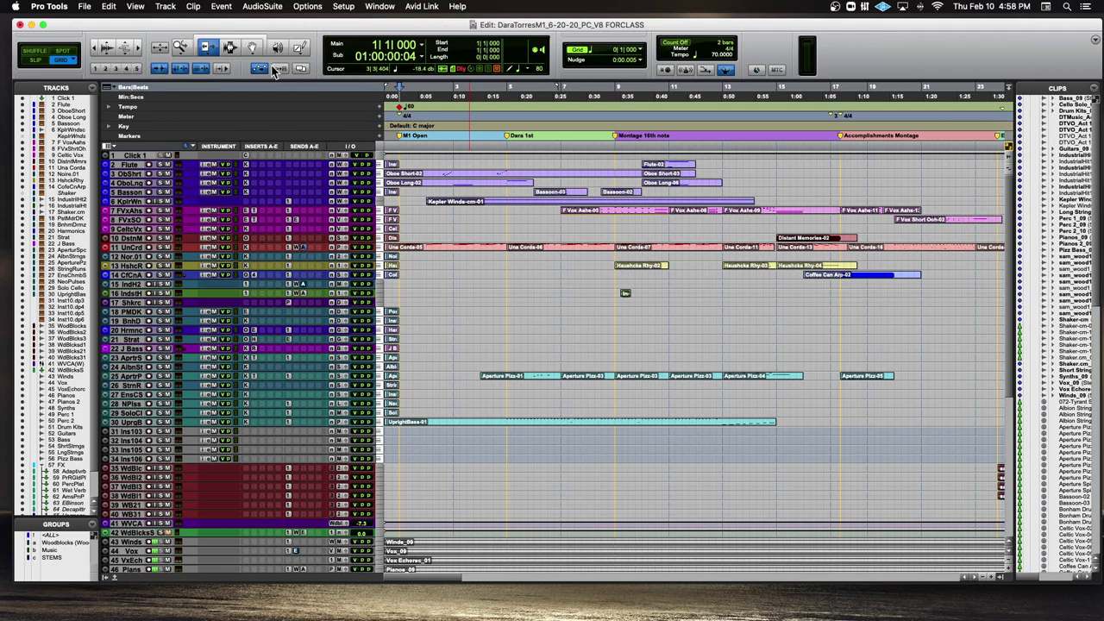
{"action": "left_click_drag", "start_coordinate": [233, 35], "coordinate": [259, 33]}
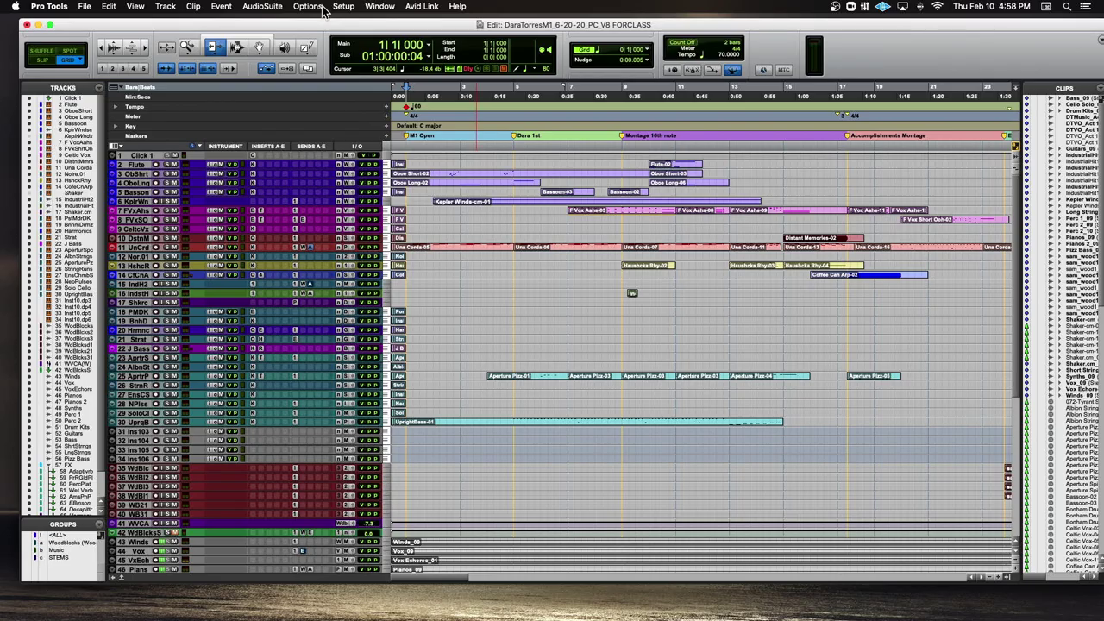
Step: Bring up the Mix window, shrink it and place it over the middle of the Edit window
{"action": "key", "text": "super+equal"}
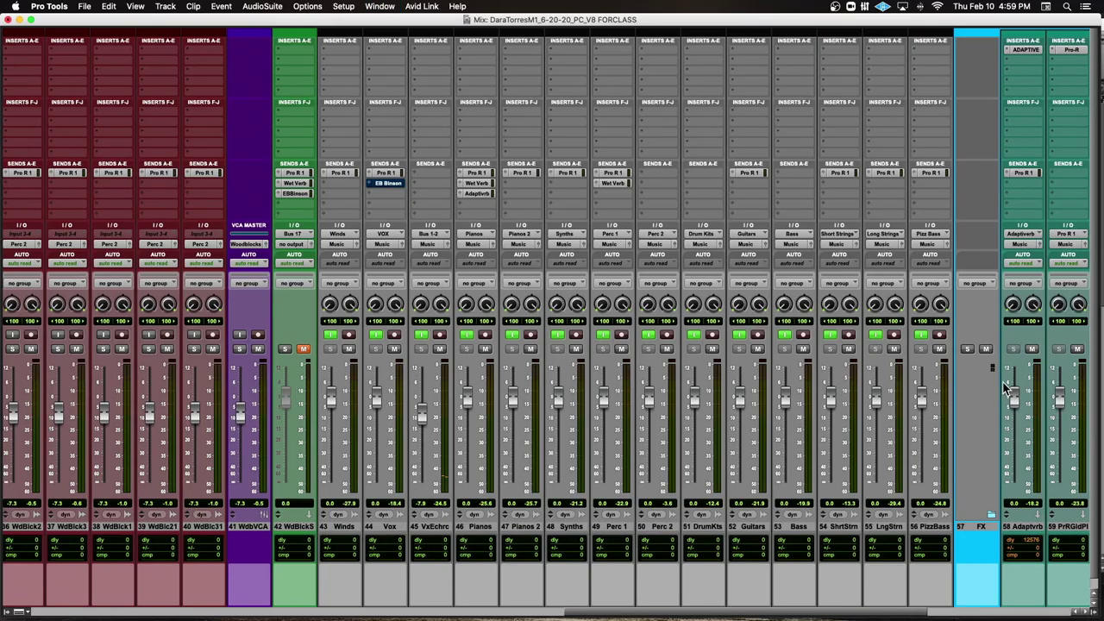
{"action": "left_click_drag", "start_coordinate": [1094, 611], "coordinate": [921, 547]}
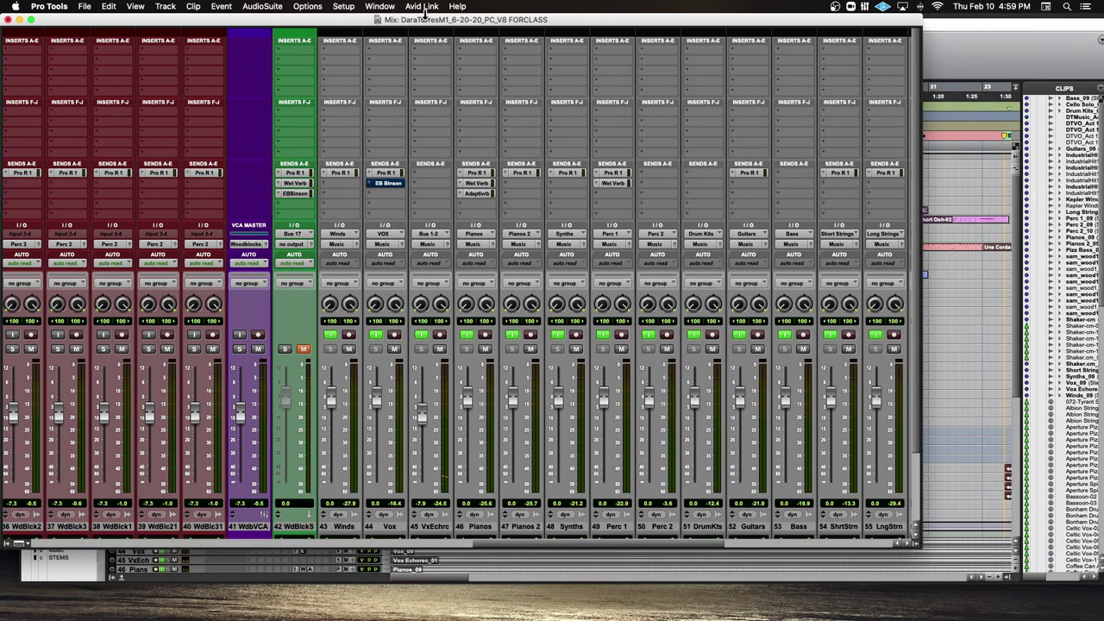
{"action": "left_click_drag", "start_coordinate": [465, 21], "coordinate": [533, 21]}
Step: Review all mixer channels from the Click track through the instrument, stem and FX tracks, and put the Mix window away
{"action": "scroll", "coordinate": [540, 354], "scroll_direction": "right", "scroll_amount": 6}
{"action": "scroll", "coordinate": [540, 353], "scroll_direction": "left", "scroll_amount": 20}
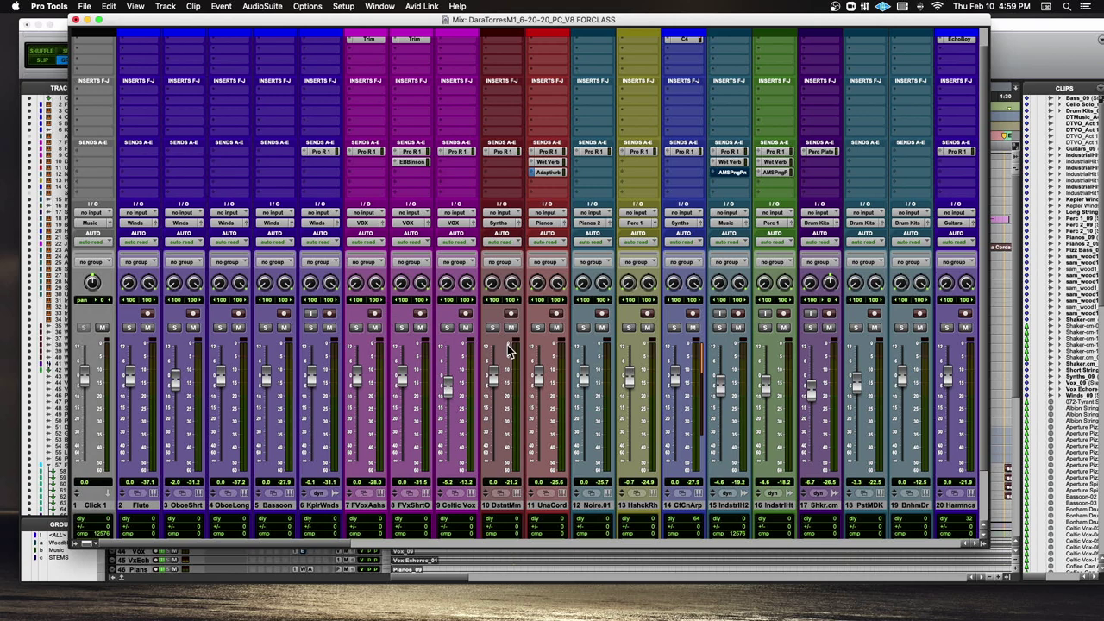
{"action": "scroll", "coordinate": [509, 349], "scroll_direction": "up", "scroll_amount": 2}
{"action": "scroll", "coordinate": [509, 350], "scroll_direction": "right", "scroll_amount": 6}
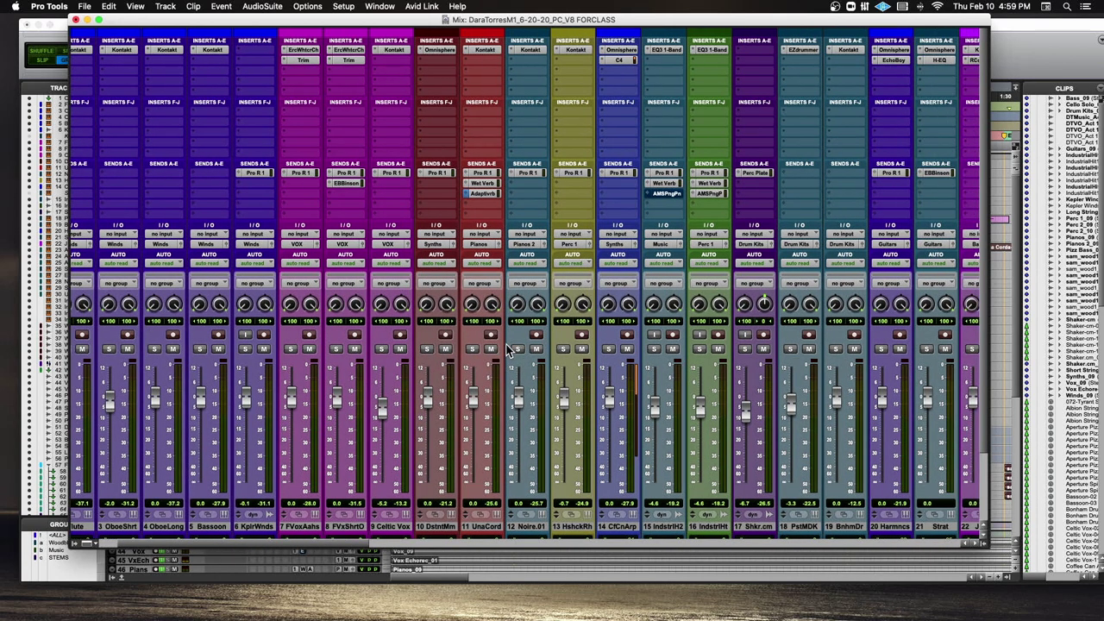
{"action": "scroll", "coordinate": [505, 349], "scroll_direction": "right", "scroll_amount": 9}
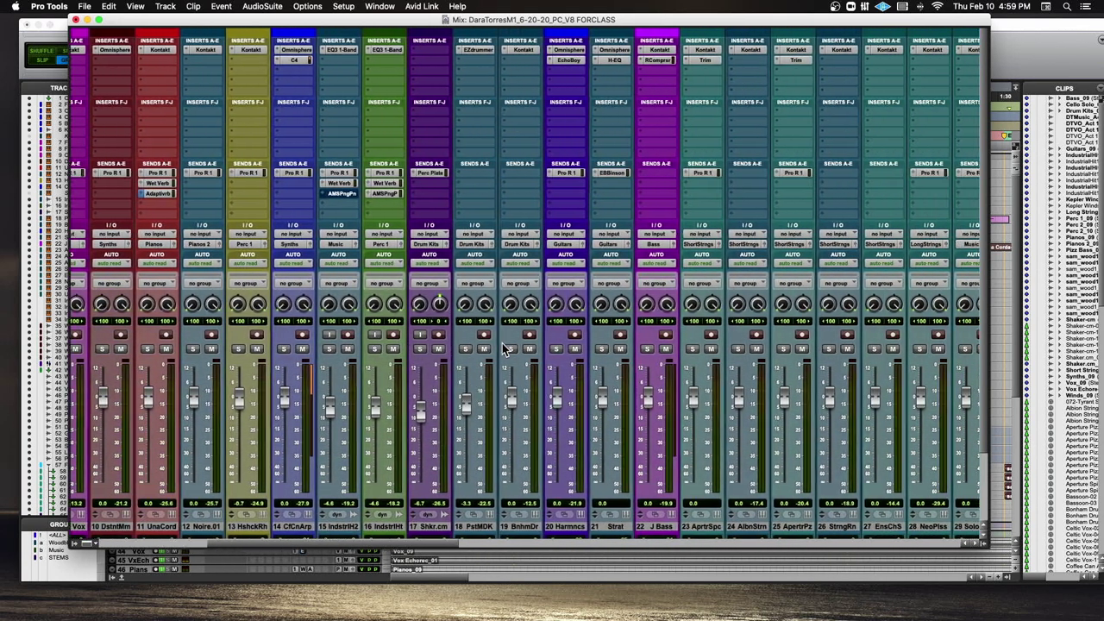
{"action": "scroll", "coordinate": [499, 348], "scroll_direction": "right", "scroll_amount": 16}
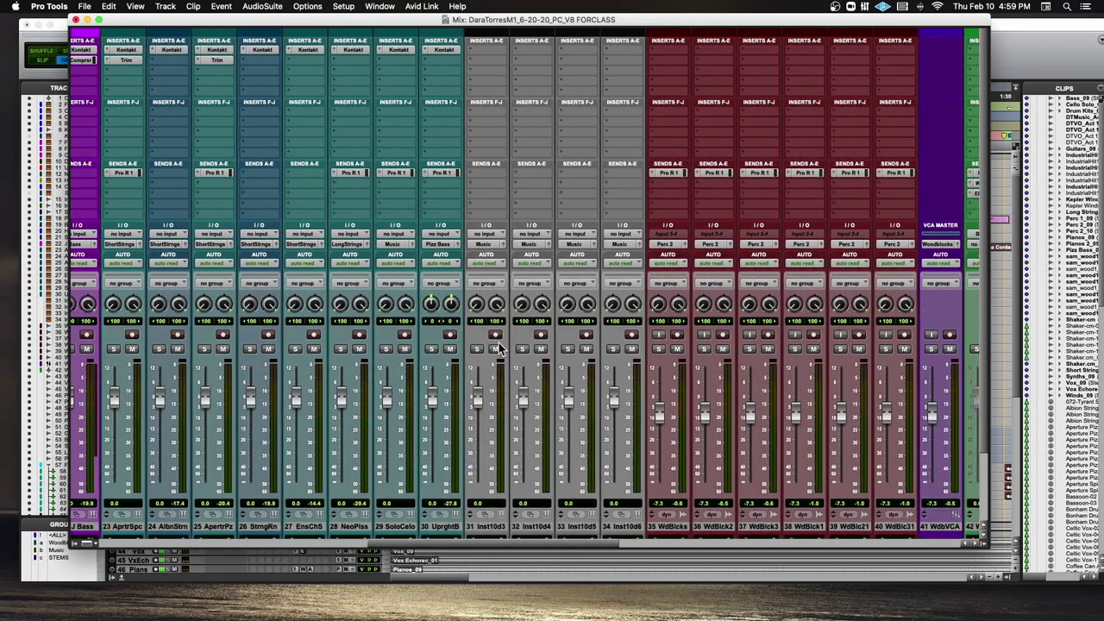
{"action": "scroll", "coordinate": [498, 349], "scroll_direction": "right", "scroll_amount": 16}
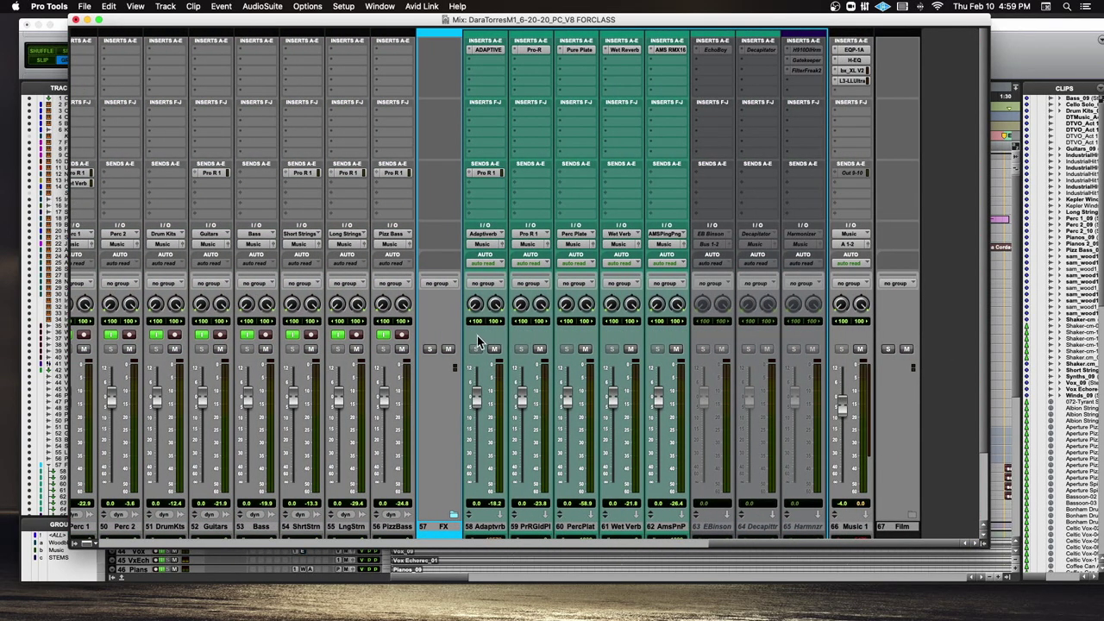
{"action": "left_click", "coordinate": [88, 19]}
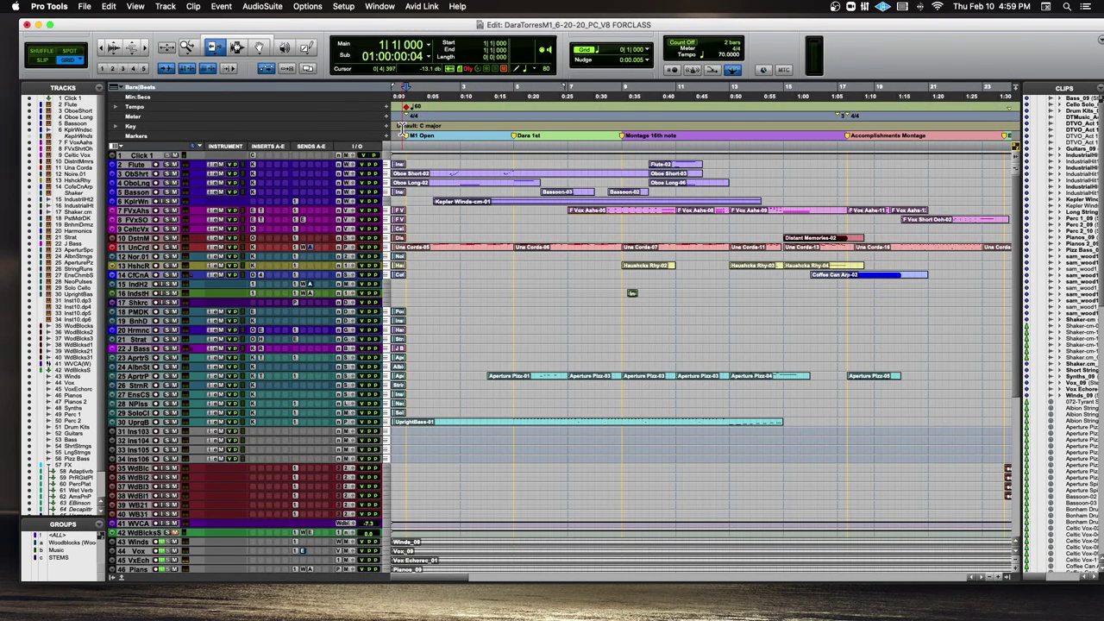
Step: Cycle the edit mode through Shuffle, Slip and Spot, ending on Grid
{"action": "mouse_move", "coordinate": [391, 26]}
{"action": "left_mouse_down"}
{"action": "mouse_move", "coordinate": [438, 17]}
{"action": "mouse_move", "coordinate": [432, 35]}
{"action": "mouse_move", "coordinate": [387, 28]}
{"action": "left_mouse_up"}
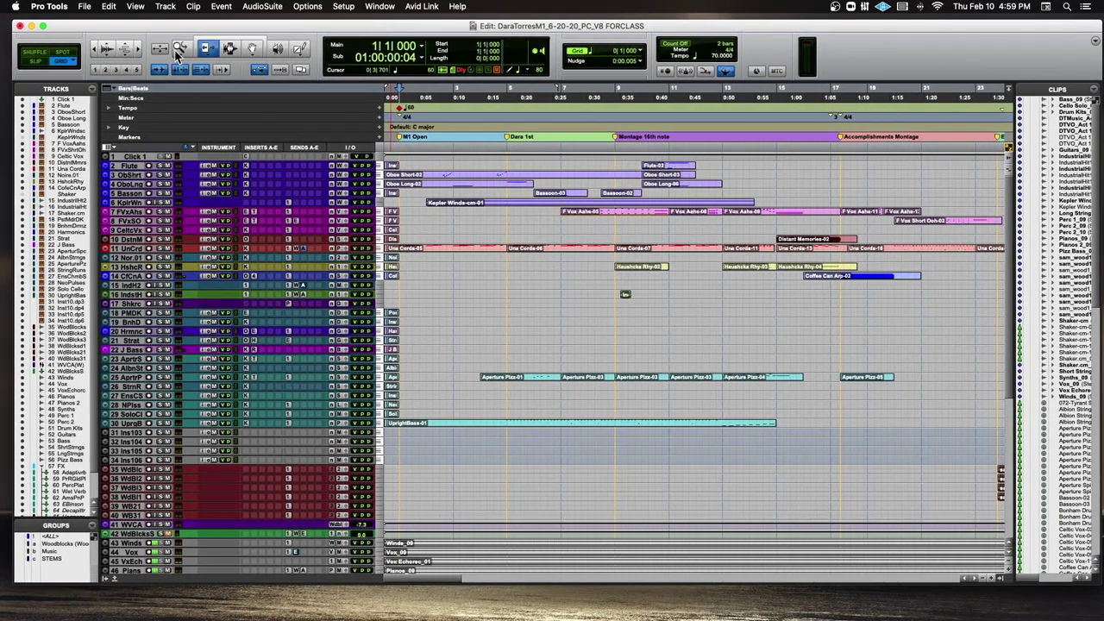
{"action": "left_click_drag", "start_coordinate": [460, 31], "coordinate": [461, 57]}
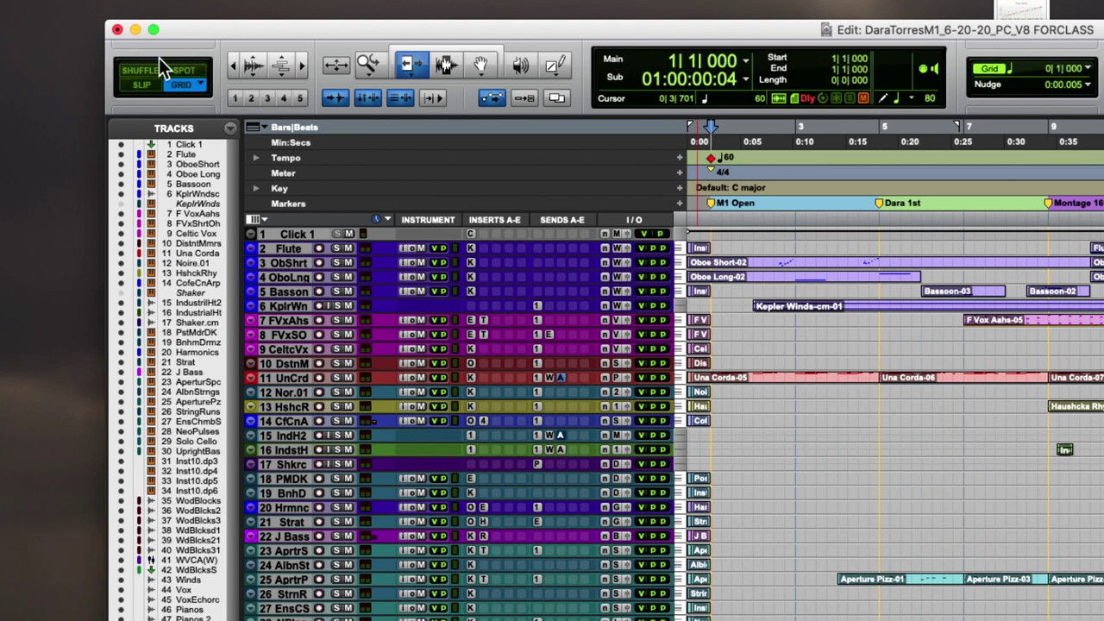
{"action": "left_click_drag", "start_coordinate": [212, 38], "coordinate": [309, 50]}
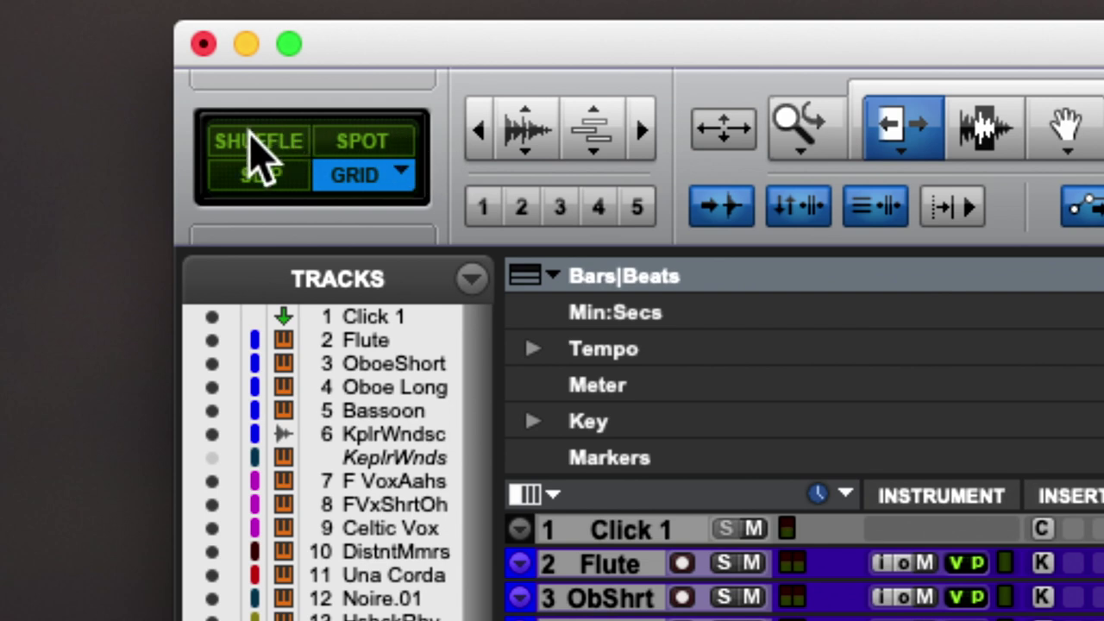
{"action": "left_click", "coordinate": [250, 133]}
{"action": "left_click", "coordinate": [298, 172]}
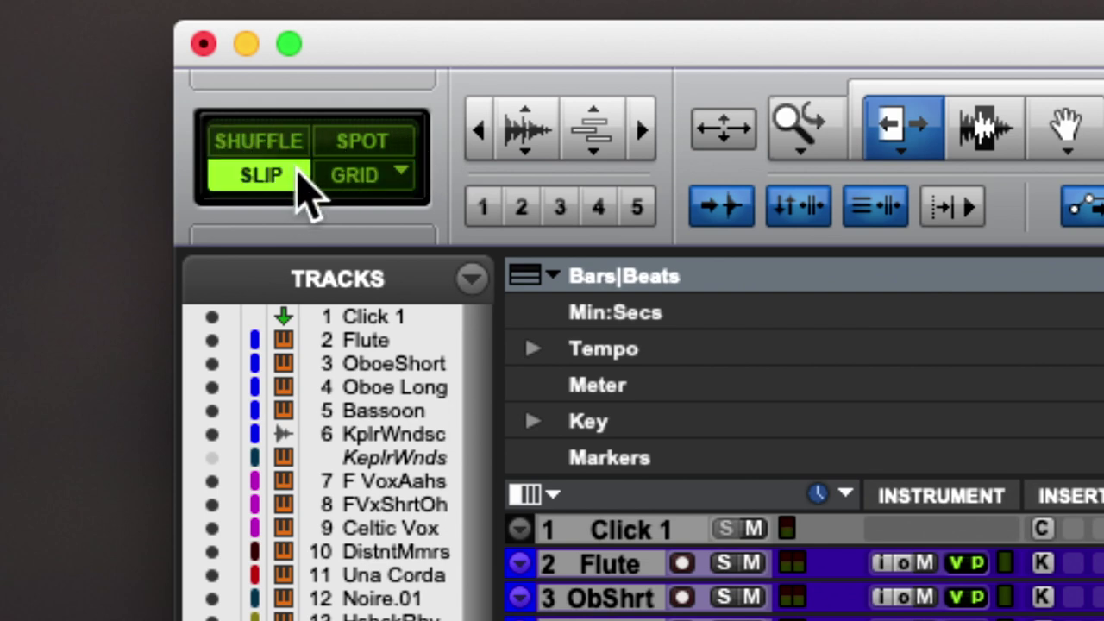
{"action": "left_click", "coordinate": [367, 154]}
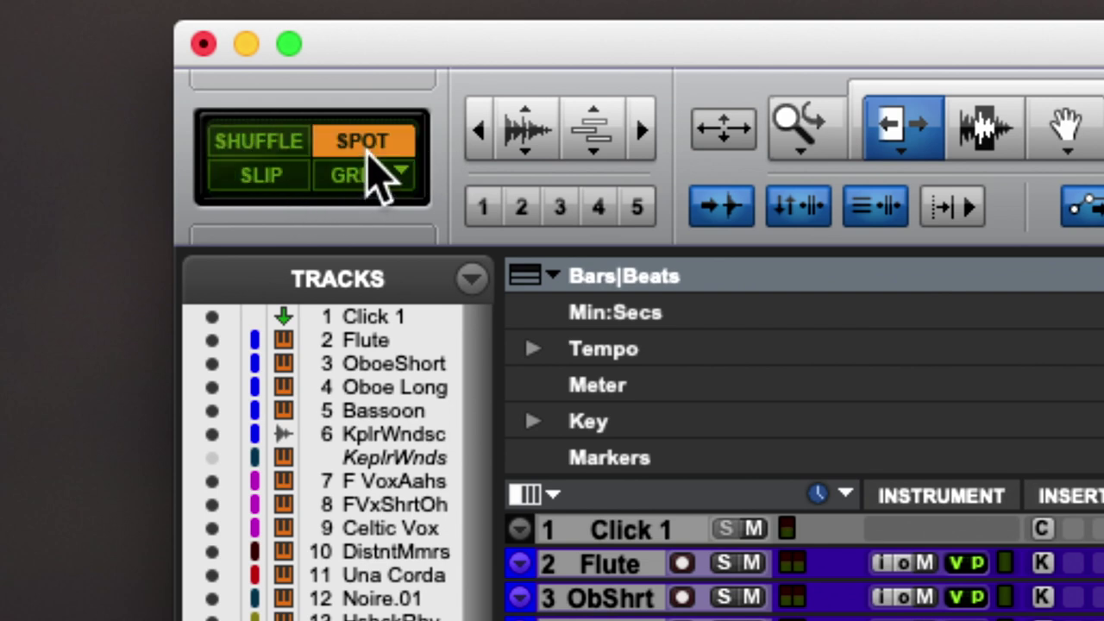
{"action": "left_click", "coordinate": [364, 179]}
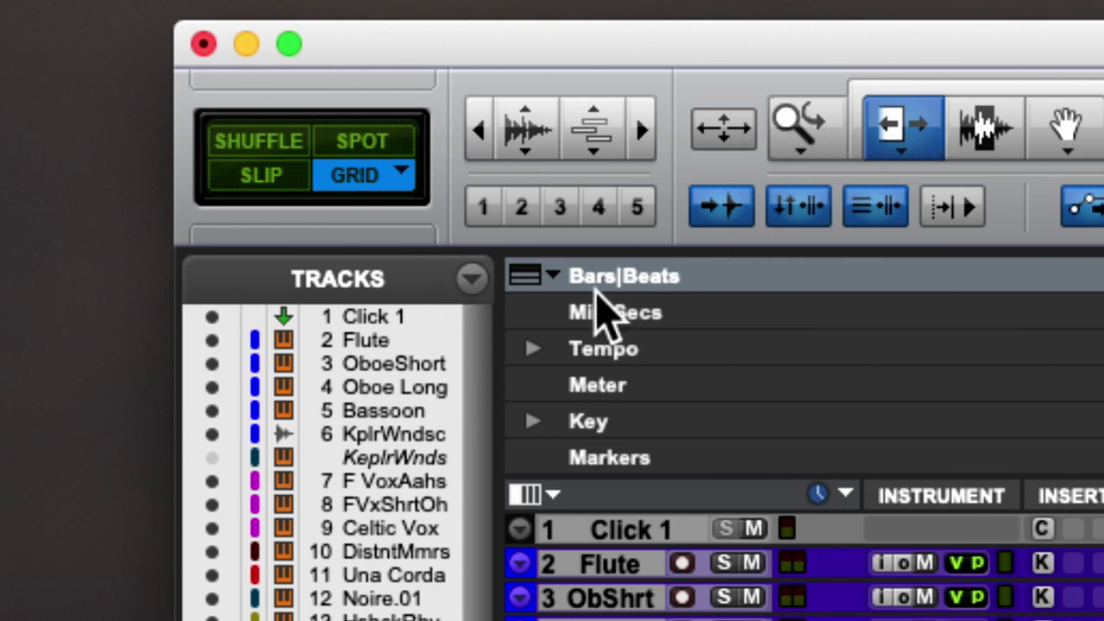
Step: Alternate the edit mode between Relative Grid and regular Grid twice, ending on regular Grid
{"action": "left_click", "coordinate": [403, 172]}
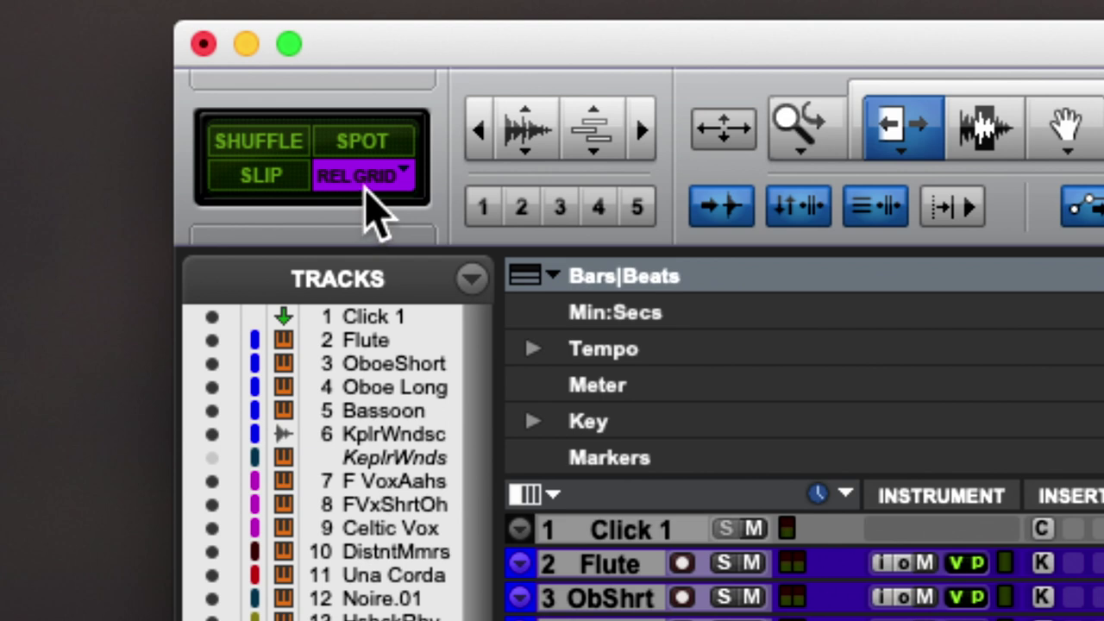
{"action": "left_click", "coordinate": [374, 183]}
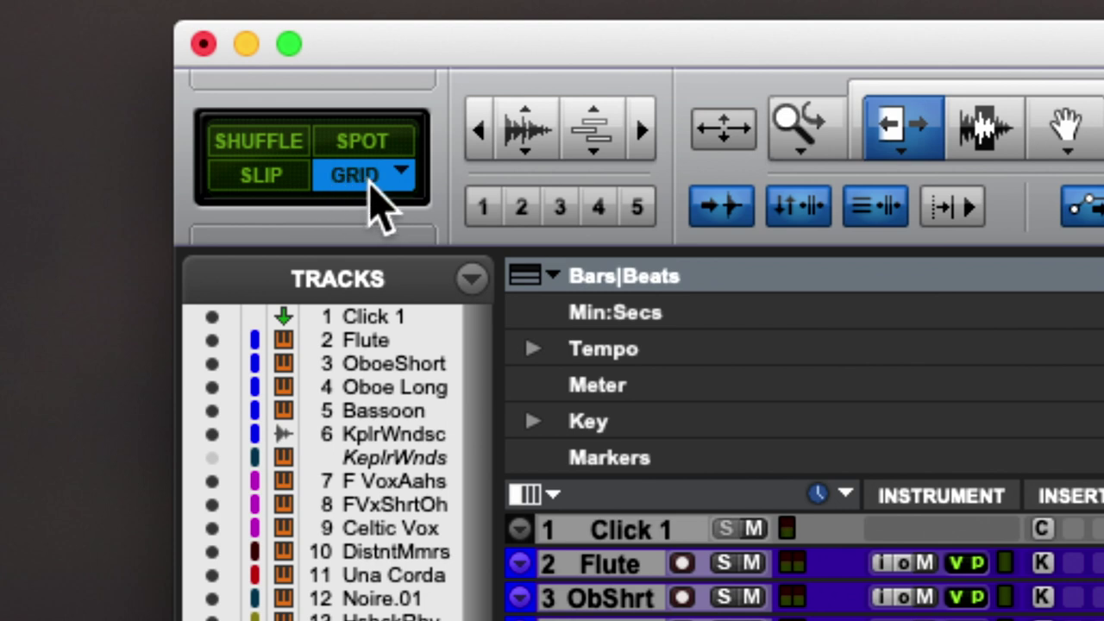
{"action": "left_click", "coordinate": [388, 178]}
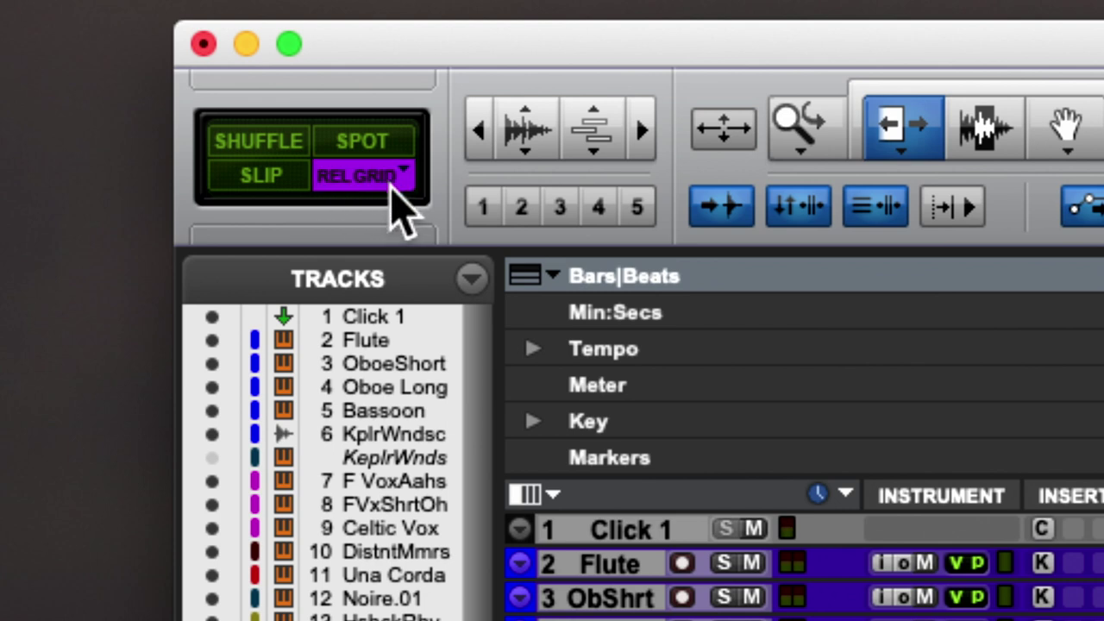
{"action": "left_click", "coordinate": [365, 179]}
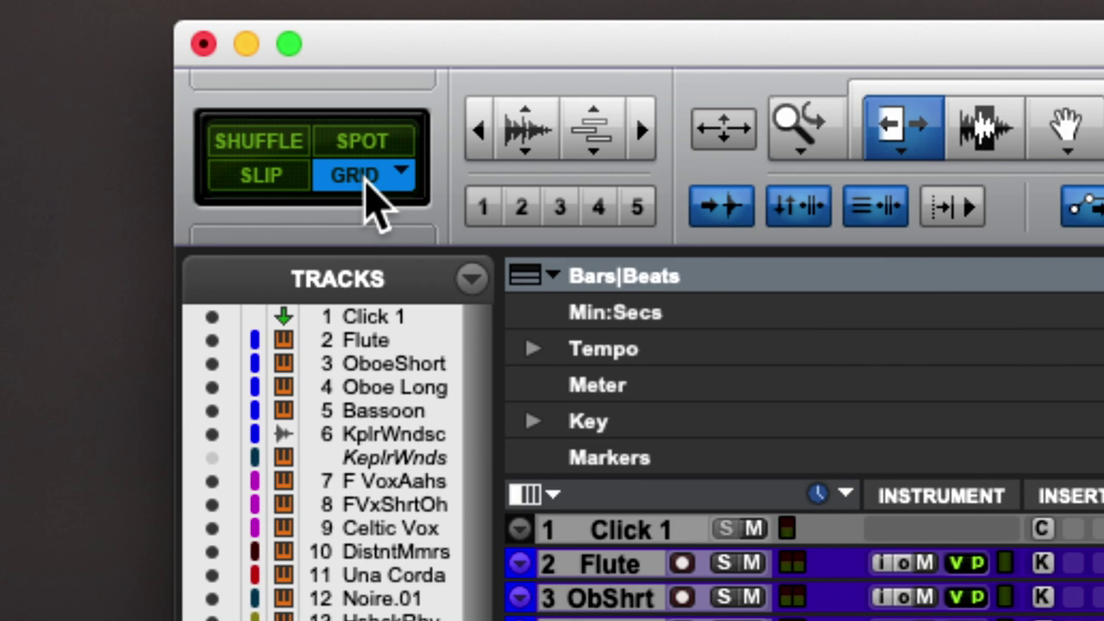
Step: Move the Edit window so the edit tools are in view, and try the Smart Tool followed by the Selector tool
{"action": "left_click_drag", "start_coordinate": [573, 60], "coordinate": [427, 57]}
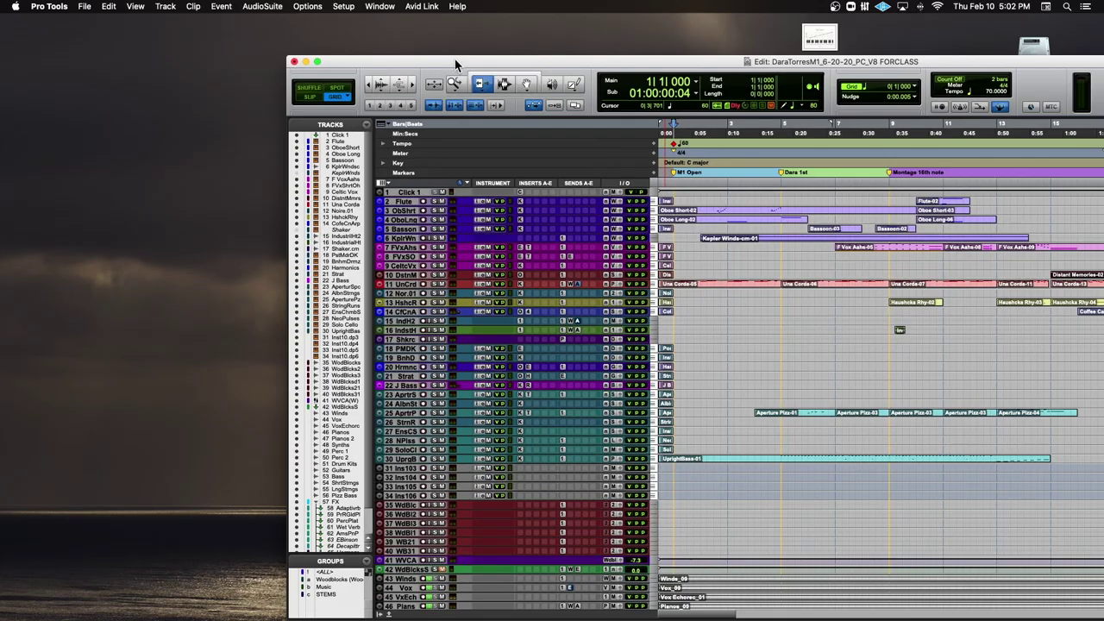
{"action": "left_click_drag", "start_coordinate": [579, 40], "coordinate": [310, 68]}
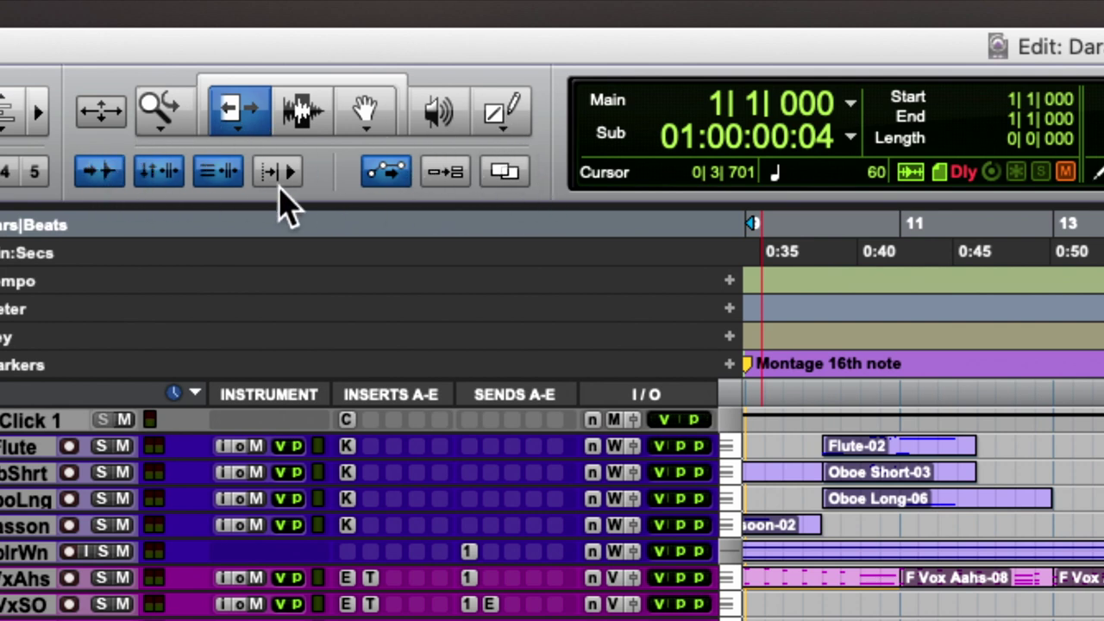
{"action": "scroll", "coordinate": [507, 142], "scroll_direction": "down", "scroll_amount": 1}
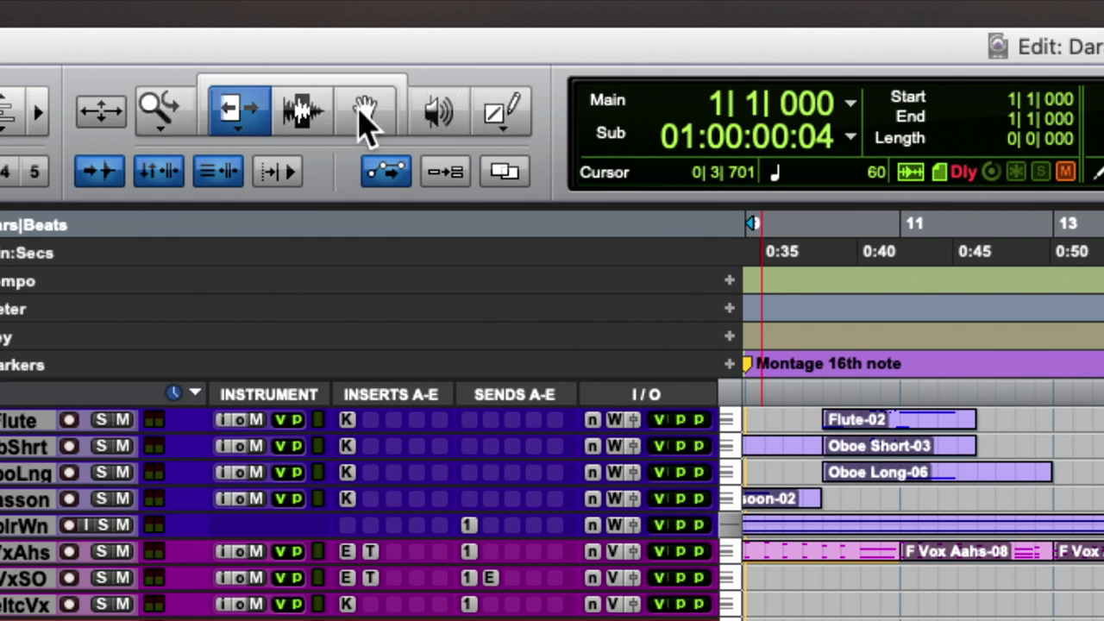
{"action": "scroll", "coordinate": [172, 108], "scroll_direction": "right", "scroll_amount": 1}
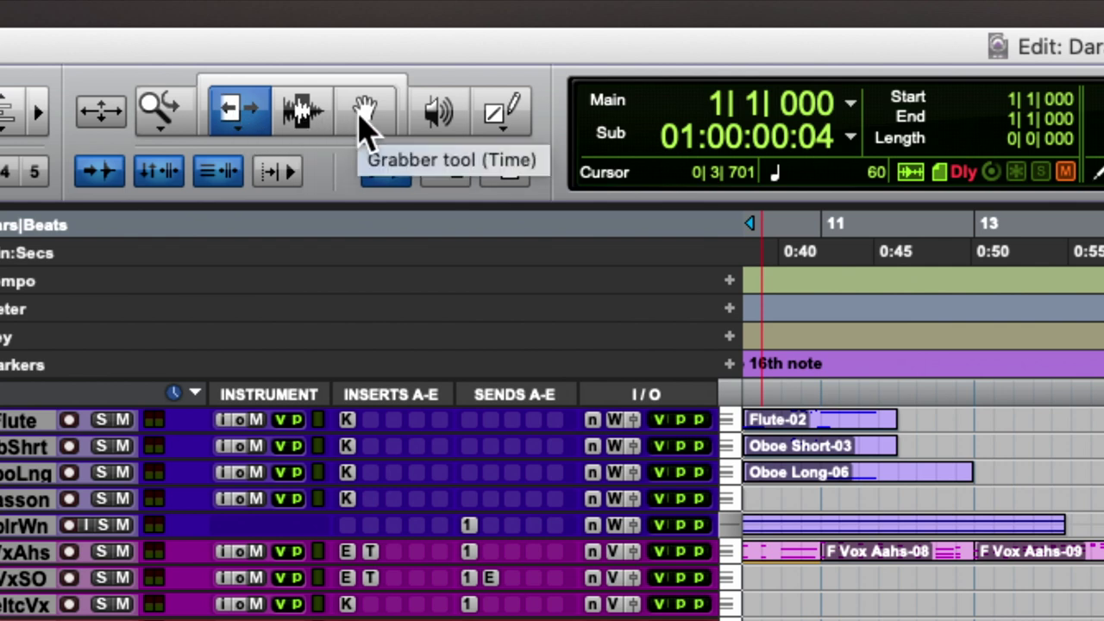
{"action": "scroll", "coordinate": [363, 125], "scroll_direction": "down", "scroll_amount": 1}
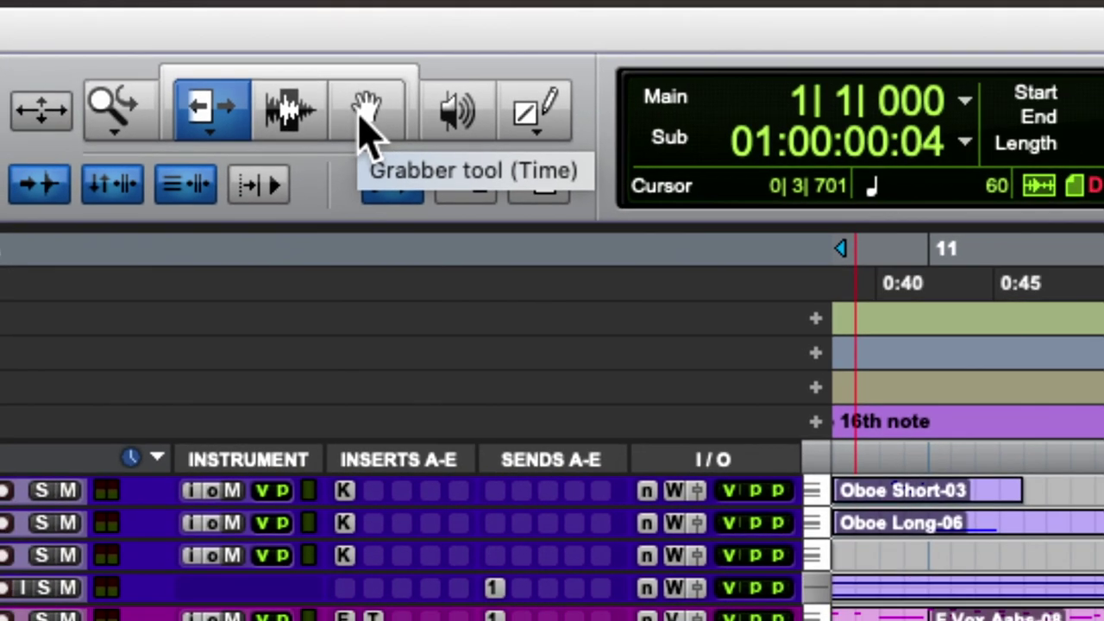
{"action": "scroll", "coordinate": [359, 116], "scroll_direction": "right", "scroll_amount": 5}
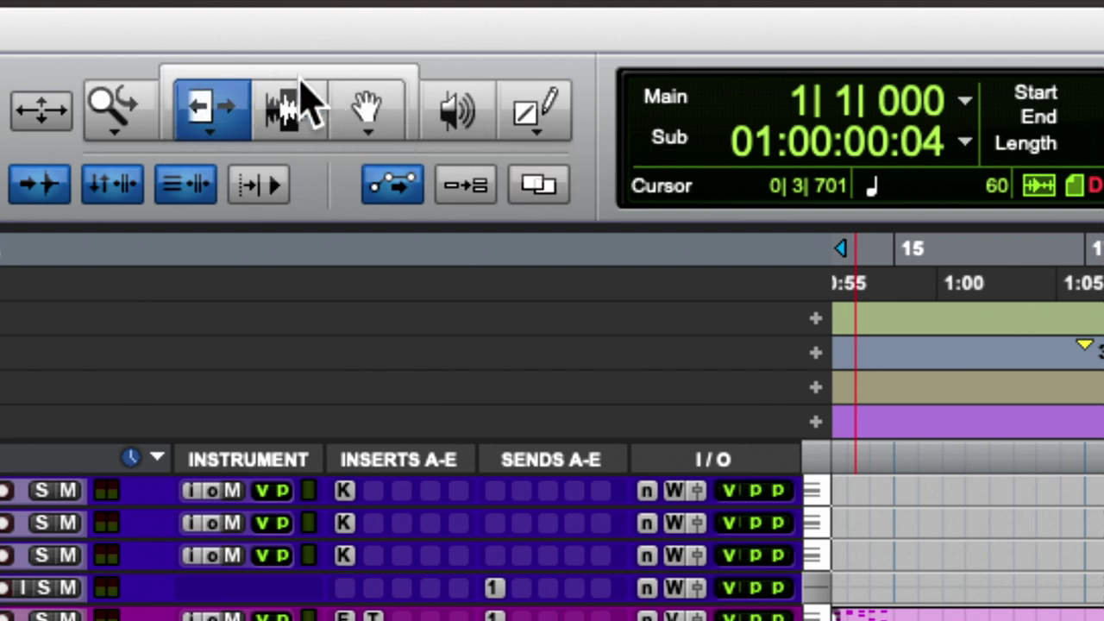
{"action": "left_click", "coordinate": [372, 82]}
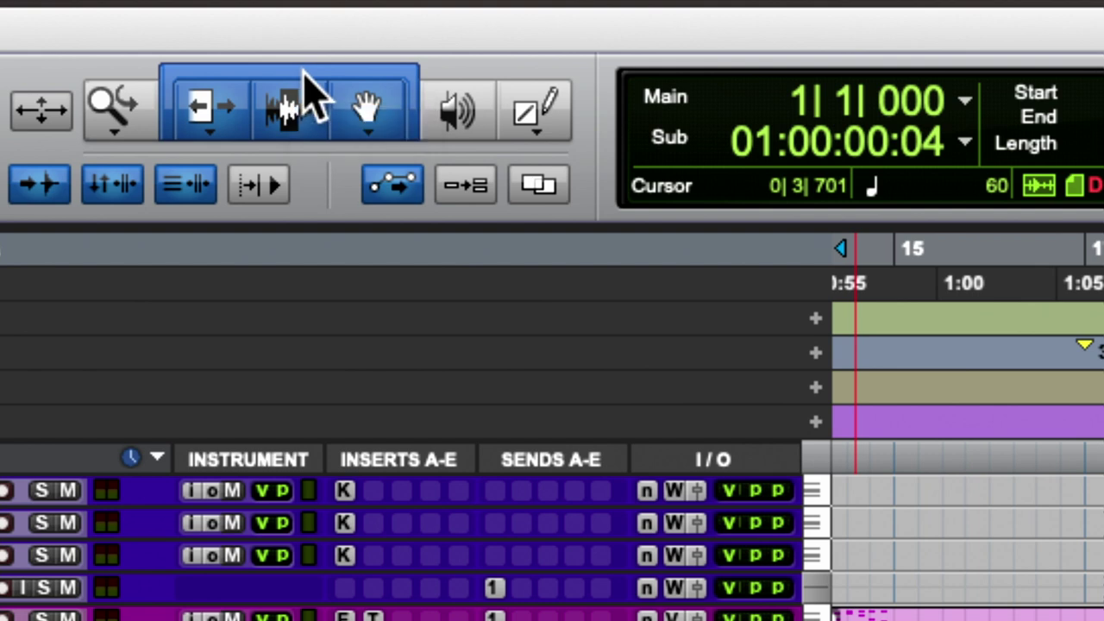
{"action": "left_click", "coordinate": [297, 102]}
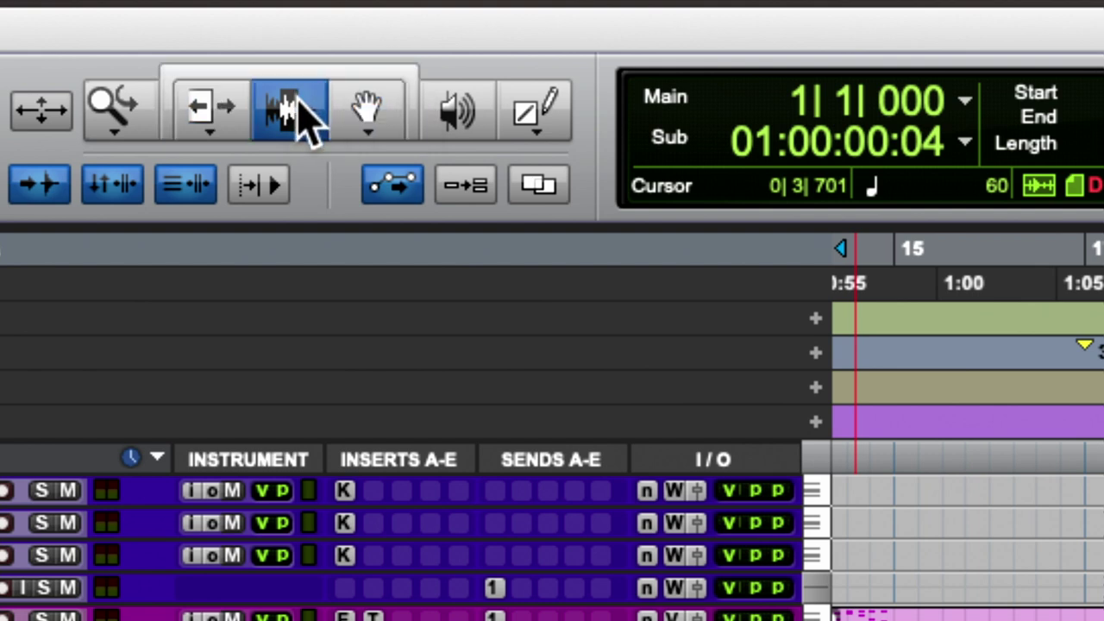
Step: Try the Trim tool, checking its modes and keeping Standard, and try the Grabber tool in Time mode
{"action": "left_click", "coordinate": [212, 121]}
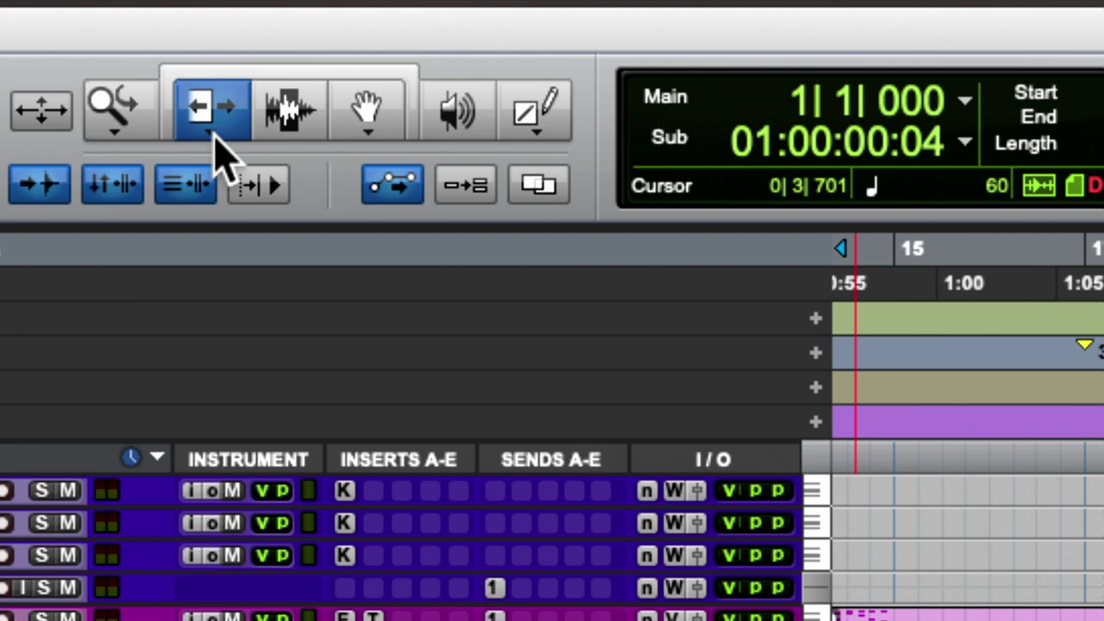
{"action": "left_click", "coordinate": [212, 136]}
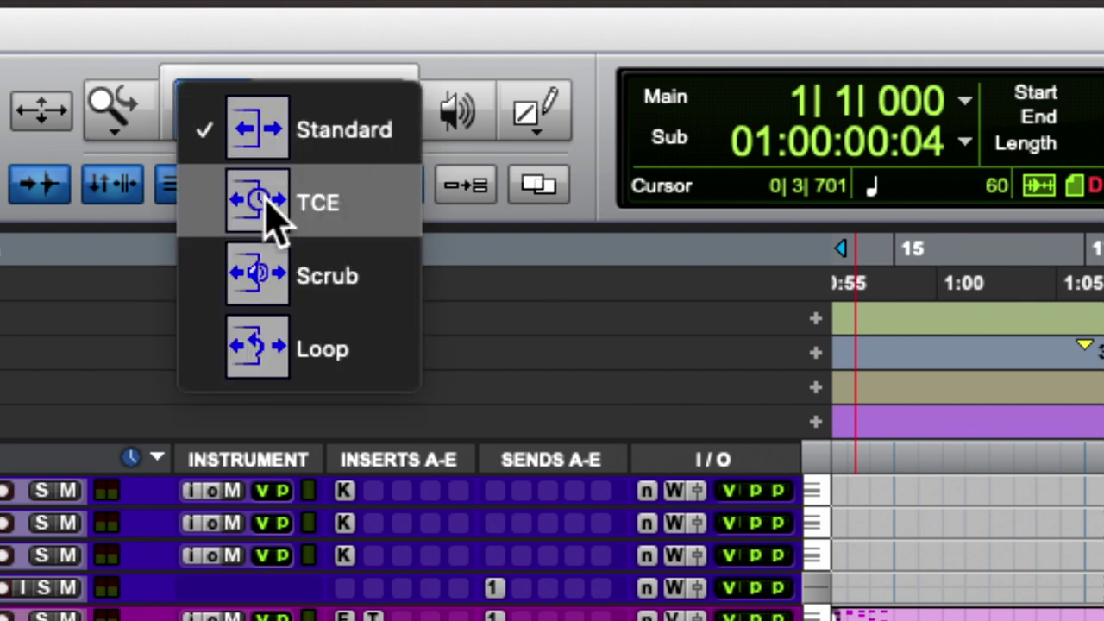
{"action": "left_click", "coordinate": [278, 151]}
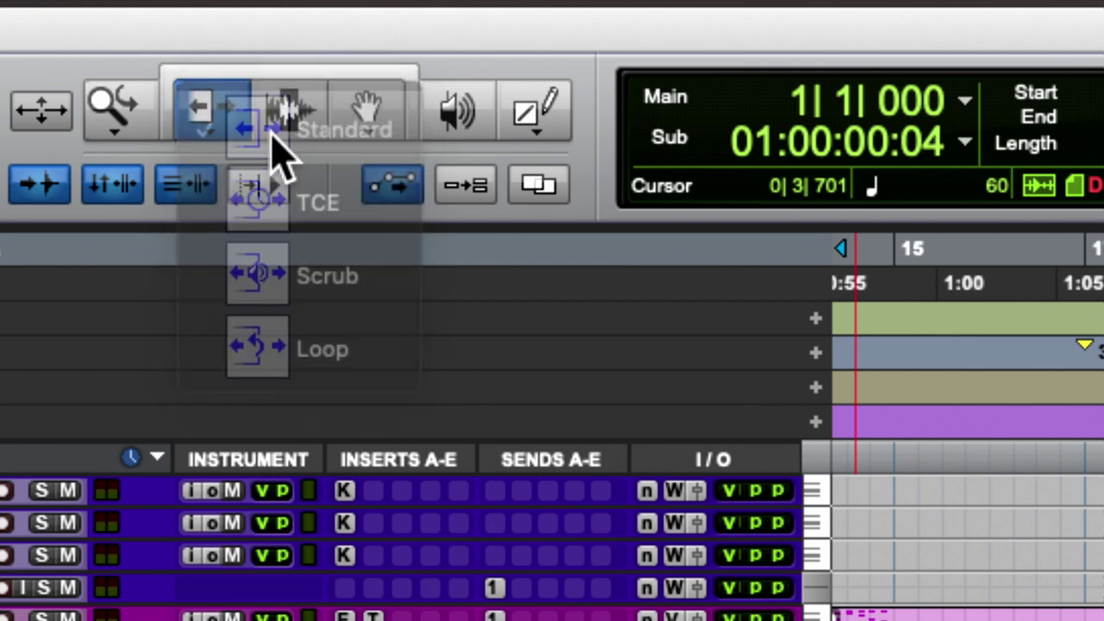
{"action": "left_click", "coordinate": [214, 125]}
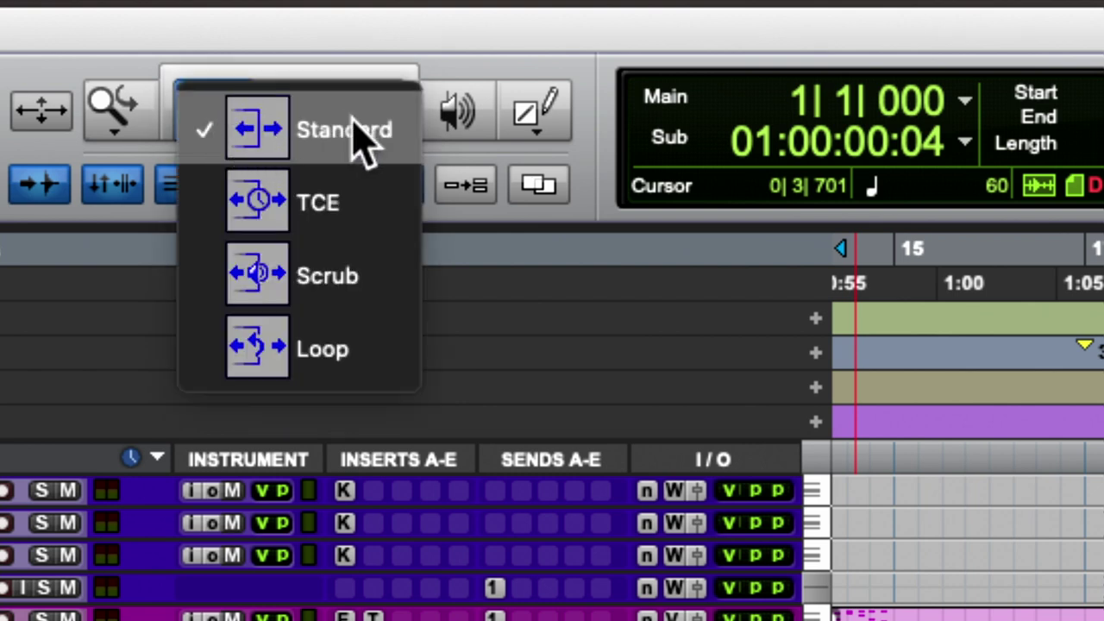
{"action": "left_click", "coordinate": [492, 94]}
{"action": "left_click", "coordinate": [382, 119]}
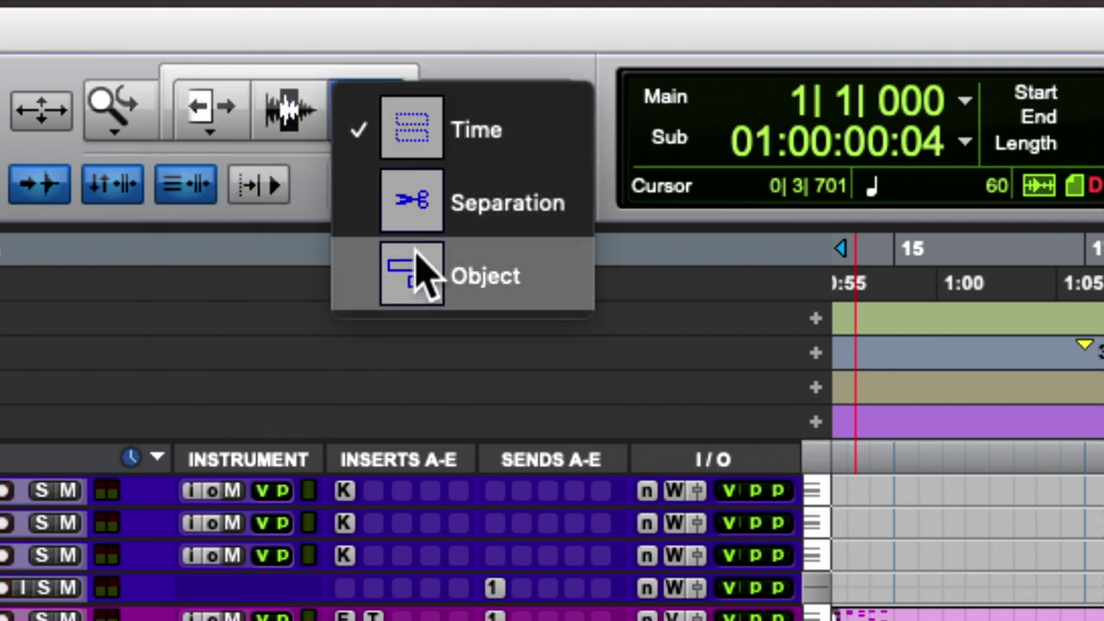
{"action": "left_click", "coordinate": [404, 129]}
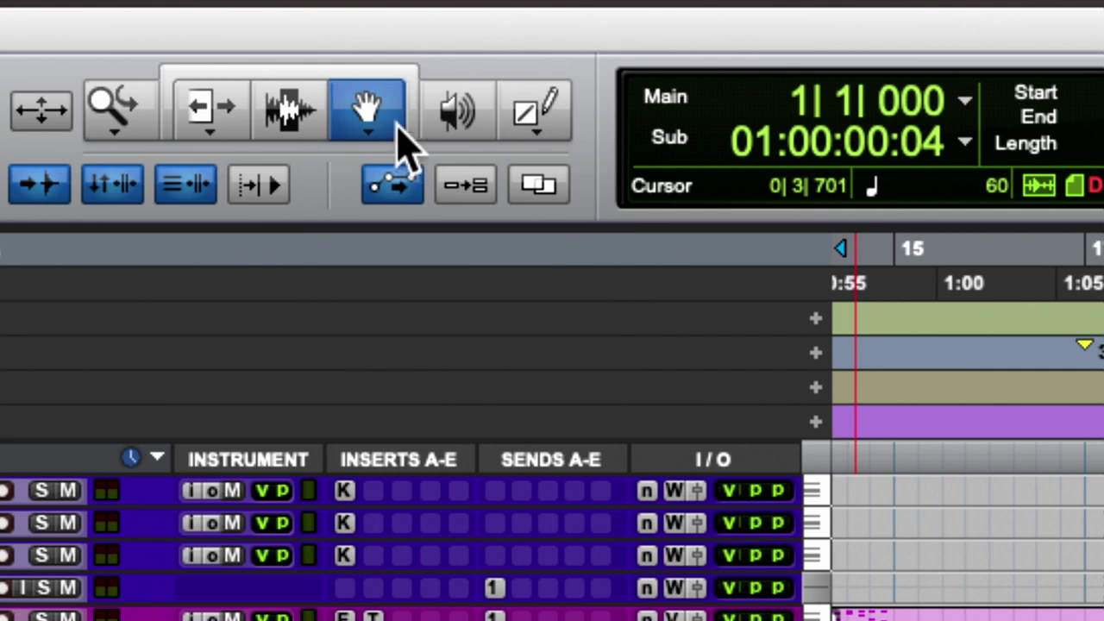
Step: Activate the Pencil tool, switch its shape to Free Hand, and set it back to Line
{"action": "left_click", "coordinate": [530, 127]}
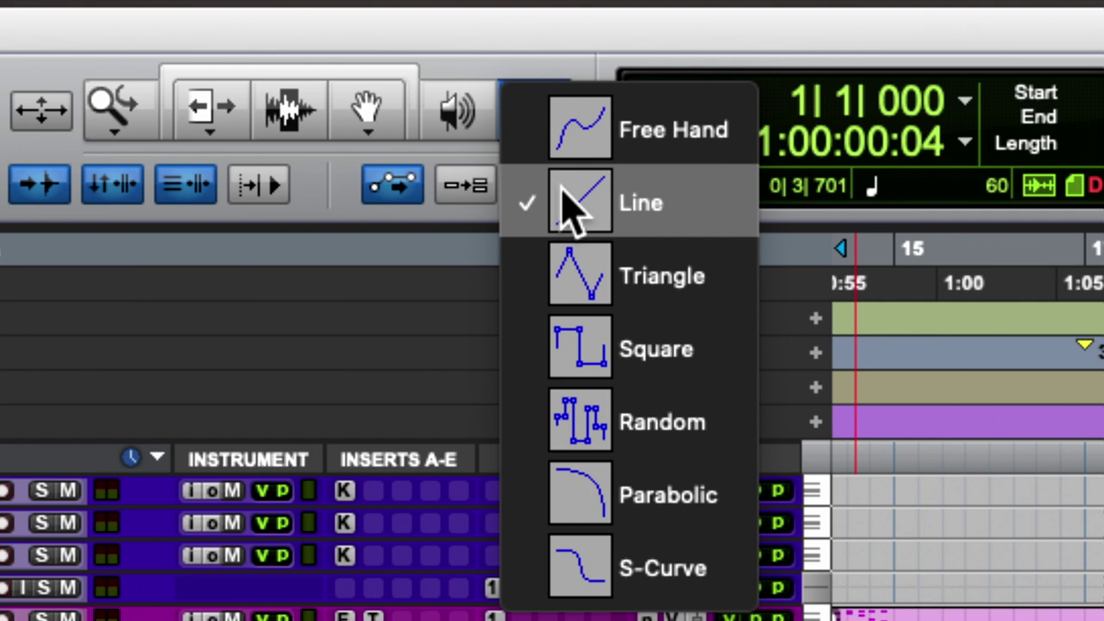
{"action": "left_click", "coordinate": [592, 151]}
{"action": "left_click", "coordinate": [544, 138]}
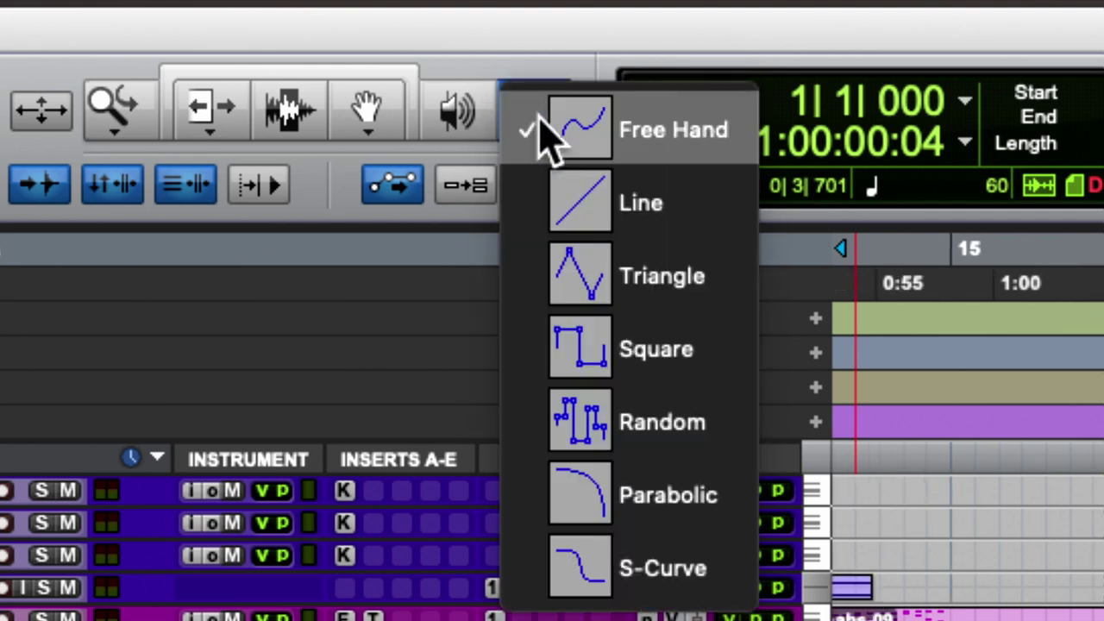
{"action": "left_click", "coordinate": [576, 200]}
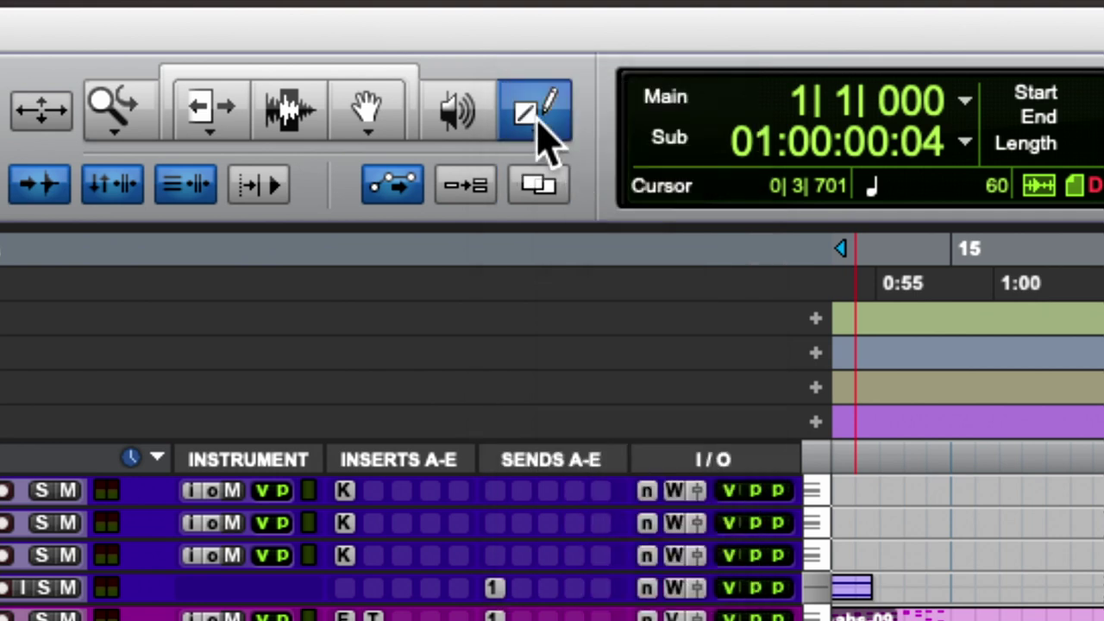
{"action": "left_click", "coordinate": [539, 125]}
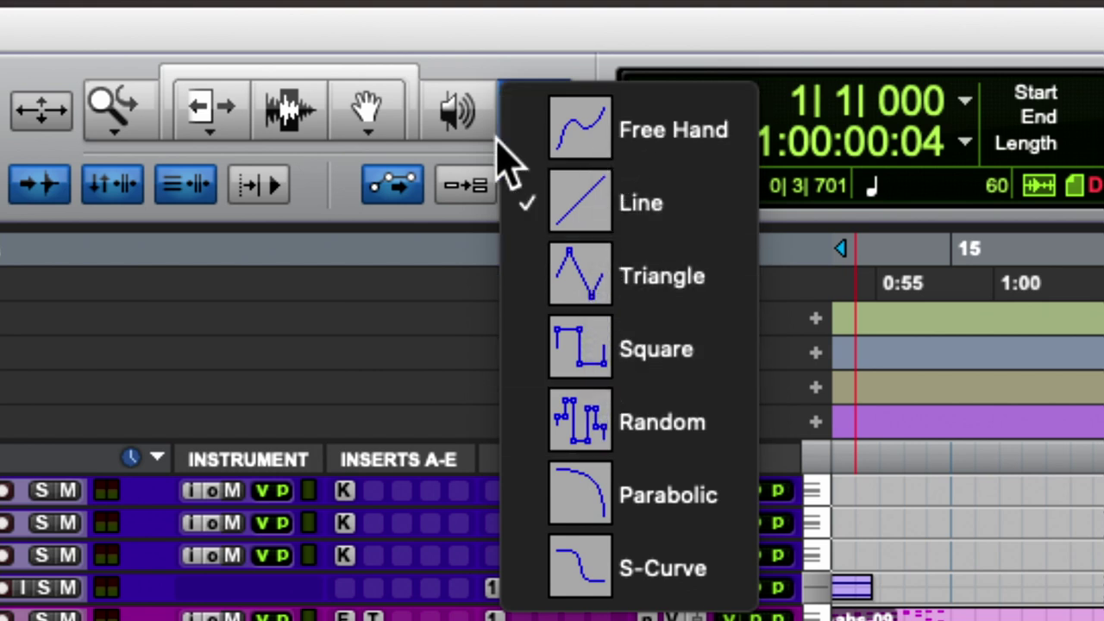
{"action": "left_click", "coordinate": [587, 207]}
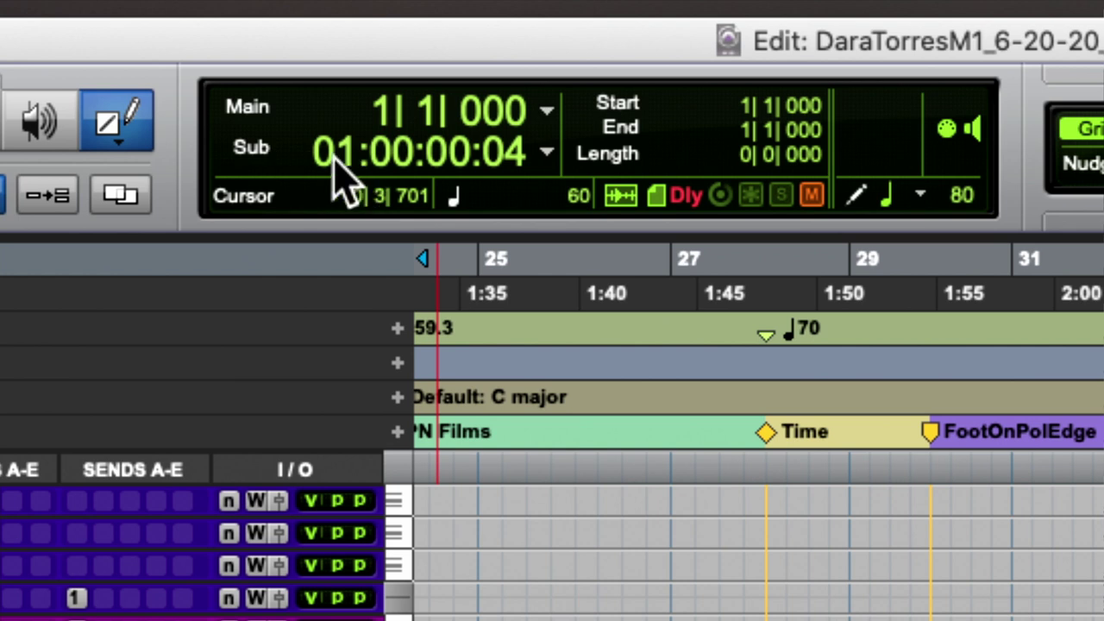
Step: Hide the sub counter and cycle the main counter's format through Min:Secs and Timecode, ending on Bars|Beats
{"action": "left_click", "coordinate": [549, 114]}
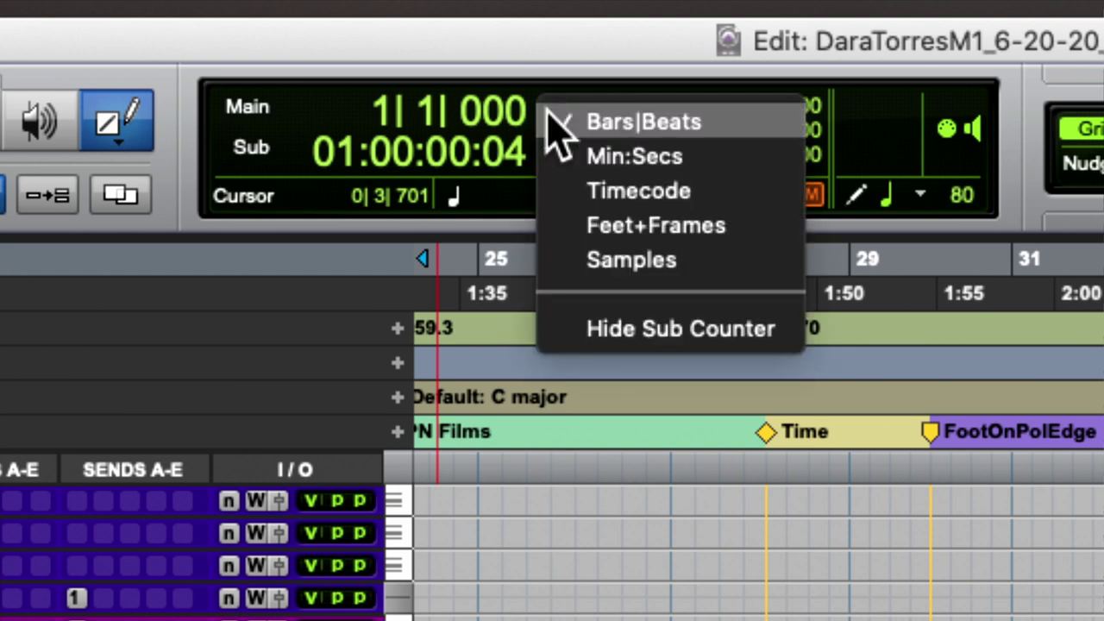
{"action": "left_click", "coordinate": [595, 332]}
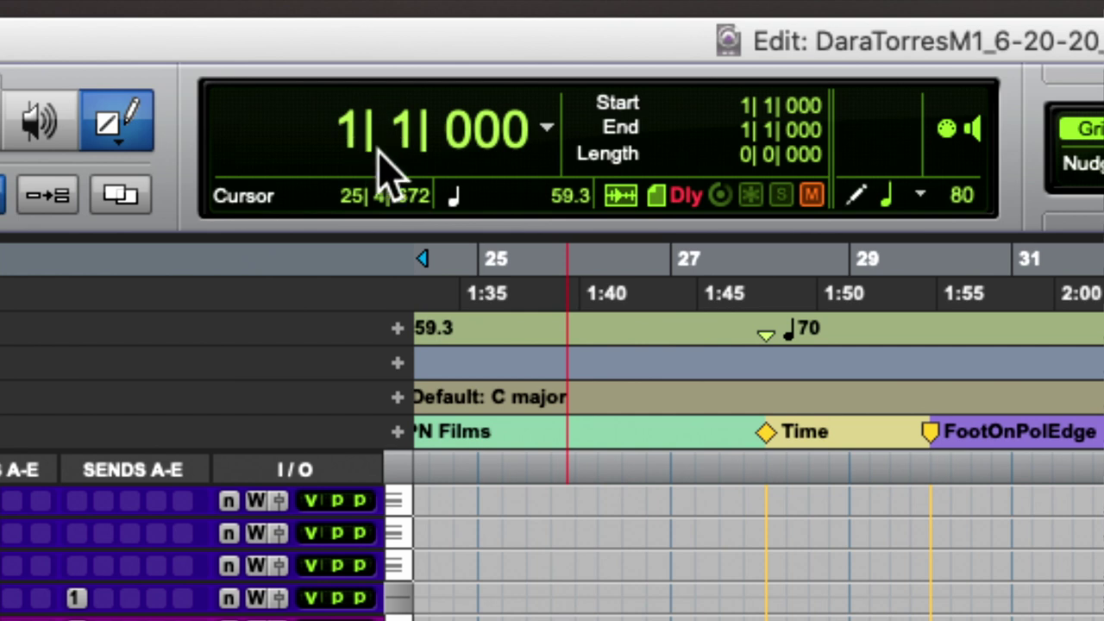
{"action": "left_click", "coordinate": [546, 127]}
{"action": "left_click", "coordinate": [546, 128]}
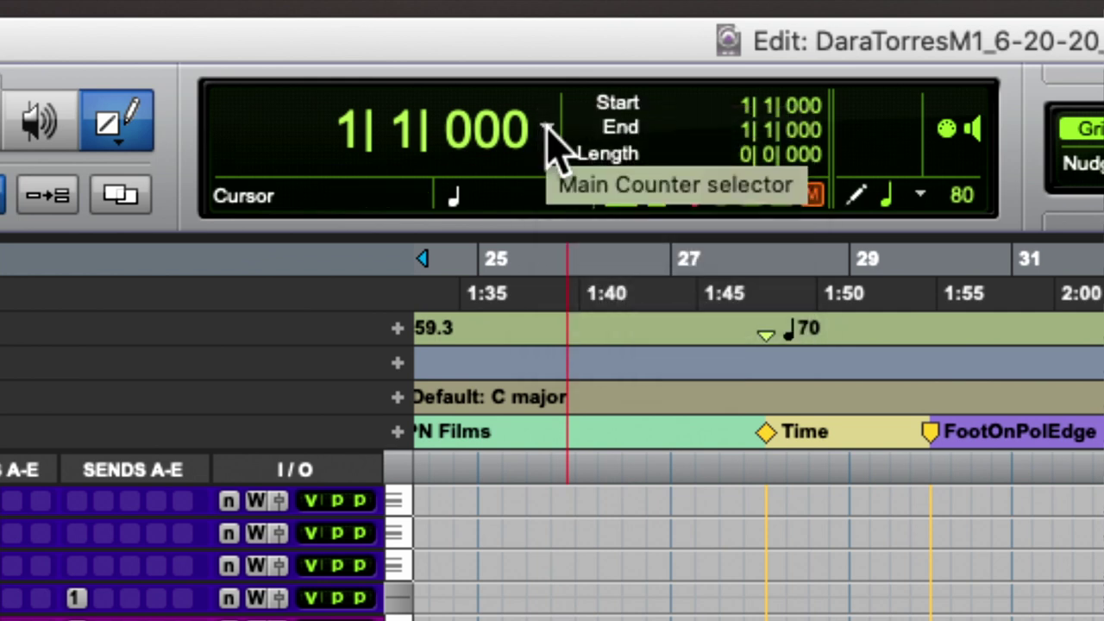
{"action": "left_click", "coordinate": [546, 128]}
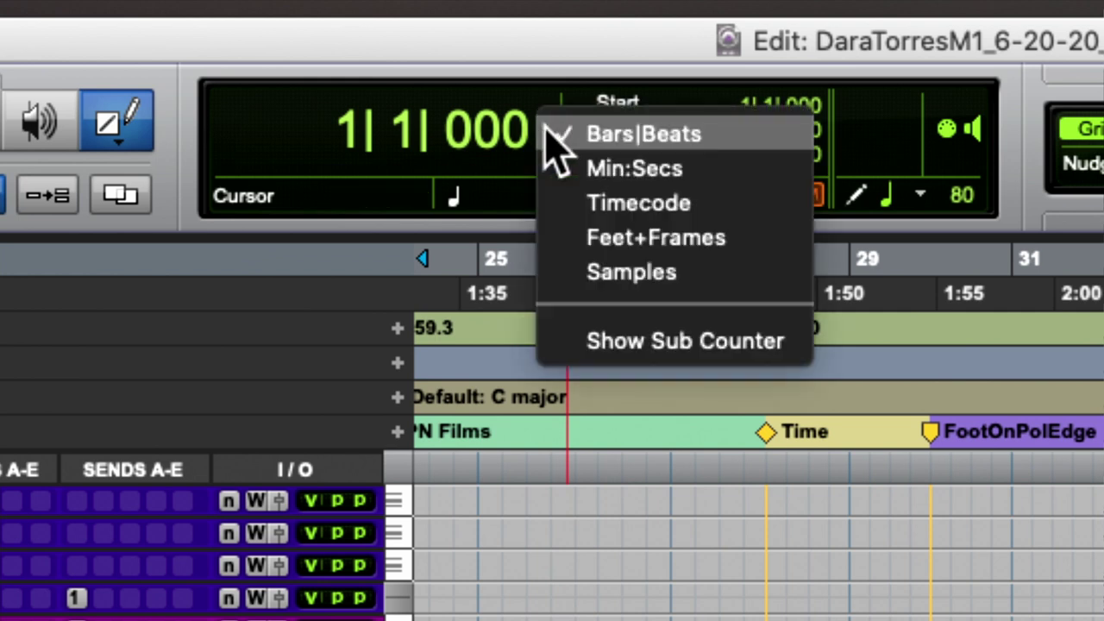
{"action": "left_click", "coordinate": [574, 164]}
{"action": "left_click", "coordinate": [548, 130]}
{"action": "left_click", "coordinate": [557, 129]}
{"action": "left_click", "coordinate": [549, 131]}
{"action": "left_click", "coordinate": [572, 167]}
{"action": "left_click", "coordinate": [562, 158]}
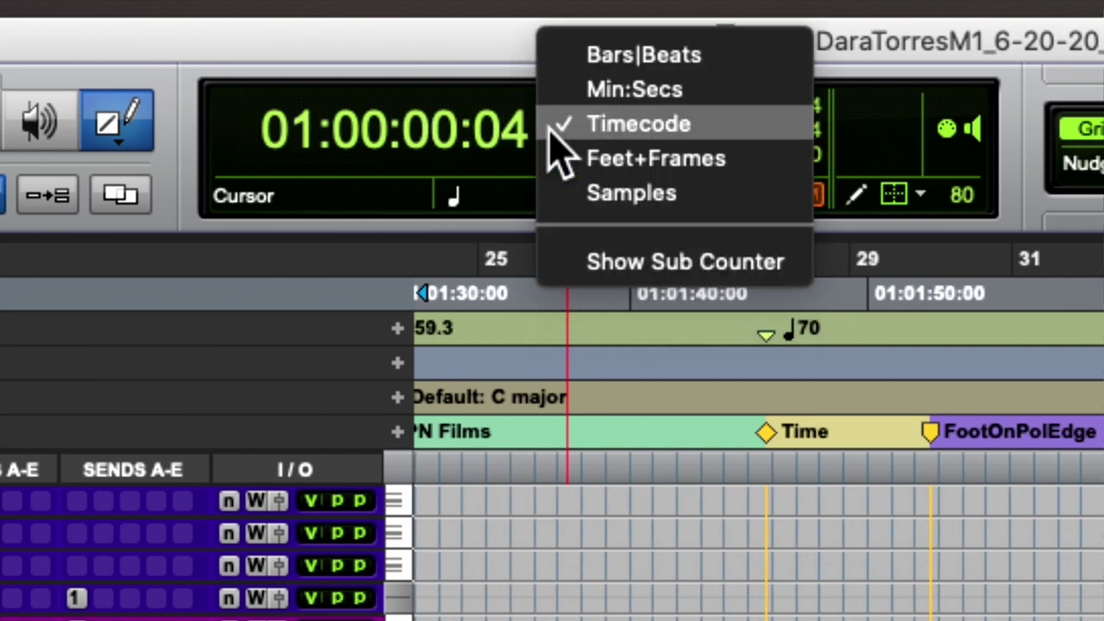
{"action": "left_click", "coordinate": [616, 56]}
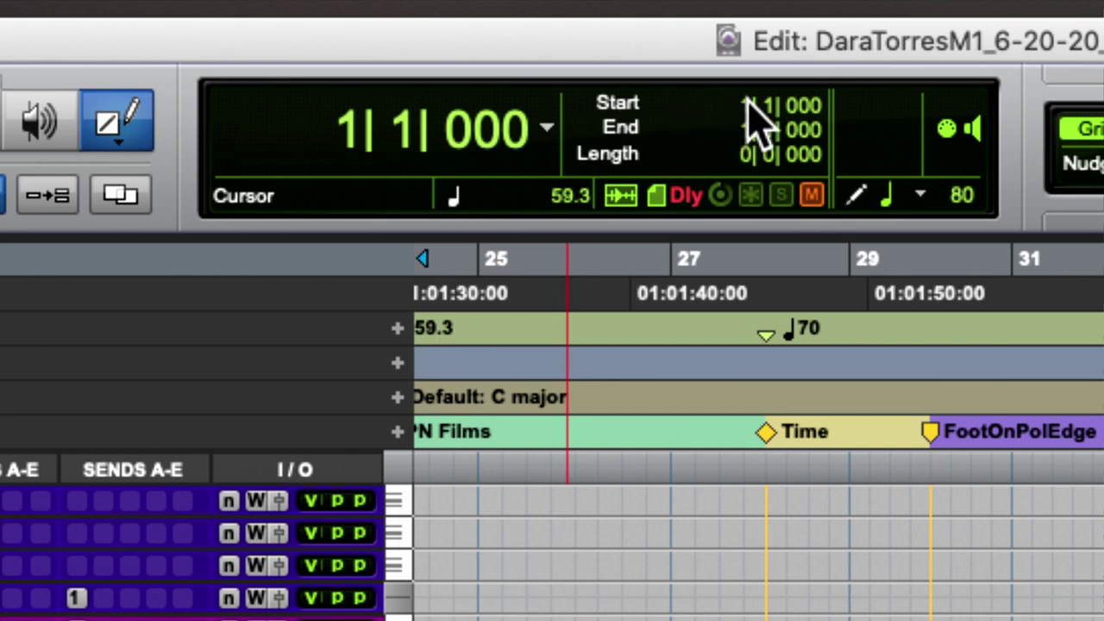
Step: Select from bar 27 to bar 29 beat 4 on the marker ruler, and reselect bars 27 to 30 on the key signature ruler
{"action": "left_click_drag", "start_coordinate": [668, 432], "coordinate": [912, 423]}
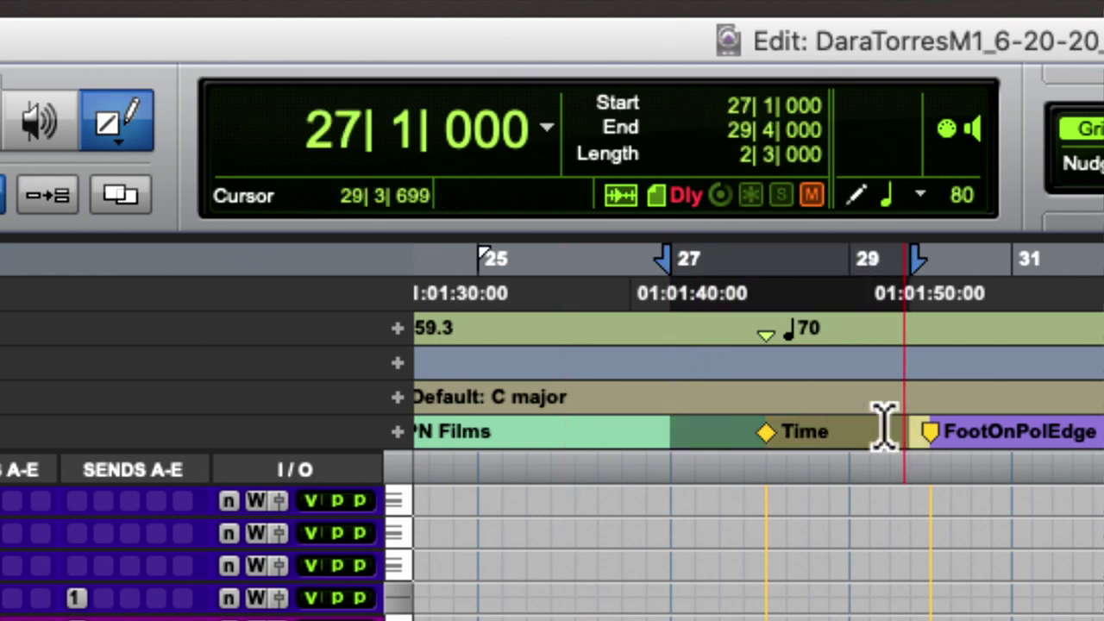
{"action": "left_click_drag", "start_coordinate": [670, 402], "coordinate": [927, 402]}
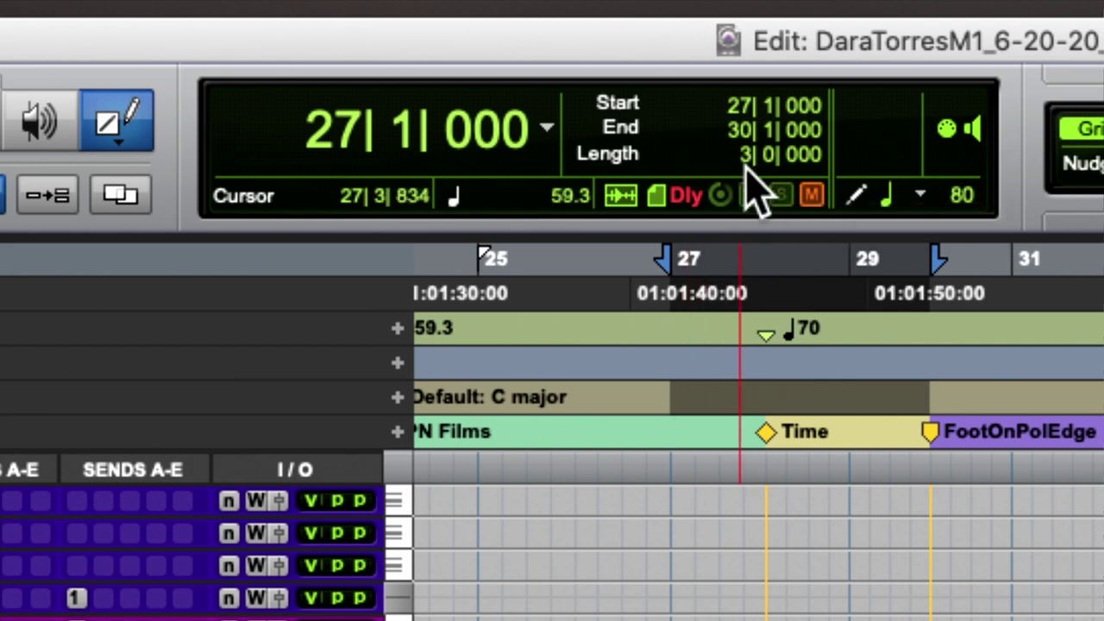
{"action": "scroll", "coordinate": [759, 168], "scroll_direction": "left", "scroll_amount": 2}
{"action": "scroll", "coordinate": [759, 168], "scroll_direction": "right", "scroll_amount": 3}
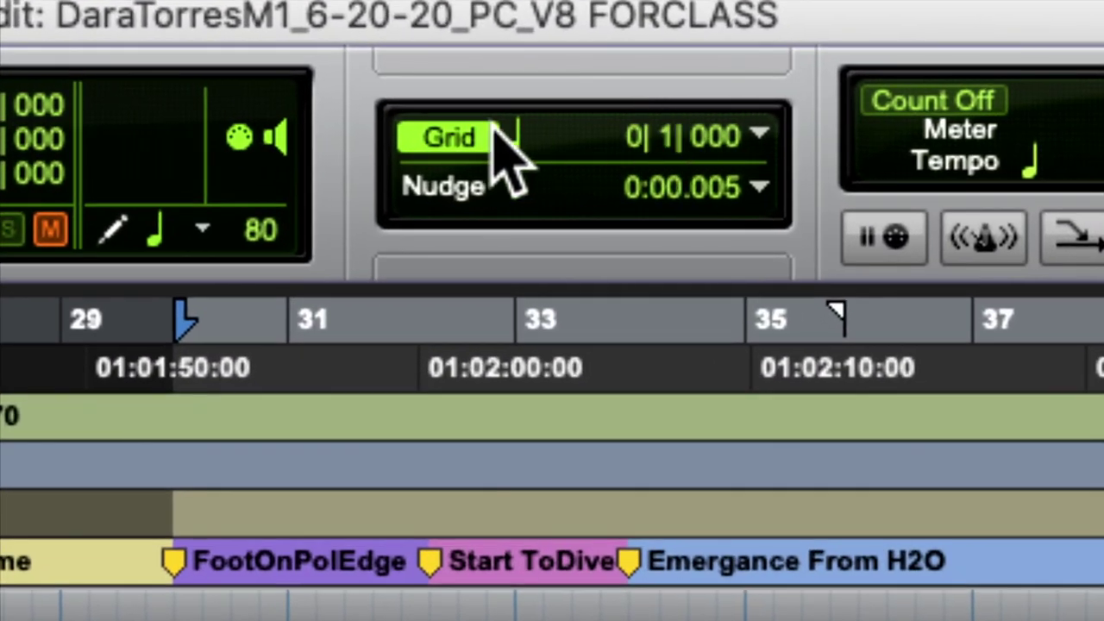
Step: Turn the grid lines off and on again, and set the grid value to 1 bar
{"action": "left_click", "coordinate": [456, 143]}
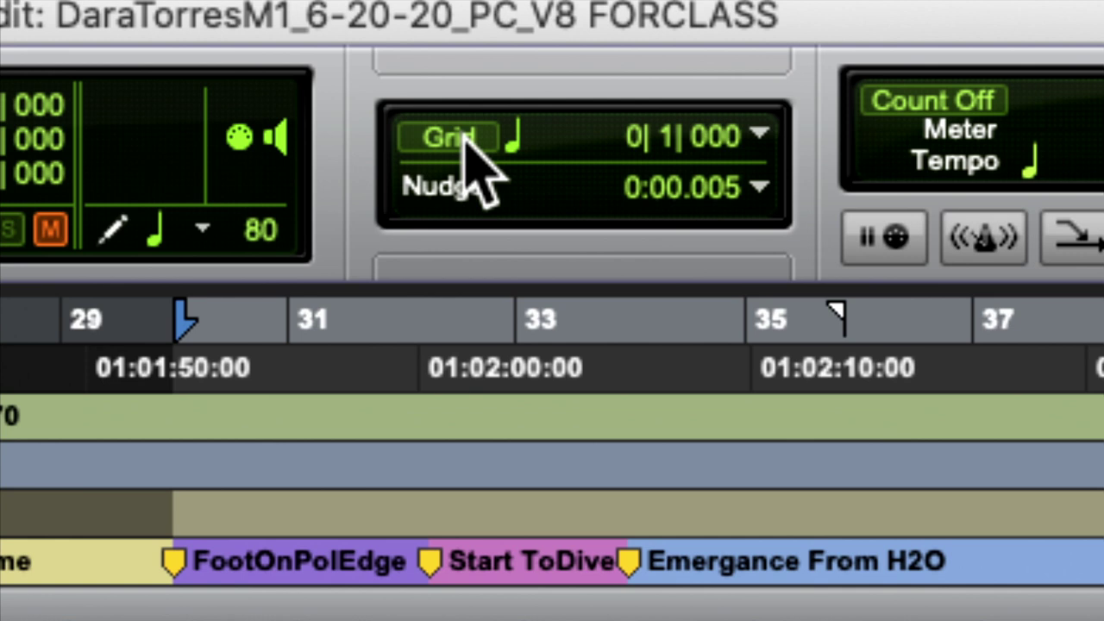
{"action": "left_click", "coordinate": [466, 139]}
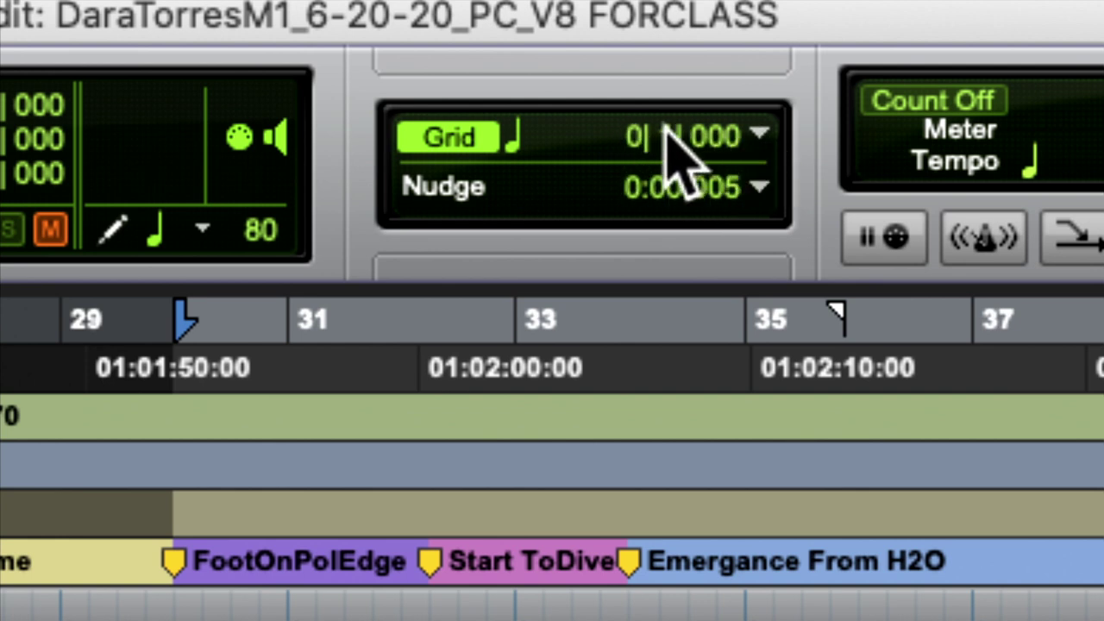
{"action": "left_click", "coordinate": [758, 135]}
{"action": "left_click", "coordinate": [763, 138]}
{"action": "left_click", "coordinate": [760, 134]}
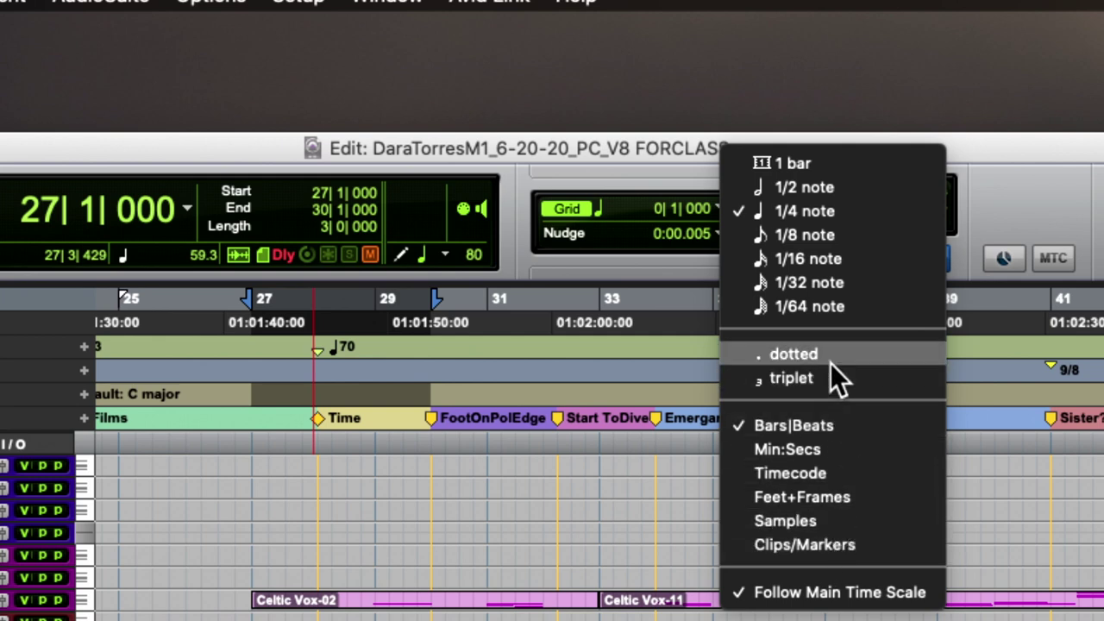
{"action": "left_click", "coordinate": [801, 165]}
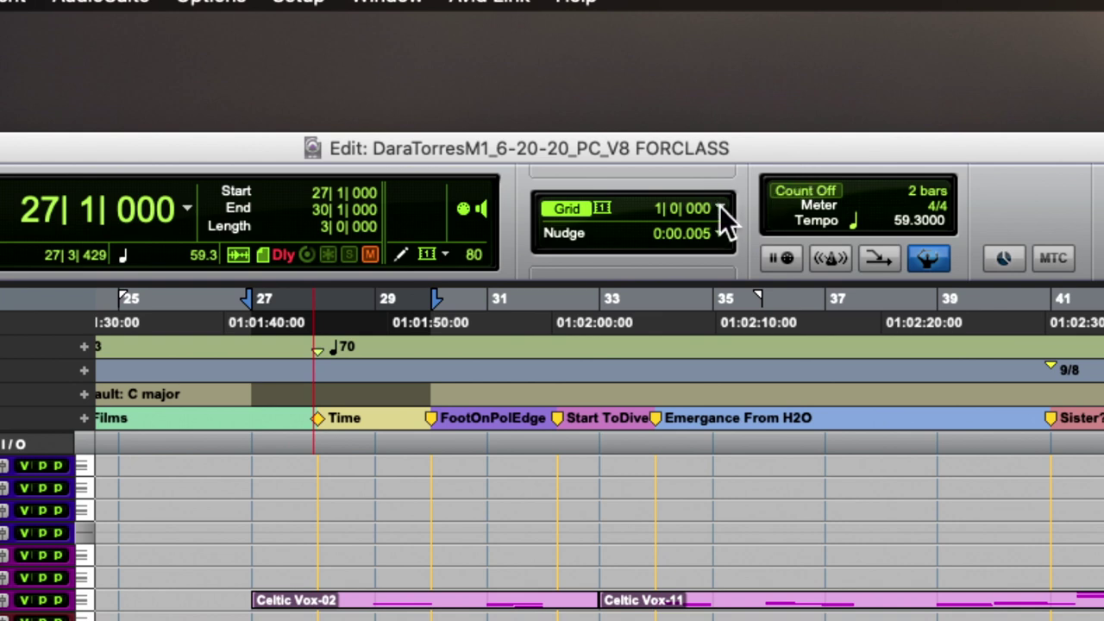
Step: Switch Wait for Note on and off in the MIDI controls, and enable the metronome click
{"action": "left_click_drag", "start_coordinate": [733, 151], "coordinate": [664, 126]}
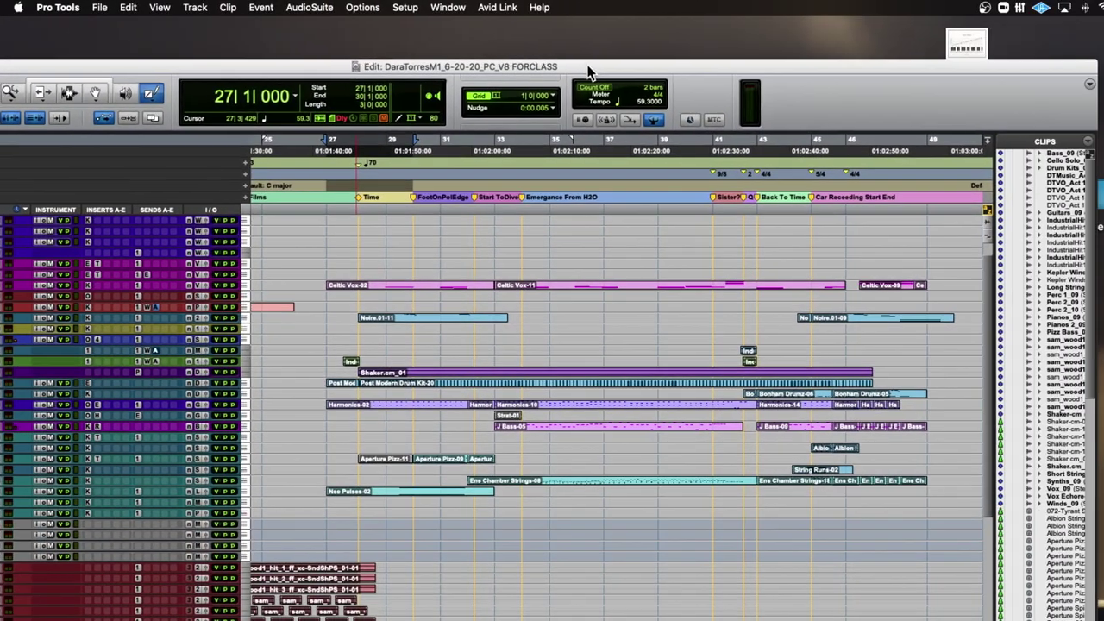
{"action": "left_click_drag", "start_coordinate": [588, 66], "coordinate": [583, 68]}
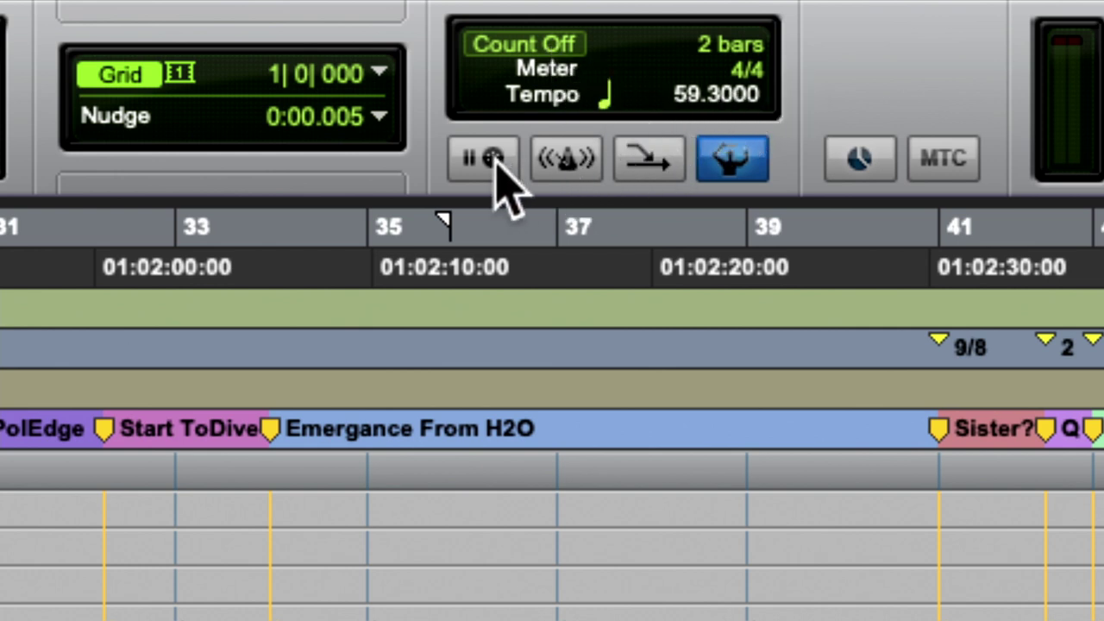
{"action": "left_click", "coordinate": [493, 164]}
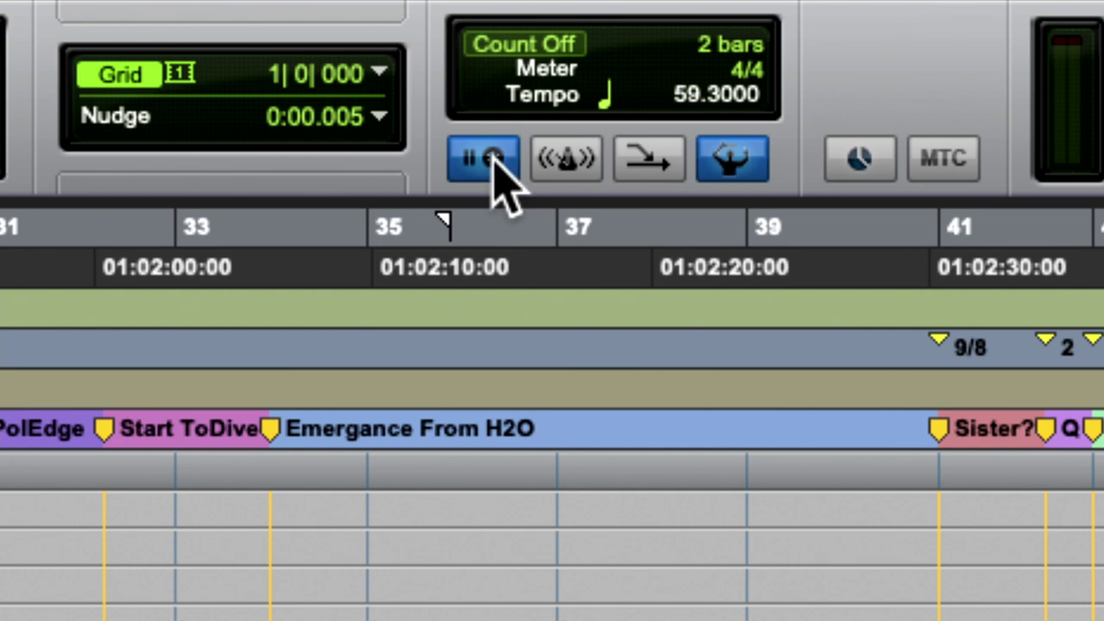
{"action": "scroll", "coordinate": [493, 156], "scroll_direction": "right", "scroll_amount": 2}
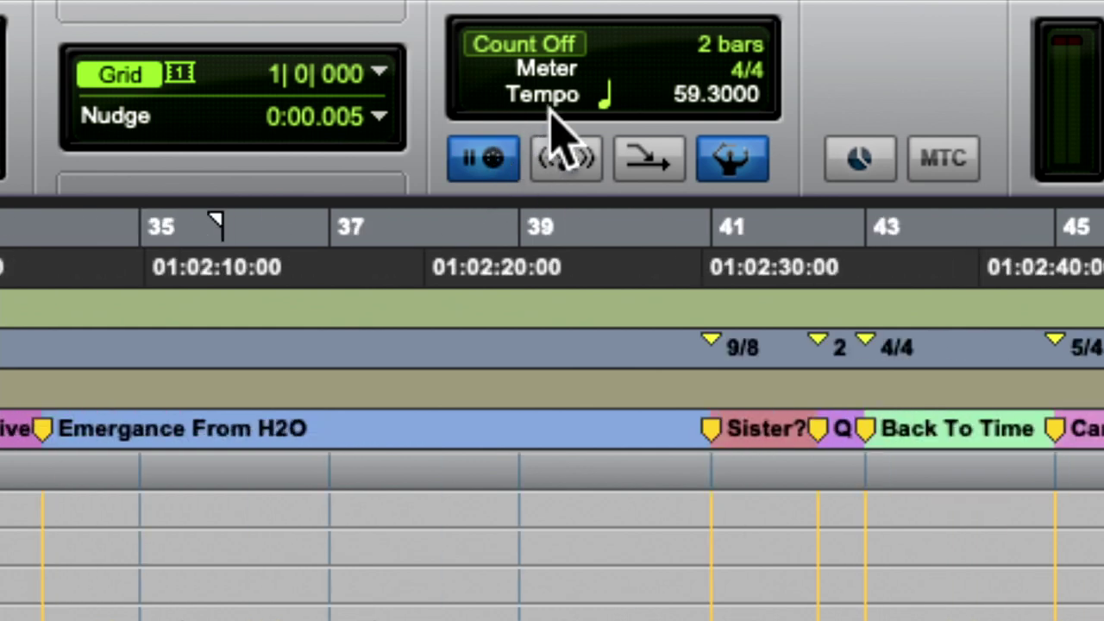
{"action": "left_click", "coordinate": [496, 159]}
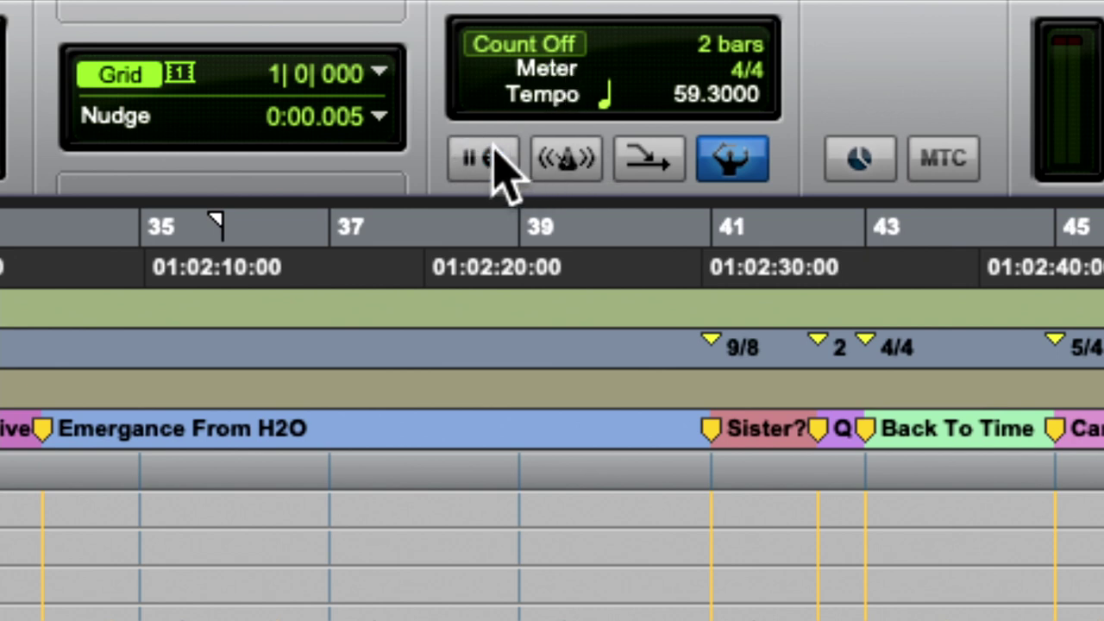
{"action": "left_click", "coordinate": [563, 157]}
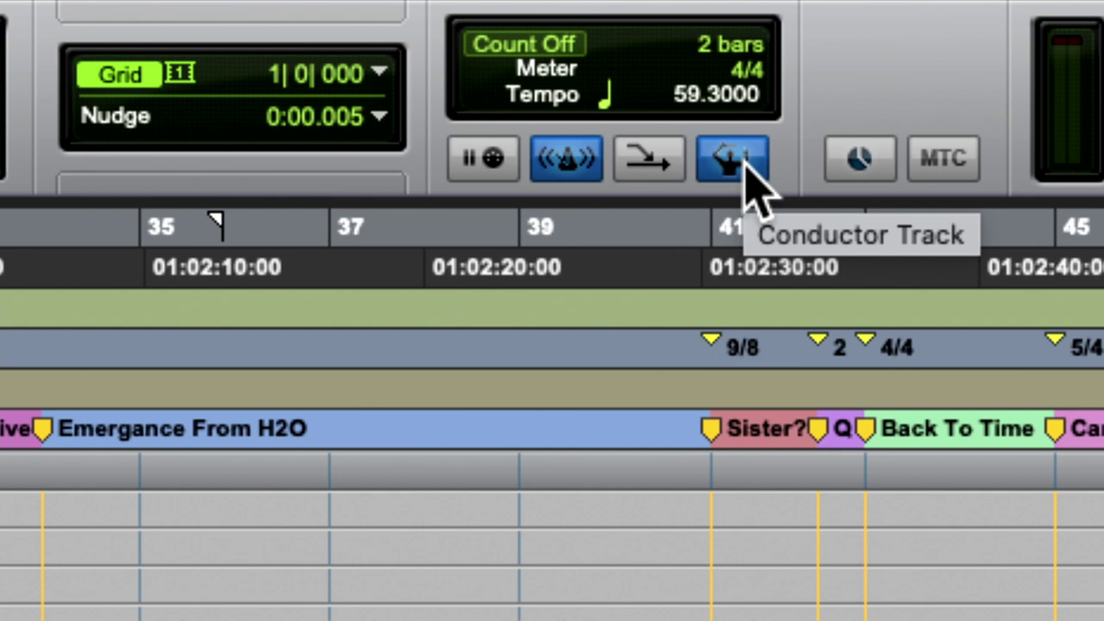
Step: In the Click/Countoff Options, toggle the countoff's Only during record option on and off, and set the countoff to 1 bar
{"action": "scroll", "coordinate": [745, 163], "scroll_direction": "left", "scroll_amount": 20}
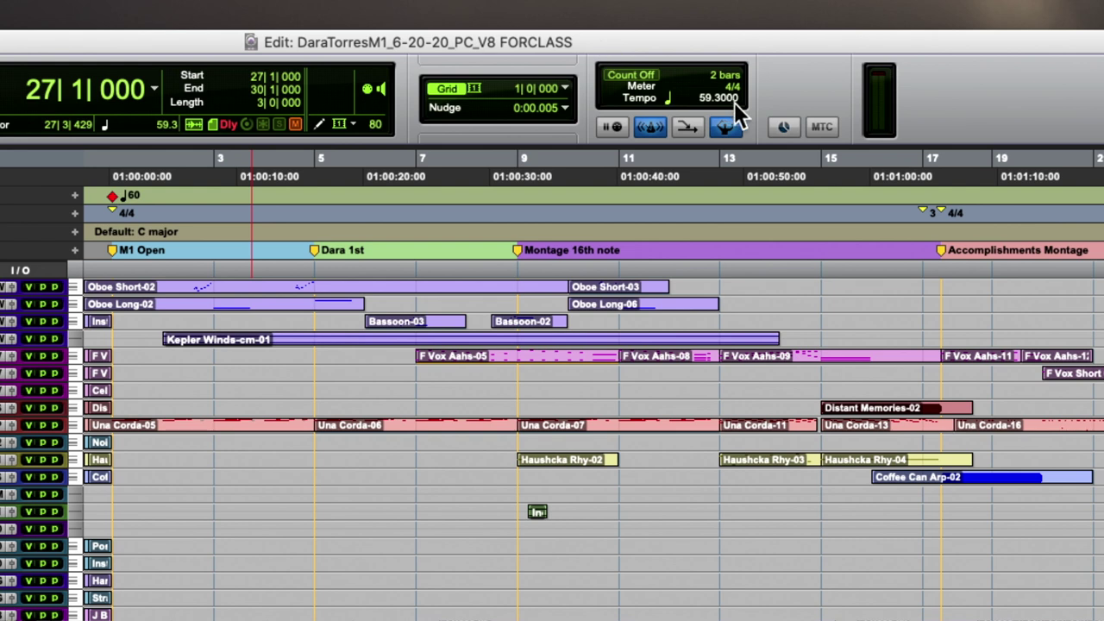
{"action": "double_click", "coordinate": [651, 129]}
{"action": "left_click_drag", "start_coordinate": [705, 265], "coordinate": [669, 108]}
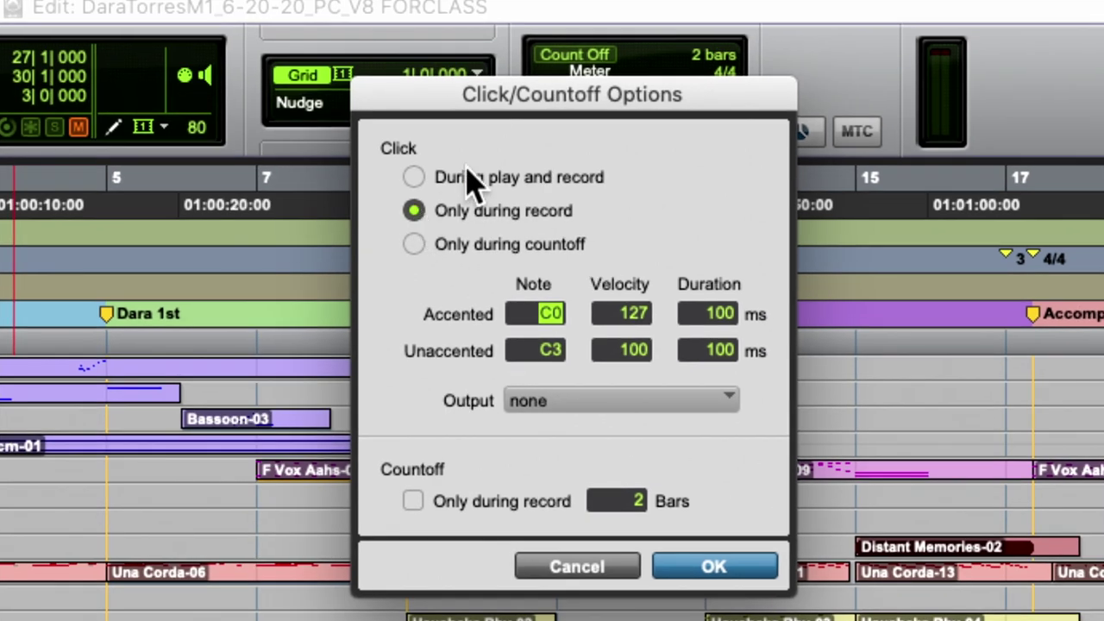
{"action": "left_click_drag", "start_coordinate": [533, 90], "coordinate": [547, 56]}
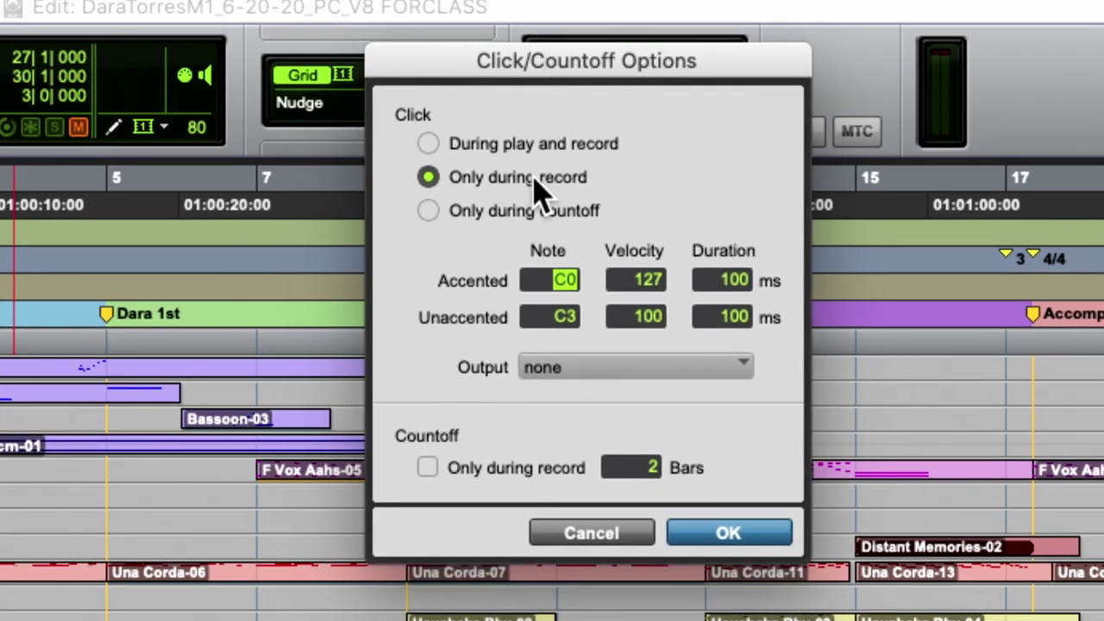
{"action": "left_click", "coordinate": [427, 468]}
{"action": "left_click", "coordinate": [428, 469]}
{"action": "left_click", "coordinate": [647, 470]}
{"action": "type", "text": "1"}
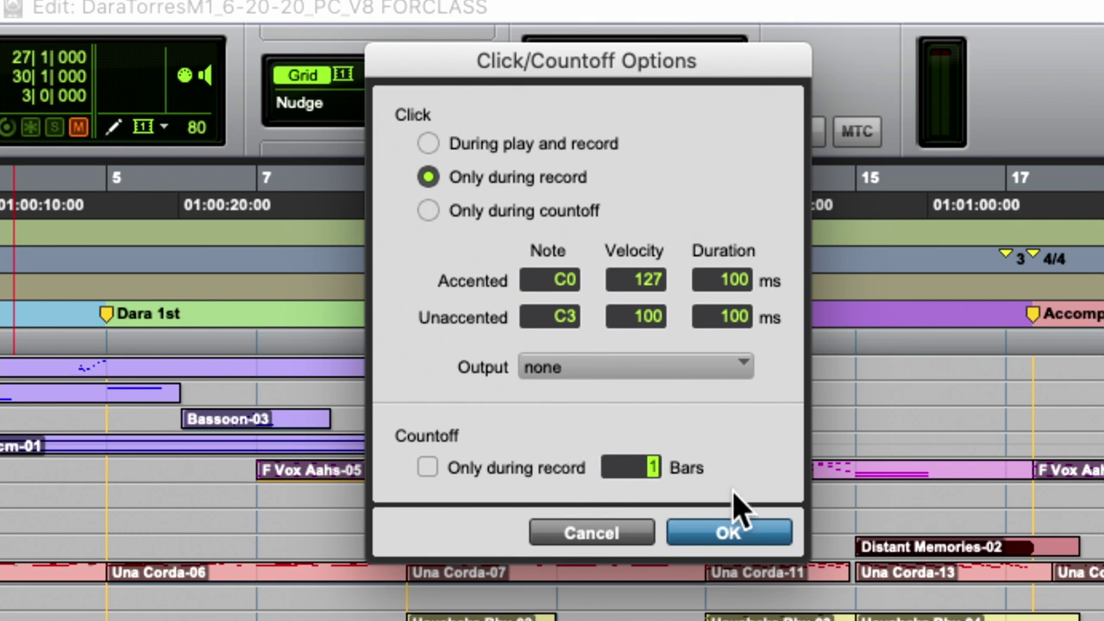
{"action": "left_click", "coordinate": [729, 529]}
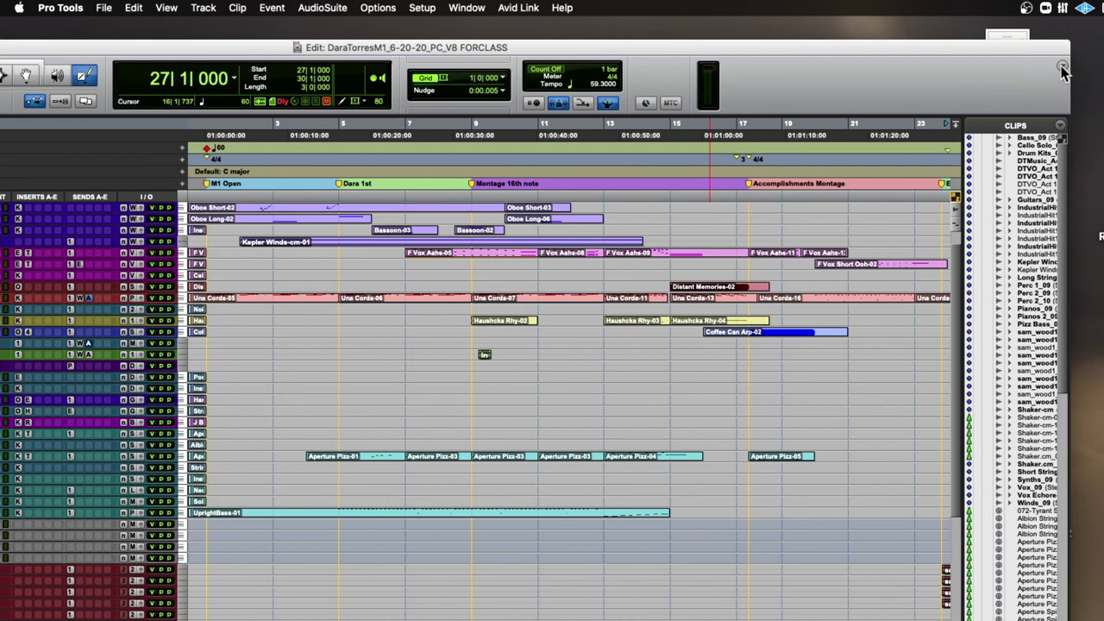
Step: Reposition the Edit window and toggle the Transport controls on and off in its toolbar twice
{"action": "left_click_drag", "start_coordinate": [1051, 58], "coordinate": [746, 76]}
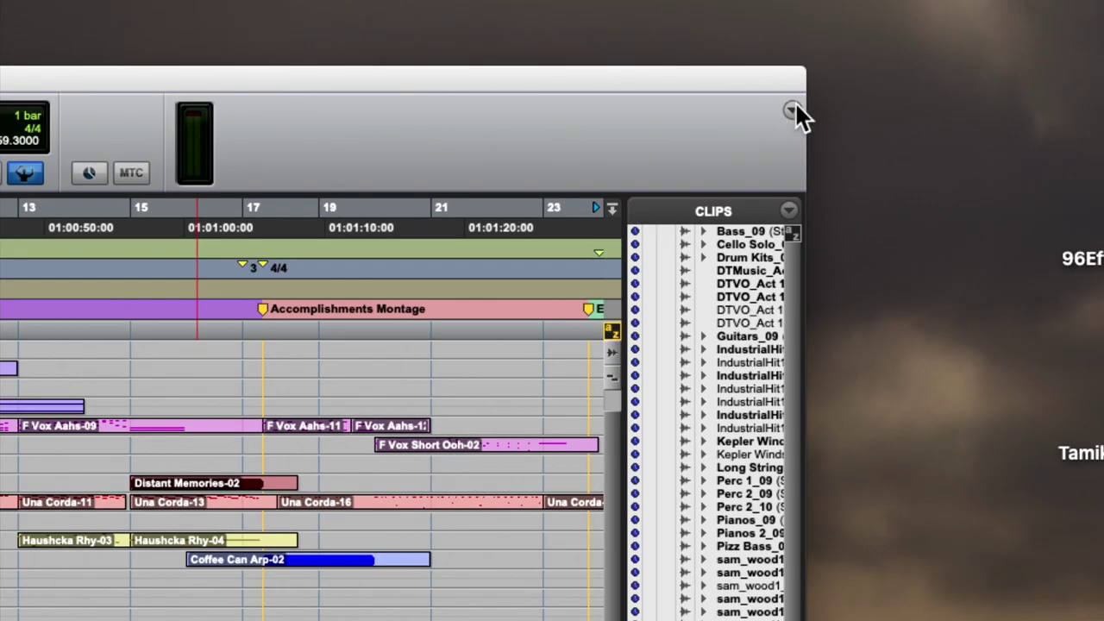
{"action": "left_click", "coordinate": [793, 110]}
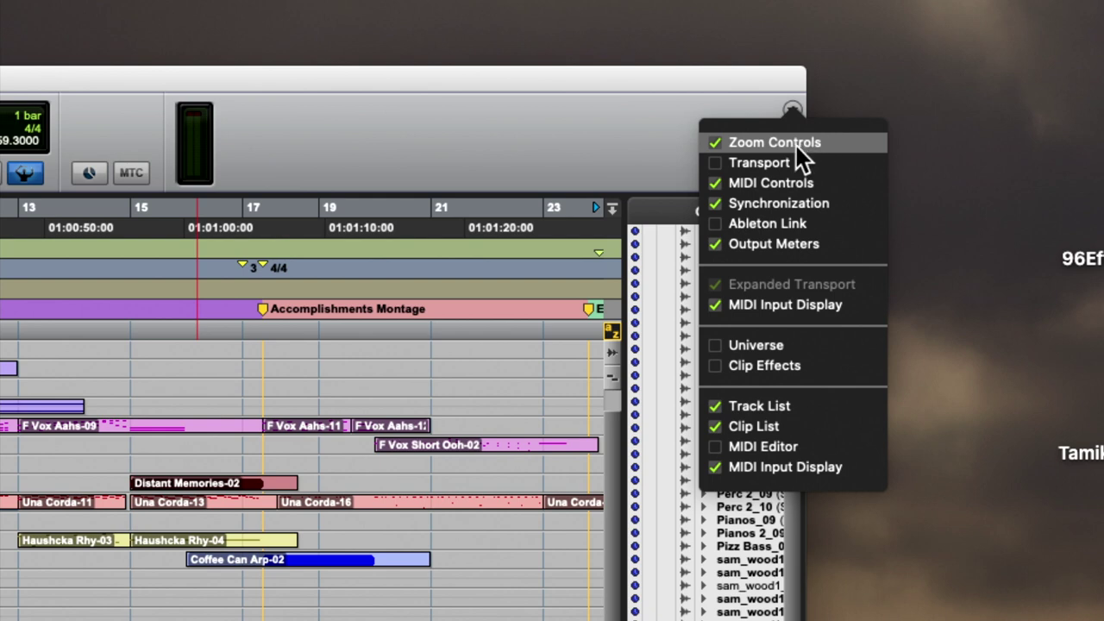
{"action": "left_click", "coordinate": [715, 162]}
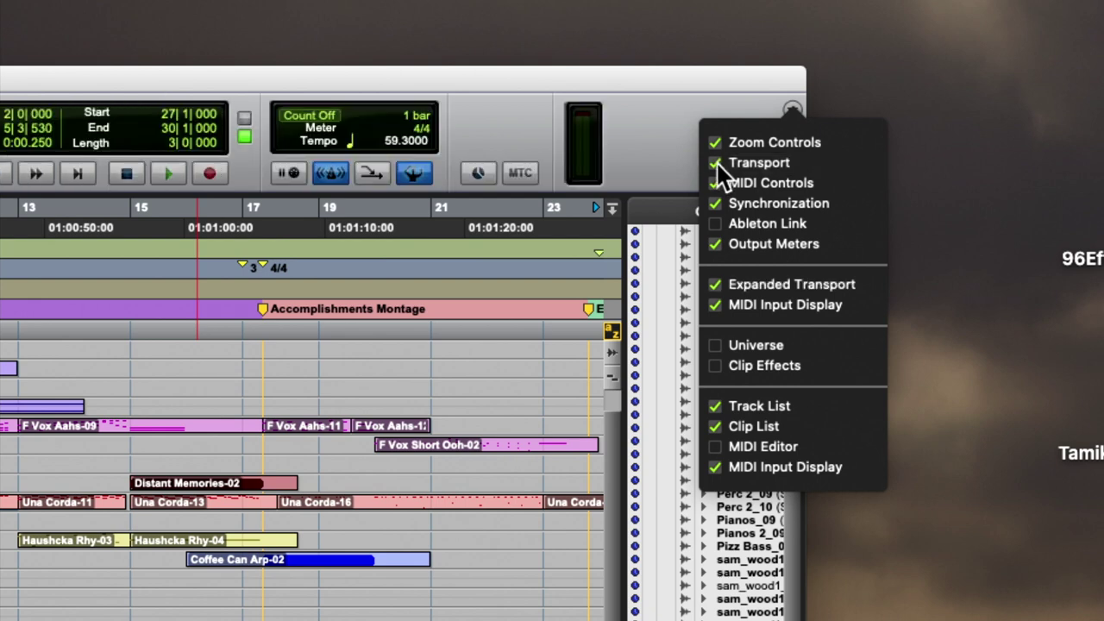
{"action": "left_click", "coordinate": [718, 162]}
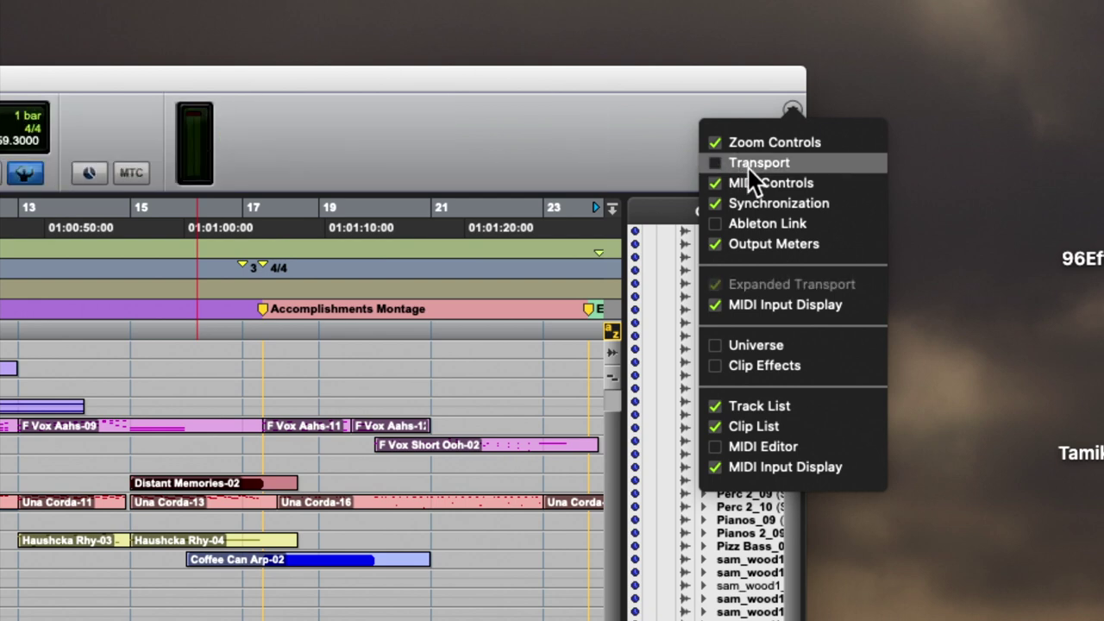
{"action": "left_click_drag", "start_coordinate": [676, 79], "coordinate": [754, 82]}
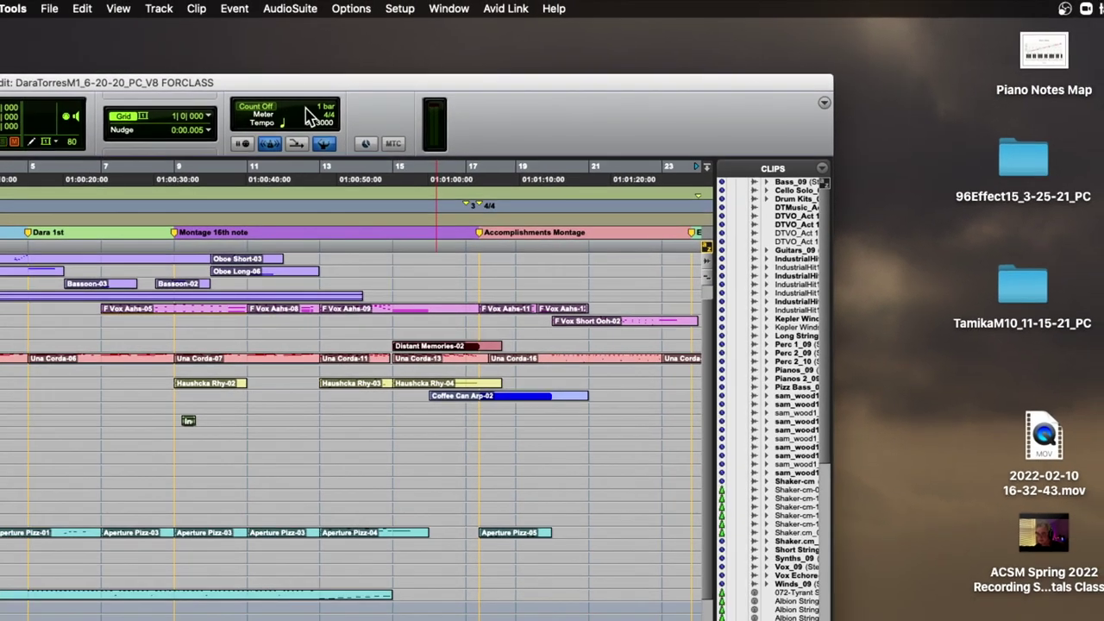
{"action": "left_click_drag", "start_coordinate": [333, 87], "coordinate": [483, 91]}
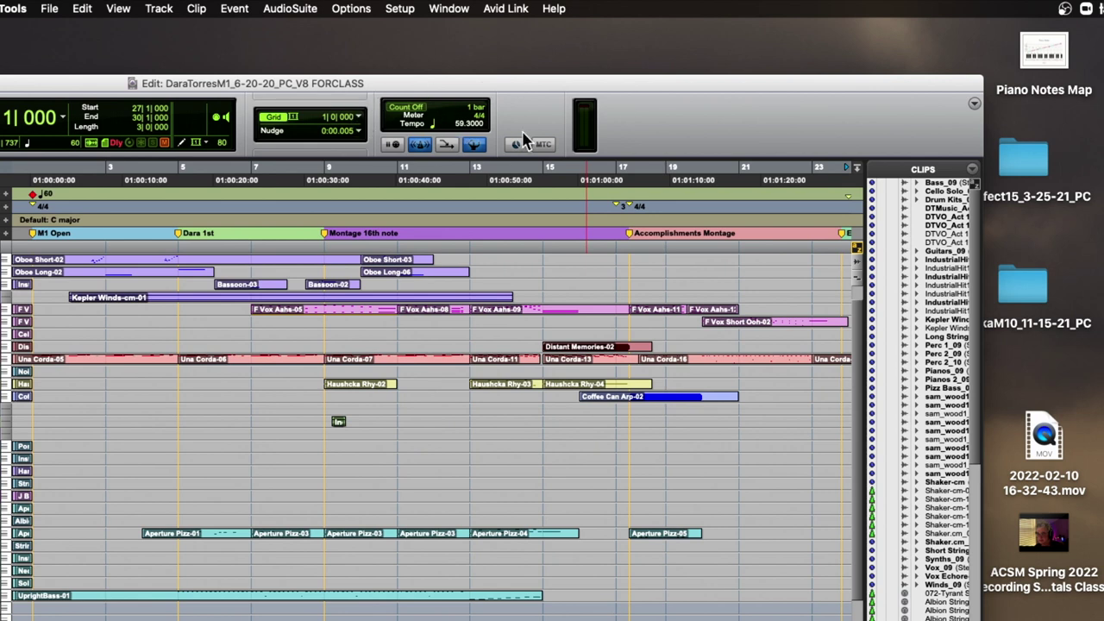
{"action": "left_click", "coordinate": [975, 104]}
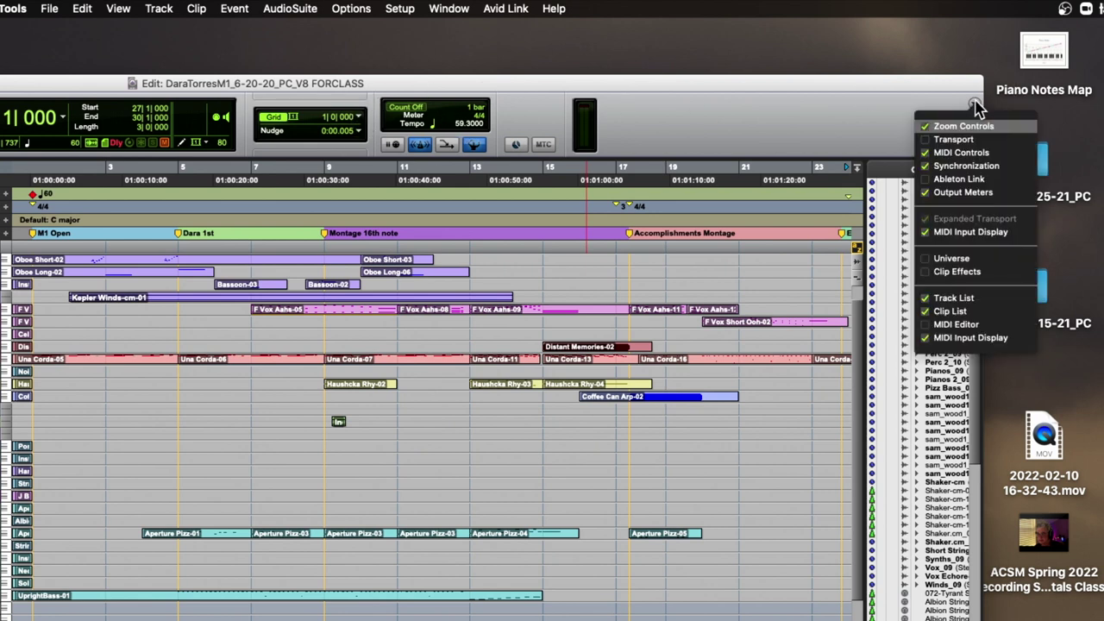
{"action": "left_click", "coordinate": [930, 141]}
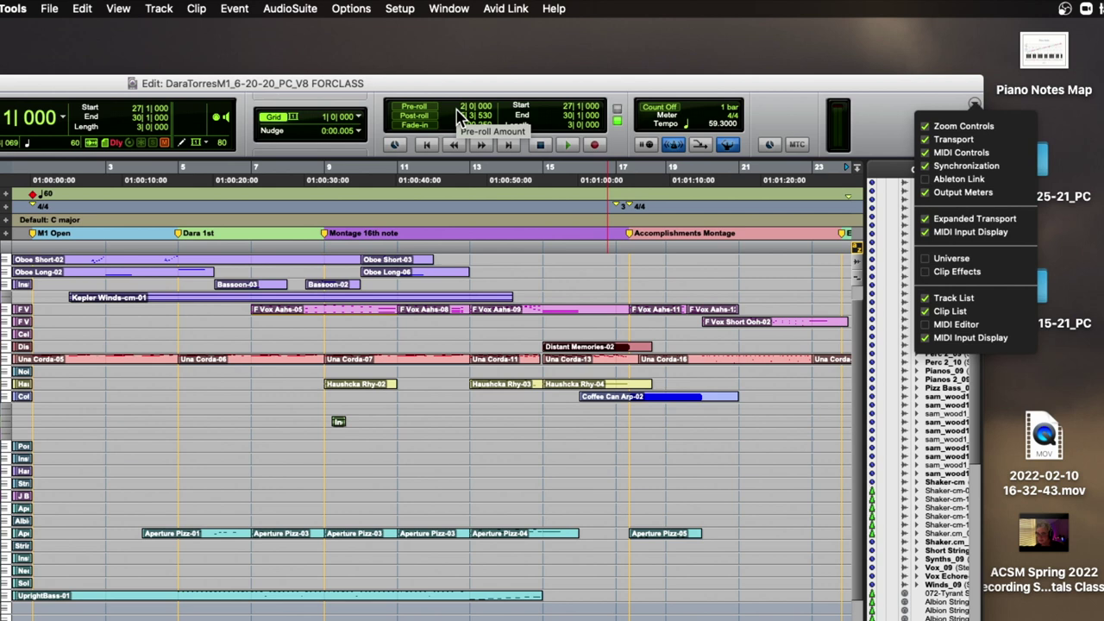
{"action": "left_click", "coordinate": [928, 140]}
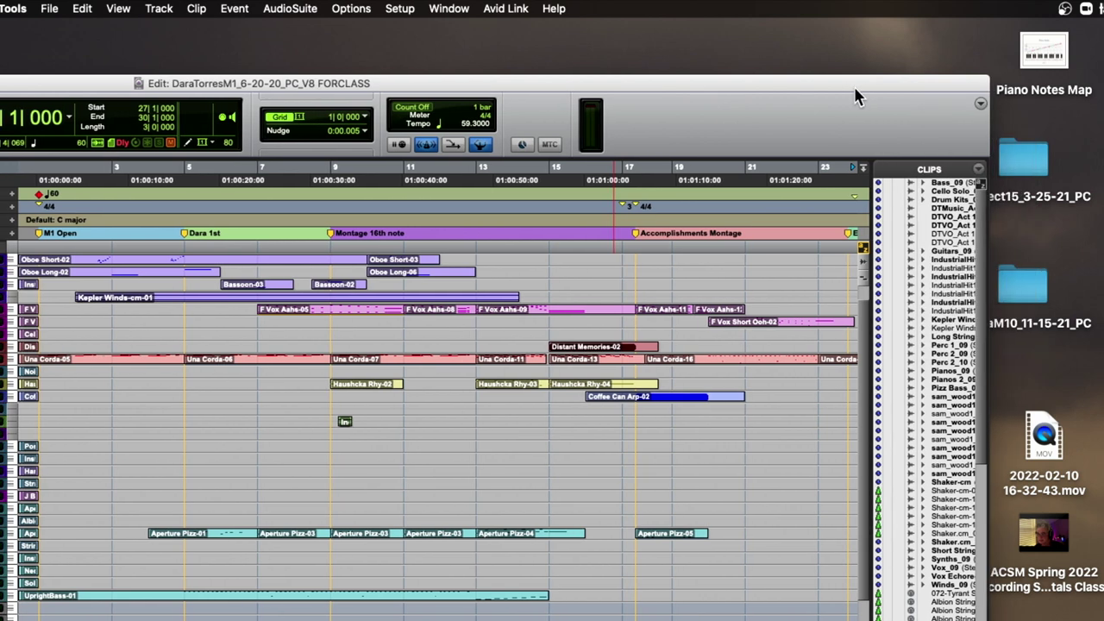
Step: Move the Edit window back so that its full width fits on the screen
{"action": "left_click", "coordinate": [950, 103]}
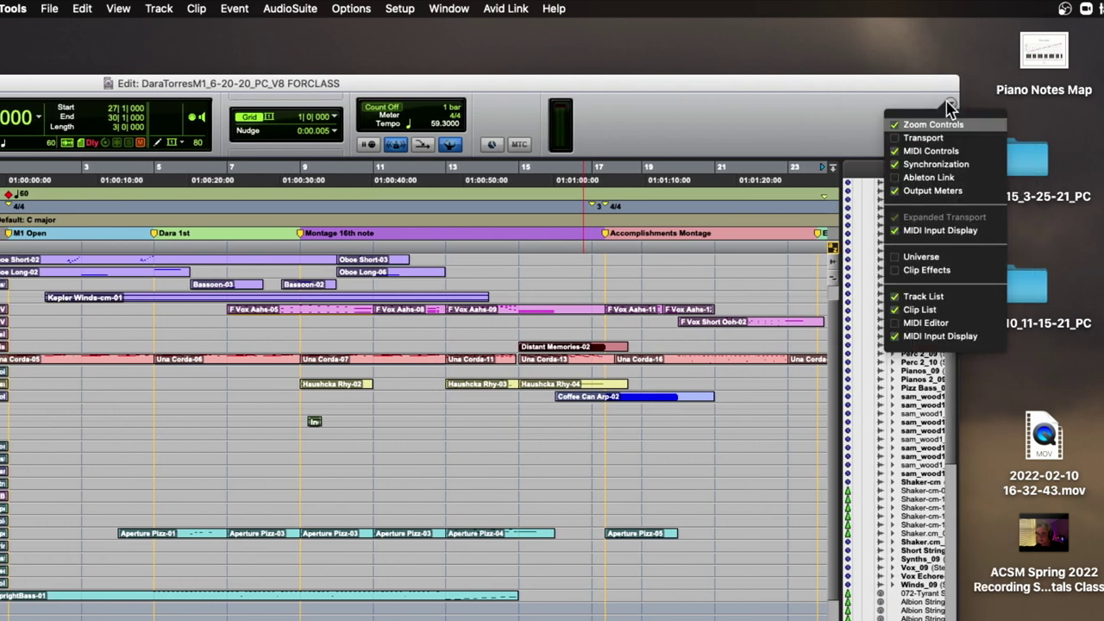
{"action": "left_click_drag", "start_coordinate": [802, 89], "coordinate": [874, 69]}
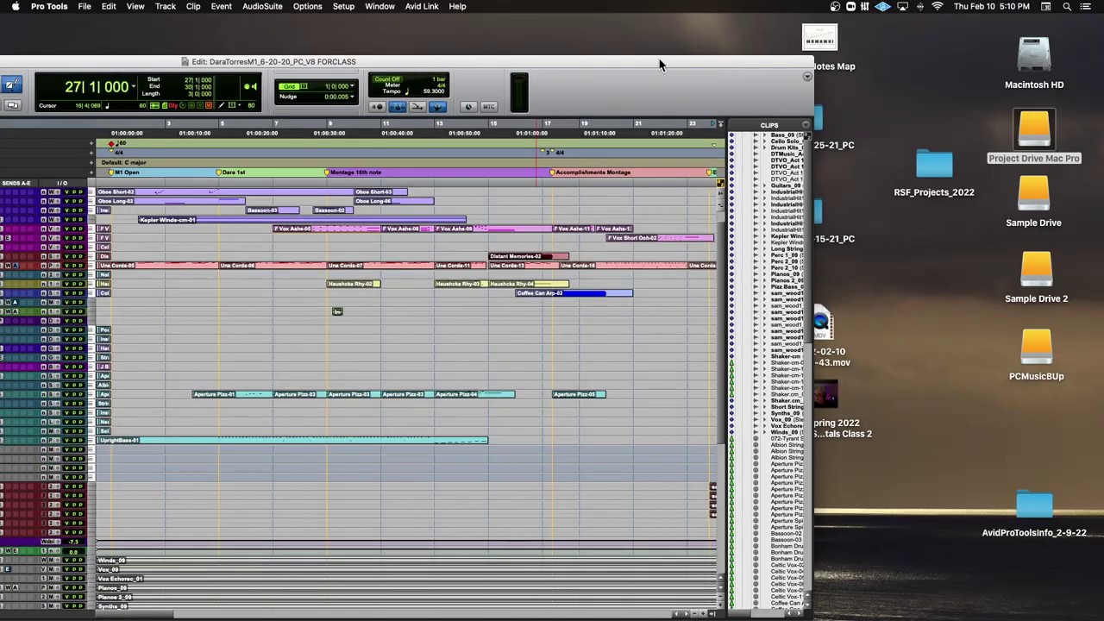
{"action": "left_click_drag", "start_coordinate": [825, 80], "coordinate": [1071, 54]}
{"action": "left_click_drag", "start_coordinate": [841, 45], "coordinate": [874, 48]}
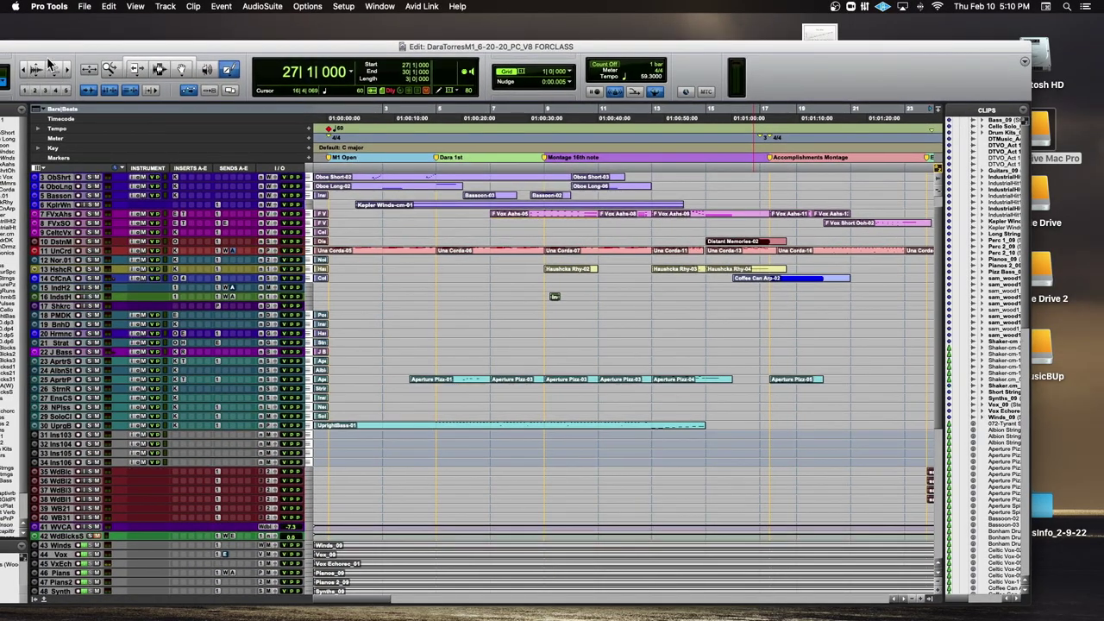
{"action": "left_click_drag", "start_coordinate": [76, 48], "coordinate": [143, 35]}
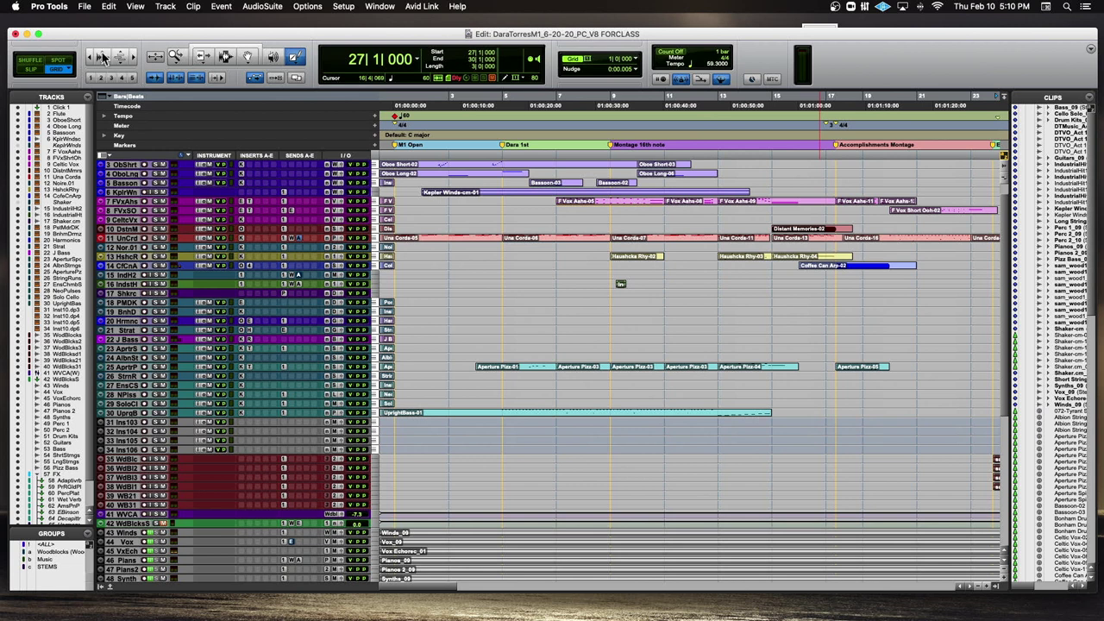
Step: Hide the Zoom Controls and the Synchronization controls from the Edit window toolbar
{"action": "left_click", "coordinate": [1090, 51]}
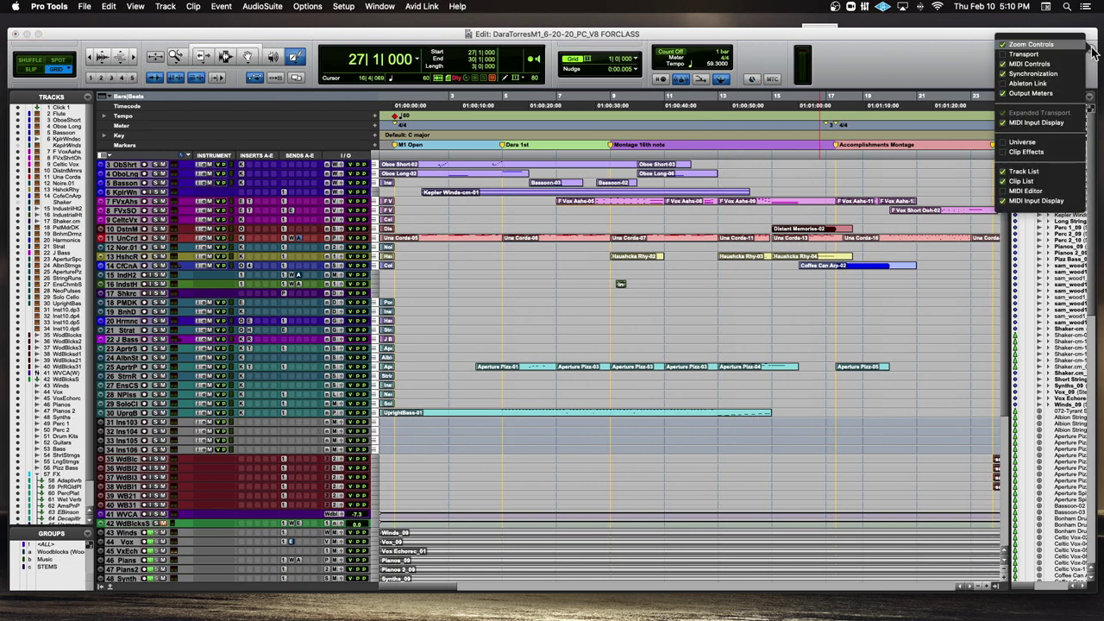
{"action": "left_click", "coordinate": [1026, 44]}
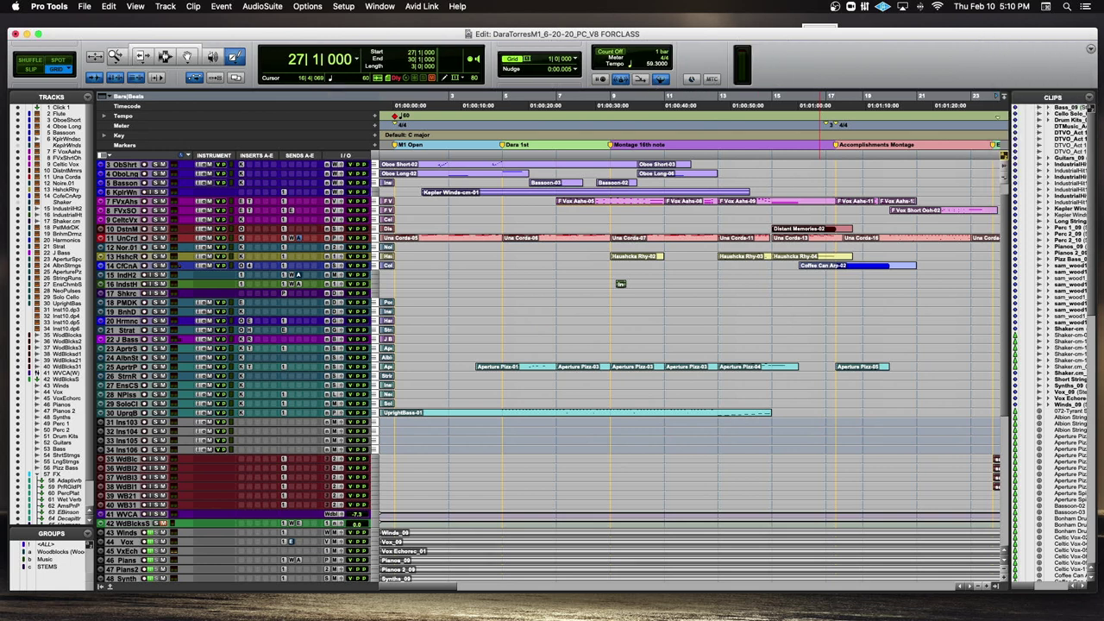
{"action": "left_click", "coordinate": [1091, 49]}
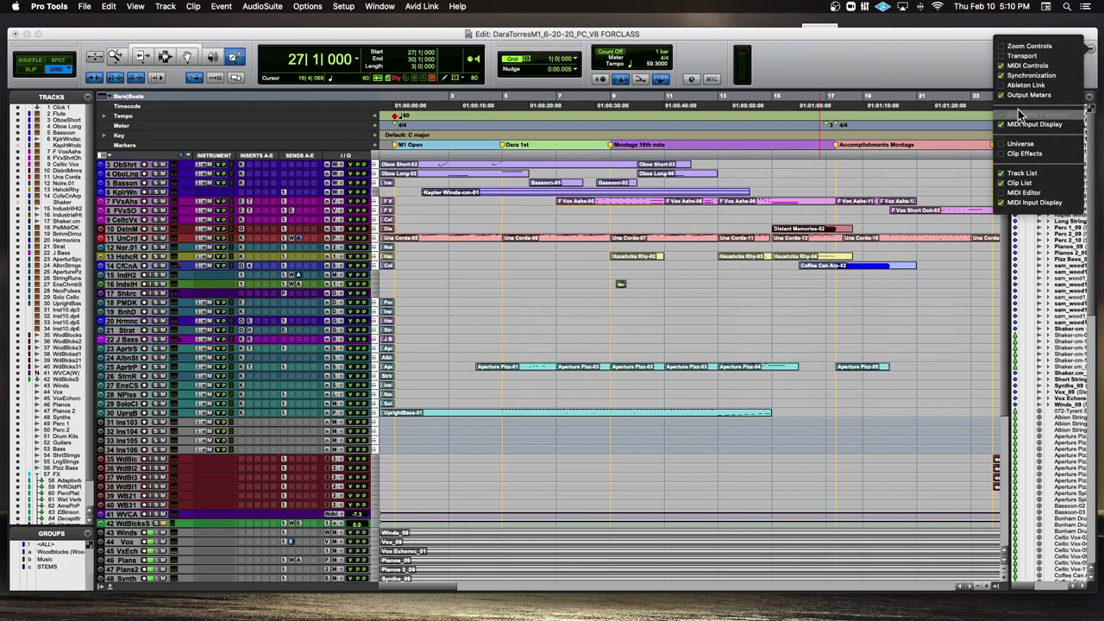
{"action": "left_click", "coordinate": [1007, 76]}
{"action": "left_click_drag", "start_coordinate": [815, 36], "coordinate": [880, 38]}
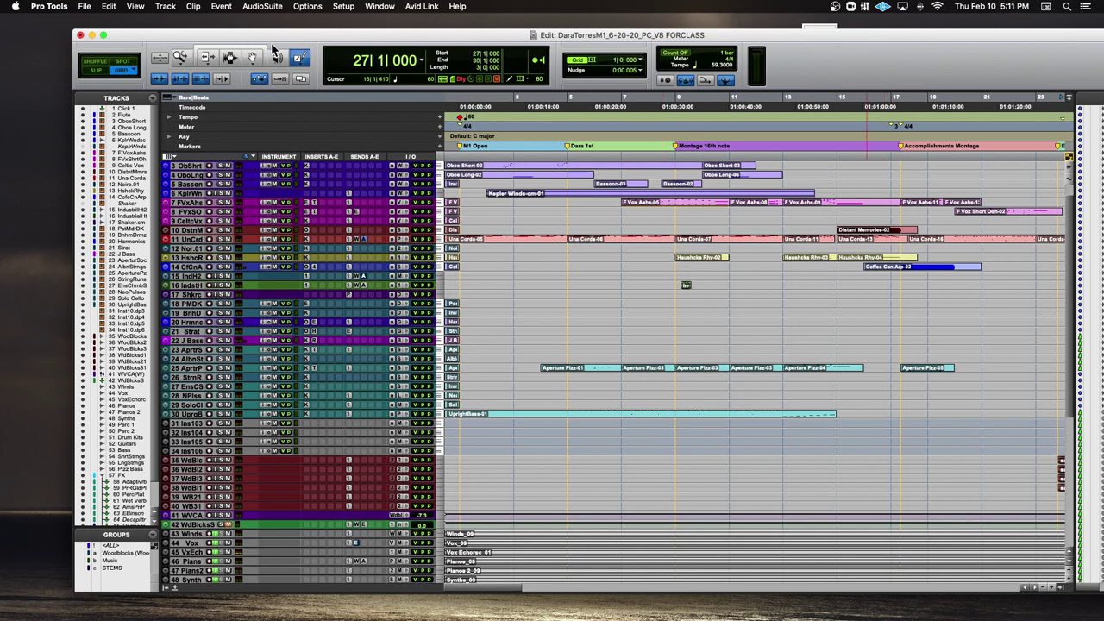
{"action": "double_click", "coordinate": [144, 36]}
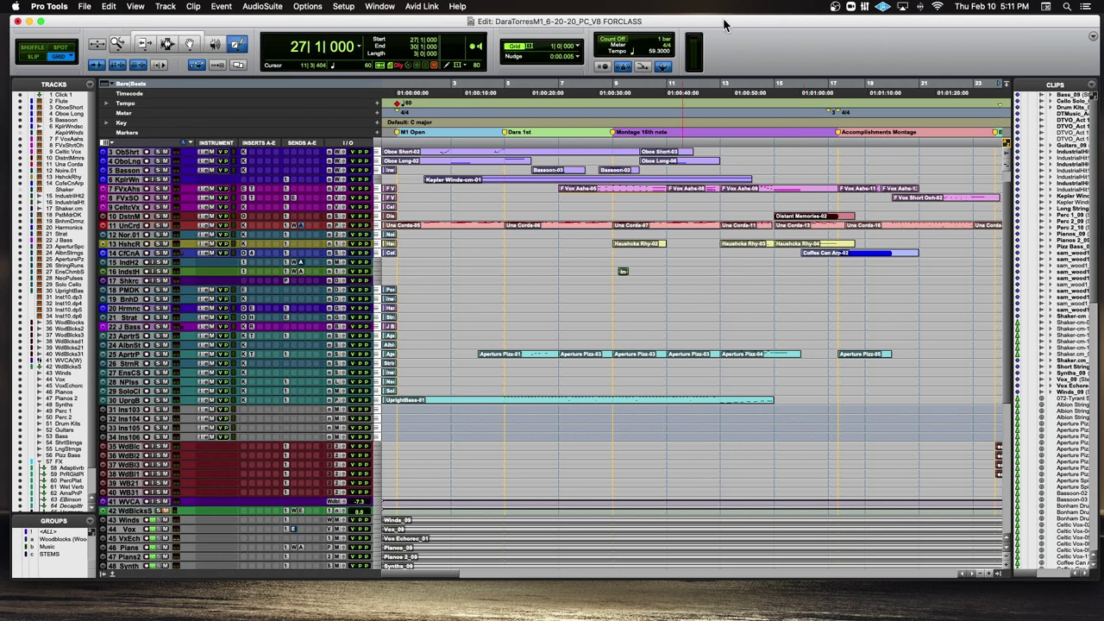
{"action": "left_click_drag", "start_coordinate": [725, 24], "coordinate": [721, 24]}
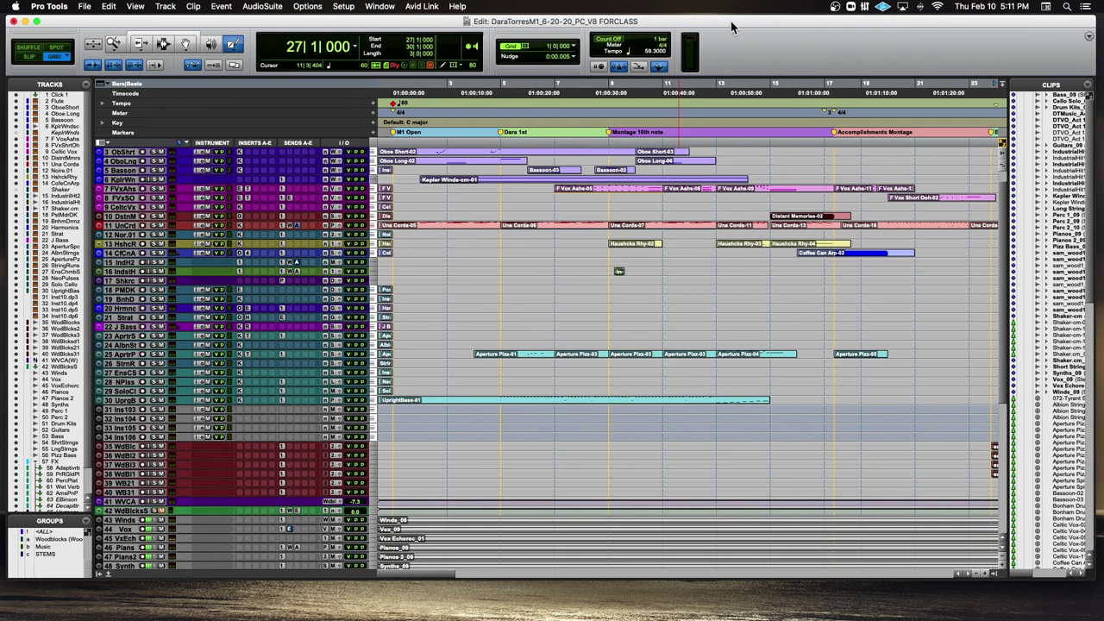
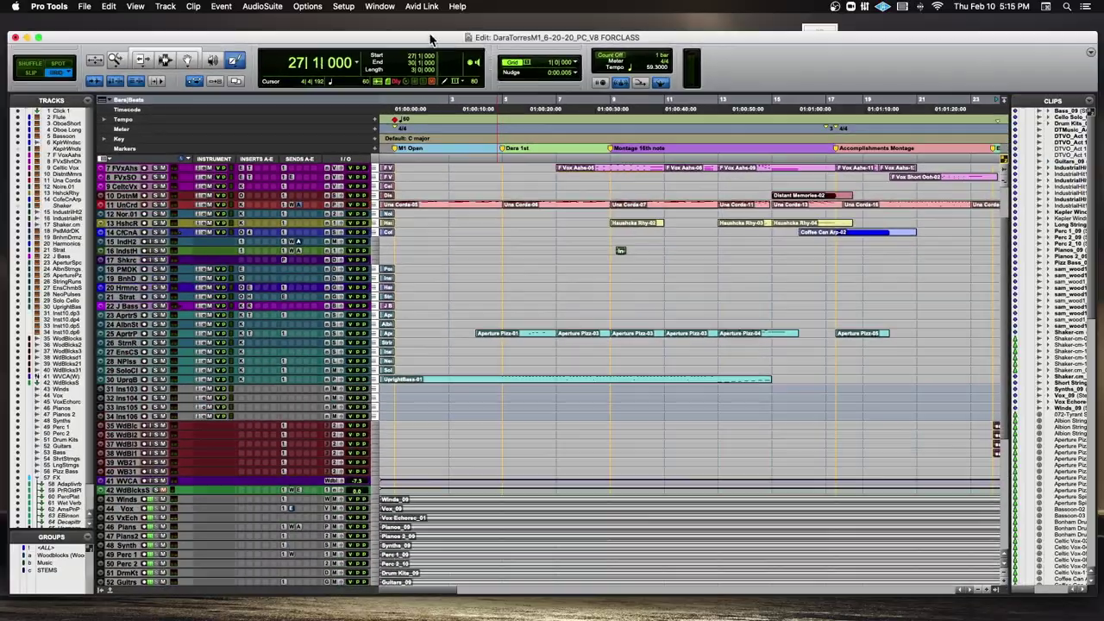
{"action": "left_click_drag", "start_coordinate": [430, 39], "coordinate": [418, 60]}
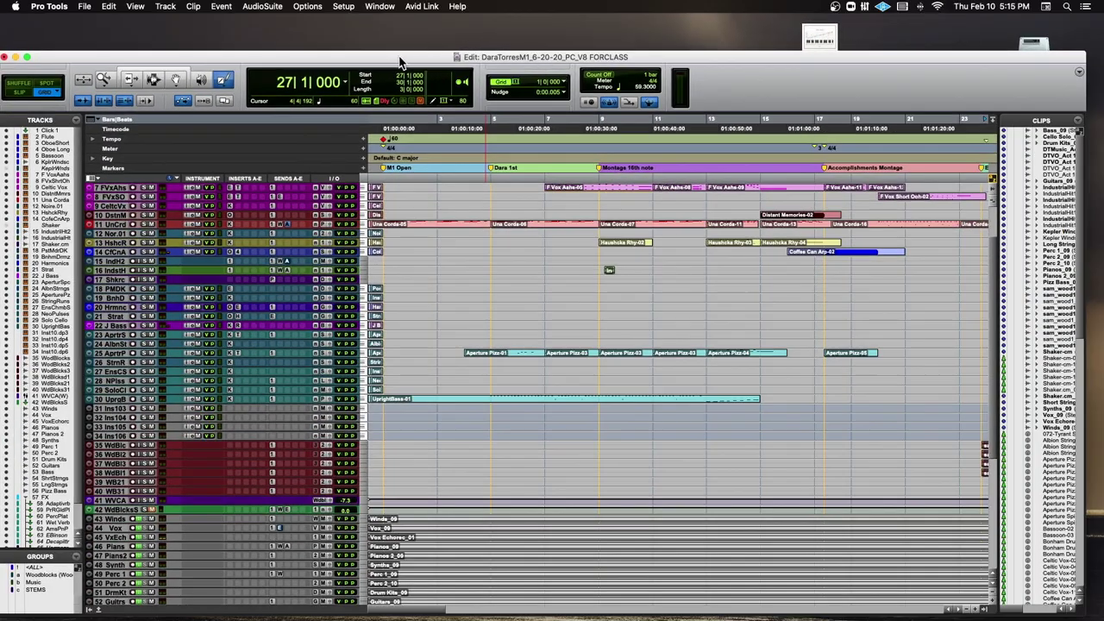
{"action": "left_click_drag", "start_coordinate": [399, 63], "coordinate": [442, 37]}
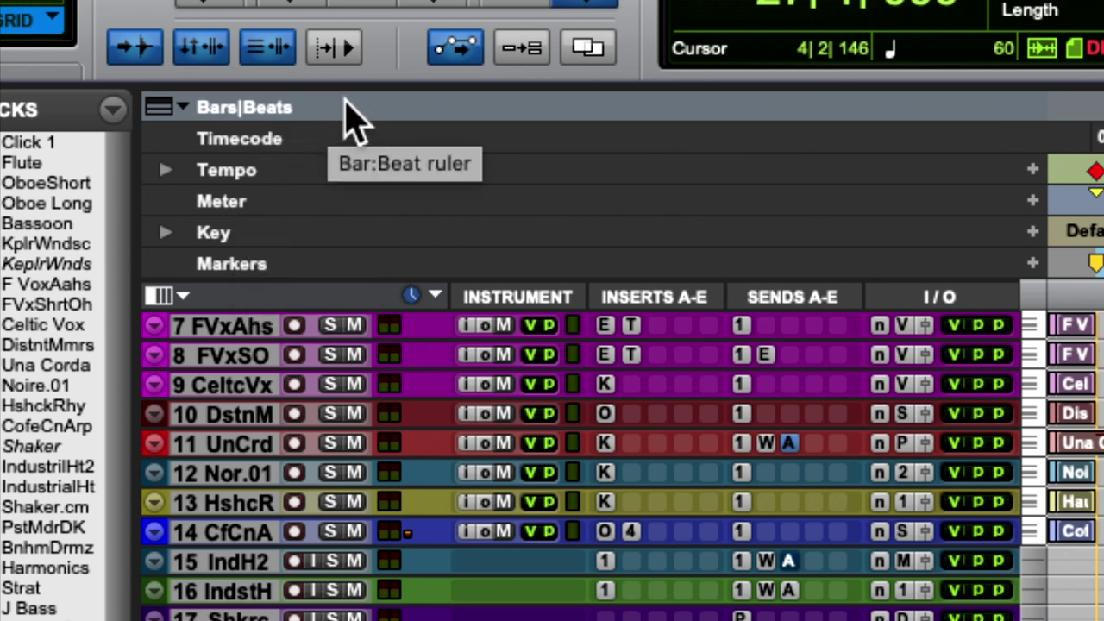
Step: Replace the Timecode ruler with the Min:Secs ruler, and hide the Key ruler
{"action": "left_click", "coordinate": [184, 109]}
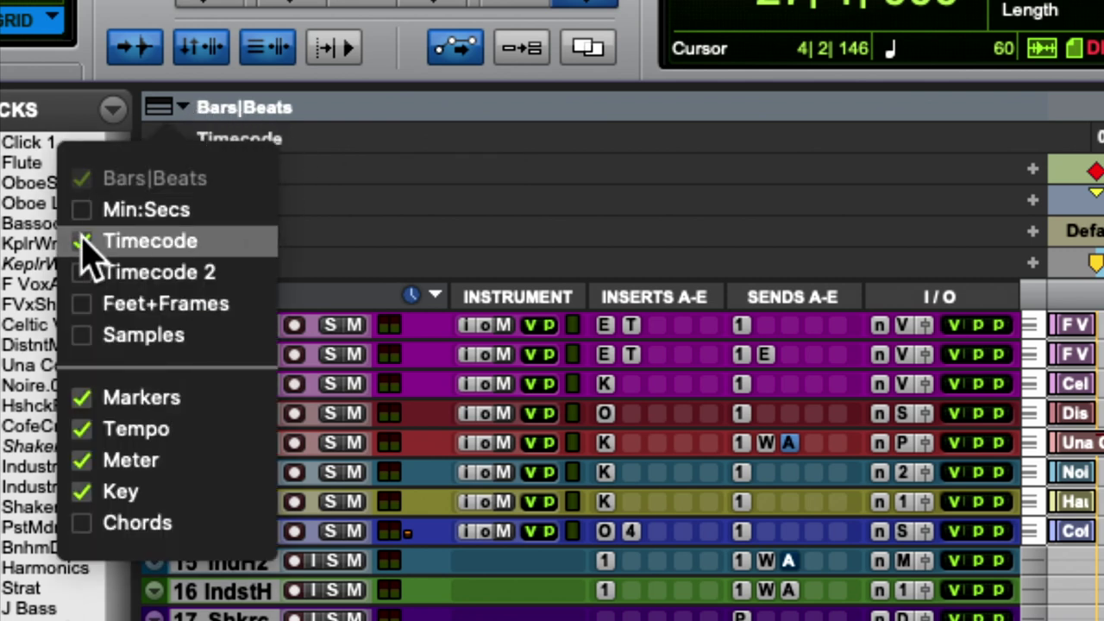
{"action": "left_click", "coordinate": [120, 237]}
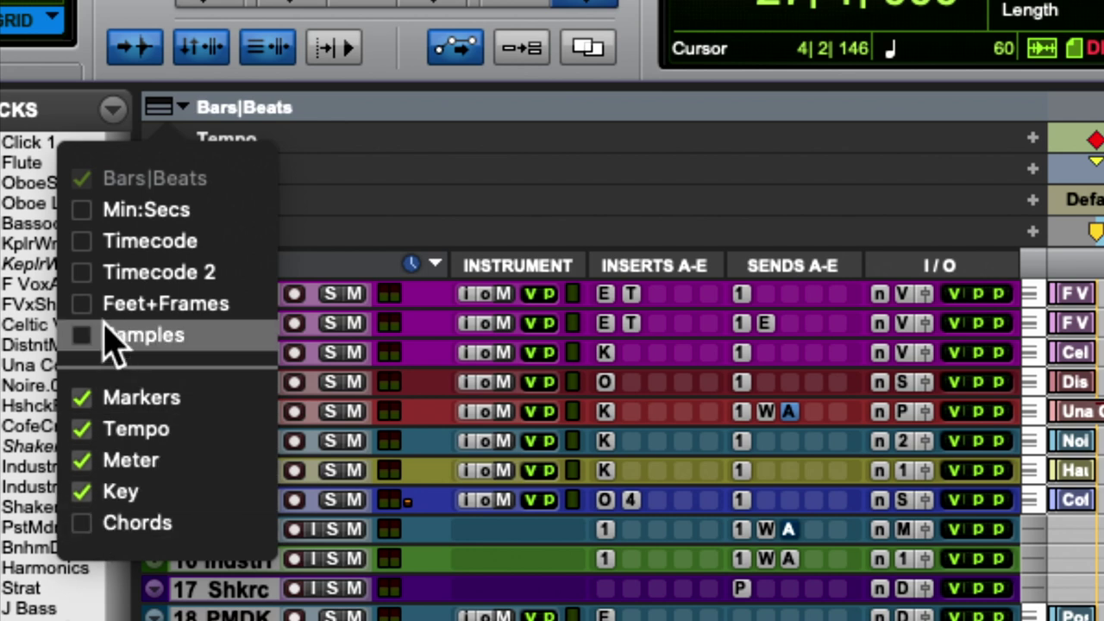
{"action": "left_click", "coordinate": [95, 213]}
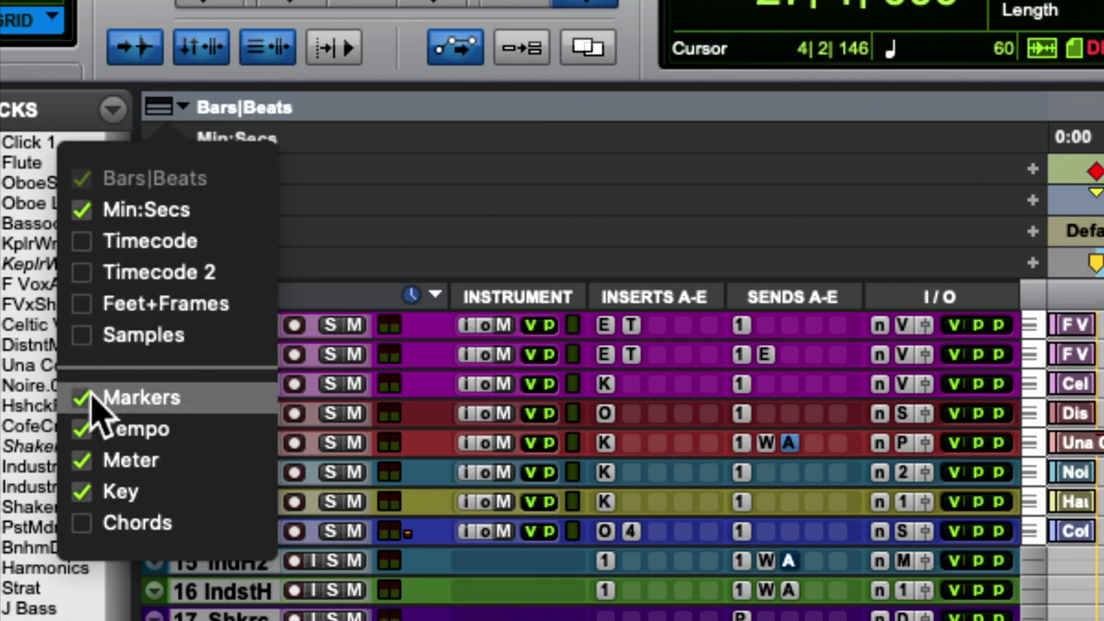
{"action": "left_click", "coordinate": [80, 492]}
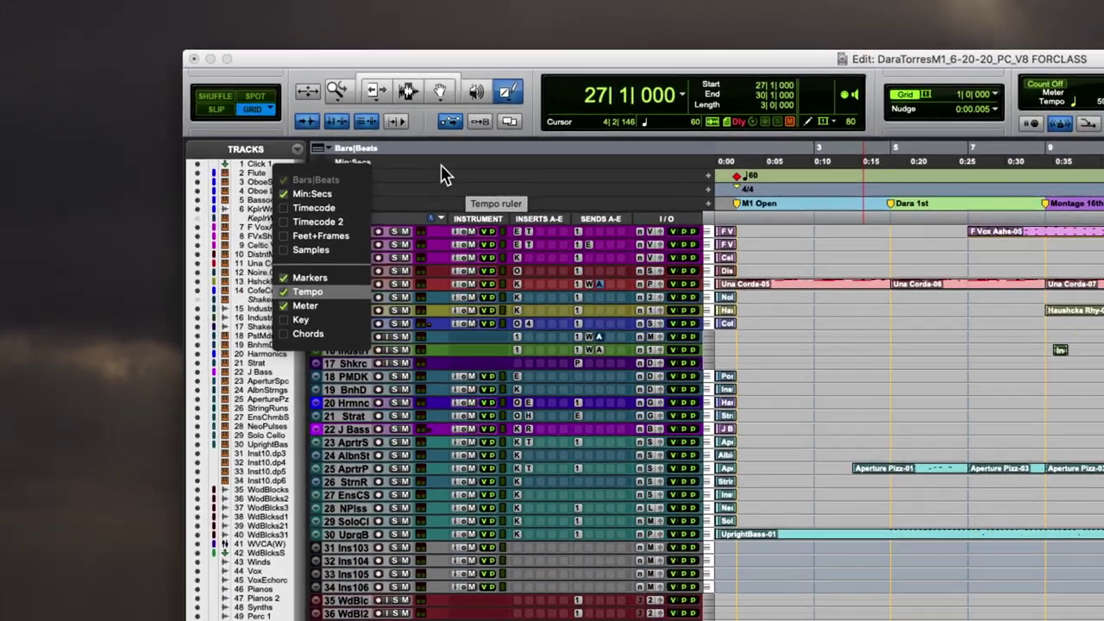
{"action": "left_click_drag", "start_coordinate": [431, 55], "coordinate": [209, 21]}
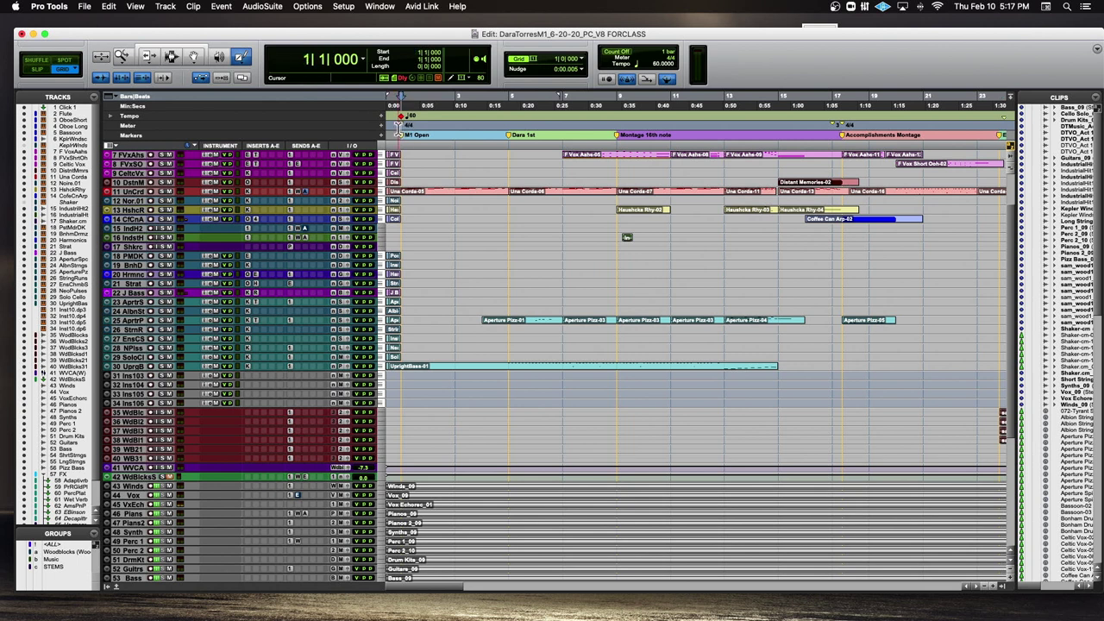
Step: Select from bar 21 to bar 22 on the rulers, and reselect from bar 3 to bar 6
{"action": "left_click_drag", "start_coordinate": [912, 132], "coordinate": [962, 444]}
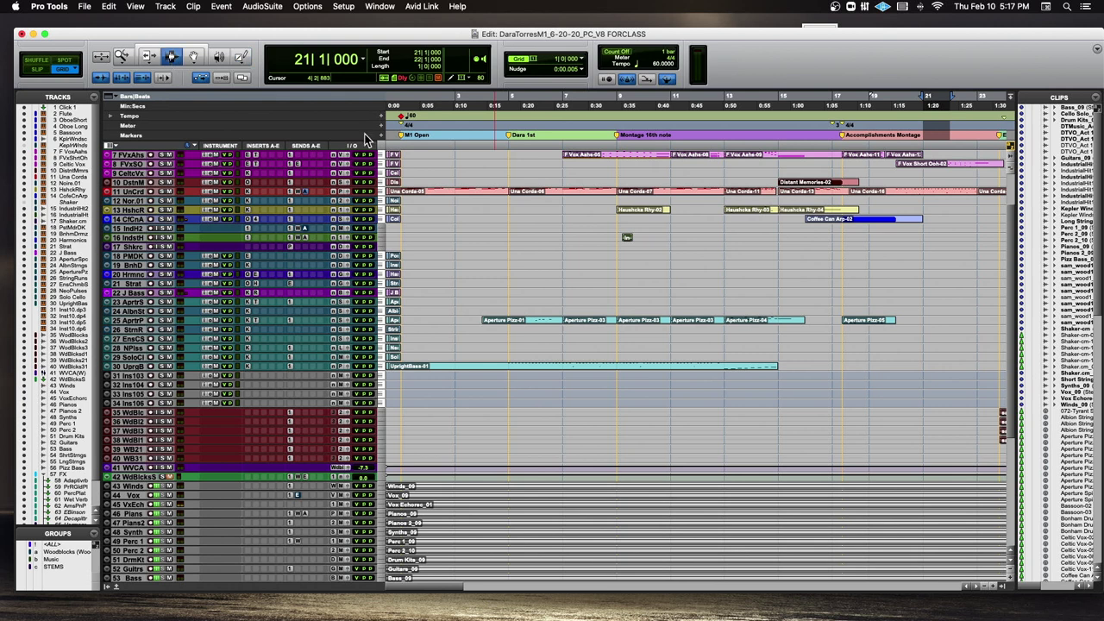
{"action": "left_click_drag", "start_coordinate": [867, 260], "coordinate": [927, 119]}
{"action": "left_click_drag", "start_coordinate": [926, 119], "coordinate": [918, 148]}
{"action": "left_click", "coordinate": [487, 155]}
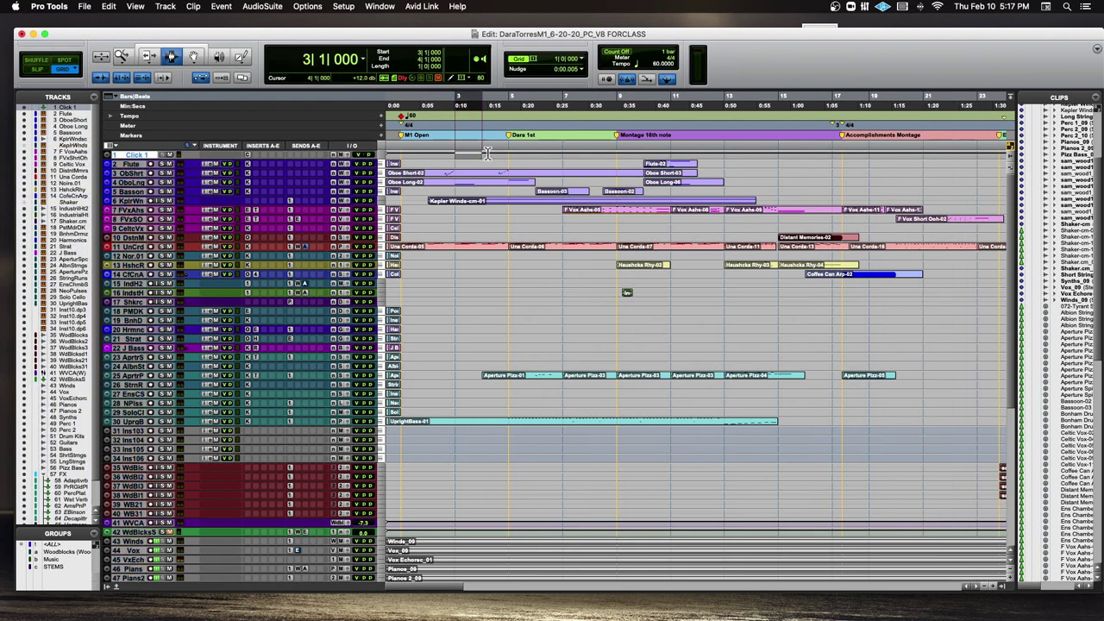
{"action": "left_click_drag", "start_coordinate": [486, 162], "coordinate": [542, 156]}
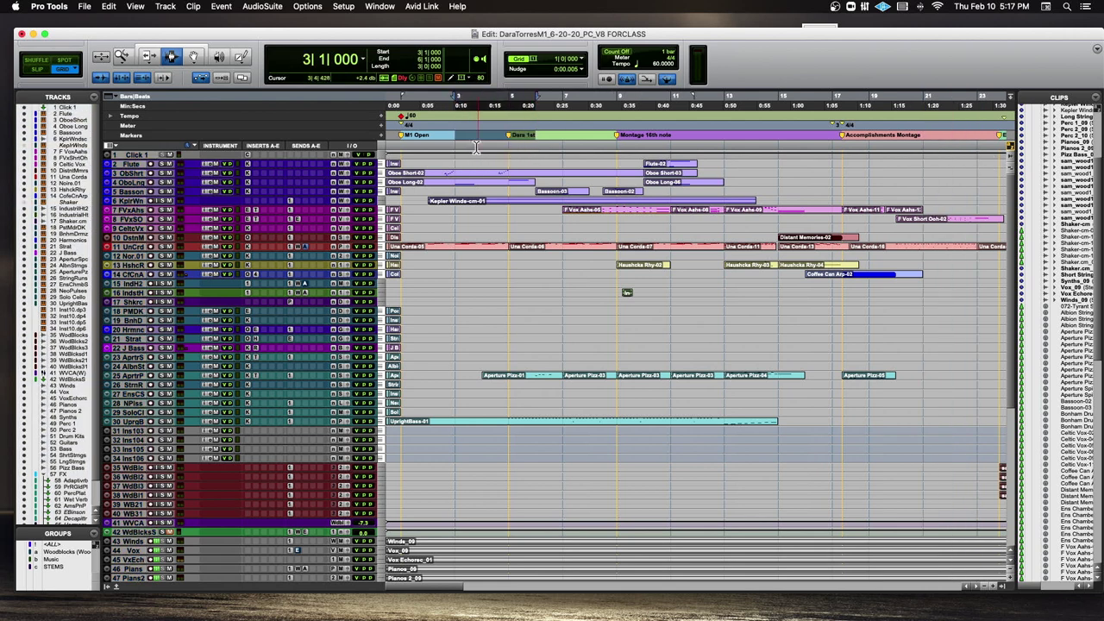
Step: Select bars 4 to 9, 21 to 22 and 49 to 50 in turn across all tracks, and return the edit cursor to bar 1
{"action": "left_click_drag", "start_coordinate": [475, 146], "coordinate": [617, 148]}
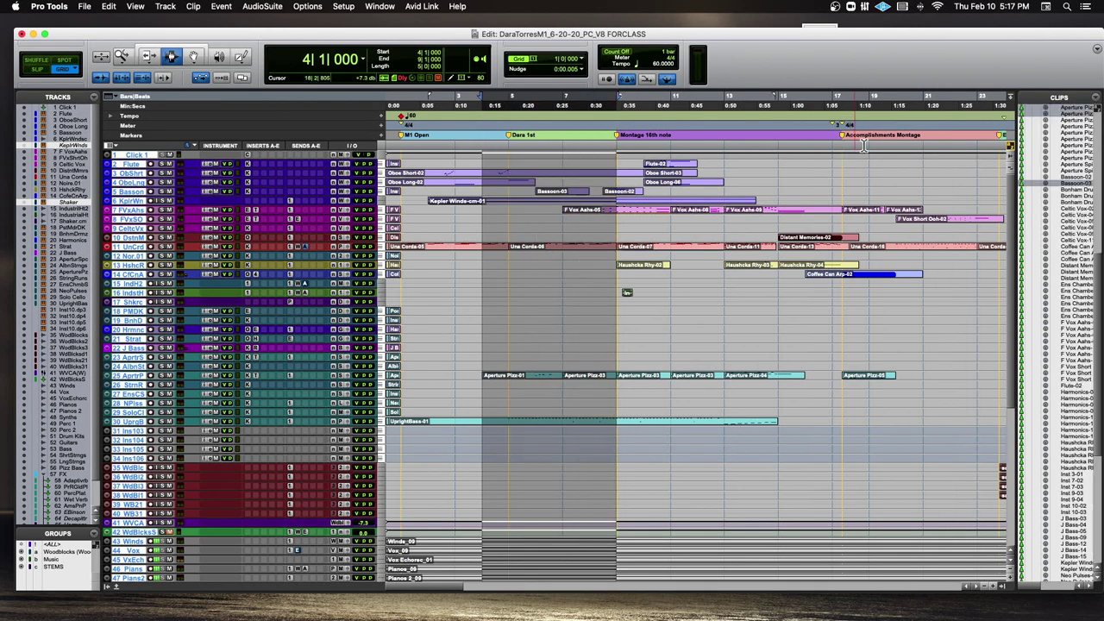
{"action": "left_click_drag", "start_coordinate": [921, 145], "coordinate": [951, 145]}
{"action": "scroll", "coordinate": [946, 145], "scroll_direction": "right", "scroll_amount": 10}
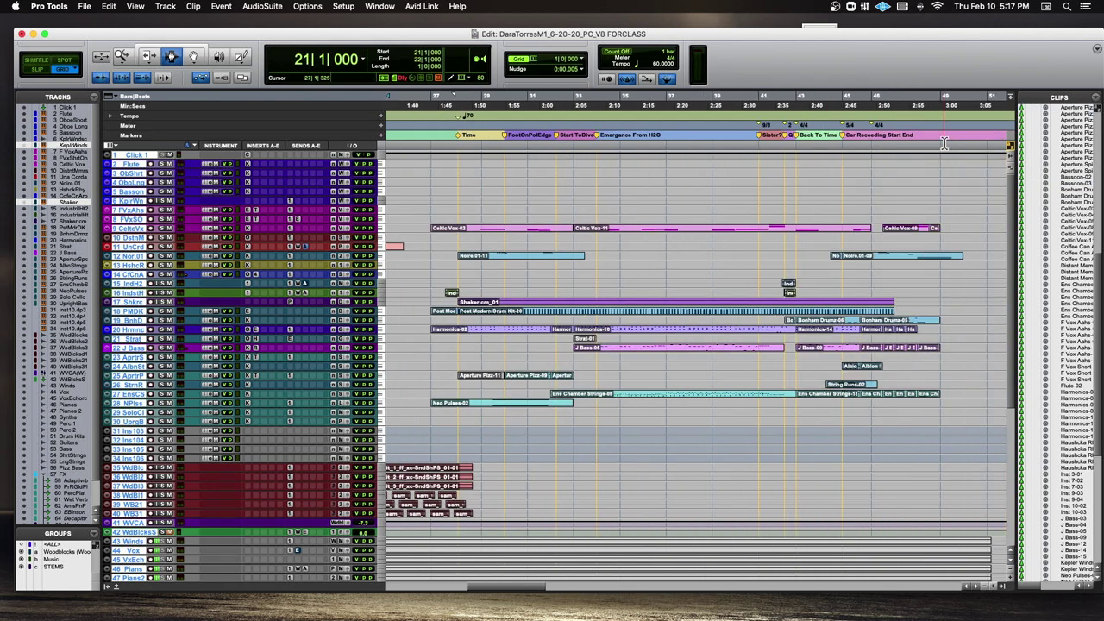
{"action": "scroll", "coordinate": [944, 143], "scroll_direction": "right", "scroll_amount": 5}
{"action": "left_click_drag", "start_coordinate": [807, 144], "coordinate": [825, 144]}
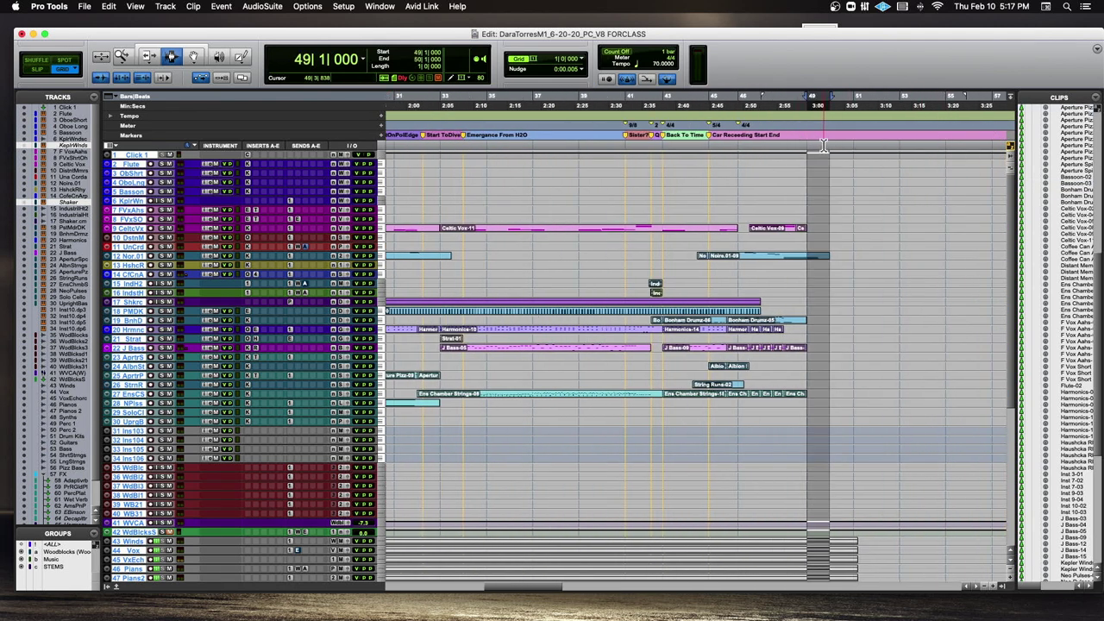
{"action": "scroll", "coordinate": [824, 145], "scroll_direction": "left", "scroll_amount": 20}
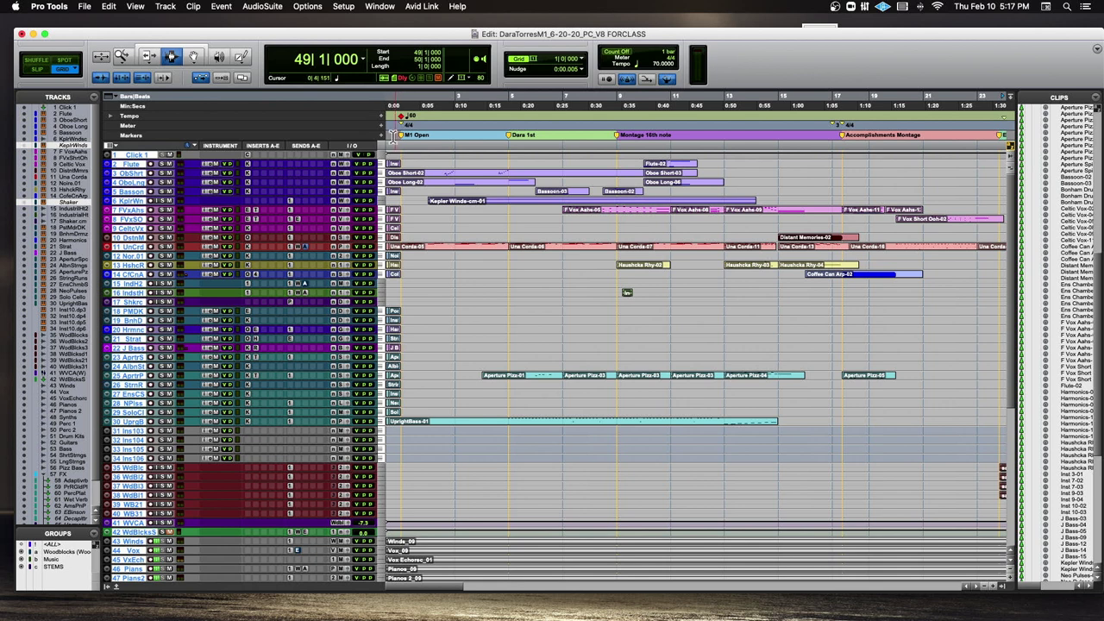
{"action": "left_click", "coordinate": [394, 134]}
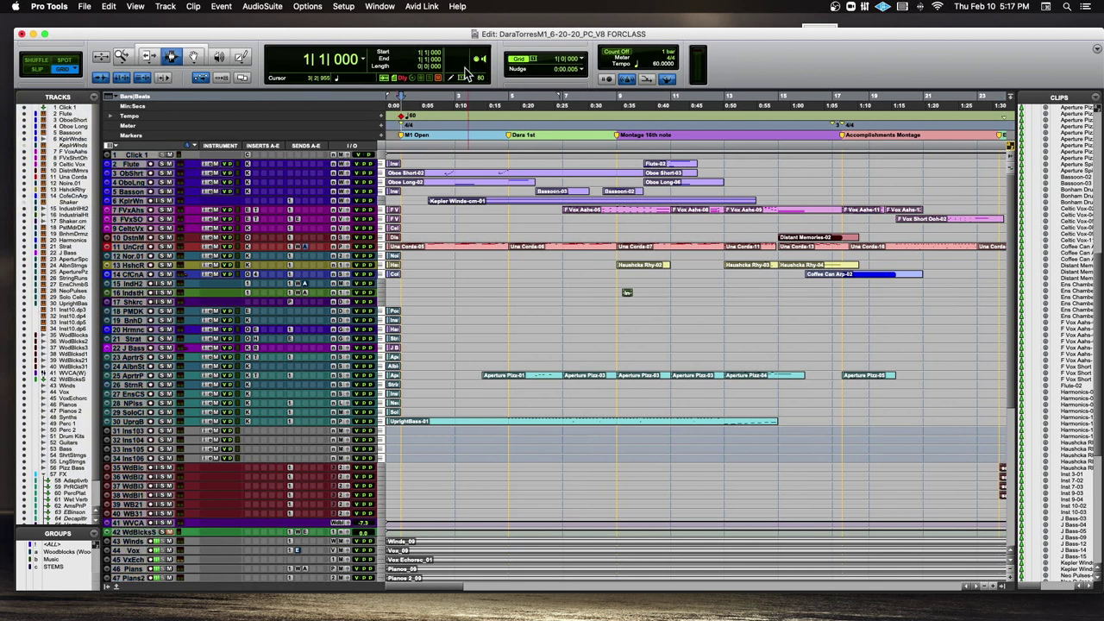
Step: Move the Edit window down, then on the Bars|Beats ruler place the cursor at bar 3, select bars 0 to 2, and collapse the selection
{"action": "left_click_drag", "start_coordinate": [454, 35], "coordinate": [457, 122]}
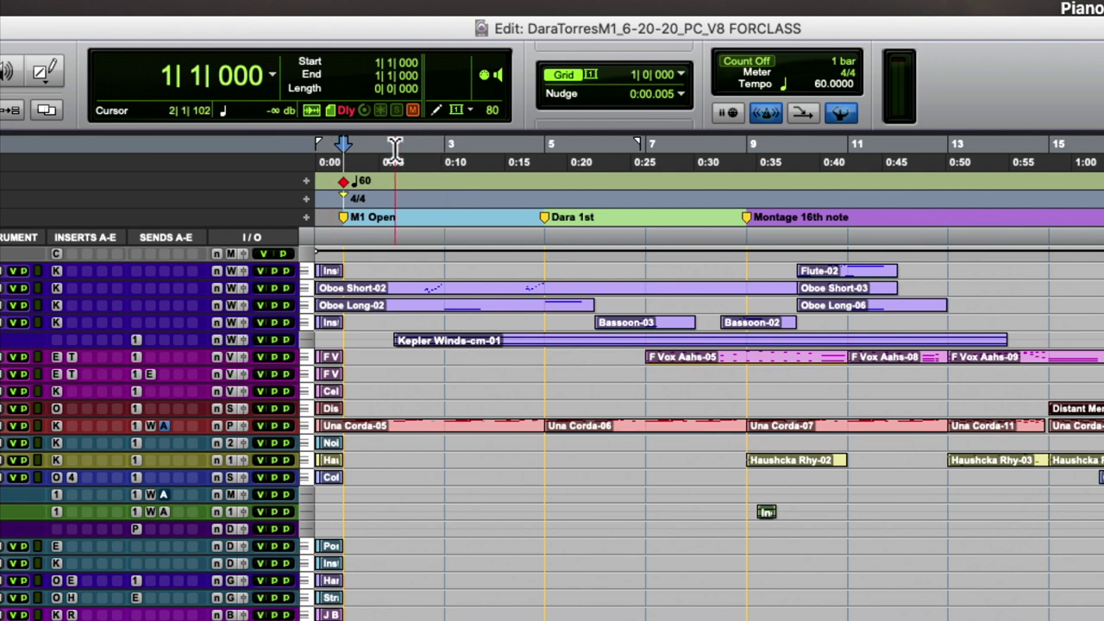
{"action": "left_click_drag", "start_coordinate": [374, 150], "coordinate": [460, 148]}
{"action": "left_click", "coordinate": [457, 149]}
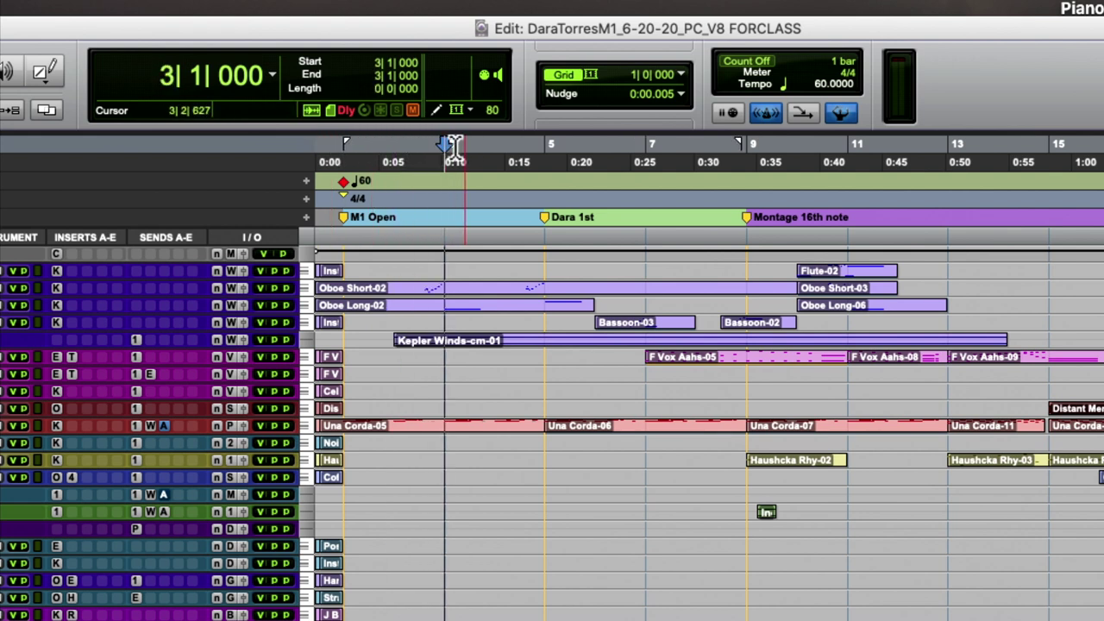
{"action": "left_click_drag", "start_coordinate": [340, 143], "coordinate": [308, 143]}
{"action": "left_click", "coordinate": [377, 143]}
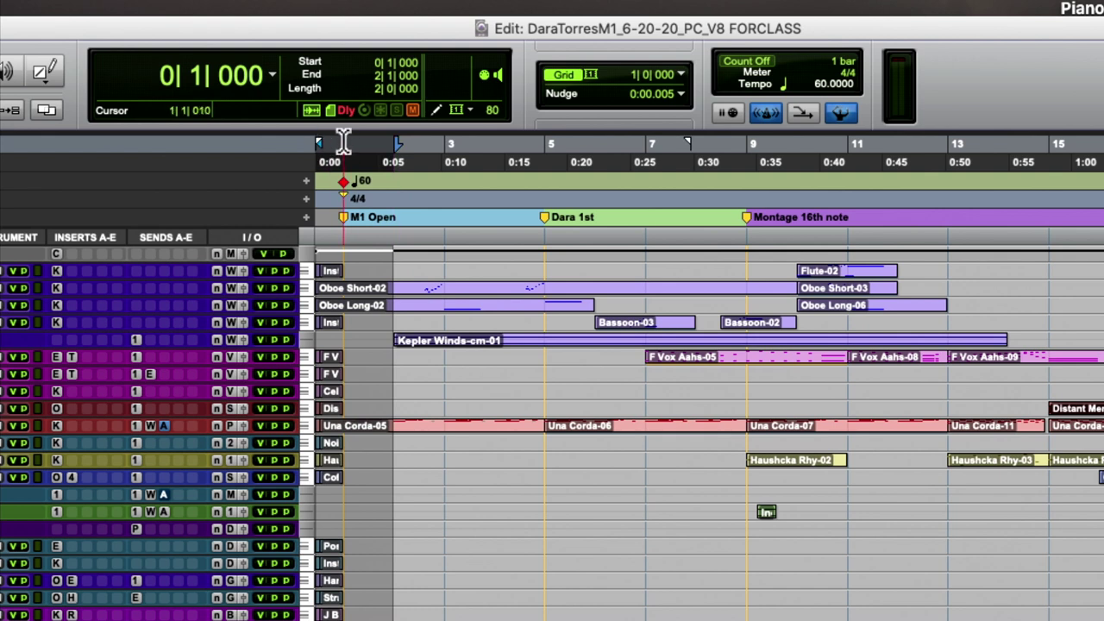
{"action": "left_click", "coordinate": [344, 142]}
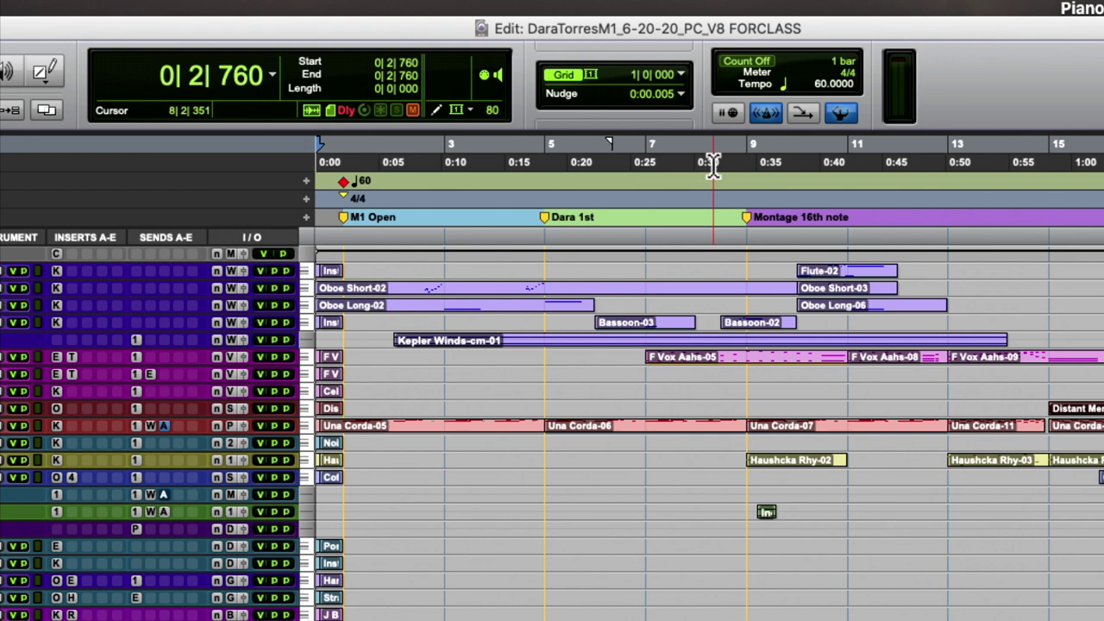
Step: Examine the opening of the session at closer horizontal zoom levels, from the pre-roll clips up to about bar 4
{"action": "key", "text": "t"}
{"action": "key", "text": "t"}
{"action": "key", "text": "t"}
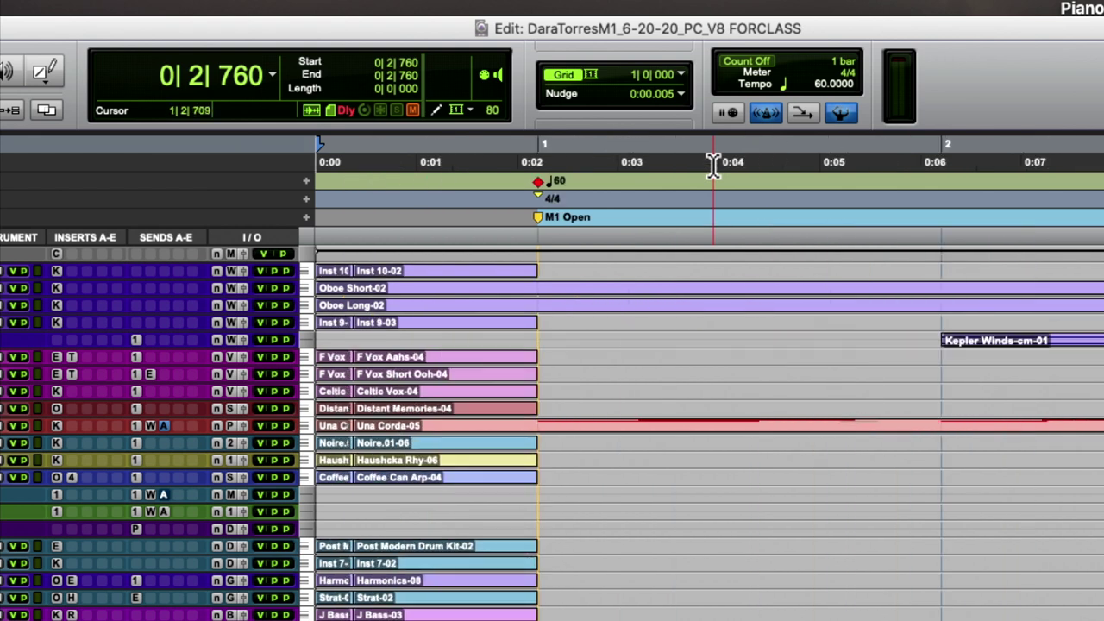
{"action": "key", "text": "t"}
{"action": "key", "text": "t"}
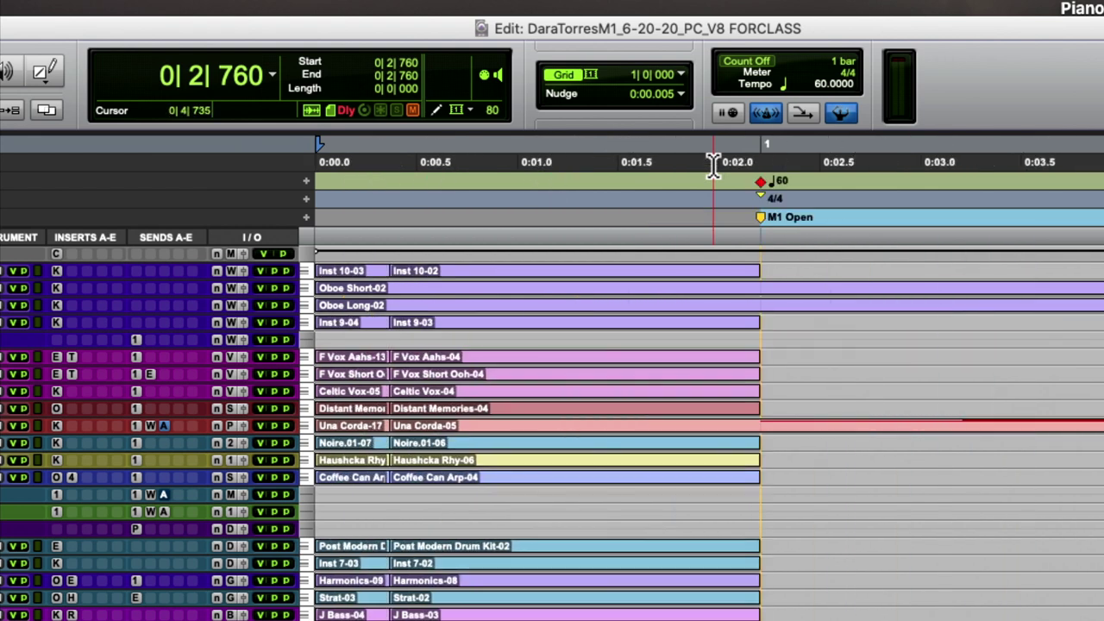
{"action": "key", "text": "r"}
{"action": "key", "text": "r"}
{"action": "key", "text": "r"}
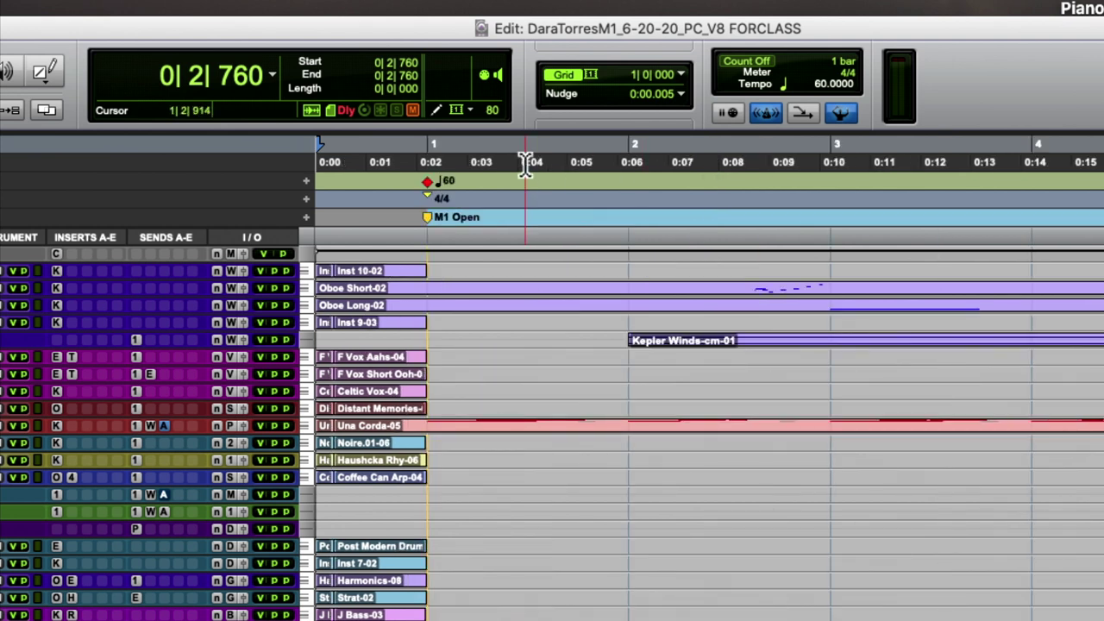
Step: Place the edit cursor at the start of bar 2 on the timeline rulers
{"action": "left_click_drag", "start_coordinate": [428, 170], "coordinate": [606, 167]}
{"action": "left_click", "coordinate": [604, 165]}
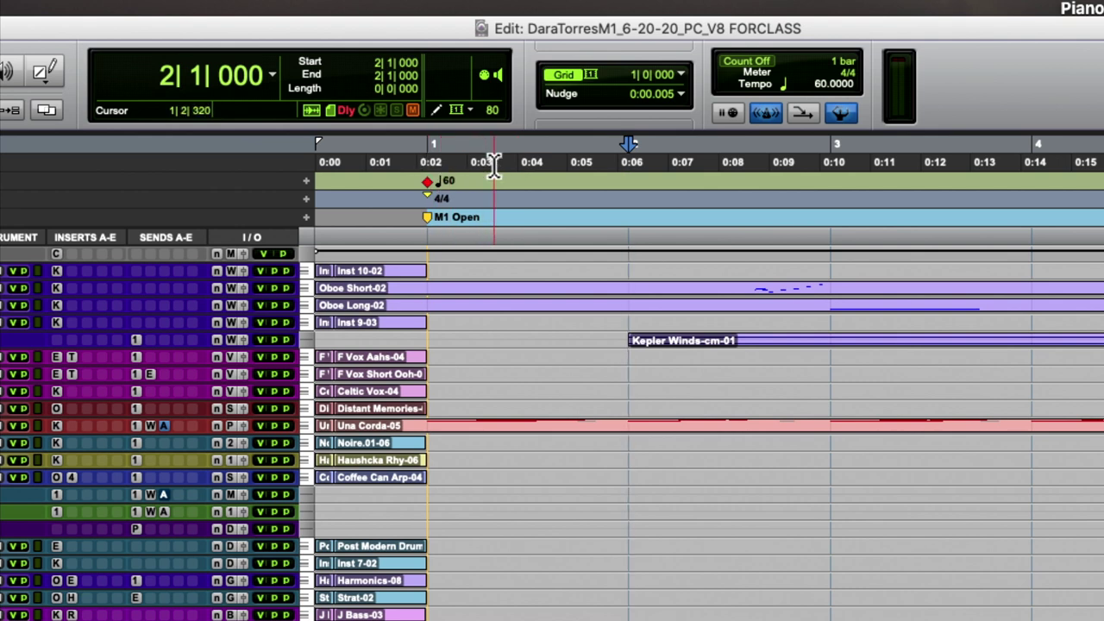
{"action": "scroll", "coordinate": [685, 162], "scroll_direction": "right", "scroll_amount": 5}
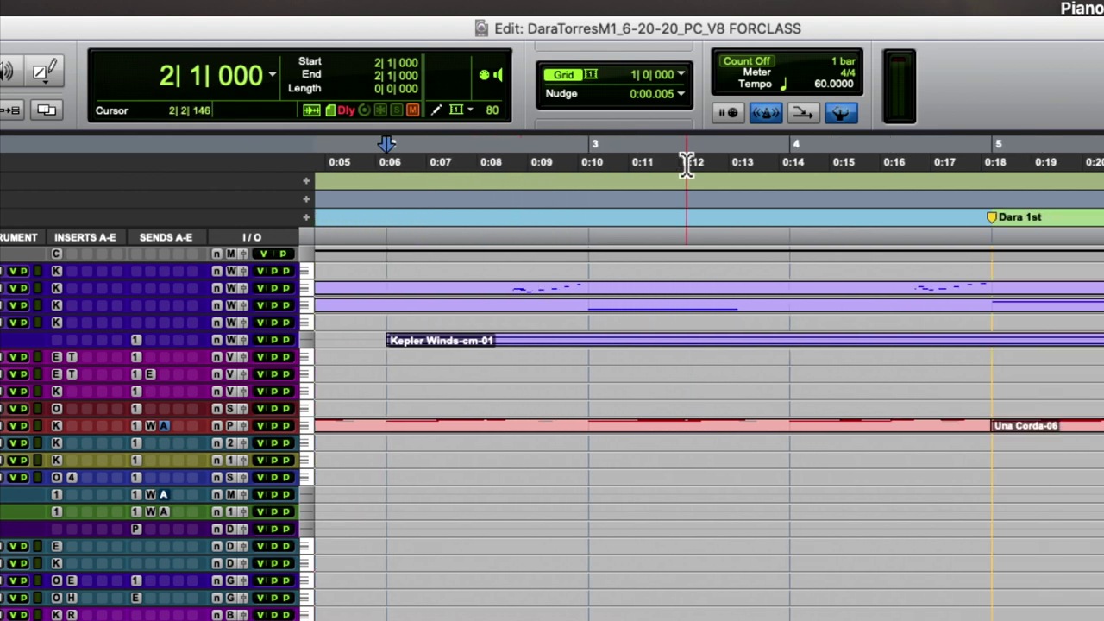
{"action": "scroll", "coordinate": [685, 162], "scroll_direction": "left", "scroll_amount": 5}
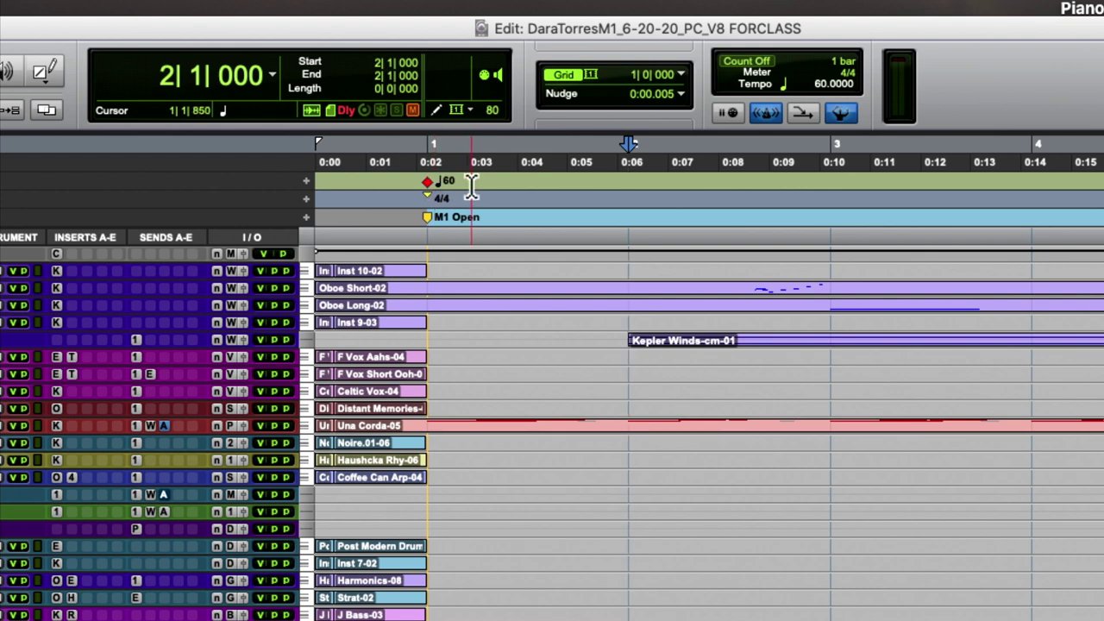
Step: Examine the whole session's length on the rulers at an overview zoom, and return to a close view of bars 1 to 8
{"action": "key", "text": "r"}
{"action": "key", "text": "r"}
{"action": "key", "text": "r"}
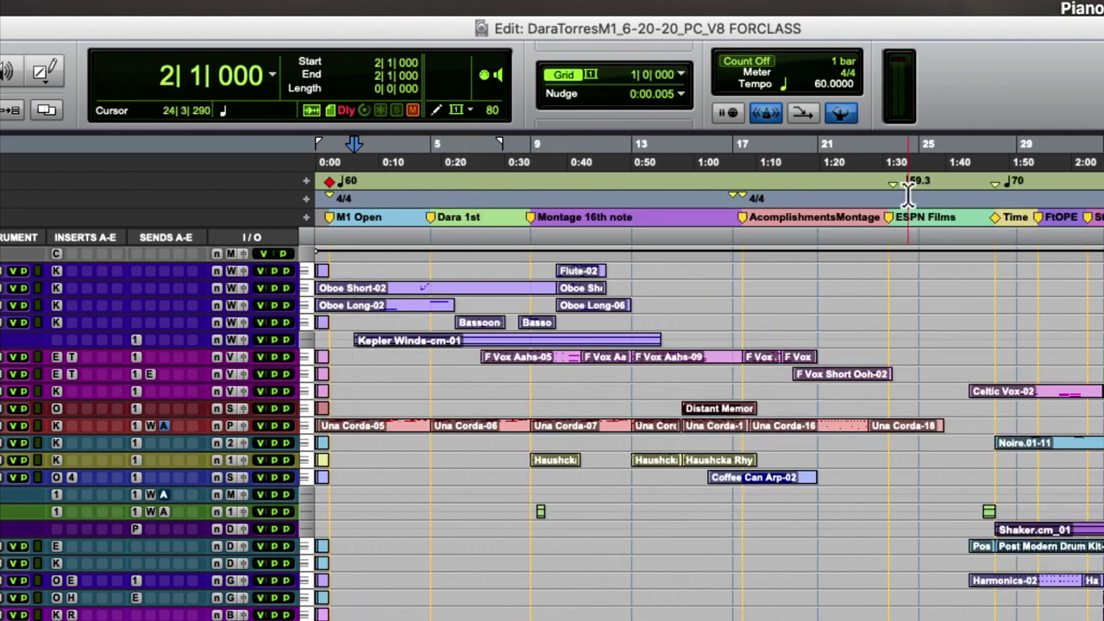
{"action": "key", "text": "r"}
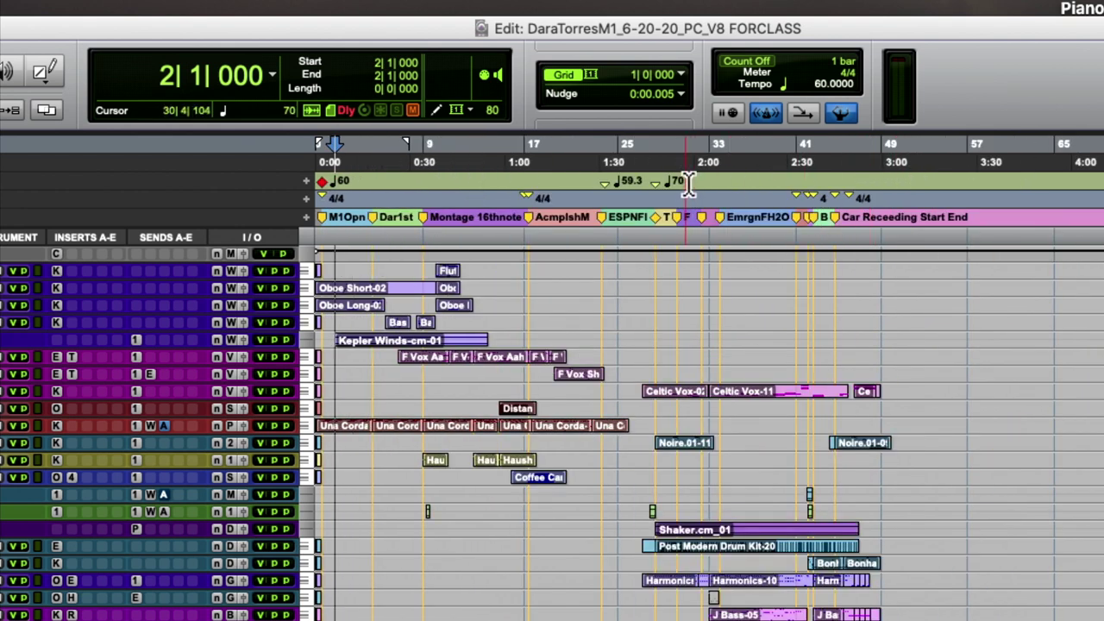
{"action": "key", "text": "r"}
{"action": "scroll", "coordinate": [699, 183], "scroll_direction": "right", "scroll_amount": 10}
{"action": "scroll", "coordinate": [699, 183], "scroll_direction": "left", "scroll_amount": 10}
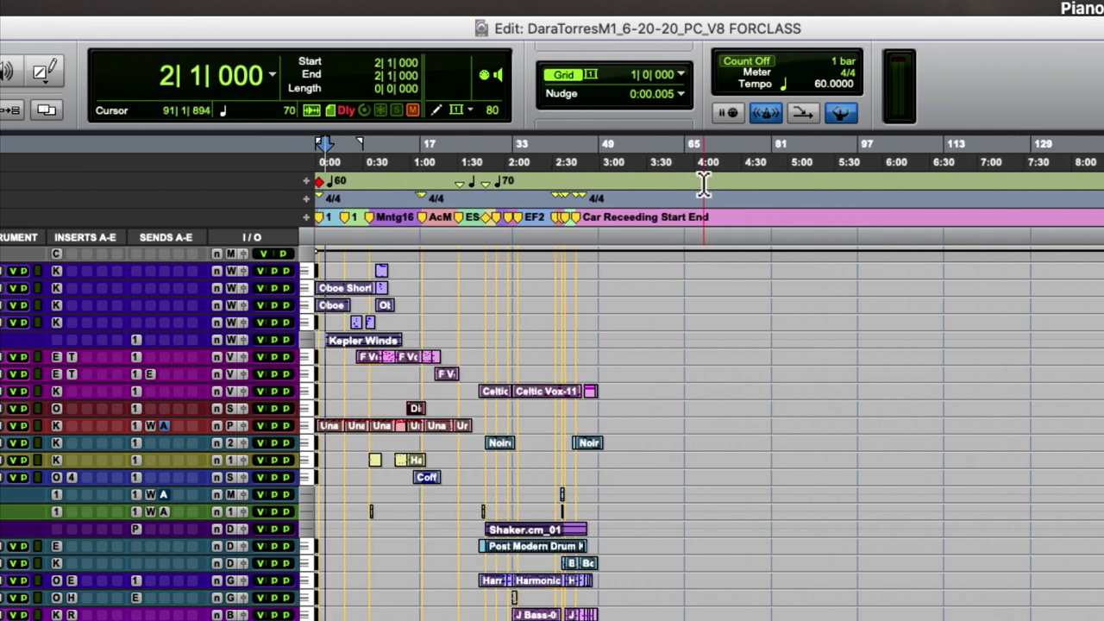
{"action": "key", "text": "t"}
{"action": "key", "text": "t"}
{"action": "key", "text": "t"}
{"action": "key", "text": "t"}
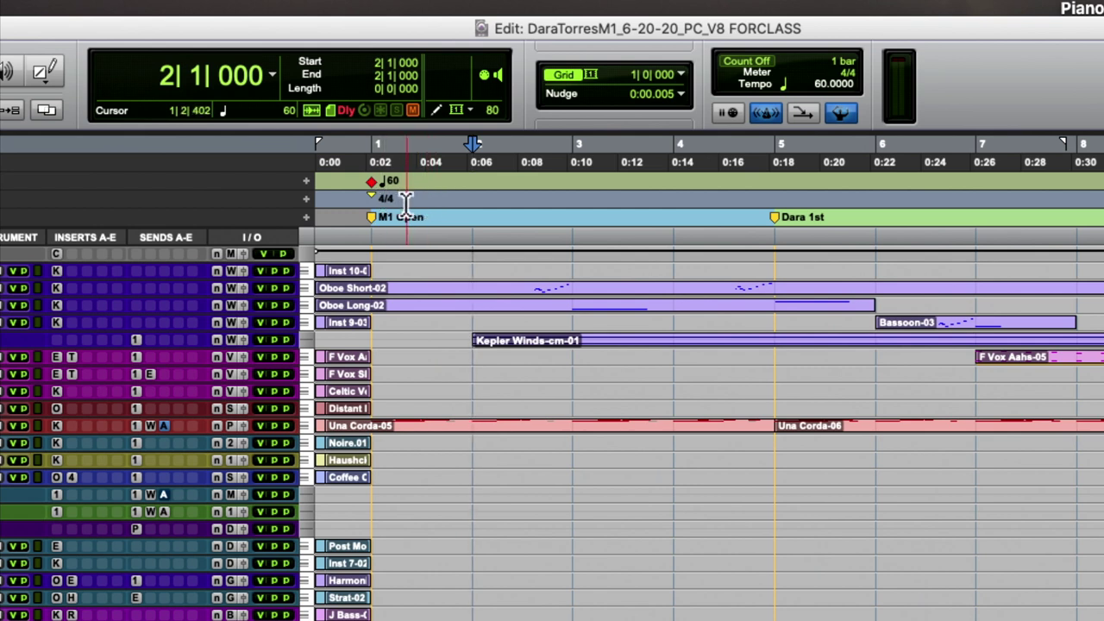
Step: Review the tempo, meter and marker changes along the timeline up to the Car Receeding Start End section, and reposition the Edit window
{"action": "scroll", "coordinate": [408, 203], "scroll_direction": "right", "scroll_amount": 15}
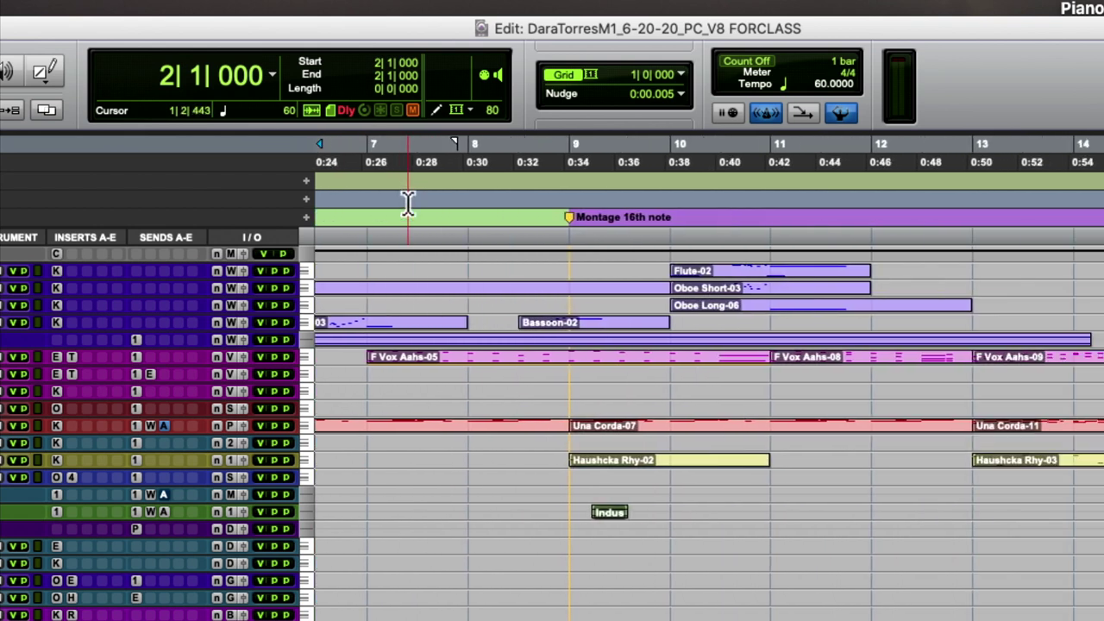
{"action": "scroll", "coordinate": [408, 203], "scroll_direction": "right", "scroll_amount": 3}
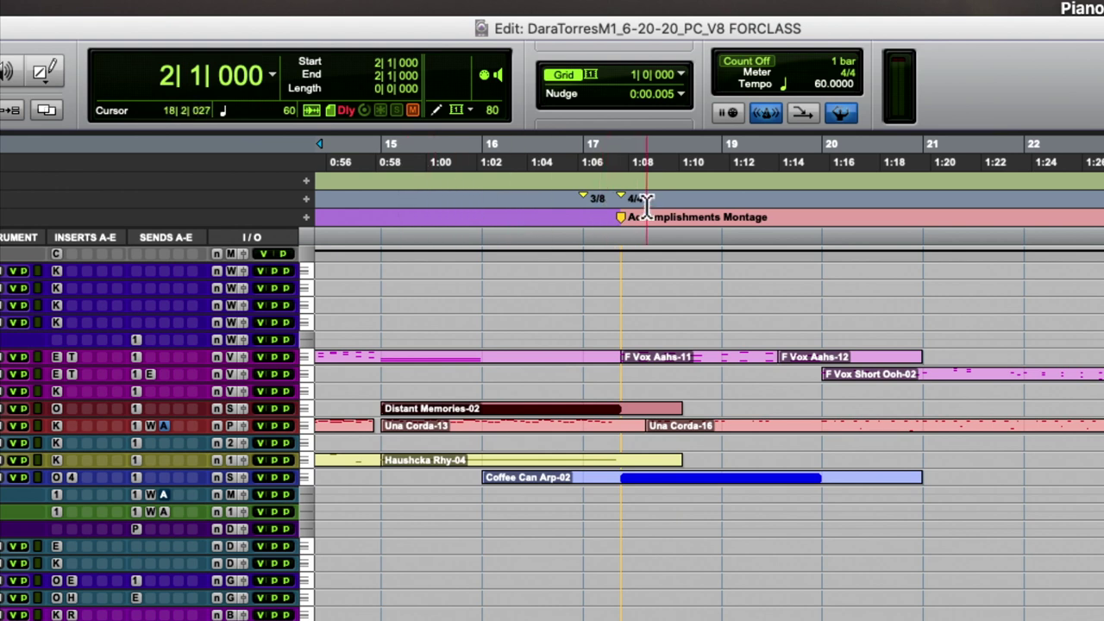
{"action": "scroll", "coordinate": [647, 203], "scroll_direction": "right", "scroll_amount": 8}
{"action": "scroll", "coordinate": [647, 208], "scroll_direction": "right", "scroll_amount": 15}
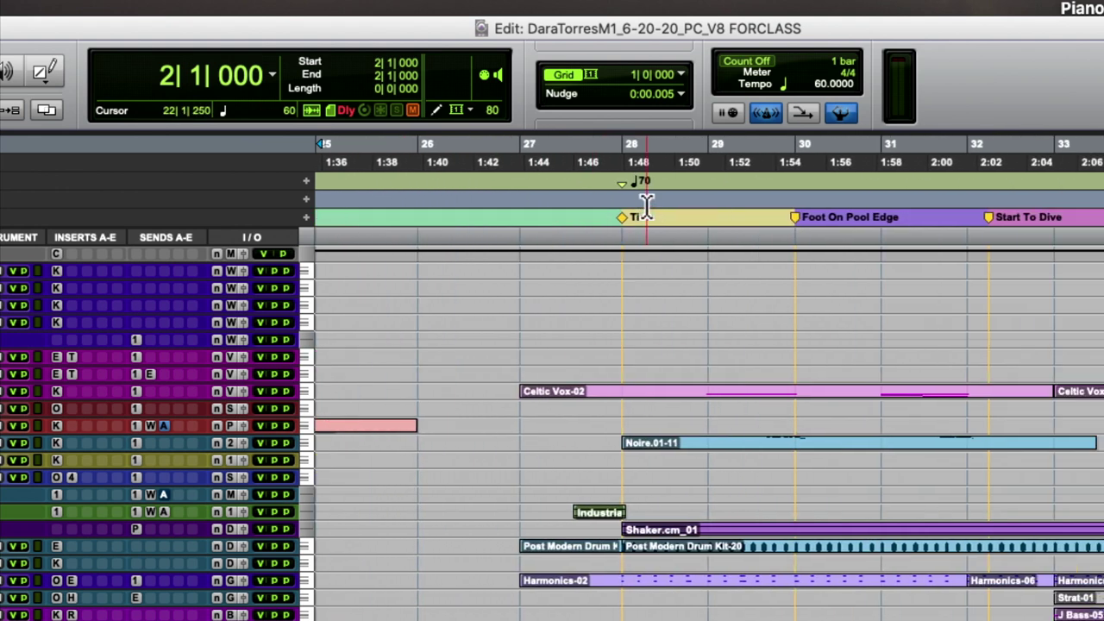
{"action": "scroll", "coordinate": [647, 207], "scroll_direction": "right", "scroll_amount": 10}
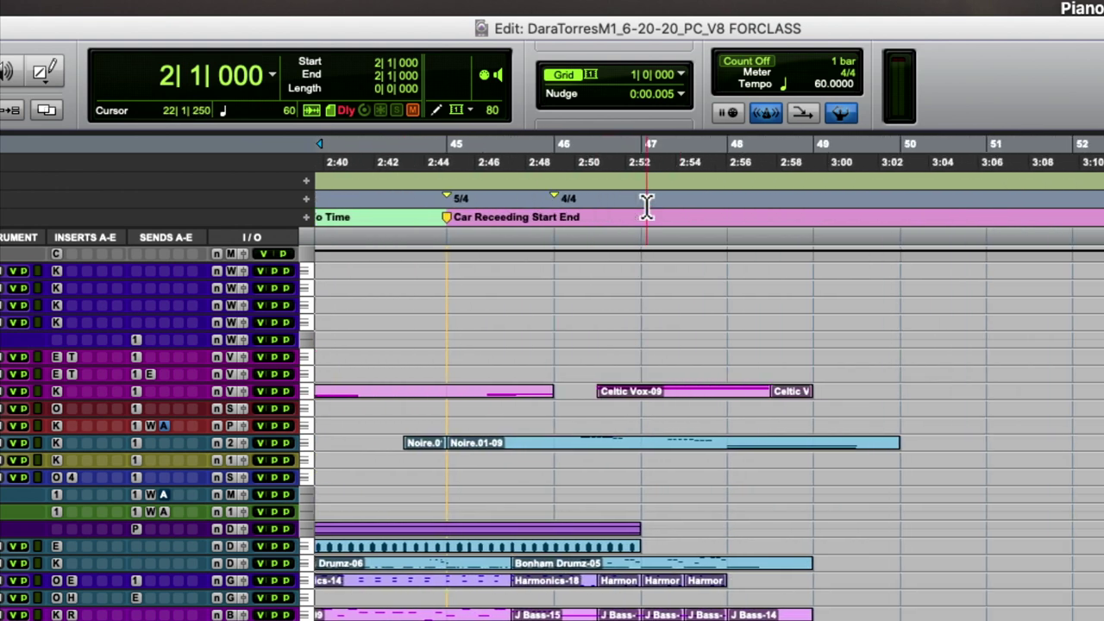
{"action": "scroll", "coordinate": [647, 207], "scroll_direction": "left", "scroll_amount": 6}
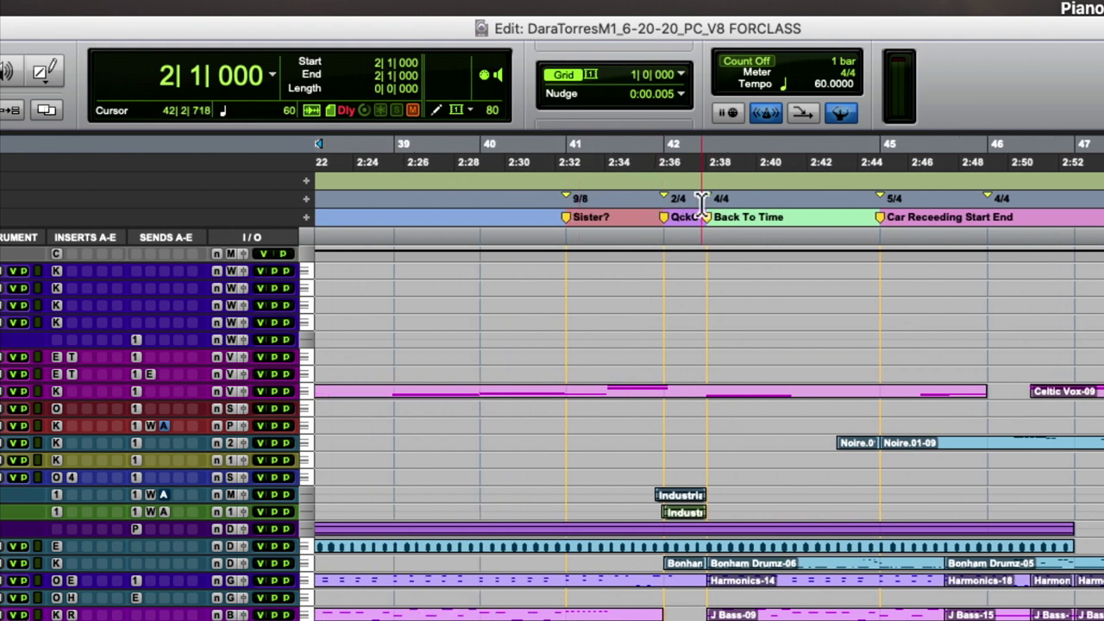
{"action": "scroll", "coordinate": [880, 223], "scroll_direction": "right", "scroll_amount": 4}
{"action": "scroll", "coordinate": [886, 226], "scroll_direction": "right", "scroll_amount": 8}
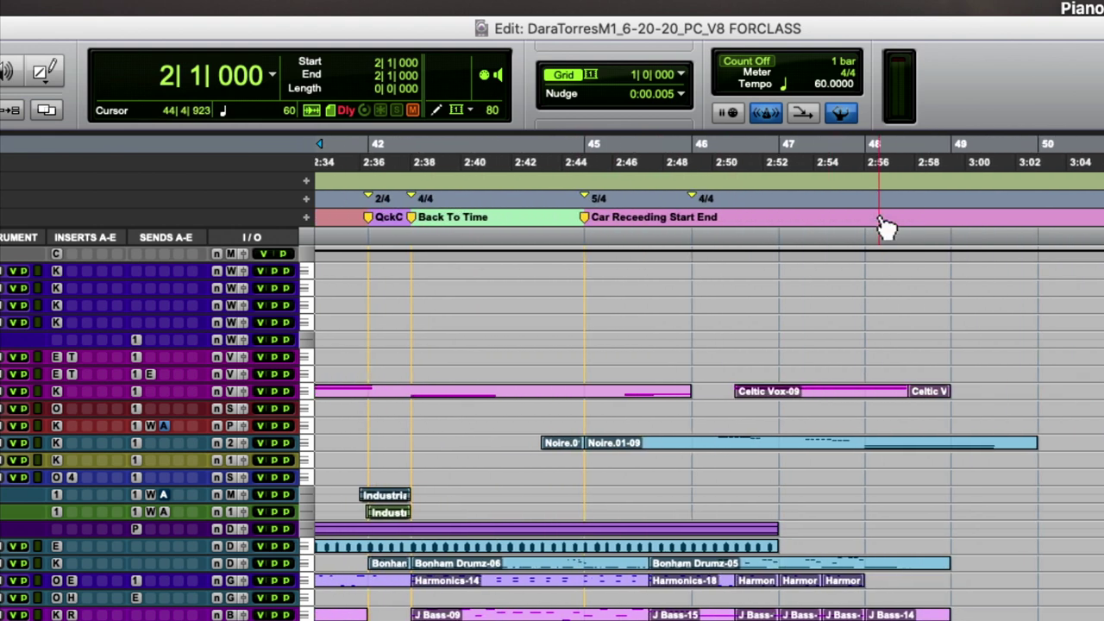
{"action": "scroll", "coordinate": [886, 226], "scroll_direction": "left", "scroll_amount": 20}
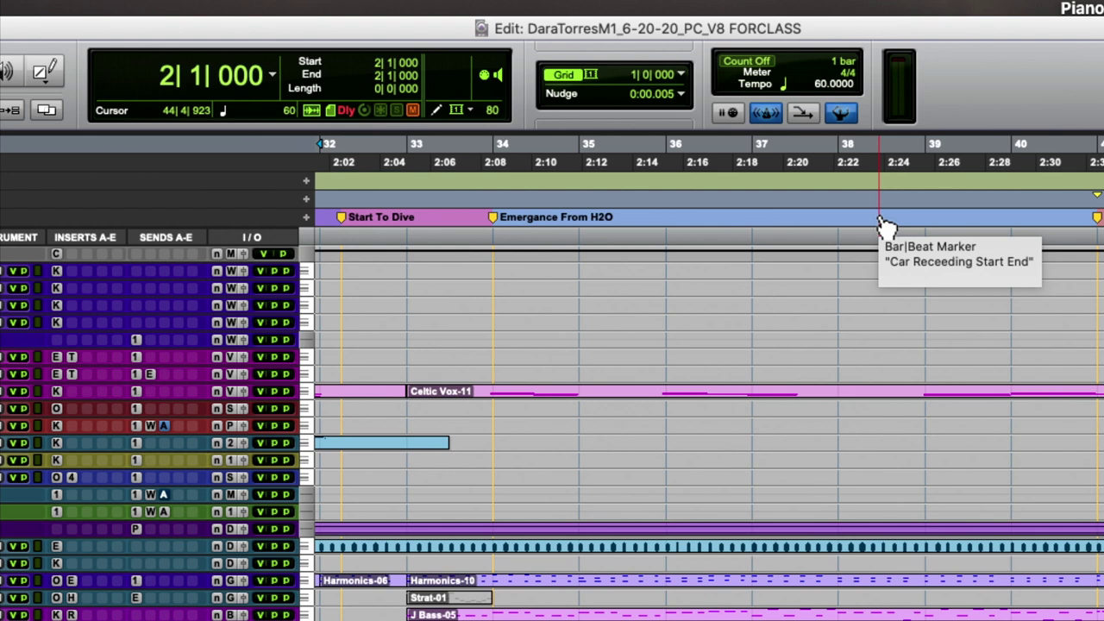
{"action": "scroll", "coordinate": [885, 222], "scroll_direction": "left", "scroll_amount": 15}
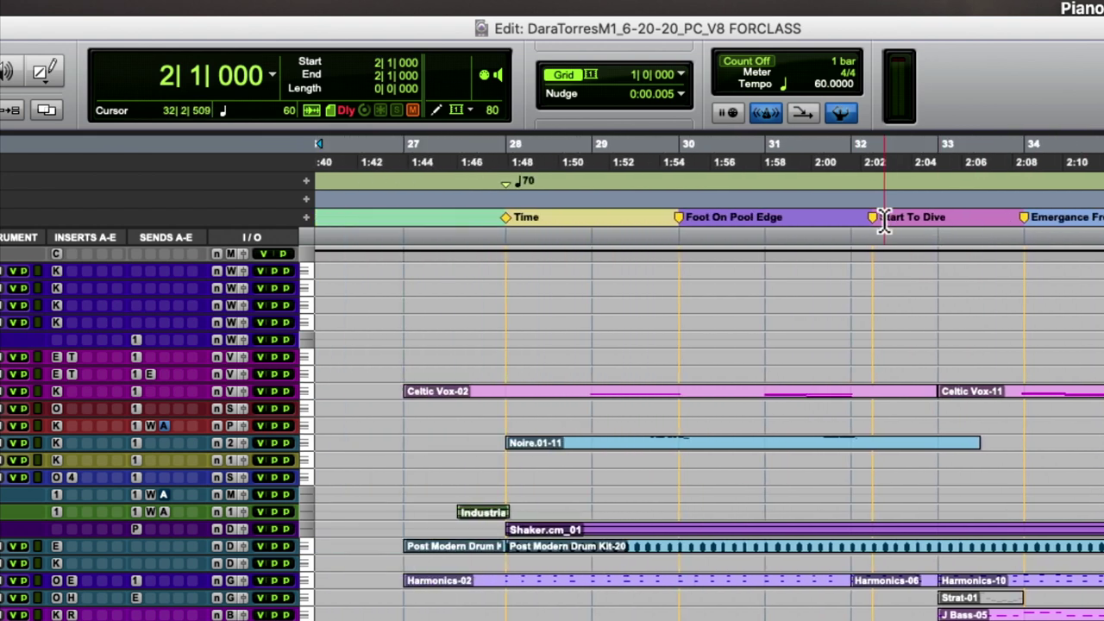
{"action": "scroll", "coordinate": [885, 220], "scroll_direction": "down", "scroll_amount": 4}
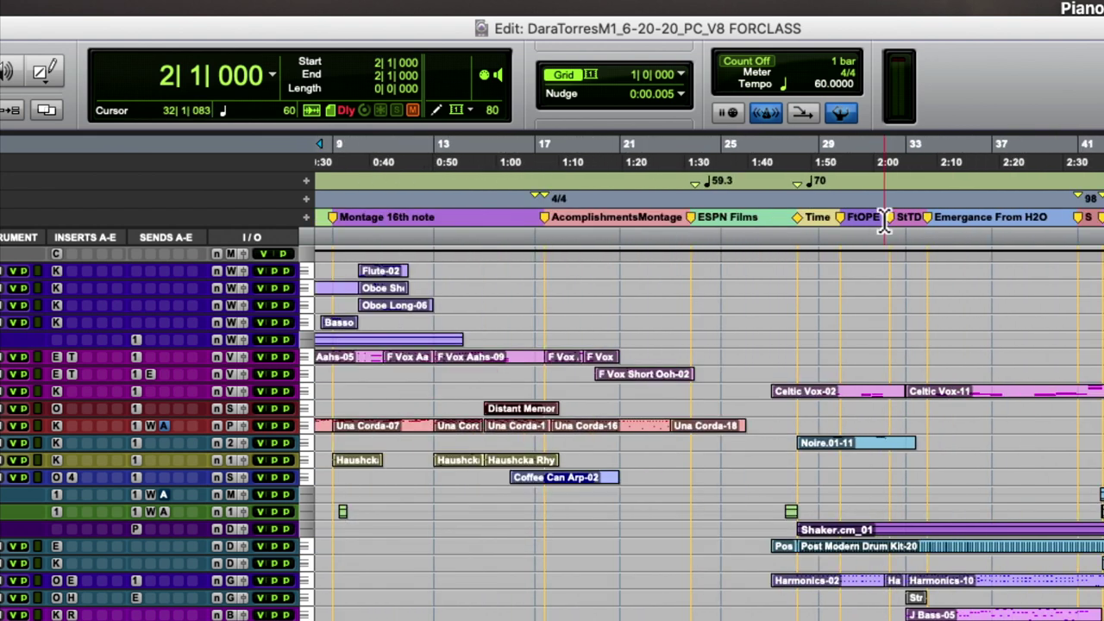
{"action": "scroll", "coordinate": [886, 222], "scroll_direction": "left", "scroll_amount": 10}
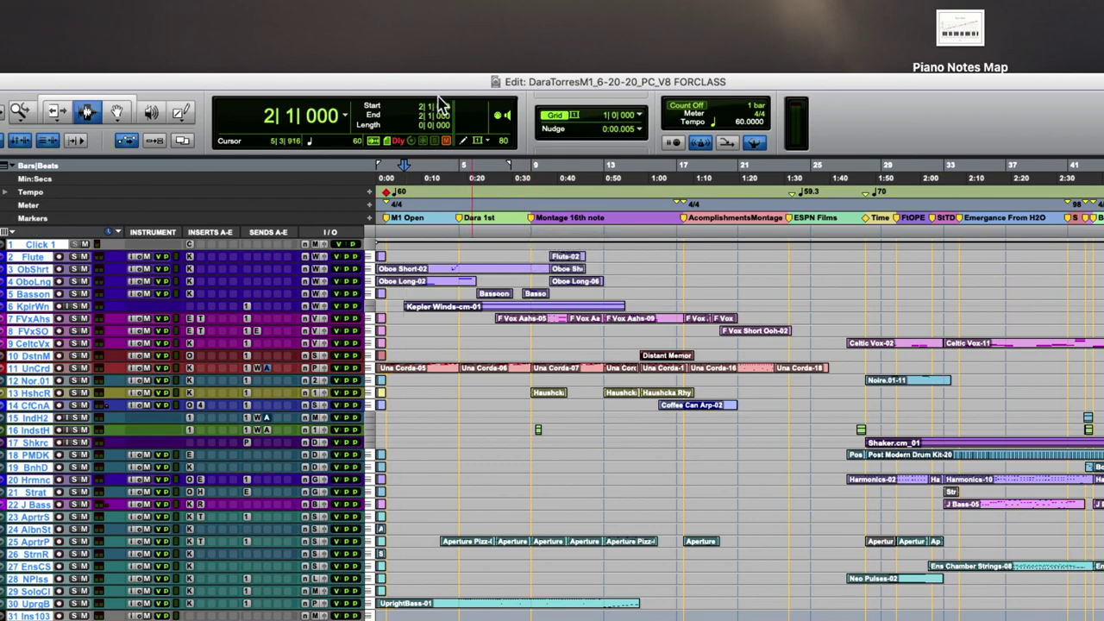
{"action": "left_click_drag", "start_coordinate": [448, 83], "coordinate": [534, 81]}
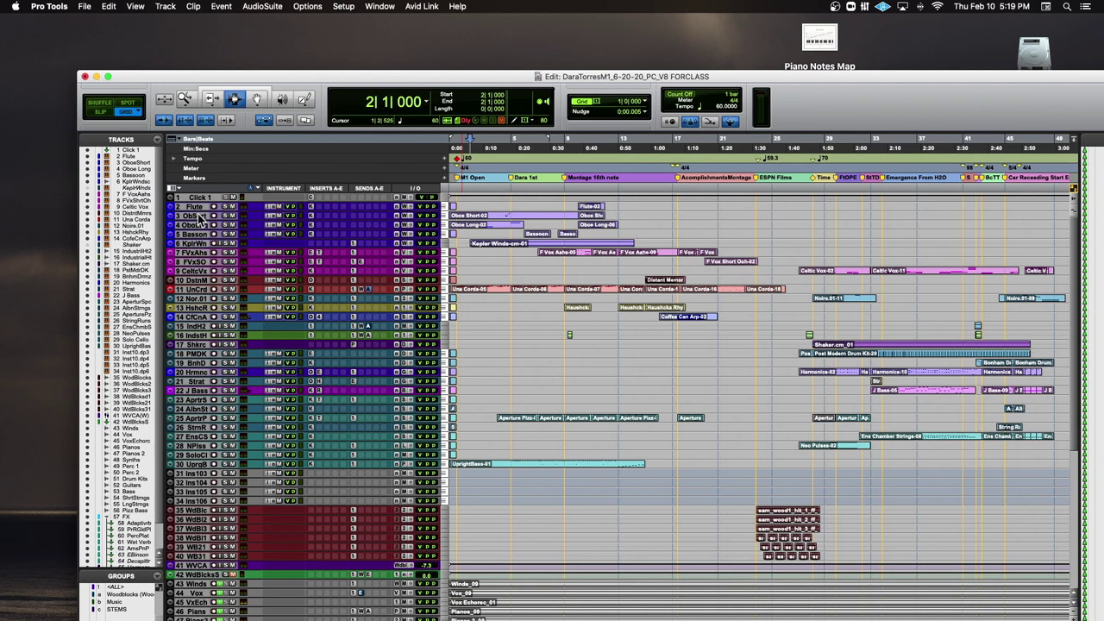
Step: Enlarge the height of all tracks in steps to a tall size, and shrink them back to the smallest height
{"action": "key", "text": "ctrl+alt+Up"}
{"action": "key", "text": "ctrl+alt+Up"}
{"action": "key", "text": "ctrl+alt+Up"}
{"action": "key", "text": "ctrl+alt+Up"}
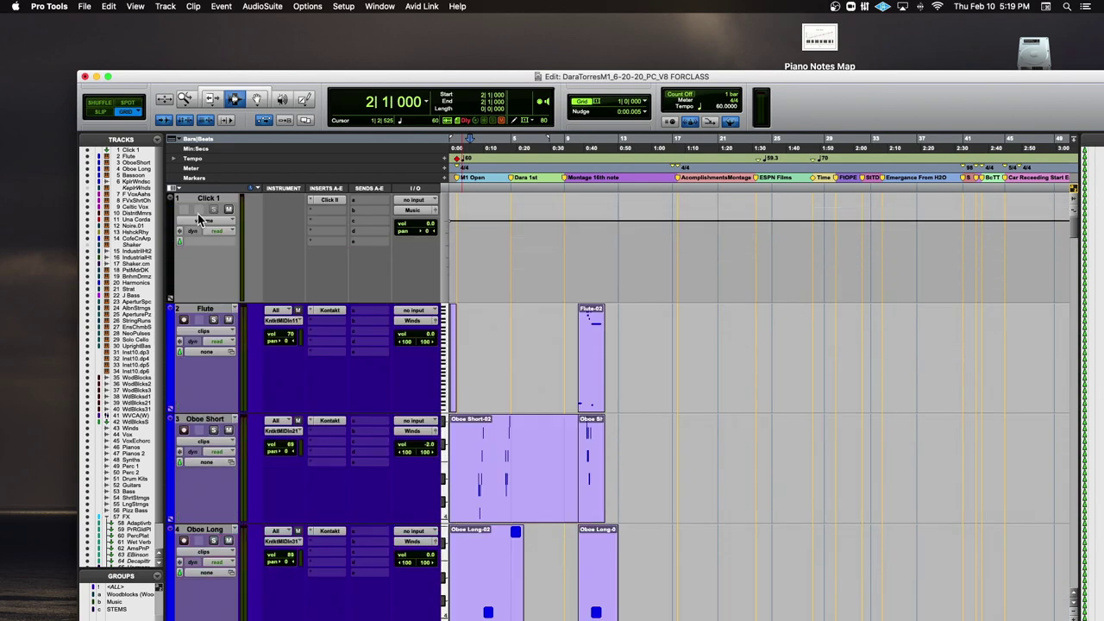
{"action": "key", "text": "ctrl+alt+Down"}
{"action": "key", "text": "ctrl+alt+Down"}
{"action": "key", "text": "ctrl+alt+Down"}
{"action": "key", "text": "ctrl+alt+Down"}
Step: Enlarge all tracks again until their full controls show, and reduce them to a small height with abbreviated controls
{"action": "key", "text": "ctrl+alt+Up"}
{"action": "key", "text": "ctrl+alt+Up"}
{"action": "key", "text": "ctrl+alt+Up"}
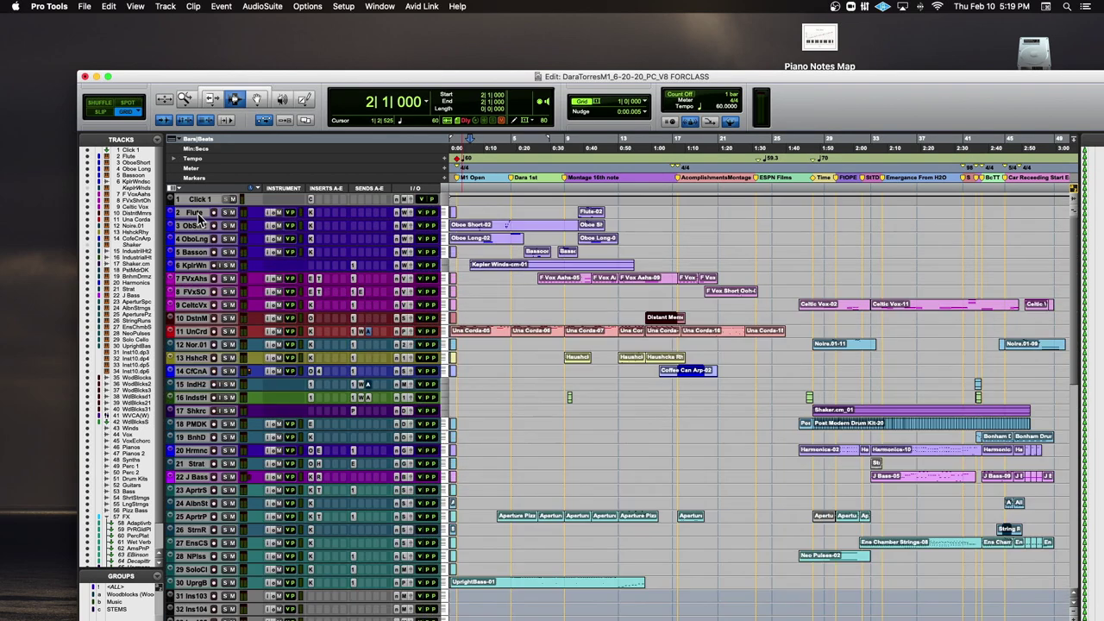
{"action": "key", "text": "ctrl+alt+Up"}
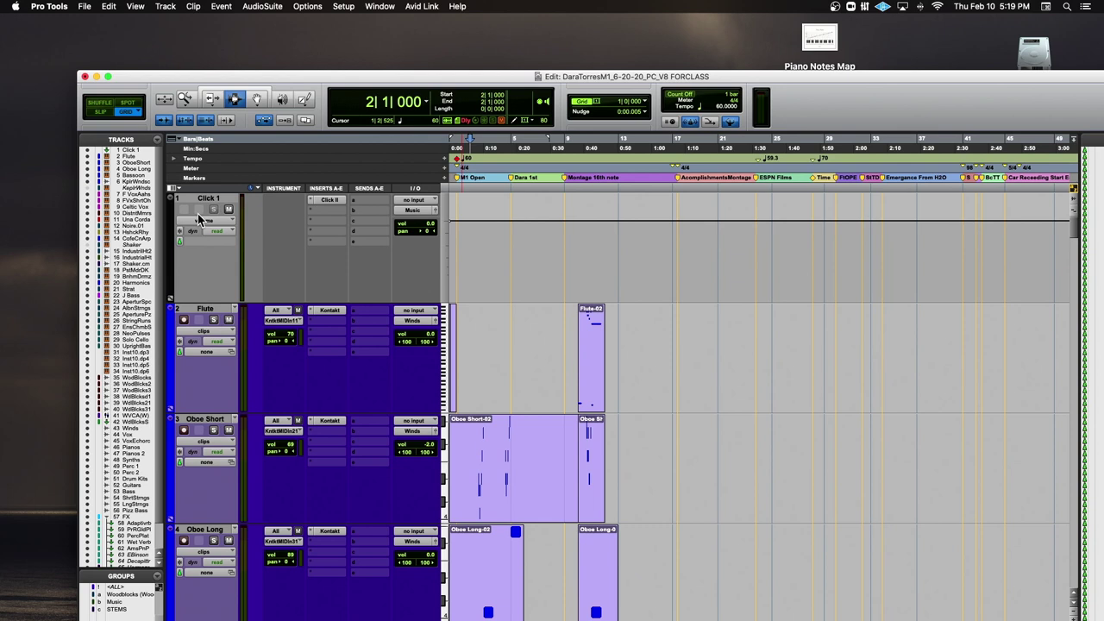
{"action": "key", "text": "ctrl+alt+Up"}
{"action": "key", "text": "ctrl+alt+Down"}
{"action": "key", "text": "ctrl+alt+Down"}
{"action": "key", "text": "ctrl+alt+Down"}
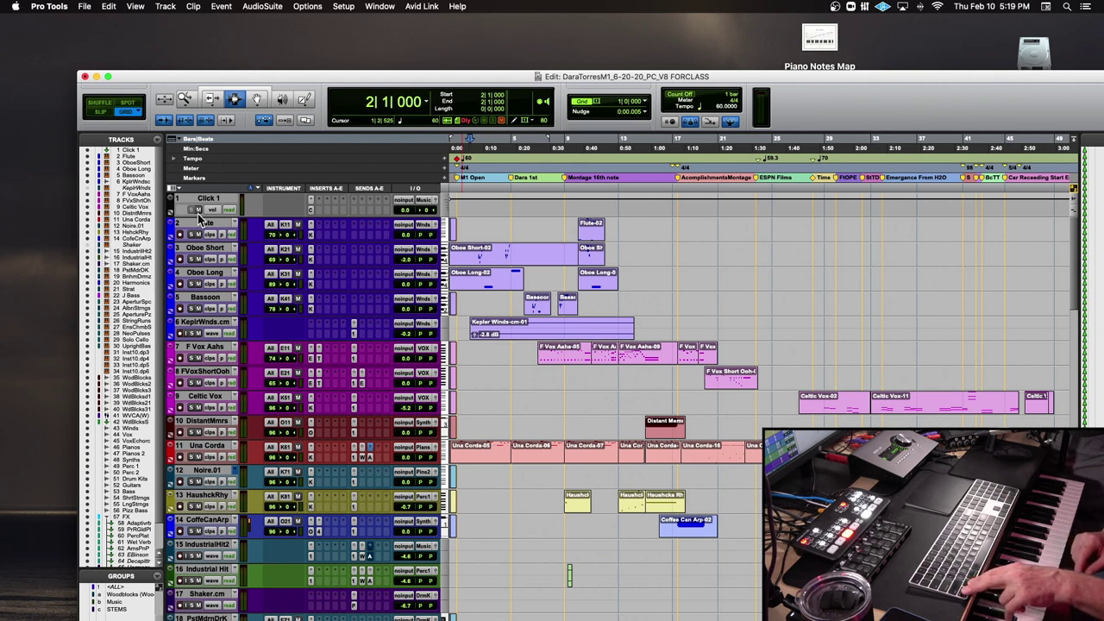
Step: Cycle the height of all tracks between a very tall size and smaller sizes, finishing at the smallest height
{"action": "key", "text": "ctrl+alt+Up"}
{"action": "key", "text": "ctrl+alt+Up"}
{"action": "key", "text": "ctrl+alt+Up"}
{"action": "key", "text": "ctrl+alt+Up"}
{"action": "key", "text": "ctrl+alt+Down"}
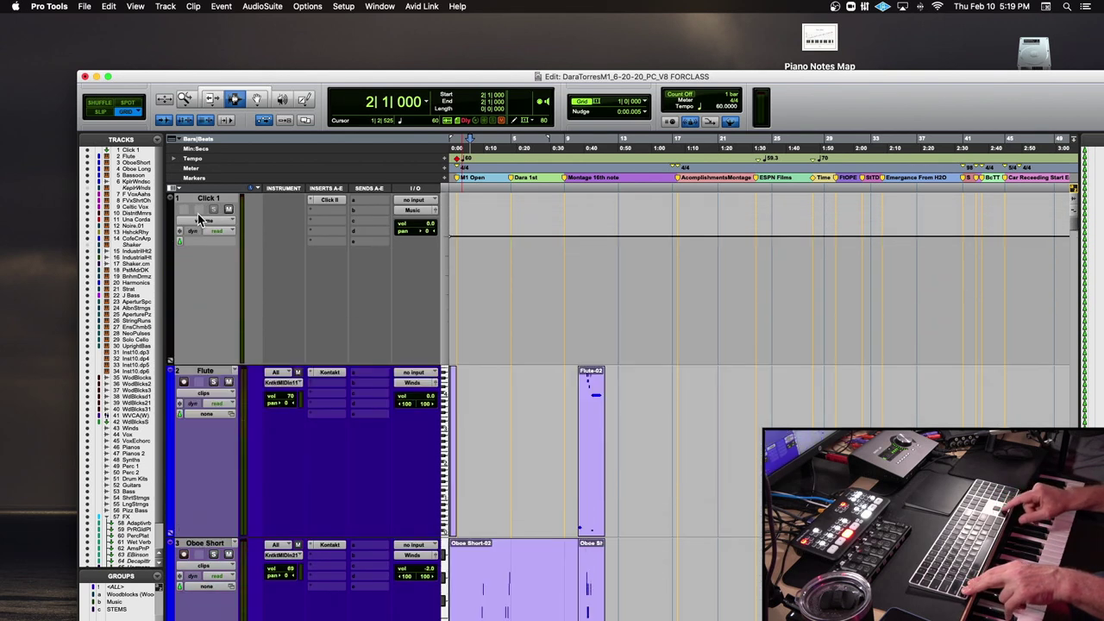
{"action": "key", "text": "ctrl+alt+Down"}
{"action": "key", "text": "ctrl+alt+Down"}
{"action": "key", "text": "ctrl+alt+Down"}
{"action": "key", "text": "ctrl+alt+Up"}
{"action": "key", "text": "ctrl+alt+Up"}
{"action": "key", "text": "ctrl+alt+Up"}
{"action": "key", "text": "ctrl+alt+Up"}
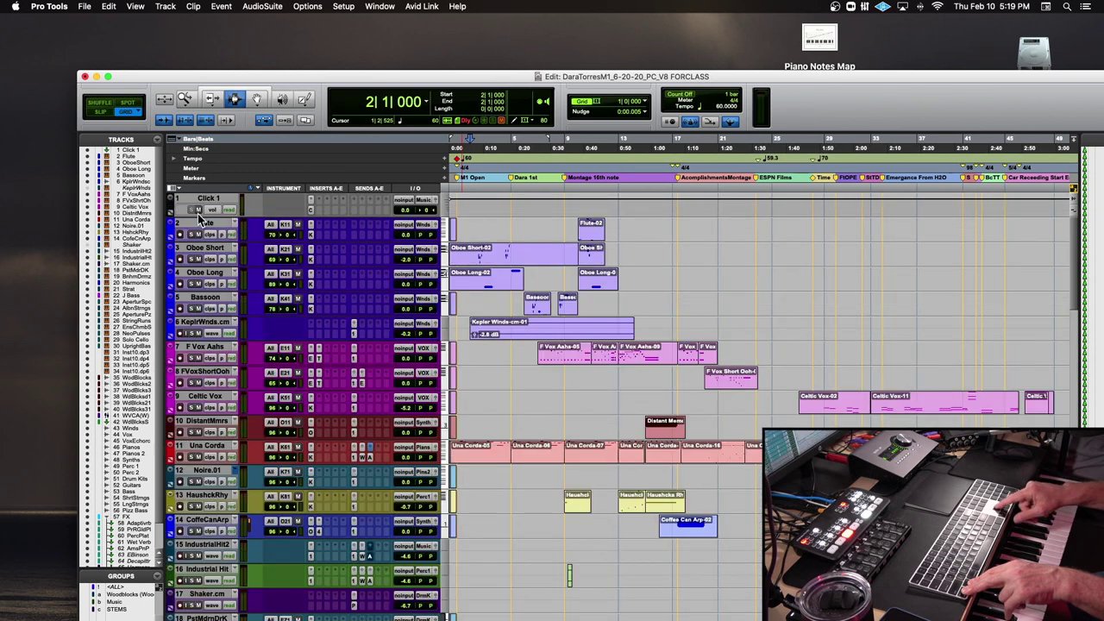
{"action": "key", "text": "ctrl+alt+Down"}
{"action": "key", "text": "ctrl+alt+Down"}
{"action": "key", "text": "ctrl+alt+Down"}
{"action": "key", "text": "ctrl+alt+Down"}
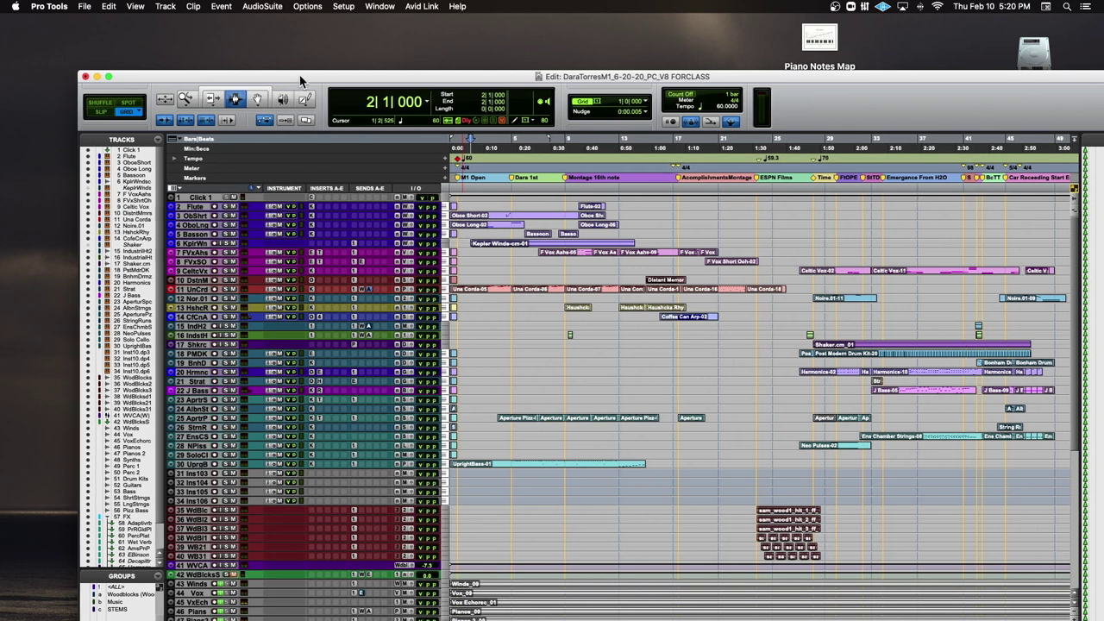
Step: Move the Edit window aside and enlarge only the Flute track's height so its full set of controls shows
{"action": "left_click_drag", "start_coordinate": [296, 76], "coordinate": [382, 84]}
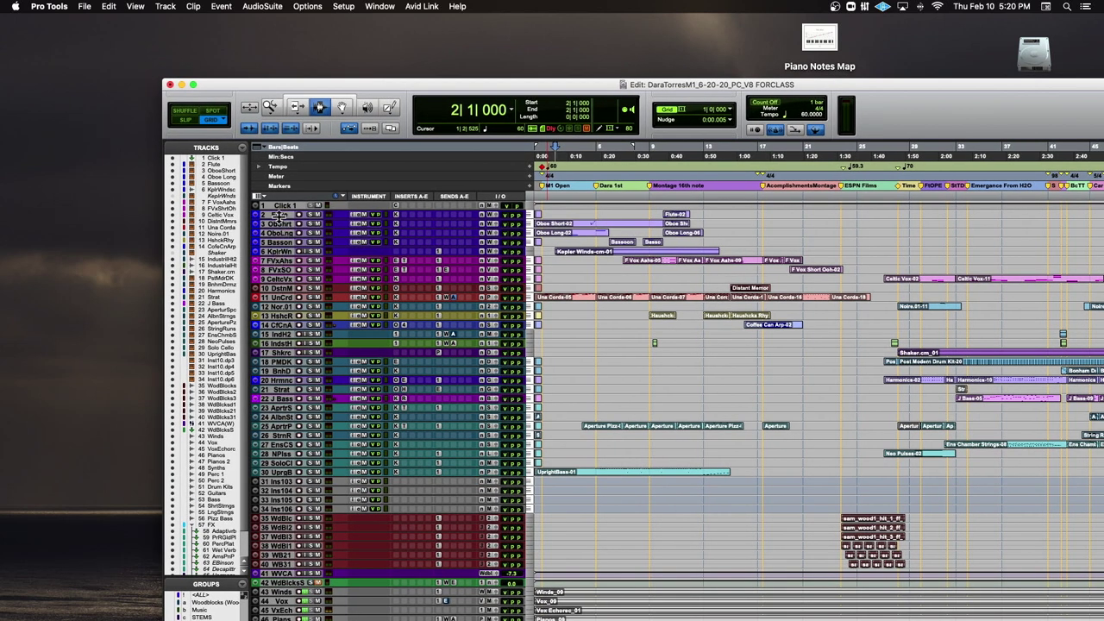
{"action": "left_click_drag", "start_coordinate": [278, 220], "coordinate": [293, 292]}
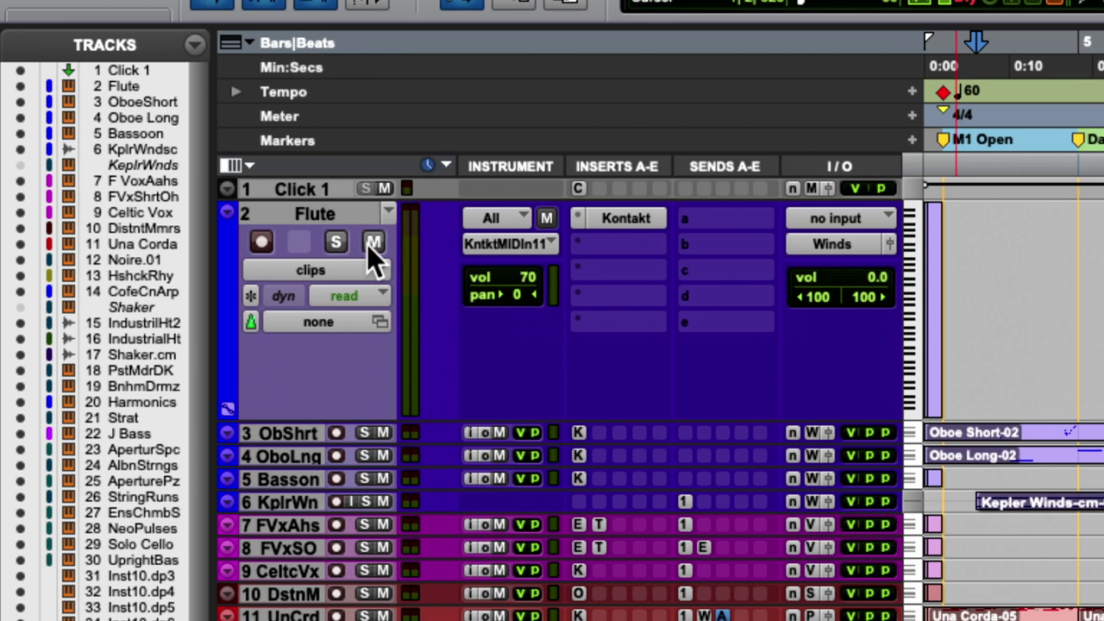
Step: Switch the Flute track's record enable on and off, and solo the track
{"action": "left_click", "coordinate": [262, 244]}
{"action": "left_click", "coordinate": [263, 245]}
{"action": "left_click", "coordinate": [336, 244]}
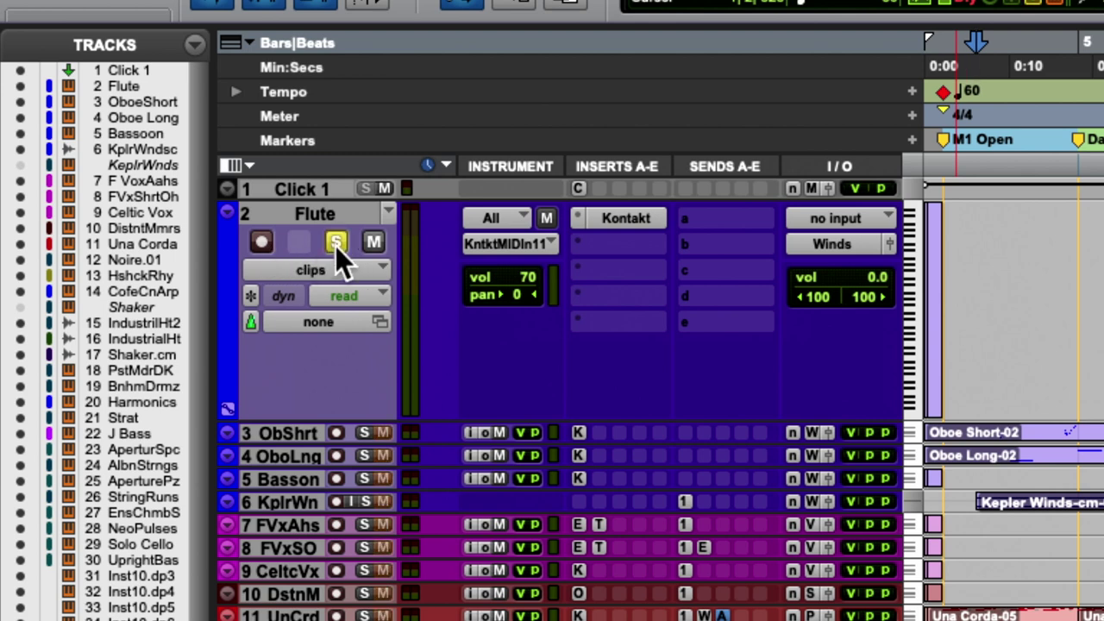
Step: Turn off the Flute track's solo, and switch its mute on and off
{"action": "left_click", "coordinate": [337, 245]}
{"action": "left_click", "coordinate": [372, 241]}
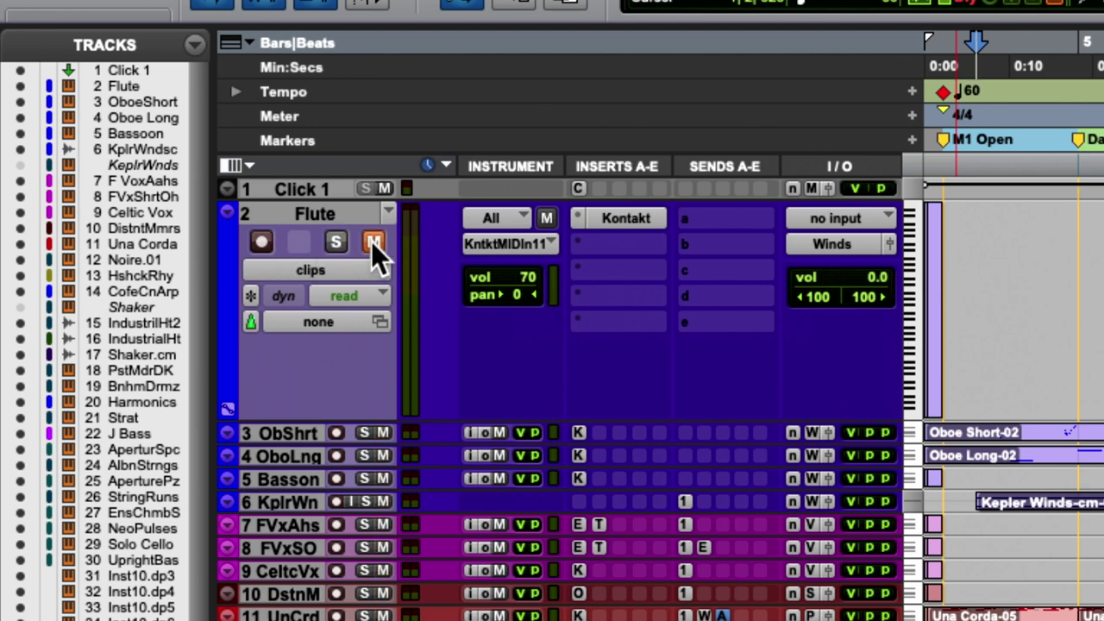
{"action": "left_click", "coordinate": [371, 242]}
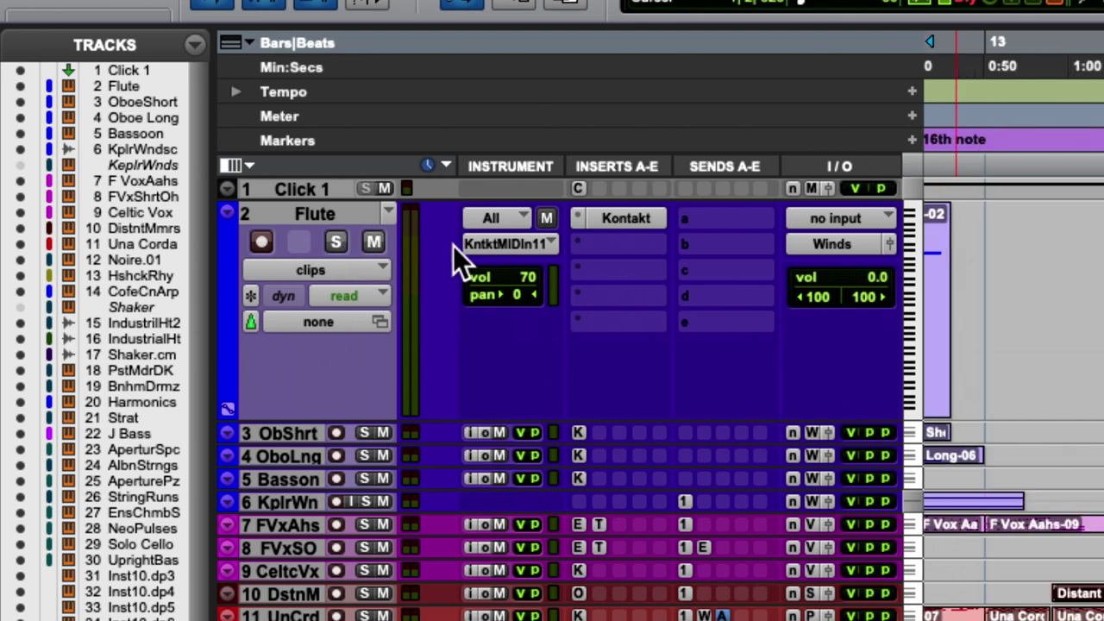
{"action": "scroll", "coordinate": [816, 242], "scroll_direction": "left", "scroll_amount": 5}
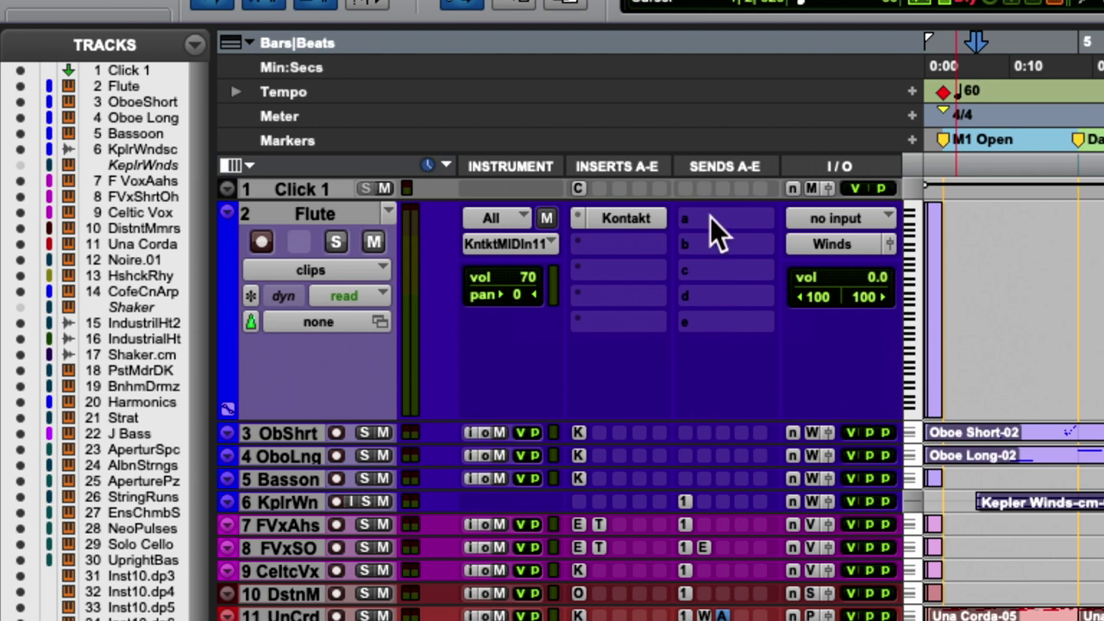
{"action": "scroll", "coordinate": [710, 217], "scroll_direction": "right", "scroll_amount": 5}
{"action": "scroll", "coordinate": [710, 217], "scroll_direction": "left", "scroll_amount": 5}
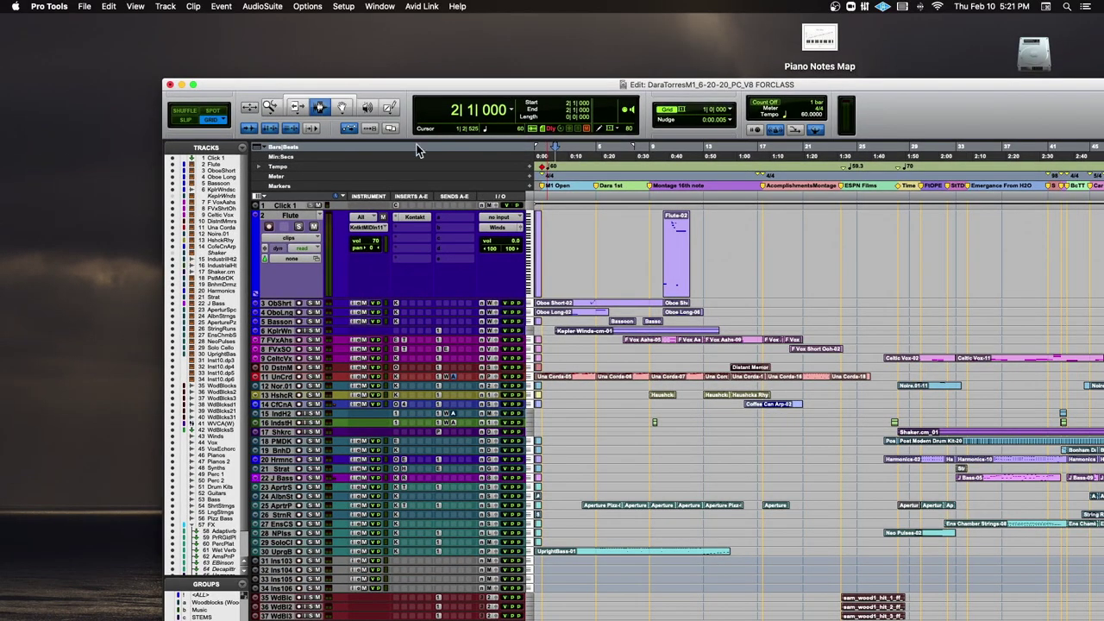
Step: Select the Flute-02 clip and zoom the timeline out horizontally, and zoom in closely around bar 10
{"action": "double_click", "coordinate": [670, 233]}
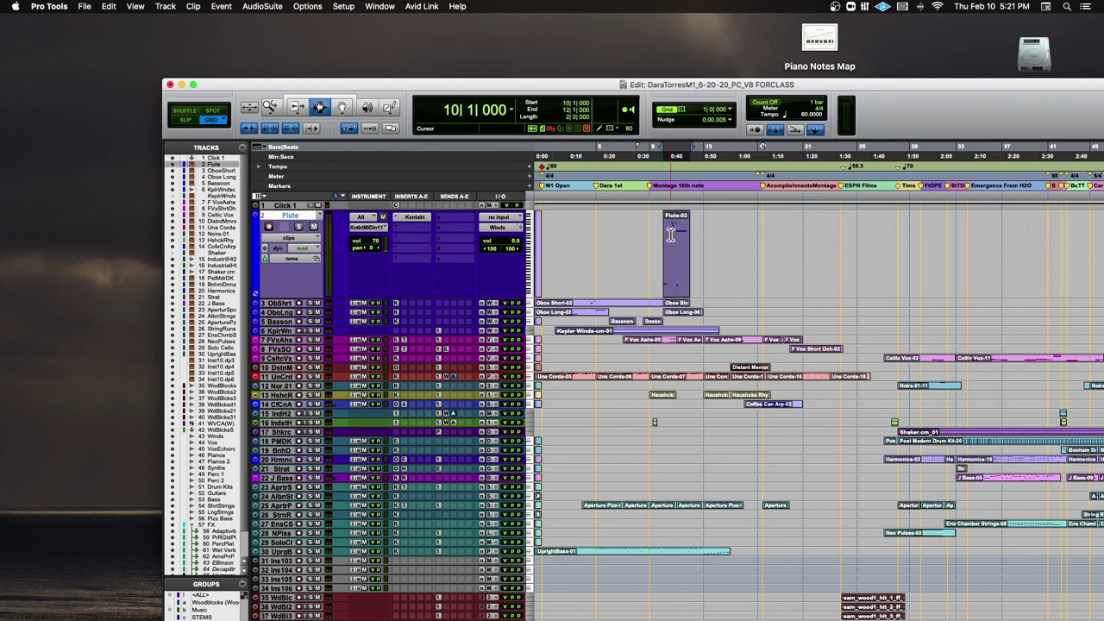
{"action": "key", "text": "r"}
{"action": "key", "text": "r"}
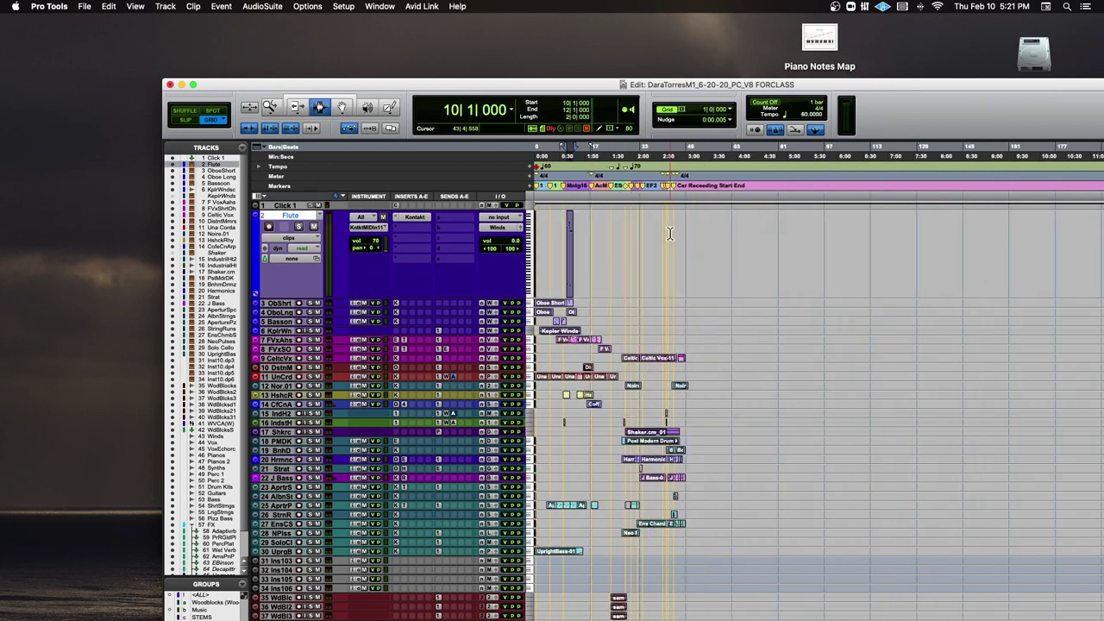
{"action": "key", "text": "t"}
{"action": "key", "text": "t"}
{"action": "key", "text": "t"}
{"action": "key", "text": "t"}
{"action": "key", "text": "t"}
{"action": "key", "text": "t"}
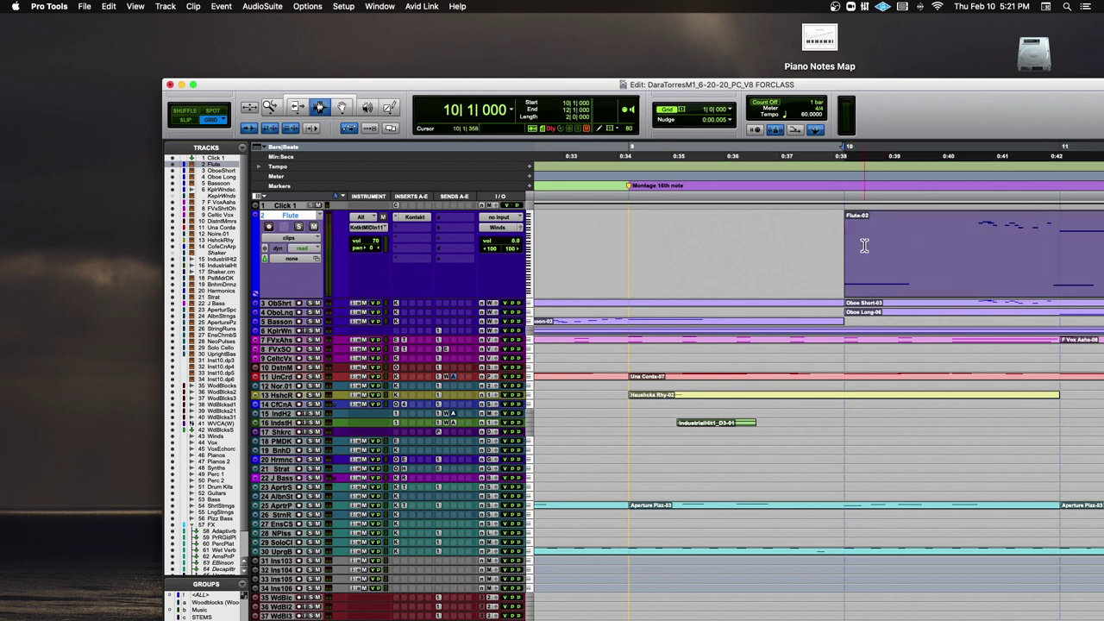
Step: Zoom out to show the clips around Flute-02, and zoom back in until the whole clip fills most of the timeline
{"action": "key", "text": "r"}
{"action": "key", "text": "r"}
{"action": "key", "text": "r"}
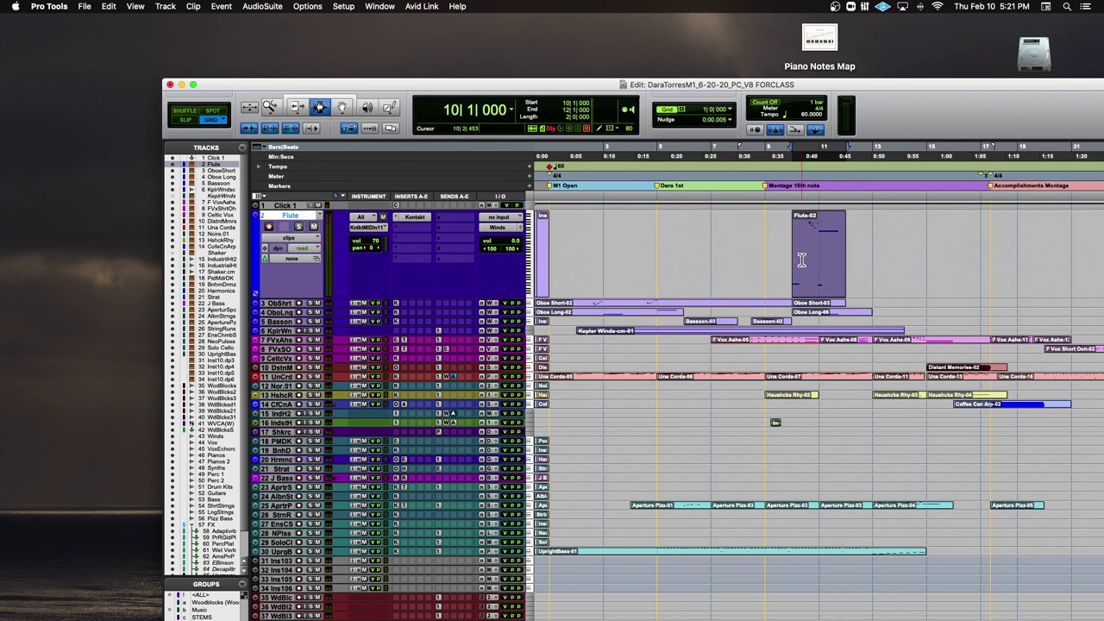
{"action": "key", "text": "t"}
{"action": "key", "text": "t"}
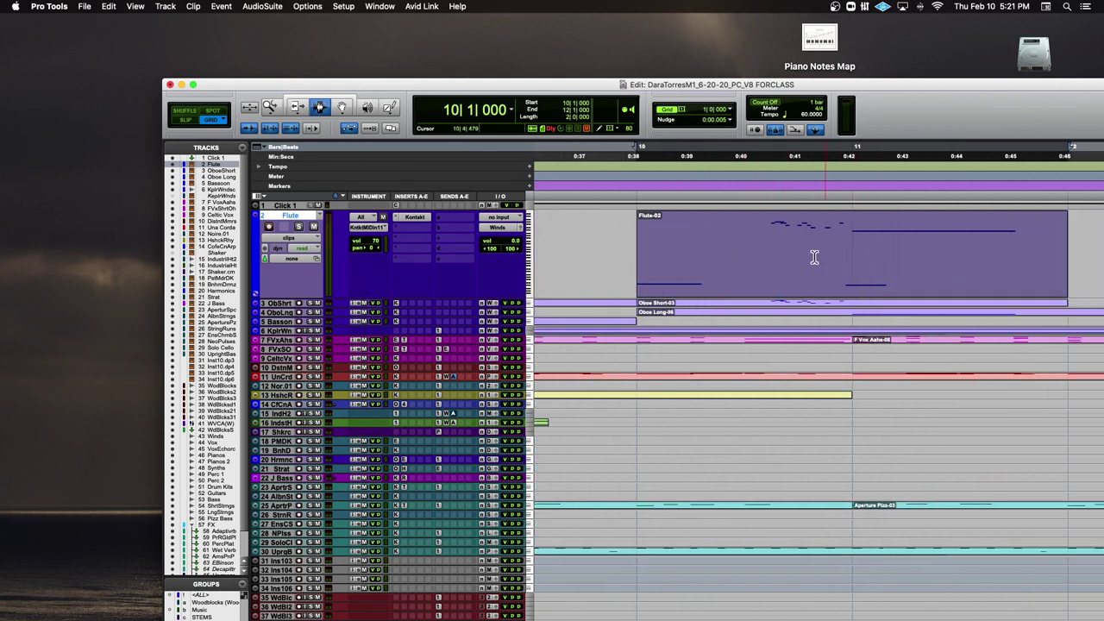
Step: Move the Edit window back fully onto the screen and place the edit cursor at bar 10 on the Flute track
{"action": "left_click_drag", "start_coordinate": [510, 87], "coordinate": [361, 28]}
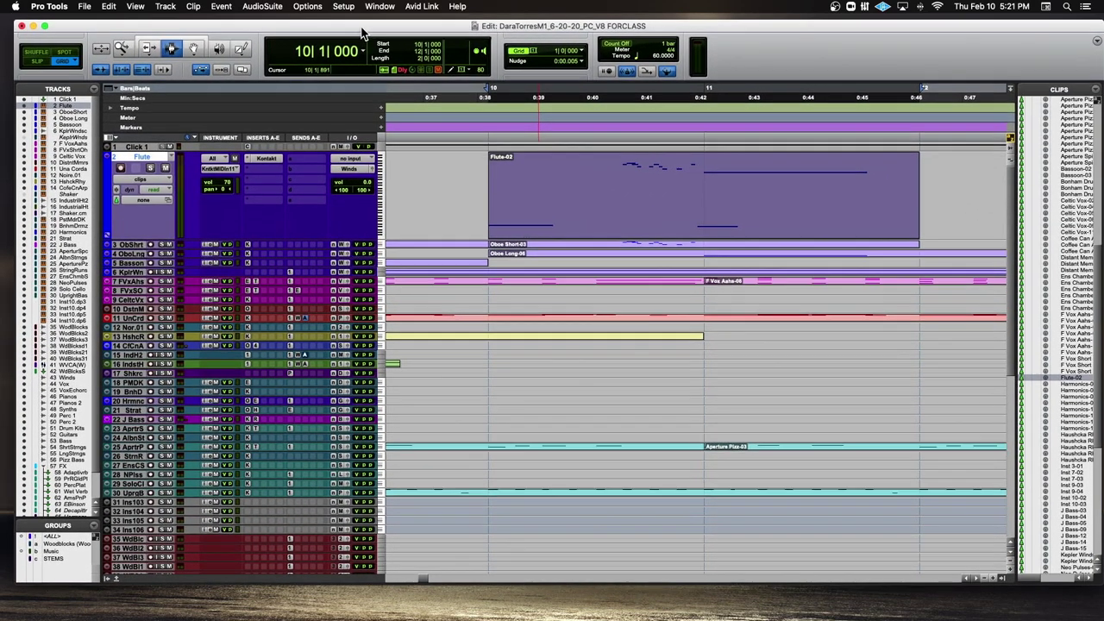
{"action": "left_click", "coordinate": [495, 173]}
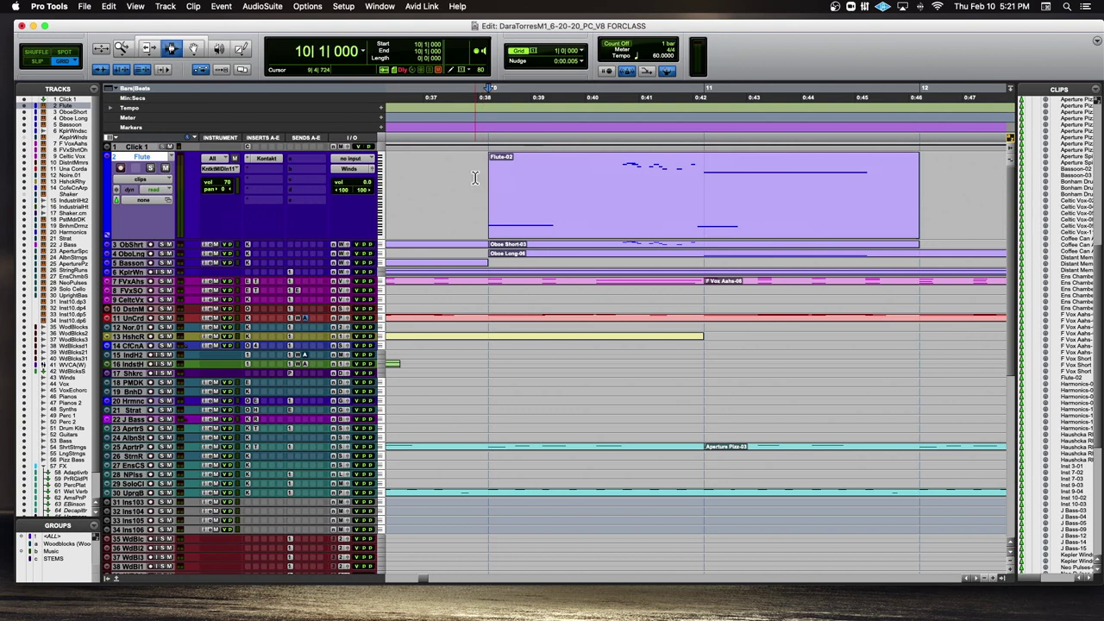
Step: Set all tracks to a uniform small height with abbreviated controls, and shift the Edit window slightly sideways
{"action": "key", "text": "ctrl+Down"}
{"action": "key", "text": "ctrl+Down"}
{"action": "key", "text": "ctrl+Down"}
{"action": "key", "text": "ctrl+Down"}
{"action": "key", "text": "ctrl+alt+Up"}
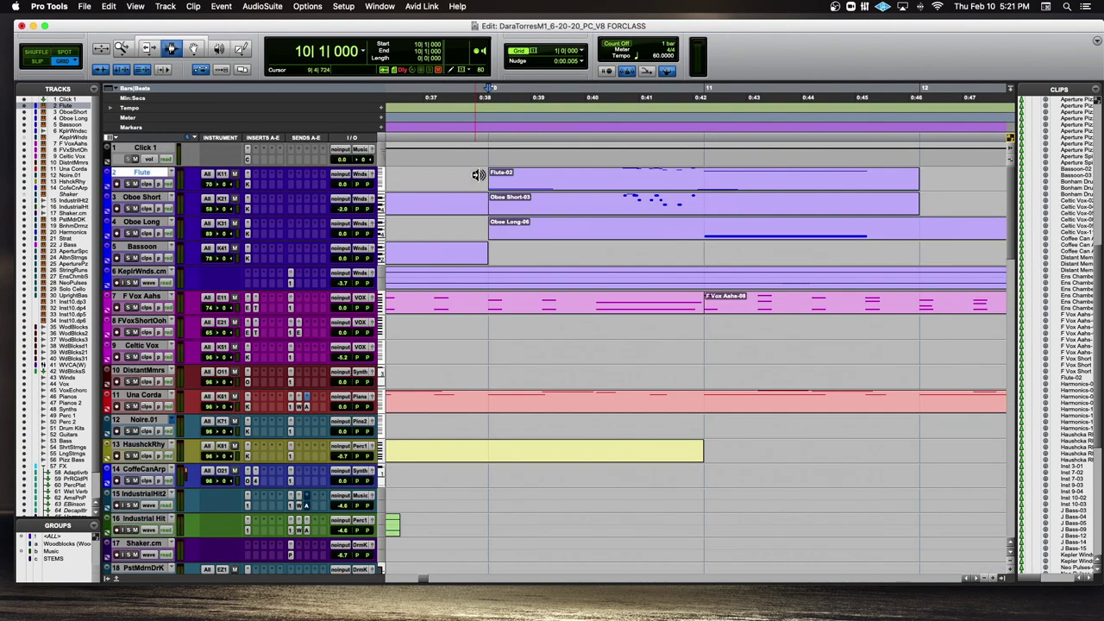
{"action": "scroll", "coordinate": [479, 176], "scroll_direction": "left", "scroll_amount": 5}
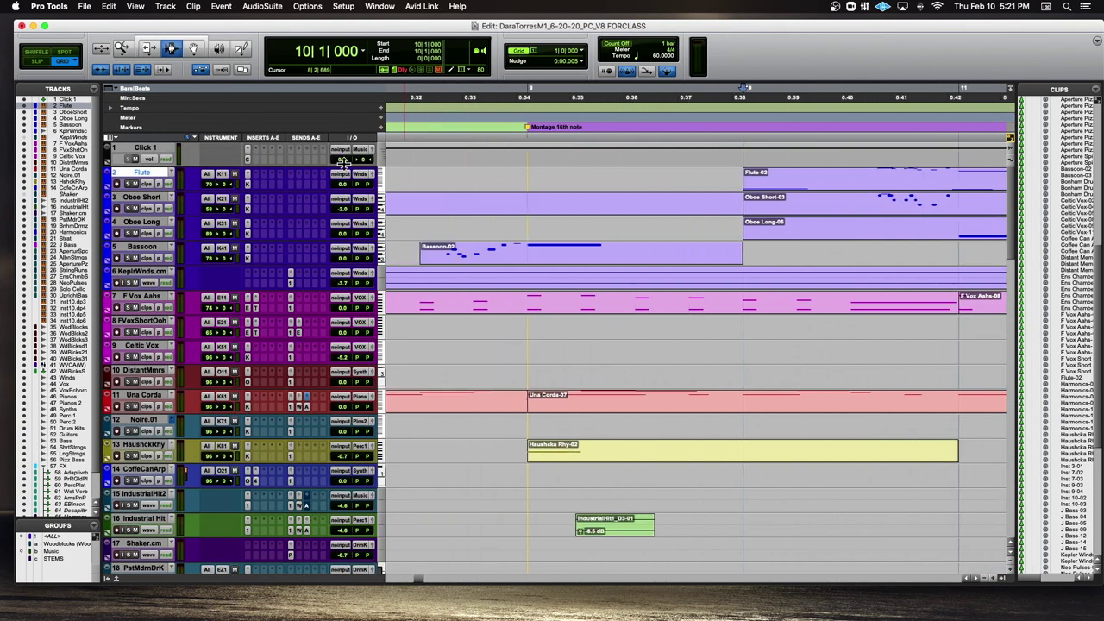
{"action": "left_click_drag", "start_coordinate": [233, 27], "coordinate": [251, 28]}
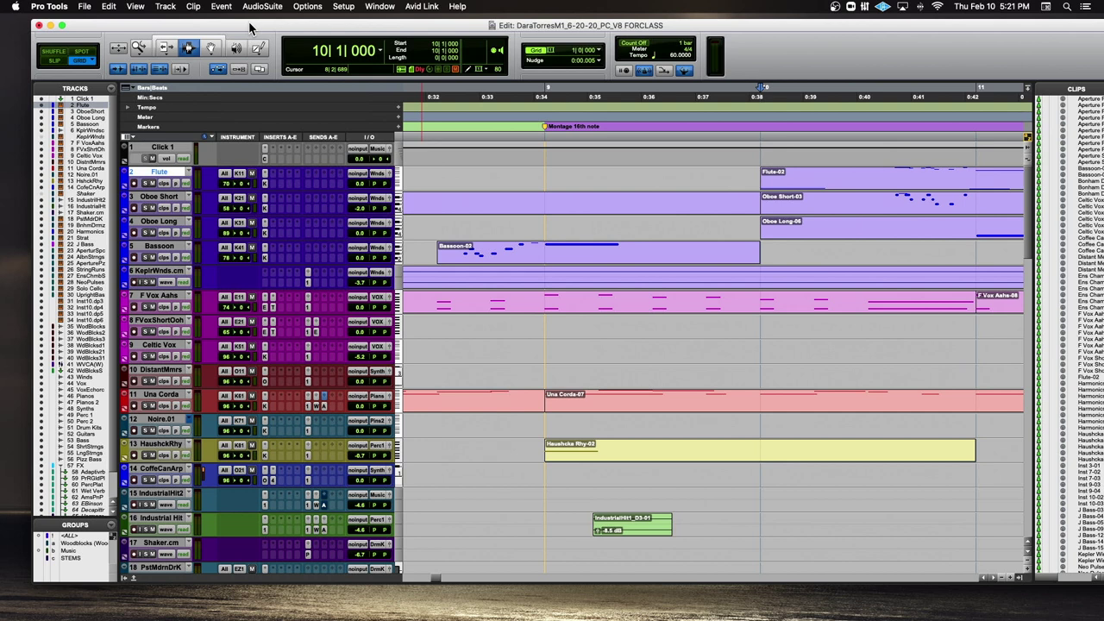
Step: Highlight the wind tracks one by one, from Flute through Oboe Short, Oboe Long and Bassoon to KeplrWnds.cm
{"action": "left_click", "coordinate": [157, 174]}
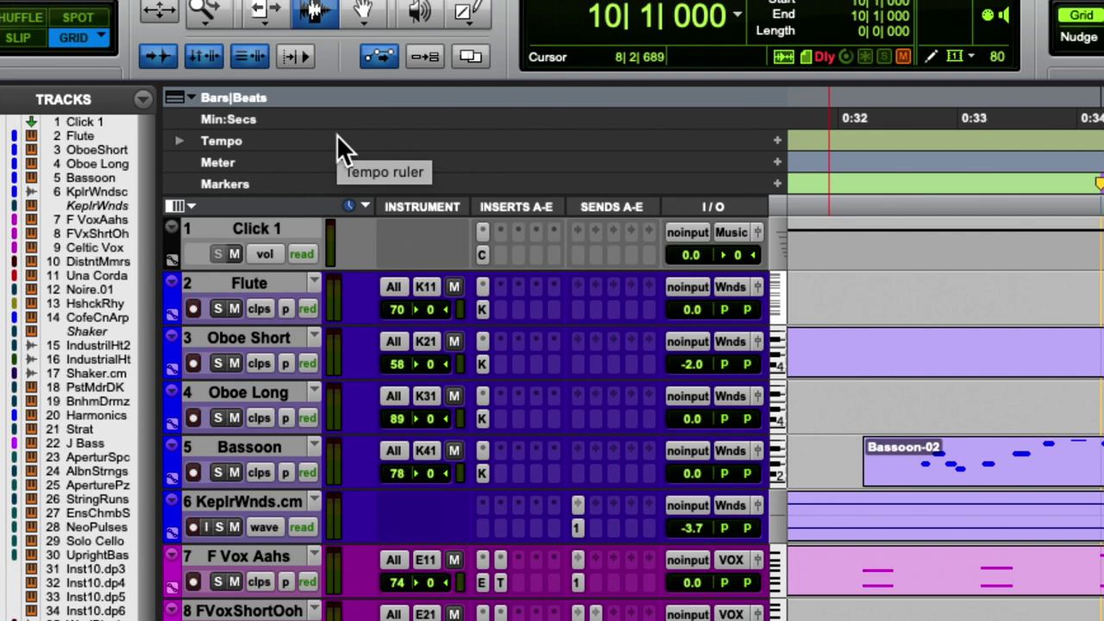
{"action": "left_click", "coordinate": [267, 283]}
{"action": "left_click", "coordinate": [259, 338]}
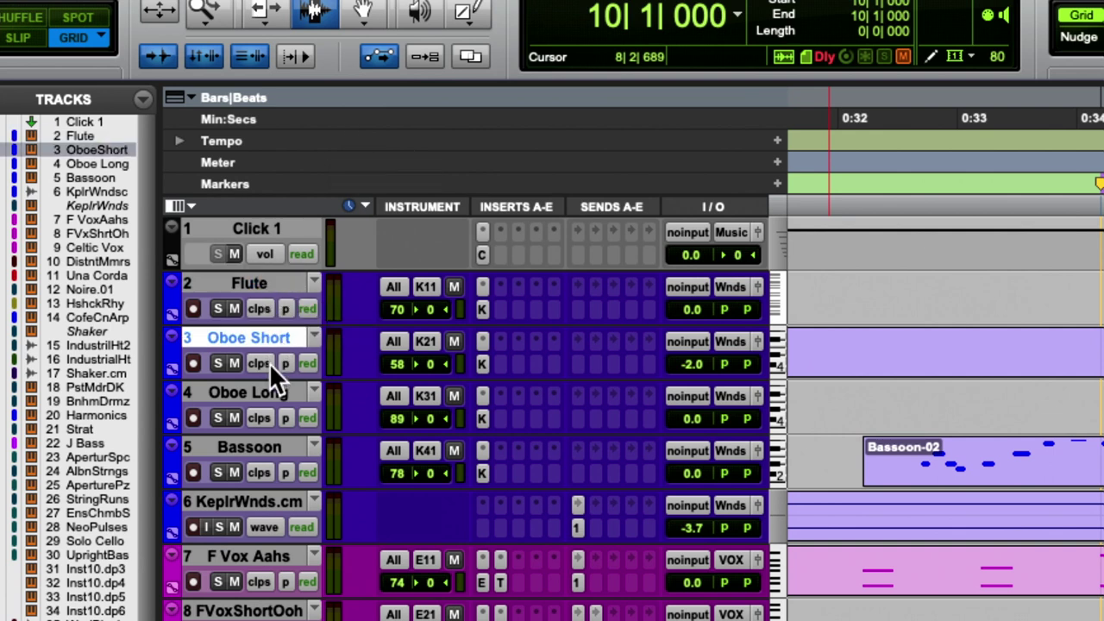
{"action": "left_click", "coordinate": [261, 384]}
{"action": "left_click", "coordinate": [248, 438]}
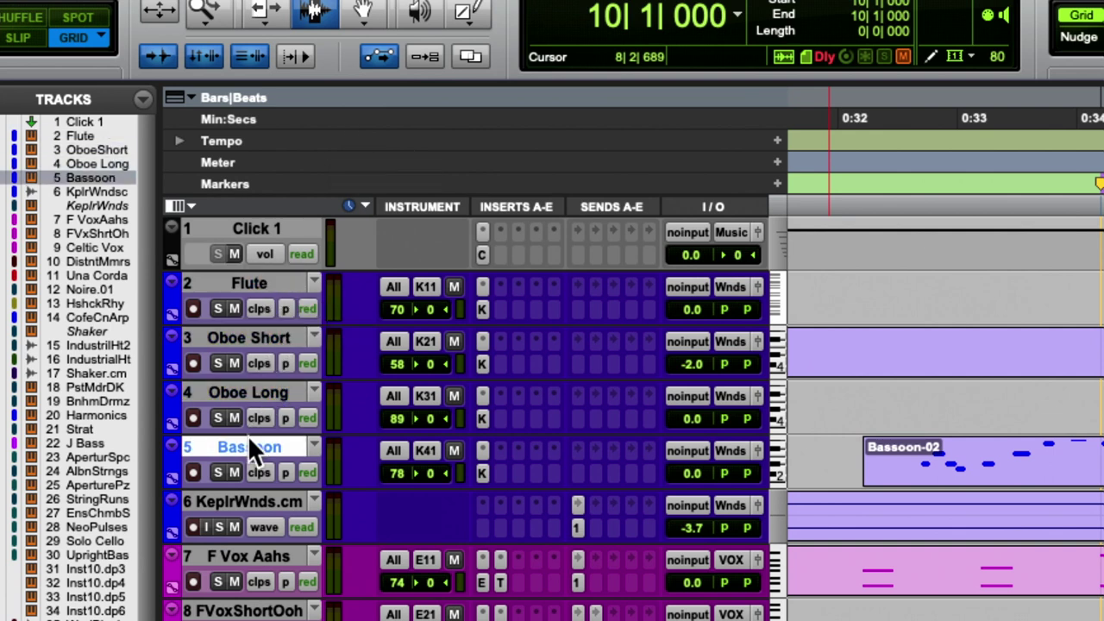
{"action": "left_click", "coordinate": [256, 502]}
Step: Highlight the vocal tracks FVoxShortOoh and F Vox Aahs one at a time
{"action": "scroll", "coordinate": [254, 494], "scroll_direction": "down", "scroll_amount": 4}
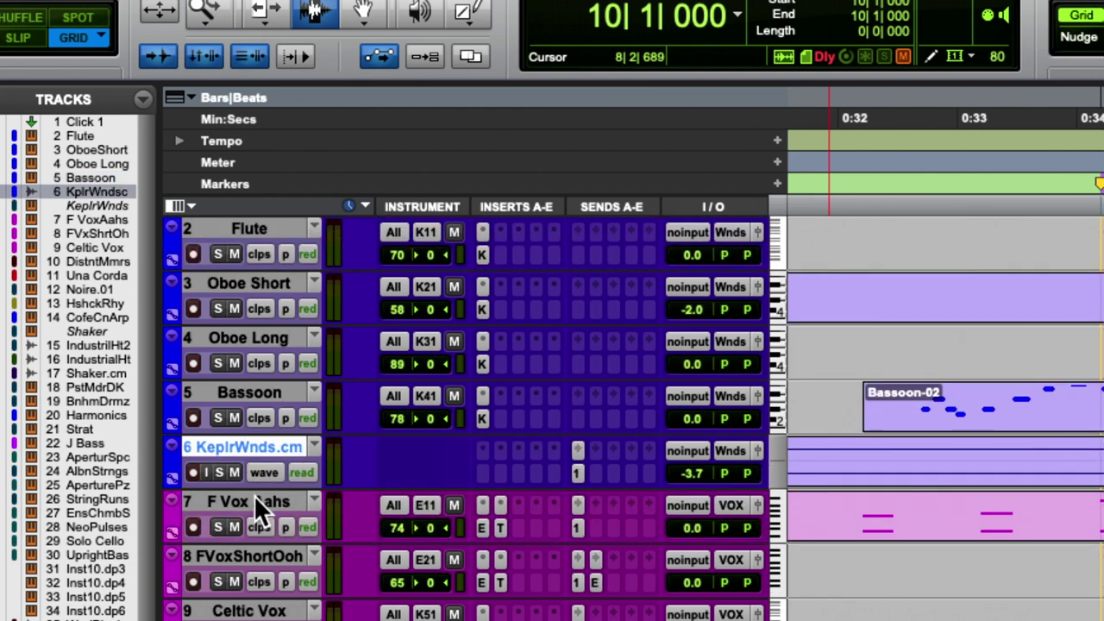
{"action": "scroll", "coordinate": [276, 353], "scroll_direction": "down", "scroll_amount": 1}
{"action": "left_click", "coordinate": [279, 334]}
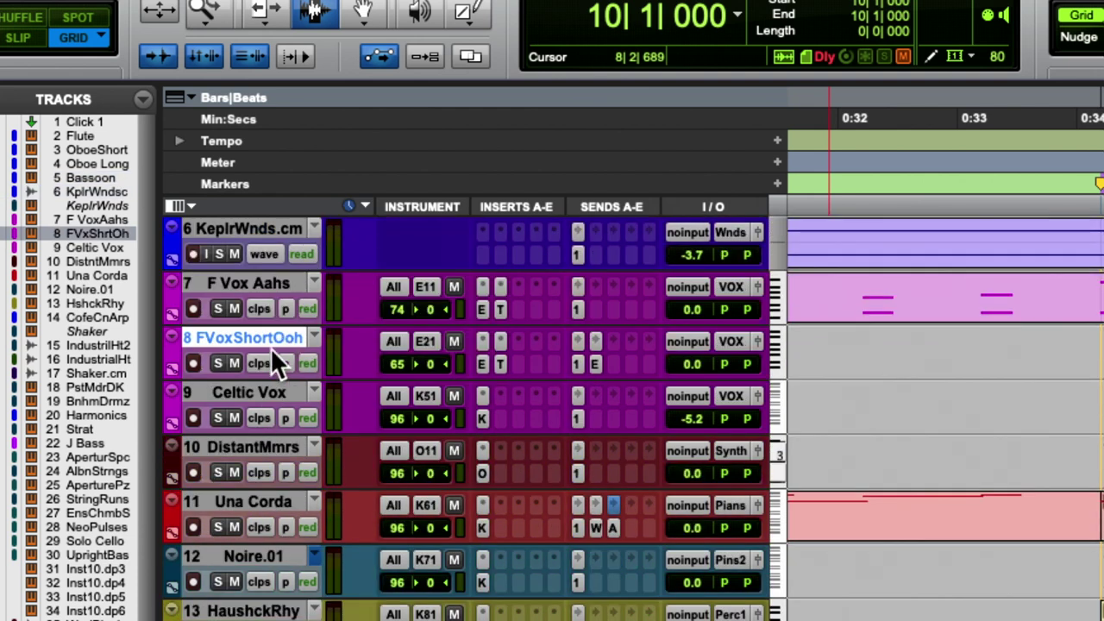
{"action": "left_click", "coordinate": [257, 286]}
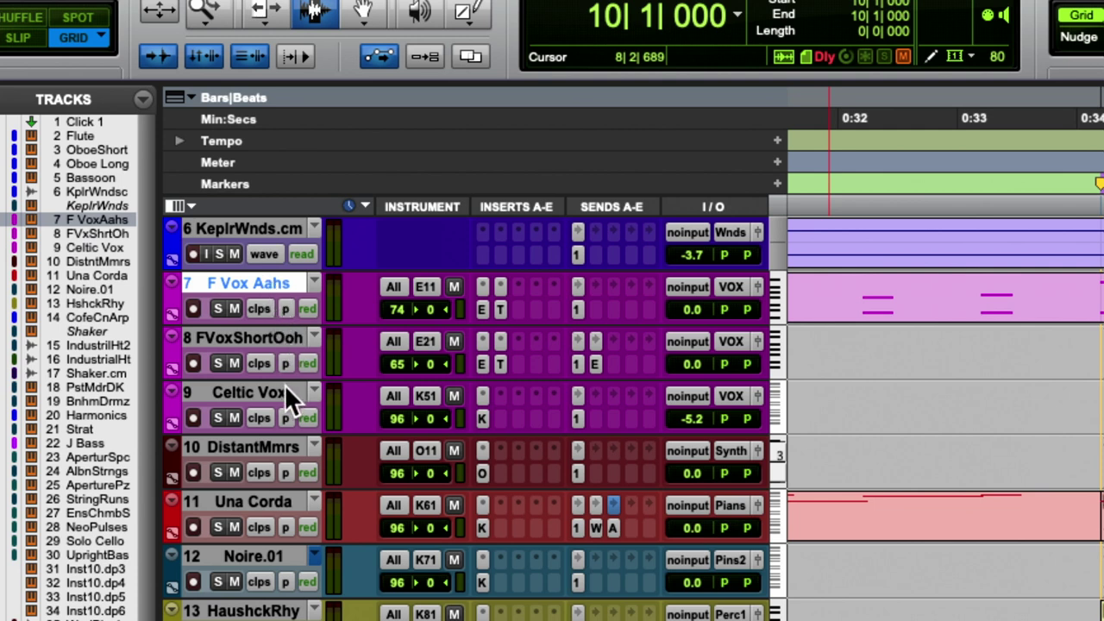
Step: Highlight the DistantMmrs track, the range from Una Corda to HaushckRhy, and the CoffeCanArp track
{"action": "scroll", "coordinate": [285, 389], "scroll_direction": "down", "scroll_amount": 4}
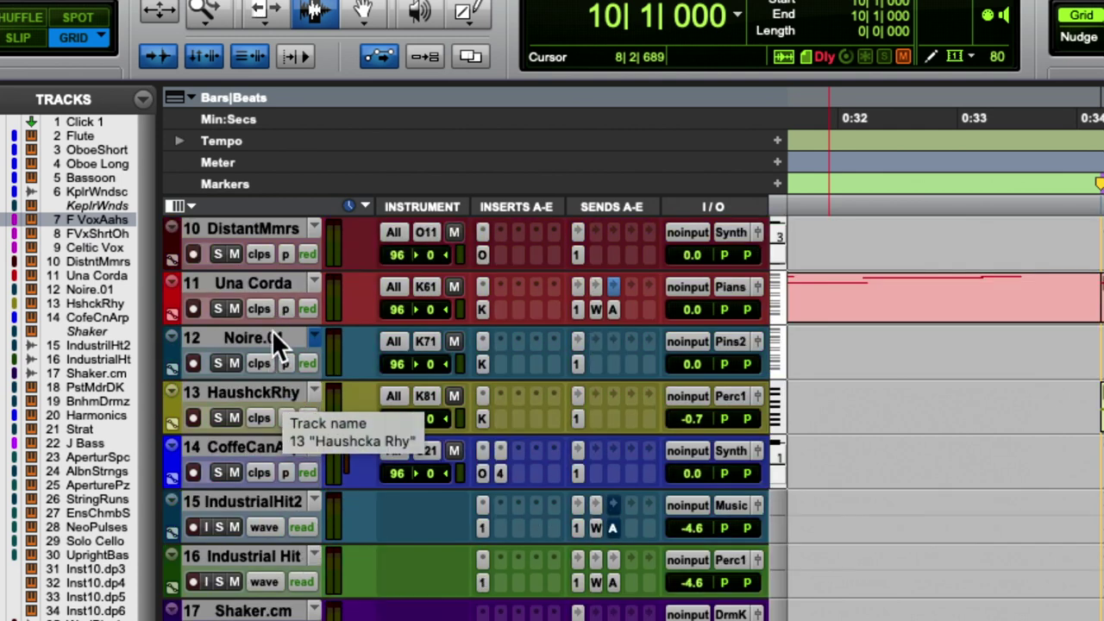
{"action": "left_click", "coordinate": [269, 230]}
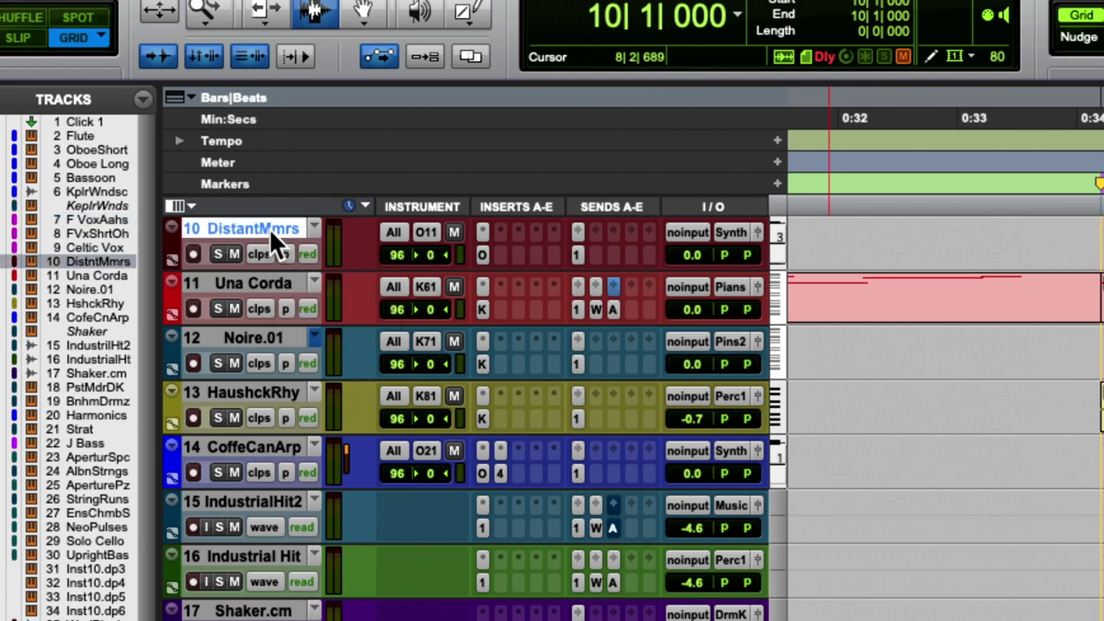
{"action": "left_click", "coordinate": [286, 277]}
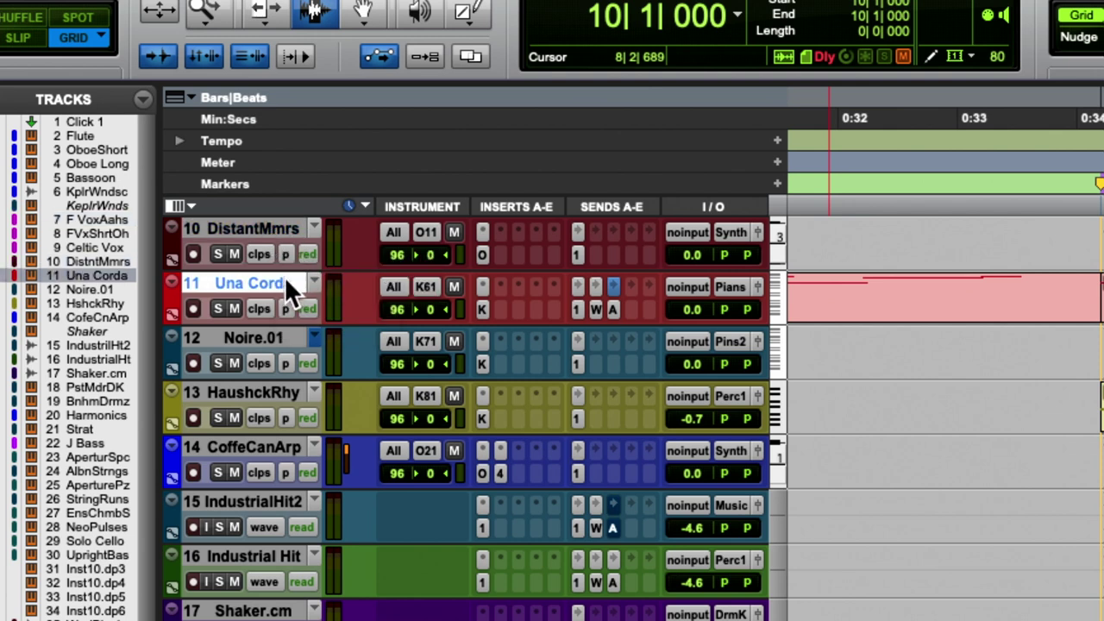
{"action": "left_click", "coordinate": [270, 393], "text": "shift"}
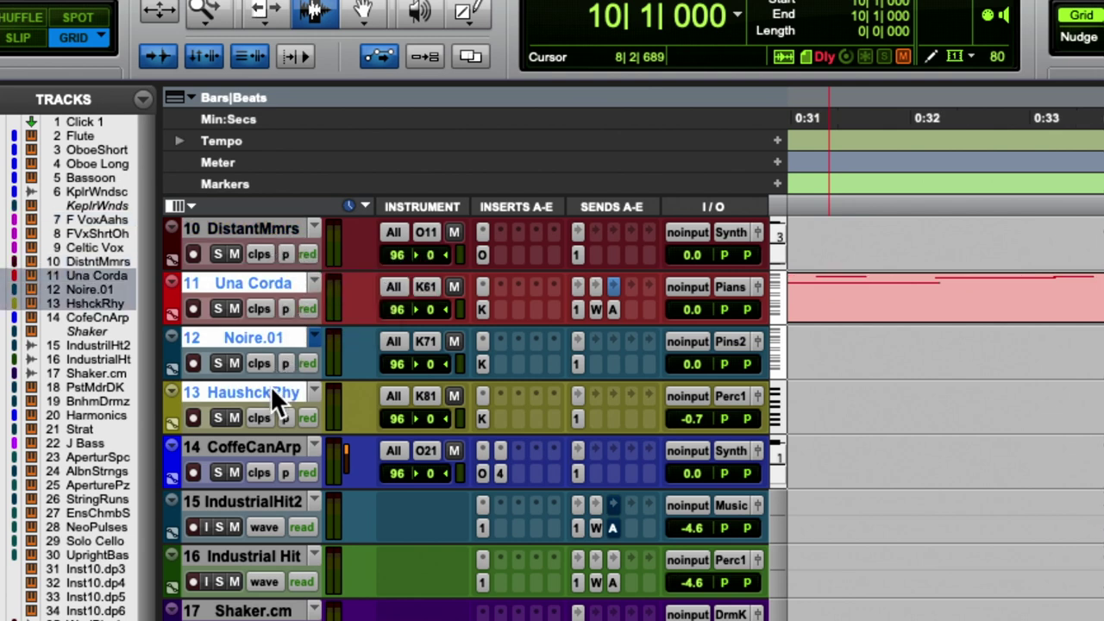
{"action": "left_click", "coordinate": [267, 439]}
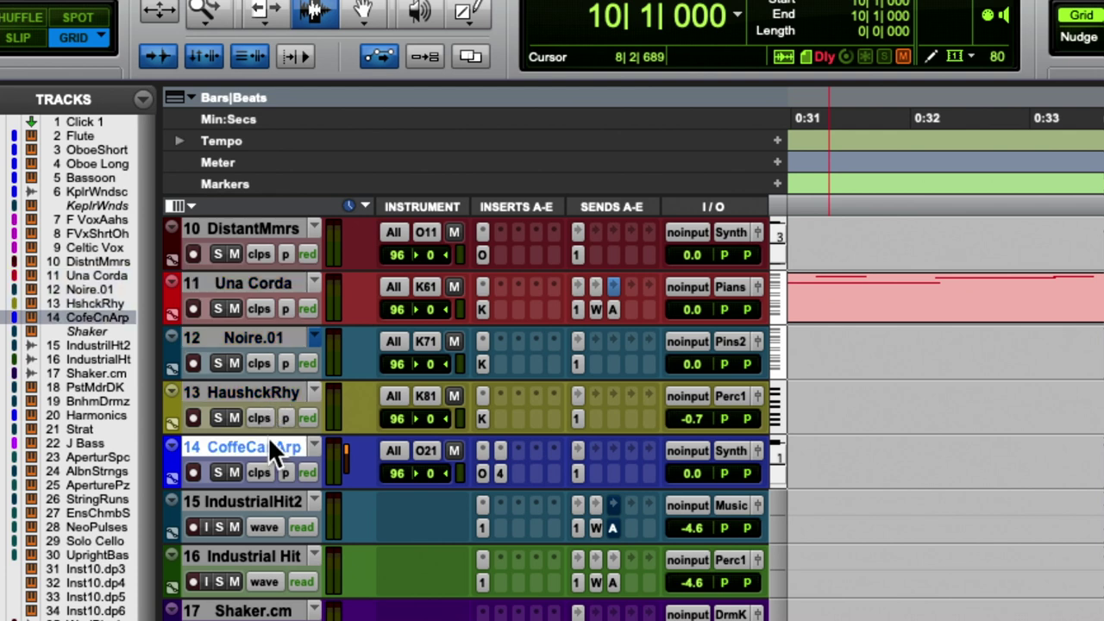
Step: Select the PstMdrnDrK track and extend the selection to the Shaker.cm and BonhmDrmz tracks
{"action": "scroll", "coordinate": [266, 435], "scroll_direction": "down", "scroll_amount": 2}
{"action": "scroll", "coordinate": [267, 435], "scroll_direction": "down", "scroll_amount": 3}
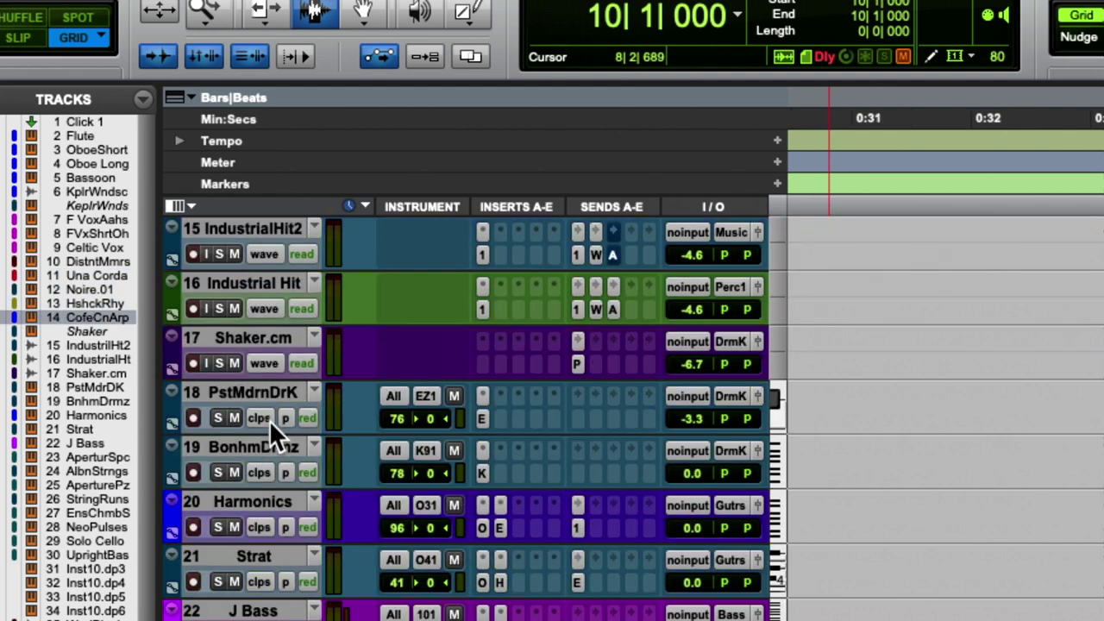
{"action": "left_click", "coordinate": [274, 393]}
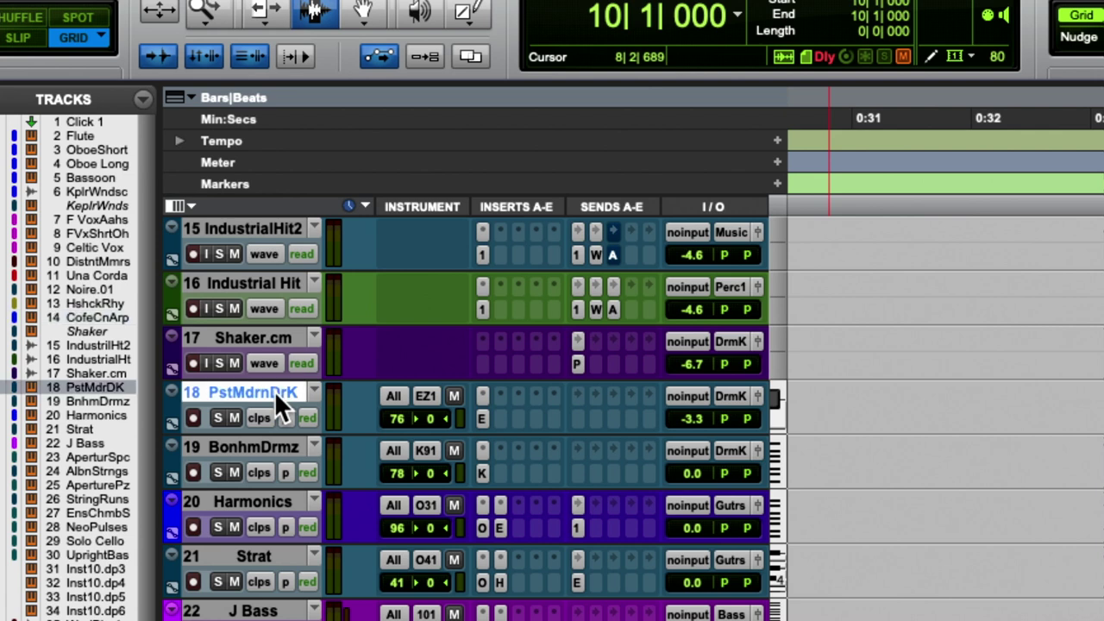
{"action": "left_click", "coordinate": [267, 340], "text": "shift"}
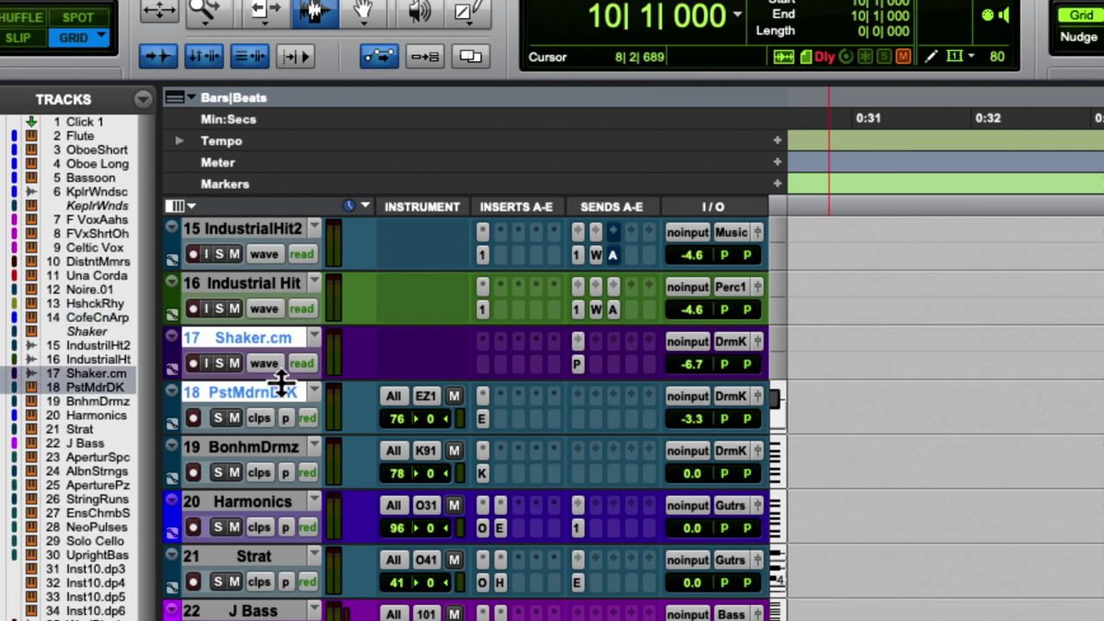
{"action": "left_click", "coordinate": [261, 445], "text": "shift"}
Step: Highlight the Harmonics and Strat guitar tracks together, followed by J Bass and ApertureSpic individually
{"action": "scroll", "coordinate": [261, 440], "scroll_direction": "down", "scroll_amount": 3}
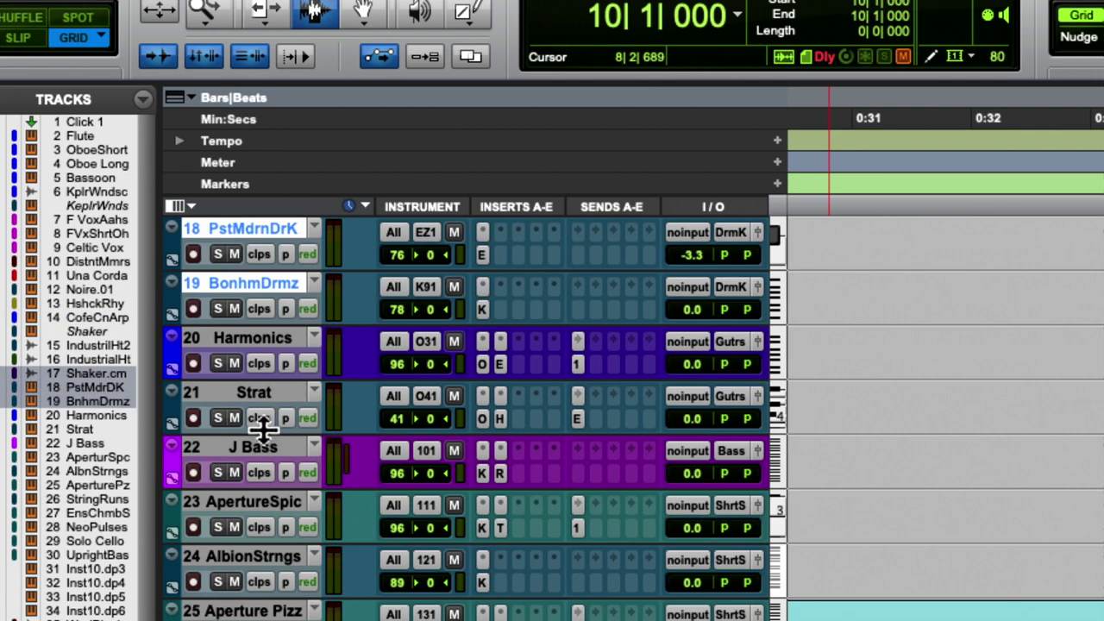
{"action": "left_click", "coordinate": [267, 340]}
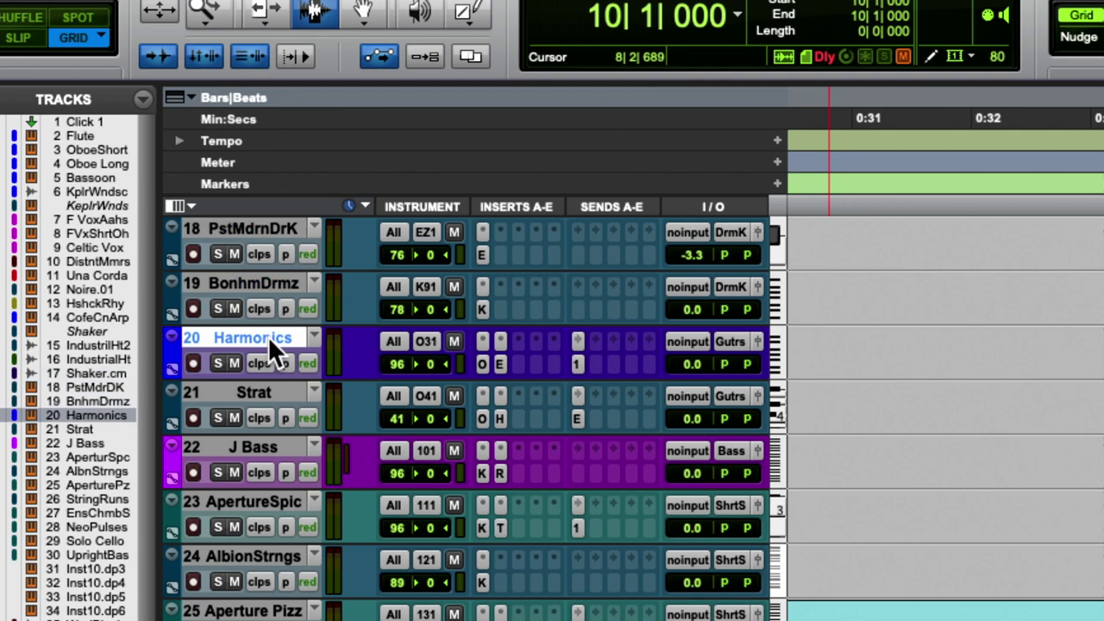
{"action": "left_click", "coordinate": [263, 390], "text": "shift"}
{"action": "left_click", "coordinate": [261, 440]}
{"action": "scroll", "coordinate": [261, 433], "scroll_direction": "down", "scroll_amount": 3}
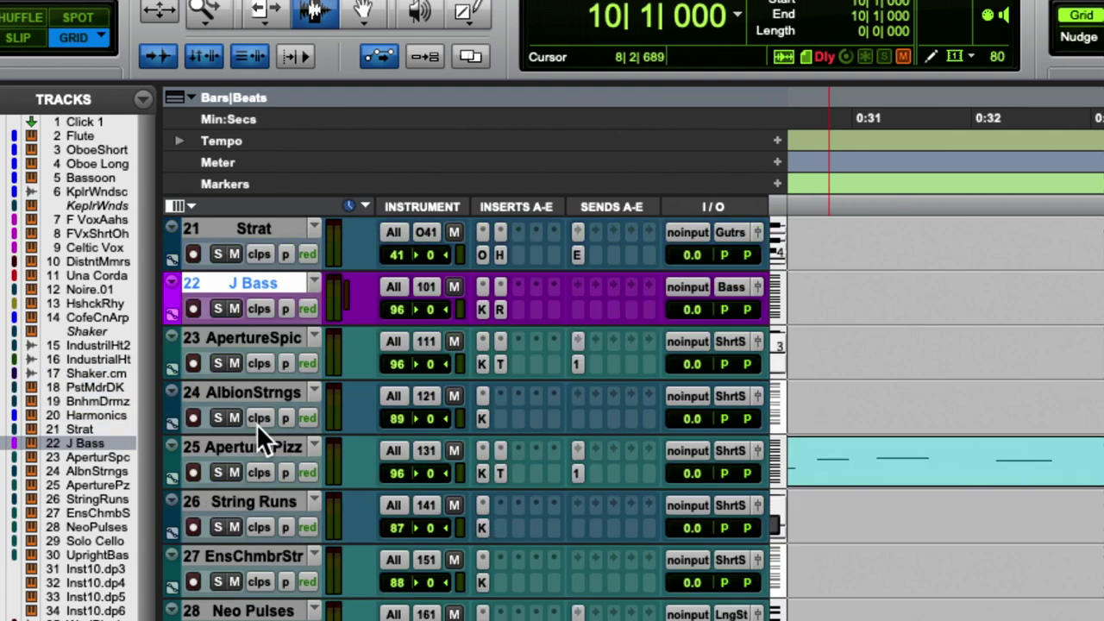
{"action": "left_click", "coordinate": [277, 337]}
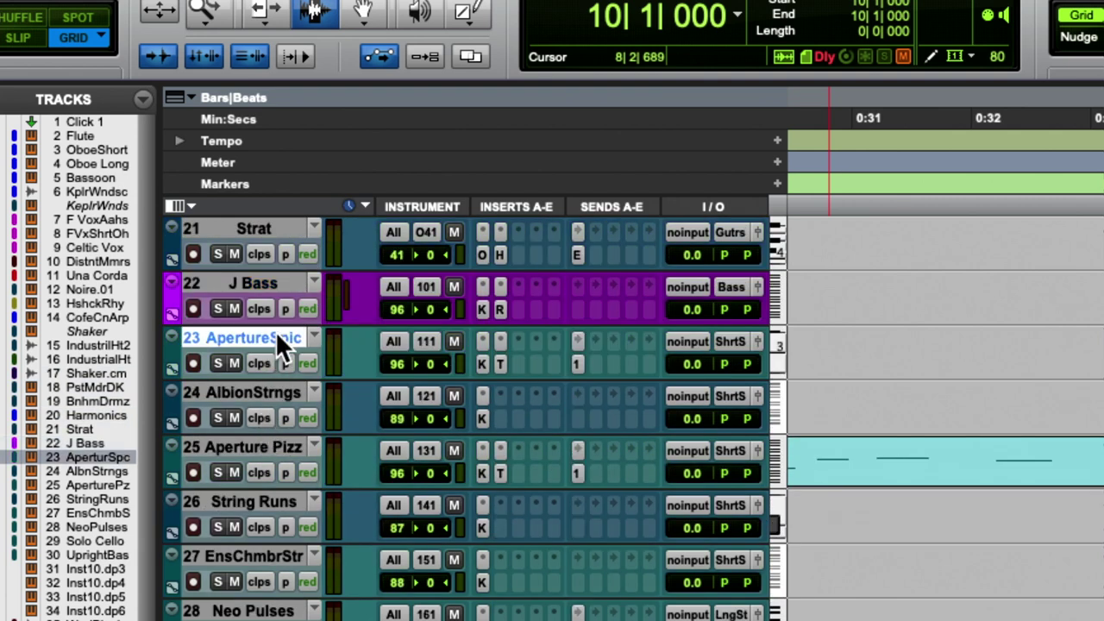
Step: Select the four unused instrument tracks from Inst 10.dup3 to Inst 10.dup6
{"action": "scroll", "coordinate": [275, 333], "scroll_direction": "down", "scroll_amount": 3}
{"action": "scroll", "coordinate": [275, 331], "scroll_direction": "down", "scroll_amount": 5}
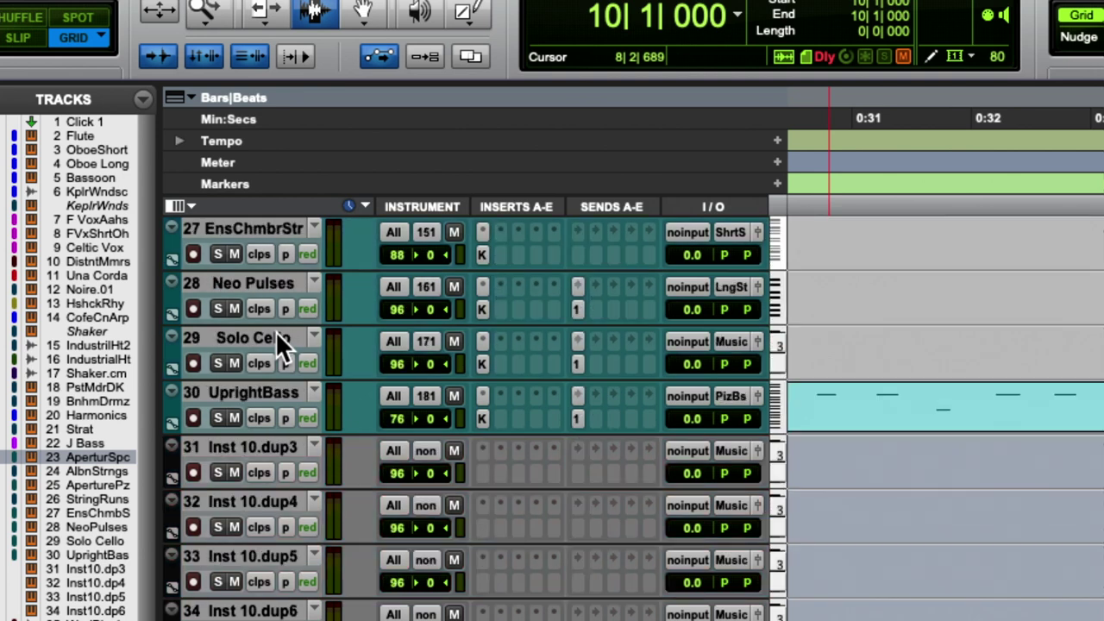
{"action": "left_click", "coordinate": [276, 339]}
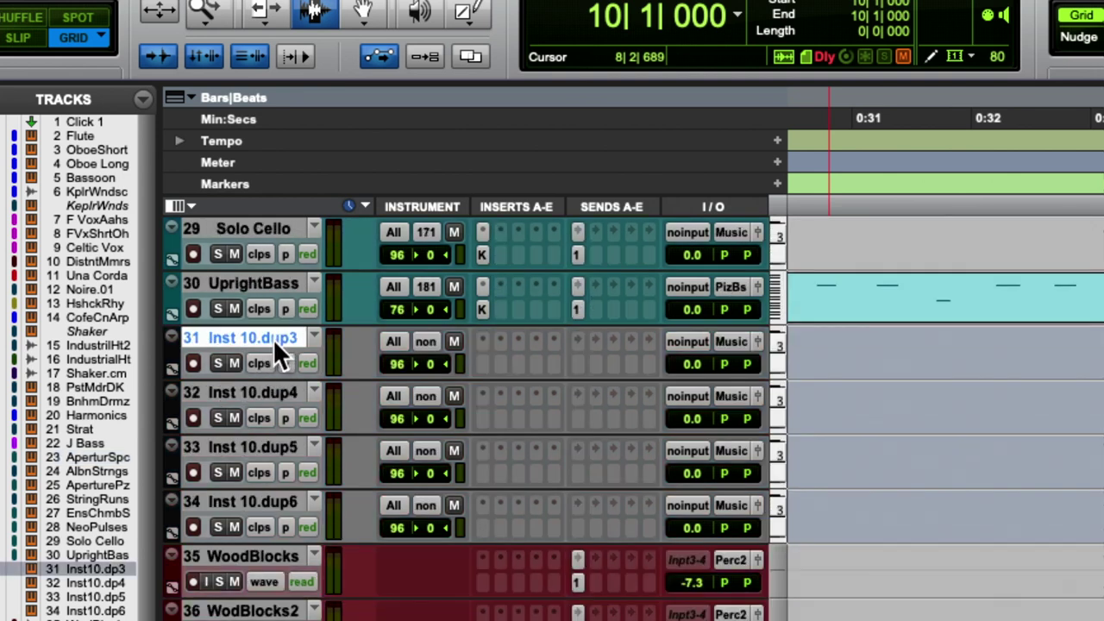
{"action": "left_click", "coordinate": [258, 492], "text": "shift"}
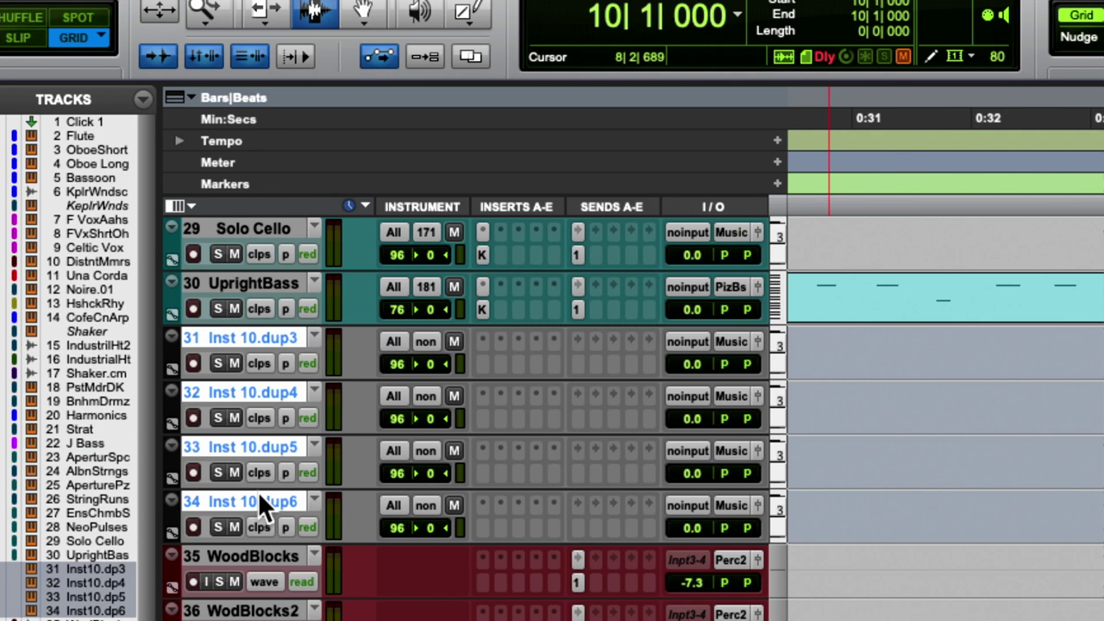
Step: Hide the four selected unused instrument tracks and make them inactive
{"action": "right_click", "coordinate": [256, 492]}
{"action": "left_click", "coordinate": [328, 530]}
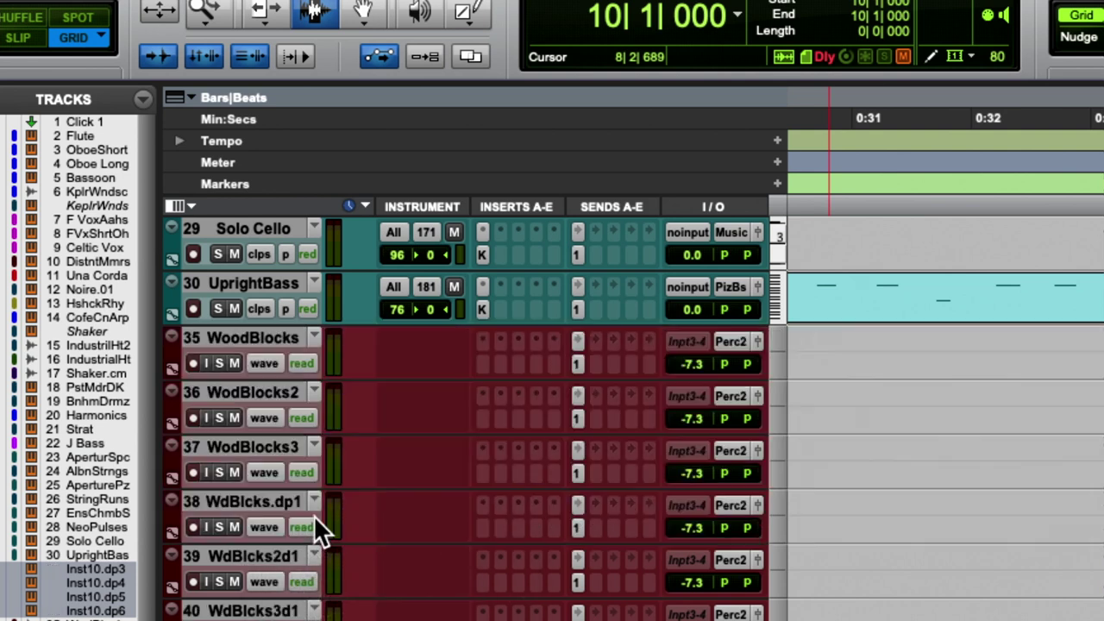
Step: Review the woodblock tracks, their VCA and submix, the section submix tracks and the FX folder, ending by selecting the Music 1 track
{"action": "scroll", "coordinate": [243, 331], "scroll_direction": "down", "scroll_amount": 2}
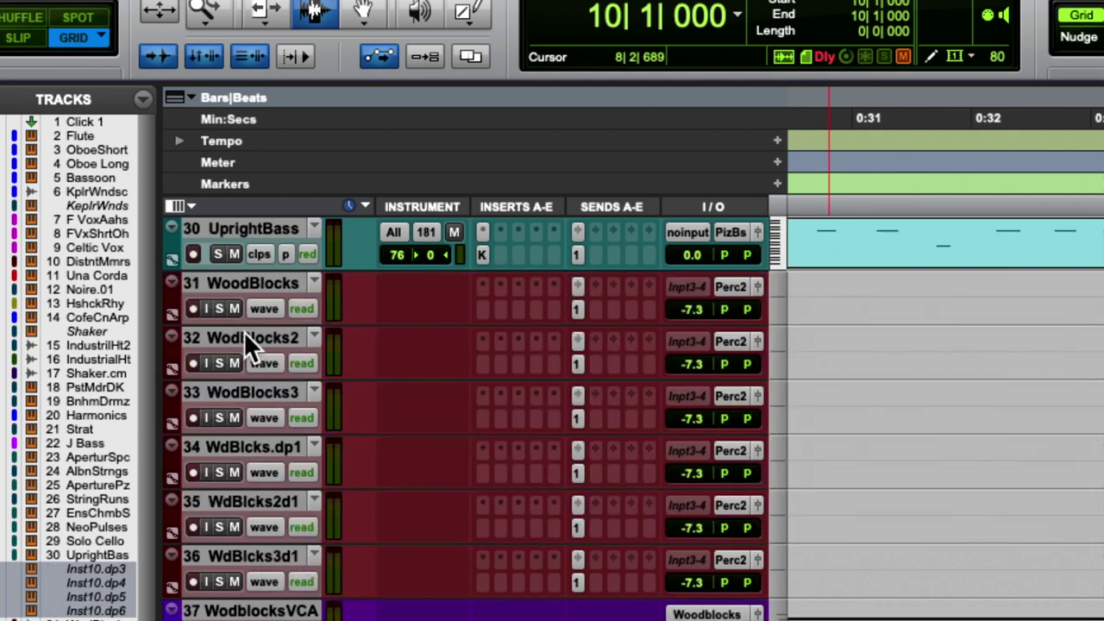
{"action": "scroll", "coordinate": [244, 331], "scroll_direction": "down", "scroll_amount": 3}
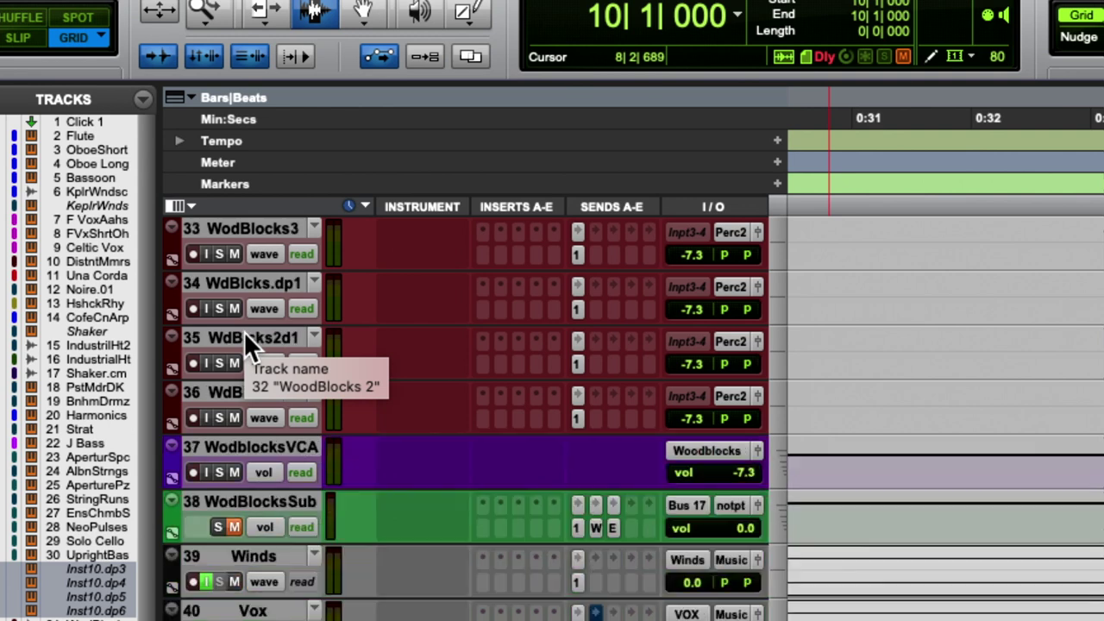
{"action": "scroll", "coordinate": [243, 331], "scroll_direction": "down", "scroll_amount": 2}
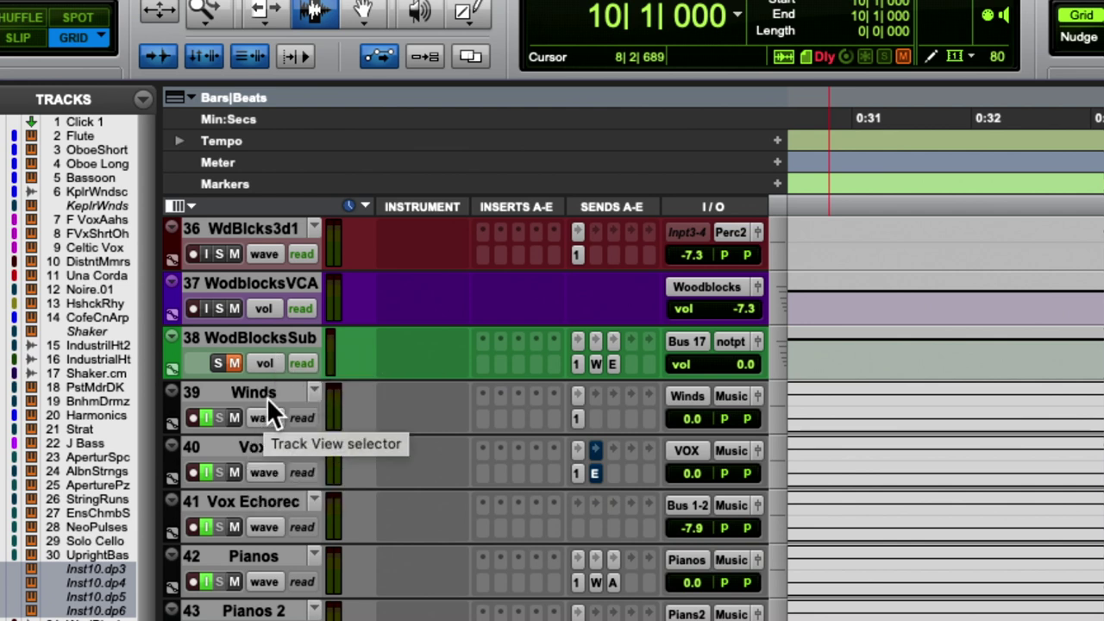
{"action": "scroll", "coordinate": [266, 397], "scroll_direction": "down", "scroll_amount": 4}
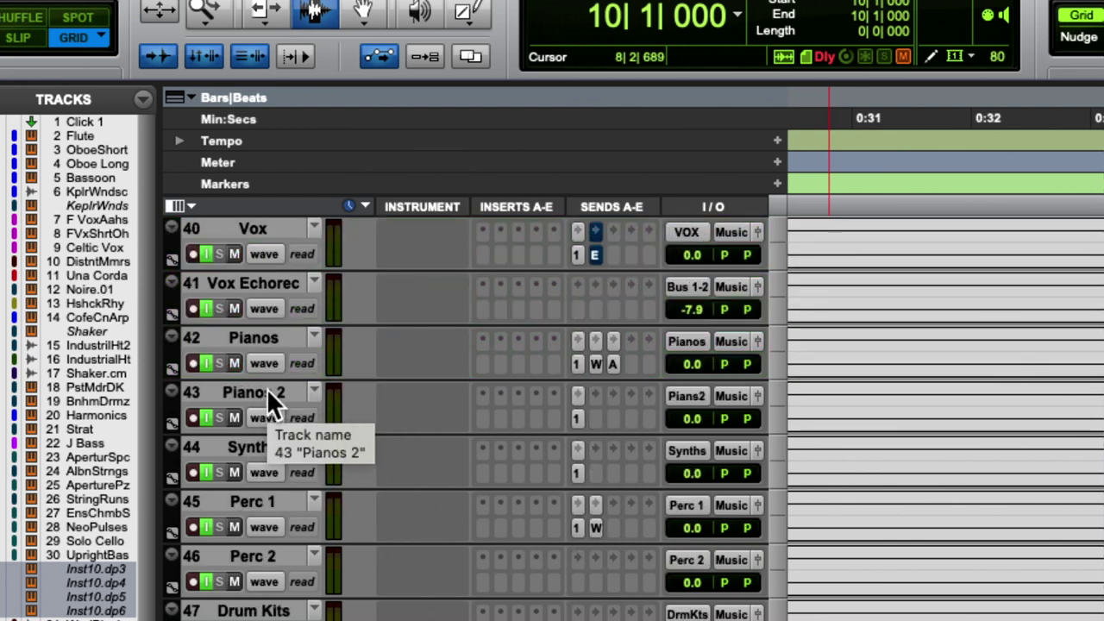
{"action": "scroll", "coordinate": [270, 388], "scroll_direction": "down", "scroll_amount": 8}
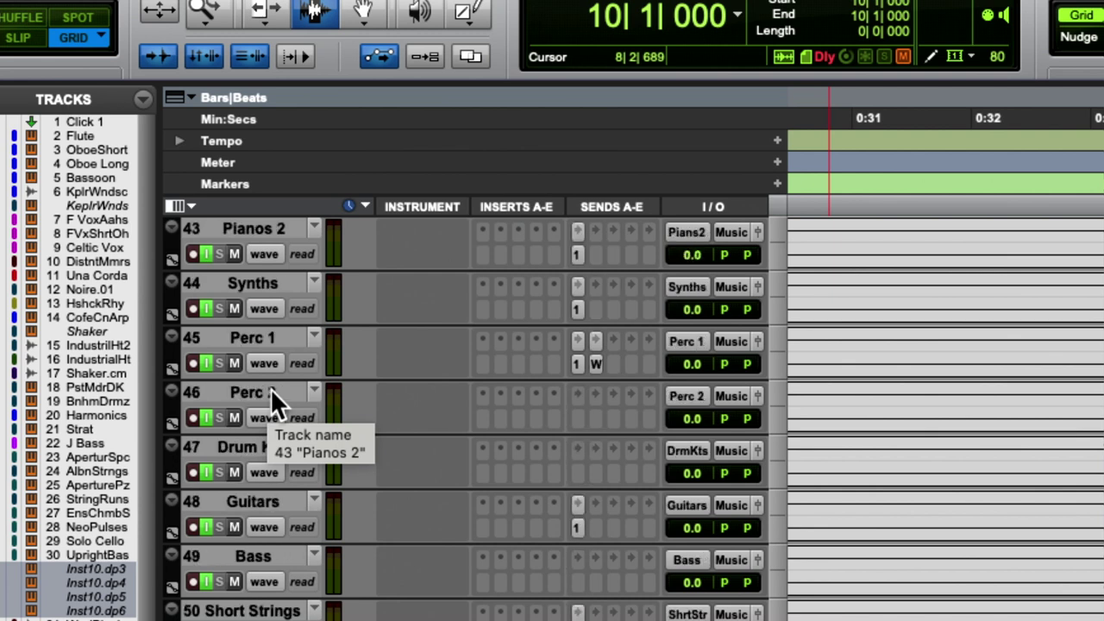
{"action": "scroll", "coordinate": [270, 388], "scroll_direction": "up", "scroll_amount": 10}
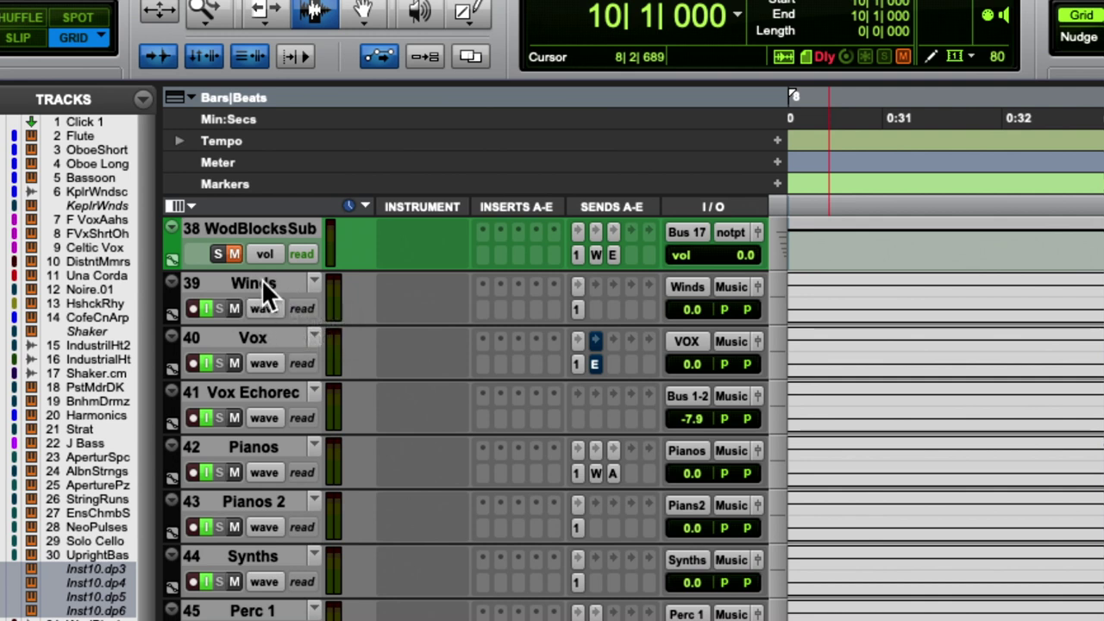
{"action": "scroll", "coordinate": [262, 289], "scroll_direction": "down", "scroll_amount": 9}
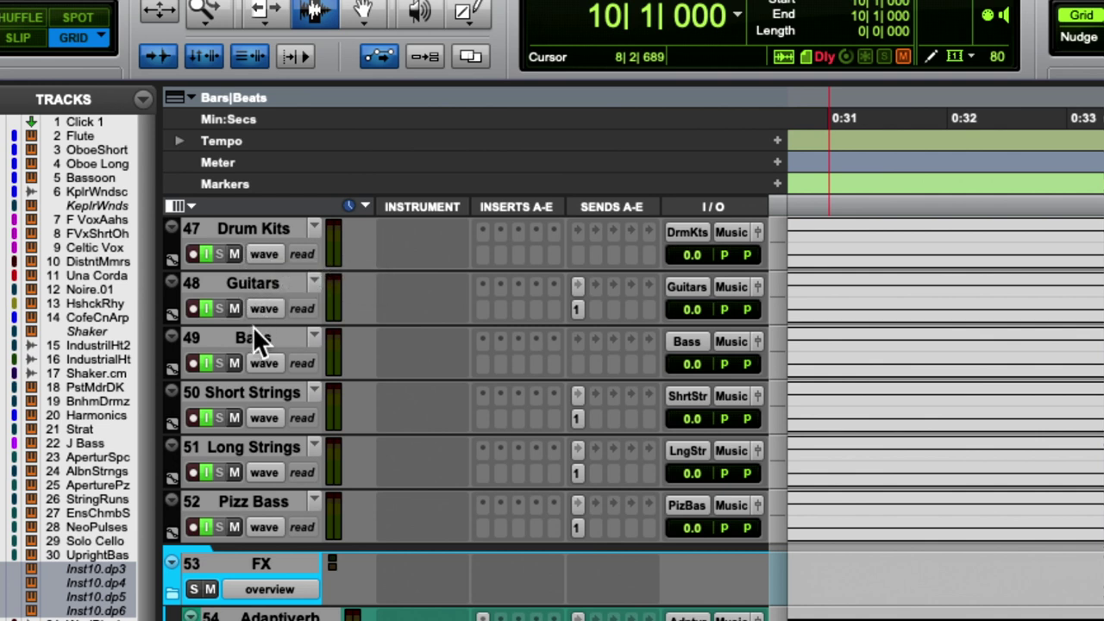
{"action": "scroll", "coordinate": [303, 375], "scroll_direction": "down", "scroll_amount": 2}
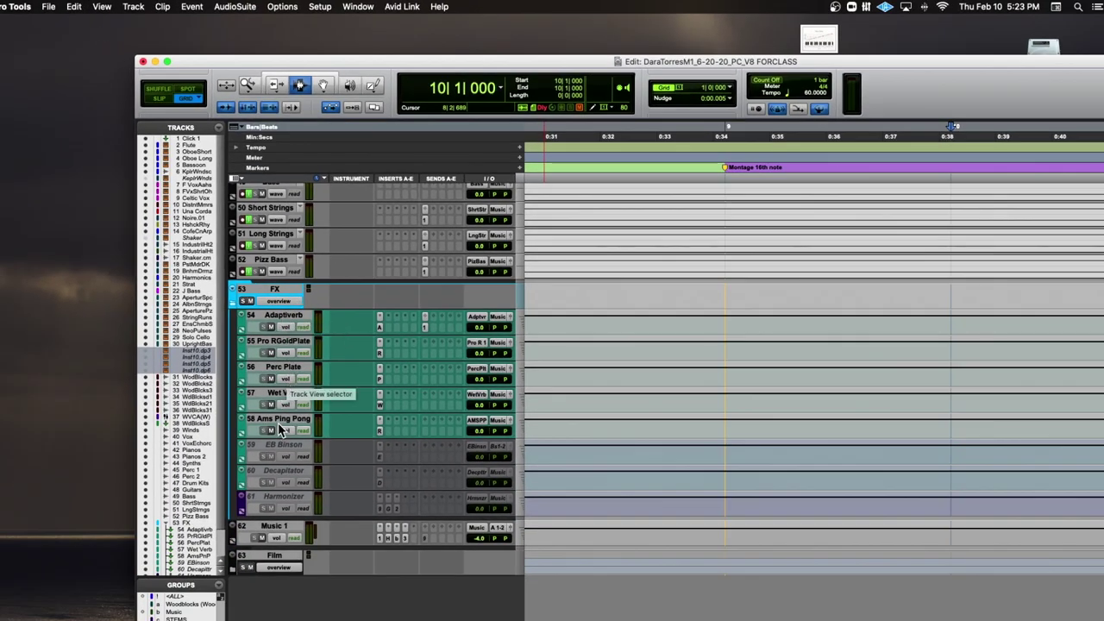
{"action": "left_click", "coordinate": [278, 528]}
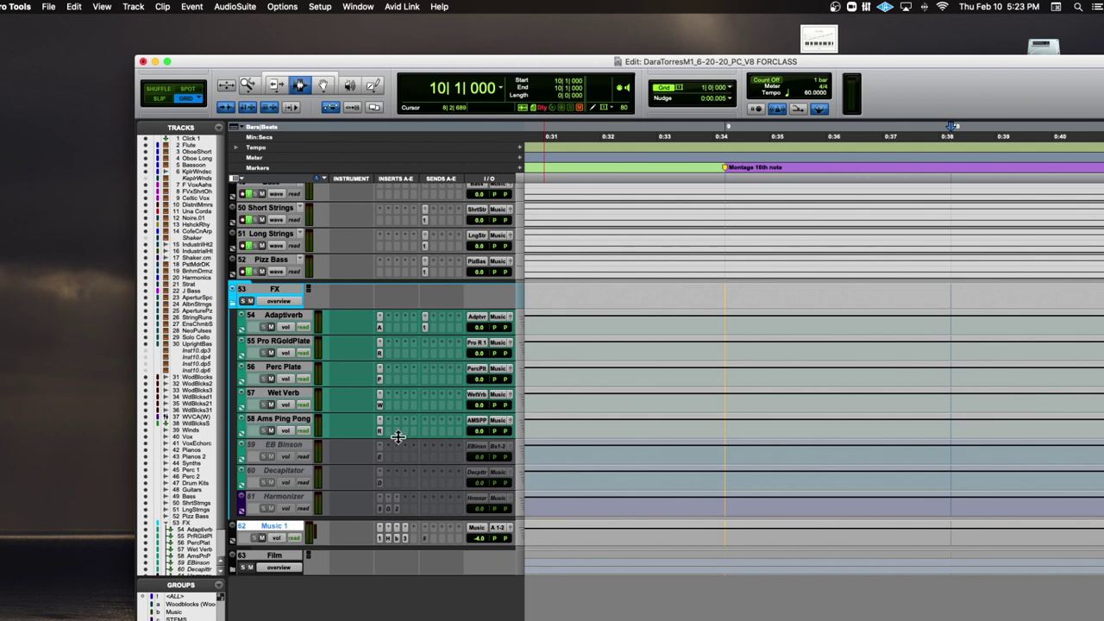
Step: Zoom the timeline out and audition the score from bar 7, where the F Vox Aahs part begins, soloing F Vox Aahs and Una Corda
{"action": "scroll", "coordinate": [369, 386], "scroll_direction": "up", "scroll_amount": 1}
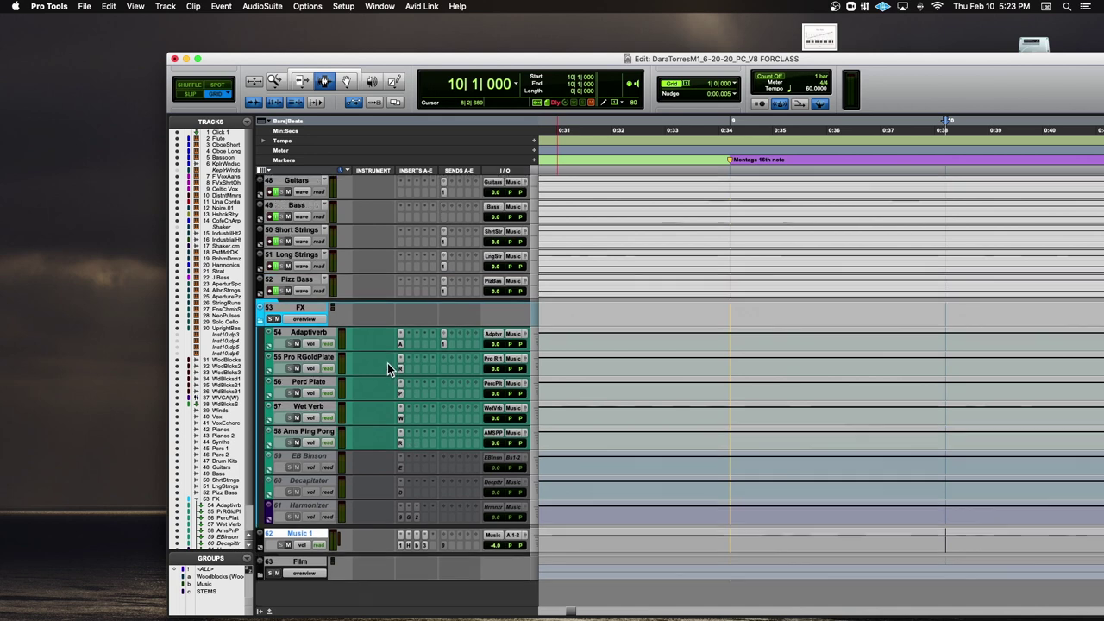
{"action": "scroll", "coordinate": [387, 364], "scroll_direction": "up", "scroll_amount": 15}
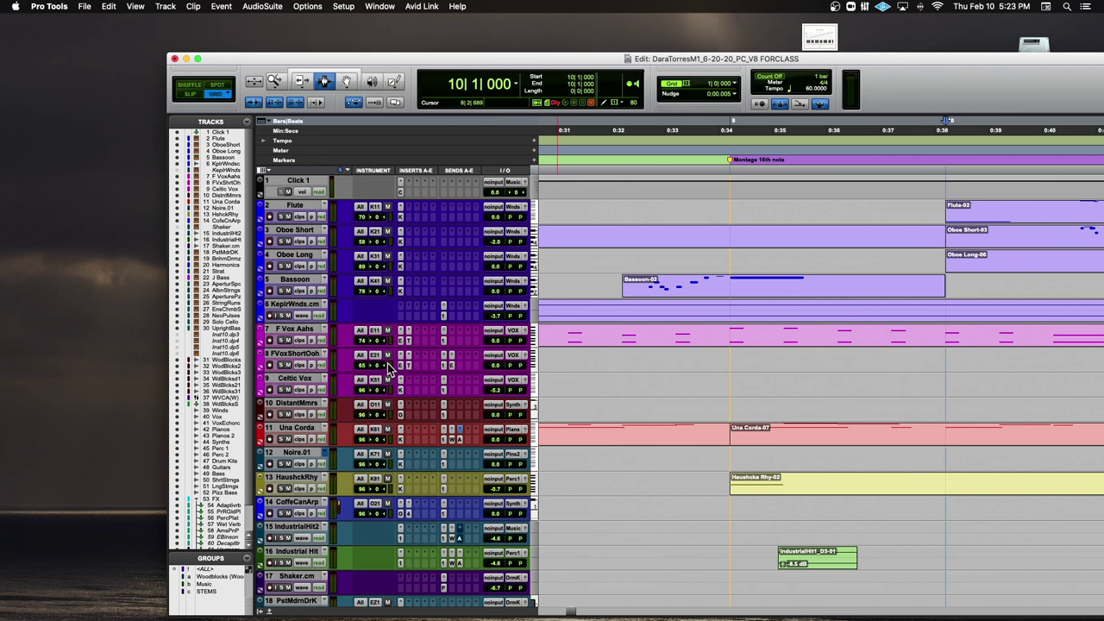
{"action": "scroll", "coordinate": [616, 266], "scroll_direction": "left", "scroll_amount": 5}
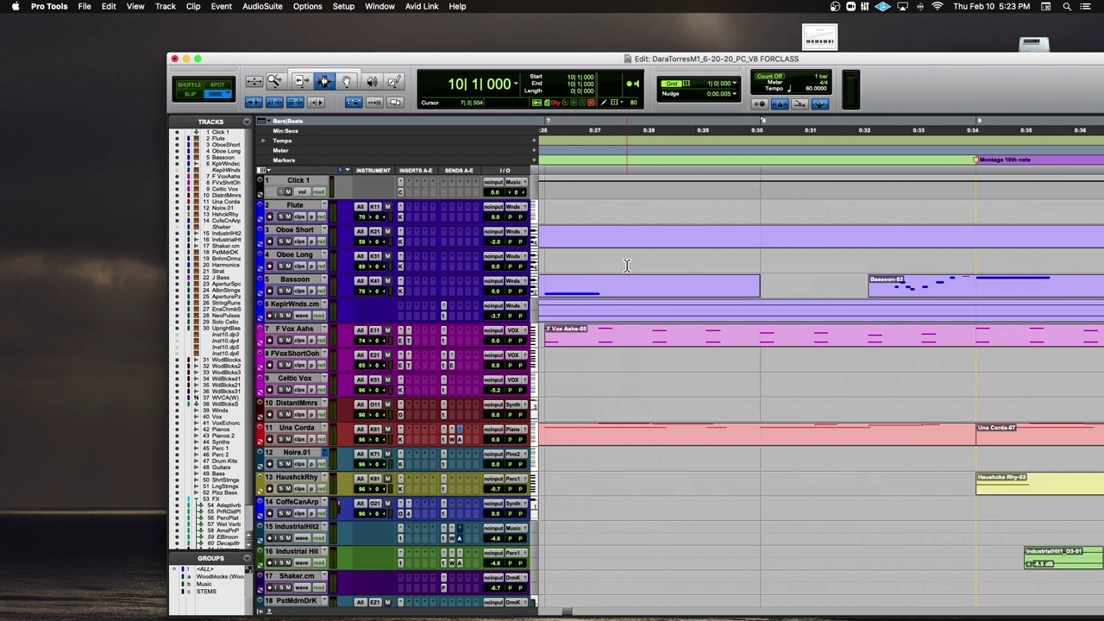
{"action": "key", "text": "r"}
{"action": "key", "text": "r"}
{"action": "key", "text": "r"}
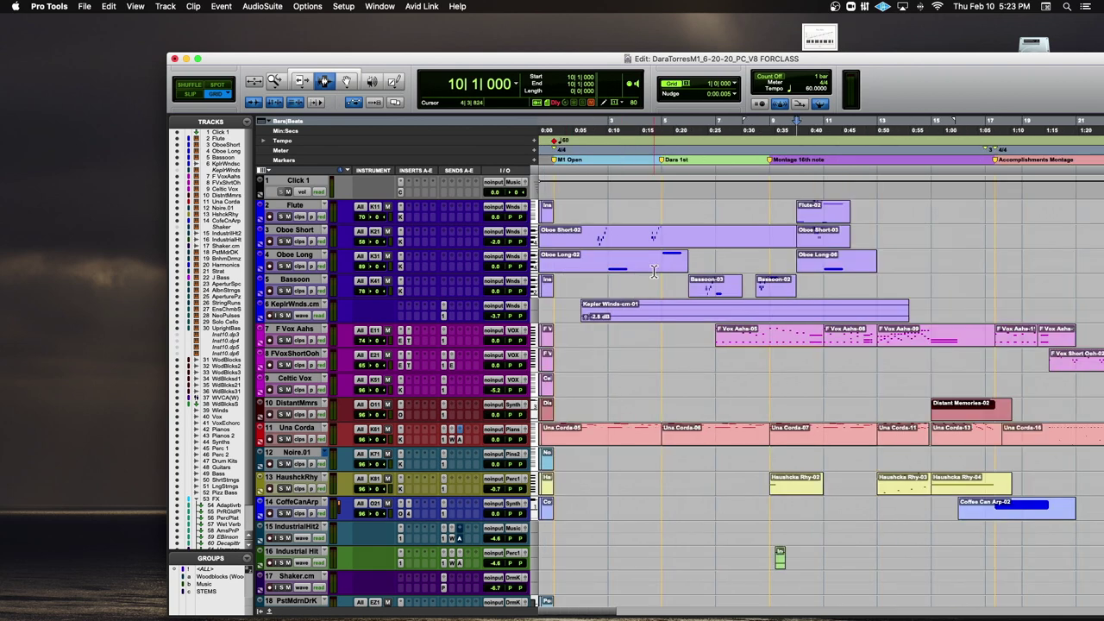
{"action": "left_click", "coordinate": [713, 331]}
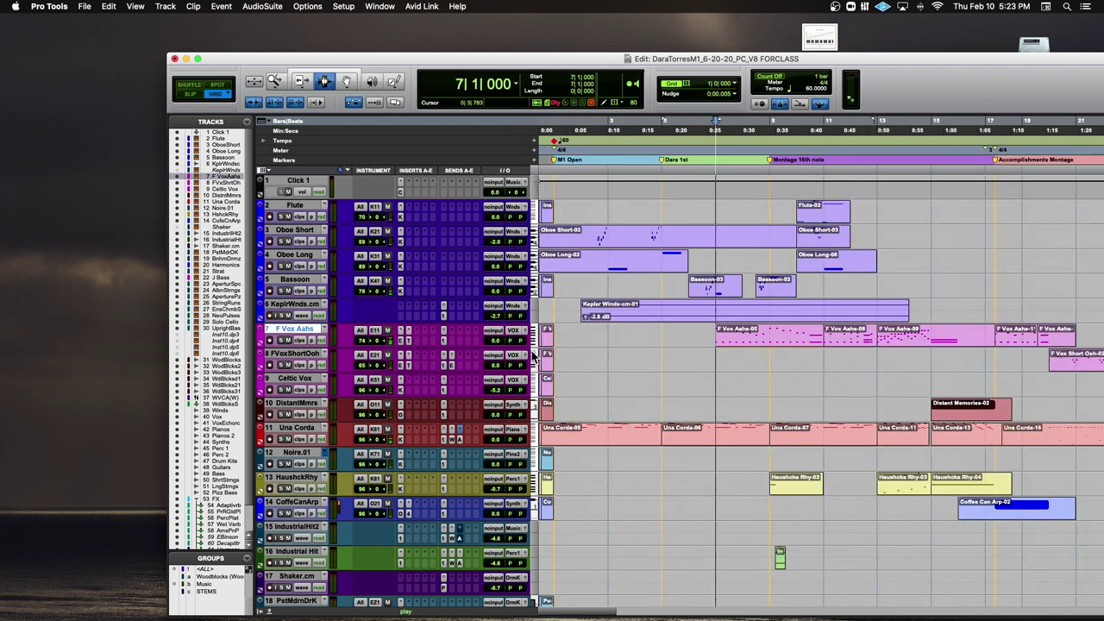
{"action": "double_click", "coordinate": [353, 59]}
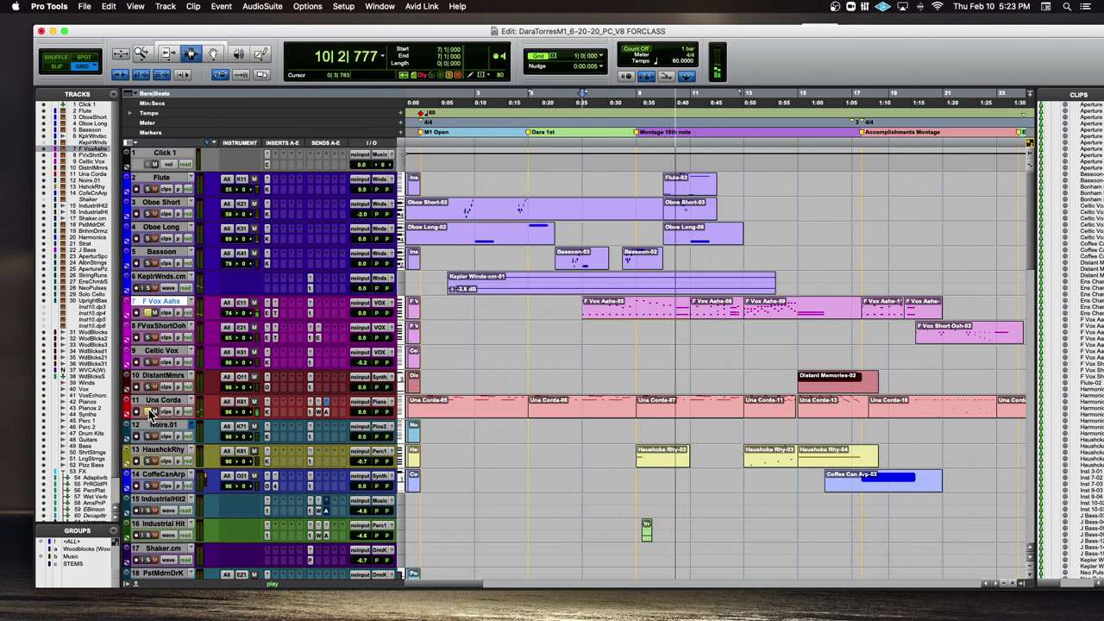
{"action": "key", "text": "space"}
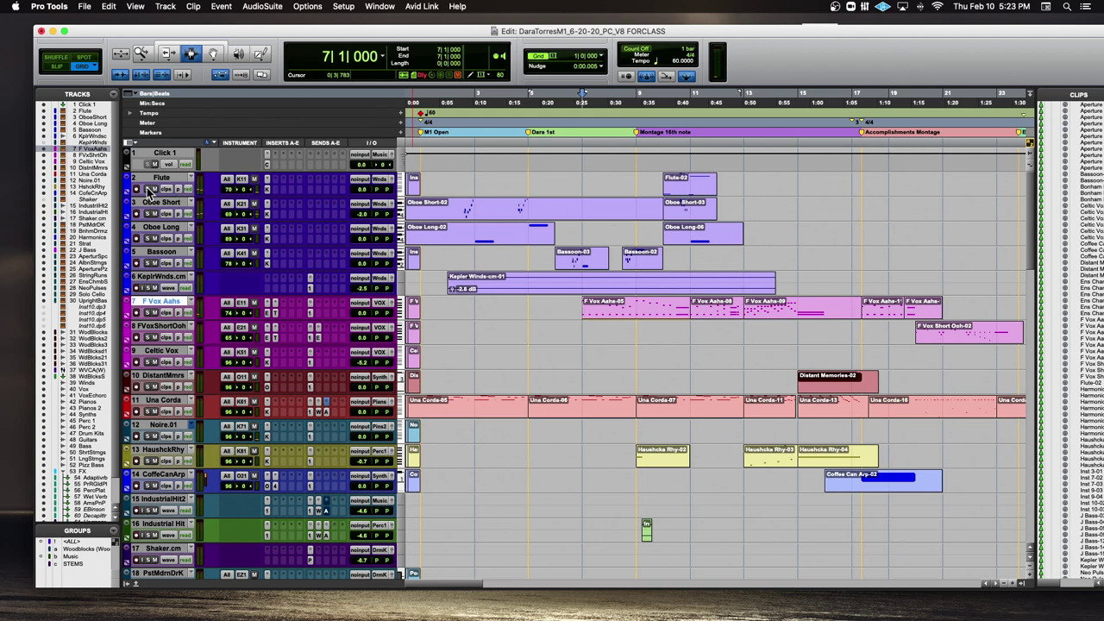
Step: Audition the soloed Flute track from the start of its Flute-02 clip at bar 10
{"action": "left_click", "coordinate": [636, 185]}
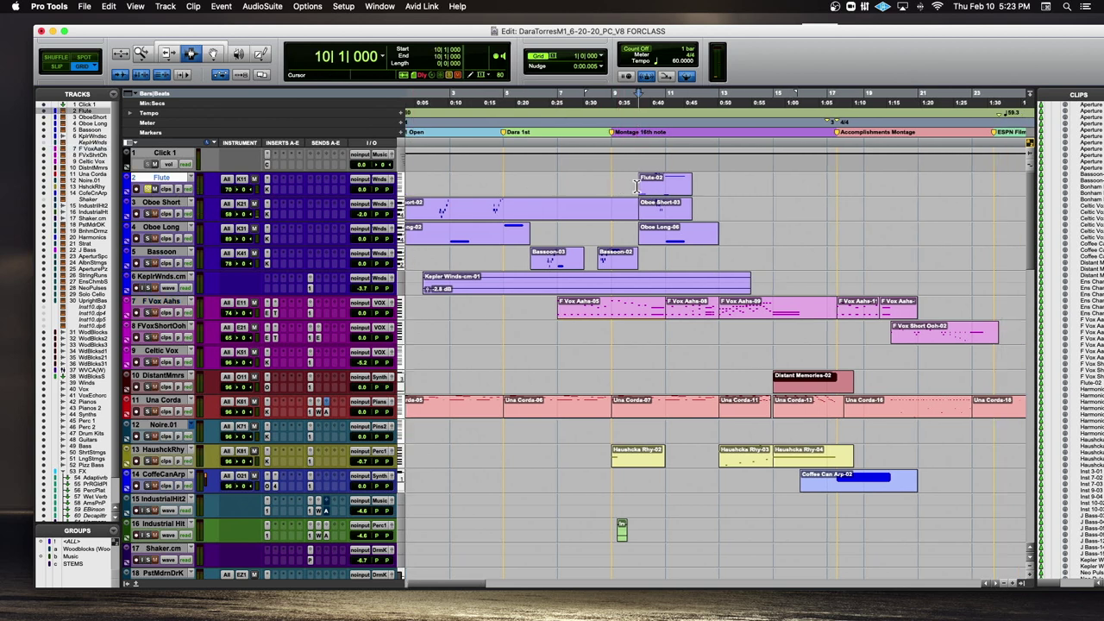
{"action": "key", "text": "space"}
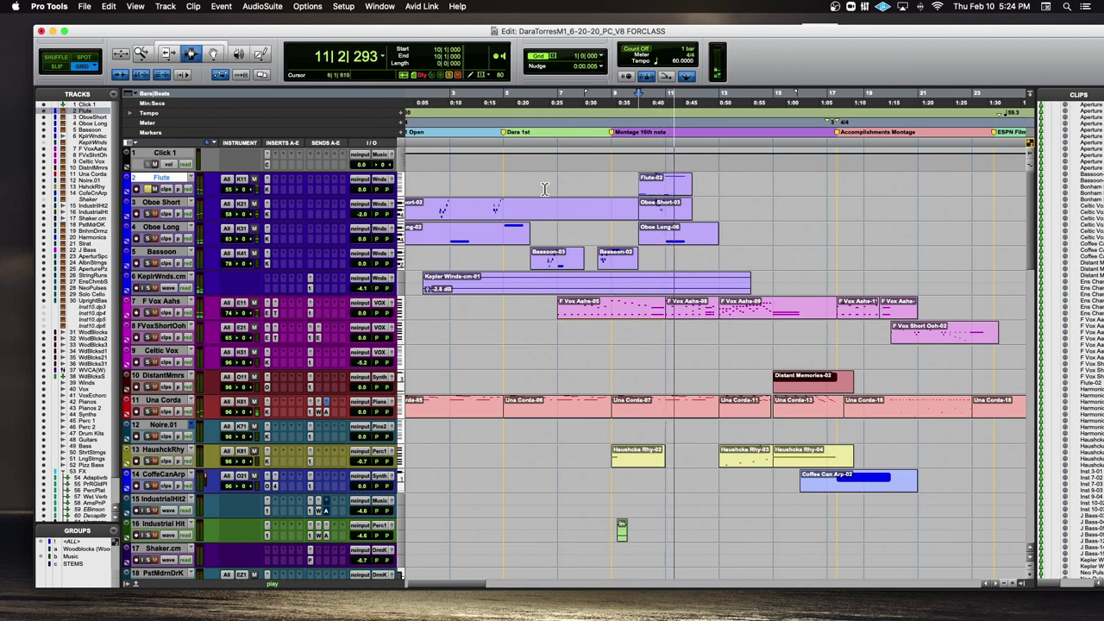
{"action": "key", "text": "space"}
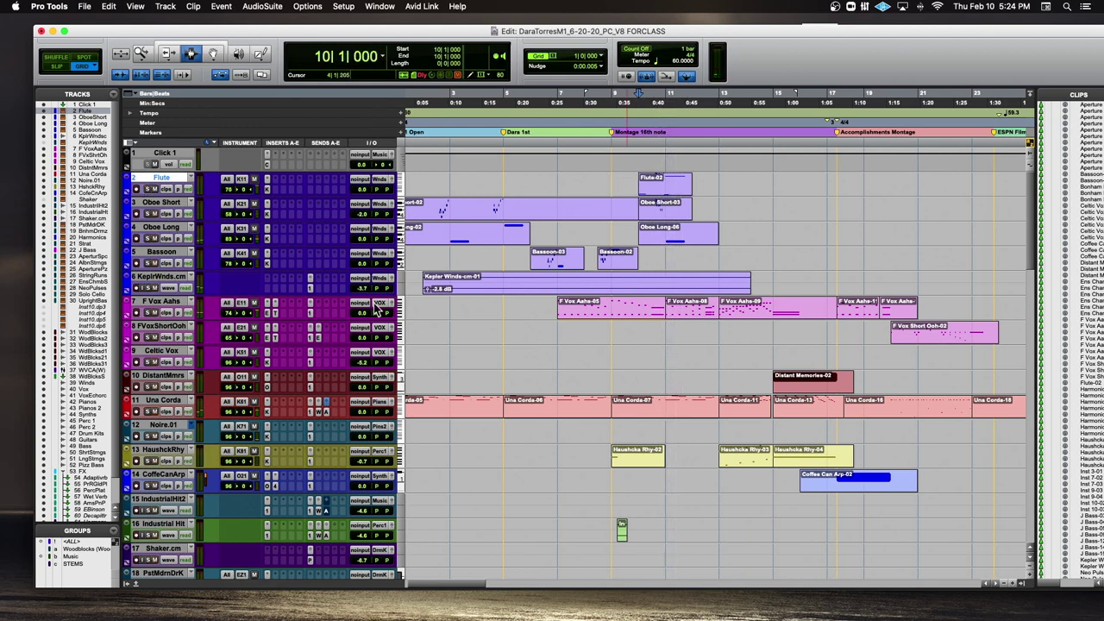
Step: Look over the percussion, string and woodblock clips across the timeline and select the UprightBass clip
{"action": "scroll", "coordinate": [699, 332], "scroll_direction": "down", "scroll_amount": 8}
{"action": "scroll", "coordinate": [700, 332], "scroll_direction": "right", "scroll_amount": 2}
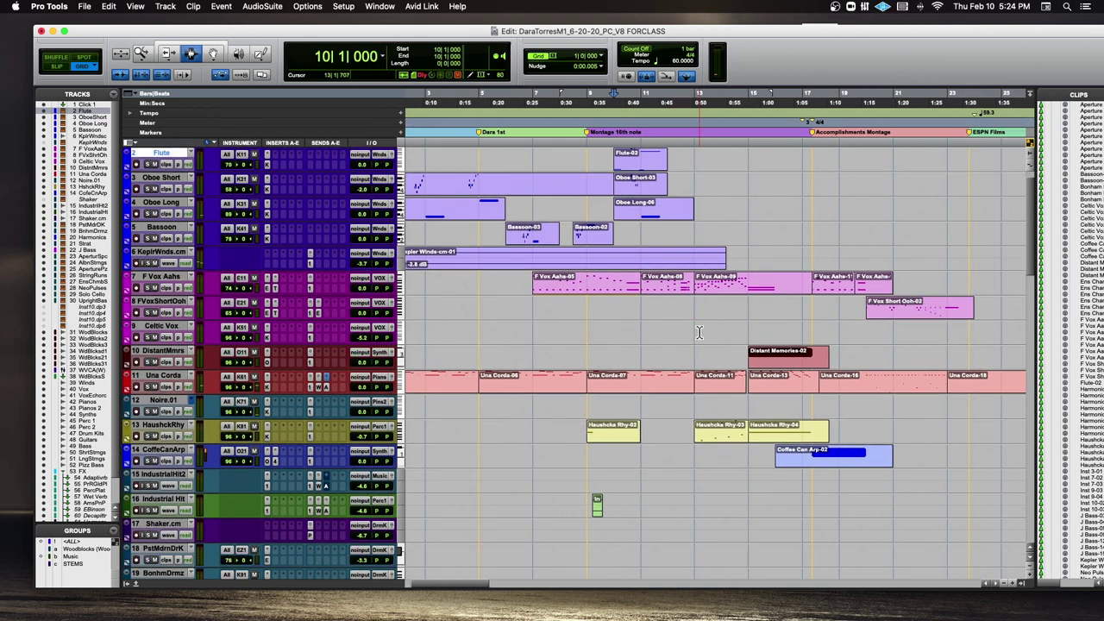
{"action": "scroll", "coordinate": [699, 332], "scroll_direction": "down", "scroll_amount": 1}
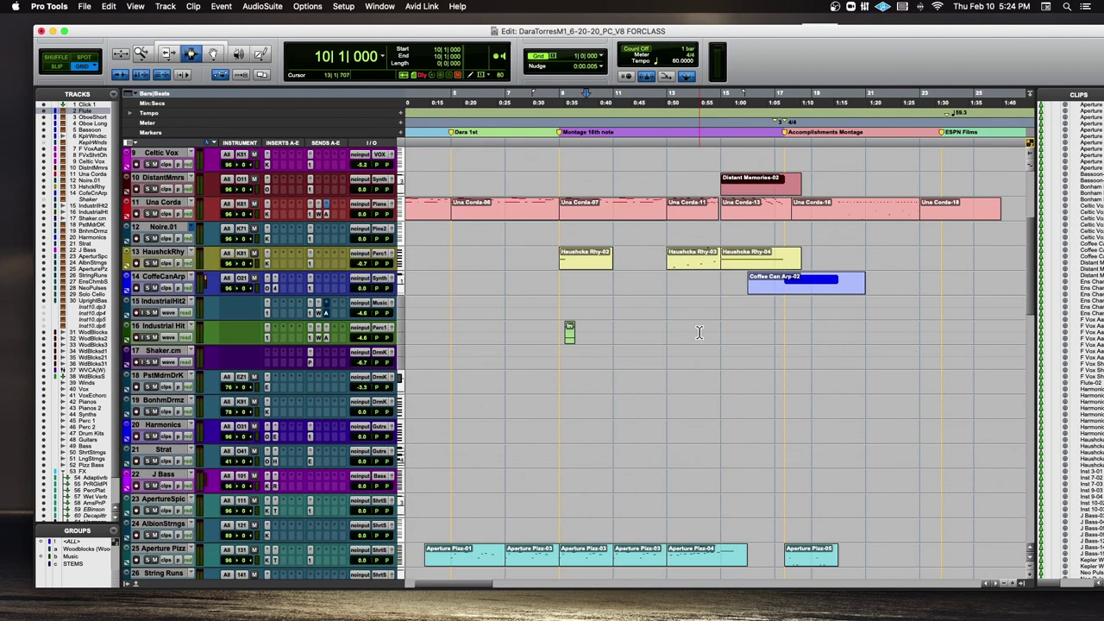
{"action": "scroll", "coordinate": [699, 332], "scroll_direction": "down", "scroll_amount": 13}
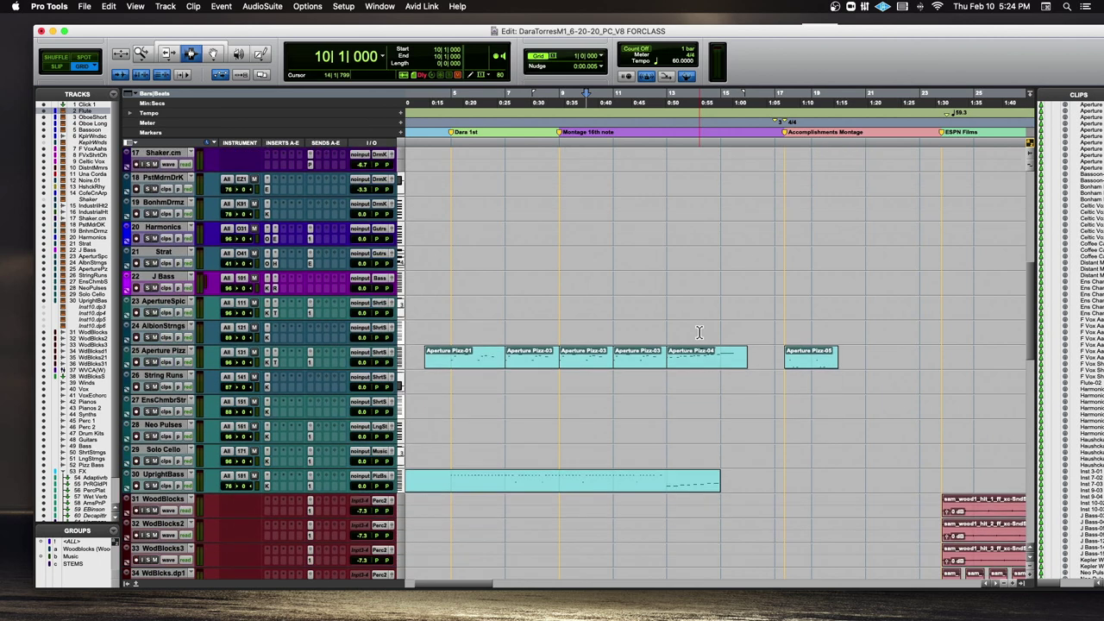
{"action": "scroll", "coordinate": [699, 332], "scroll_direction": "right", "scroll_amount": 10}
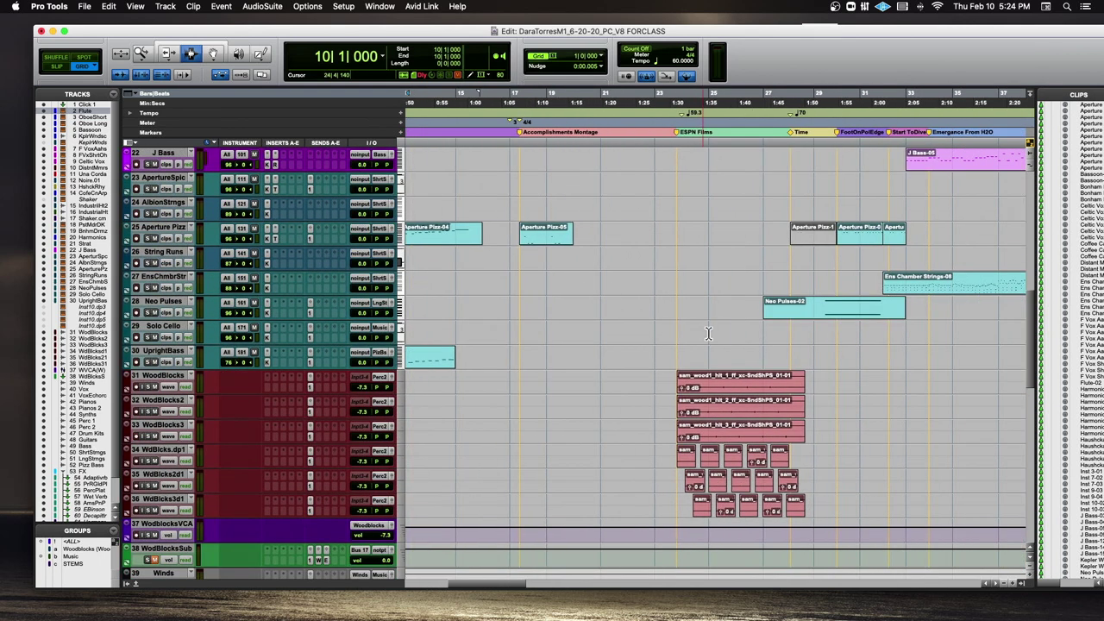
{"action": "left_click", "coordinate": [426, 357]}
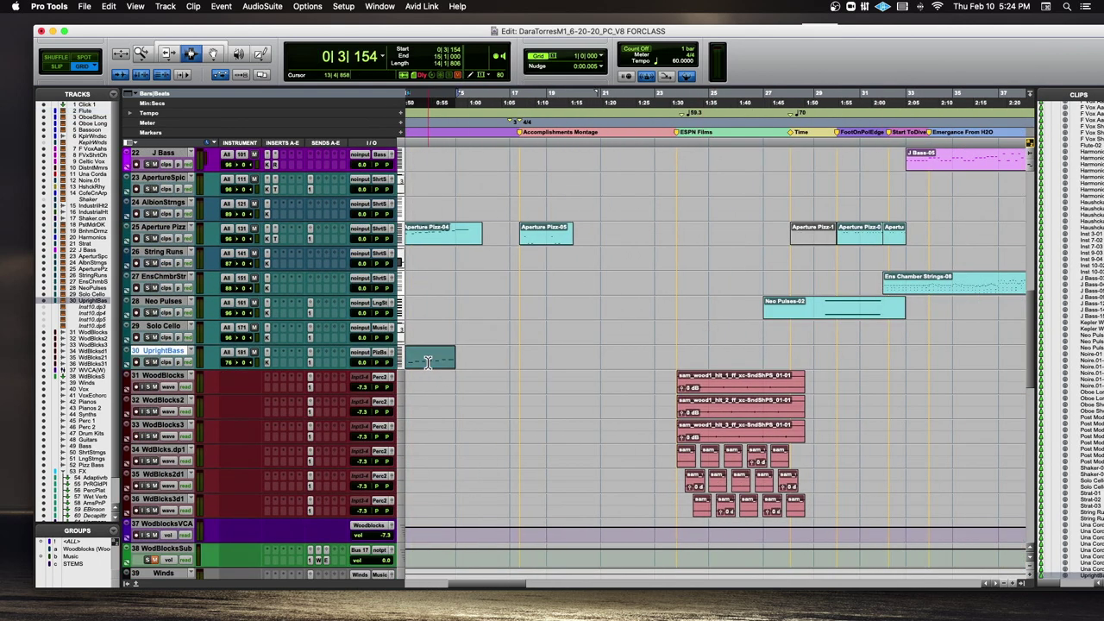
Step: Return to the beginning of the session and select the Kepler Winds-cm-01 clip
{"action": "scroll", "coordinate": [522, 340], "scroll_direction": "up", "scroll_amount": 20}
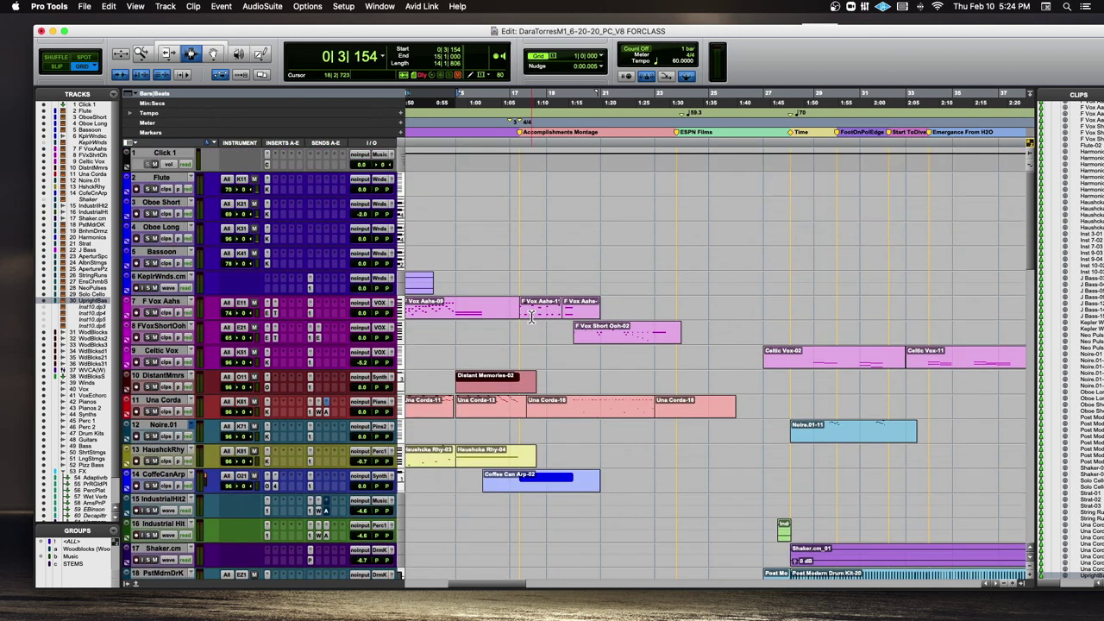
{"action": "scroll", "coordinate": [532, 315], "scroll_direction": "left", "scroll_amount": 12}
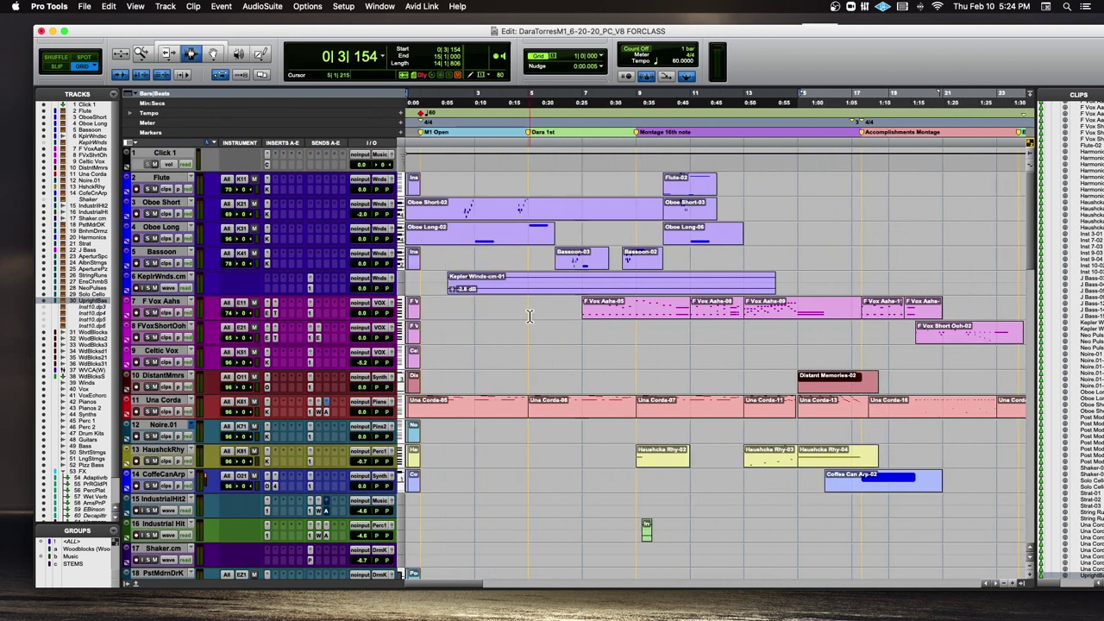
{"action": "left_click", "coordinate": [528, 294]}
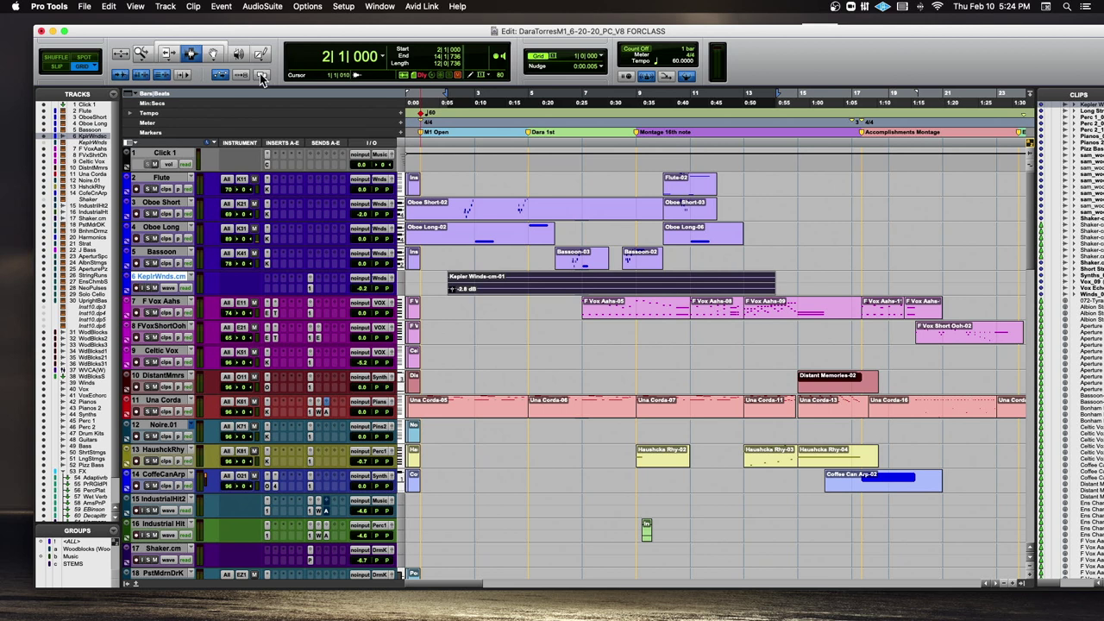
Step: Reposition the Edit window, show the Zoom Controls in its toolbar and enlarge the audio waveform display vertically
{"action": "left_click_drag", "start_coordinate": [1023, 55], "coordinate": [959, 33]}
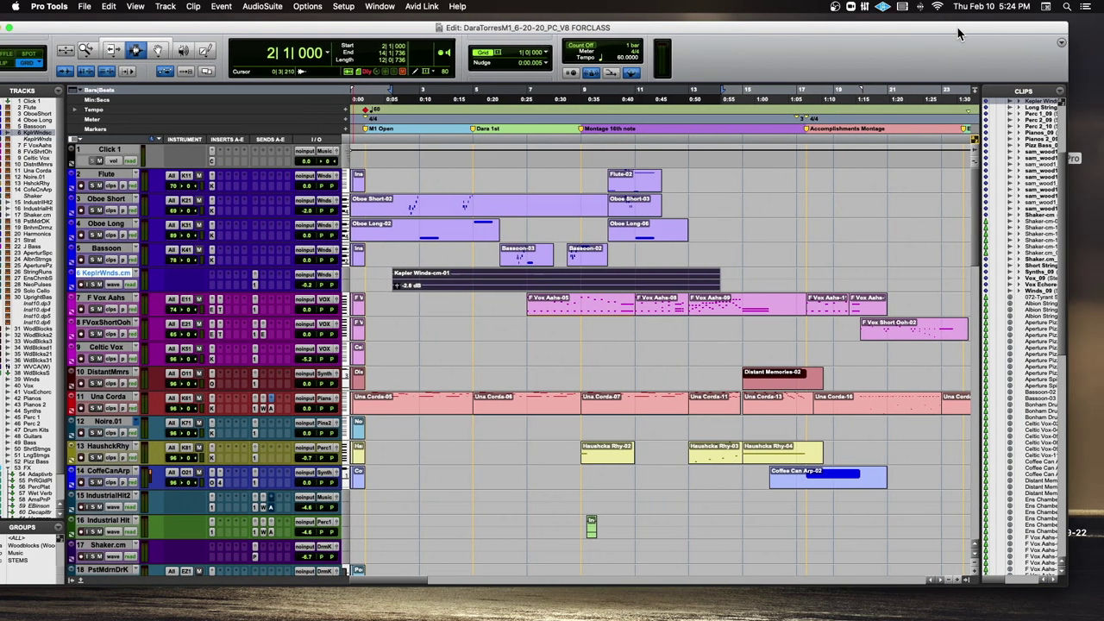
{"action": "left_click", "coordinate": [1062, 42]}
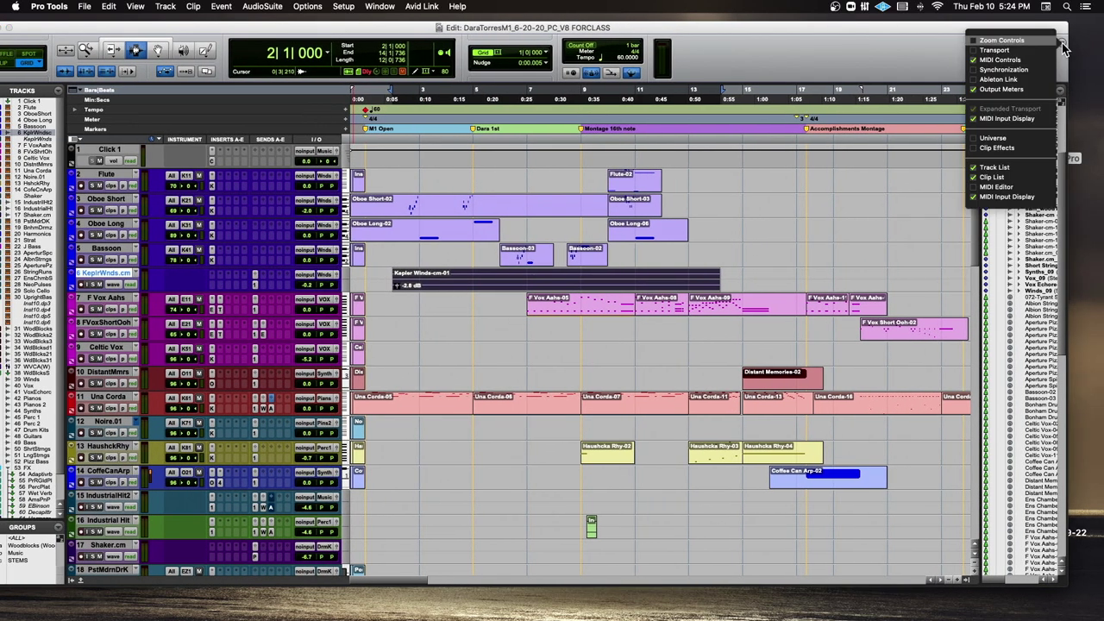
{"action": "left_click", "coordinate": [983, 41]}
{"action": "left_click", "coordinate": [76, 50]}
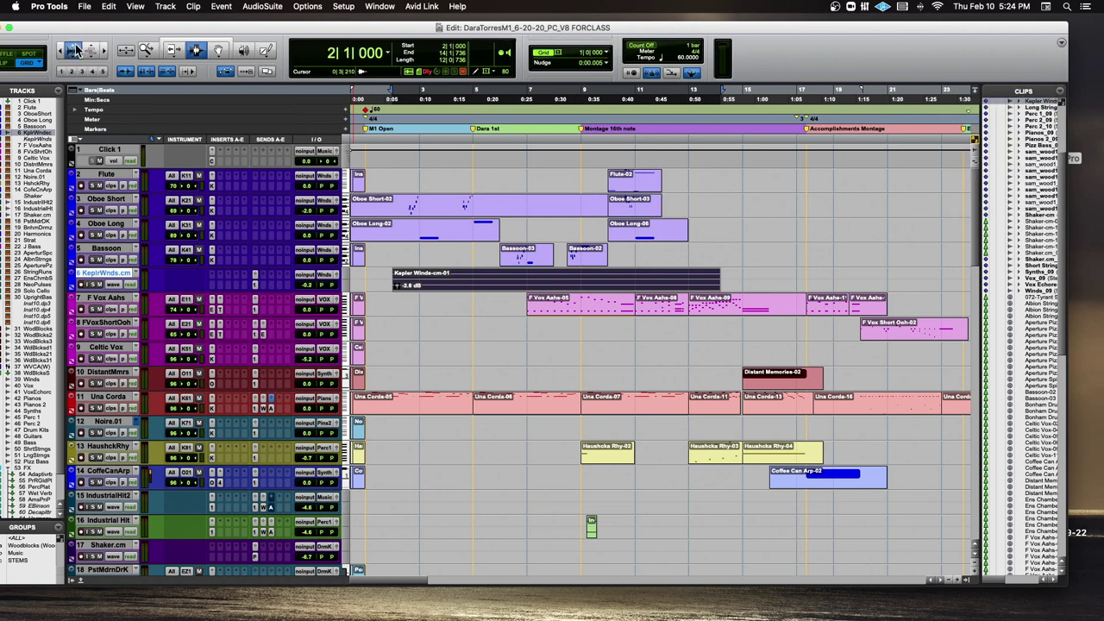
Step: Remove the Zoom Controls from the Edit window toolbar
{"action": "left_click", "coordinate": [1063, 42]}
{"action": "left_click", "coordinate": [975, 39]}
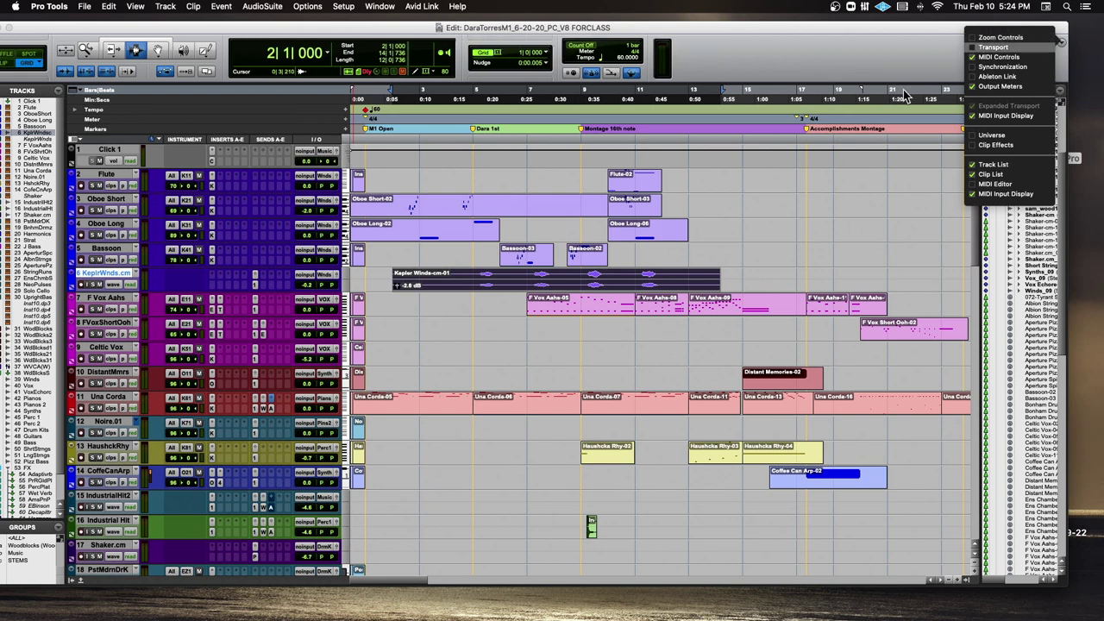
{"action": "left_click", "coordinate": [506, 278]}
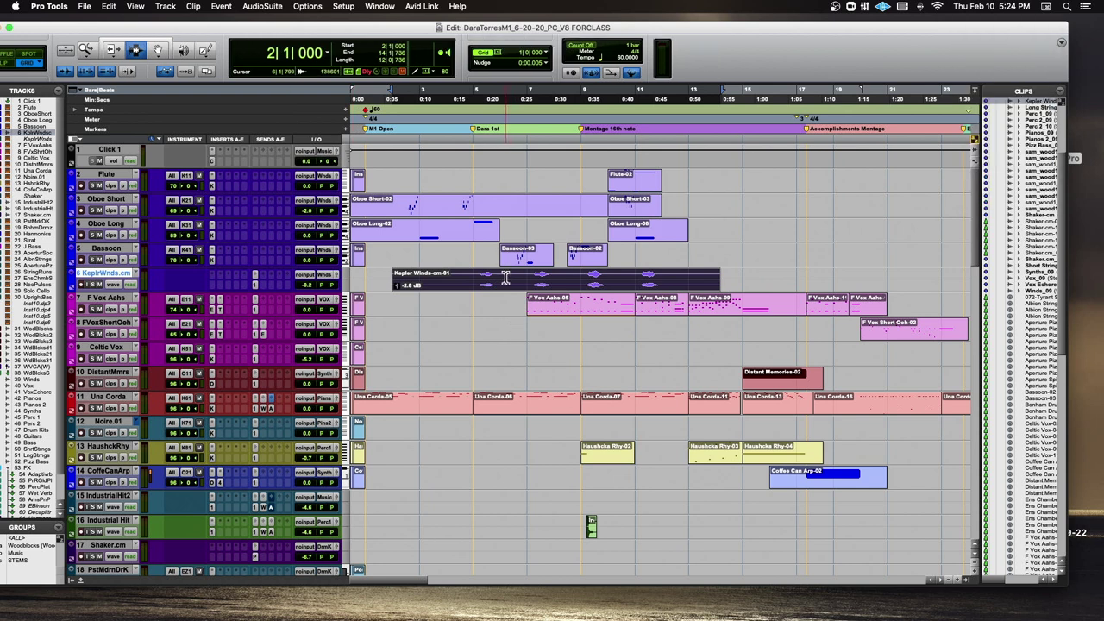
Step: Increase the KeplrWnds.cm track height, place the cursor at bar 5 and zoom in on the first waveform swell
{"action": "left_click_drag", "start_coordinate": [107, 291], "coordinate": [122, 428]}
{"action": "left_click", "coordinate": [482, 306]}
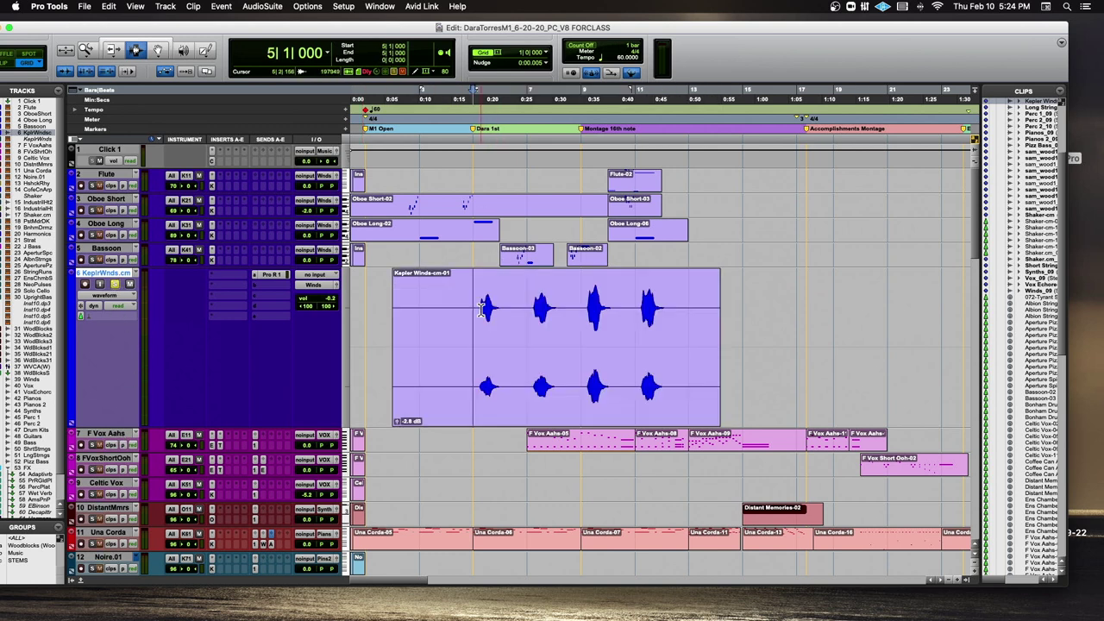
{"action": "key", "text": "super+bracketright"}
{"action": "key", "text": "super+bracketright"}
{"action": "key", "text": "super+bracketright"}
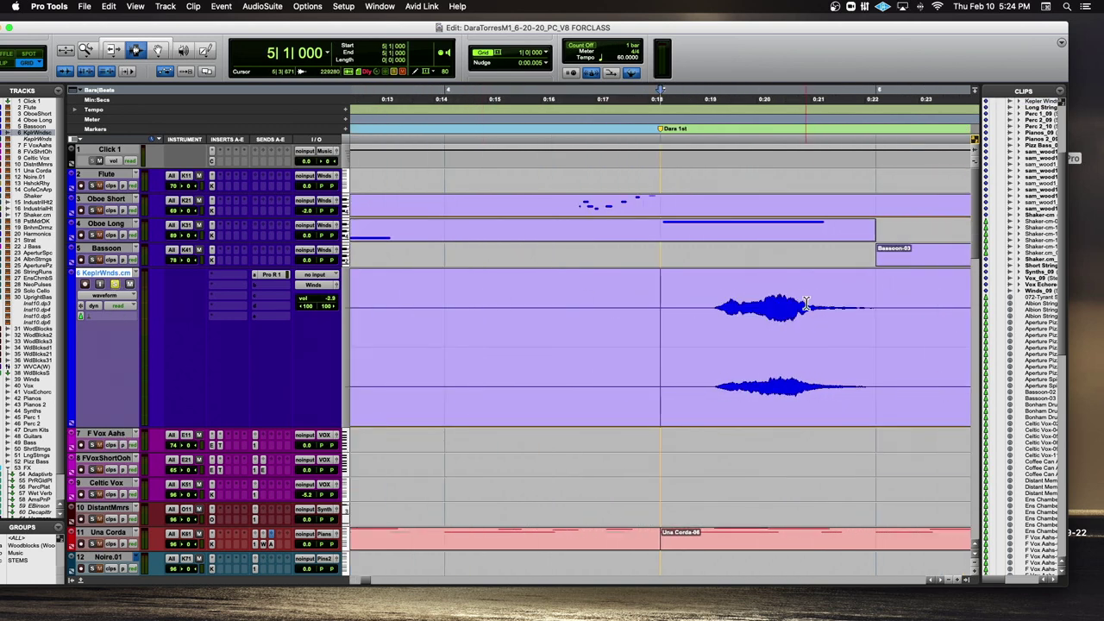
Step: Select the first swell from bar 5 to bar 6 on the KeplrWnds.cm track, and select the whole Kepler Winds-cm-01 clip
{"action": "left_click_drag", "start_coordinate": [672, 309], "coordinate": [918, 321]}
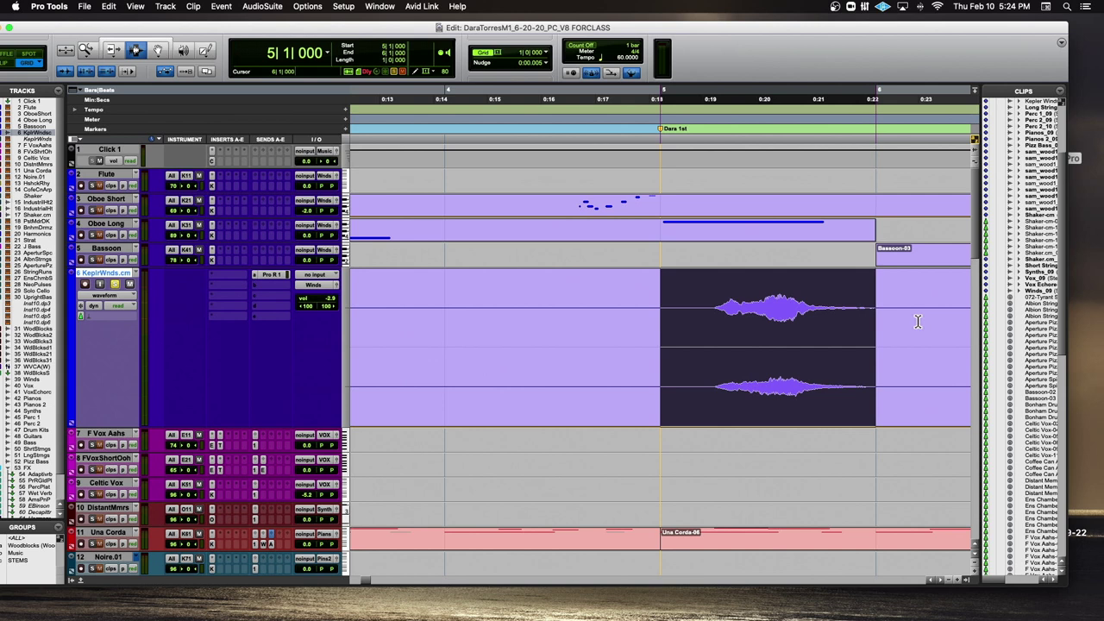
{"action": "left_click", "coordinate": [577, 291]}
{"action": "key", "text": "super+bracketleft"}
{"action": "key", "text": "super+bracketleft"}
{"action": "key", "text": "super+bracketleft"}
{"action": "double_click", "coordinate": [582, 297]}
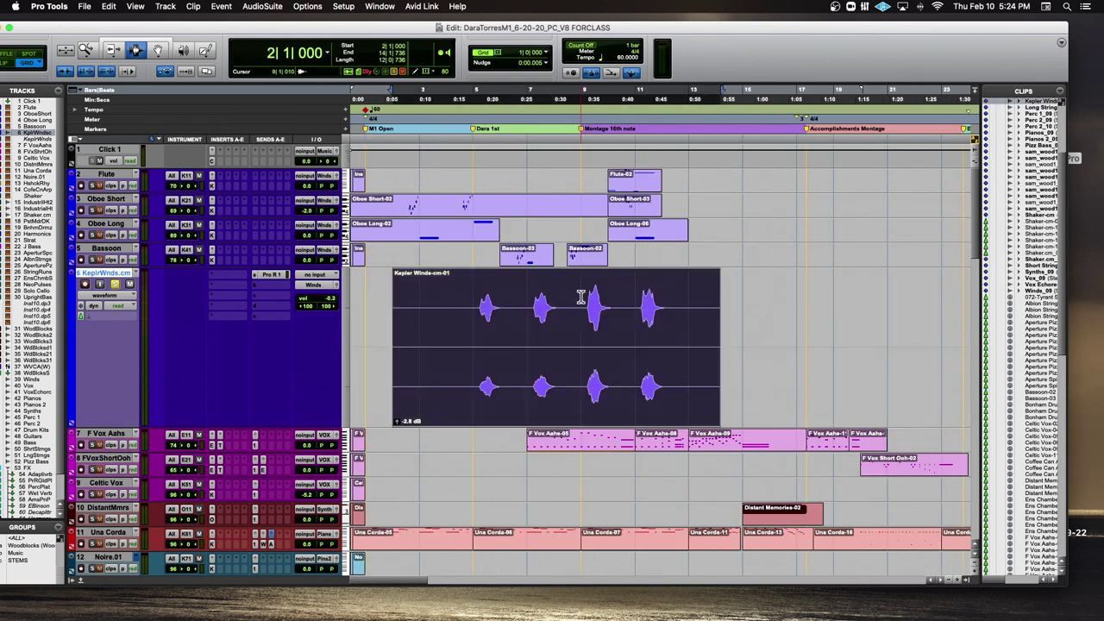
Step: Place the cursor at bar 5 on the KeplrWnds.cm track and zoom in on the first swell down to its individual waveform cycles
{"action": "left_click", "coordinate": [475, 306]}
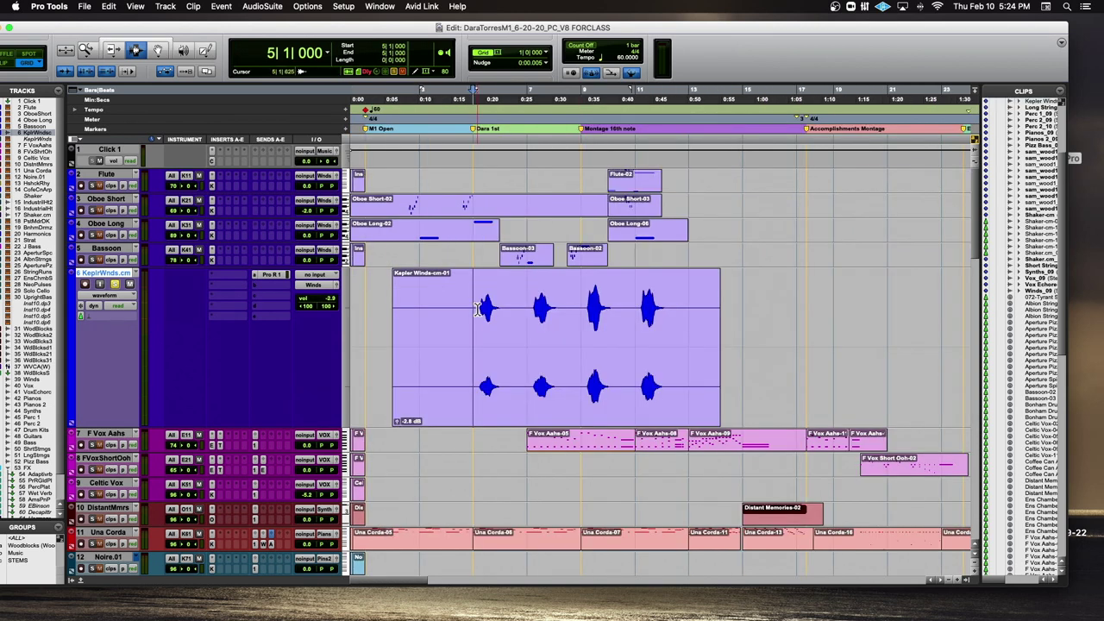
{"action": "key", "text": "super+bracketright"}
{"action": "key", "text": "super+bracketright"}
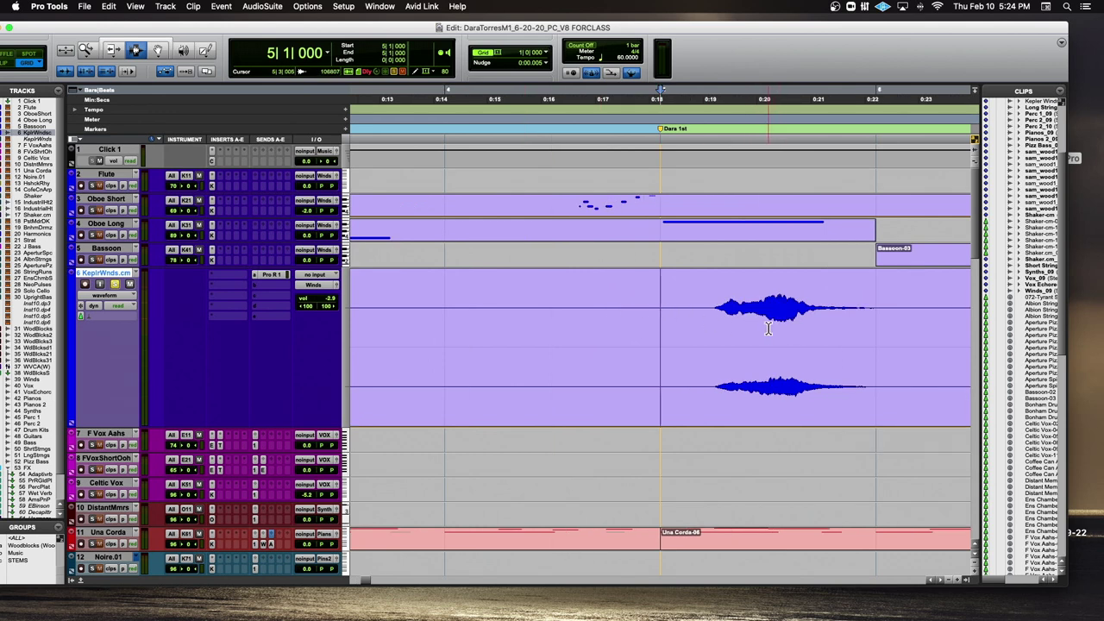
{"action": "key", "text": "super+bracketright"}
{"action": "key", "text": "super+bracketright"}
{"action": "key", "text": "super+bracketright"}
{"action": "key", "text": "super+bracketright"}
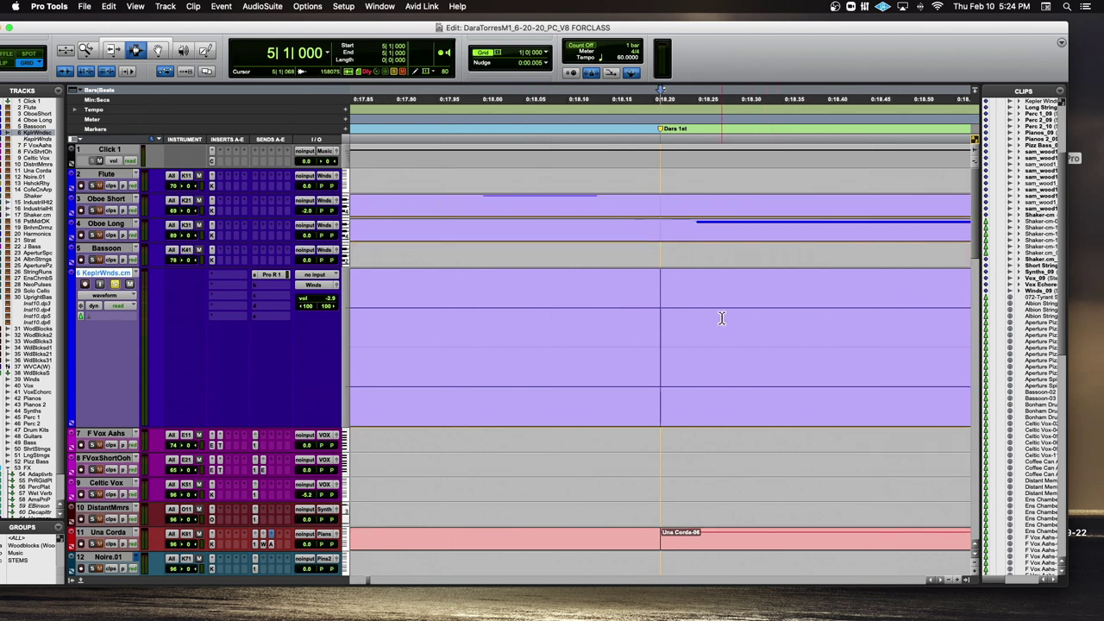
{"action": "key", "text": "super+bracketright"}
{"action": "key", "text": "super+bracketright"}
{"action": "key", "text": "super+bracketright"}
{"action": "key", "text": "super+bracketright"}
{"action": "key", "text": "super+bracketright"}
{"action": "key", "text": "super+bracketright"}
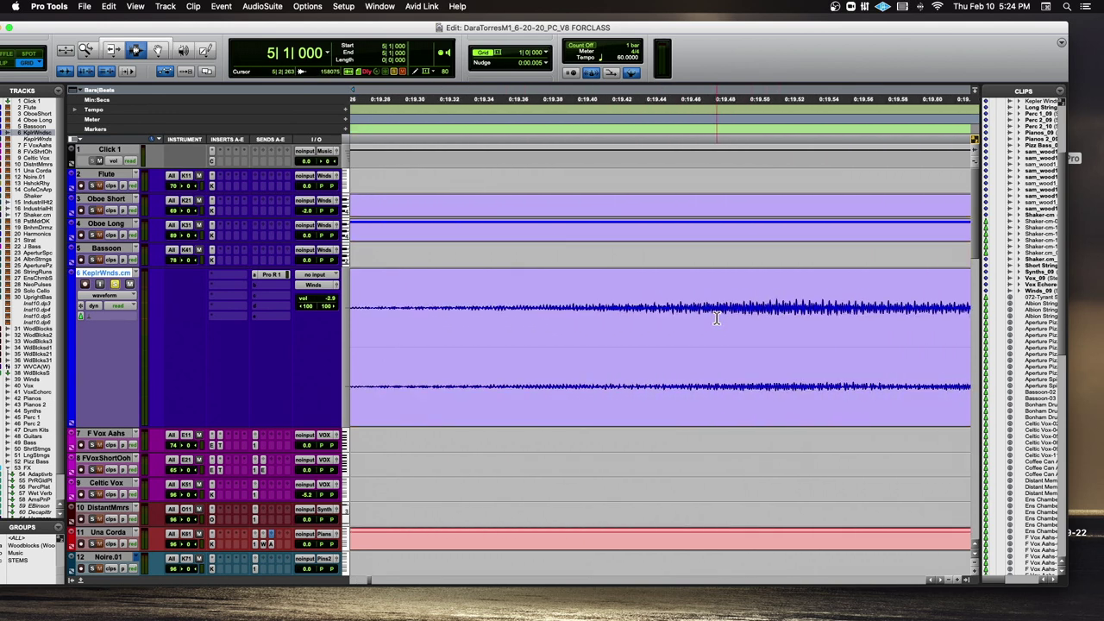
{"action": "key", "text": "super+bracketleft"}
{"action": "key", "text": "super+bracketleft"}
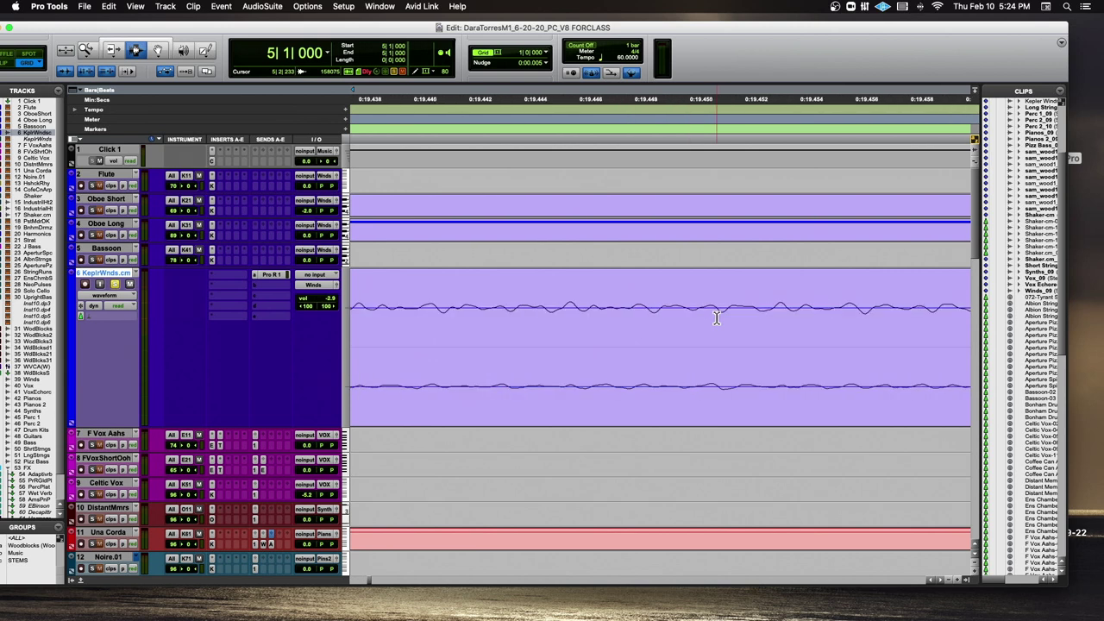
{"action": "key", "text": "super+bracketright"}
{"action": "key", "text": "super+bracketleft"}
{"action": "key", "text": "super+bracketleft"}
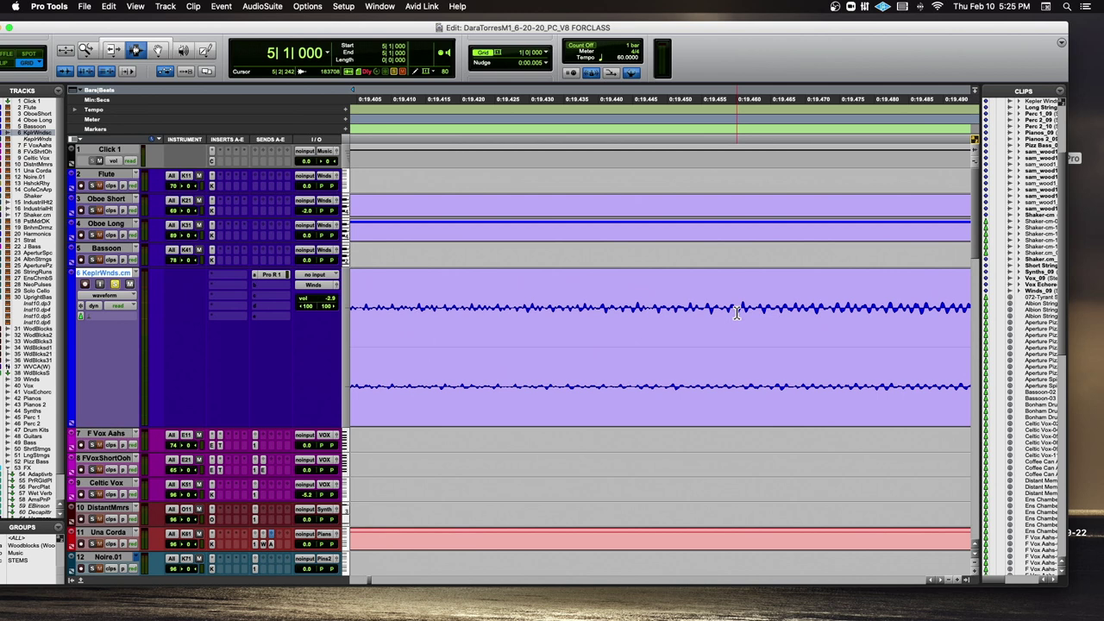
Step: Zoom back out until the entire first swell between bars 5 and 6 is in view
{"action": "key", "text": "super+bracketleft"}
{"action": "key", "text": "super+bracketleft"}
{"action": "key", "text": "super+bracketleft"}
{"action": "key", "text": "super+bracketleft"}
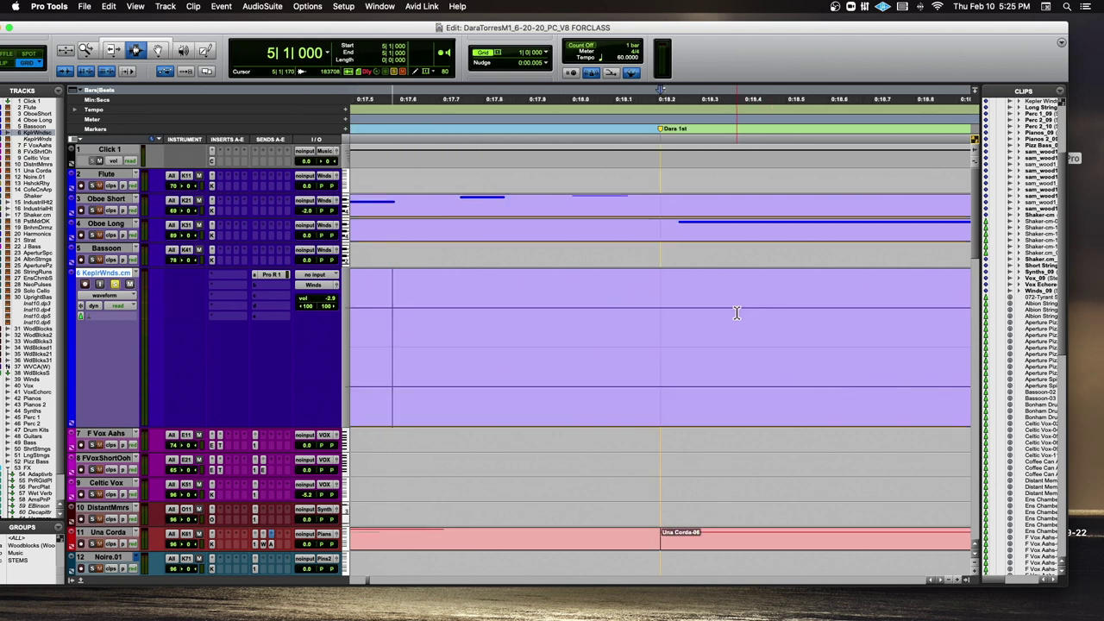
{"action": "key", "text": "super+bracketleft"}
{"action": "key", "text": "super+bracketleft"}
{"action": "key", "text": "super+bracketleft"}
{"action": "key", "text": "super+bracketleft"}
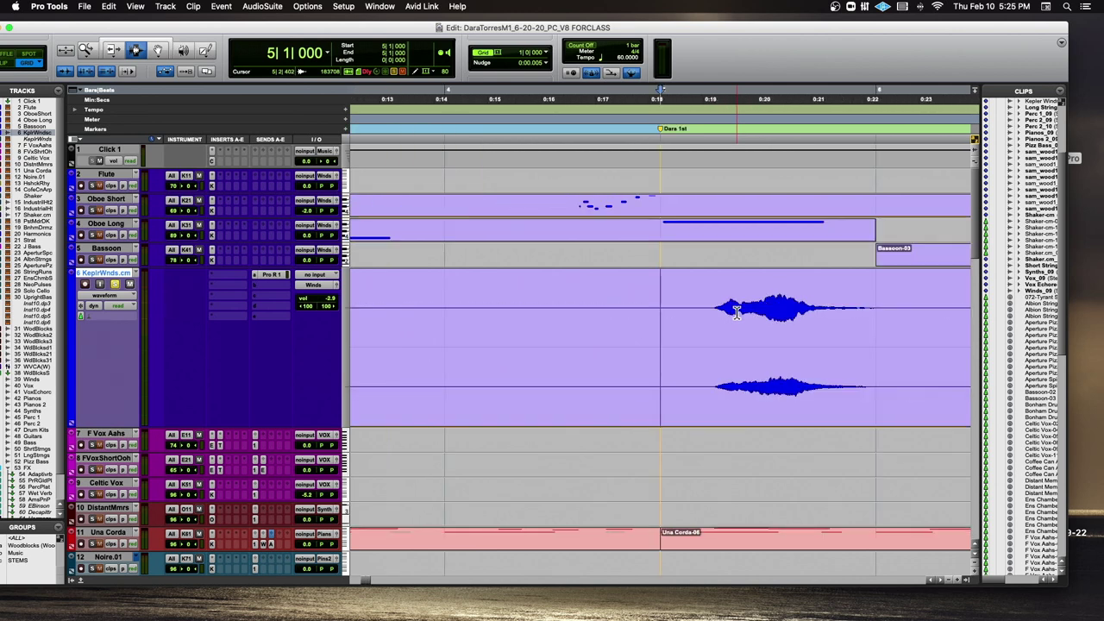
Step: Reposition the Edit window, switch to Slip mode and place the cursor off the grid at the start of the first swell
{"action": "left_click_drag", "start_coordinate": [26, 30], "coordinate": [81, 31]}
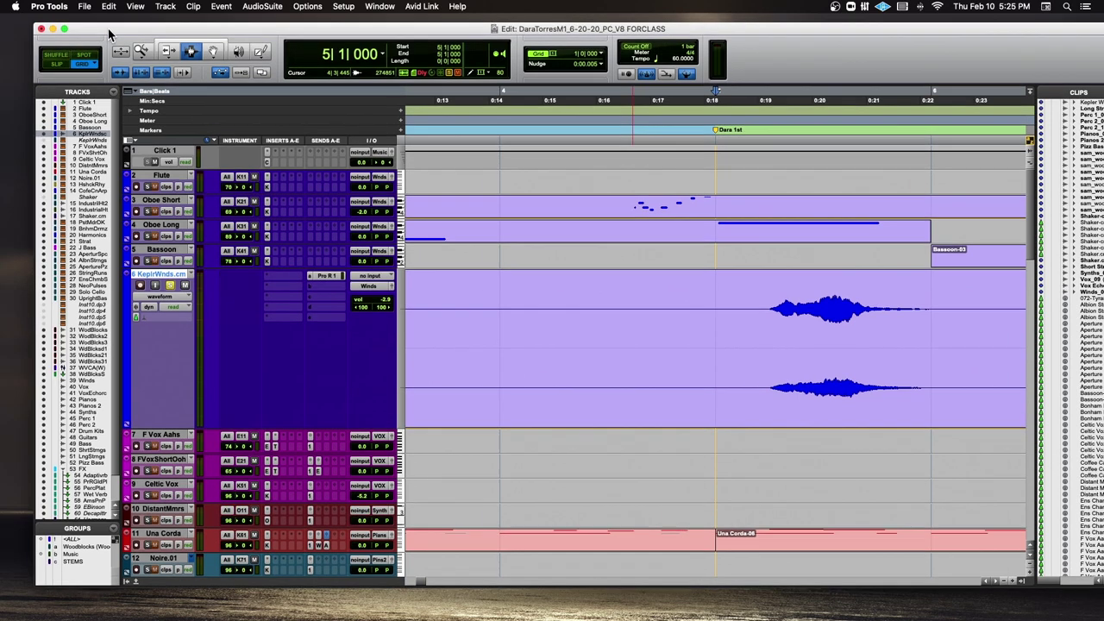
{"action": "left_click", "coordinate": [57, 65]}
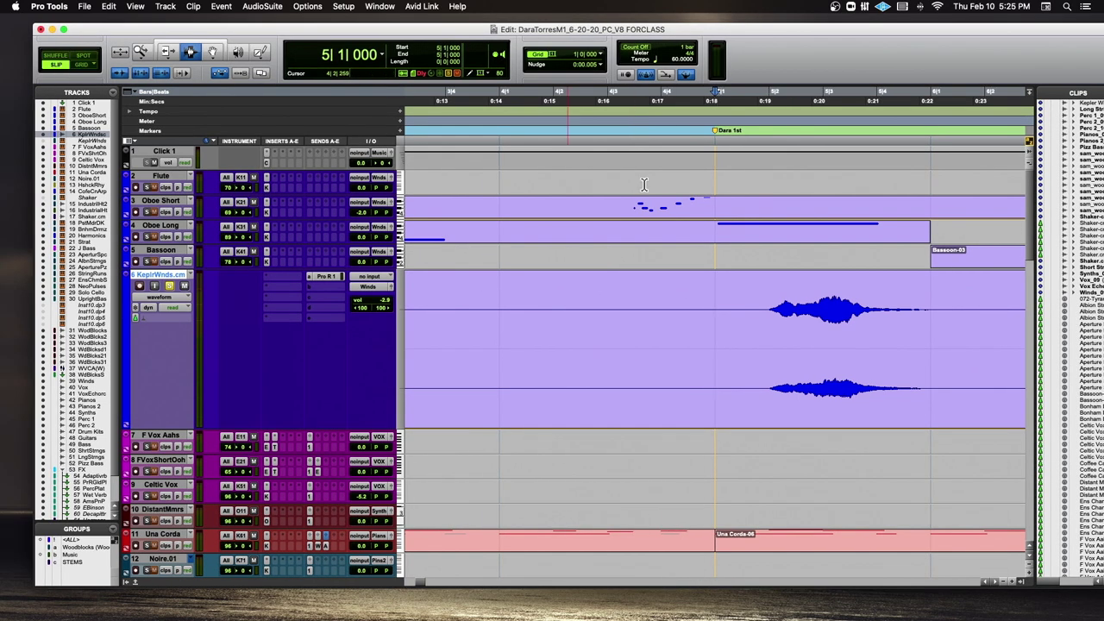
{"action": "left_click", "coordinate": [772, 311]}
{"action": "key", "text": "super+bracketleft"}
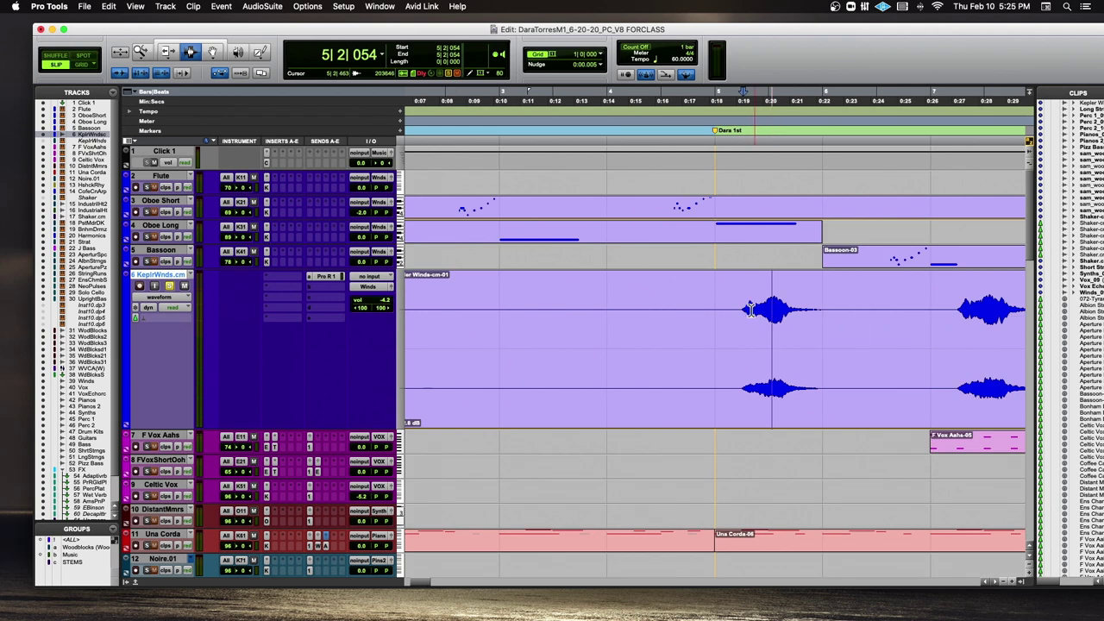
Step: Select the first swell freehand and play it, and audition the swells beginning in bars 7 and 9
{"action": "left_click_drag", "start_coordinate": [729, 308], "coordinate": [835, 309]}
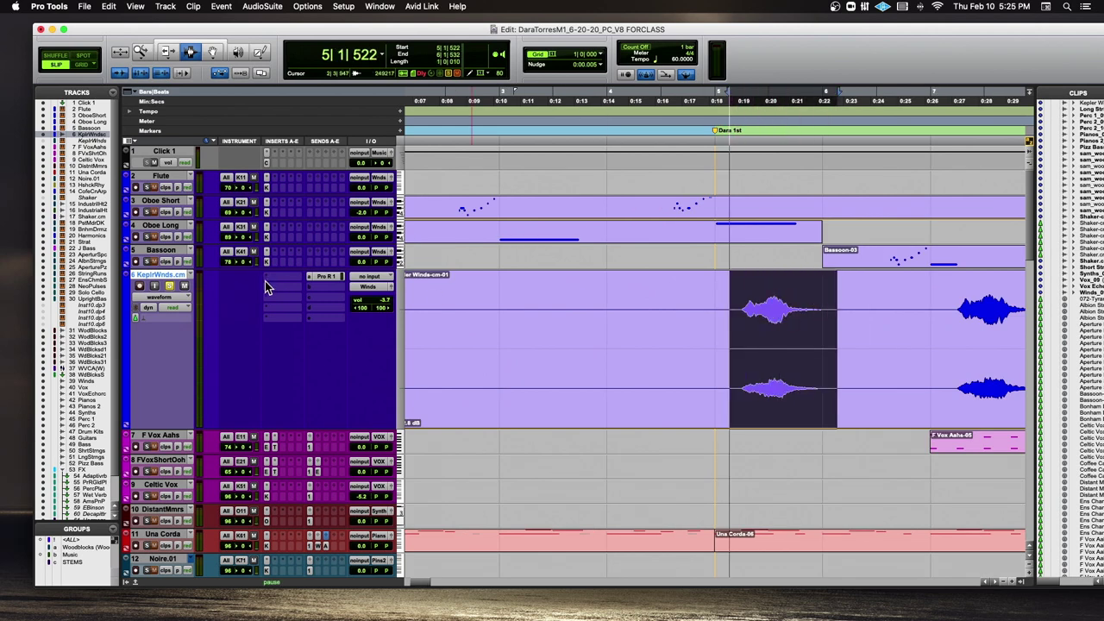
{"action": "key", "text": "space"}
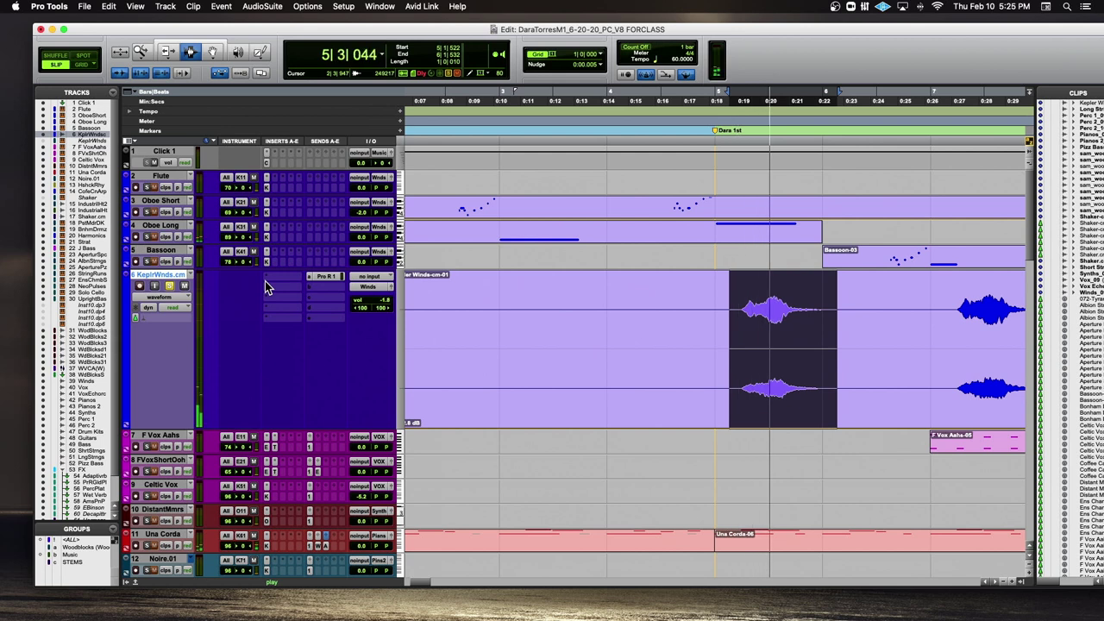
{"action": "left_click", "coordinate": [954, 323]}
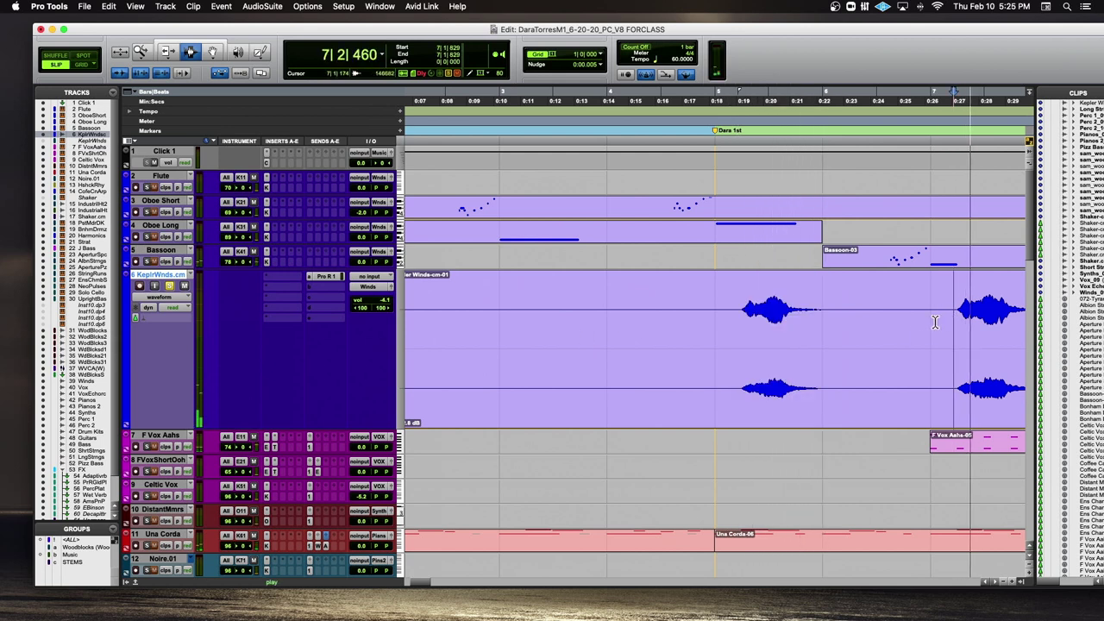
{"action": "key", "text": "space"}
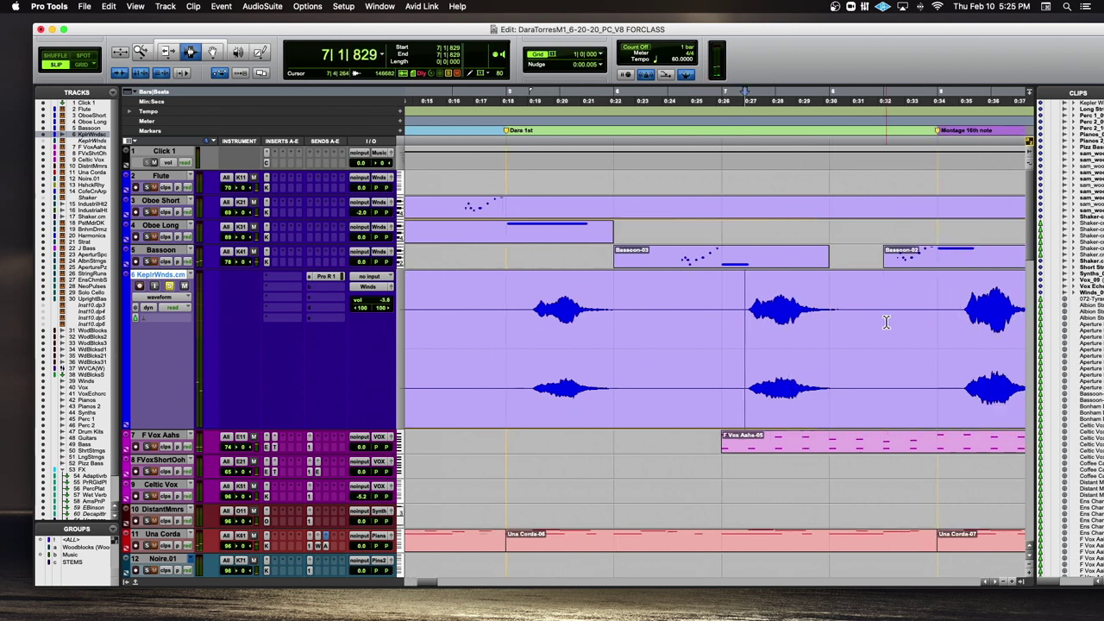
{"action": "left_click", "coordinate": [782, 314]}
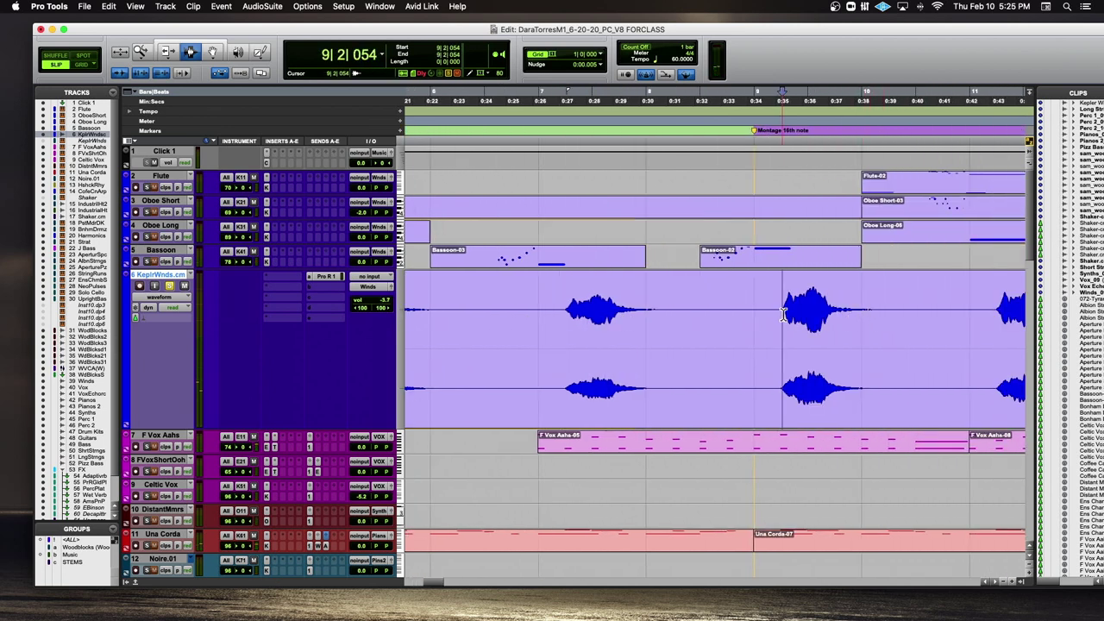
{"action": "key", "text": "space"}
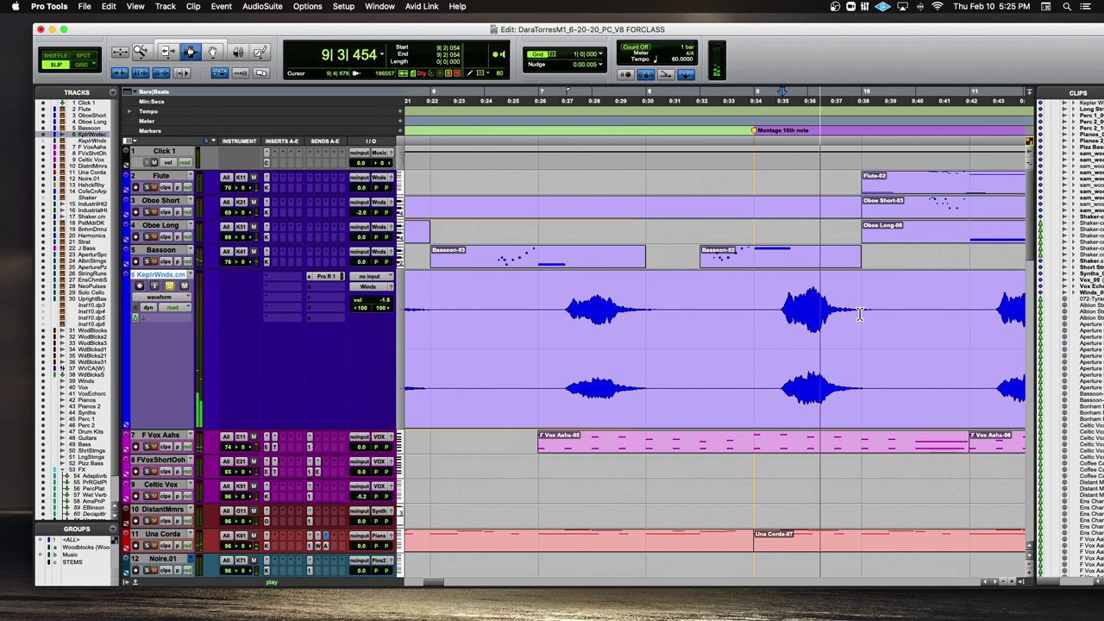
{"action": "key", "text": "space"}
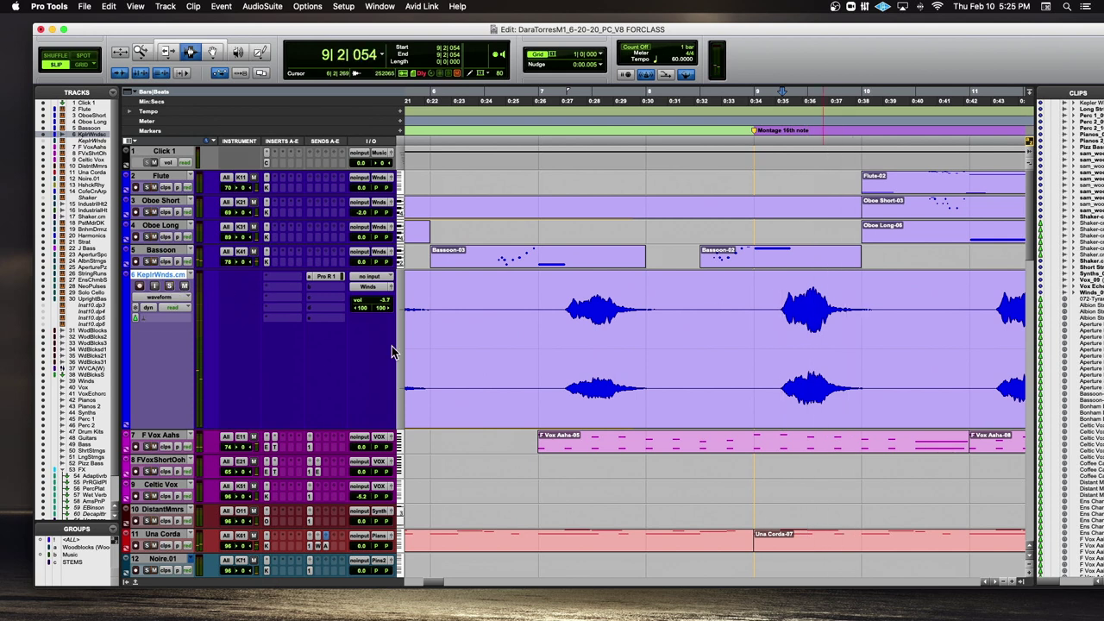
Step: Bring the woodblock tracks into view and zoom out to show their clips across the session
{"action": "scroll", "coordinate": [412, 350], "scroll_direction": "down", "scroll_amount": 10}
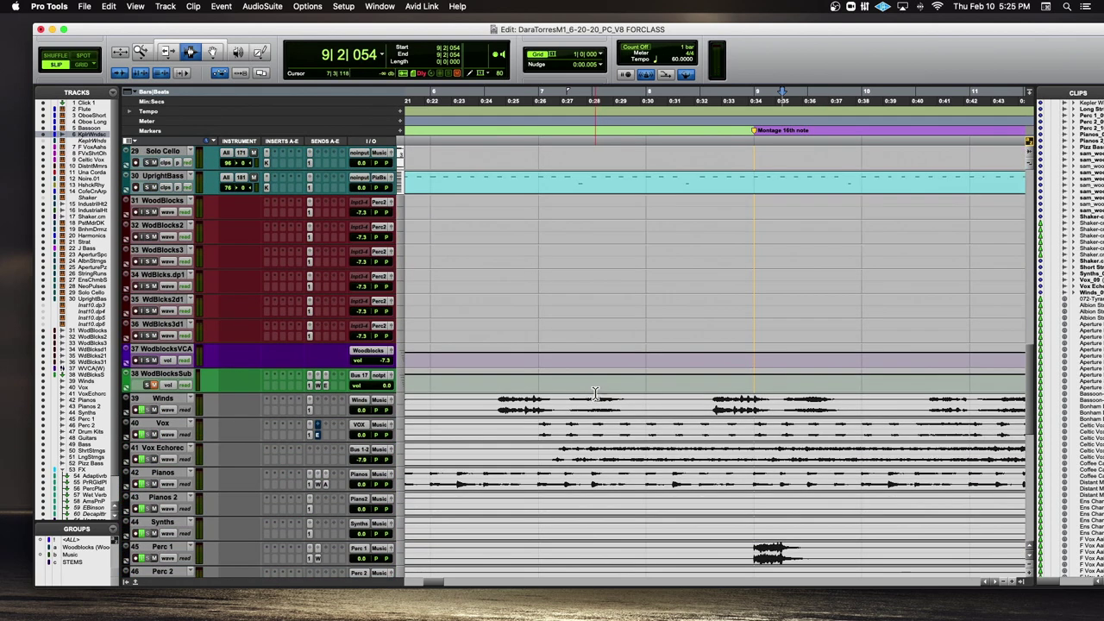
{"action": "scroll", "coordinate": [595, 394], "scroll_direction": "right", "scroll_amount": 10}
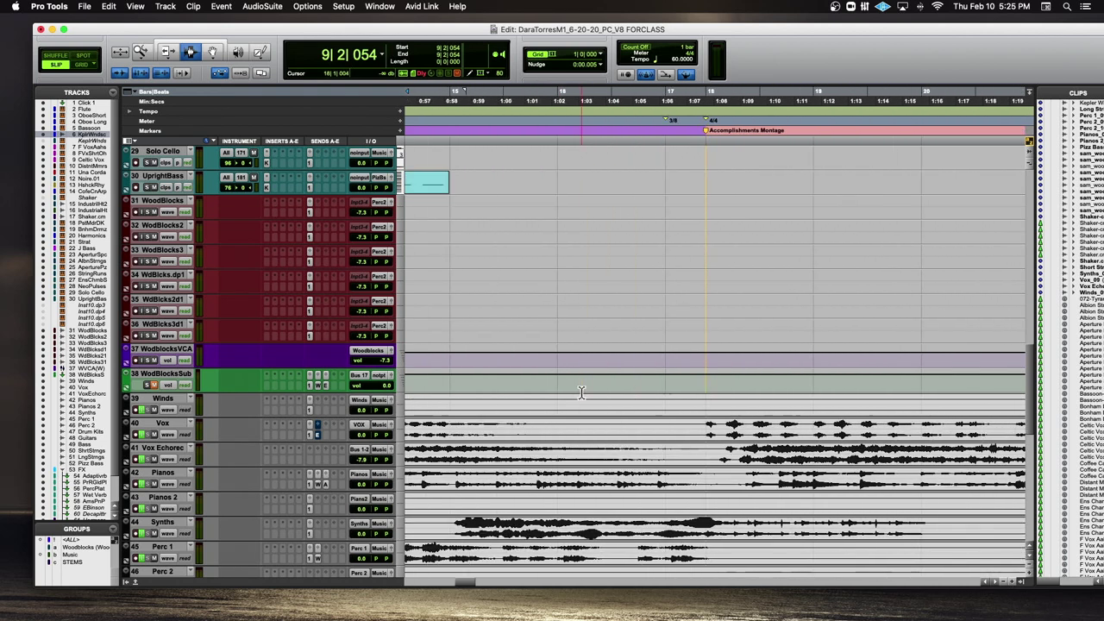
{"action": "scroll", "coordinate": [581, 392], "scroll_direction": "left", "scroll_amount": 2}
{"action": "key", "text": "r"}
{"action": "key", "text": "r"}
{"action": "key", "text": "r"}
{"action": "key", "text": "r"}
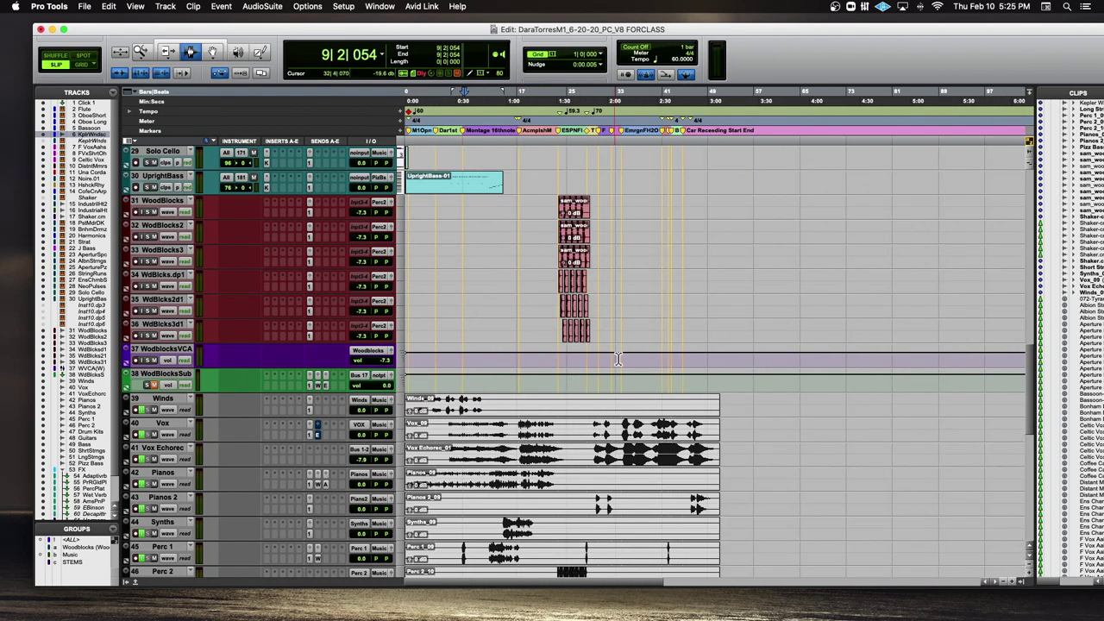
Step: Make a short selection at the start of the WdBlcks.dp1 clips and zoom in on the first woodblock hits
{"action": "left_click_drag", "start_coordinate": [562, 284], "coordinate": [558, 283]}
{"action": "key", "text": "t"}
{"action": "key", "text": "t"}
{"action": "key", "text": "t"}
{"action": "key", "text": "t"}
{"action": "key", "text": "t"}
{"action": "key", "text": "t"}
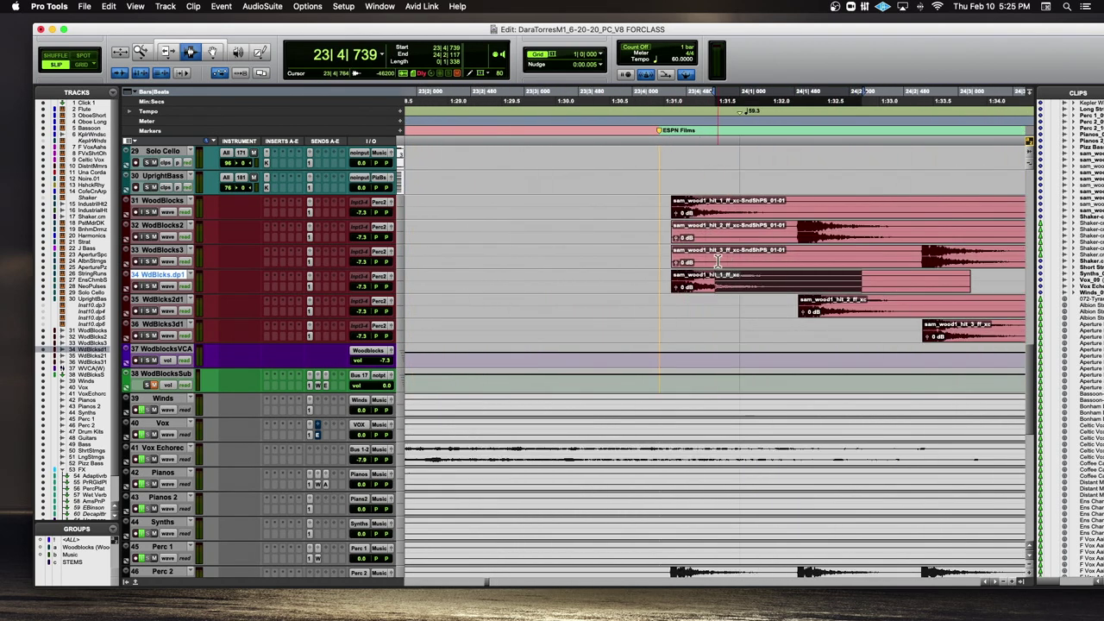
Step: Audition the soloed WoodBlocks track from the ESPN Films marker and from bar 24, zooming out to show more hits
{"action": "left_click", "coordinate": [659, 212]}
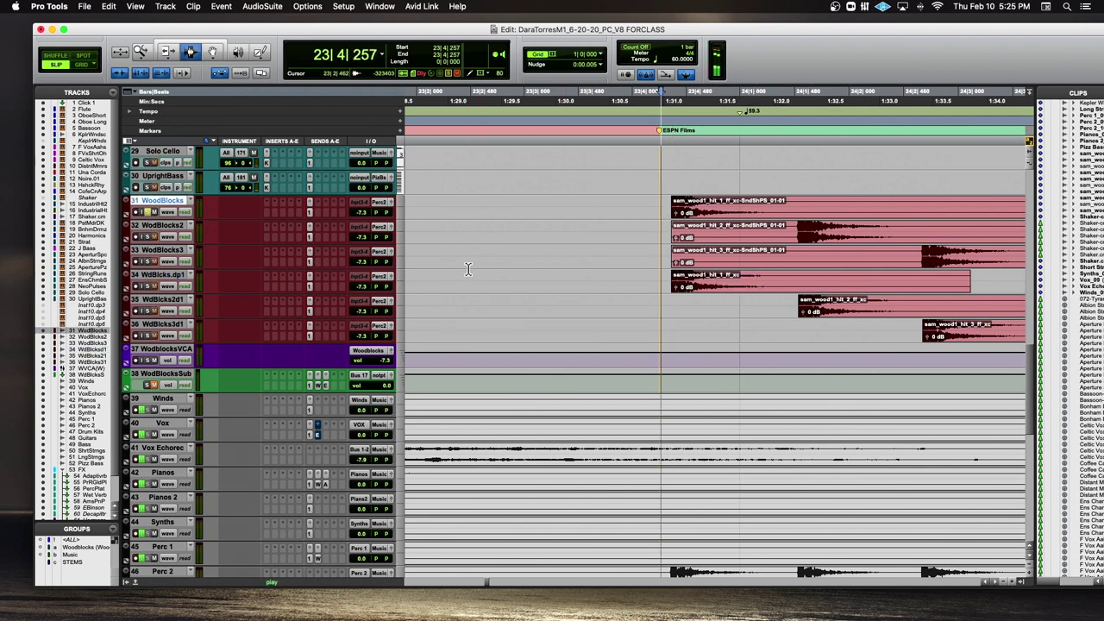
{"action": "key", "text": "space"}
{"action": "key", "text": "space"}
{"action": "key", "text": "r"}
{"action": "key", "text": "r"}
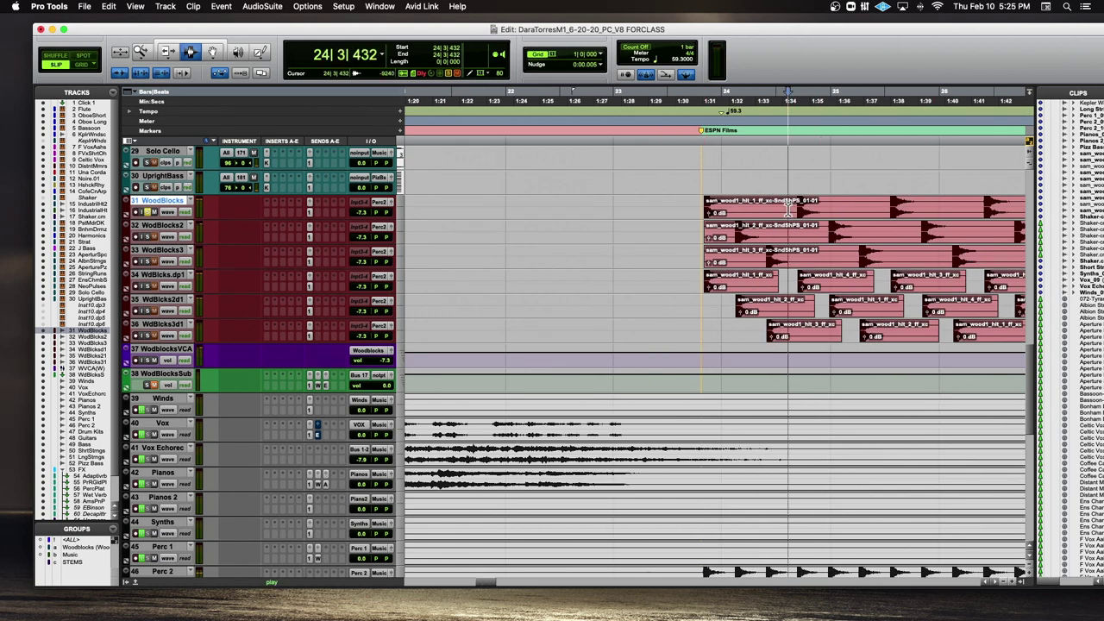
{"action": "key", "text": "space"}
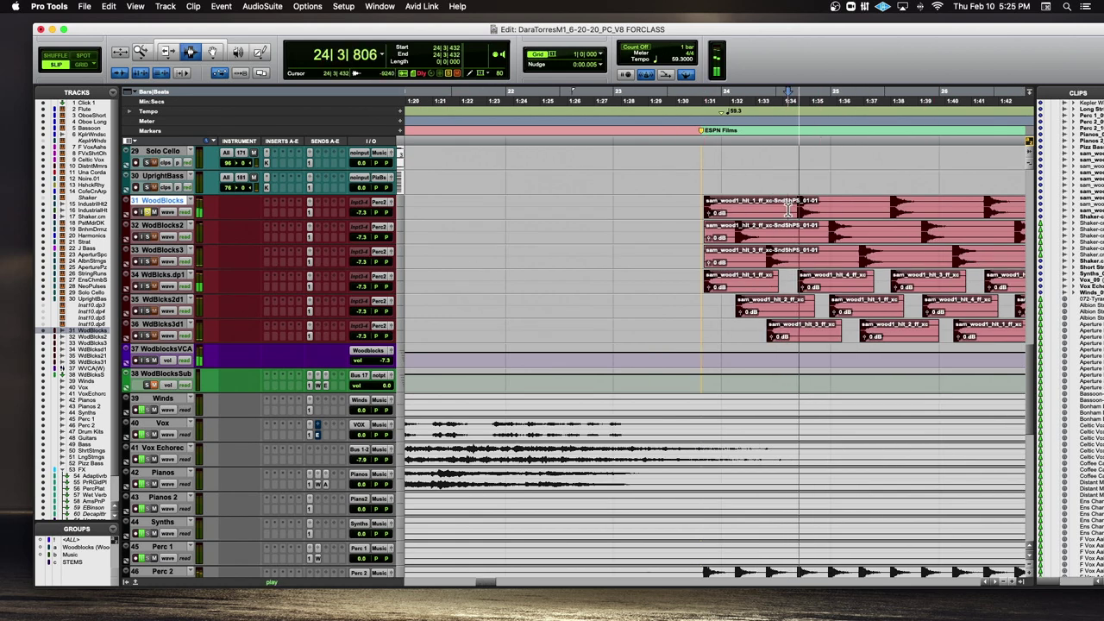
{"action": "left_click", "coordinate": [145, 237]}
{"action": "left_click", "coordinate": [642, 270]}
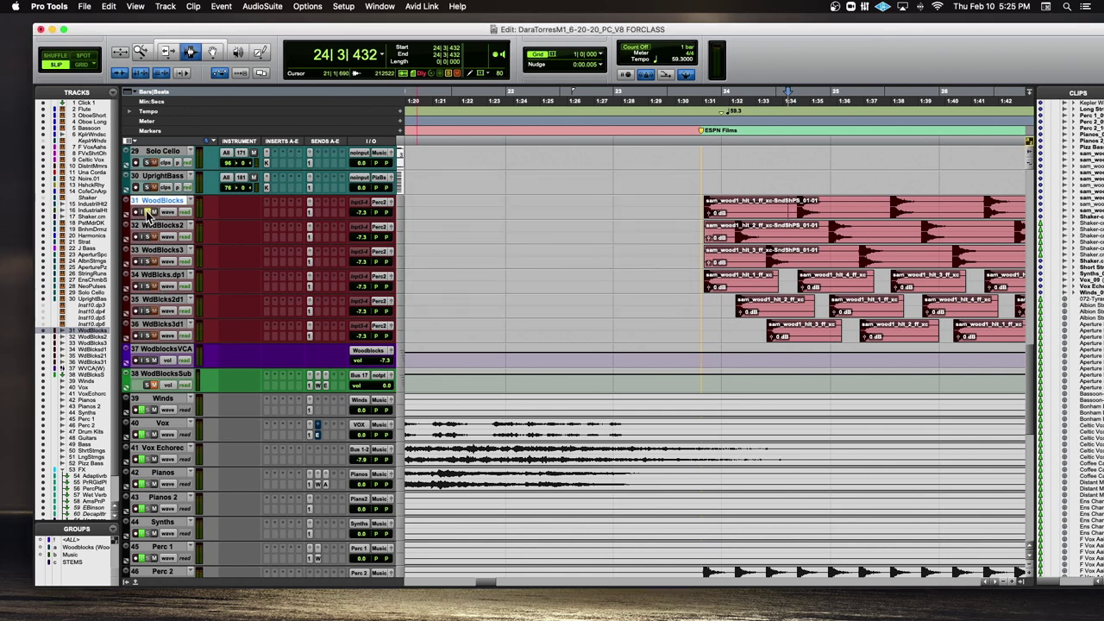
Step: Increase the WodblocksVCA track's height and select the six woodblock tracks from WoodBlocks to WdBlcks3d1
{"action": "left_click", "coordinate": [164, 351]}
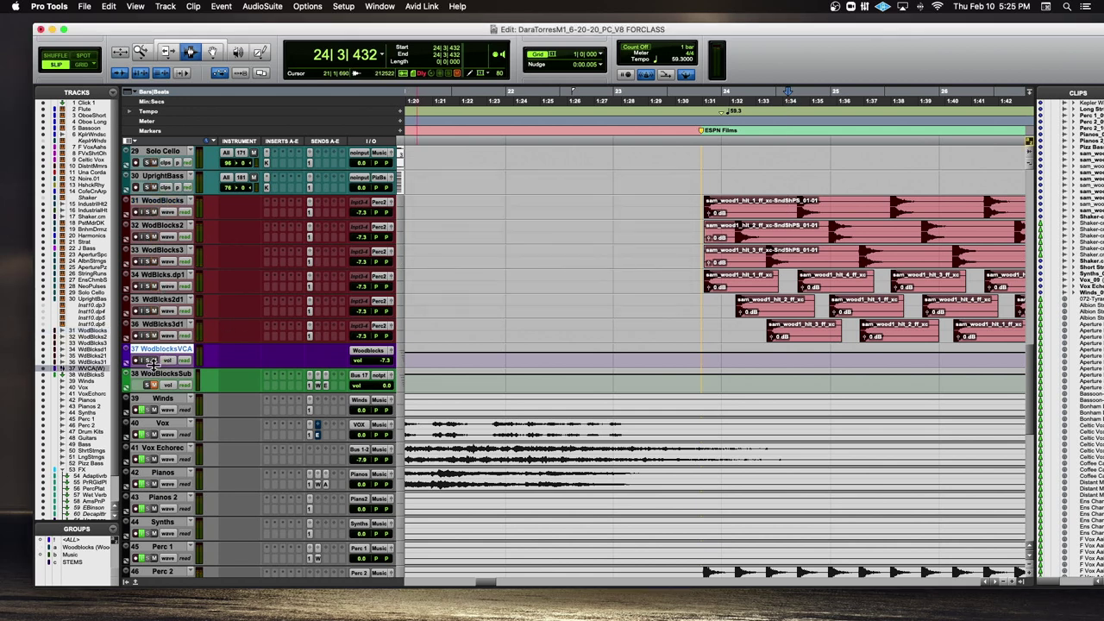
{"action": "left_click_drag", "start_coordinate": [153, 368], "coordinate": [183, 468]}
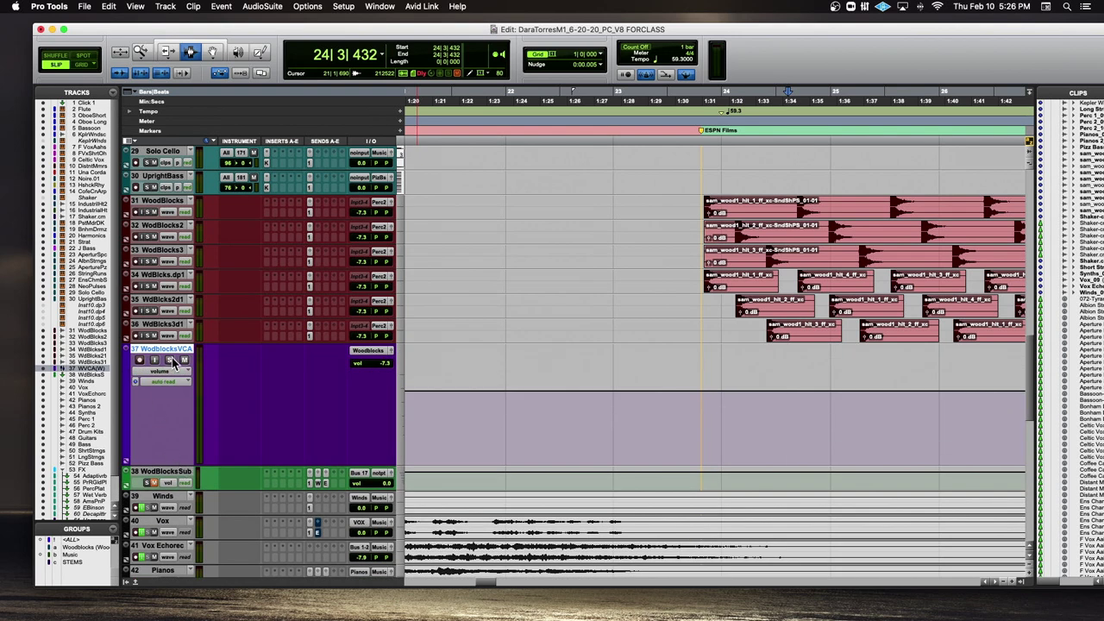
{"action": "left_click", "coordinate": [164, 201]}
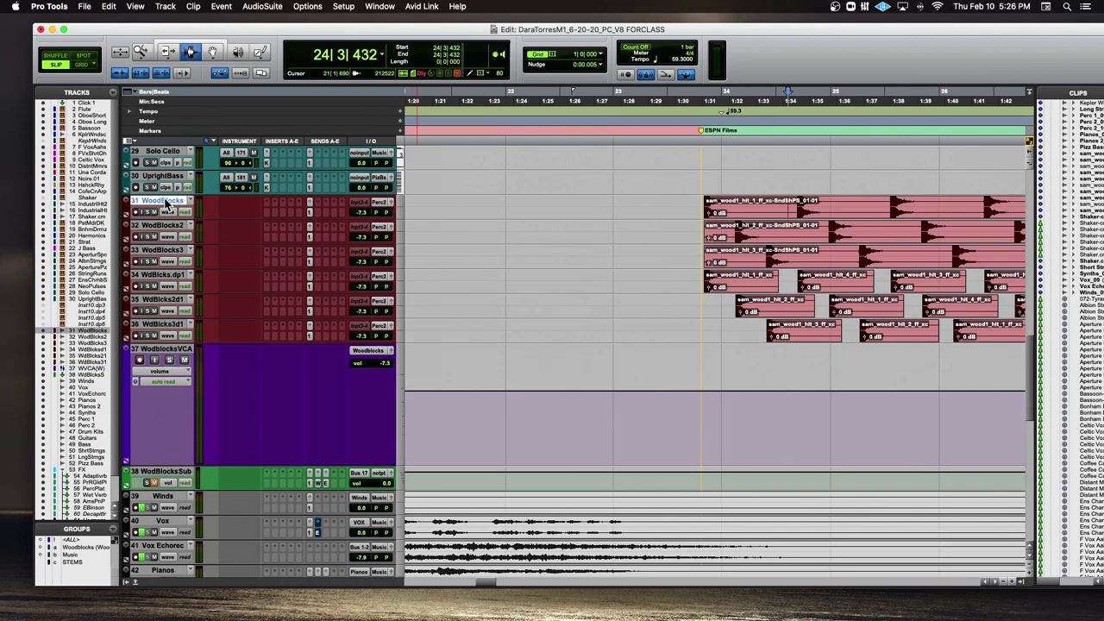
{"action": "left_click", "coordinate": [175, 328], "text": "shift"}
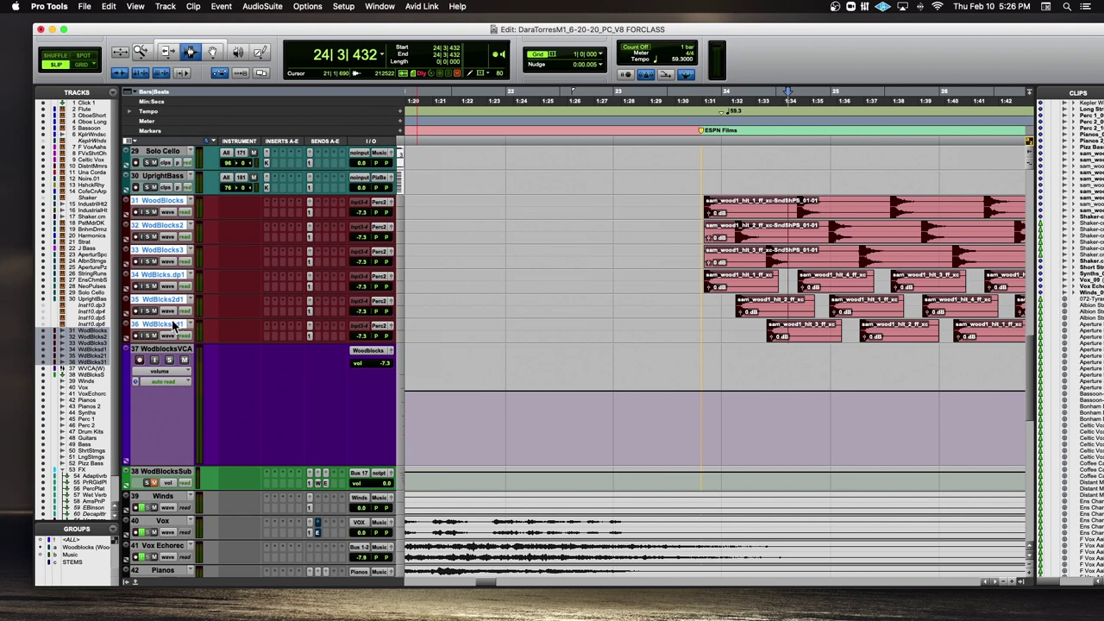
Step: Audition all the woodblock tracks through the soloed WodblocksVCA, starting just before the ESPN Films marker
{"action": "left_click", "coordinate": [698, 224]}
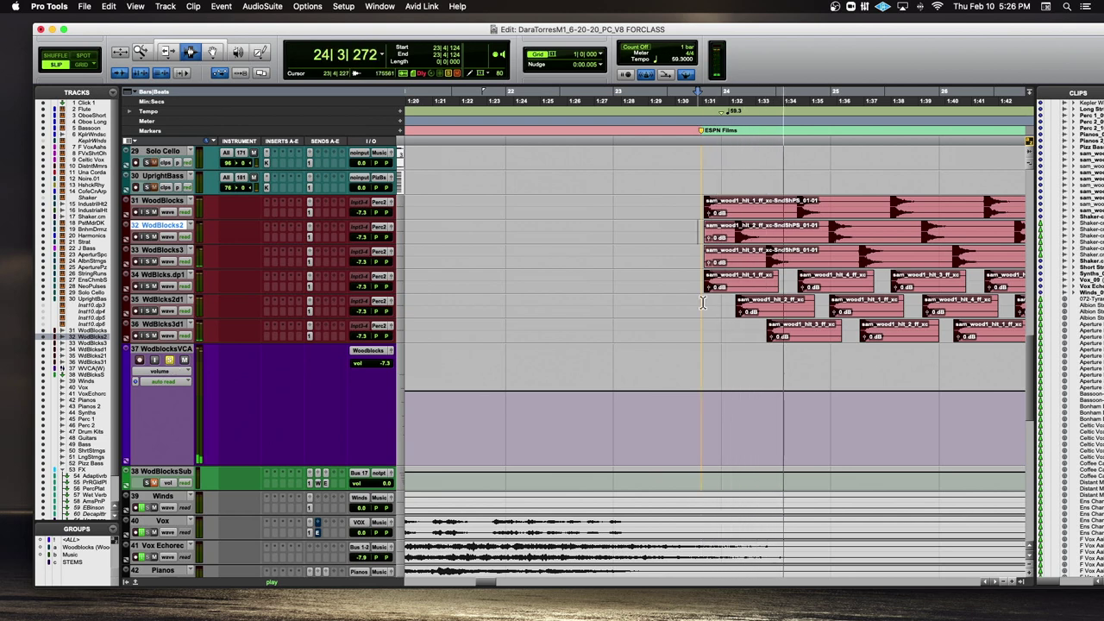
{"action": "key", "text": "space"}
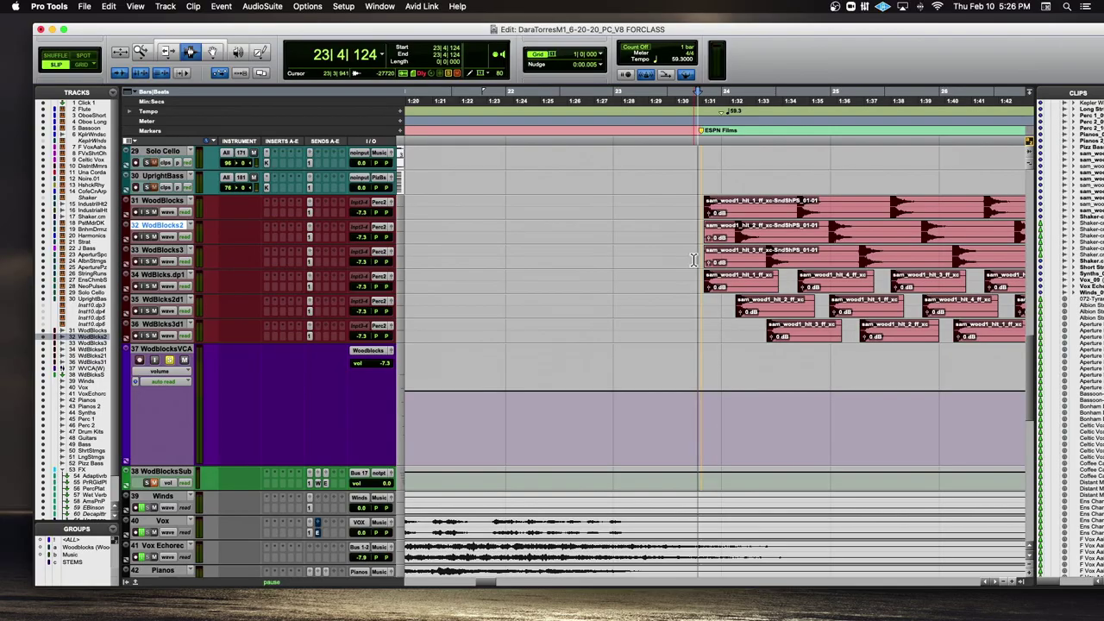
{"action": "key", "text": "space"}
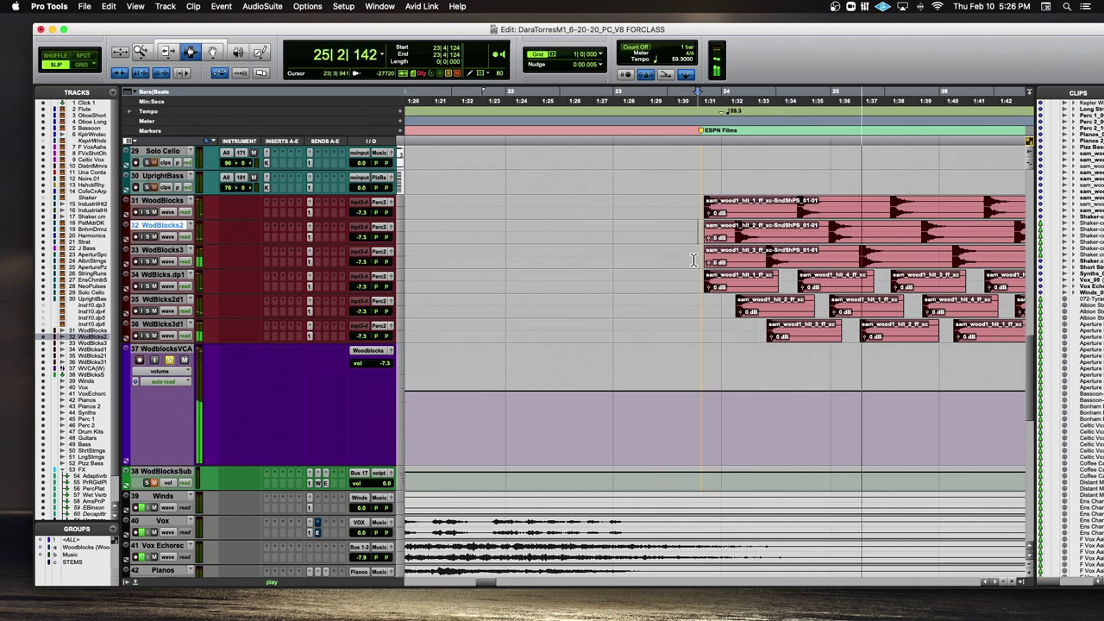
Step: Show the full run of woodblock clips up to the Time marker and stop their playback
{"action": "key", "text": "r"}
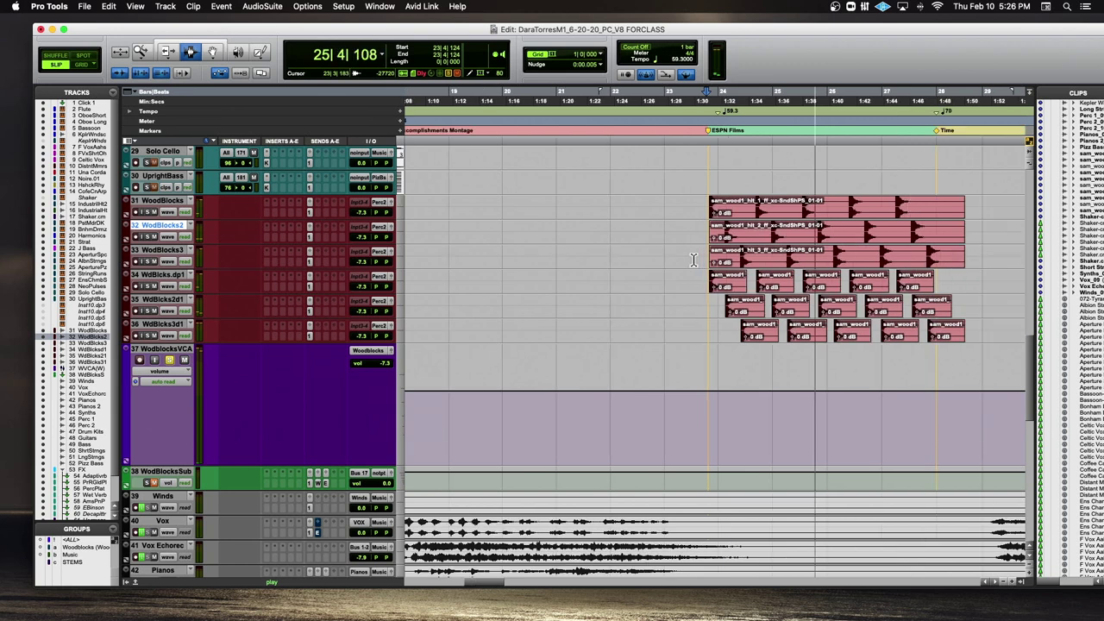
{"action": "key", "text": "space"}
Step: Solo the Harmonics track and place the cursor in its Harmonics-02 clip at 27|4|036, shortly before the Time marker
{"action": "scroll", "coordinate": [694, 260], "scroll_direction": "right", "scroll_amount": 1}
{"action": "scroll", "coordinate": [694, 261], "scroll_direction": "up", "scroll_amount": 4}
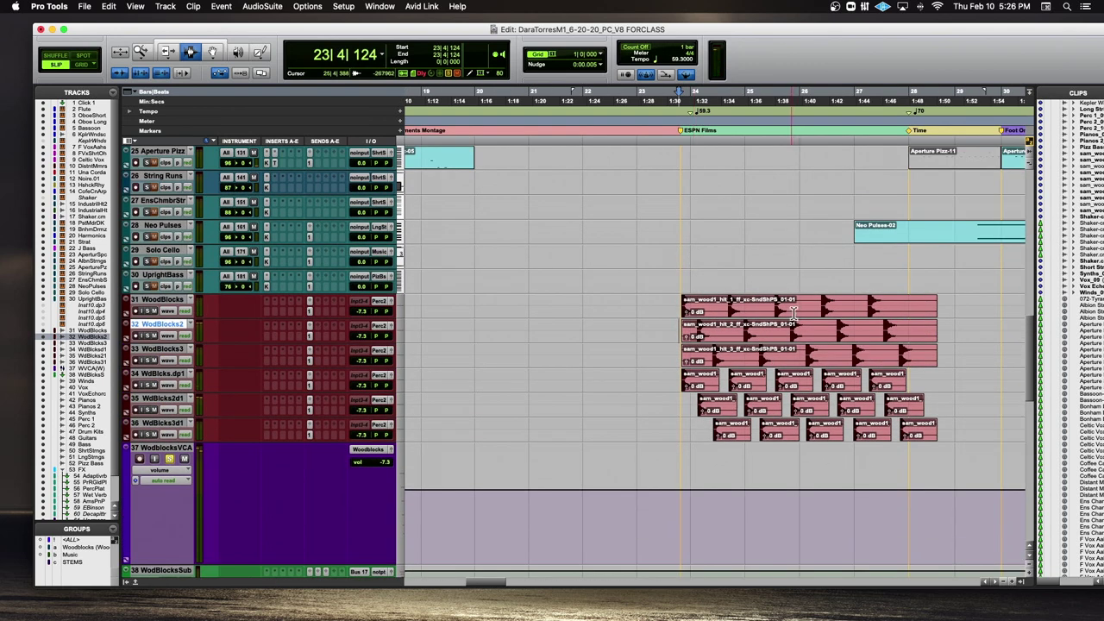
{"action": "scroll", "coordinate": [773, 297], "scroll_direction": "right", "scroll_amount": 5}
{"action": "scroll", "coordinate": [773, 297], "scroll_direction": "up", "scroll_amount": 5}
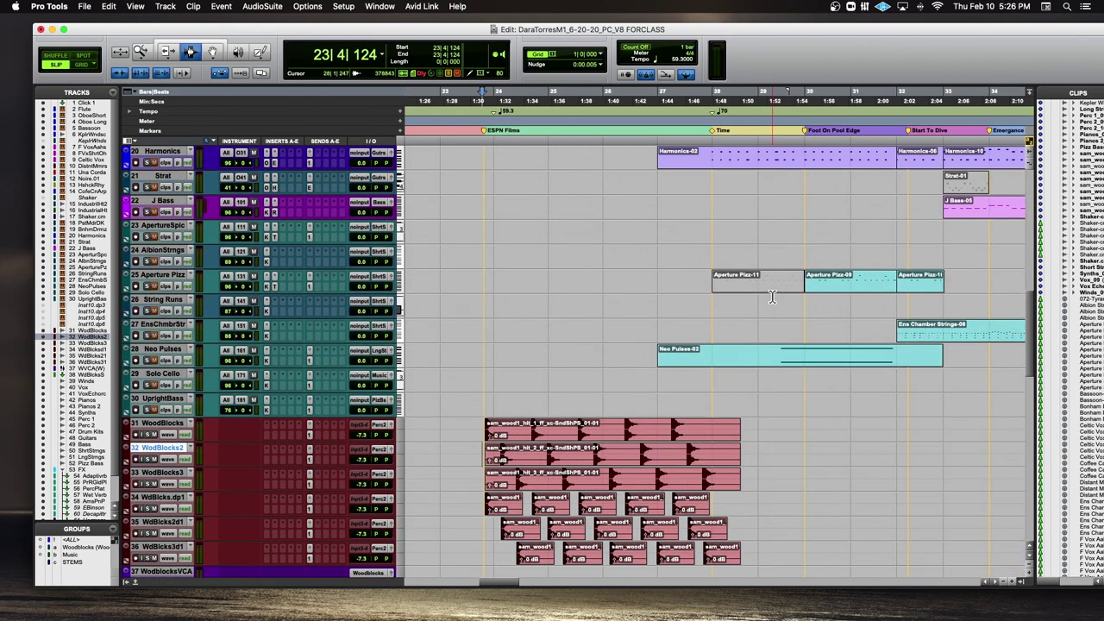
{"action": "scroll", "coordinate": [773, 297], "scroll_direction": "up", "scroll_amount": 12}
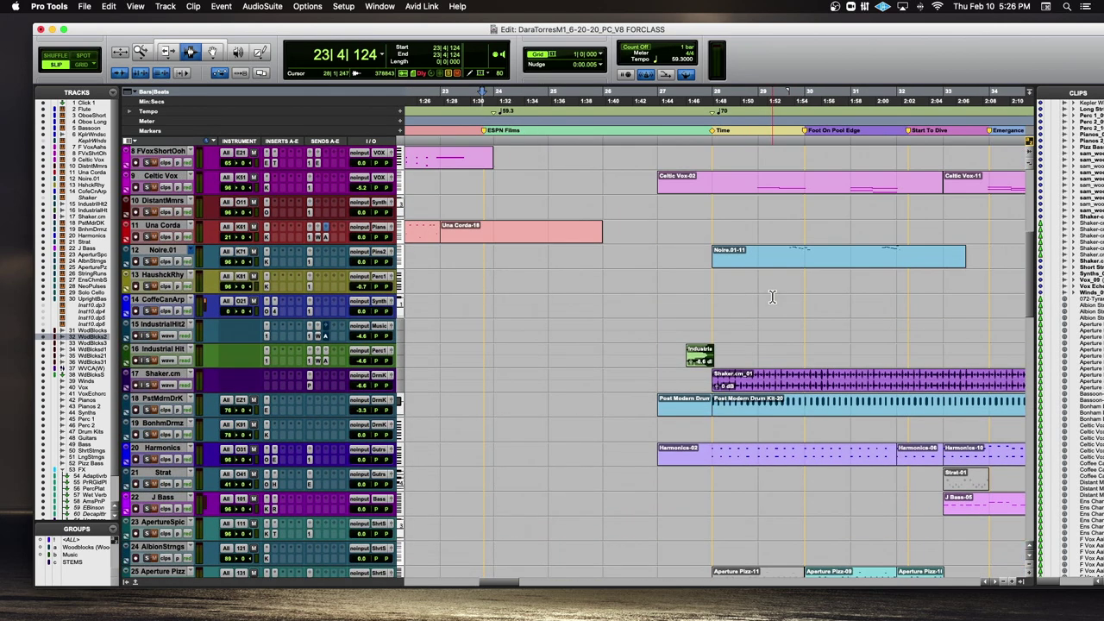
{"action": "scroll", "coordinate": [773, 297], "scroll_direction": "down", "scroll_amount": 4}
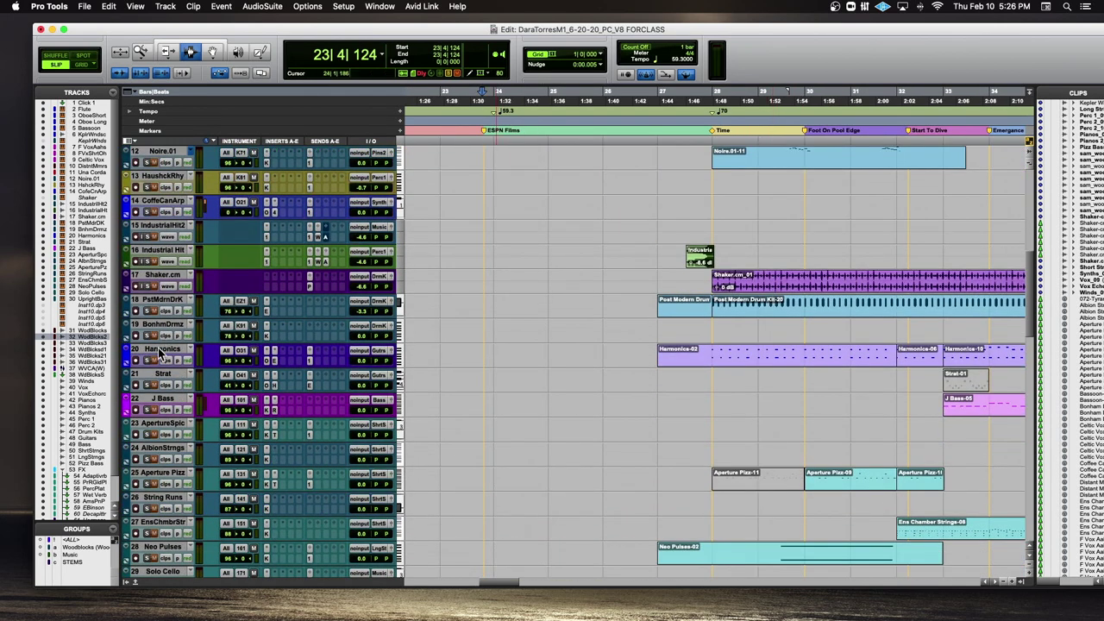
{"action": "left_click", "coordinate": [699, 355]}
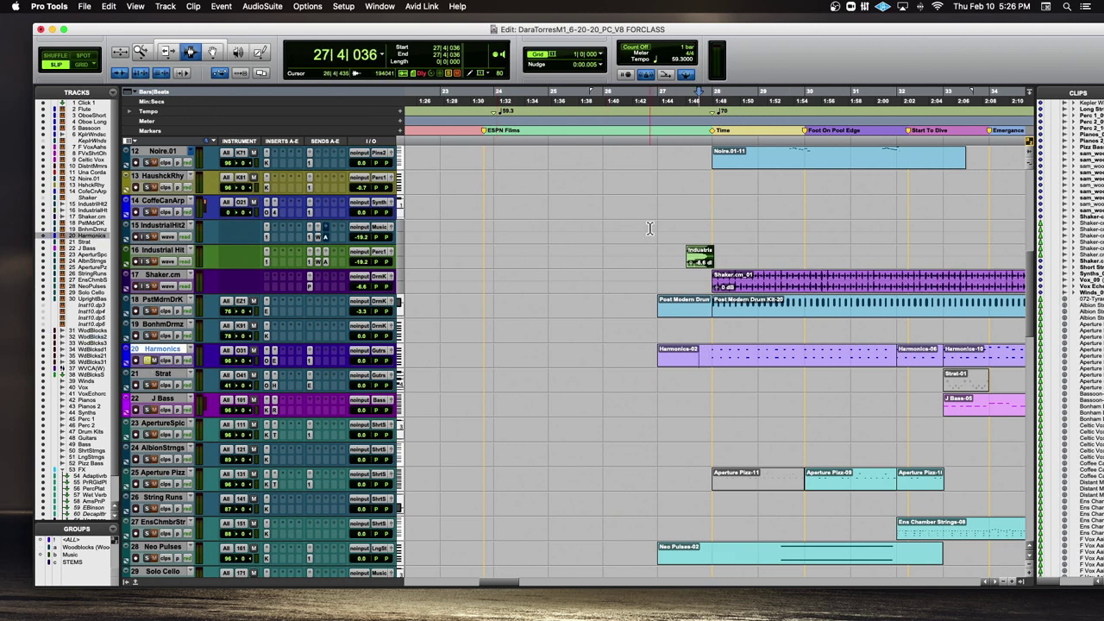
Step: Unsolo the WodblocksVCA and audition the soloed Harmonics track from before the Time marker, viewing its notes close up
{"action": "key", "text": "space"}
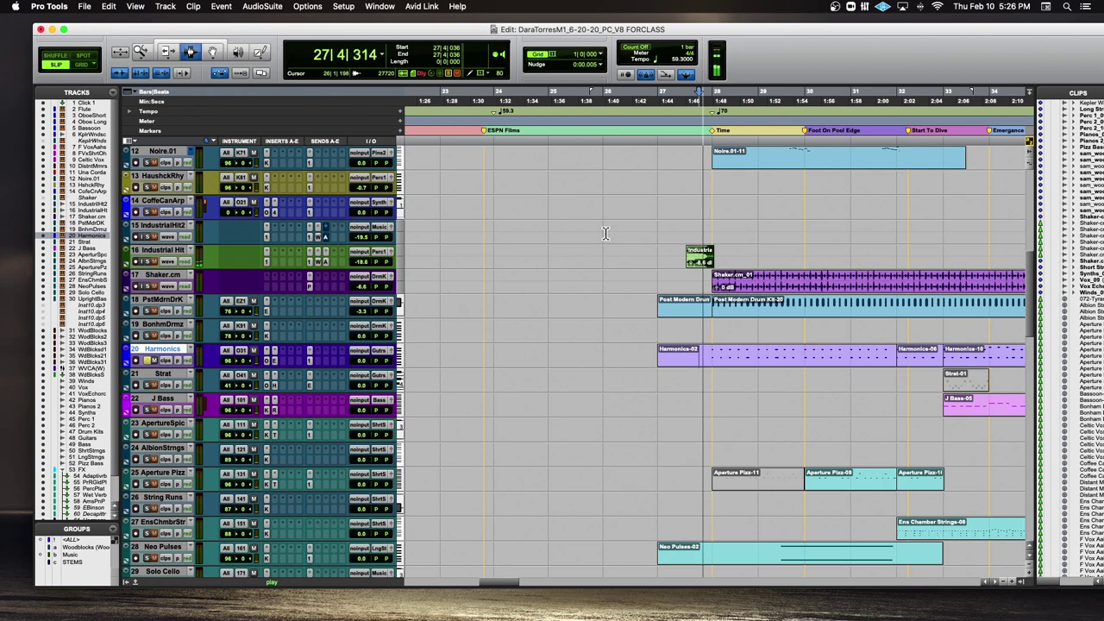
{"action": "key", "text": "space"}
{"action": "scroll", "coordinate": [600, 236], "scroll_direction": "down", "scroll_amount": 14}
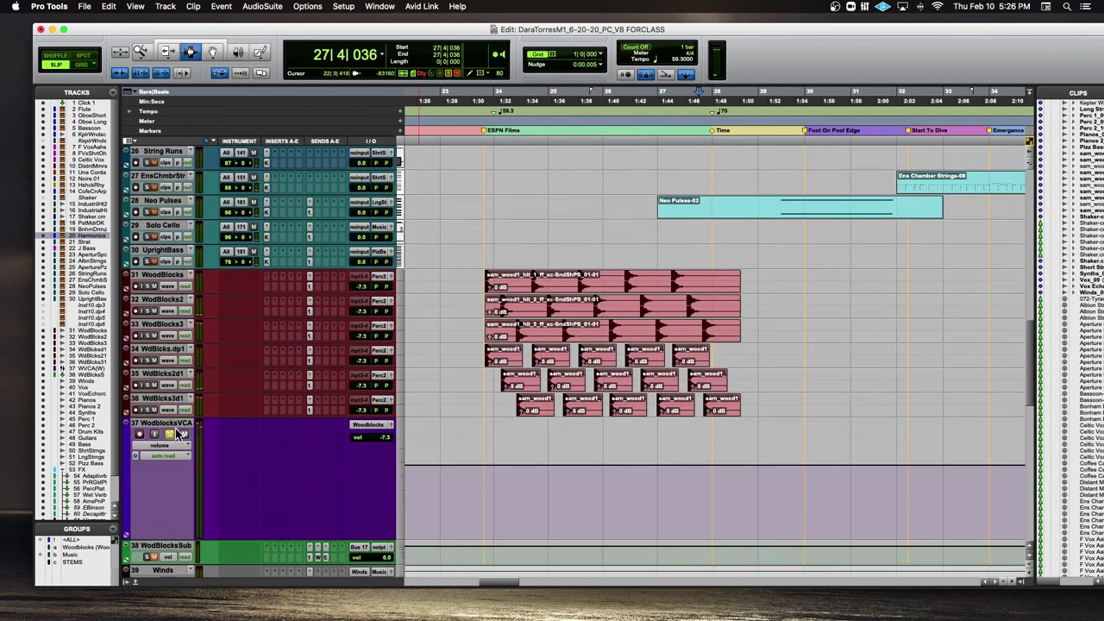
{"action": "scroll", "coordinate": [358, 386], "scroll_direction": "up", "scroll_amount": 13}
{"action": "key", "text": "space"}
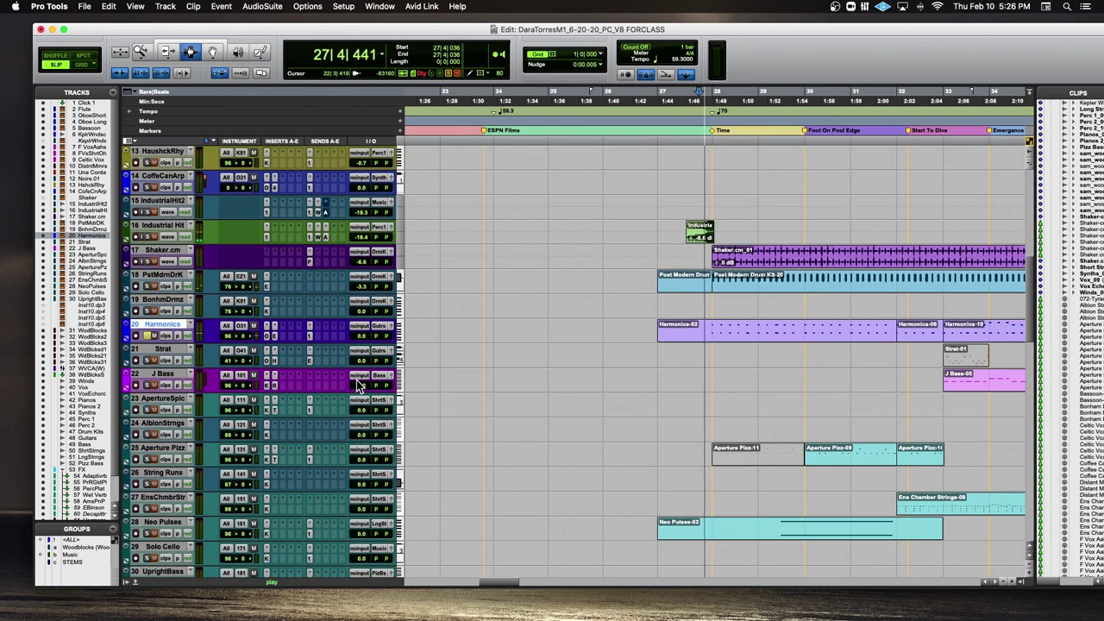
{"action": "key", "text": "t"}
{"action": "key", "text": "t"}
{"action": "key", "text": "r"}
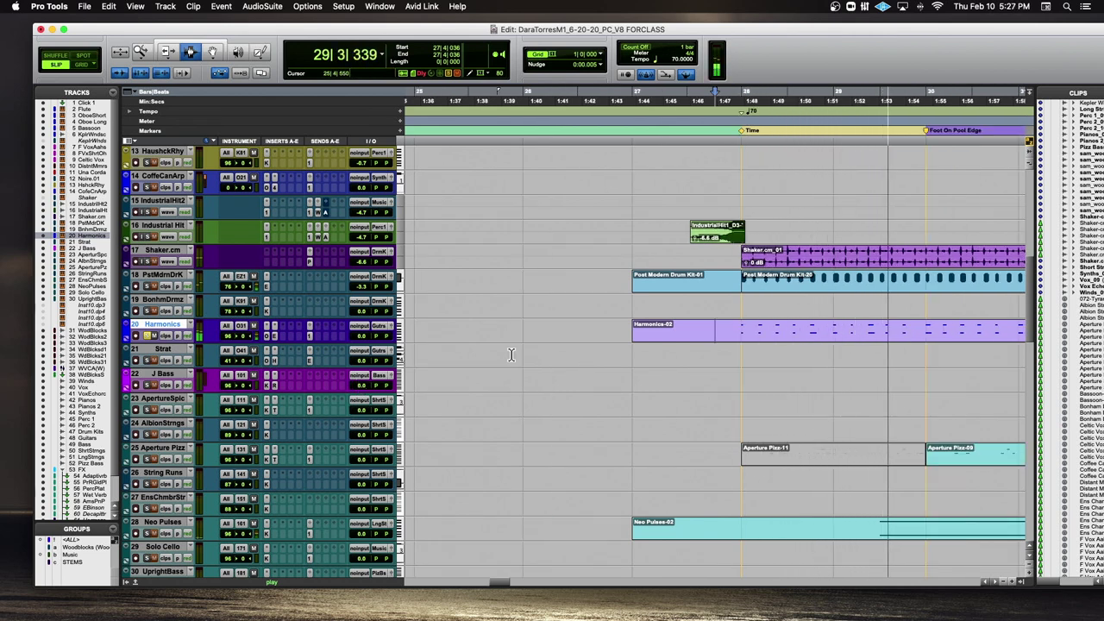
{"action": "key", "text": "t"}
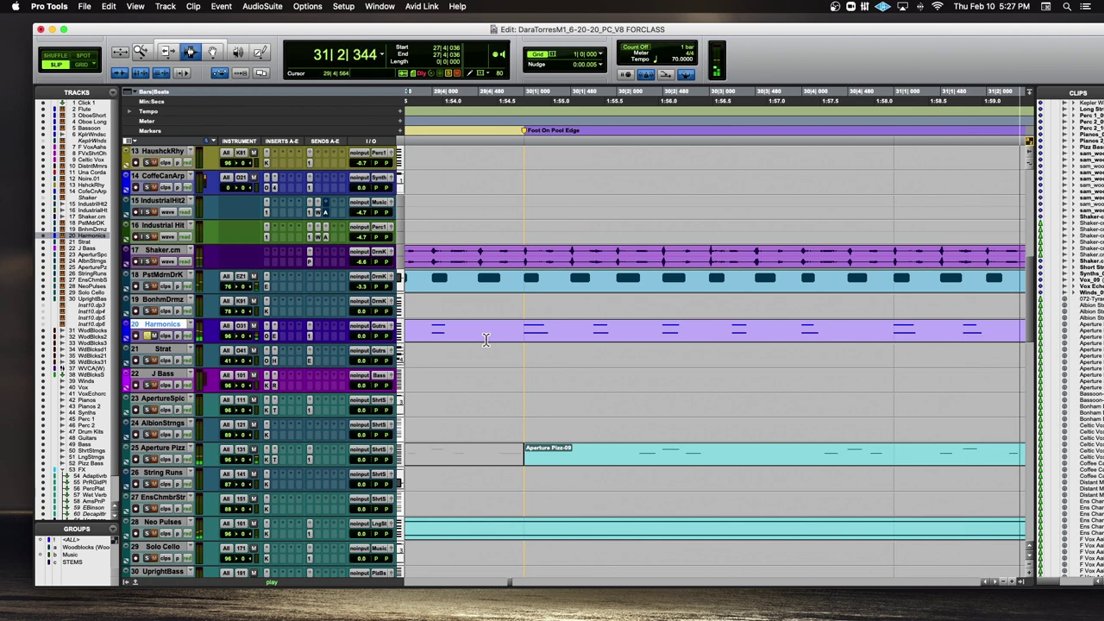
{"action": "key", "text": "space"}
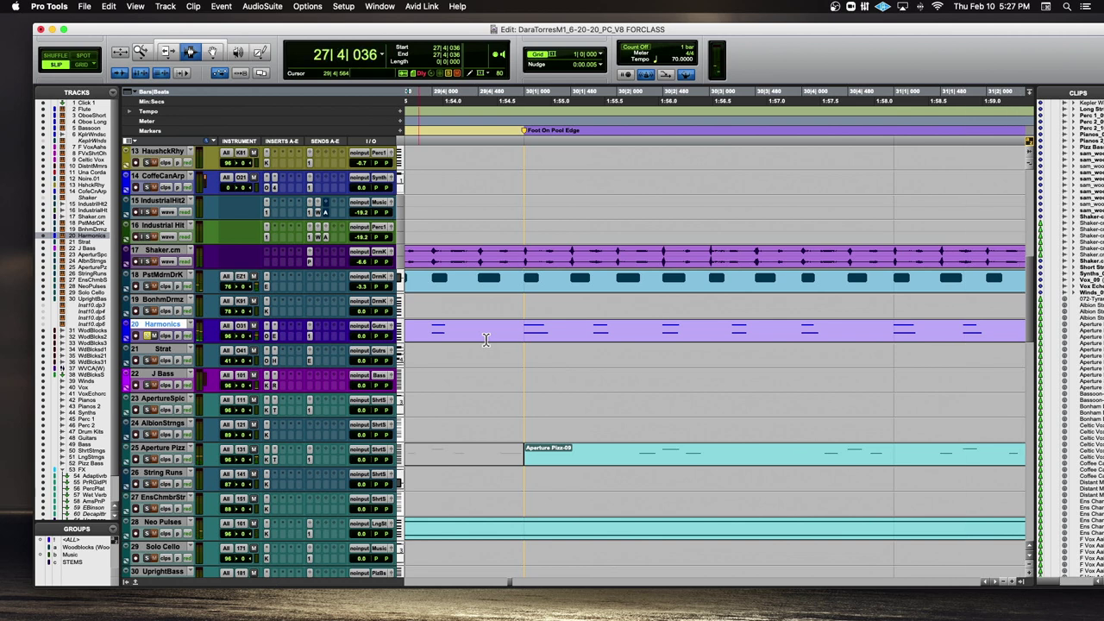
Step: Bypass the EchoBoy insert on the Harmonics track and move its plug-in window clear of the clips
{"action": "key", "text": "r"}
{"action": "key", "text": "r"}
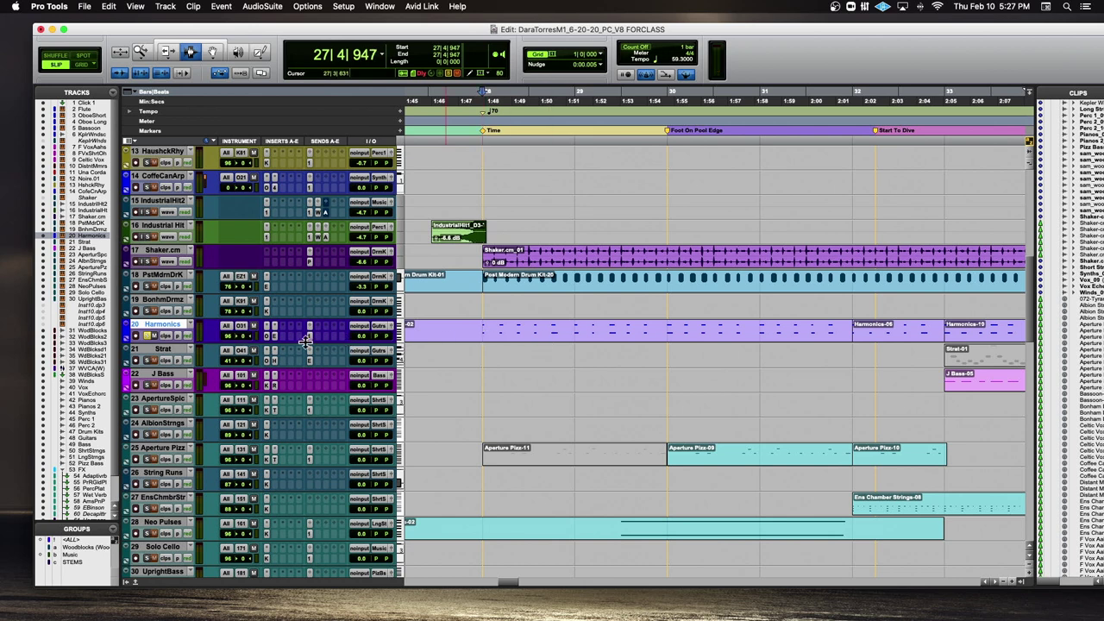
{"action": "left_click", "coordinate": [275, 338]}
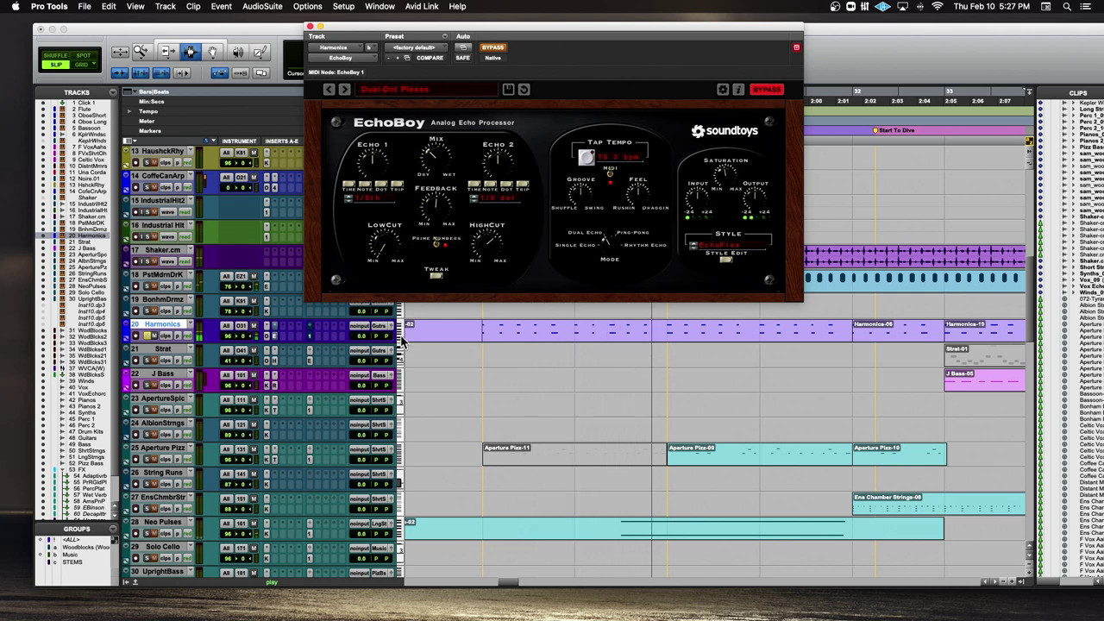
{"action": "left_click_drag", "start_coordinate": [427, 36], "coordinate": [599, 381]}
Step: Place the cursor at 27|4|952, just before the first Harmonics notes at the Time marker, and audition them with EchoBoy bypassed
{"action": "scroll", "coordinate": [567, 319], "scroll_direction": "down", "scroll_amount": 15}
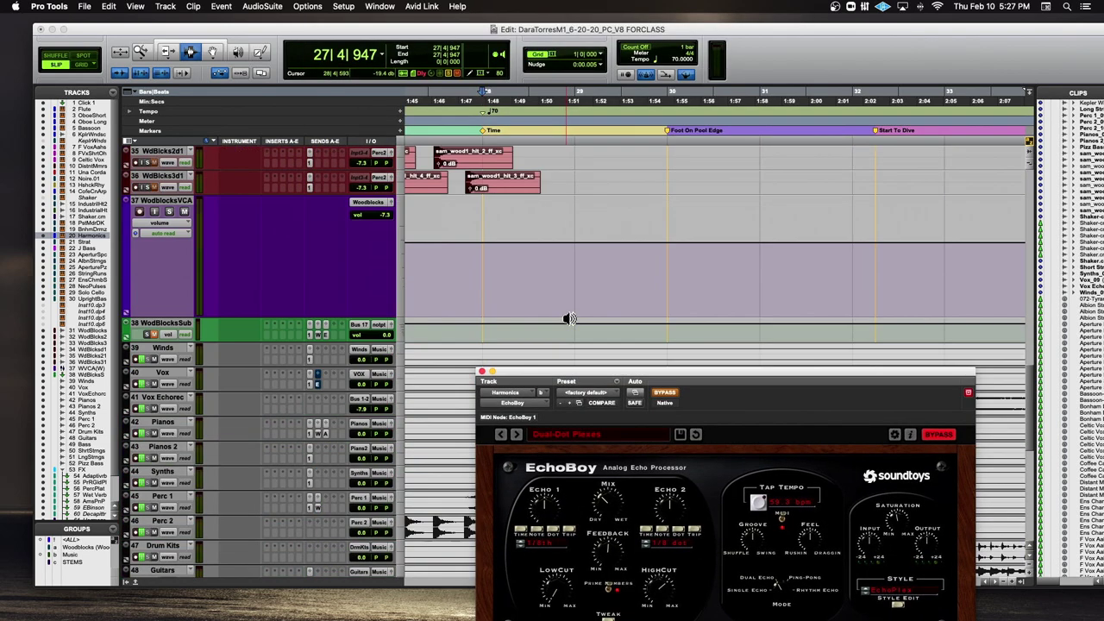
{"action": "scroll", "coordinate": [565, 320], "scroll_direction": "up", "scroll_amount": 14}
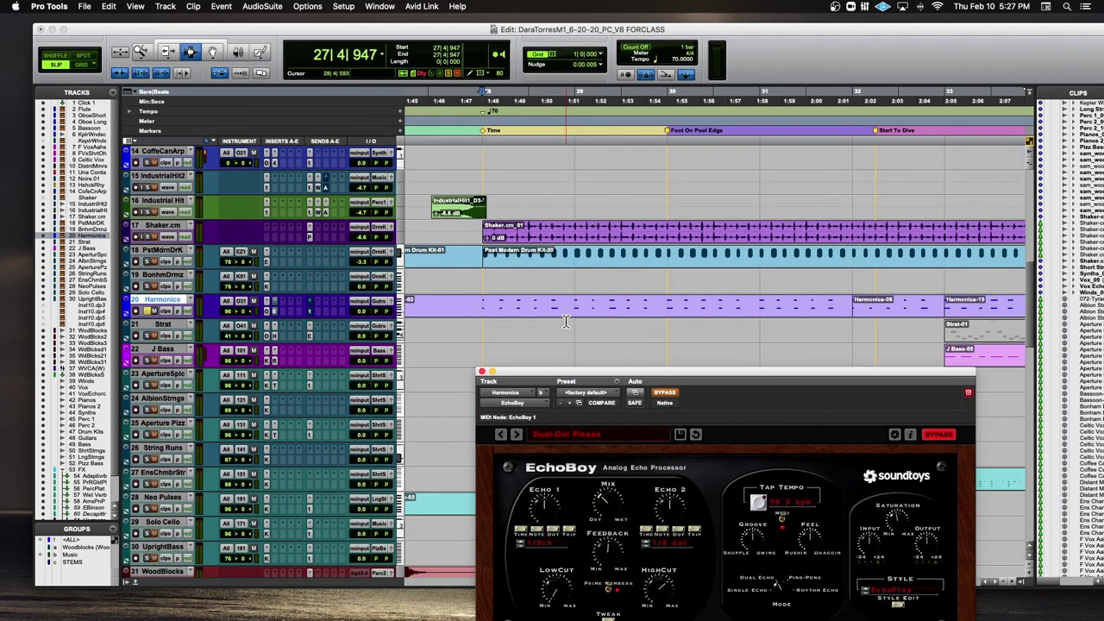
{"action": "key", "text": "super+bracketright"}
{"action": "key", "text": "super+bracketright"}
{"action": "key", "text": "super+bracketright"}
{"action": "key", "text": "super+bracketright"}
{"action": "key", "text": "super+bracketright"}
{"action": "key", "text": "super+bracketright"}
{"action": "key", "text": "super+bracketright"}
{"action": "key", "text": "super+bracketright"}
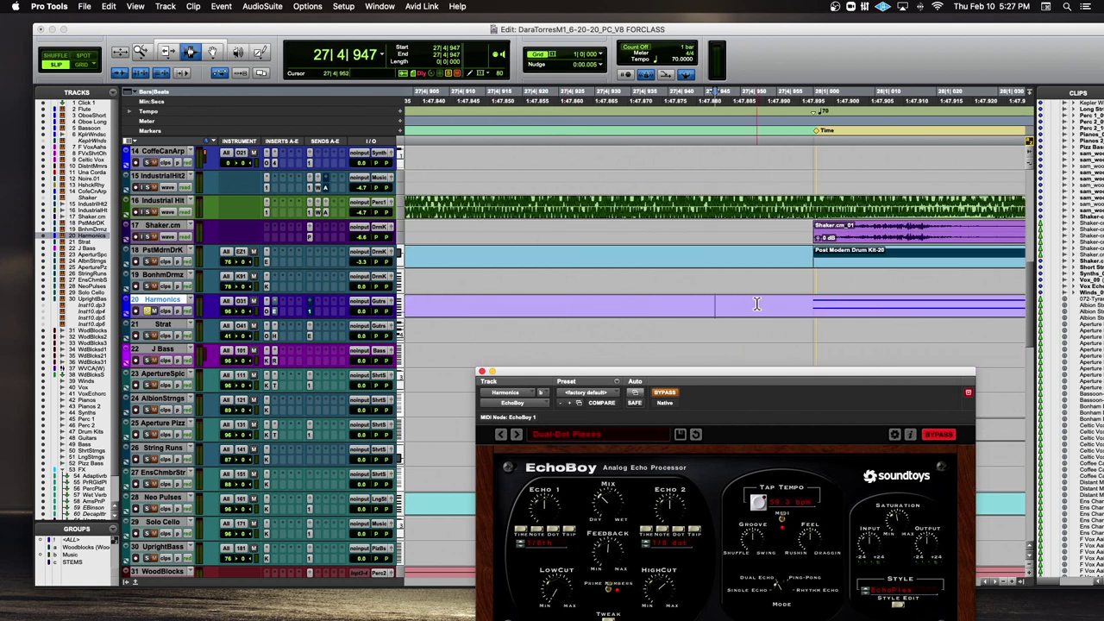
{"action": "key", "text": "super+bracketleft"}
{"action": "key", "text": "super+bracketleft"}
{"action": "key", "text": "super+bracketleft"}
{"action": "left_click", "coordinate": [721, 305]}
{"action": "key", "text": "super+bracketleft"}
{"action": "key", "text": "super+bracketleft"}
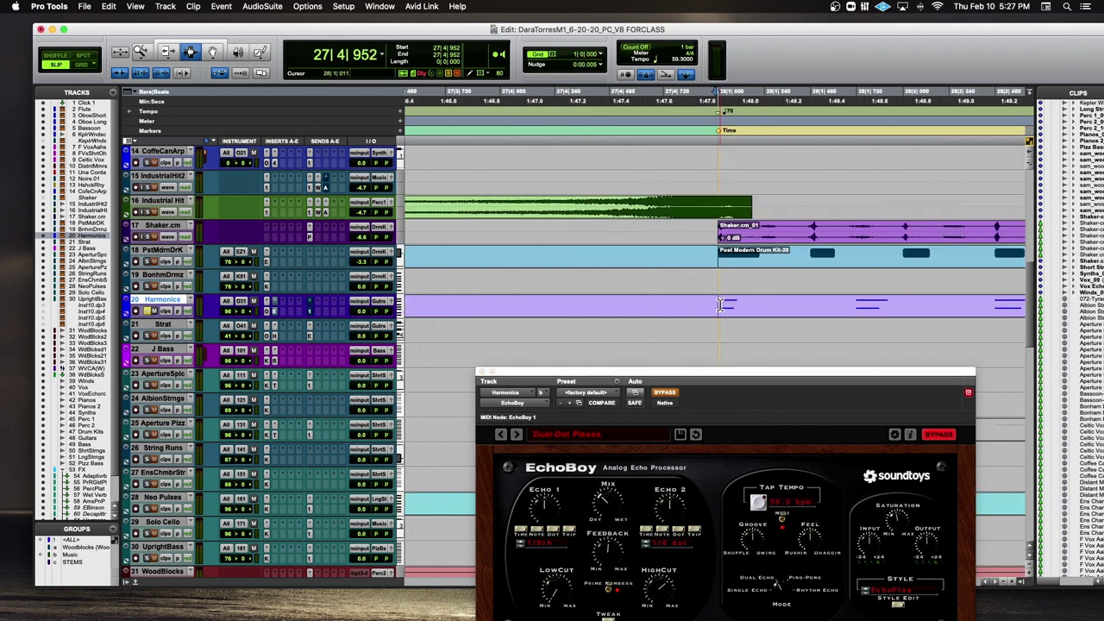
{"action": "key", "text": "space"}
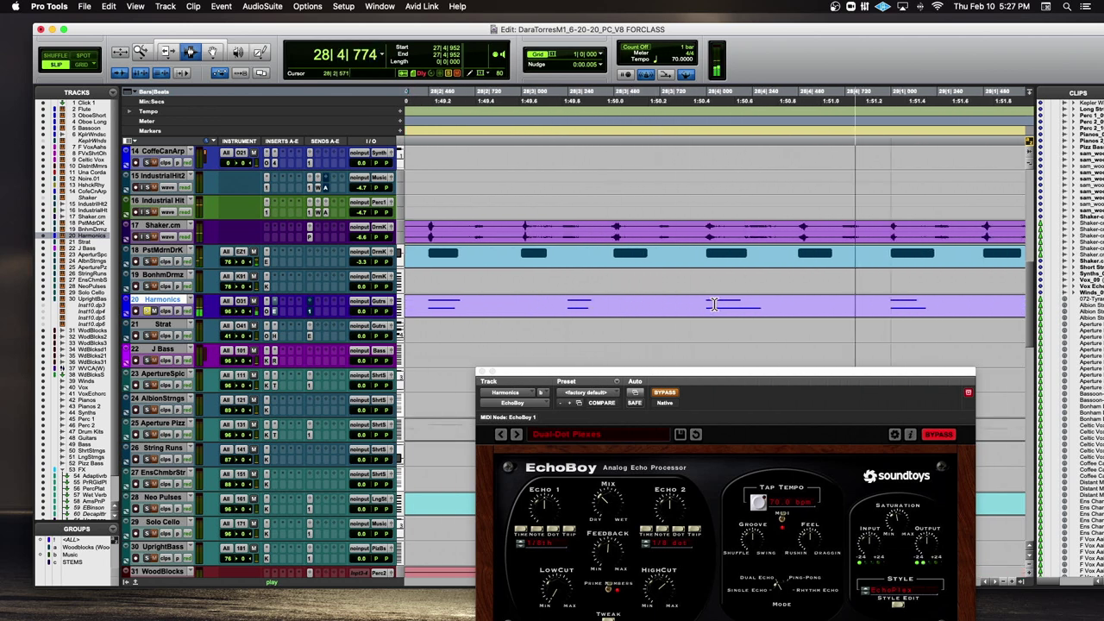
{"action": "key", "text": "space"}
Step: Take EchoBoy out of bypass, replay the Harmonics track from the same spot and close the plug-in window
{"action": "left_click_drag", "start_coordinate": [606, 377], "coordinate": [499, 144]}
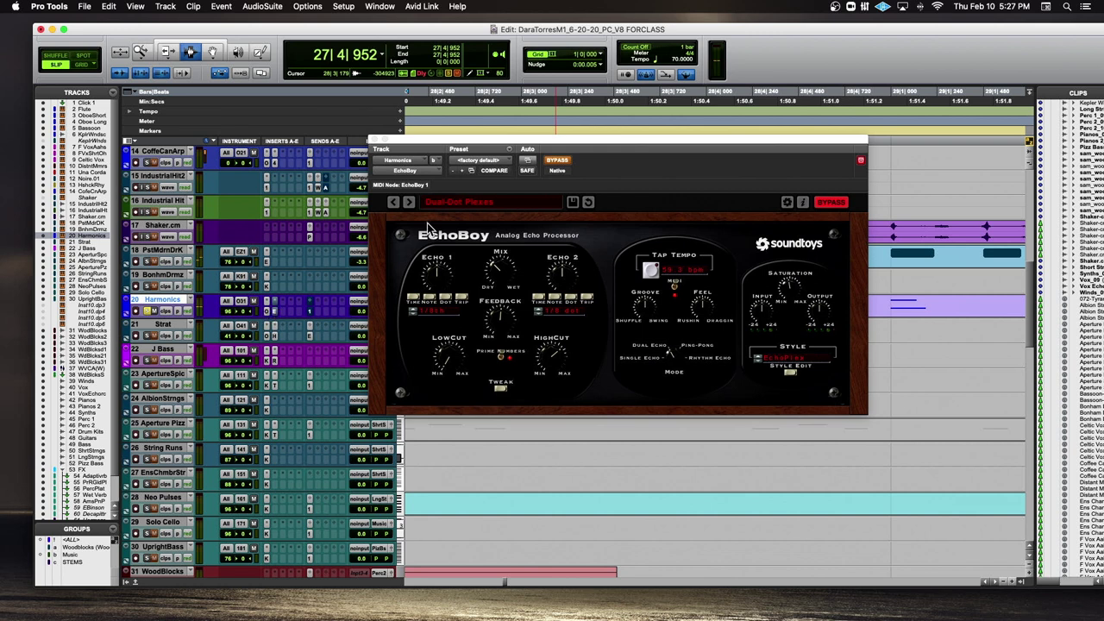
{"action": "left_click", "coordinate": [554, 162]}
{"action": "key", "text": "space"}
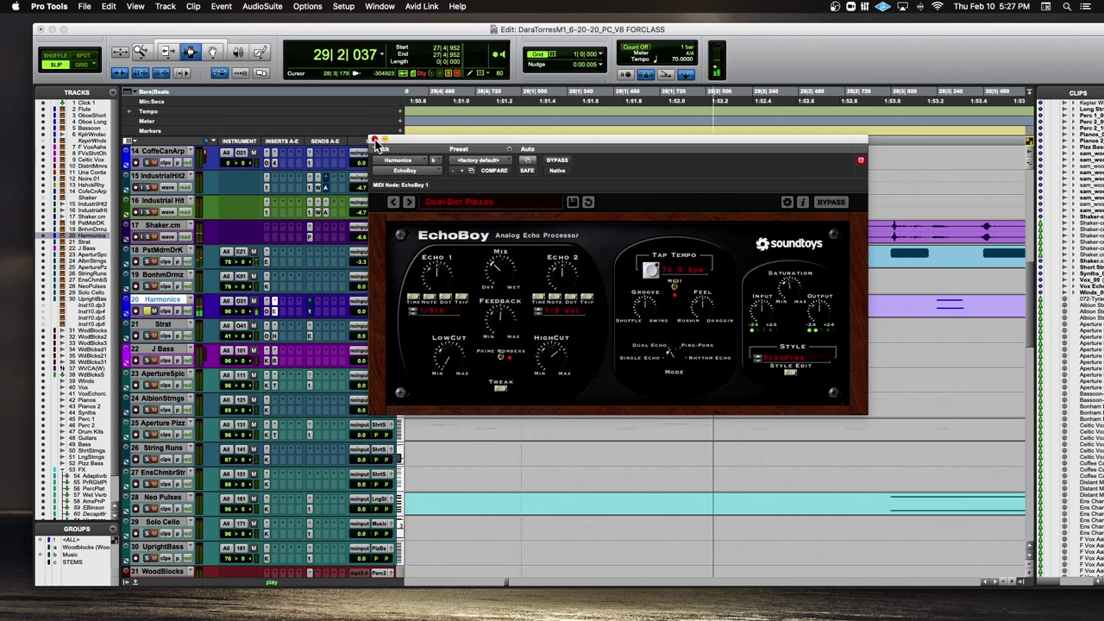
{"action": "left_click", "coordinate": [375, 140]}
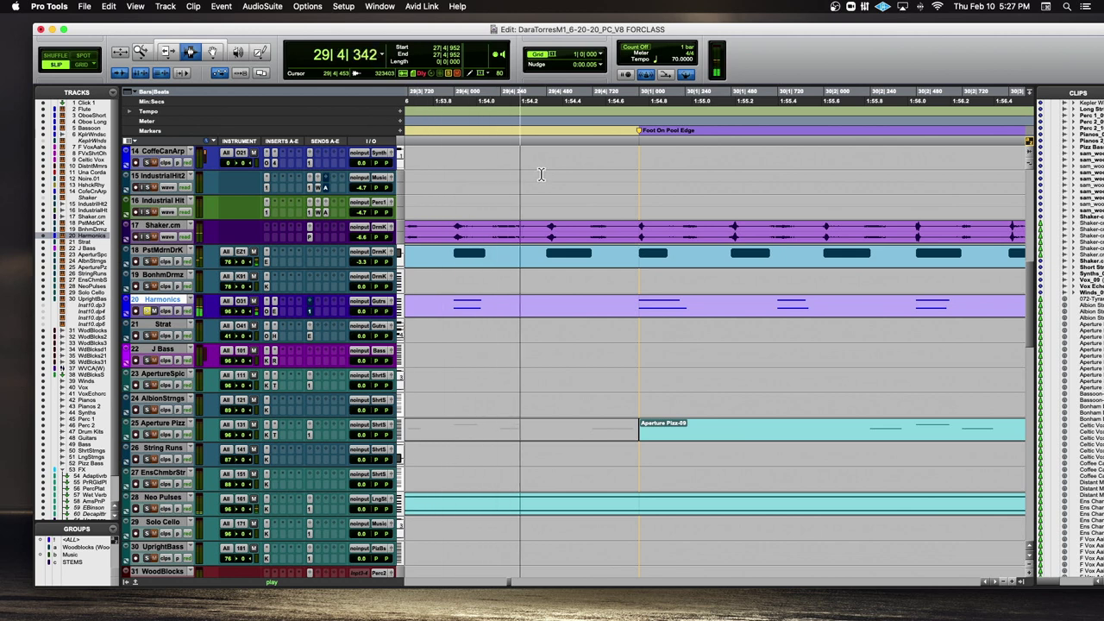
Step: Audition the Harmonics track with its echo enabled up to the Start To Dive marker, showing more of the timeline
{"action": "key", "text": "r"}
{"action": "key", "text": "r"}
{"action": "key", "text": "r"}
{"action": "key", "text": "r"}
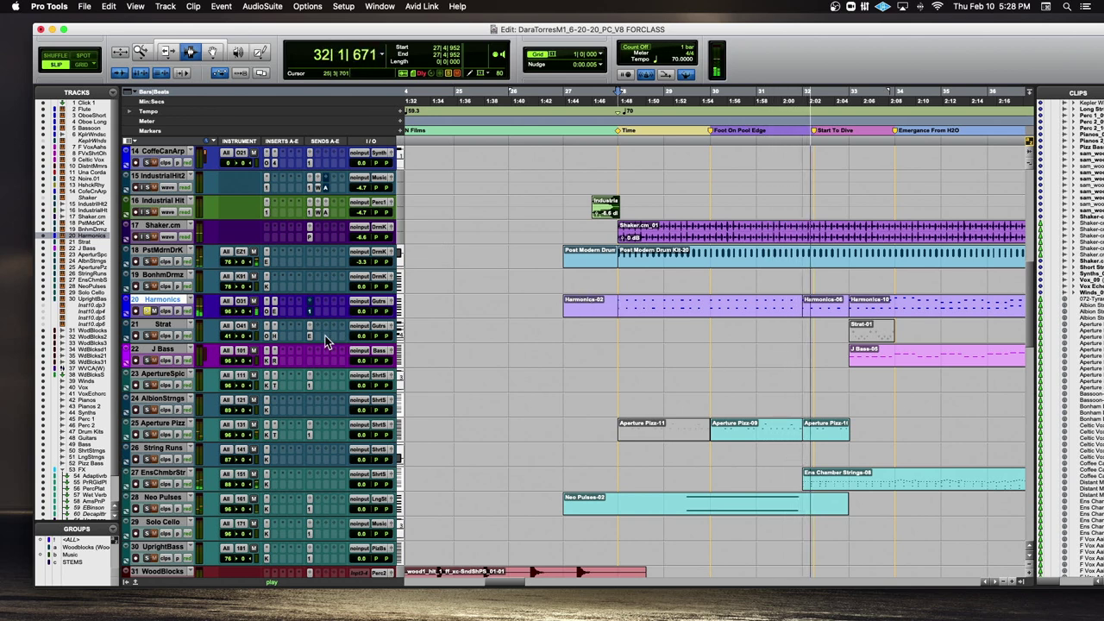
{"action": "key", "text": "space"}
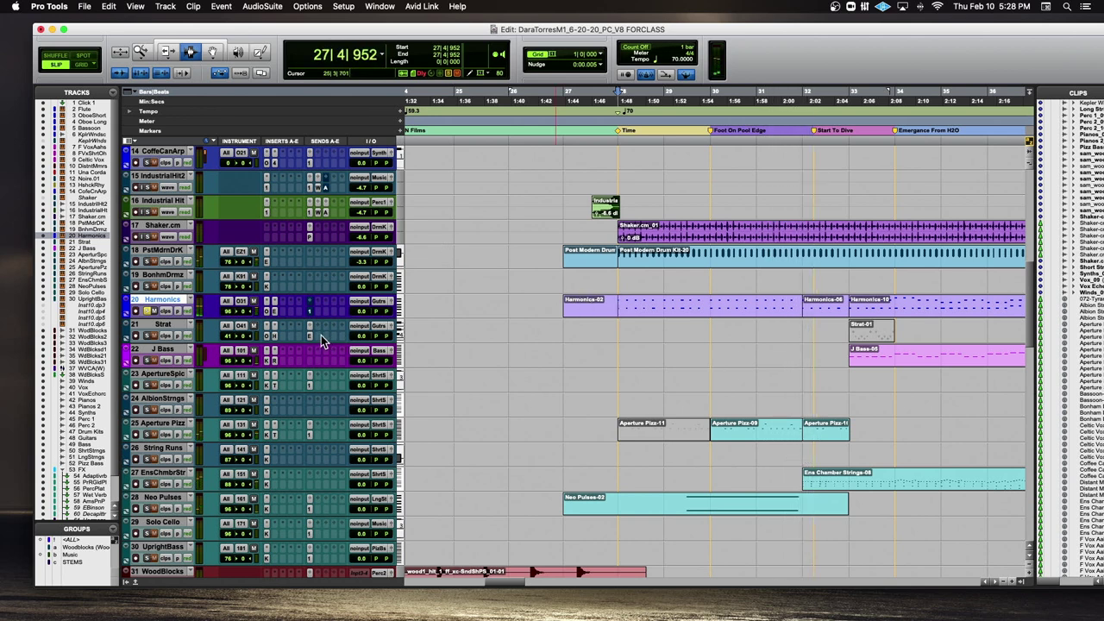
Step: Show the whole session's timeline and place the cursor on the Una Corda track at 40|4|125
{"action": "key", "text": "alt+a"}
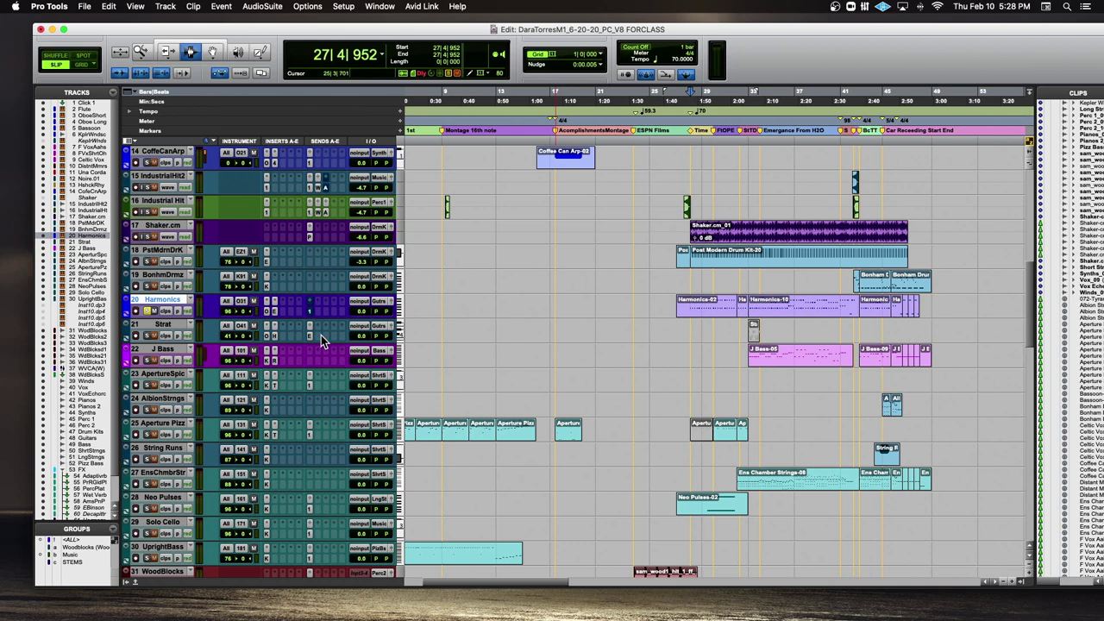
{"action": "scroll", "coordinate": [321, 335], "scroll_direction": "down", "scroll_amount": 4}
{"action": "scroll", "coordinate": [320, 335], "scroll_direction": "right", "scroll_amount": 4}
{"action": "scroll", "coordinate": [321, 335], "scroll_direction": "up", "scroll_amount": 10}
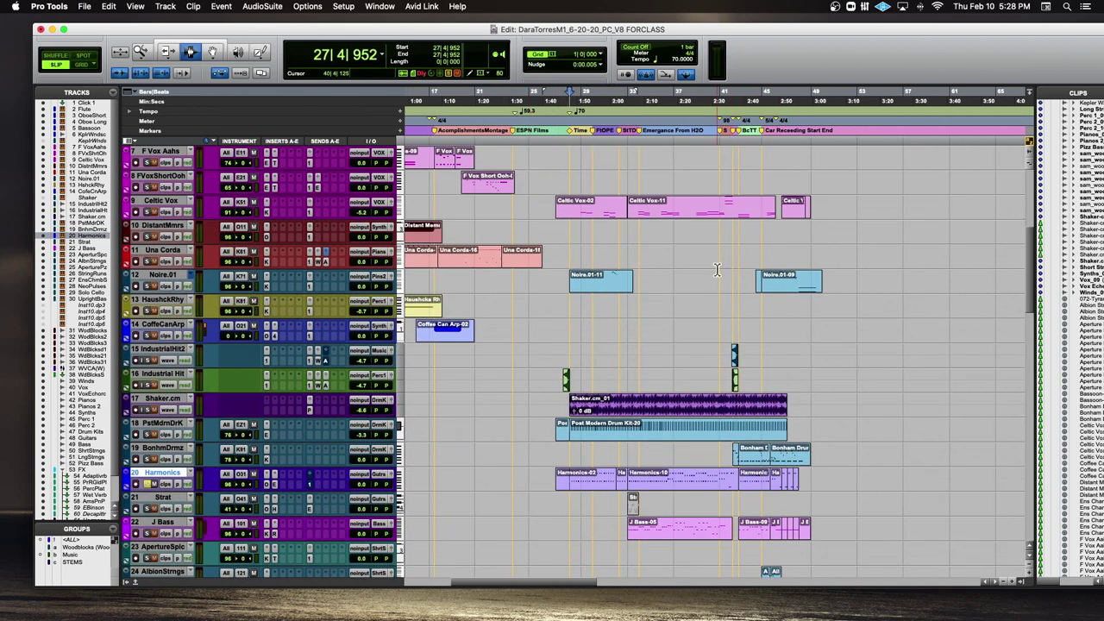
{"action": "left_click", "coordinate": [717, 268]}
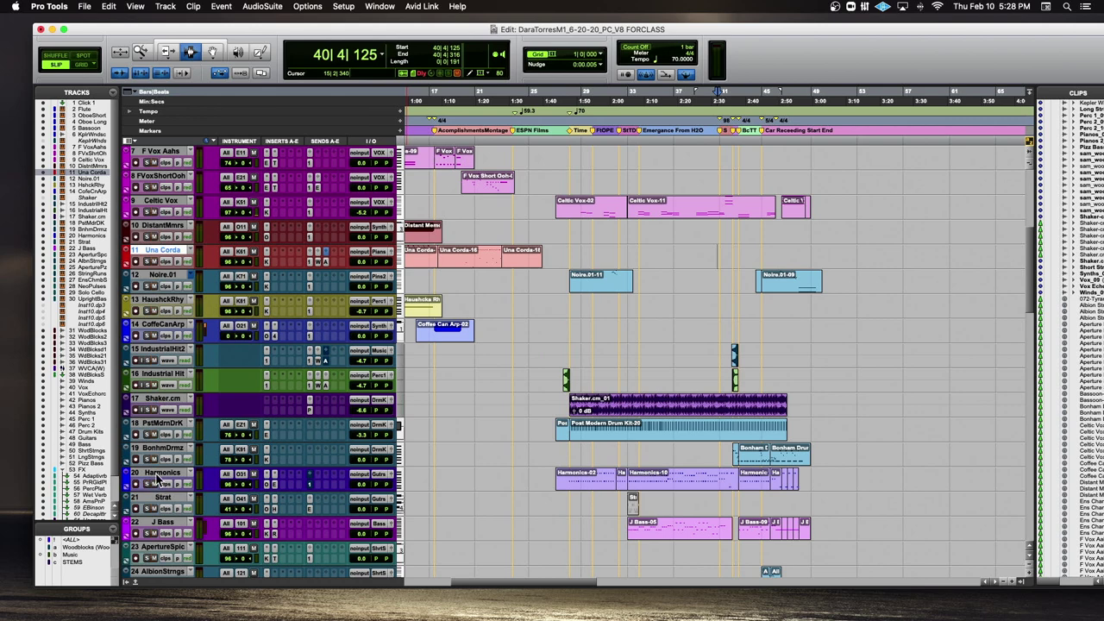
Step: Play the session from bar 38 through the Sister? section into Quick Cuts, and stop playback
{"action": "key", "text": "t"}
{"action": "key", "text": "t"}
{"action": "key", "text": "t"}
{"action": "key", "text": "t"}
{"action": "key", "text": "ctrl+Up"}
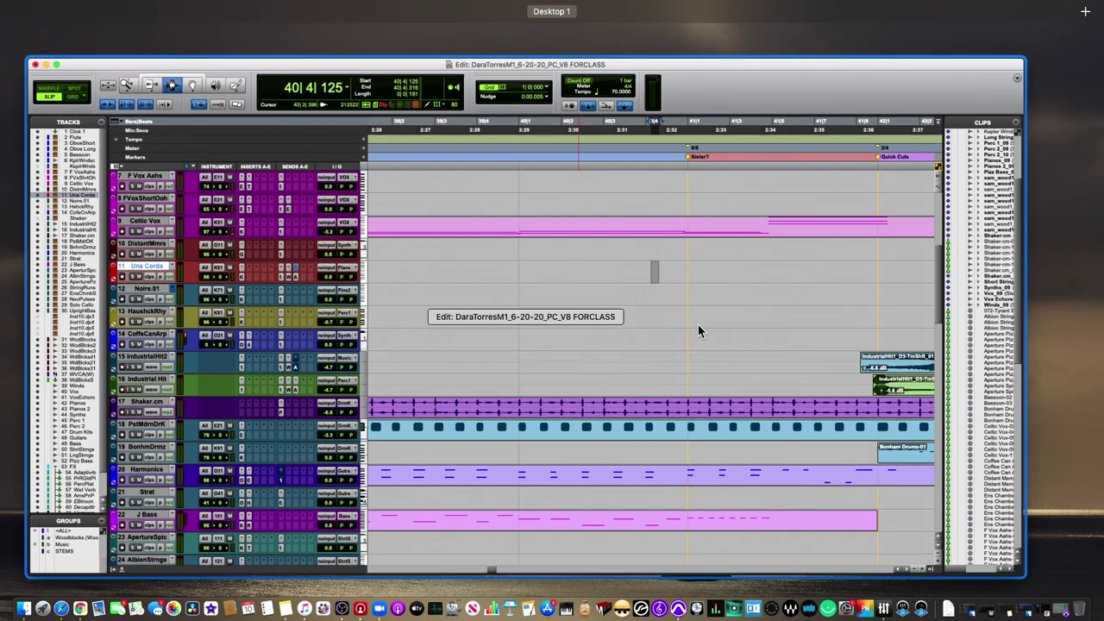
{"action": "left_click", "coordinate": [698, 326]}
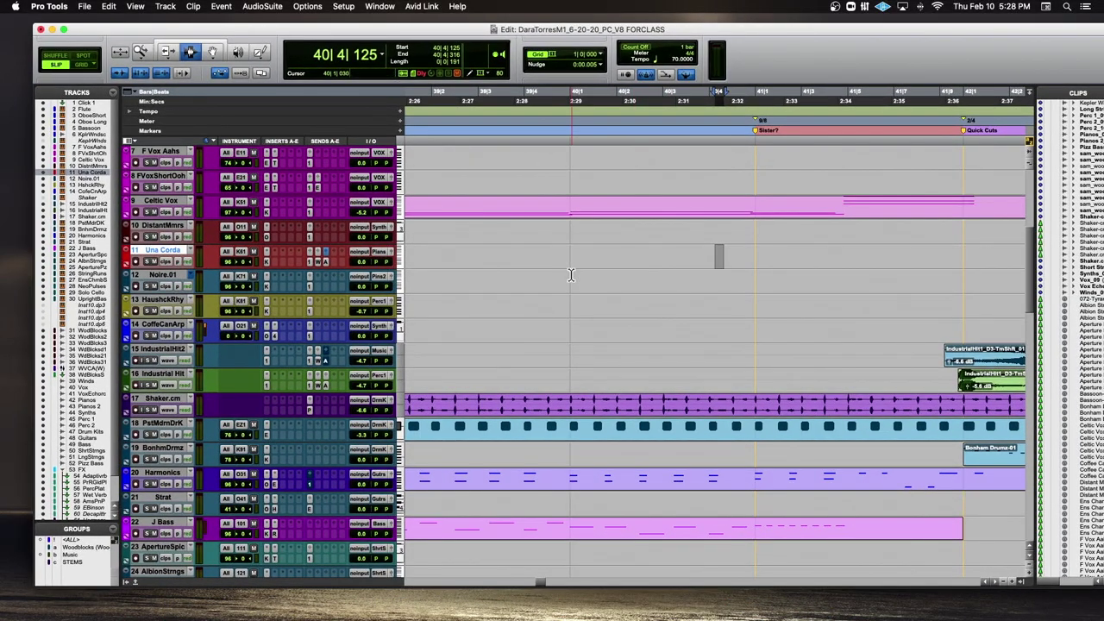
{"action": "key", "text": "r"}
{"action": "left_click", "coordinate": [461, 299]}
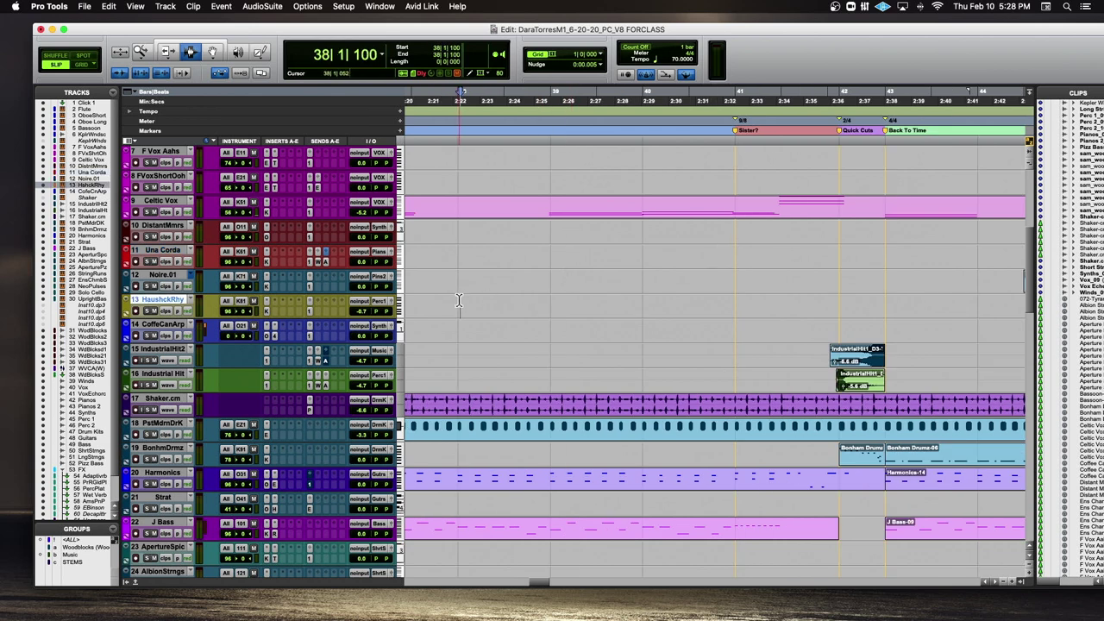
{"action": "key", "text": "space"}
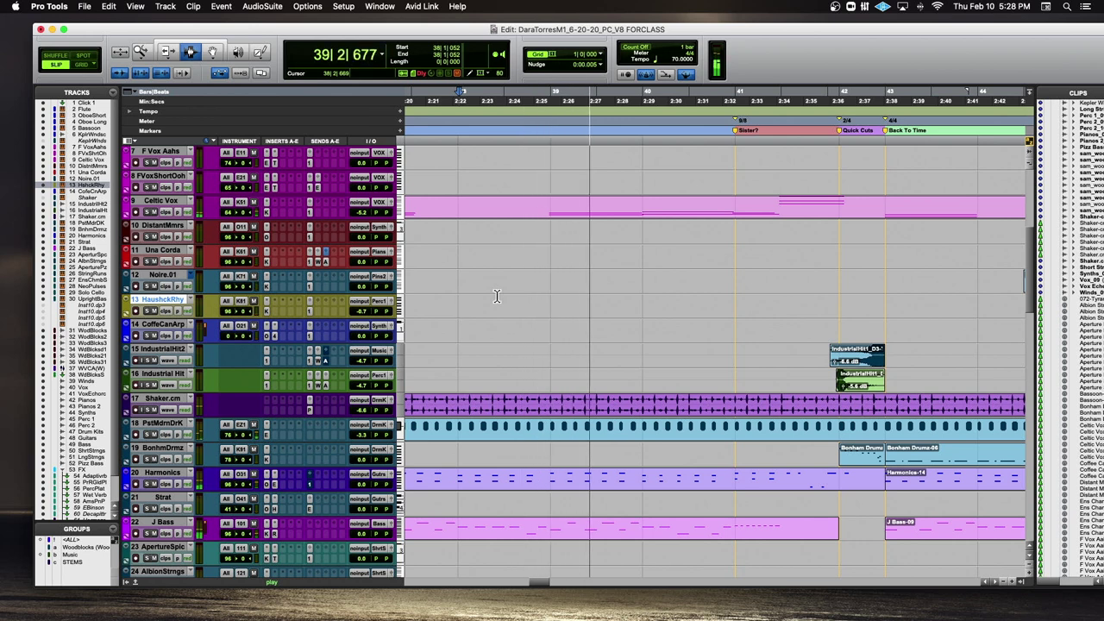
{"action": "scroll", "coordinate": [496, 296], "scroll_direction": "down", "scroll_amount": 10}
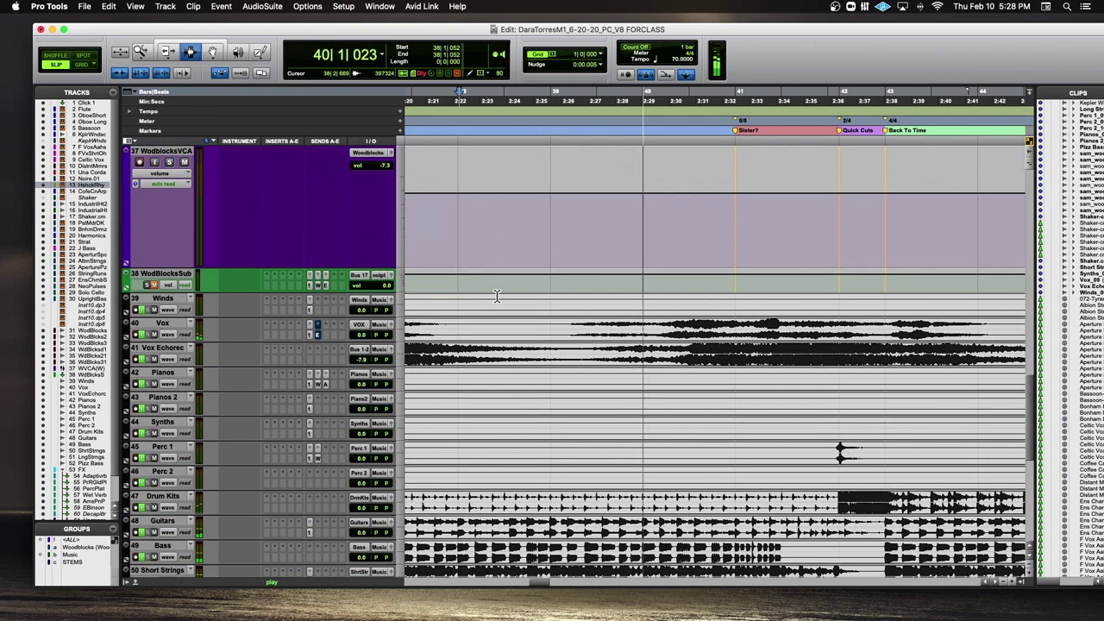
{"action": "scroll", "coordinate": [496, 295], "scroll_direction": "up", "scroll_amount": 10}
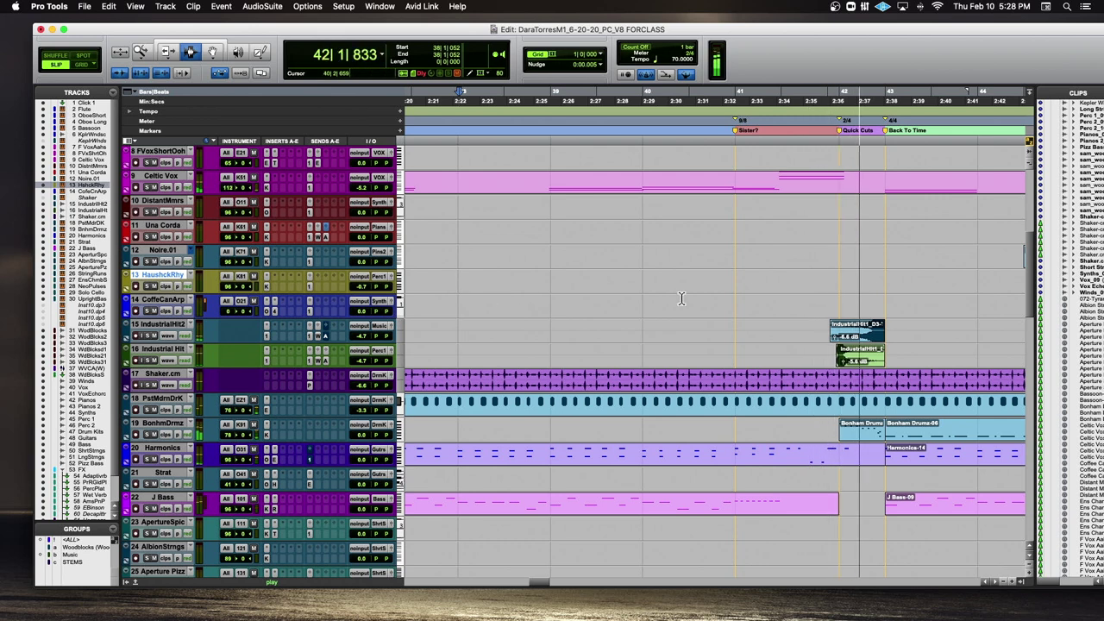
{"action": "key", "text": "space"}
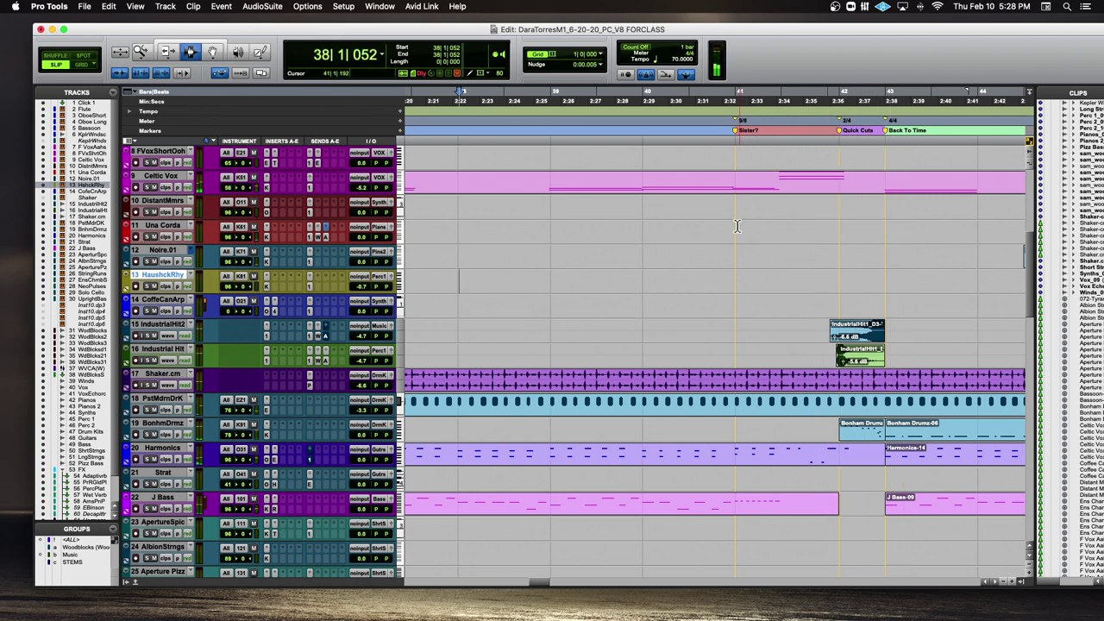
Step: Select the time ranges of the Sister? and Quick Cuts sections on Una Corda, and the start of Back To Time on F Vox Short Ooh
{"action": "left_click_drag", "start_coordinate": [735, 226], "coordinate": [838, 225]}
{"action": "left_click_drag", "start_coordinate": [846, 225], "coordinate": [886, 228]}
{"action": "left_click", "coordinate": [886, 229]}
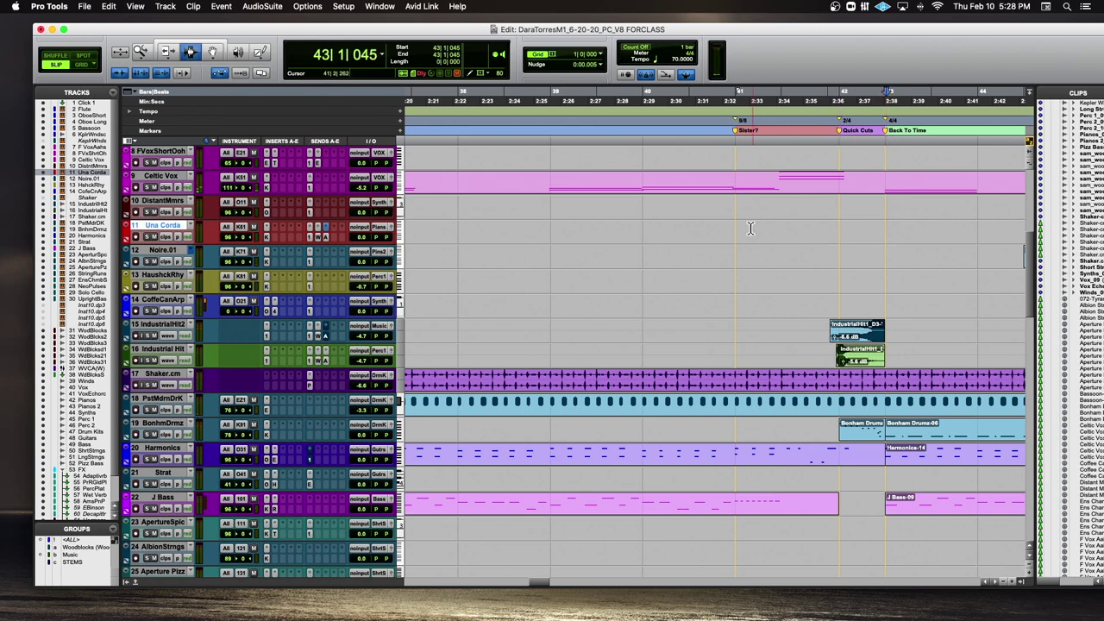
{"action": "left_click", "coordinate": [737, 150]}
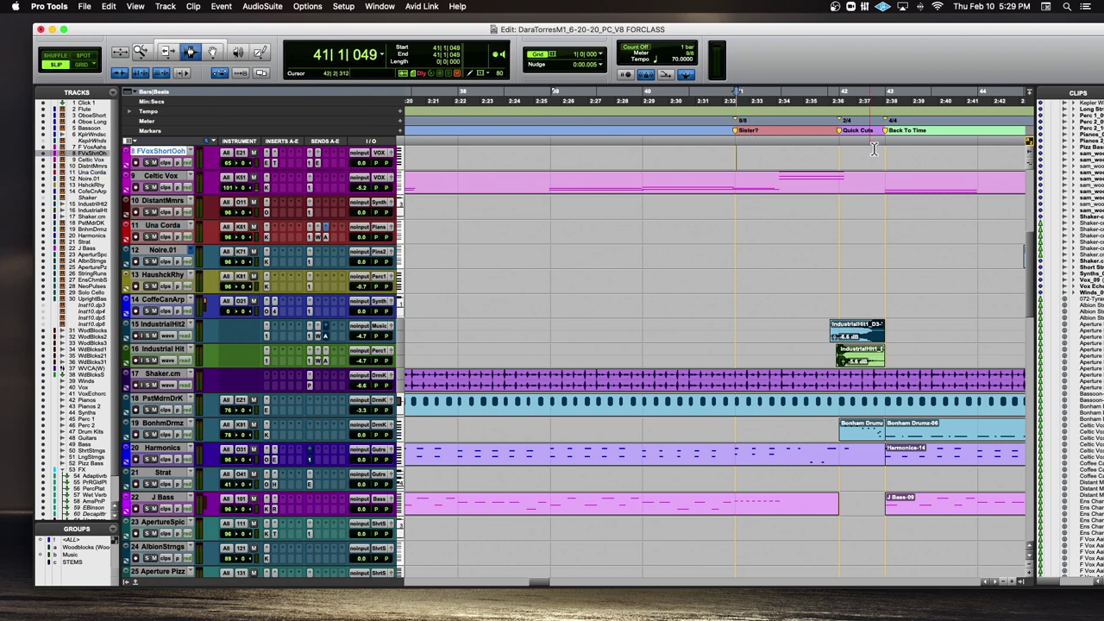
{"action": "left_click_drag", "start_coordinate": [885, 149], "coordinate": [929, 165]}
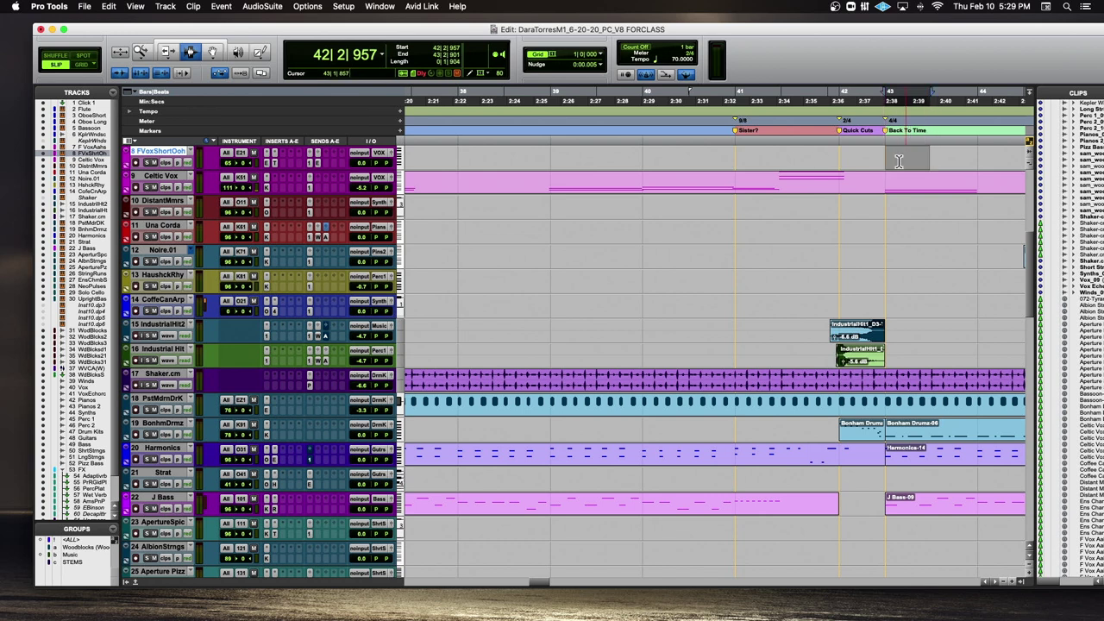
Step: Play the session from the Sister? marker at bar 41 into the Back To Time section, and stop playback
{"action": "left_click", "coordinate": [736, 157]}
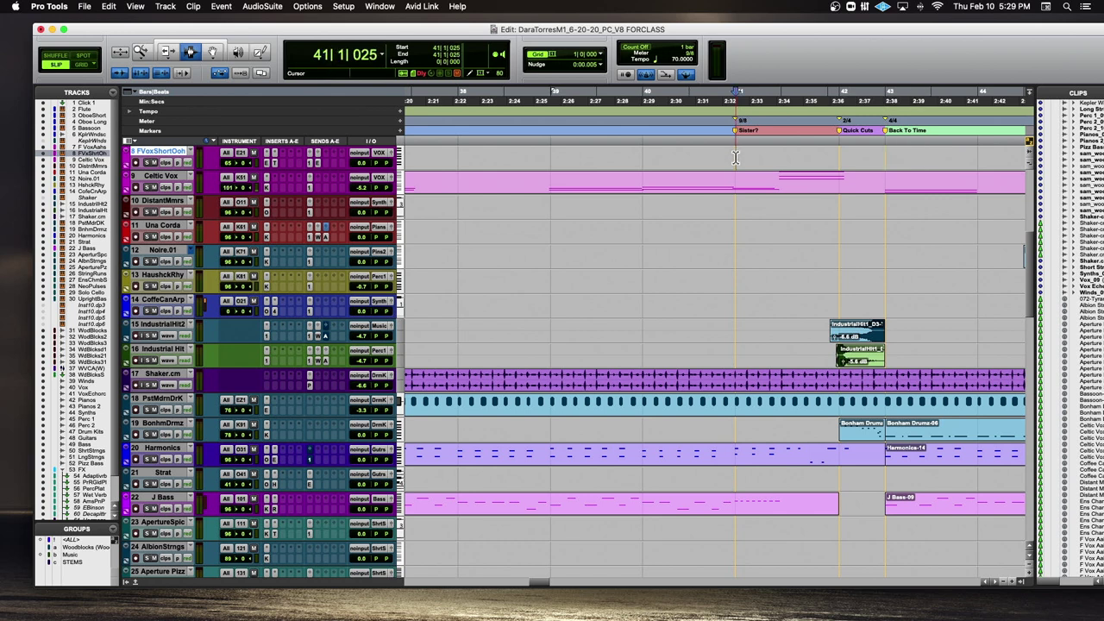
{"action": "key", "text": "space"}
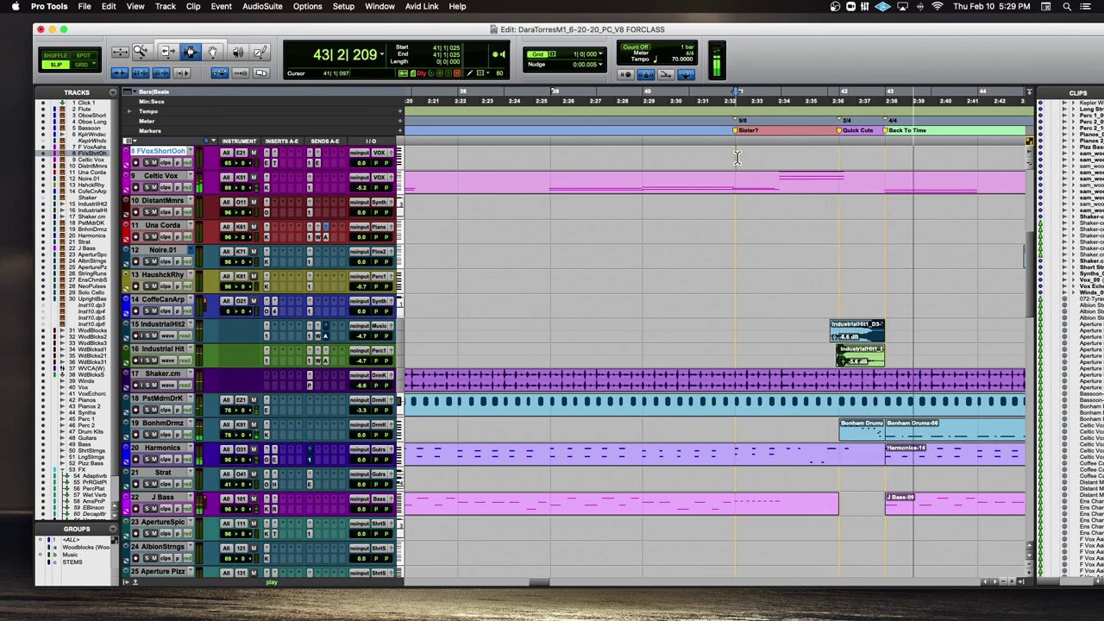
{"action": "key", "text": "space"}
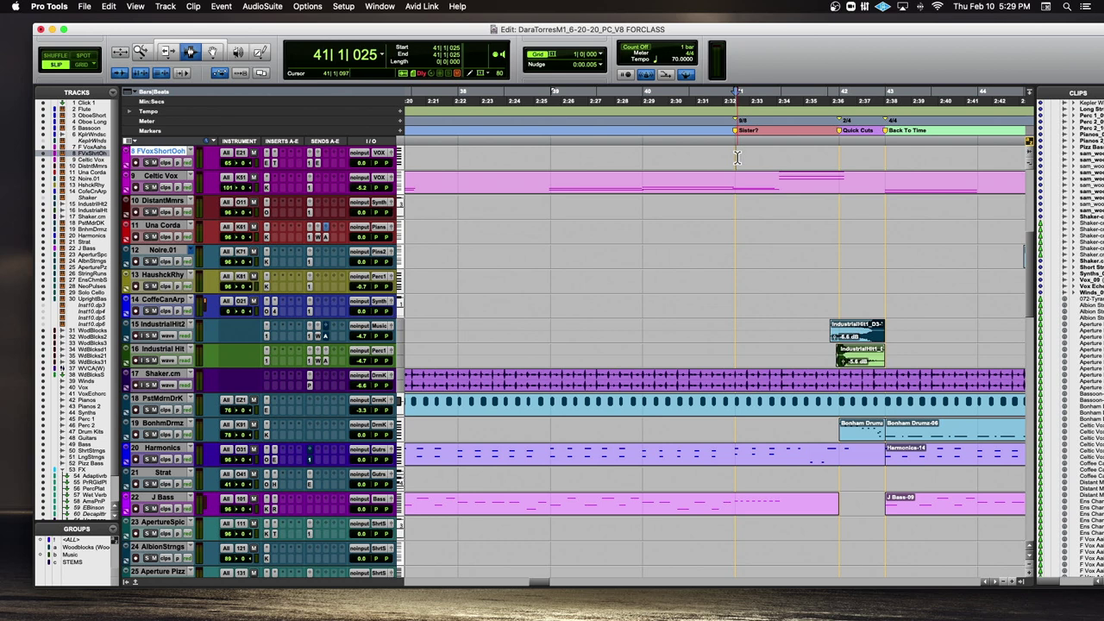
Step: Shrink the height of all tracks in the Edit window so that many more tracks fit at once
{"action": "key", "text": "r"}
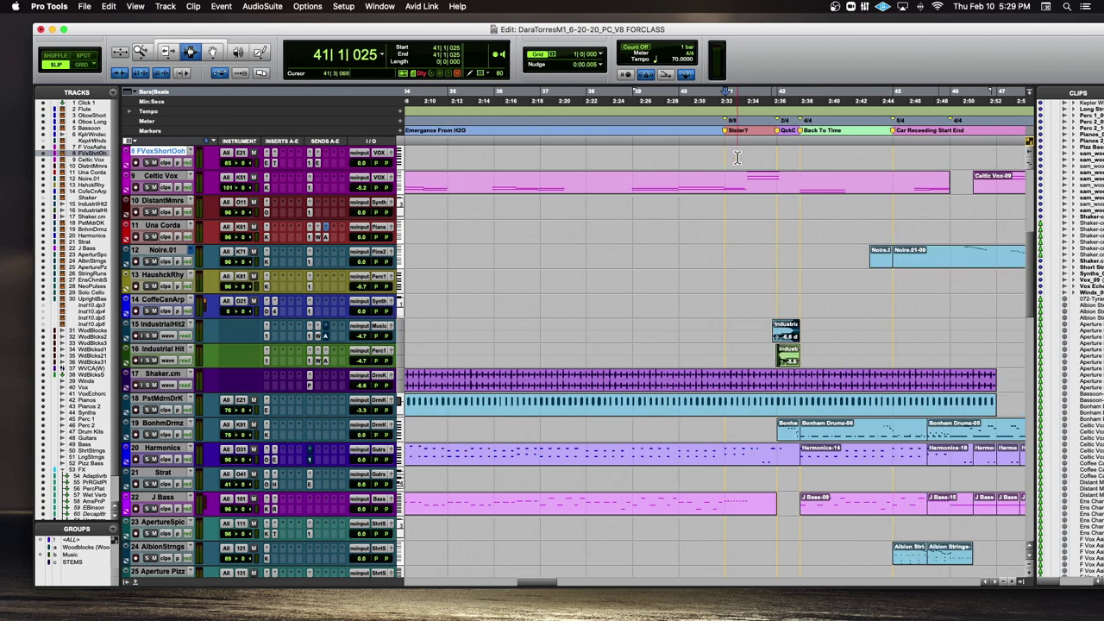
{"action": "scroll", "coordinate": [626, 151], "scroll_direction": "up", "scroll_amount": 5}
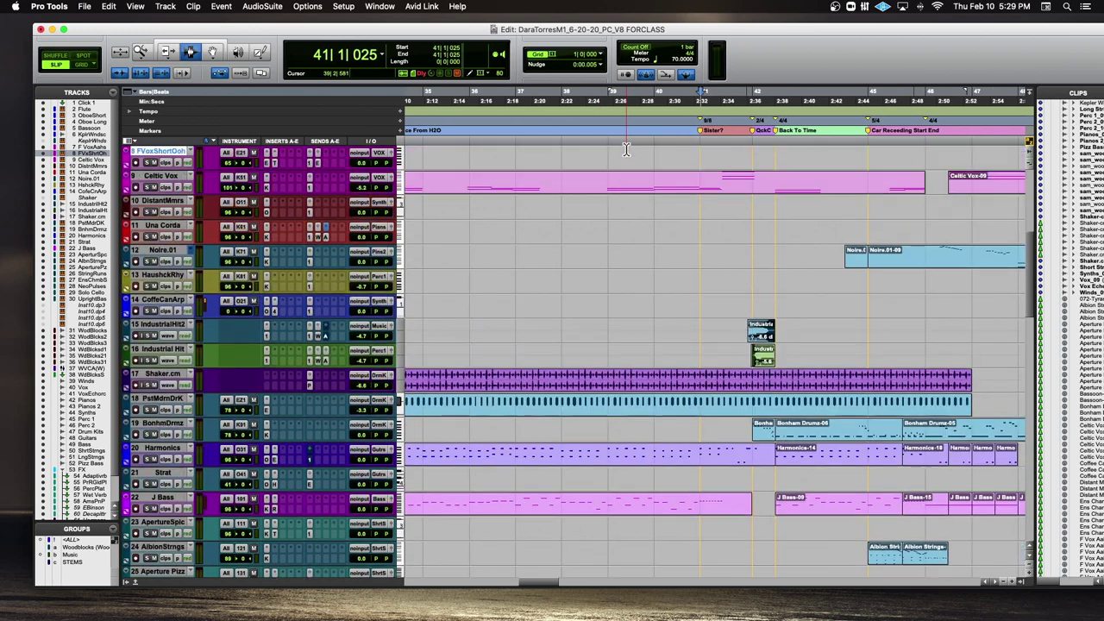
{"action": "scroll", "coordinate": [626, 150], "scroll_direction": "right", "scroll_amount": 3}
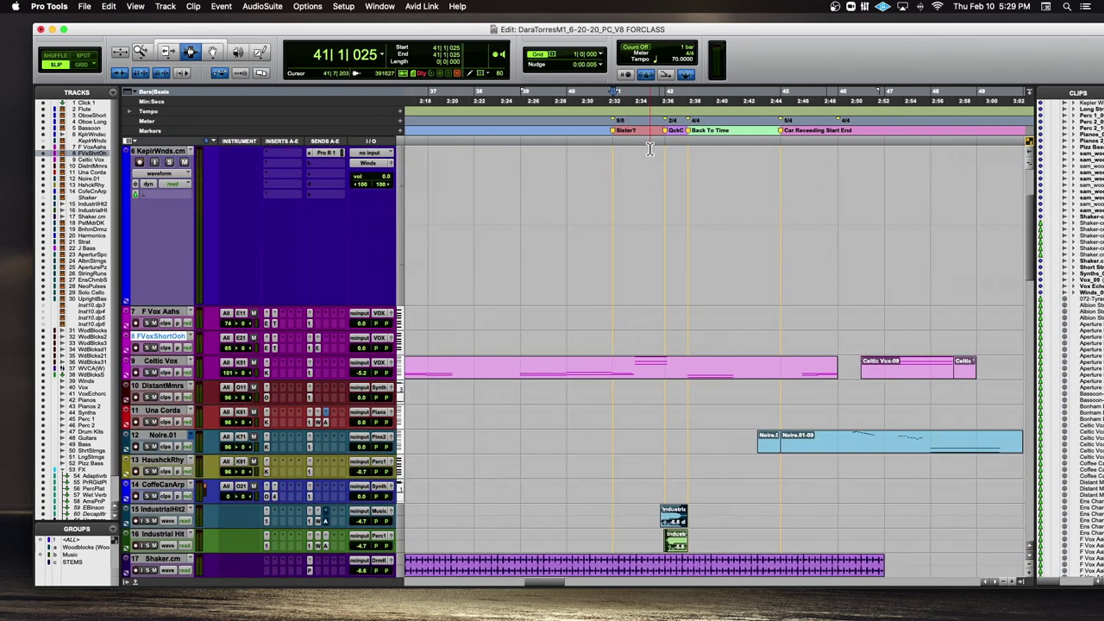
{"action": "scroll", "coordinate": [643, 151], "scroll_direction": "down", "scroll_amount": 10}
{"action": "scroll", "coordinate": [649, 150], "scroll_direction": "down", "scroll_amount": 20}
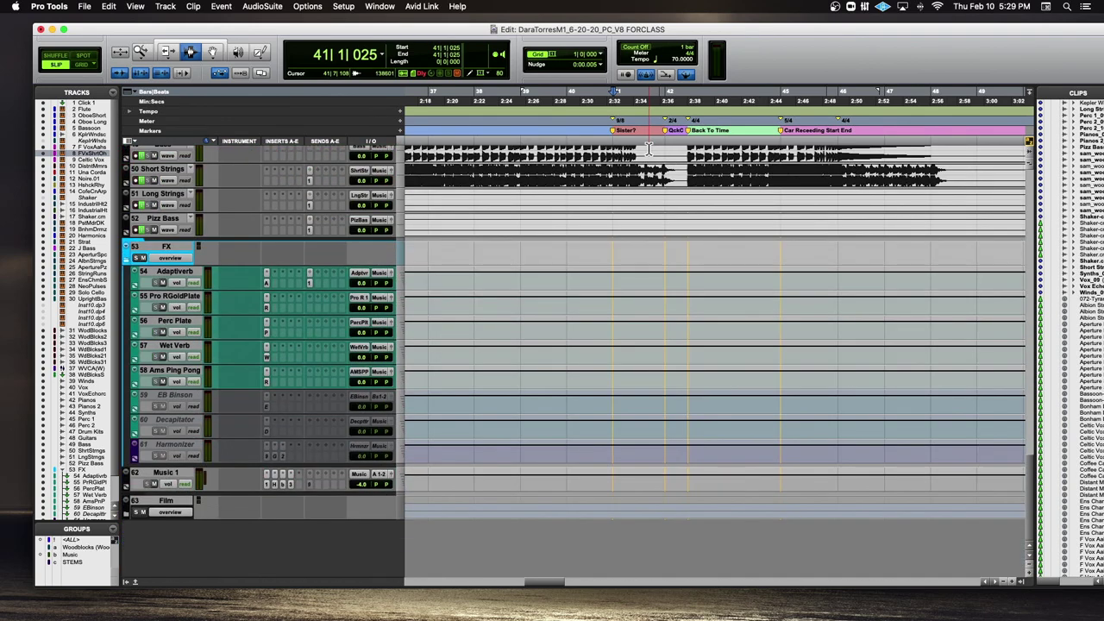
{"action": "key", "text": "ctrl+alt+Down"}
{"action": "key", "text": "ctrl+alt+Down"}
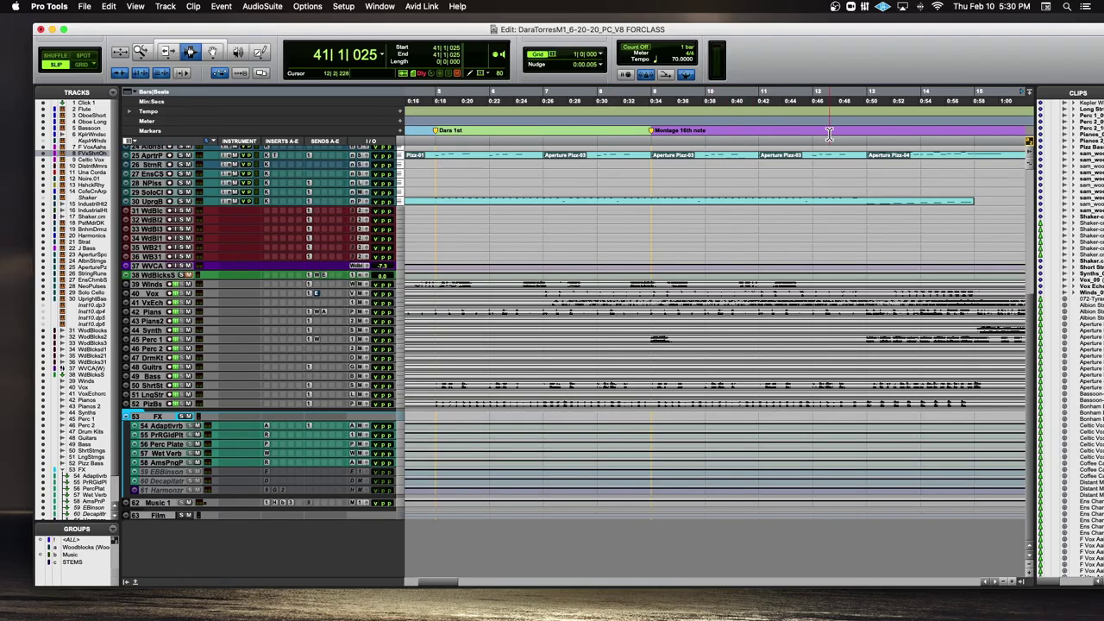
Step: Reposition the Edit window and toggle its Edit Keyboard Focus off and on again
{"action": "left_click_drag", "start_coordinate": [822, 29], "coordinate": [627, 98]}
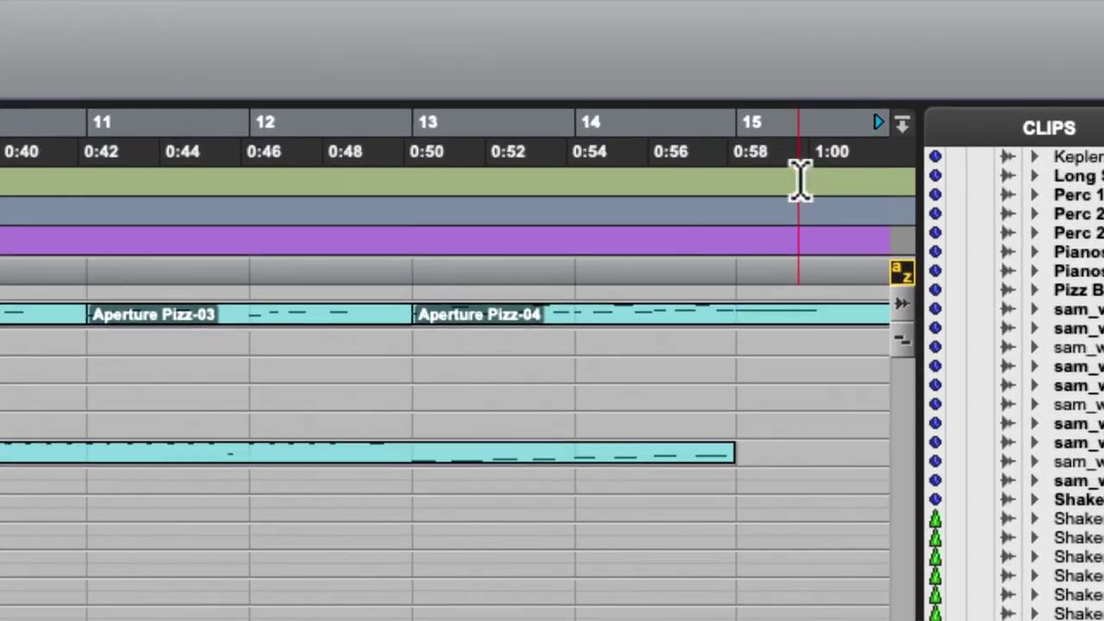
{"action": "left_click", "coordinate": [899, 273]}
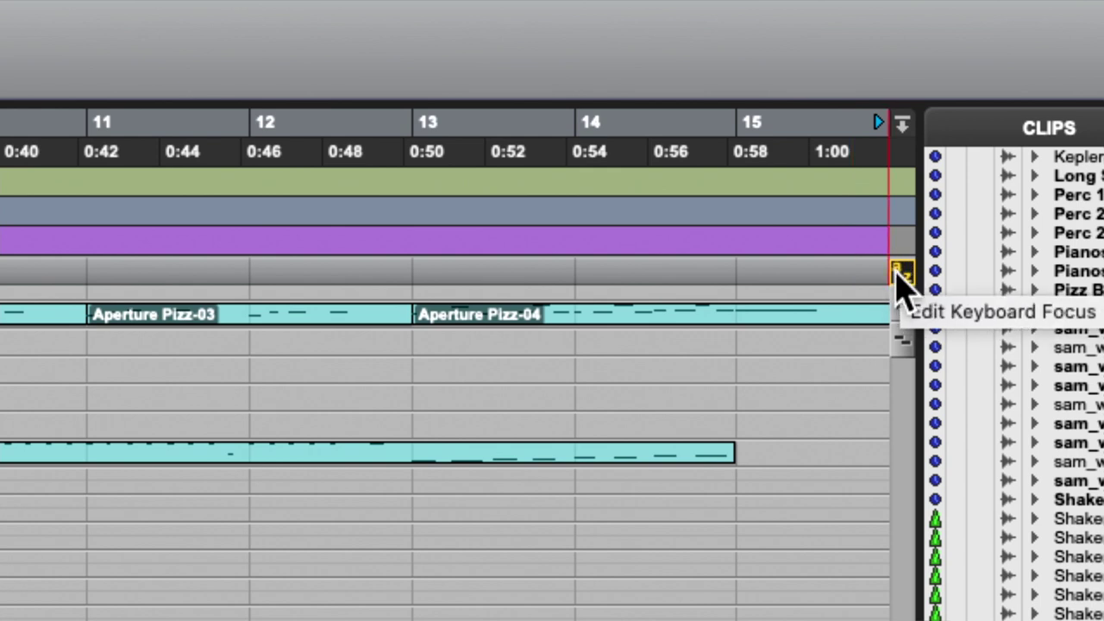
{"action": "left_click", "coordinate": [899, 274]}
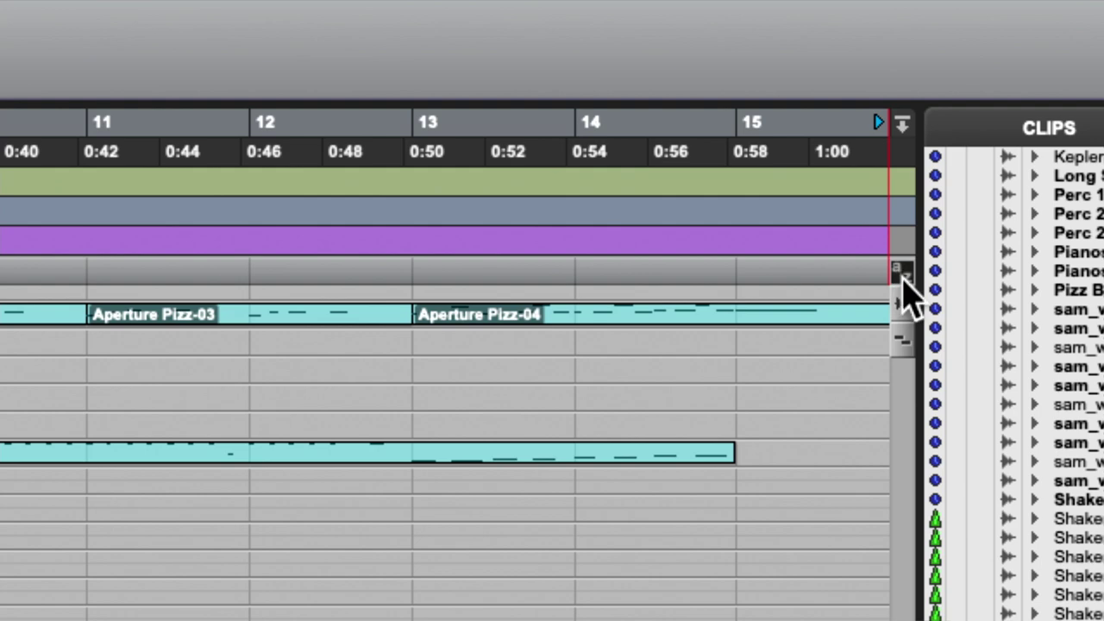
{"action": "left_click", "coordinate": [900, 274]}
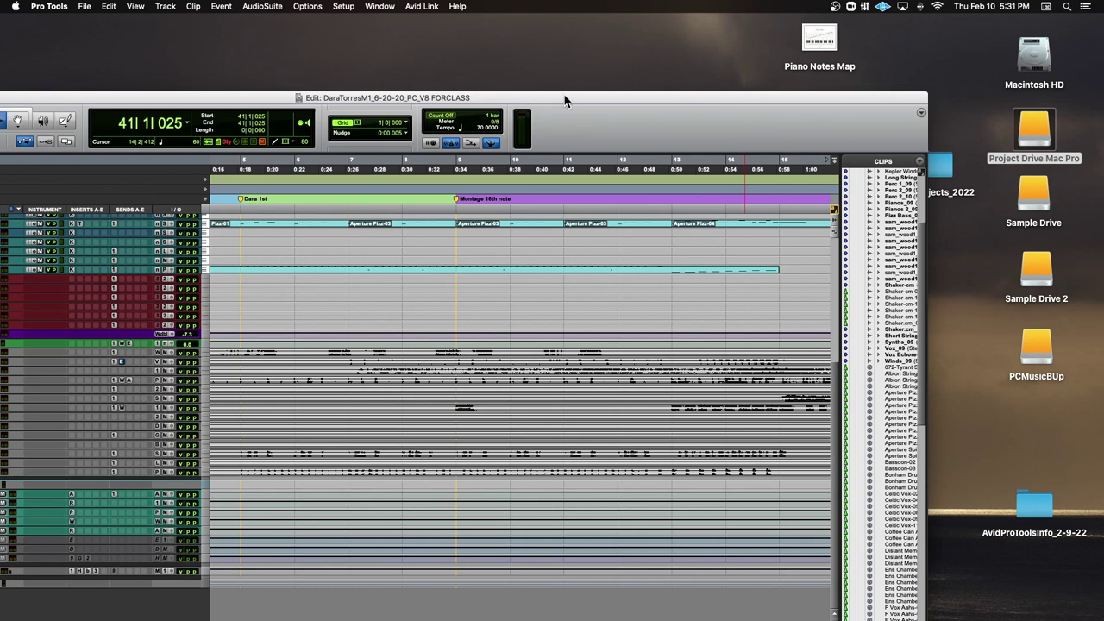
{"action": "left_click_drag", "start_coordinate": [565, 97], "coordinate": [740, 25]}
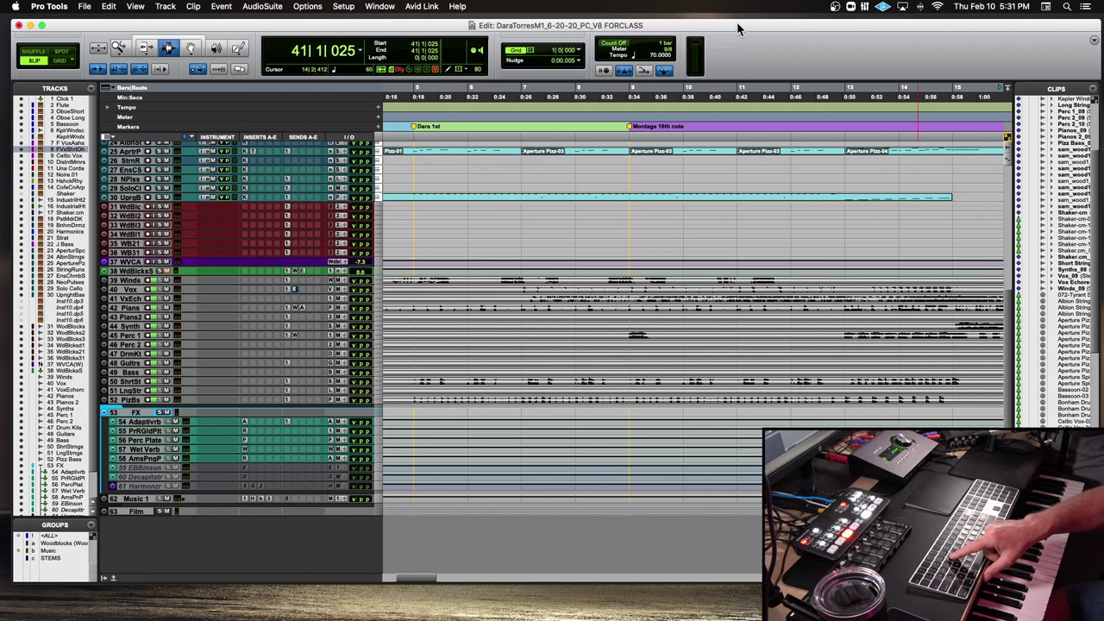
Step: Zoom the timeline out to the full arrangement and in closely on the Sister? marker at bar 41
{"action": "key", "text": "super+bracketleft"}
{"action": "key", "text": "super+bracketleft"}
{"action": "key", "text": "super+bracketleft"}
{"action": "key", "text": "super+bracketleft"}
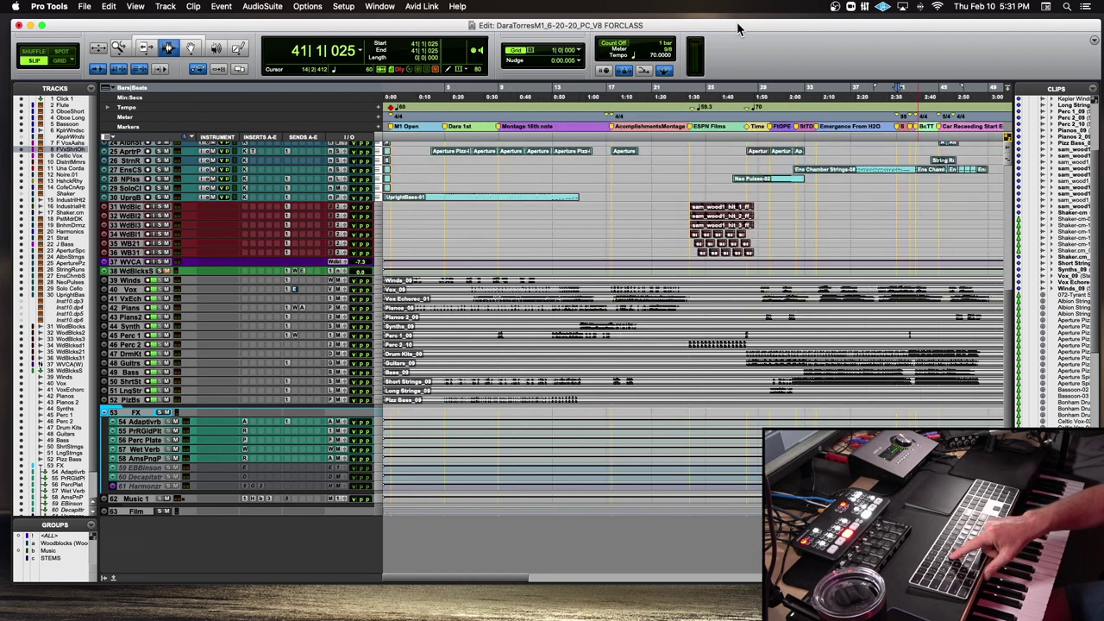
{"action": "key", "text": "super+bracketright"}
{"action": "key", "text": "super+bracketright"}
{"action": "key", "text": "super+bracketright"}
{"action": "key", "text": "super+bracketright"}
{"action": "key", "text": "super+bracketright"}
{"action": "key", "text": "super+bracketright"}
{"action": "key", "text": "super+bracketright"}
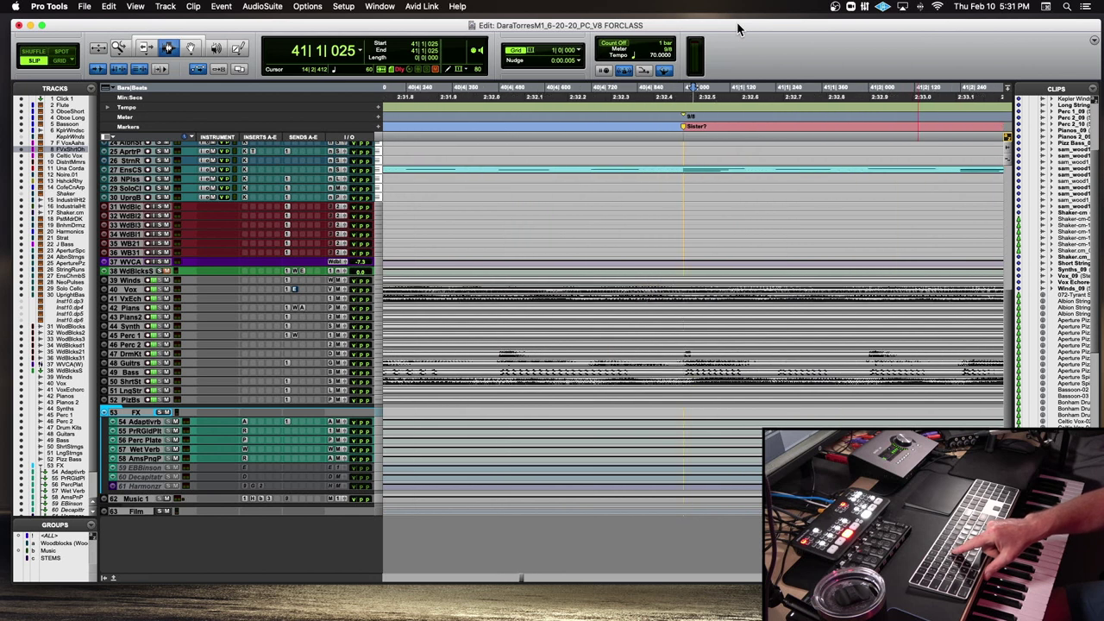
Step: Zoom the timeline out past the end of the arrangement and in to tick level around bar 41
{"action": "key", "text": "super+bracketleft"}
{"action": "key", "text": "super+bracketleft"}
{"action": "key", "text": "super+bracketleft"}
{"action": "key", "text": "super+bracketleft"}
{"action": "key", "text": "super+bracketright"}
{"action": "key", "text": "super+bracketright"}
{"action": "key", "text": "super+bracketright"}
{"action": "key", "text": "super+bracketright"}
{"action": "key", "text": "super+bracketright"}
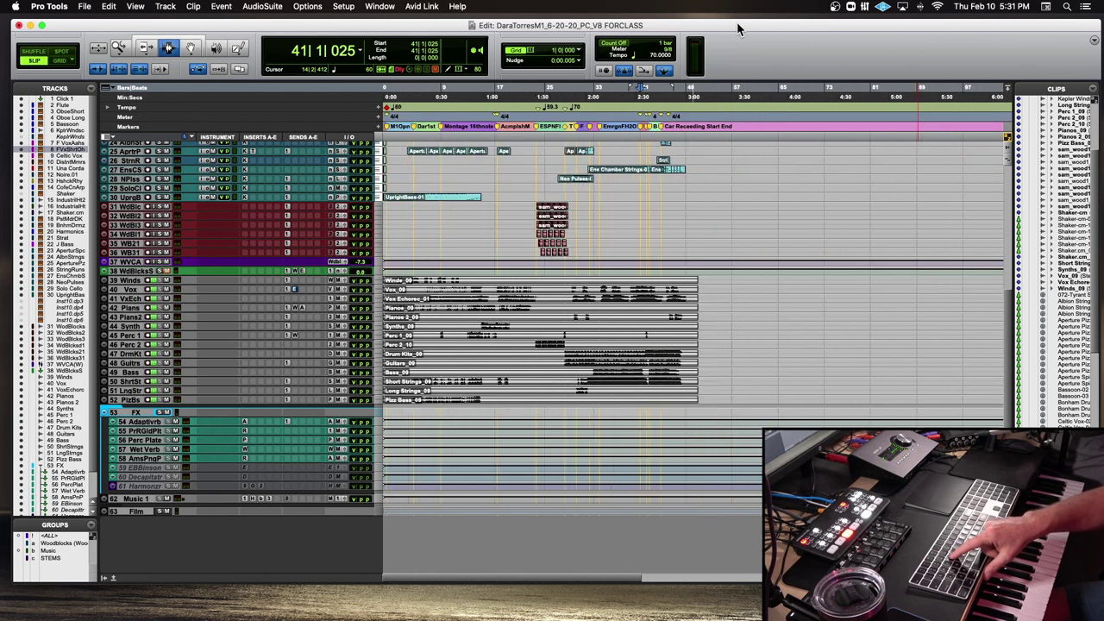
{"action": "key", "text": "t"}
{"action": "key", "text": "t"}
{"action": "key", "text": "t"}
{"action": "key", "text": "t"}
{"action": "key", "text": "t"}
{"action": "key", "text": "t"}
{"action": "key", "text": "t"}
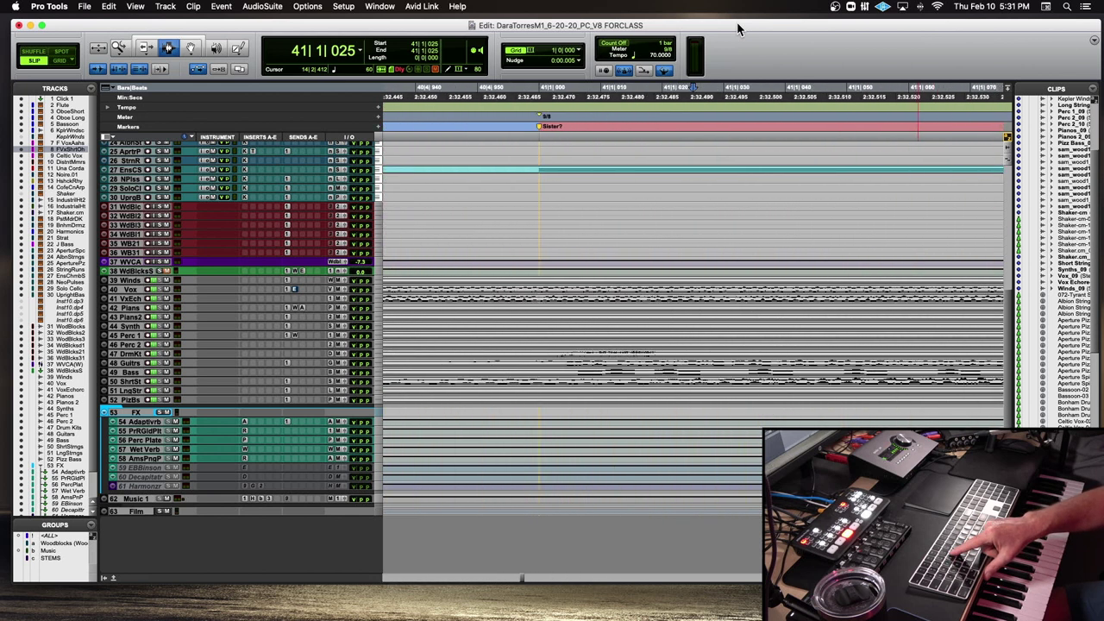
Step: Alternate the timeline zoom between a wide overview of the later sections and a close view of bars 38 to 44
{"action": "key", "text": "r"}
{"action": "key", "text": "r"}
{"action": "key", "text": "r"}
{"action": "key", "text": "r"}
{"action": "key", "text": "r"}
{"action": "key", "text": "r"}
{"action": "key", "text": "r"}
{"action": "key", "text": "r"}
{"action": "key", "text": "r"}
{"action": "key", "text": "r"}
{"action": "key", "text": "r"}
{"action": "key", "text": "r"}
{"action": "key", "text": "r"}
{"action": "key", "text": "r"}
{"action": "key", "text": "r"}
{"action": "key", "text": "r"}
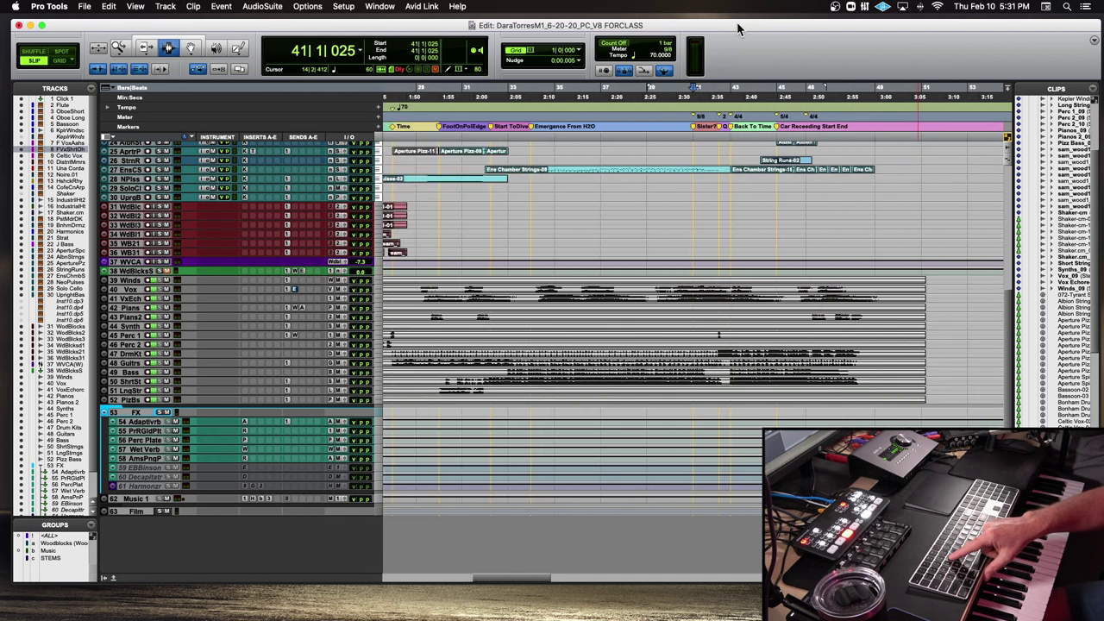
{"action": "key", "text": "t"}
{"action": "key", "text": "t"}
{"action": "key", "text": "t"}
{"action": "key", "text": "t"}
{"action": "key", "text": "t"}
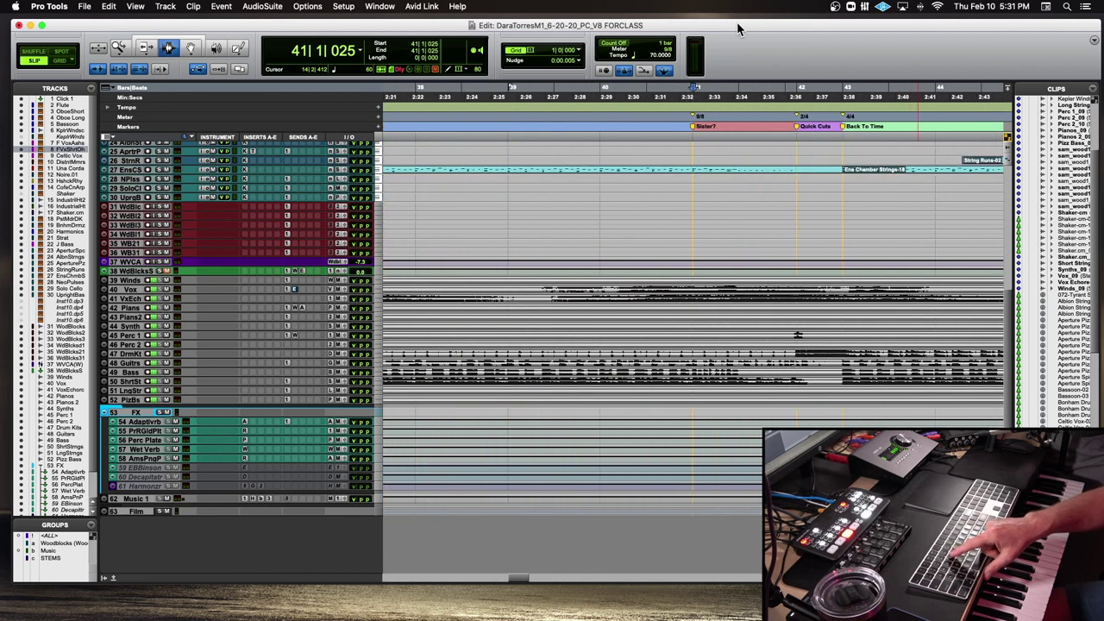
{"action": "key", "text": "r"}
{"action": "key", "text": "t"}
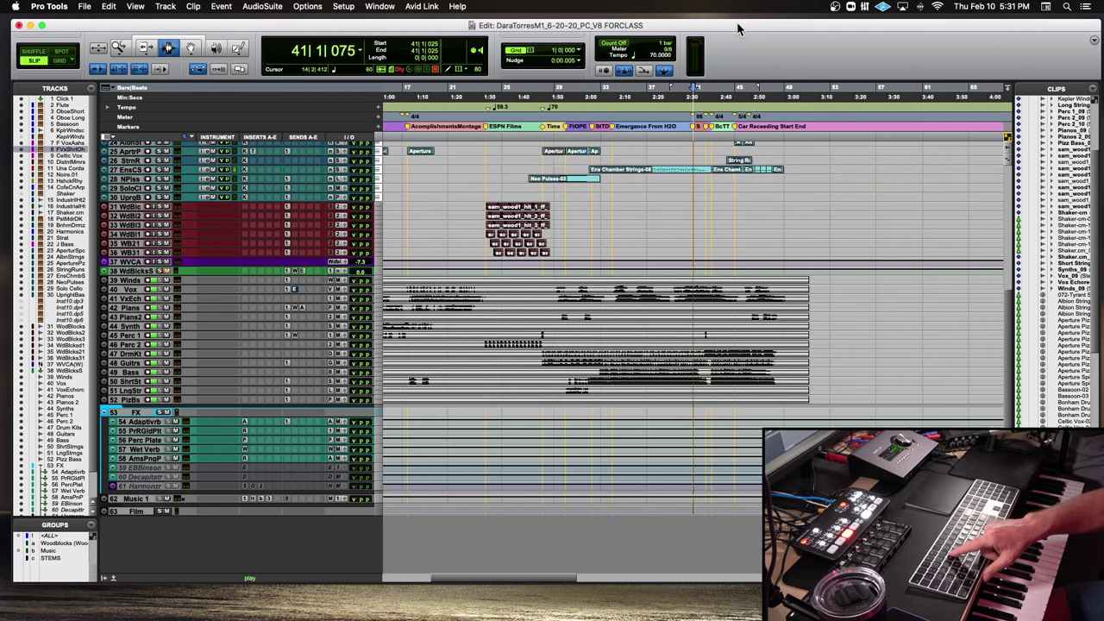
{"action": "key", "text": "r"}
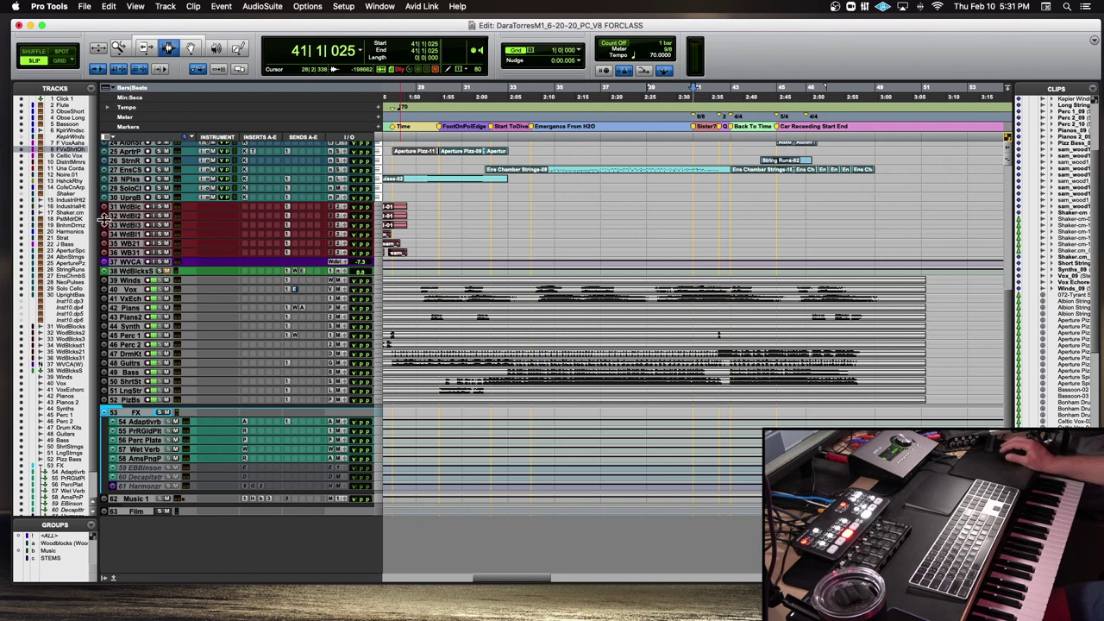
Step: Move the Edit window away from the screen edge and widen the Tracks list to show full track names
{"action": "left_click_drag", "start_coordinate": [182, 27], "coordinate": [325, 39]}
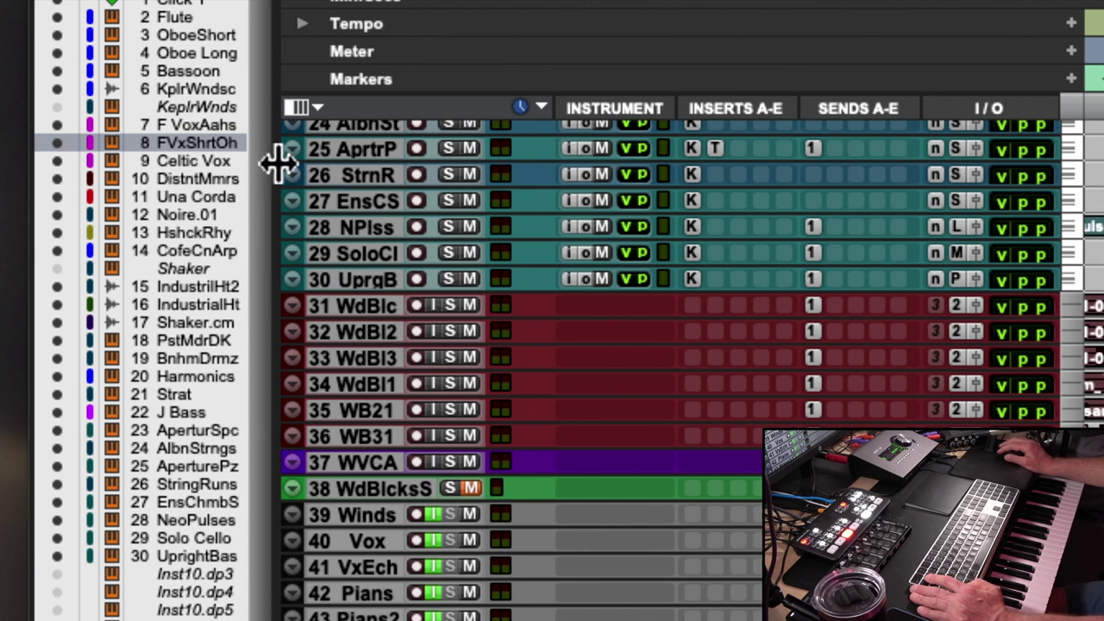
{"action": "left_click_drag", "start_coordinate": [276, 163], "coordinate": [483, 178]}
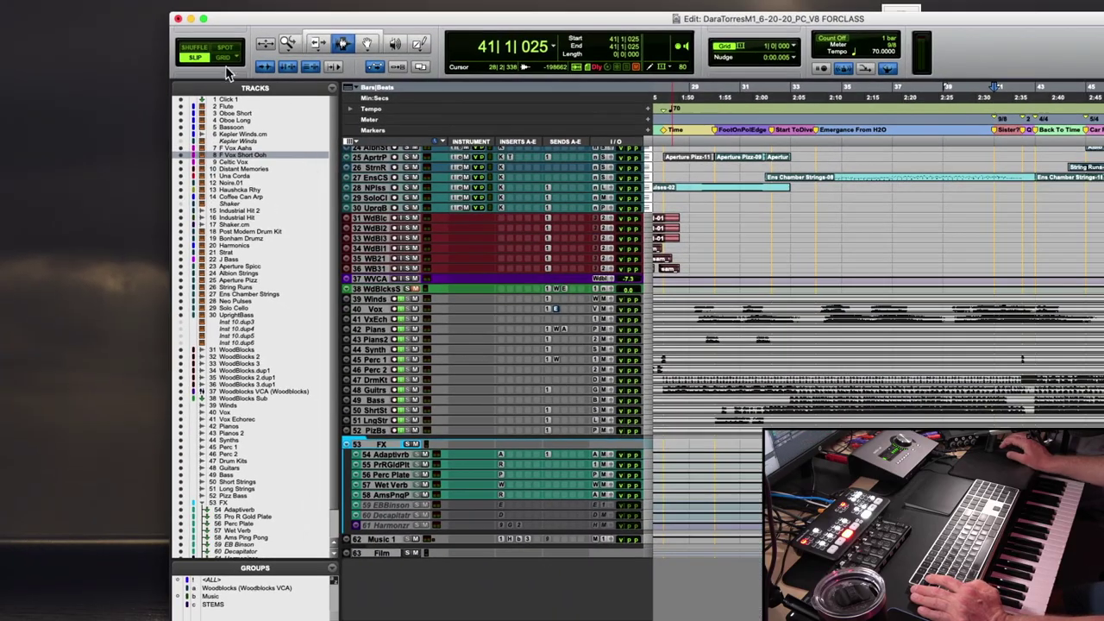
{"action": "left_click_drag", "start_coordinate": [261, 20], "coordinate": [193, 16]}
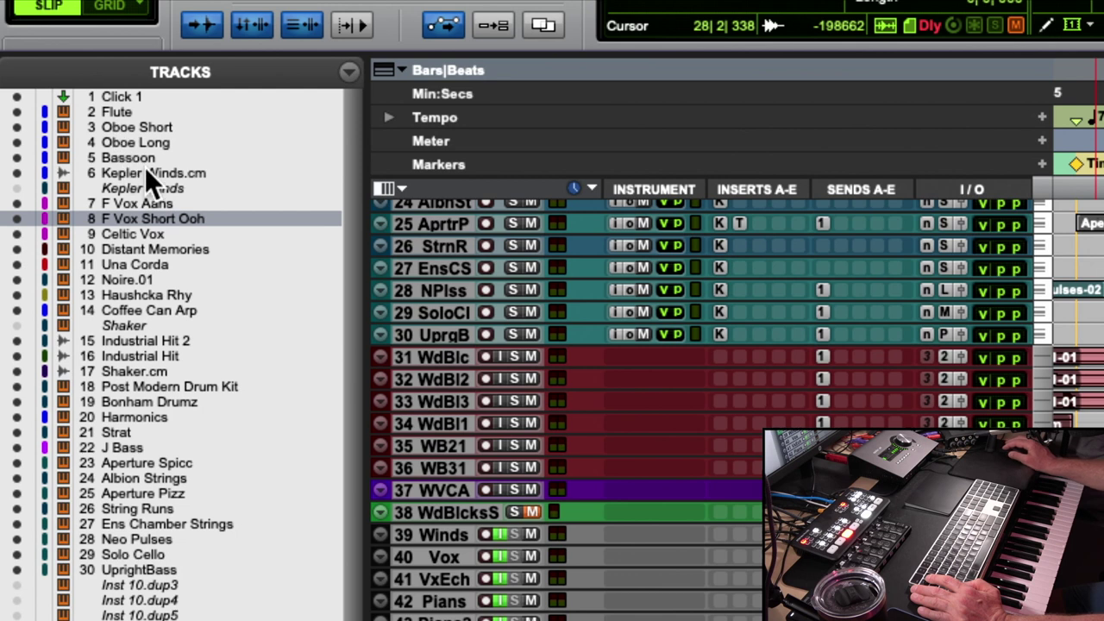
{"action": "scroll", "coordinate": [431, 227], "scroll_direction": "up", "scroll_amount": 15}
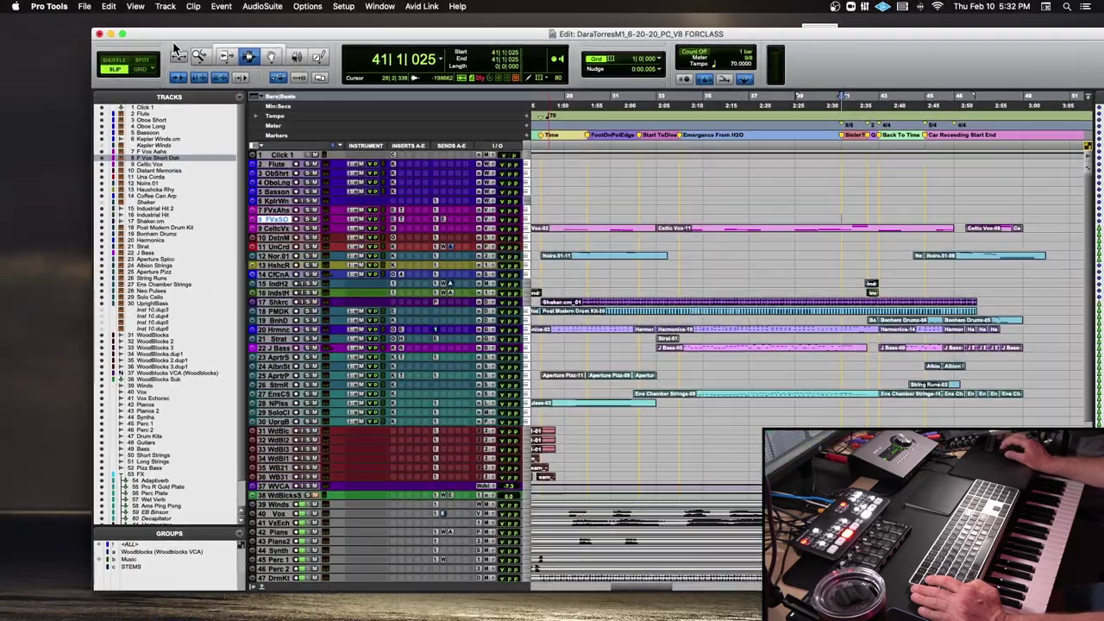
Step: Reposition the Edit window and enlarge the Flute track's height to reveal its full controls
{"action": "left_click_drag", "start_coordinate": [176, 36], "coordinate": [290, 42]}
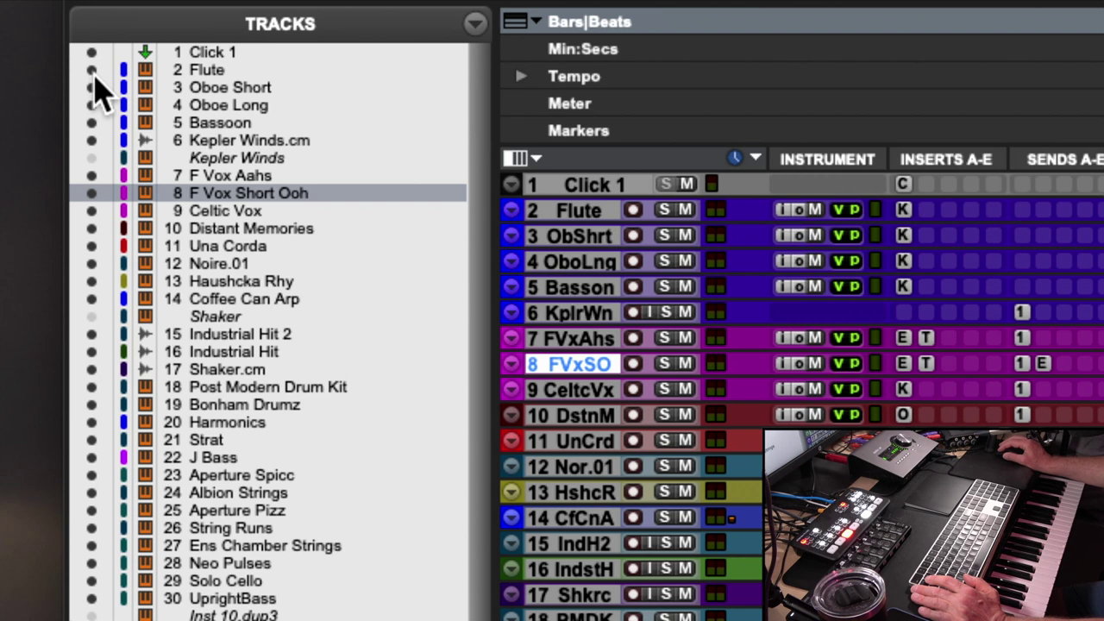
{"action": "left_click_drag", "start_coordinate": [552, 222], "coordinate": [562, 385]}
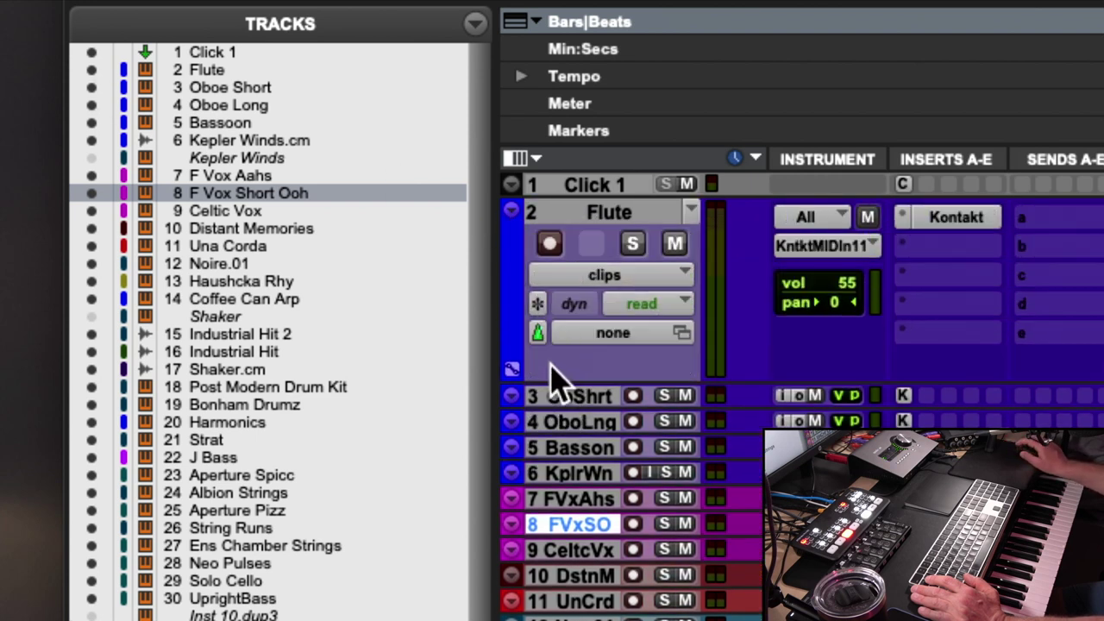
Step: Select the Flute track, hide and re-show it through its visibility setting in the Tracks list, and deselect it
{"action": "left_click", "coordinate": [562, 214]}
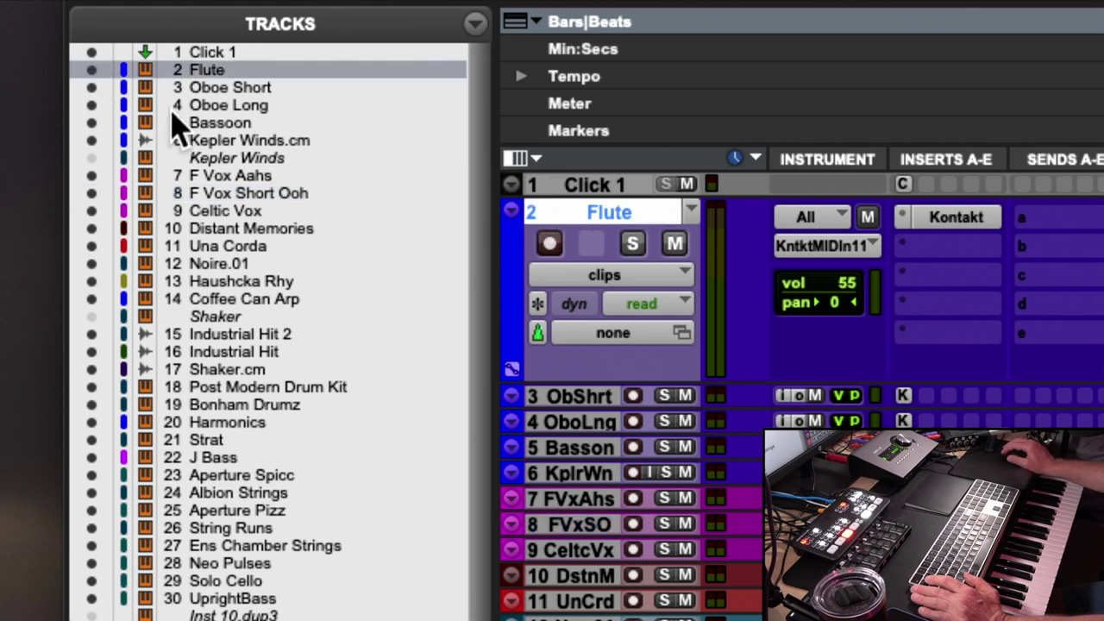
{"action": "left_click", "coordinate": [93, 71]}
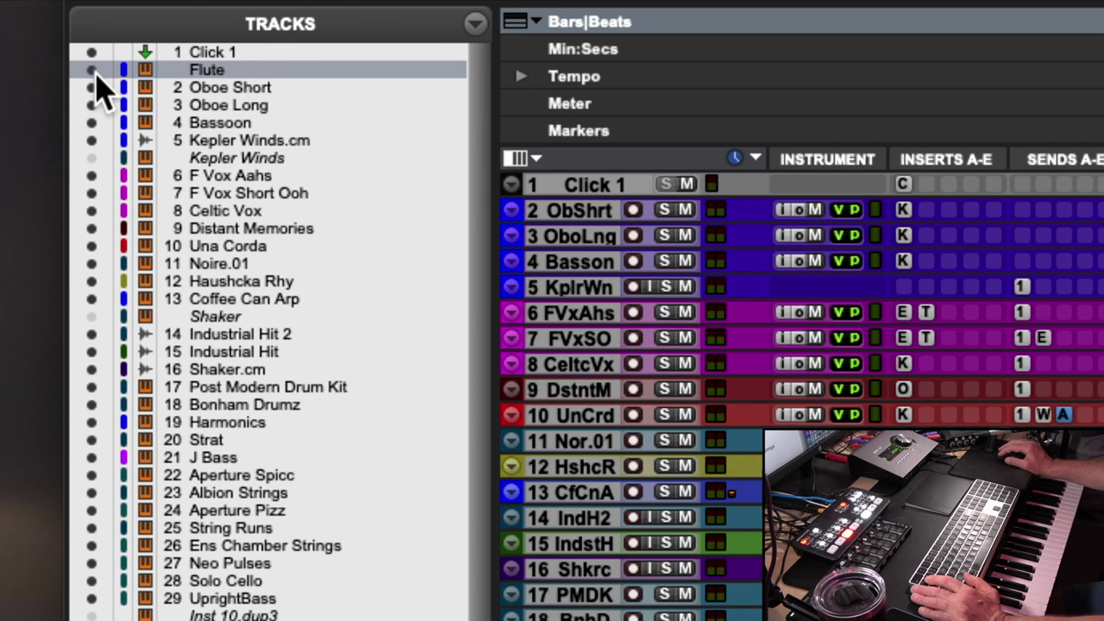
{"action": "left_click", "coordinate": [93, 71]}
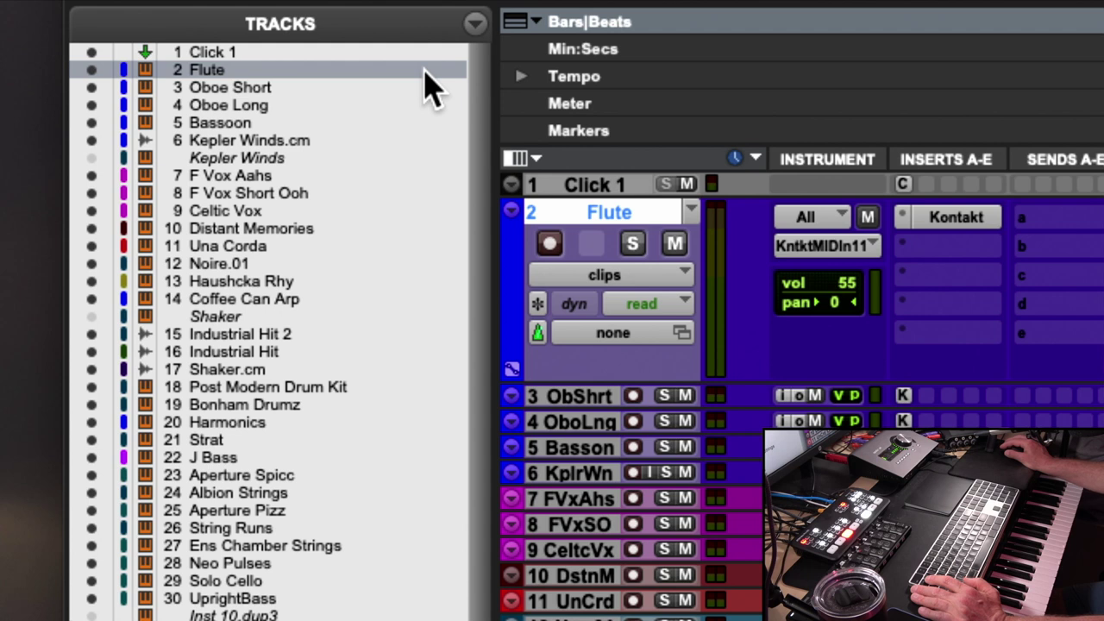
{"action": "left_click", "coordinate": [619, 209], "text": "super"}
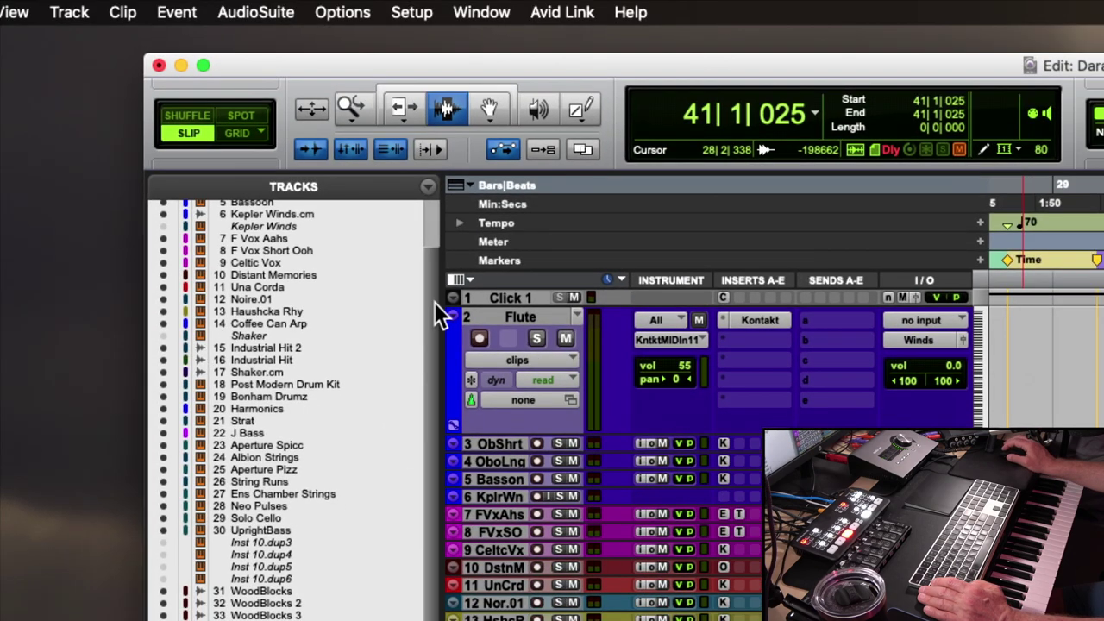
Step: Shift the Edit window slightly, and collapse and re-expand the FX folder track in the Tracks list
{"action": "left_click_drag", "start_coordinate": [405, 59], "coordinate": [342, 44]}
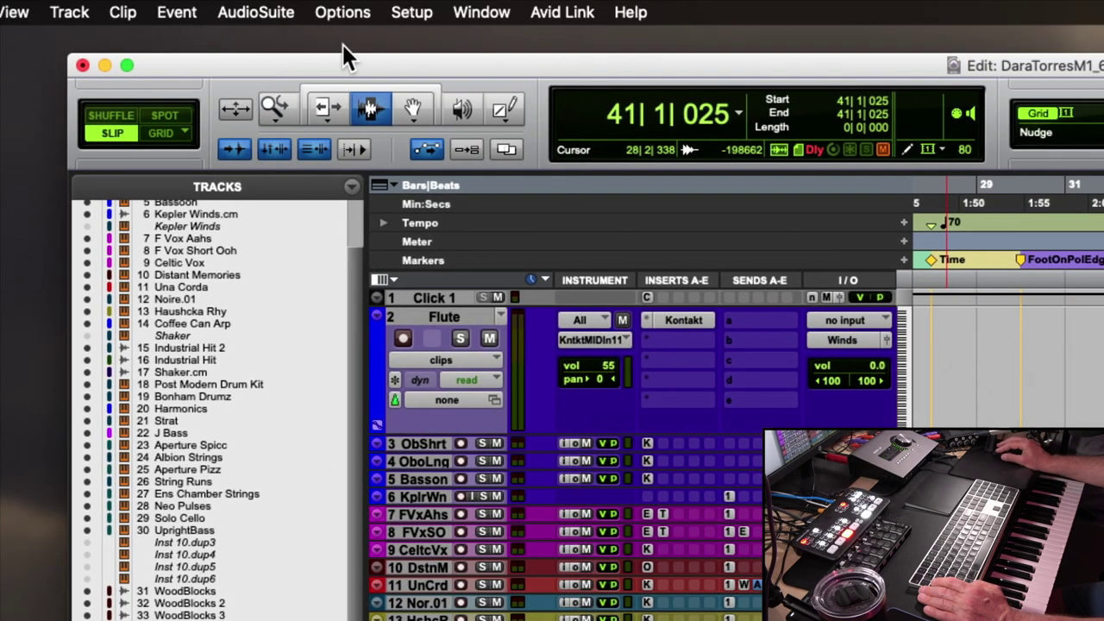
{"action": "scroll", "coordinate": [348, 363], "scroll_direction": "down", "scroll_amount": 2}
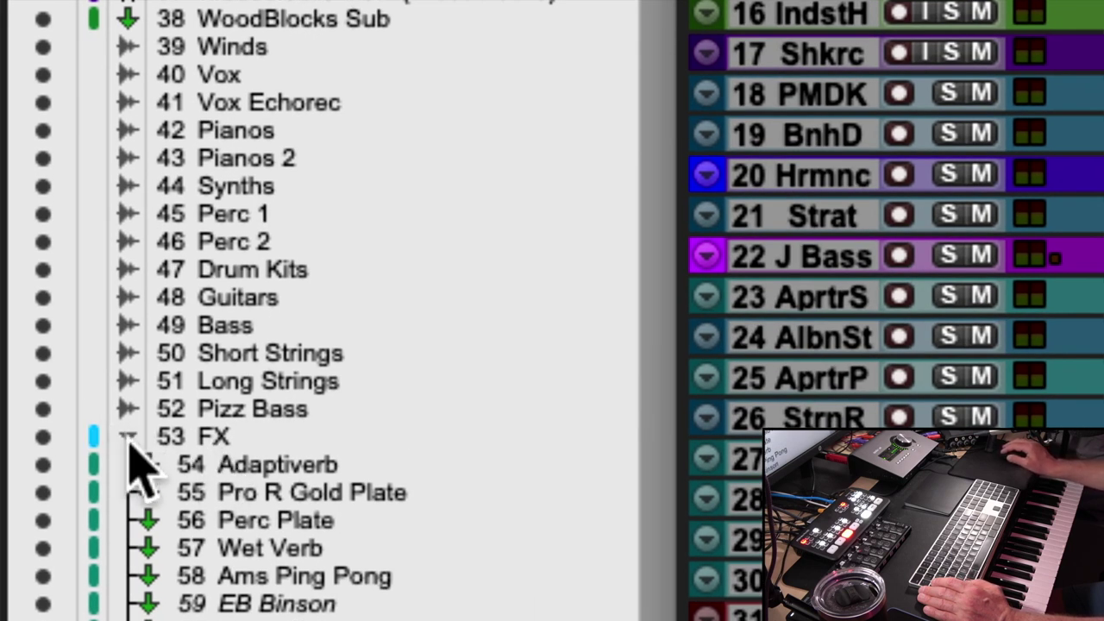
{"action": "left_click", "coordinate": [127, 437]}
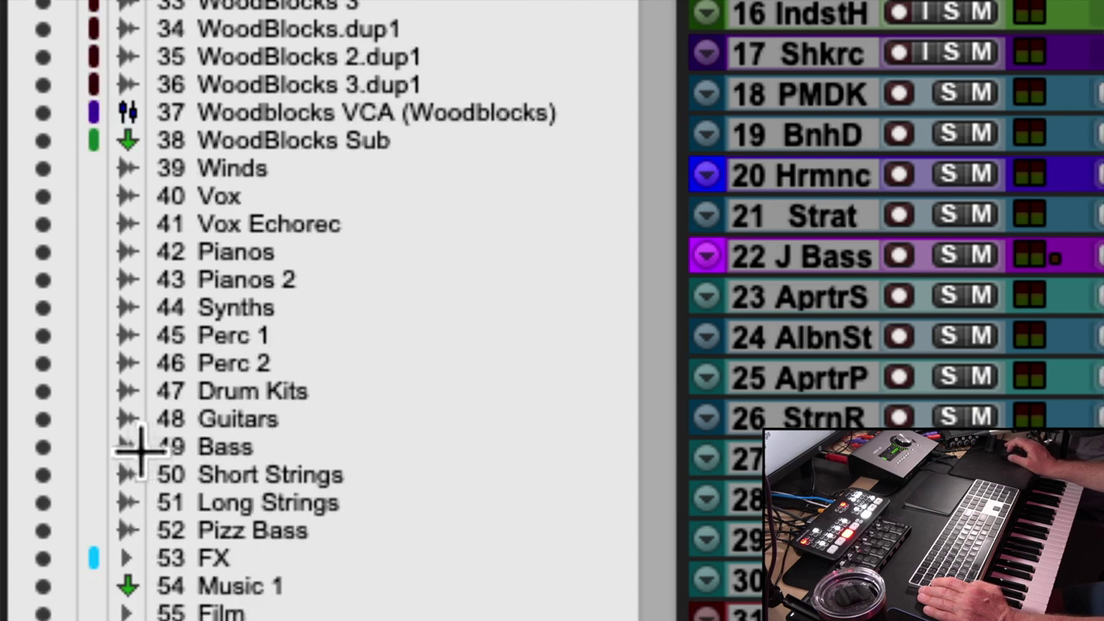
{"action": "left_click", "coordinate": [127, 558]}
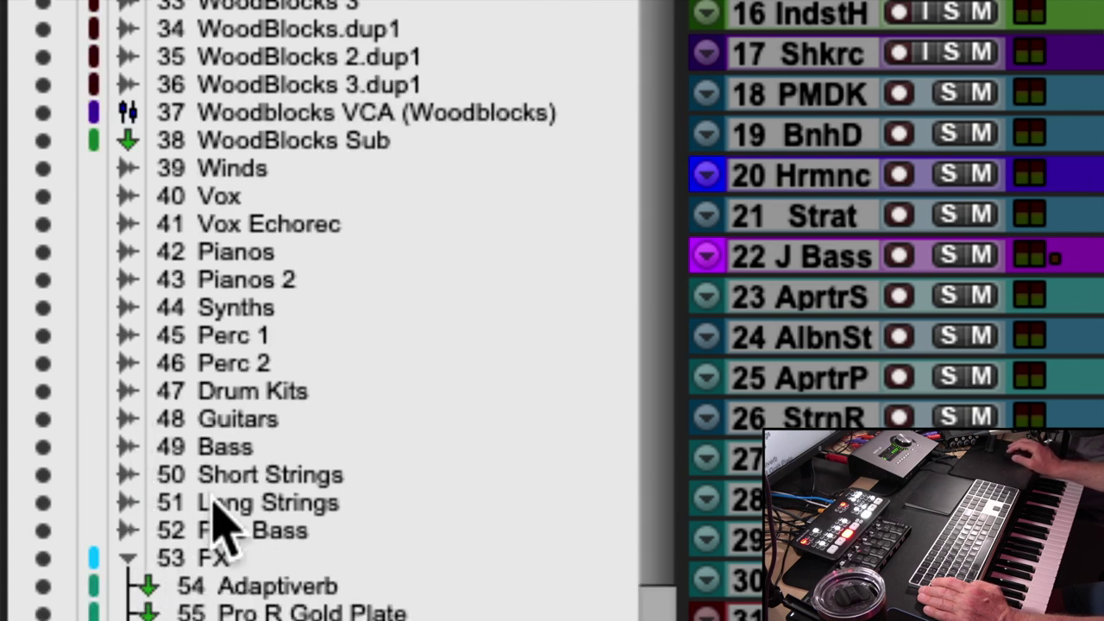
Step: Enlarge the Groups list by raising its divider with the Tracks list
{"action": "scroll", "coordinate": [231, 488], "scroll_direction": "down", "scroll_amount": 3}
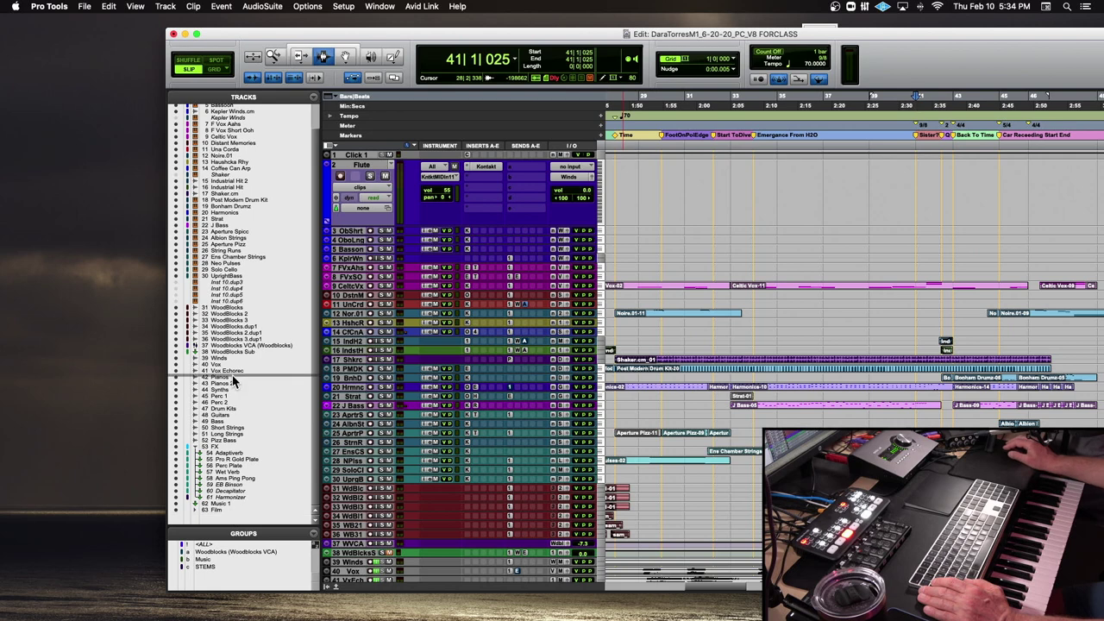
{"action": "left_click_drag", "start_coordinate": [227, 524], "coordinate": [228, 530]}
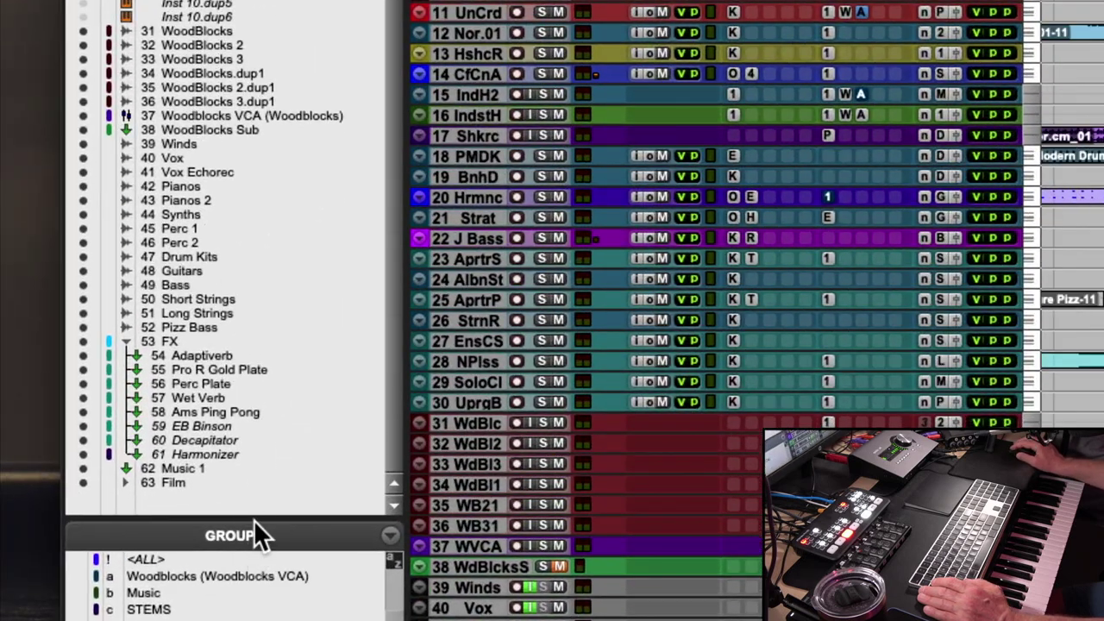
{"action": "left_click_drag", "start_coordinate": [253, 518], "coordinate": [258, 239]}
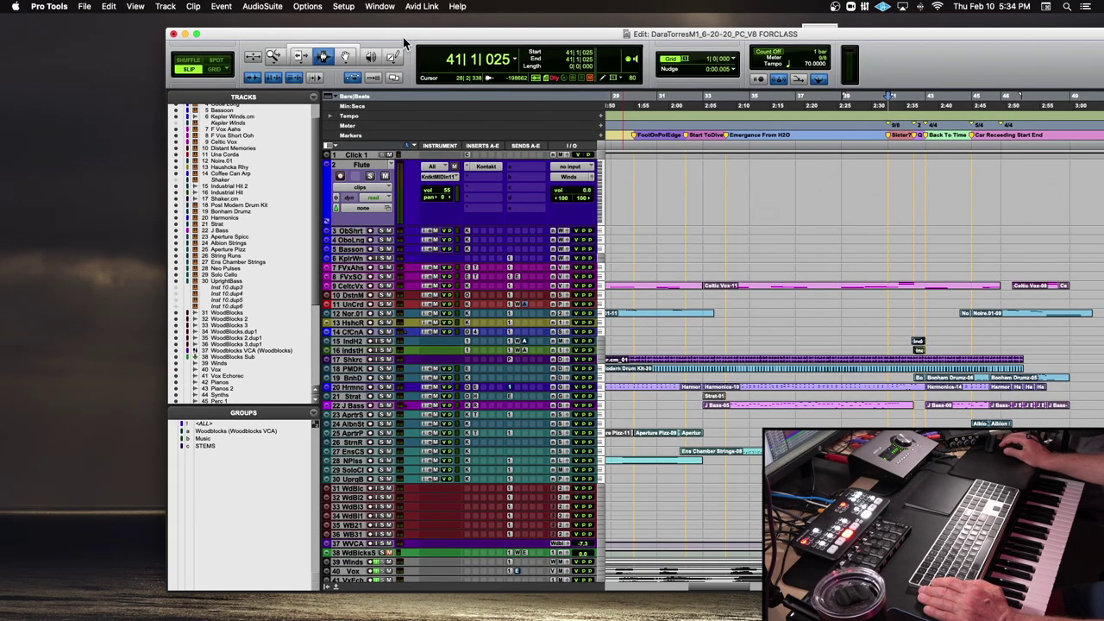
Step: Expand the Edit window to fill the display and widen the Clips list to show full clip names
{"action": "double_click", "coordinate": [404, 38]}
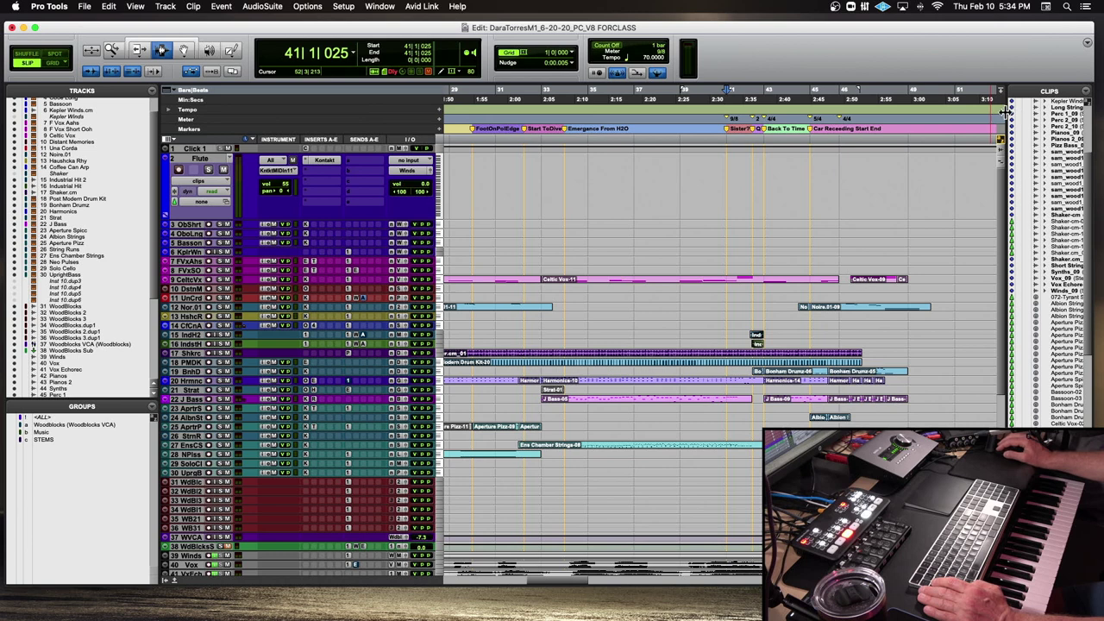
{"action": "left_click_drag", "start_coordinate": [1005, 113], "coordinate": [823, 113]}
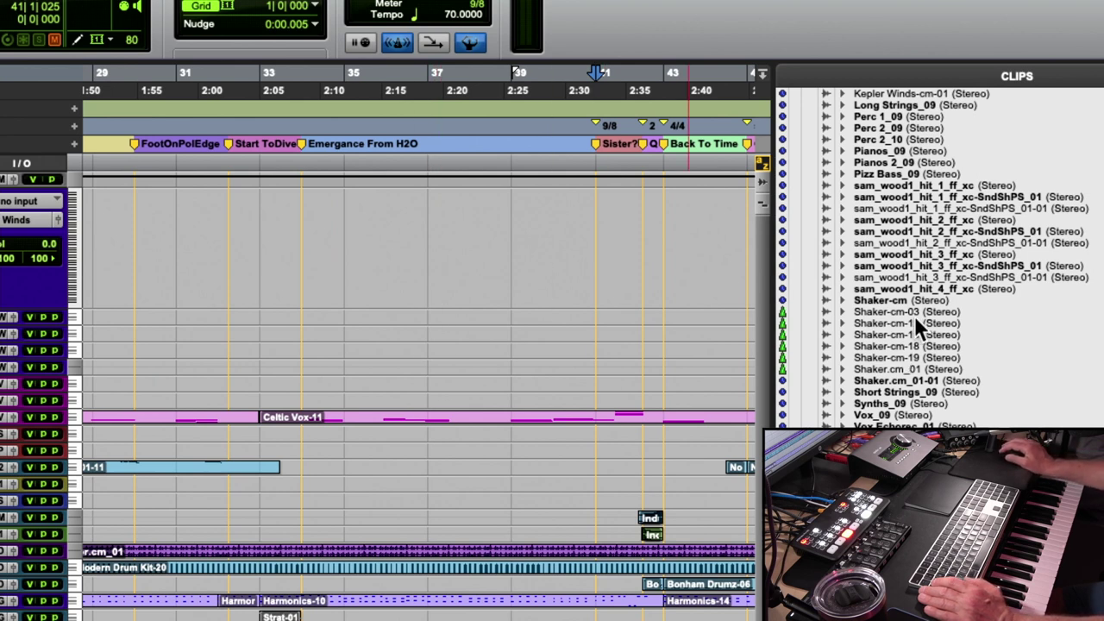
{"action": "scroll", "coordinate": [915, 313], "scroll_direction": "up", "scroll_amount": 2}
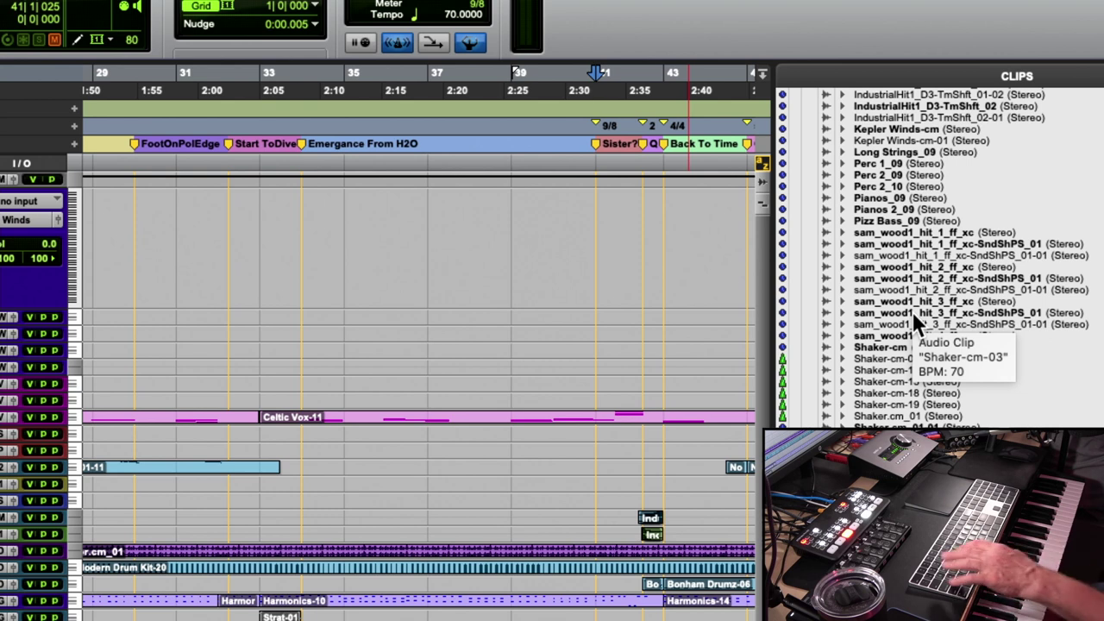
Step: Place the edit cursor just past bar 50 and enlarge the Shaker.cm track's height
{"action": "key", "text": "r"}
{"action": "key", "text": "r"}
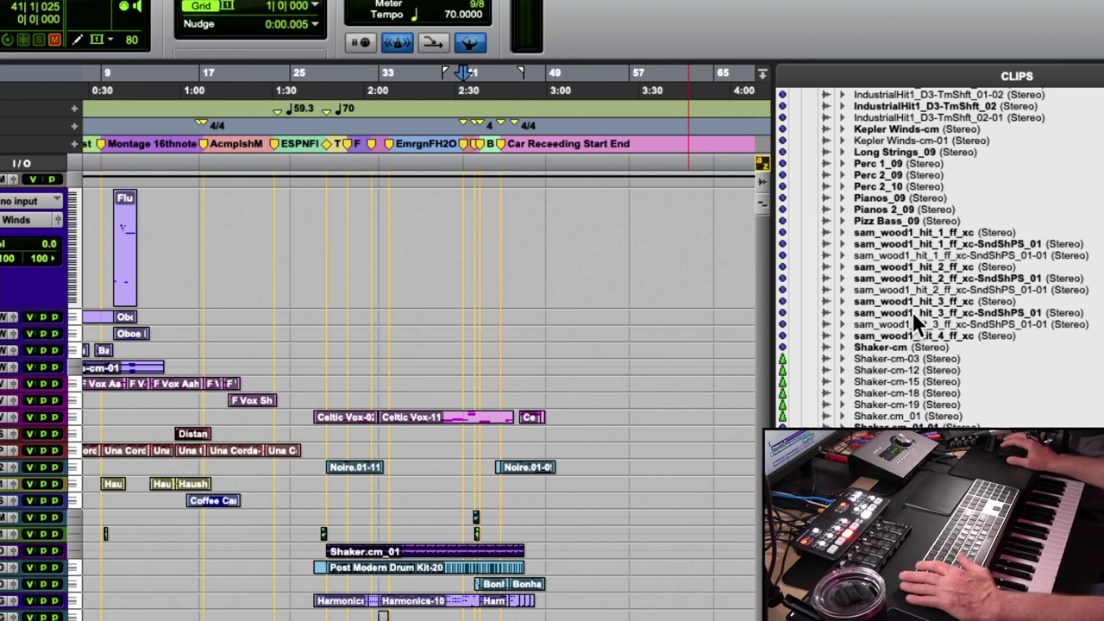
{"action": "scroll", "coordinate": [613, 413], "scroll_direction": "down", "scroll_amount": 10}
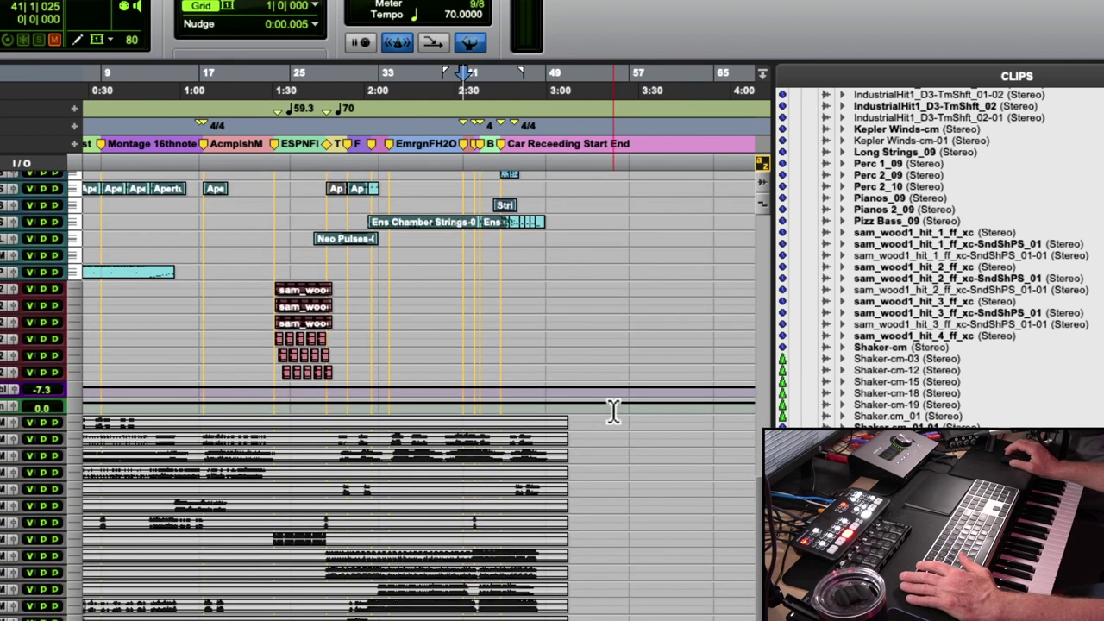
{"action": "scroll", "coordinate": [613, 412], "scroll_direction": "up", "scroll_amount": 5}
{"action": "left_click", "coordinate": [556, 287]}
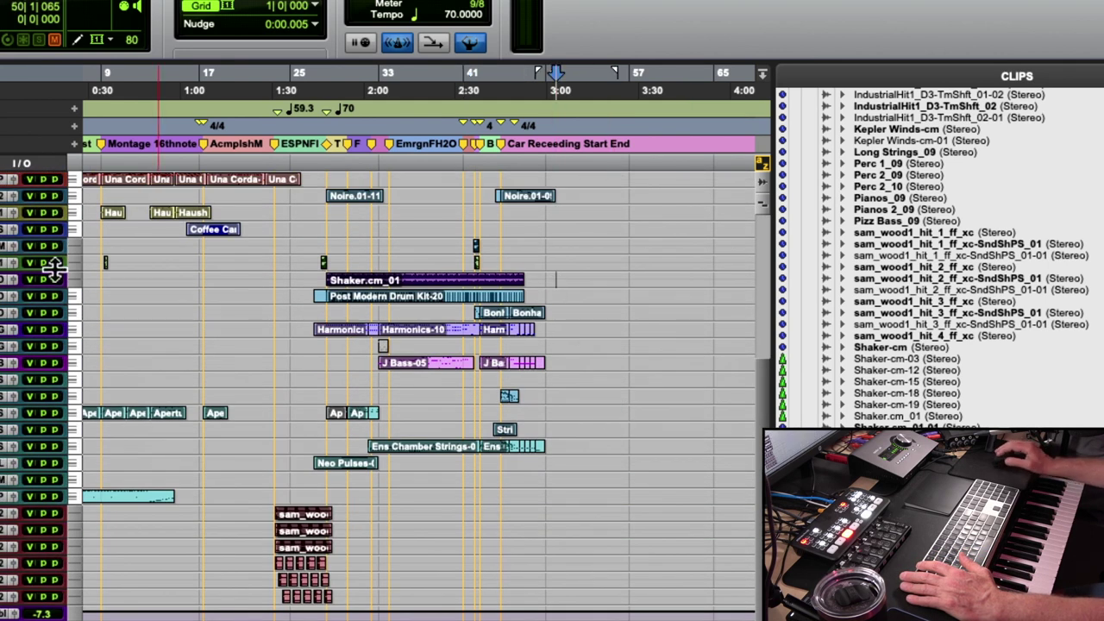
{"action": "left_click_drag", "start_coordinate": [44, 288], "coordinate": [48, 436]}
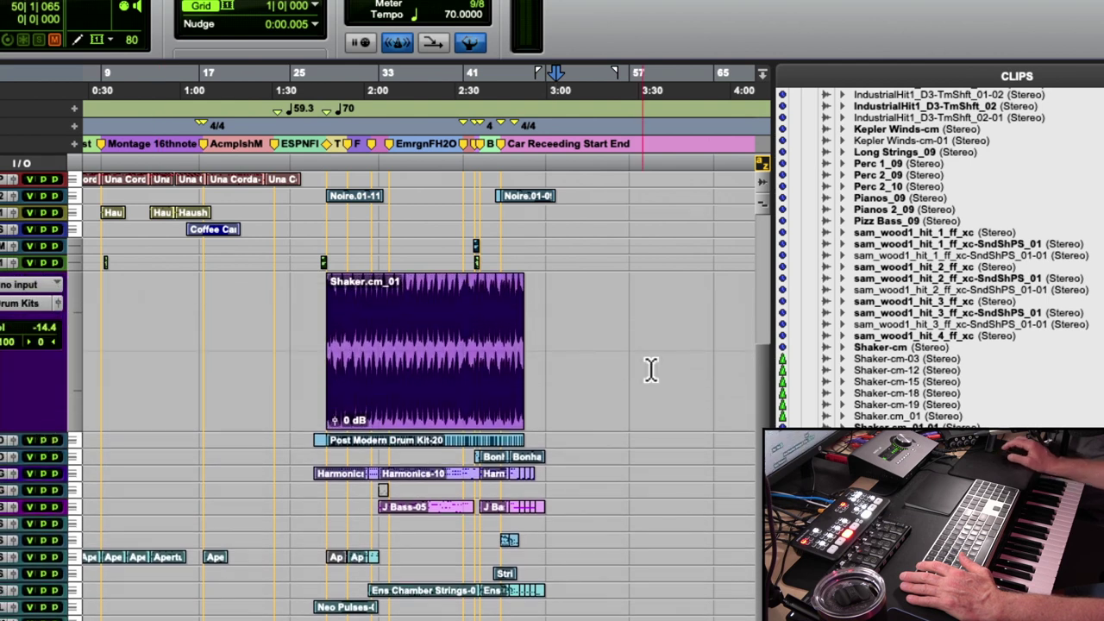
Step: Select the Shaker.cm_01 clip, add Shaker-cm-18 from the Clips list to the Shaker.cm track at about bar 56, and play it
{"action": "double_click", "coordinate": [423, 332]}
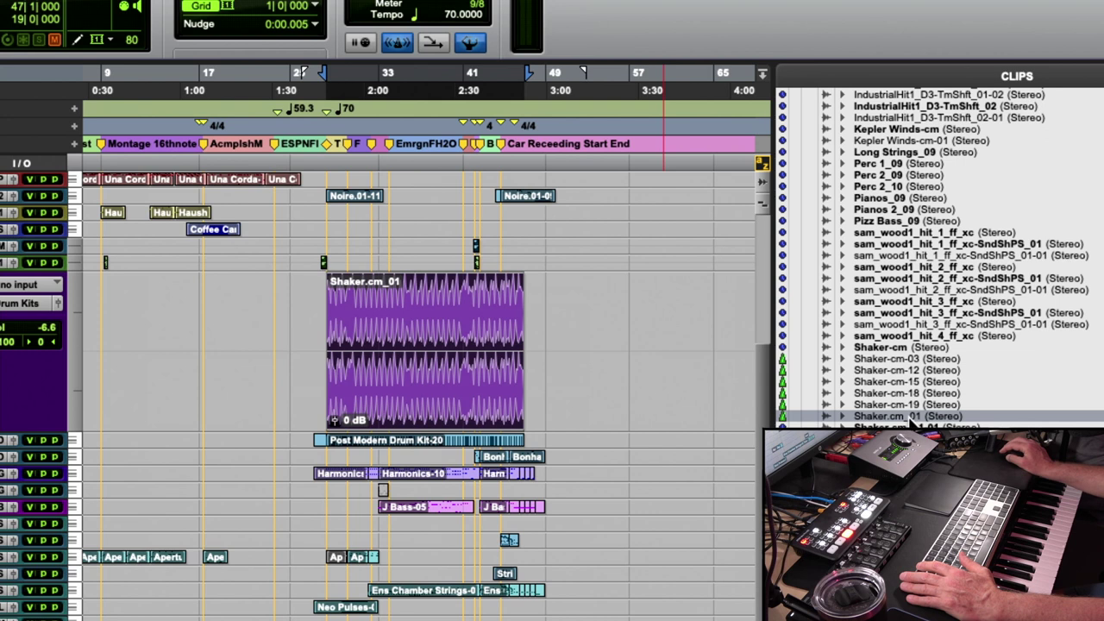
{"action": "left_click_drag", "start_coordinate": [905, 393], "coordinate": [623, 346]}
{"action": "key", "text": "alt+f"}
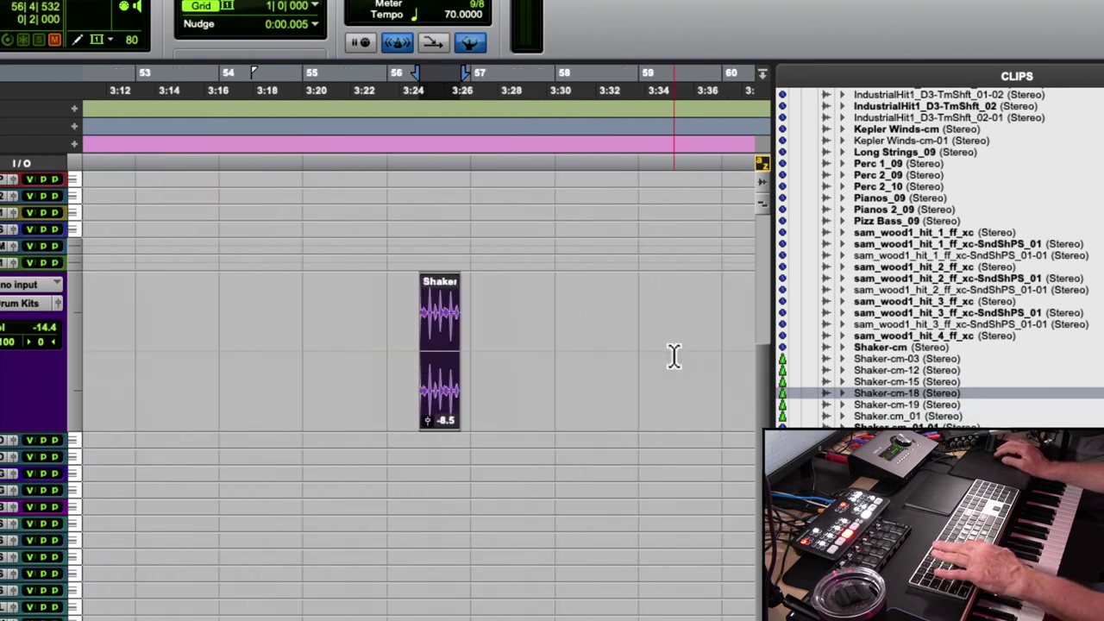
{"action": "key", "text": "space"}
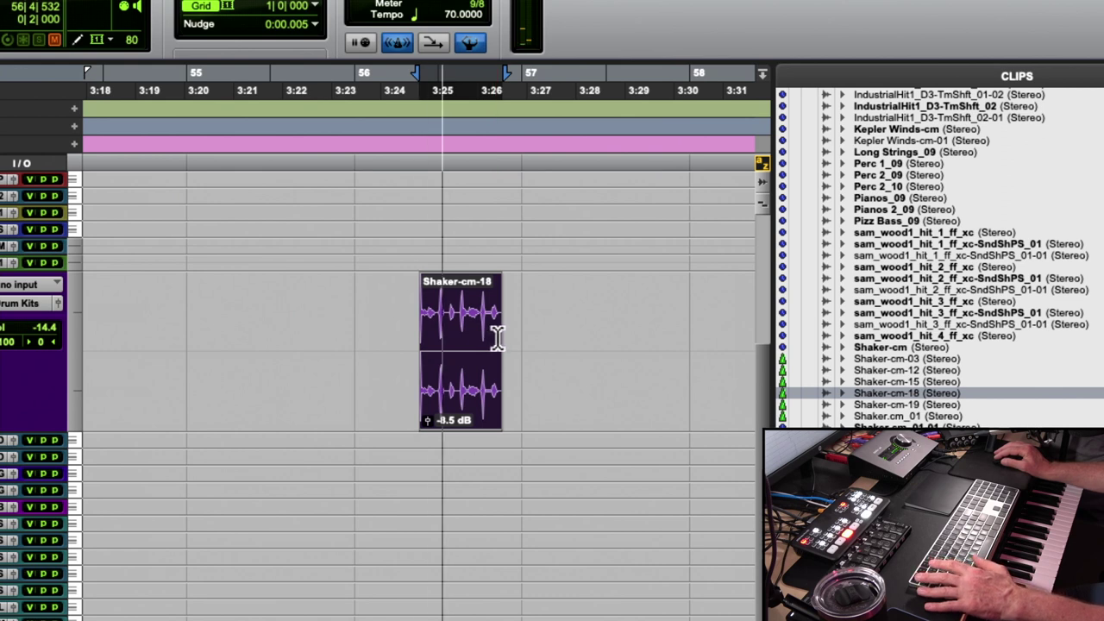
{"action": "key", "text": "space"}
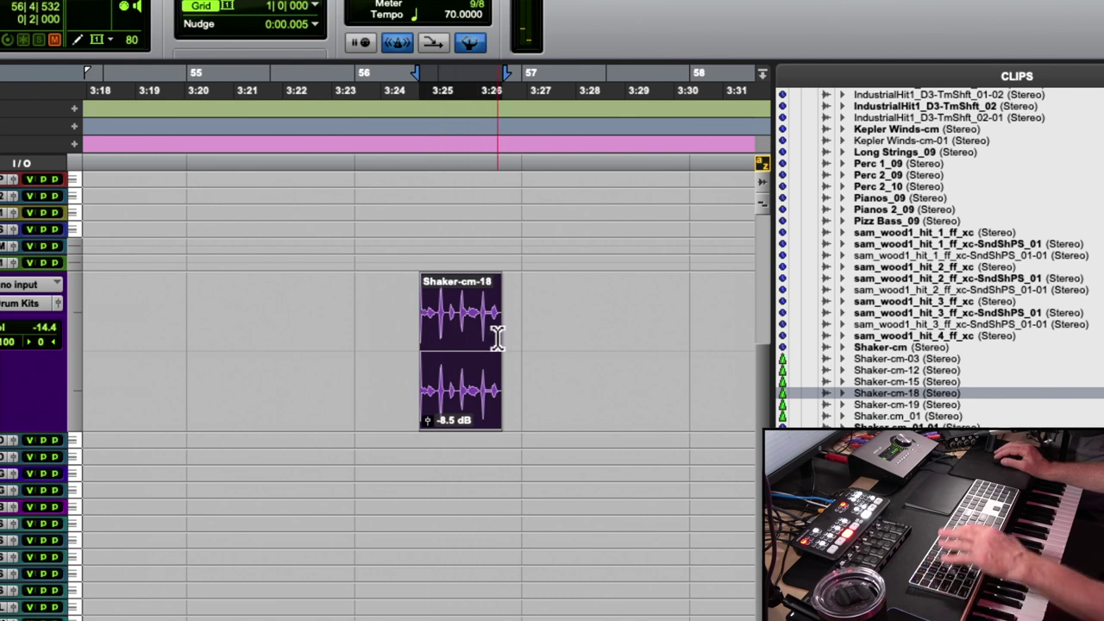
Step: Undo the placement of Shaker-cm-18 and select Shaker-cm in the Clips list
{"action": "key", "text": "super+z"}
{"action": "left_click", "coordinate": [882, 347]}
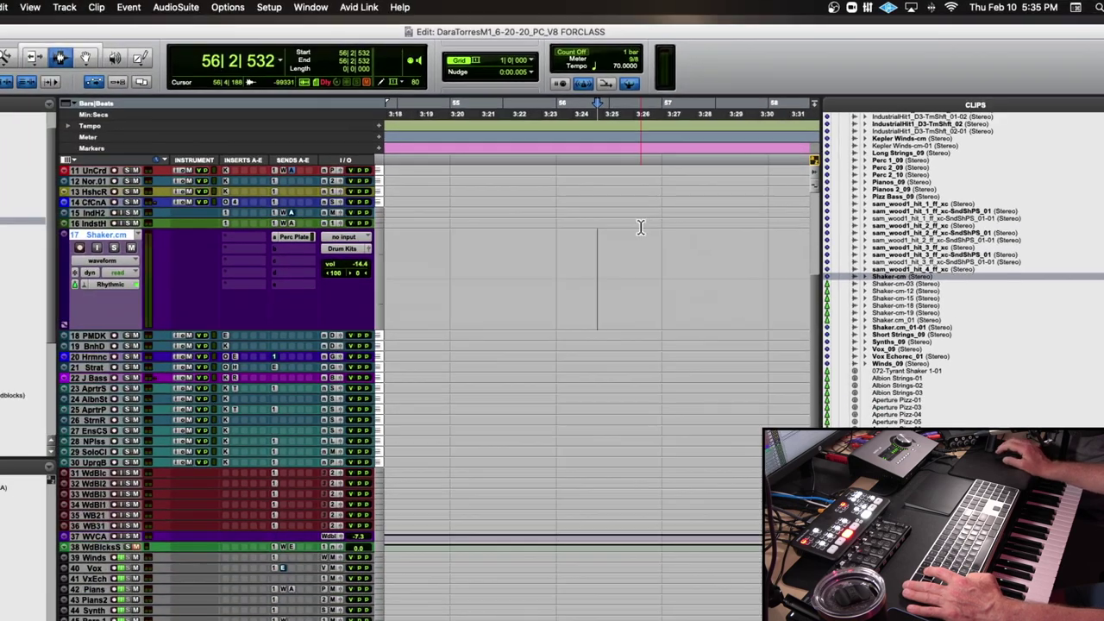
Step: Select the Shaker.cm_01 clip on its track, and place the edit cursor at 27|4|643, just before the clip's start
{"action": "scroll", "coordinate": [642, 227], "scroll_direction": "left", "scroll_amount": 10}
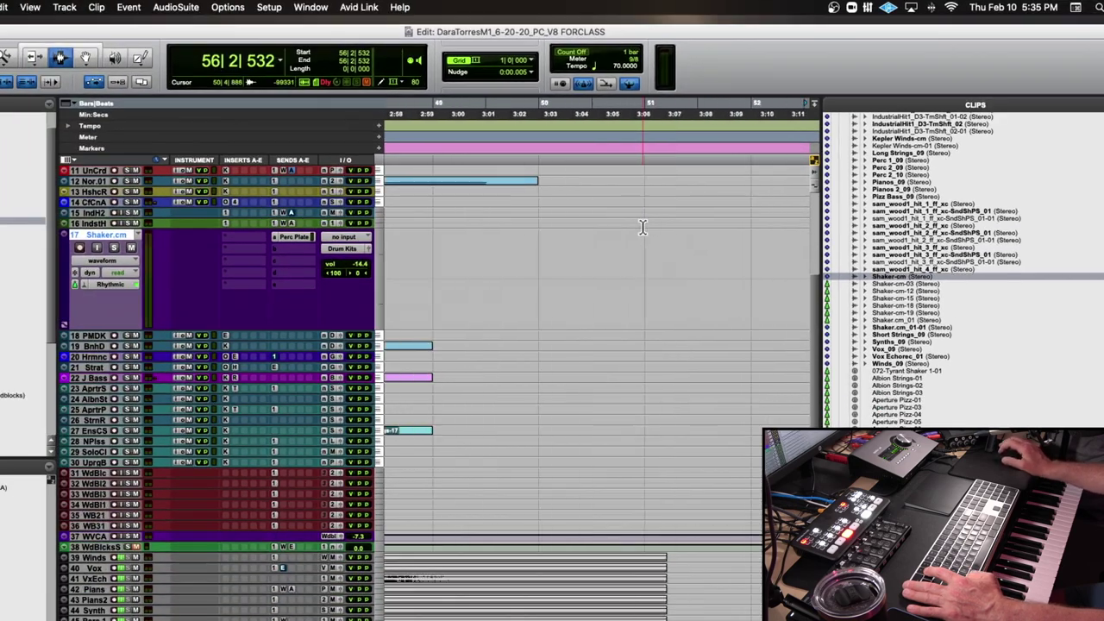
{"action": "scroll", "coordinate": [643, 227], "scroll_direction": "left", "scroll_amount": 3}
{"action": "scroll", "coordinate": [643, 229], "scroll_direction": "right", "scroll_amount": 4}
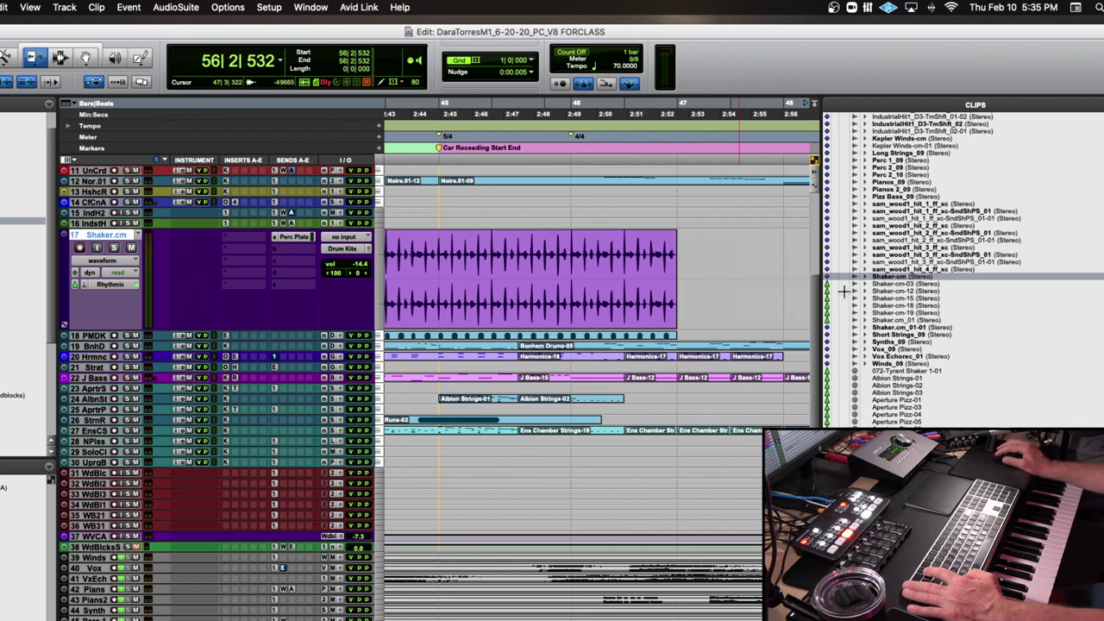
{"action": "left_click", "coordinate": [661, 259]}
{"action": "scroll", "coordinate": [742, 263], "scroll_direction": "left", "scroll_amount": 5}
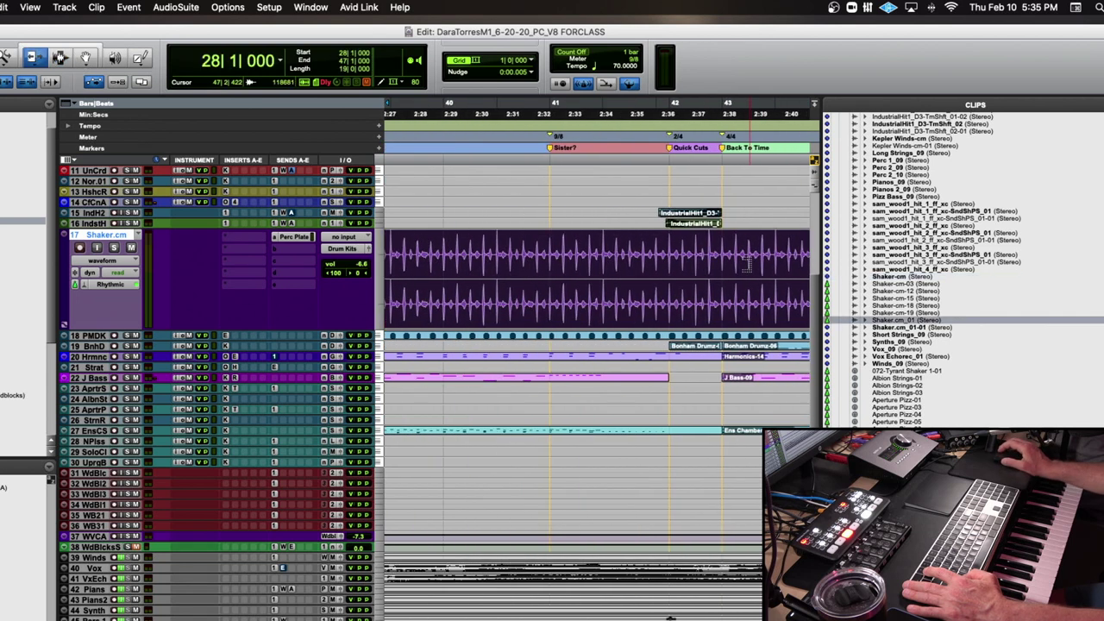
{"action": "scroll", "coordinate": [747, 263], "scroll_direction": "left", "scroll_amount": 15}
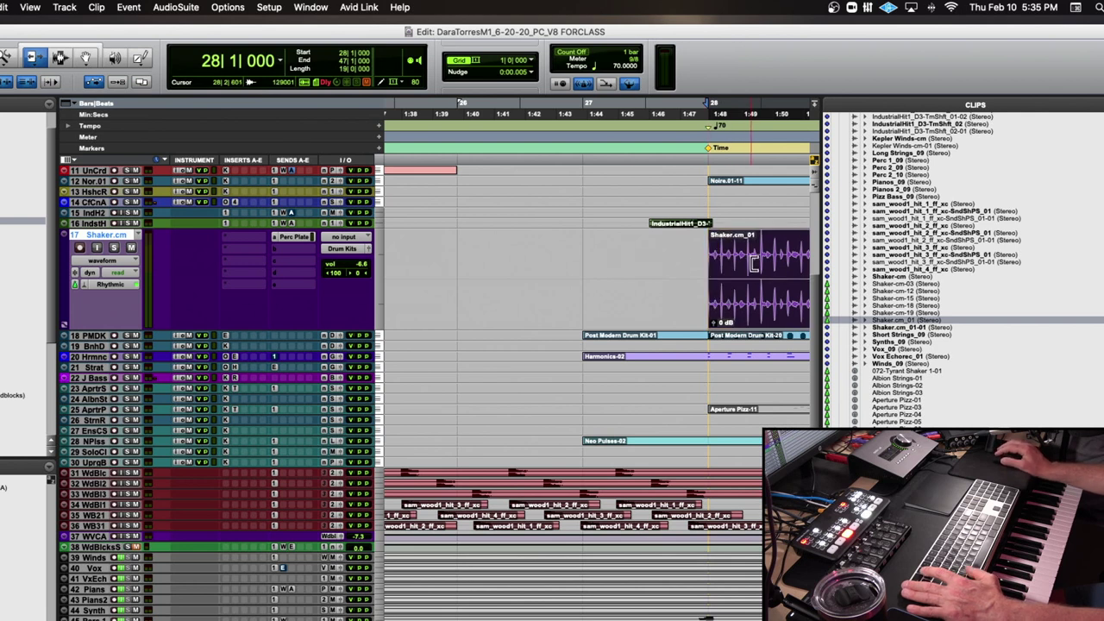
{"action": "left_click", "coordinate": [697, 142]}
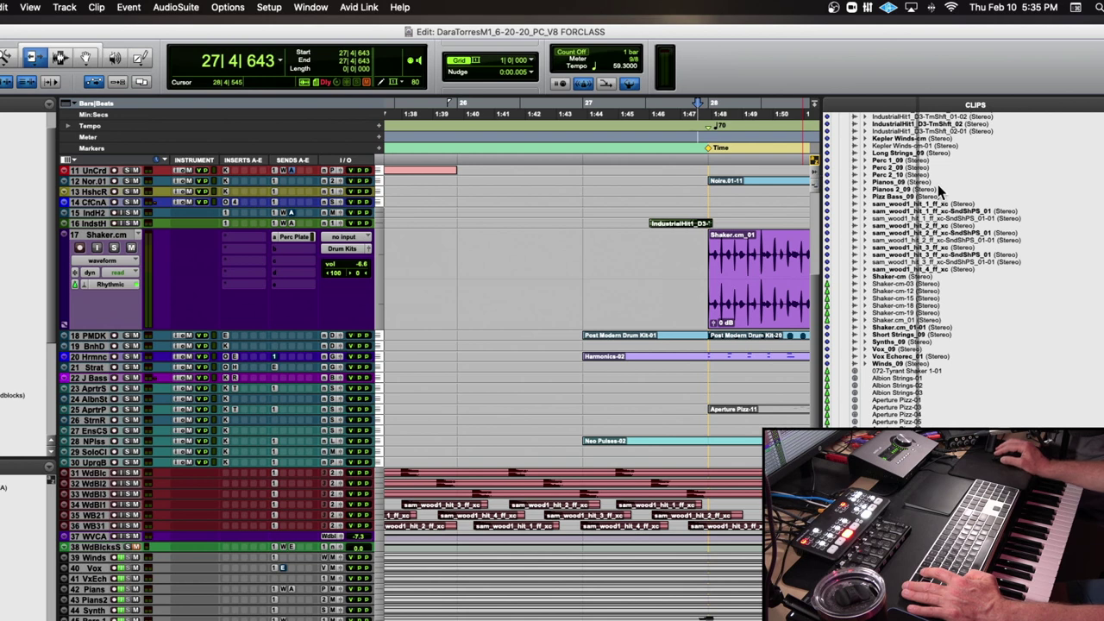
Step: Narrow the Clips list to give the timeline more room and shift the Edit window slightly
{"action": "left_click_drag", "start_coordinate": [938, 185], "coordinate": [1012, 197]}
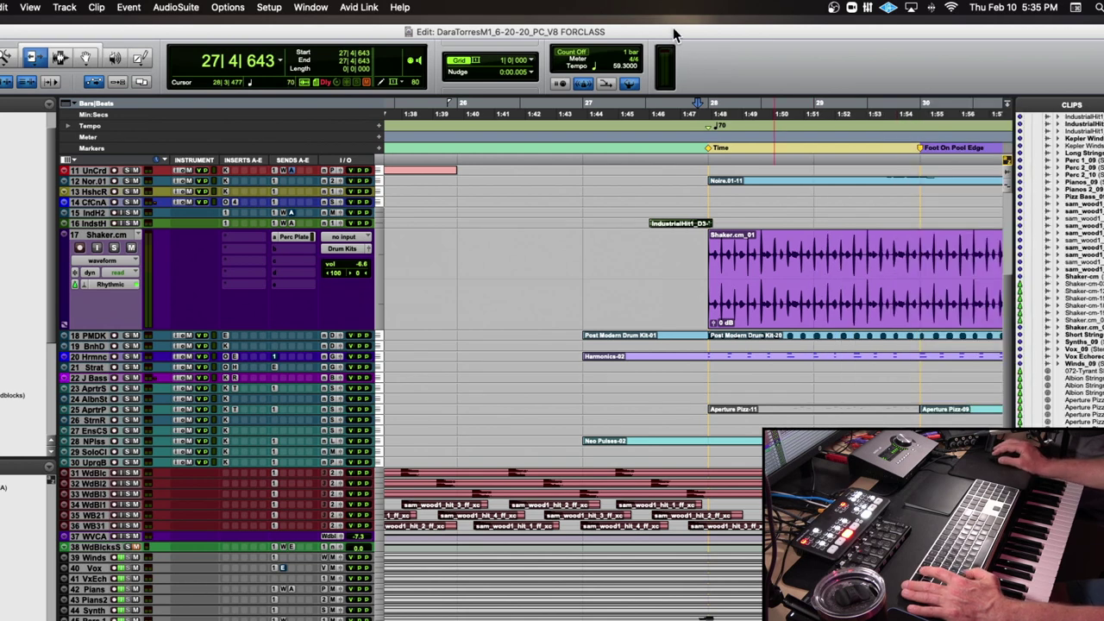
{"action": "left_click_drag", "start_coordinate": [675, 33], "coordinate": [685, 32]}
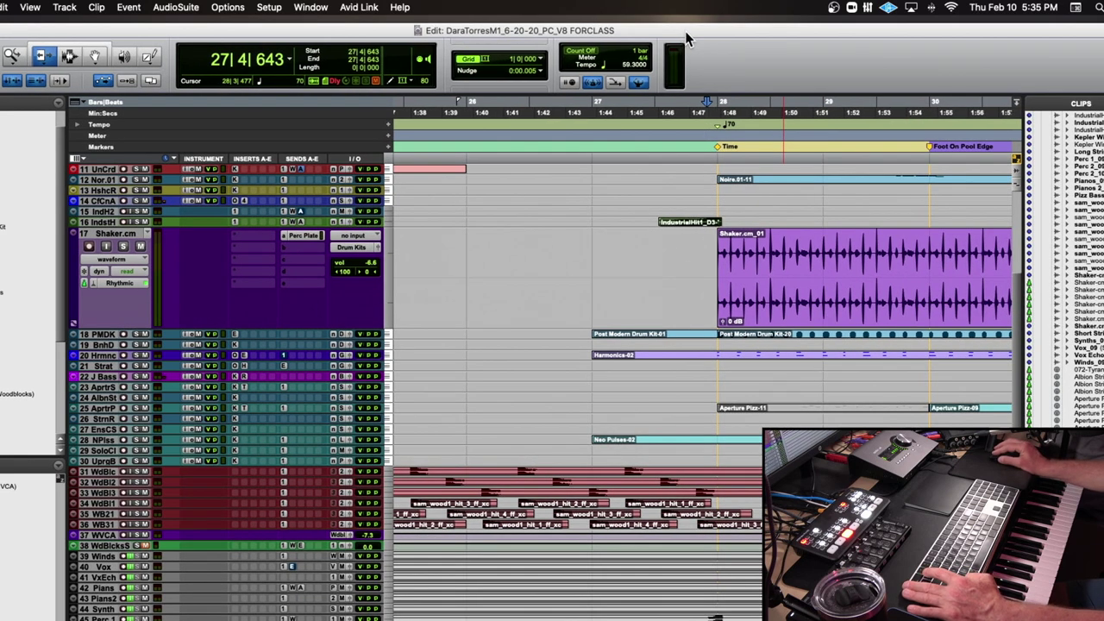
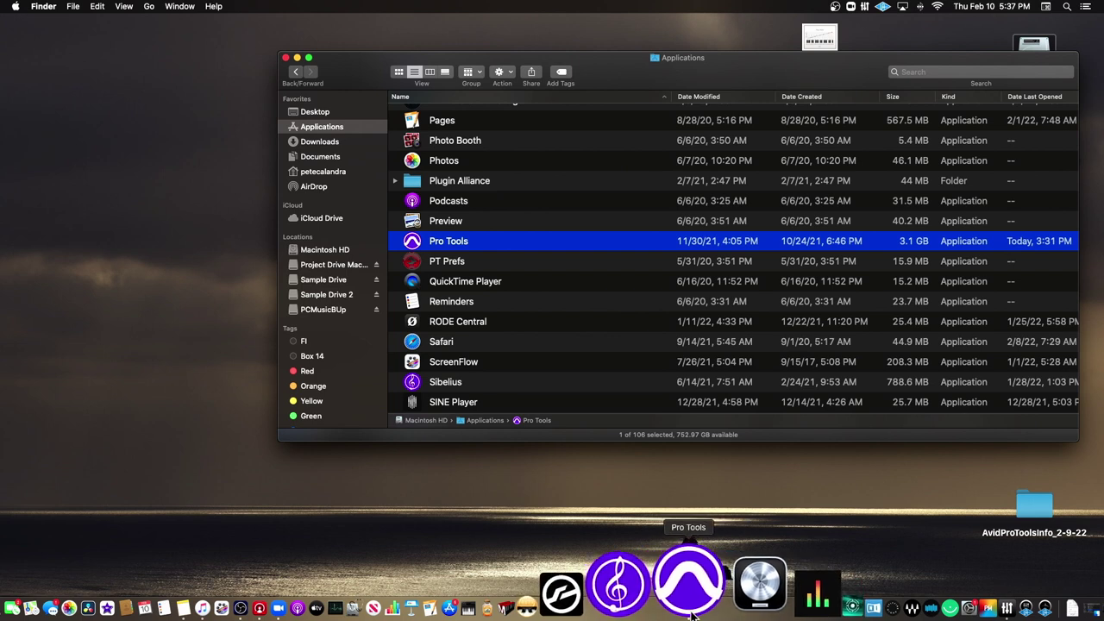
Step: Close the Applications folder window in Finder and switch to Pro Tools, bringing up its Dashboard
{"action": "left_click", "coordinate": [255, 373]}
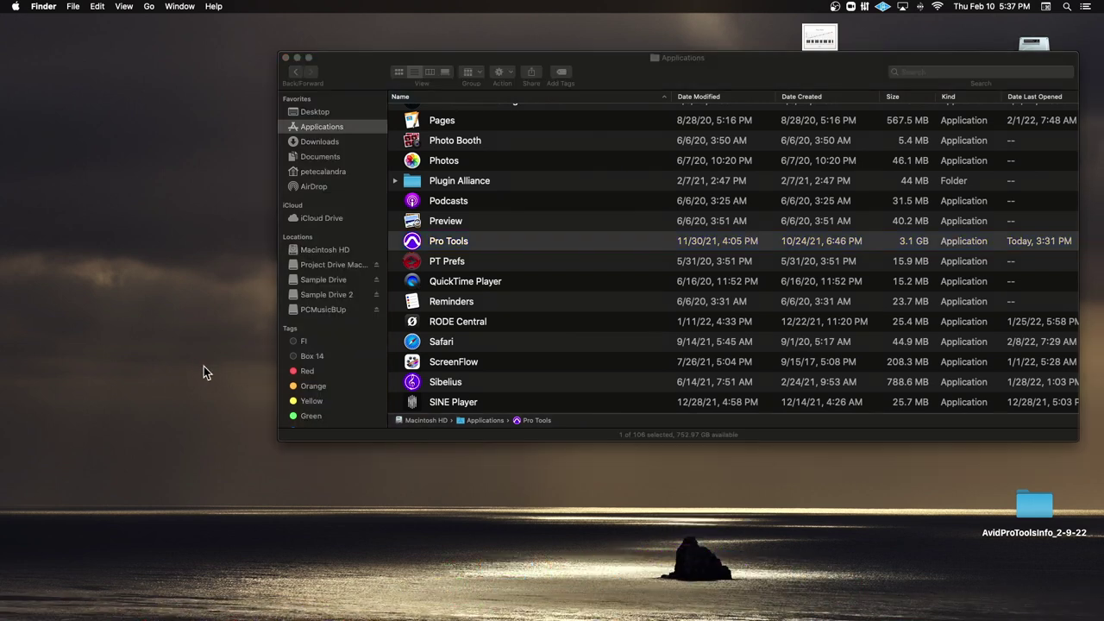
{"action": "key", "text": "super+Tab"}
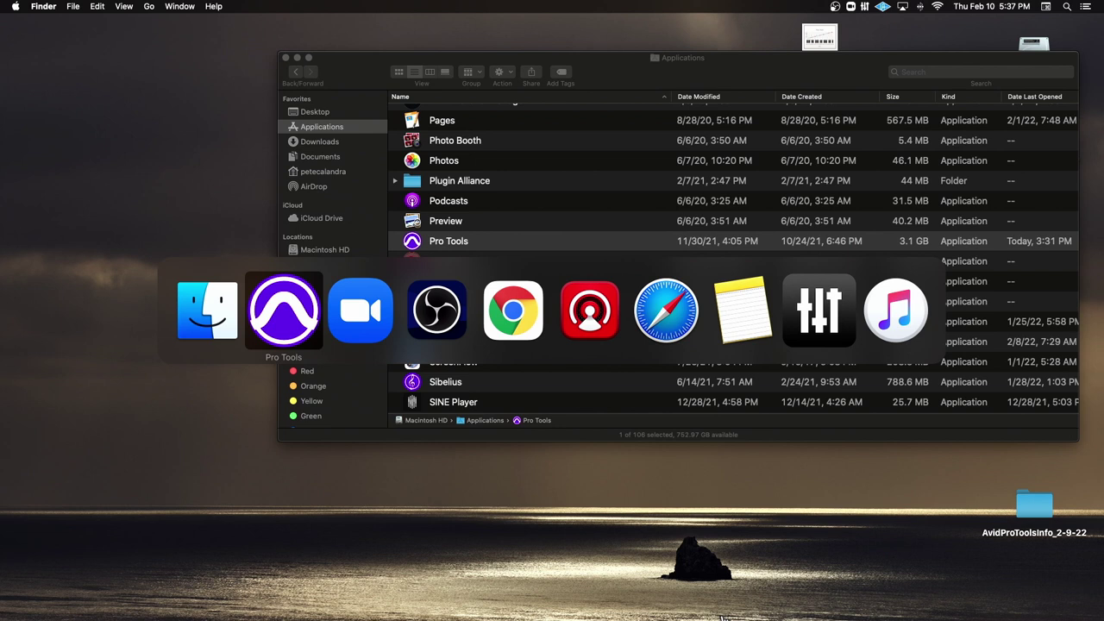
{"action": "key", "text": "Escape"}
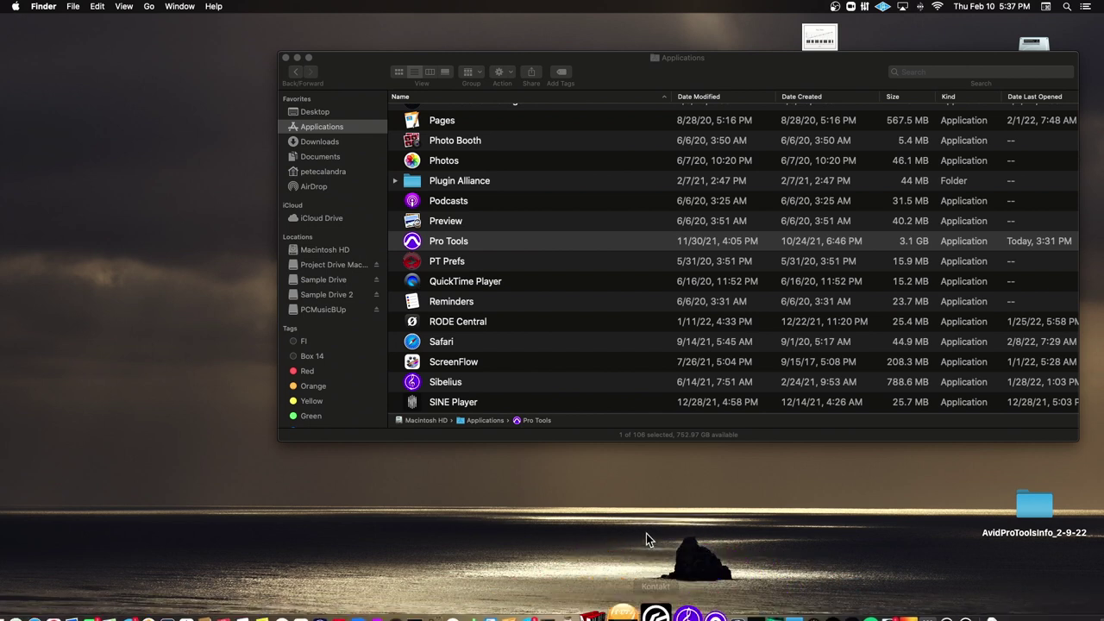
{"action": "mouse_move", "coordinate": [669, 615]}
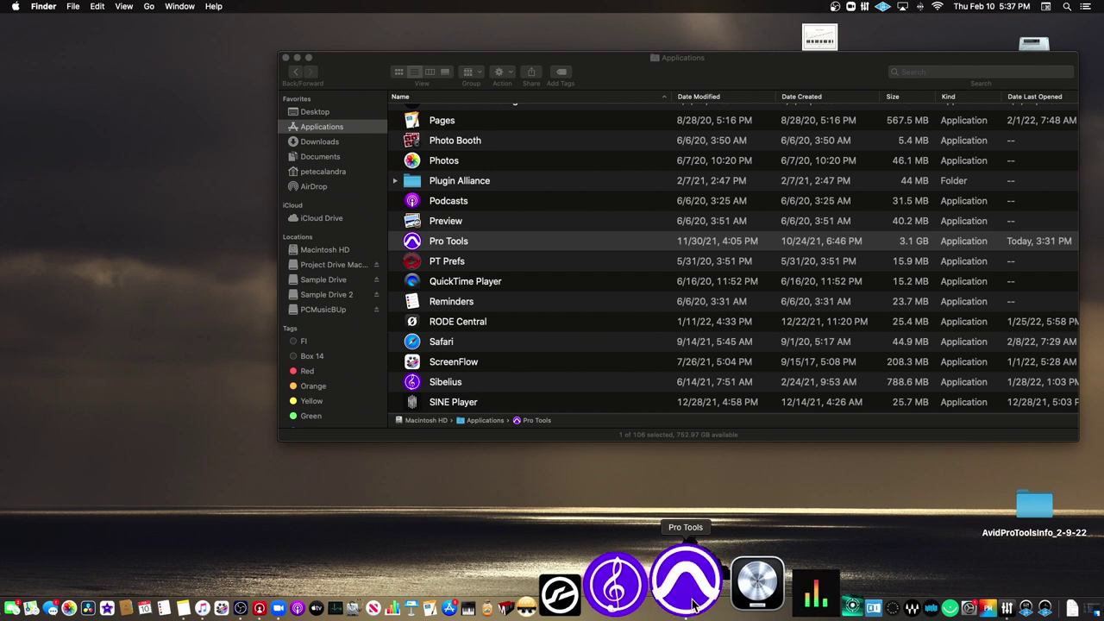
{"action": "left_click", "coordinate": [287, 58]}
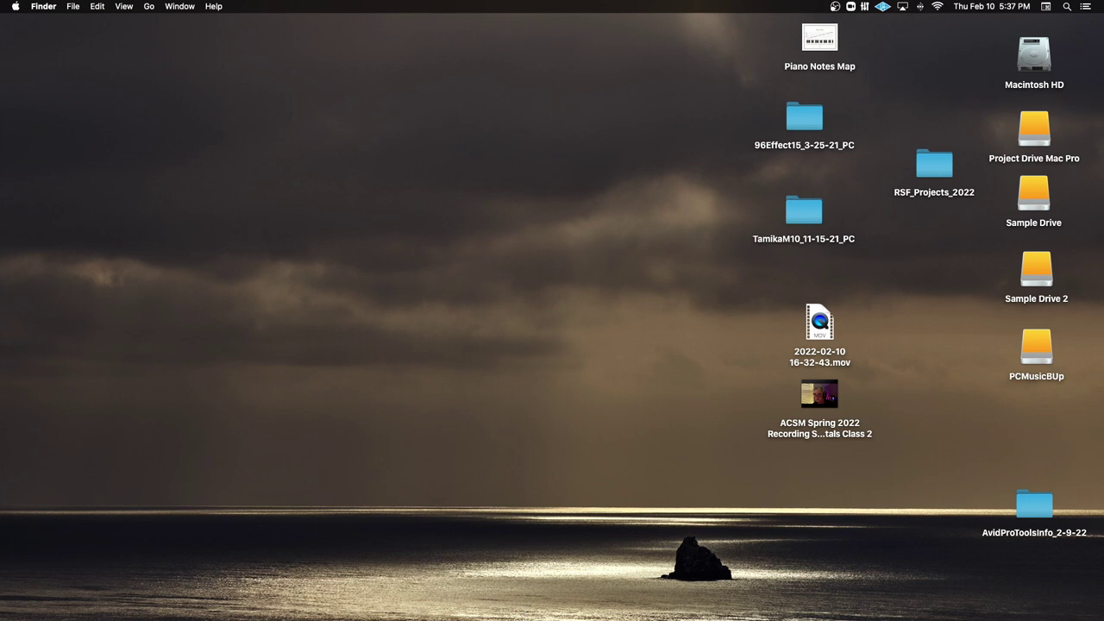
{"action": "mouse_move", "coordinate": [524, 617]}
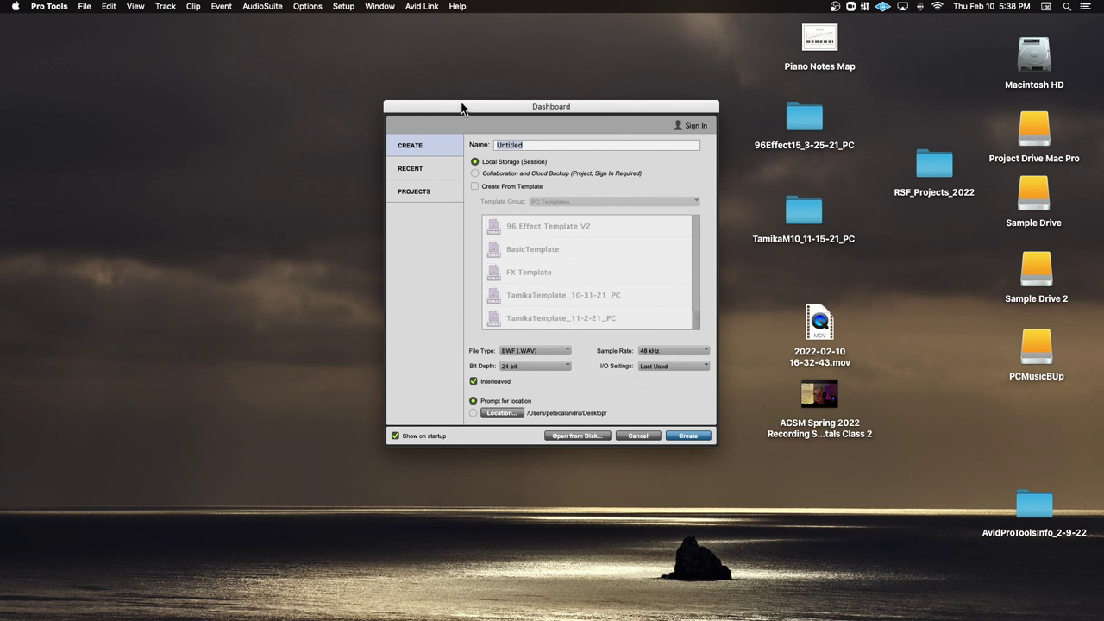
Step: Dismiss the Dashboard and open the Playback Engine settings, moving the dialog slightly lower on the desktop
{"action": "left_click", "coordinate": [349, 7]}
{"action": "left_click", "coordinate": [558, 113]}
{"action": "left_click", "coordinate": [637, 437]}
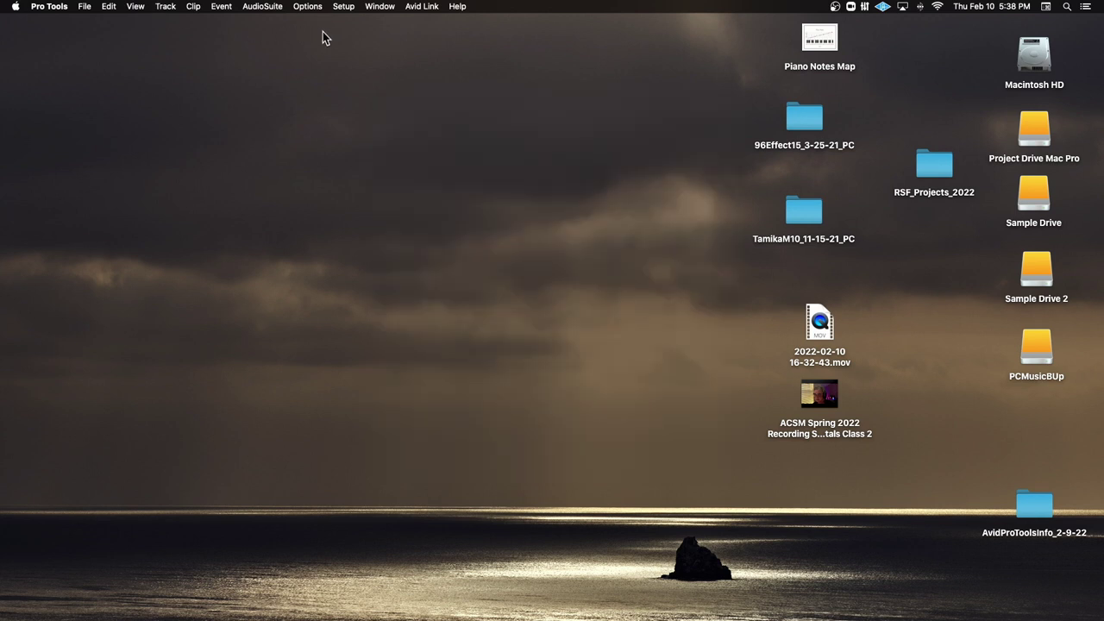
{"action": "left_click", "coordinate": [354, 8]}
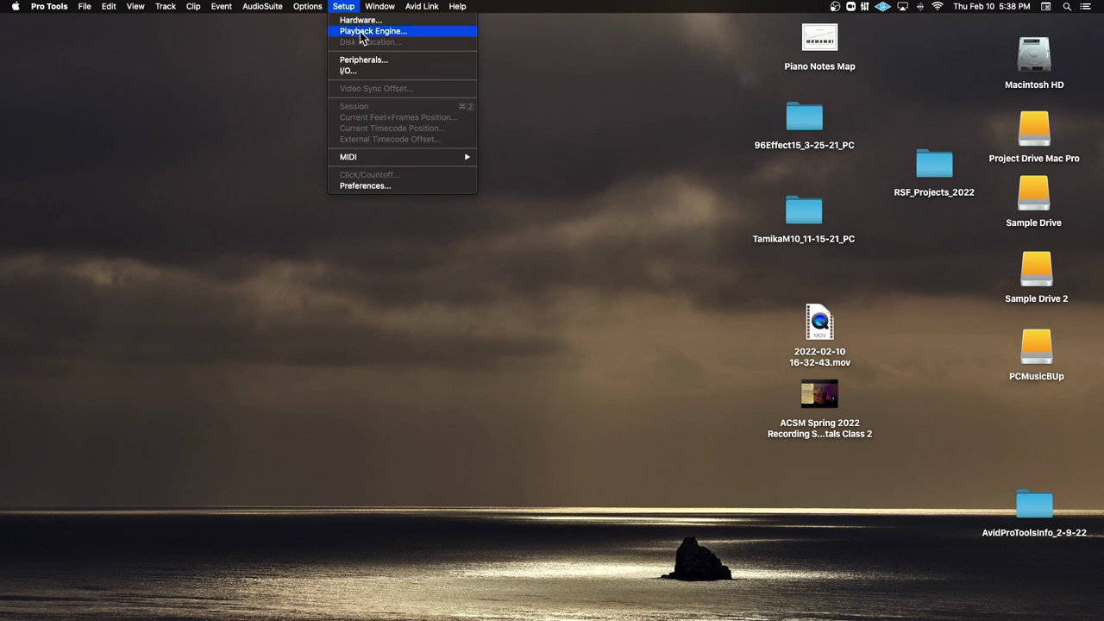
{"action": "left_click", "coordinate": [361, 33]}
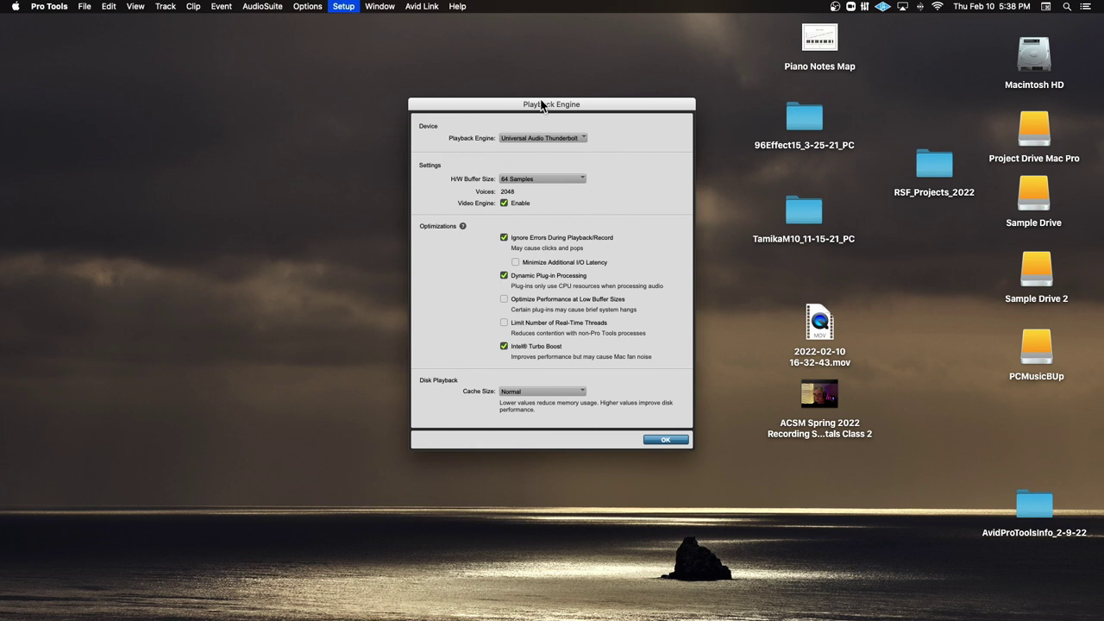
{"action": "left_click_drag", "start_coordinate": [540, 105], "coordinate": [533, 125]}
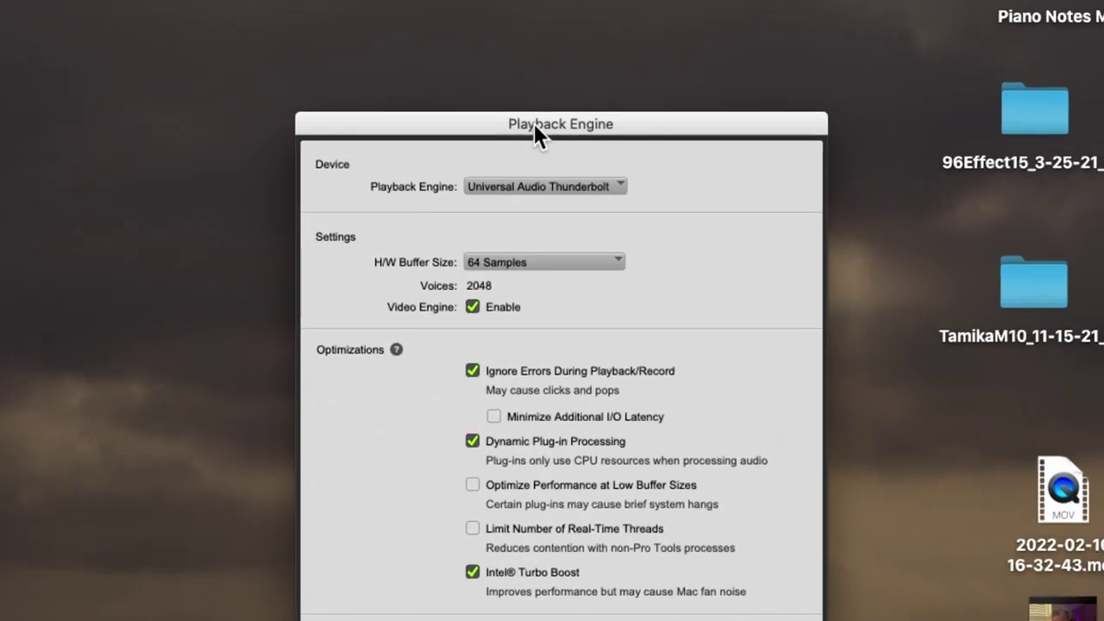
Step: Examine the available Playback Engine devices, keeping Universal Audio Thunderbolt selected, and move the dialog up
{"action": "left_click", "coordinate": [546, 183]}
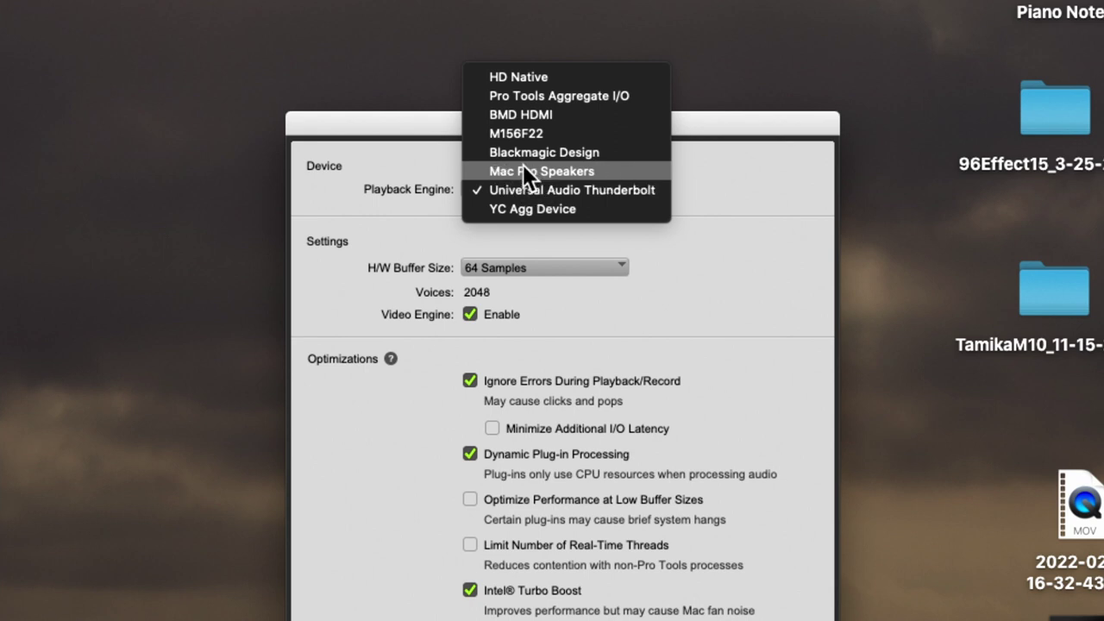
{"action": "left_click", "coordinate": [779, 140]}
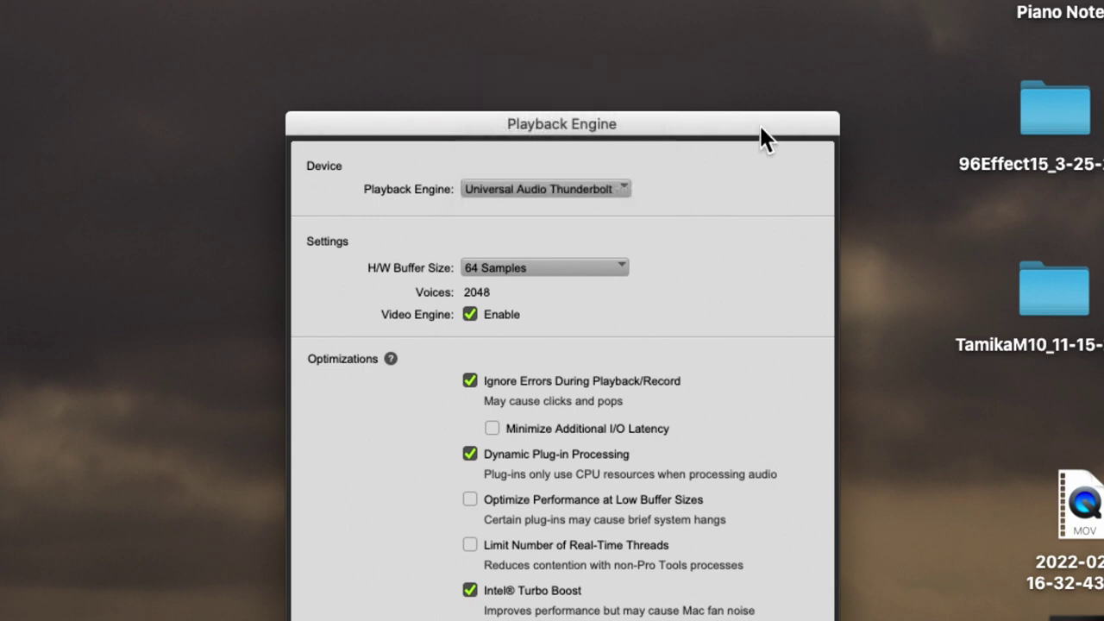
{"action": "left_click_drag", "start_coordinate": [759, 123], "coordinate": [760, 51]}
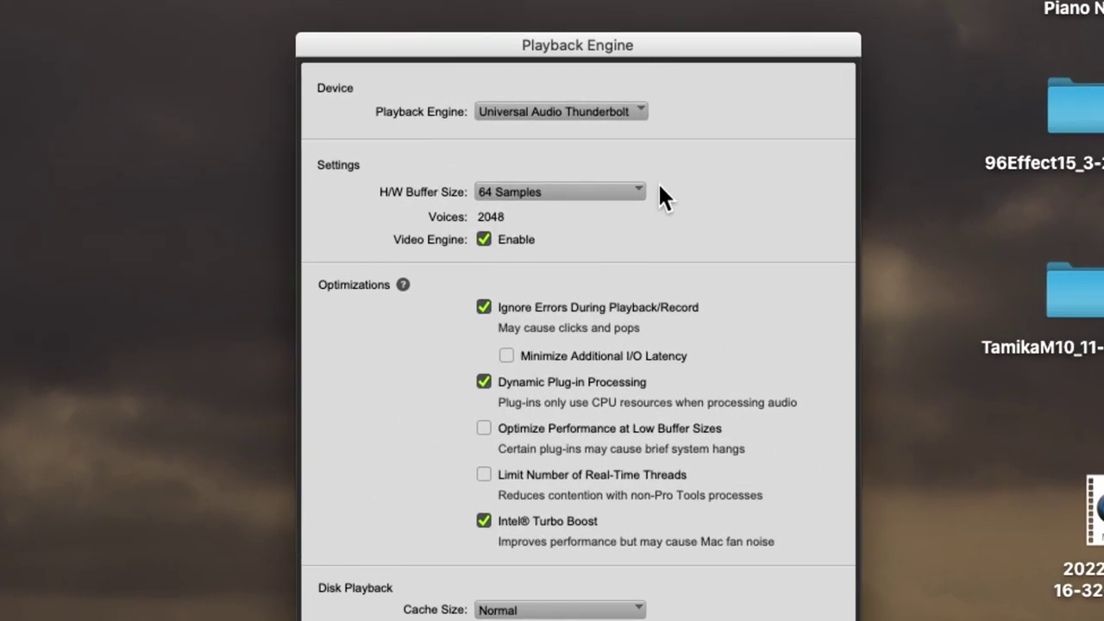
Step: Examine the available H/W Buffer Size options and keep 64 Samples selected
{"action": "left_click", "coordinate": [545, 190]}
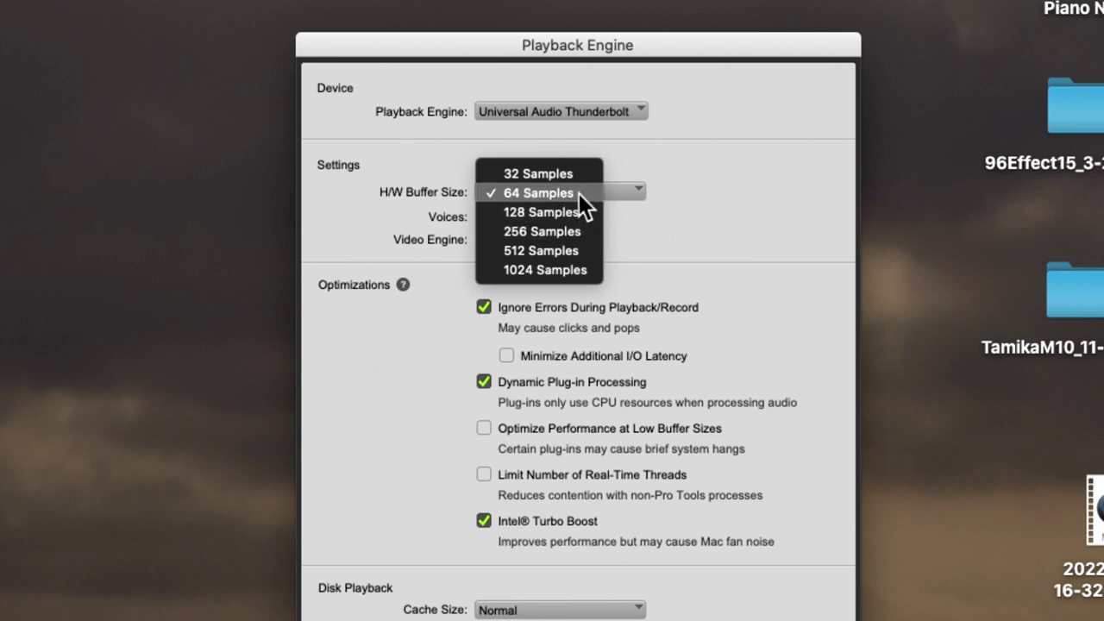
{"action": "left_click", "coordinate": [579, 193]}
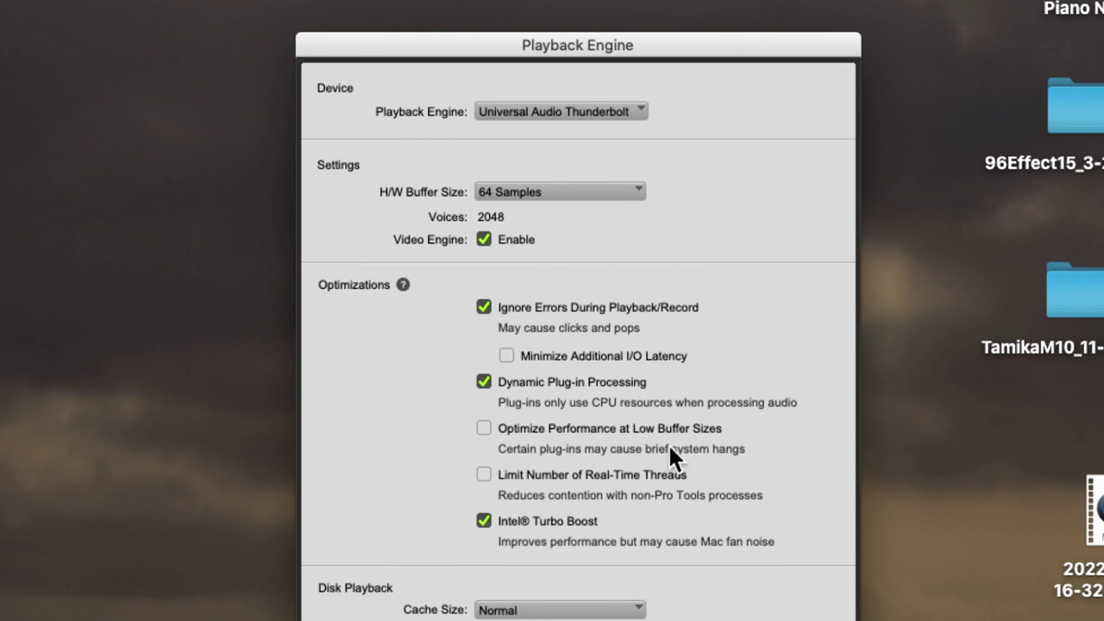
{"action": "left_click", "coordinate": [549, 191]}
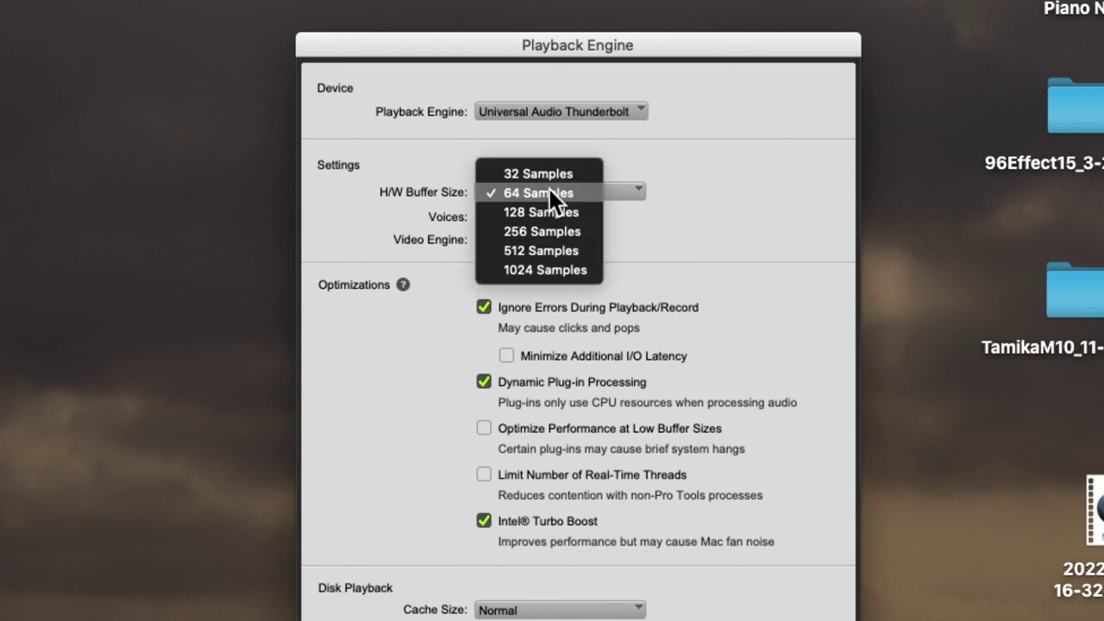
{"action": "left_click", "coordinate": [623, 222]}
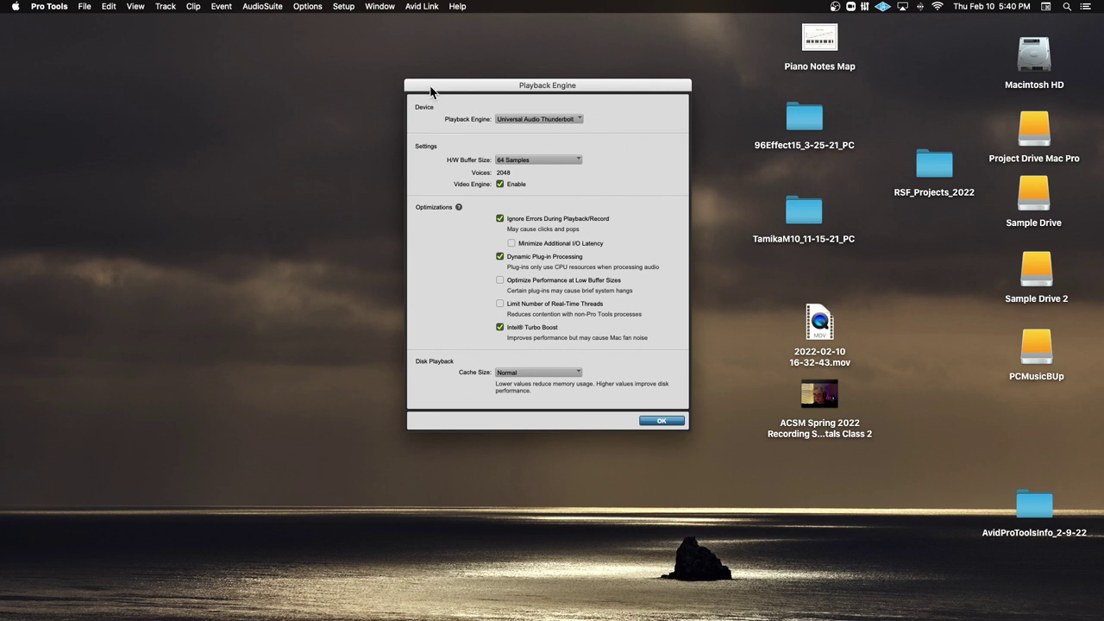
Step: Review where Playback Engine is found in the setup commands and accept the Playback Engine settings
{"action": "left_click", "coordinate": [343, 7]}
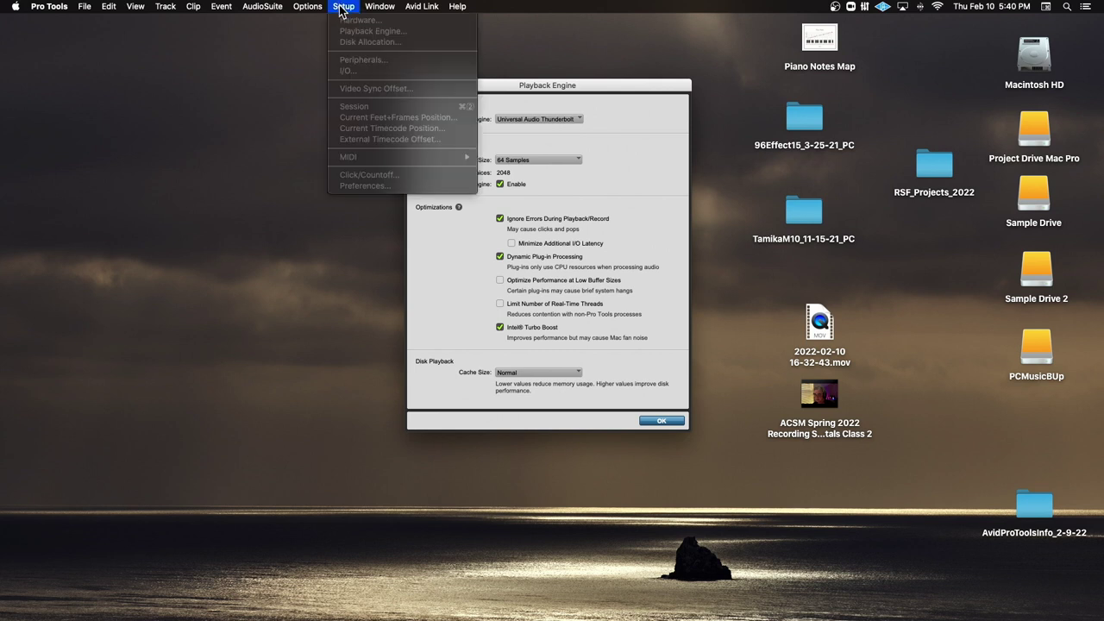
{"action": "left_click", "coordinate": [473, 119]}
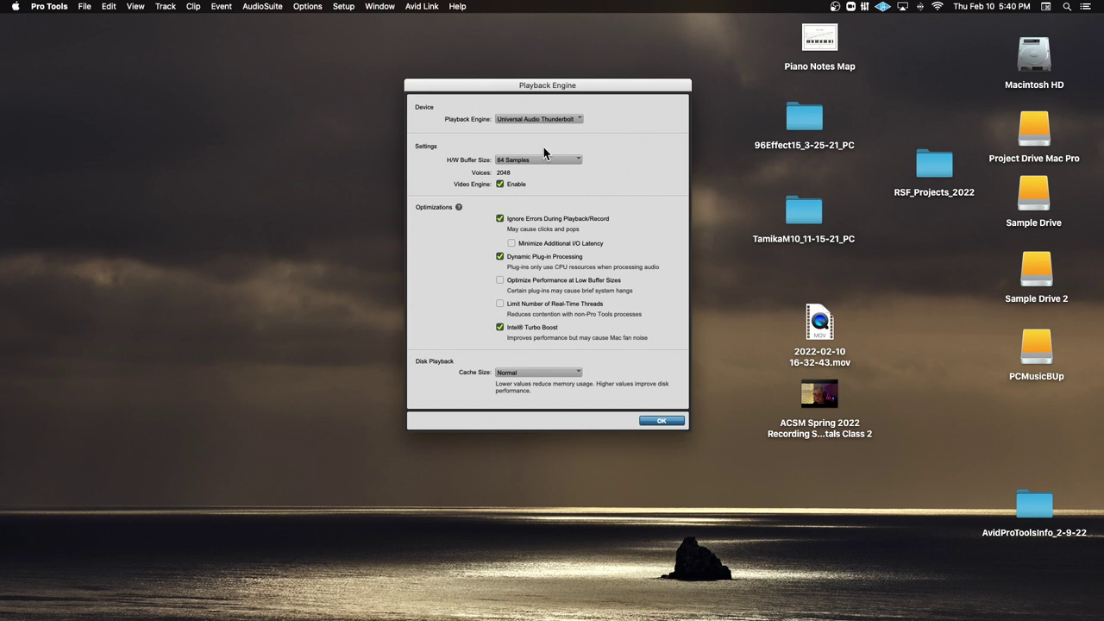
{"action": "left_click", "coordinate": [663, 421]}
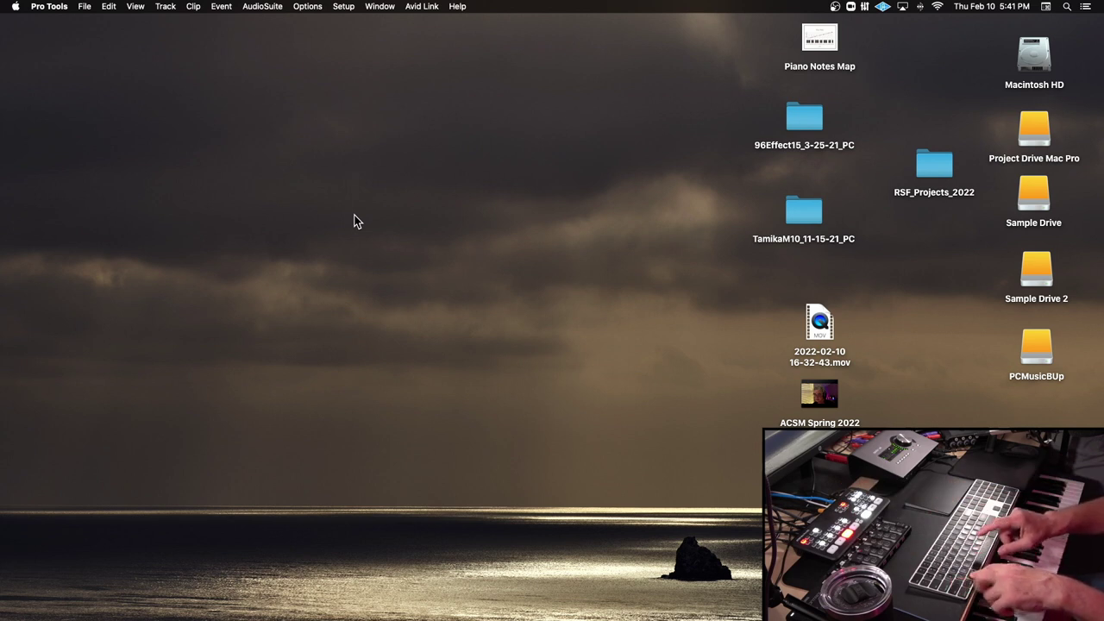
Step: Bring up the Dashboard for creating a new session and reposition it on the desktop
{"action": "key", "text": "super+n"}
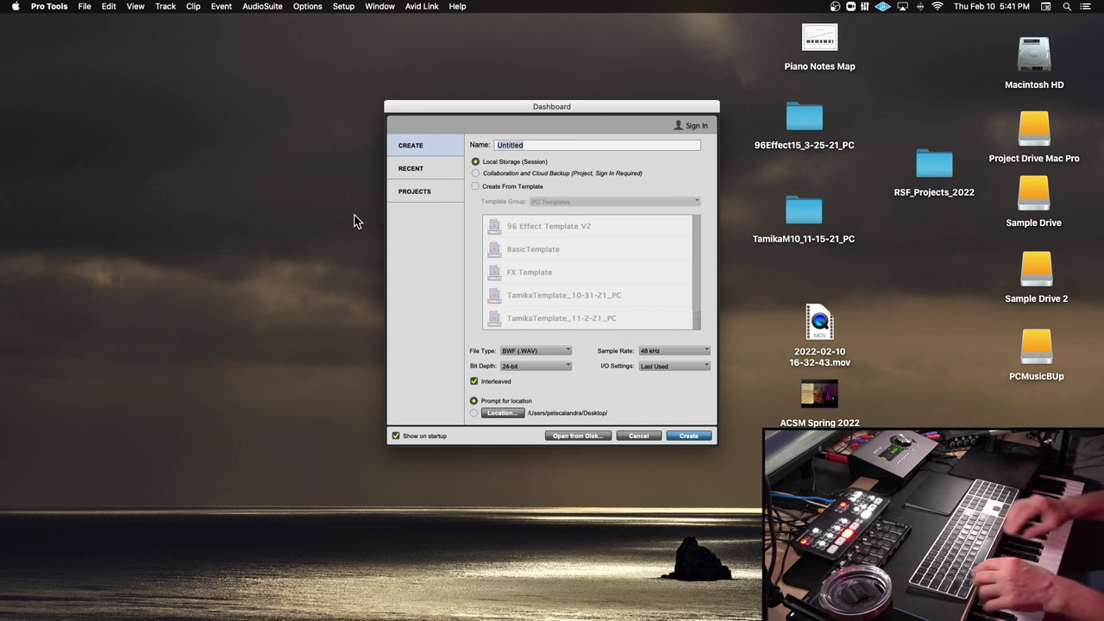
{"action": "left_click", "coordinate": [639, 436]}
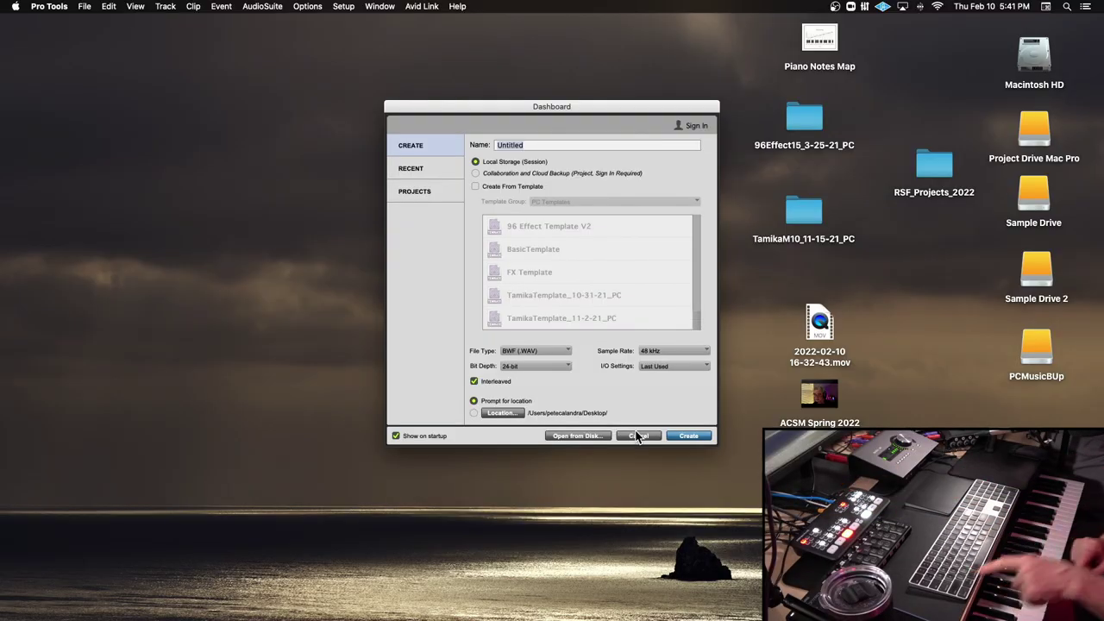
{"action": "left_click_drag", "start_coordinate": [573, 106], "coordinate": [537, 98]}
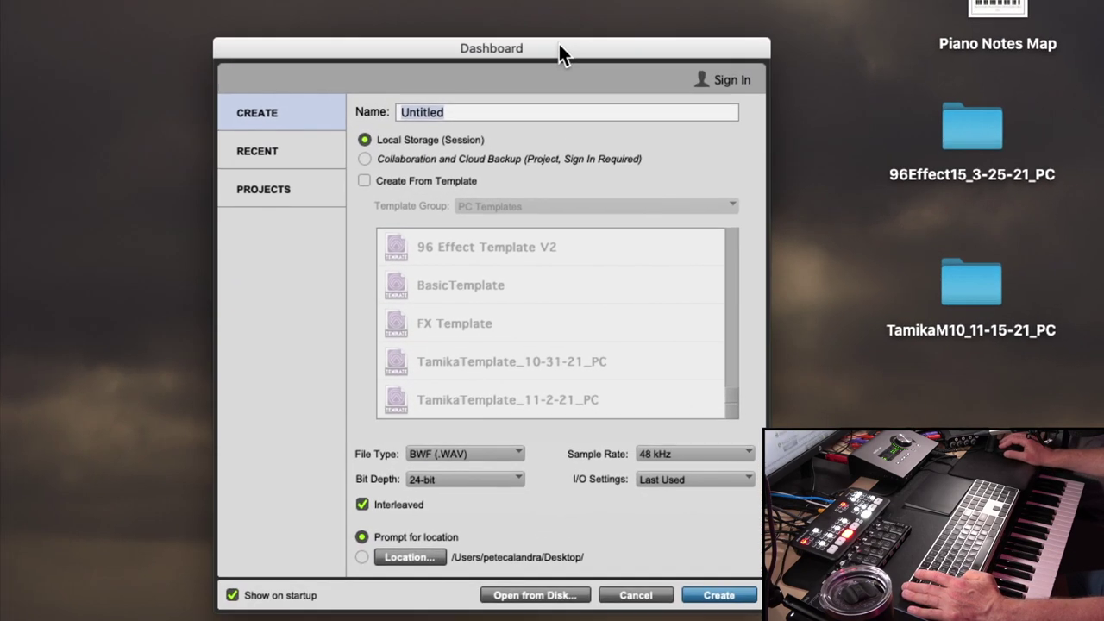
{"action": "left_click_drag", "start_coordinate": [558, 53], "coordinate": [563, 45]}
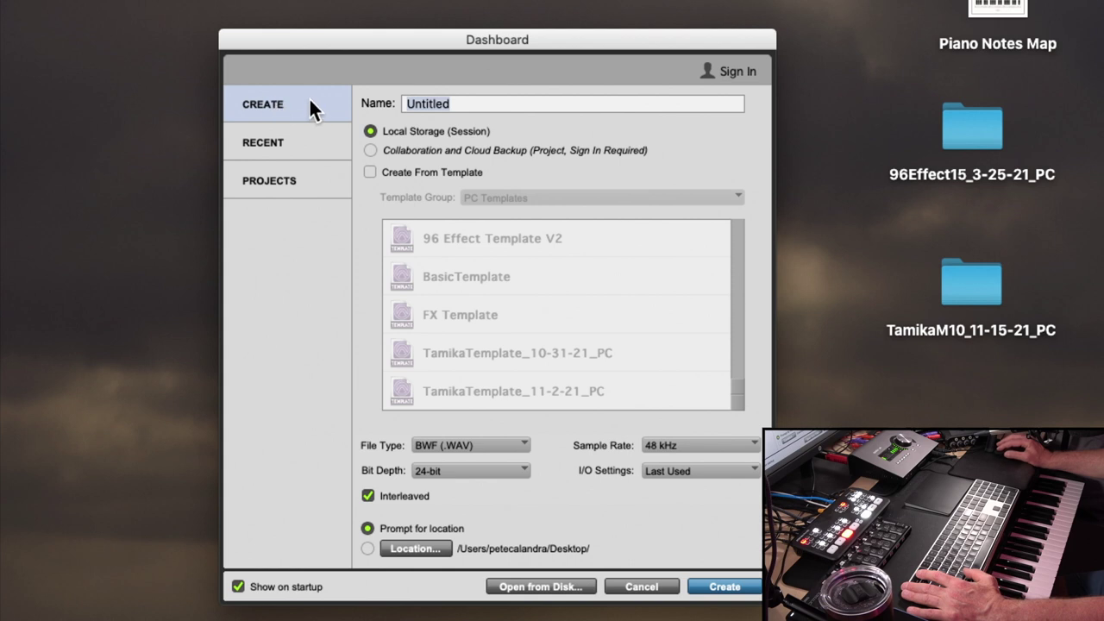
Step: Look through the Dashboard's Recent and Projects pages and return to the Create page
{"action": "left_click", "coordinate": [294, 138]}
{"action": "left_click", "coordinate": [285, 177]}
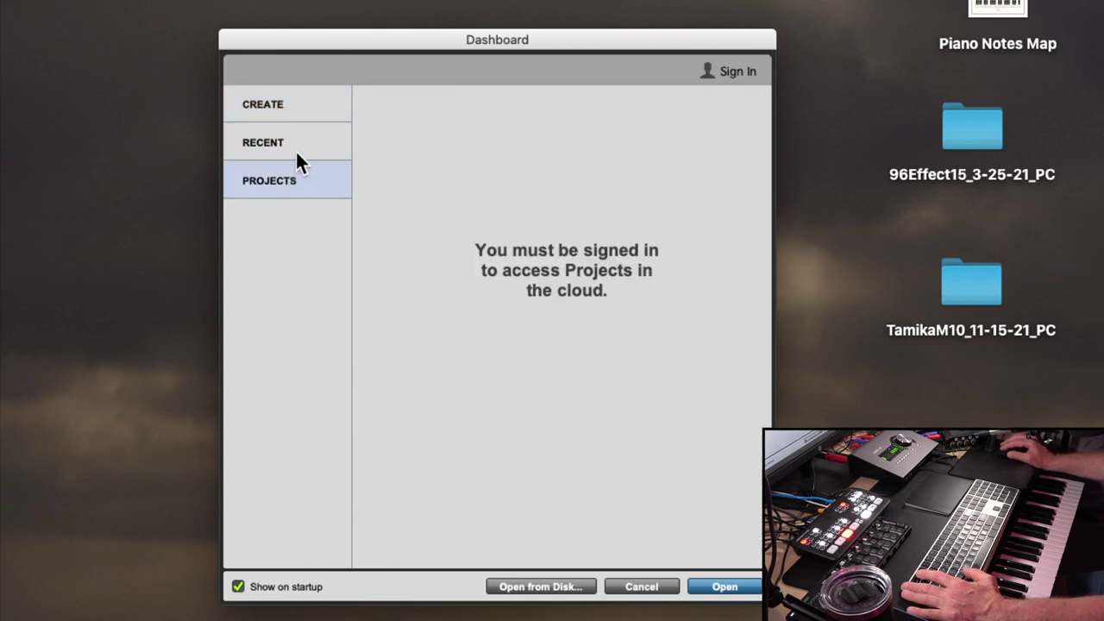
{"action": "left_click", "coordinate": [295, 145]}
{"action": "left_click", "coordinate": [302, 107]}
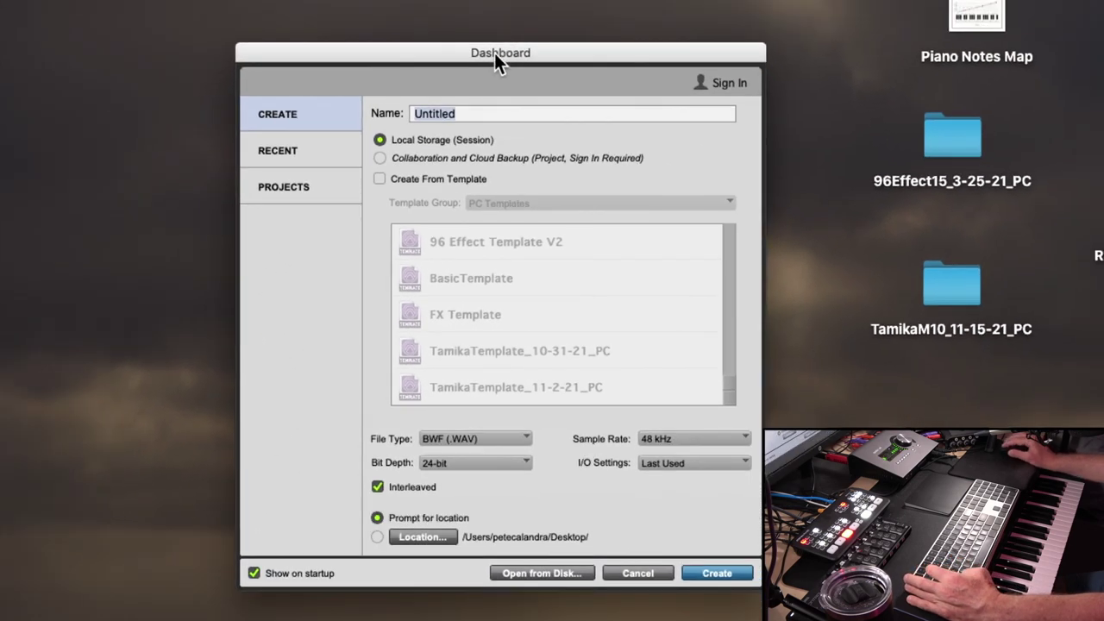
Step: Examine the File Type and Bit Depth options for the new session, keeping BWF (.WAV) and 24-bit
{"action": "left_click_drag", "start_coordinate": [496, 54], "coordinate": [508, 28]}
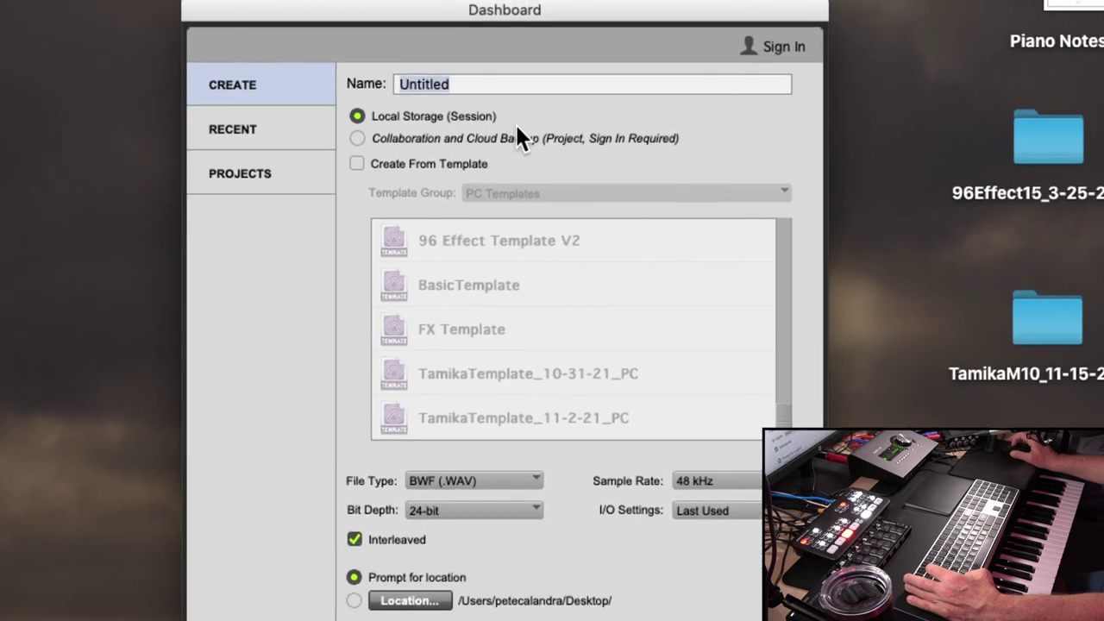
{"action": "left_click_drag", "start_coordinate": [540, 10], "coordinate": [541, 2]}
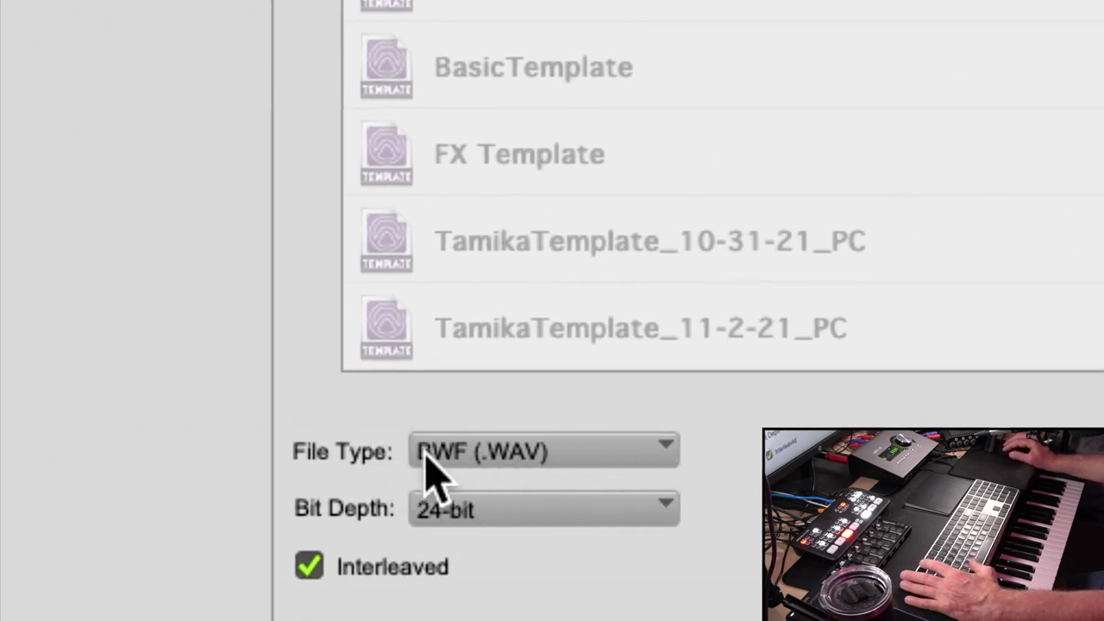
{"action": "left_click", "coordinate": [556, 461]}
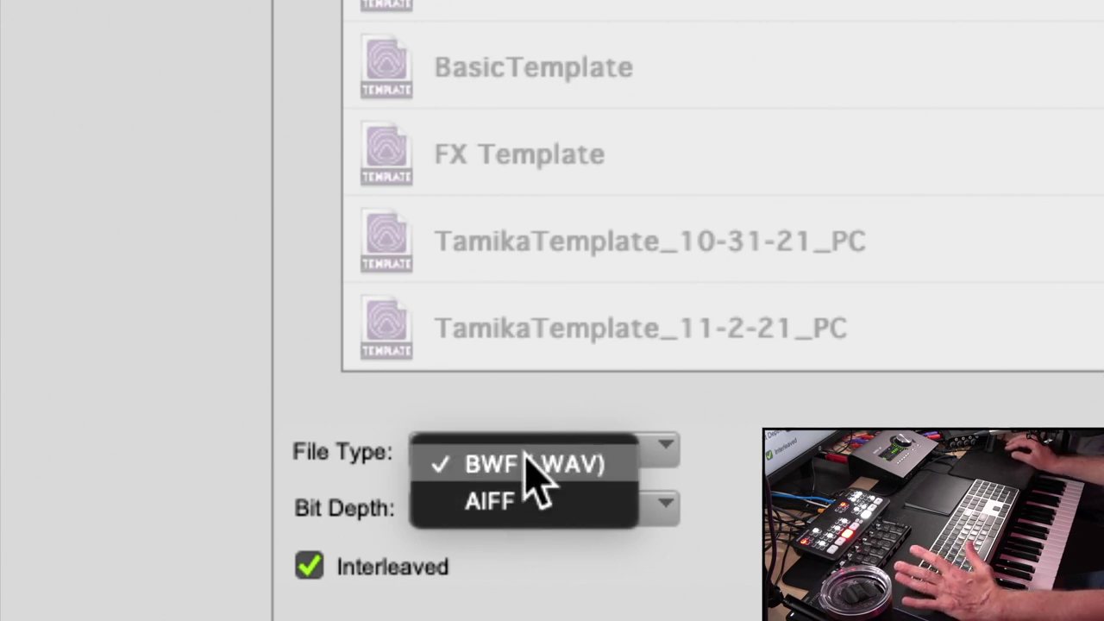
{"action": "left_click", "coordinate": [555, 464]}
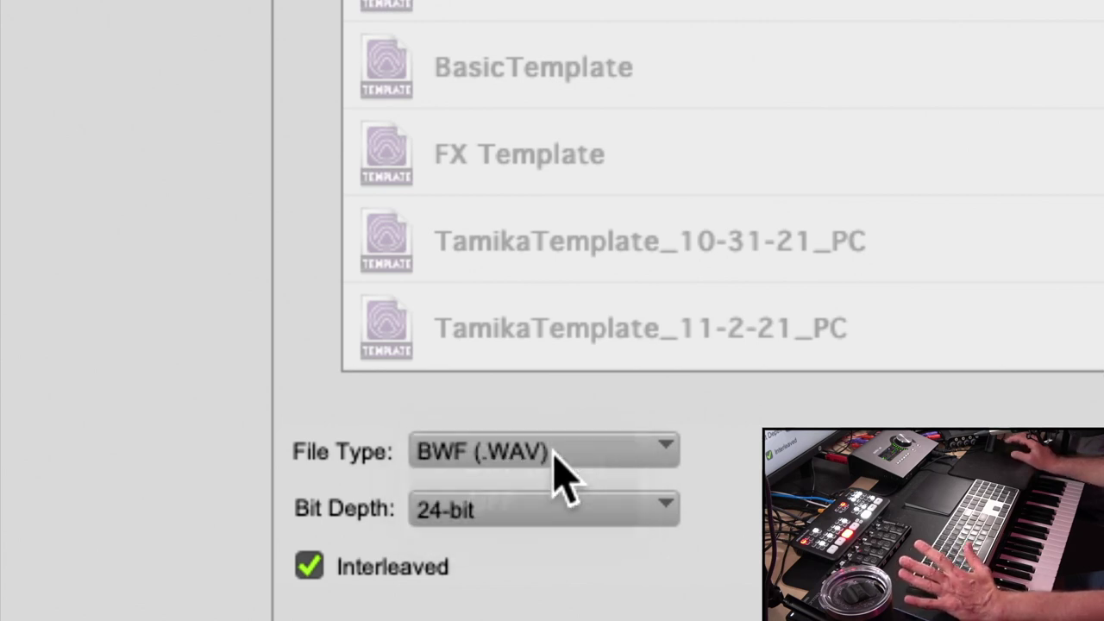
{"action": "left_click", "coordinate": [447, 510]}
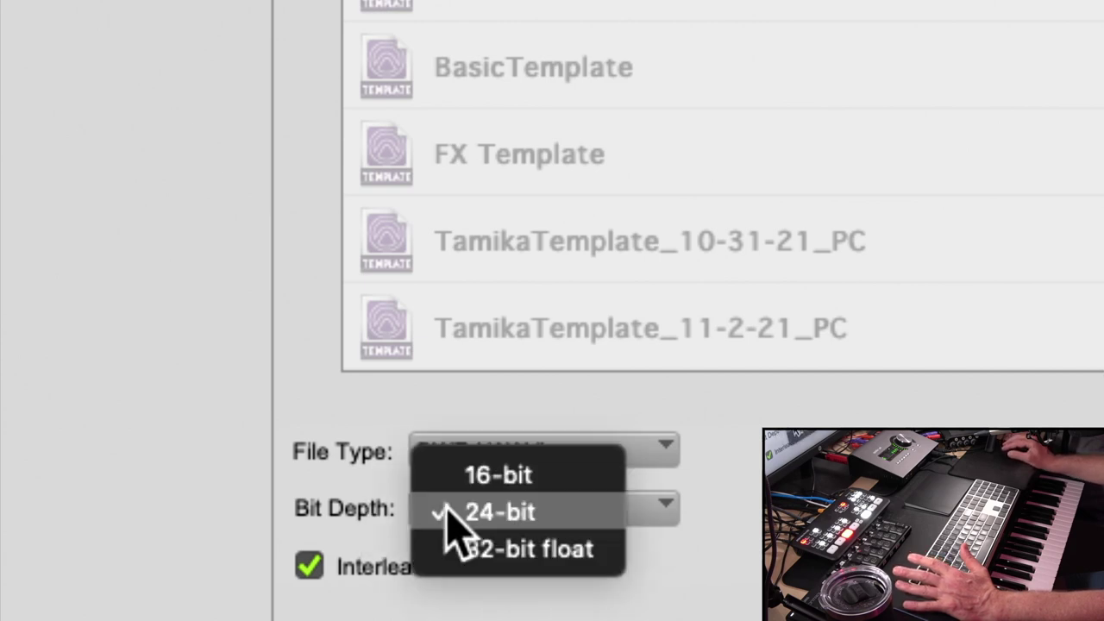
{"action": "left_click", "coordinate": [527, 516]}
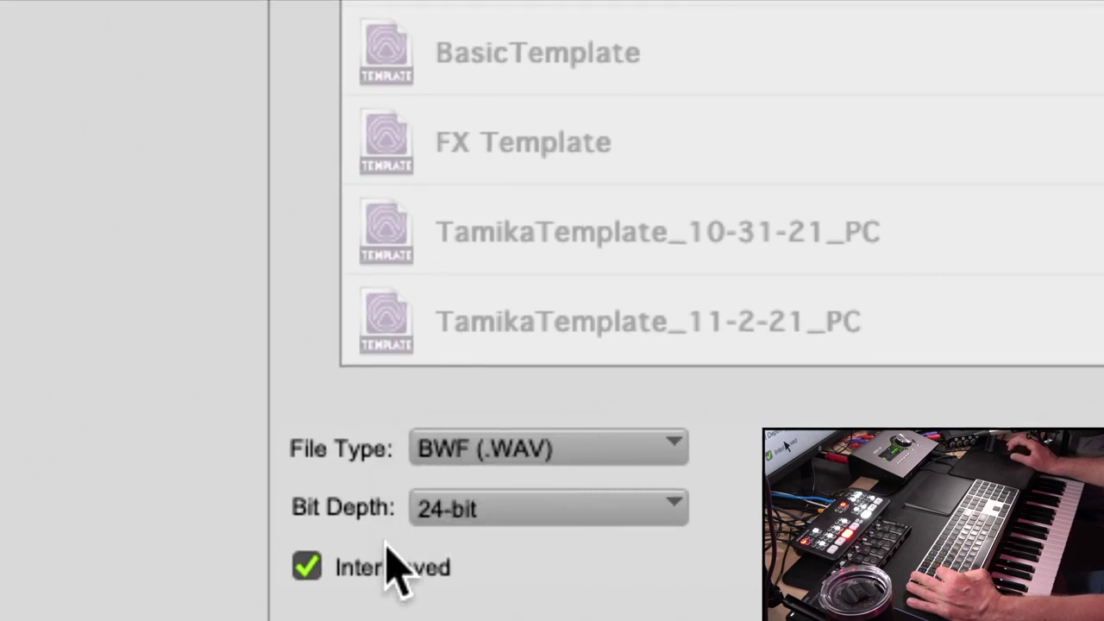
Step: Turn the Interleaved option off and back on, and shift the Dashboard window aside
{"action": "left_click", "coordinate": [308, 567]}
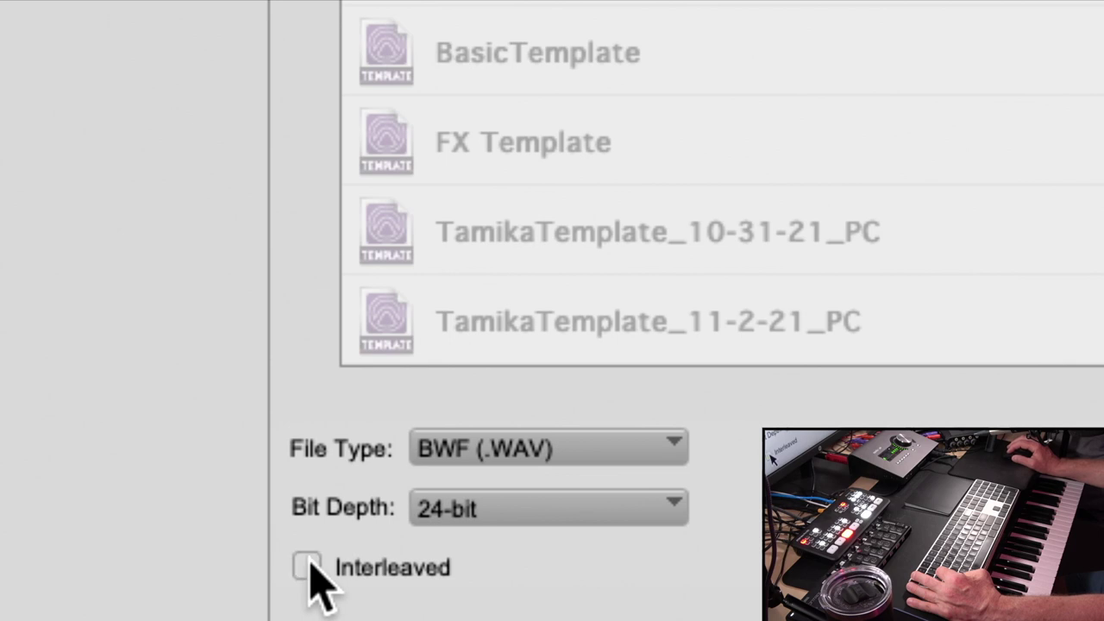
{"action": "left_click", "coordinate": [310, 563]}
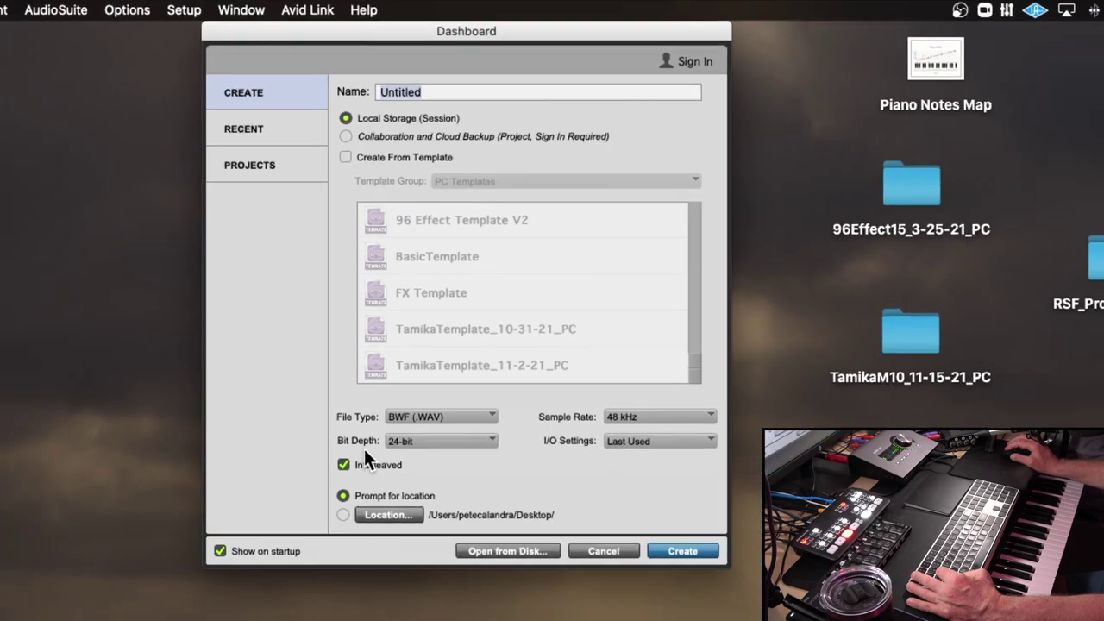
{"action": "left_click_drag", "start_coordinate": [627, 27], "coordinate": [543, 30]}
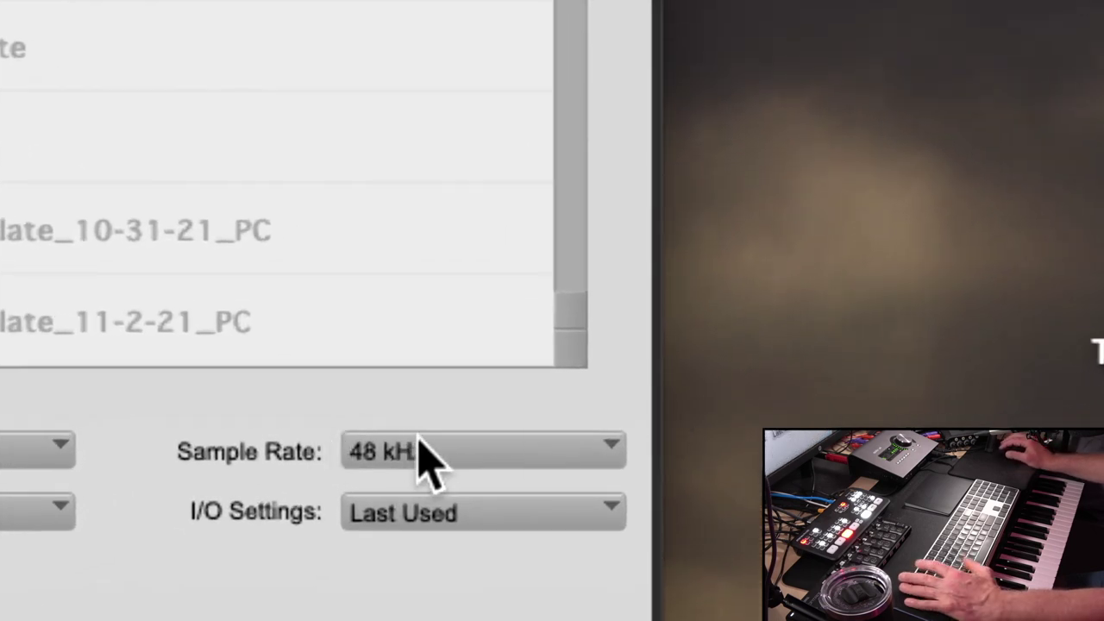
Step: Set the new session's sample rate to 44.1 kHz and shift the Dashboard window aside
{"action": "left_click", "coordinate": [422, 457]}
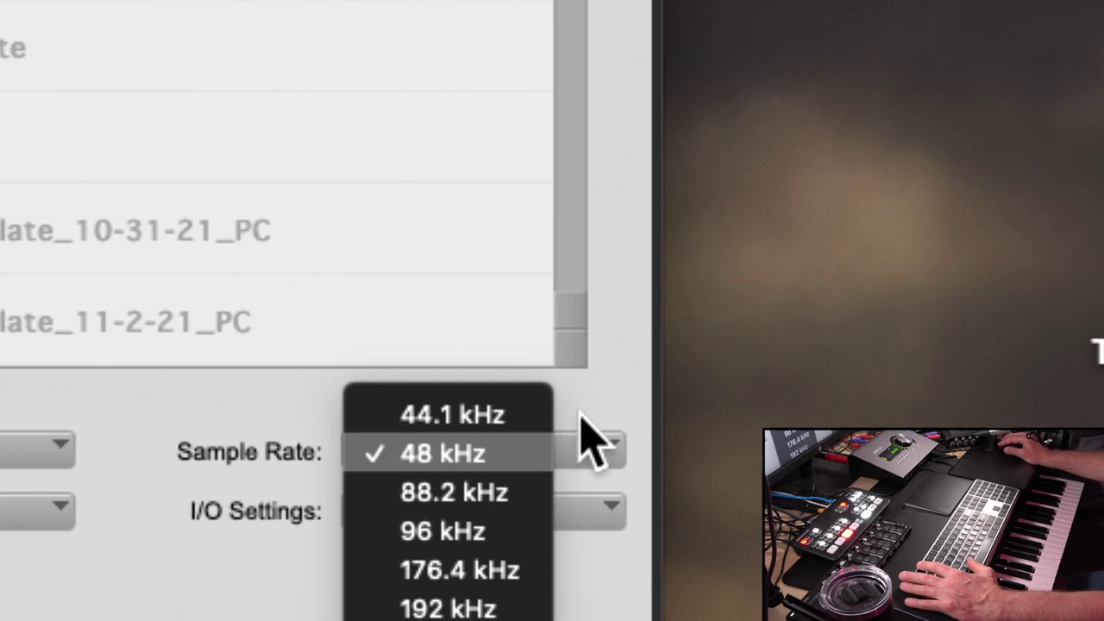
{"action": "left_click", "coordinate": [503, 413]}
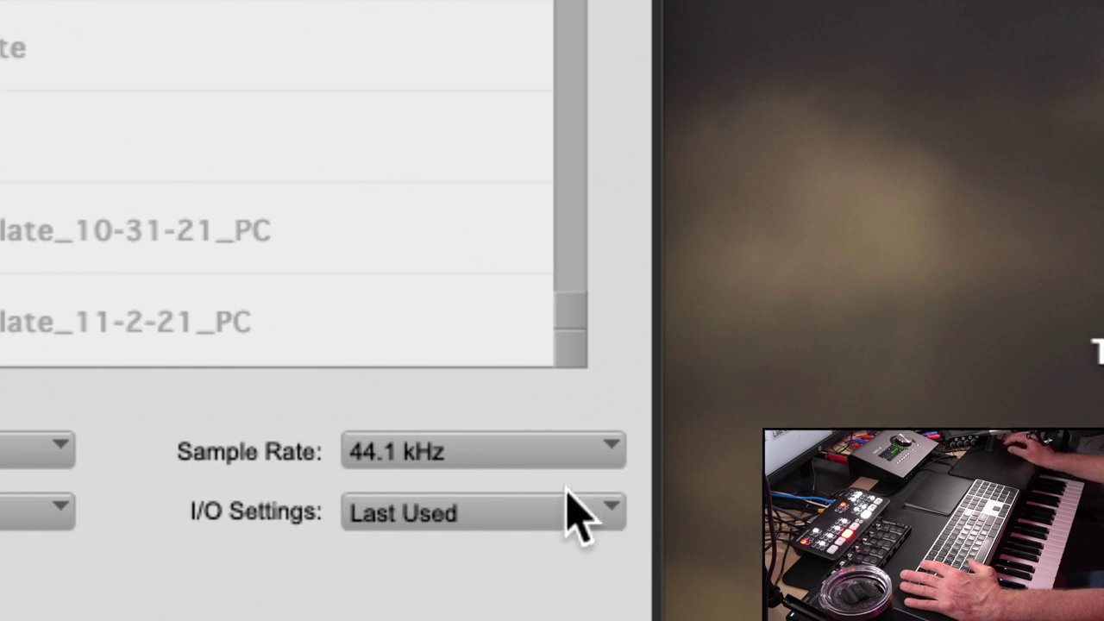
{"action": "left_click", "coordinate": [417, 446]}
{"action": "left_click", "coordinate": [312, 474]}
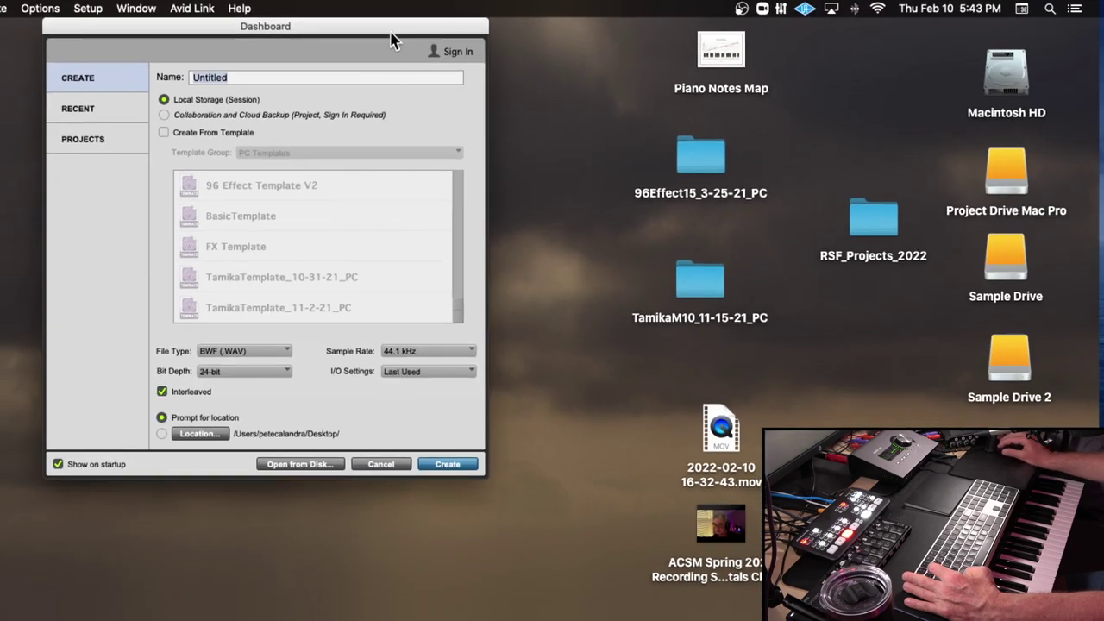
{"action": "left_click_drag", "start_coordinate": [392, 41], "coordinate": [499, 42]}
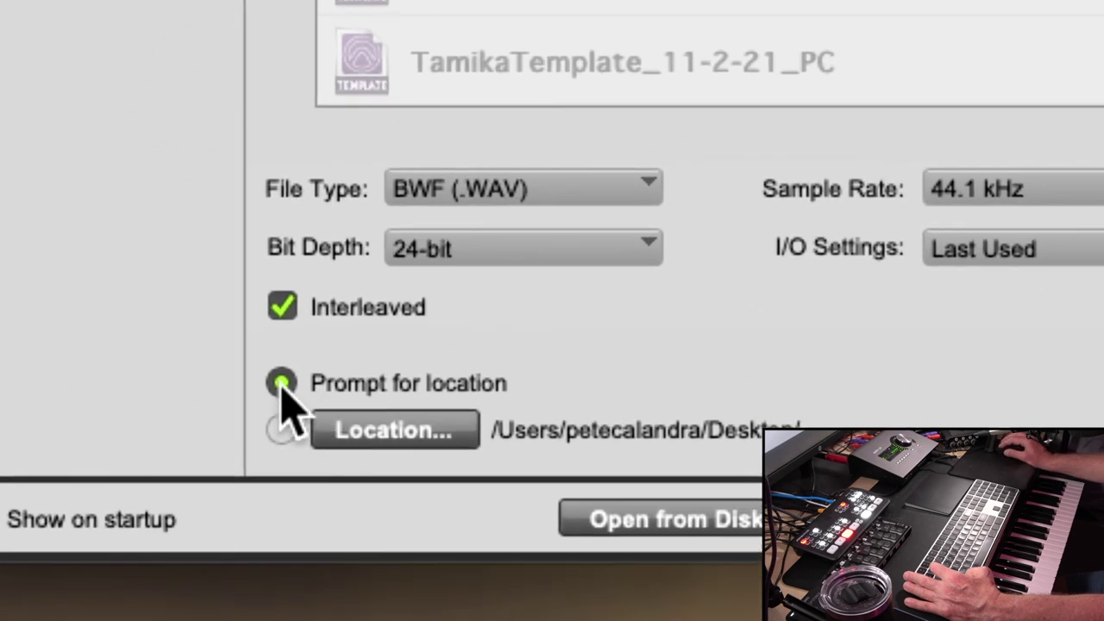
Step: Switch the session's save location to the fixed Desktop path and back to Prompt for location, and reposition the Dashboard
{"action": "left_click", "coordinate": [282, 430]}
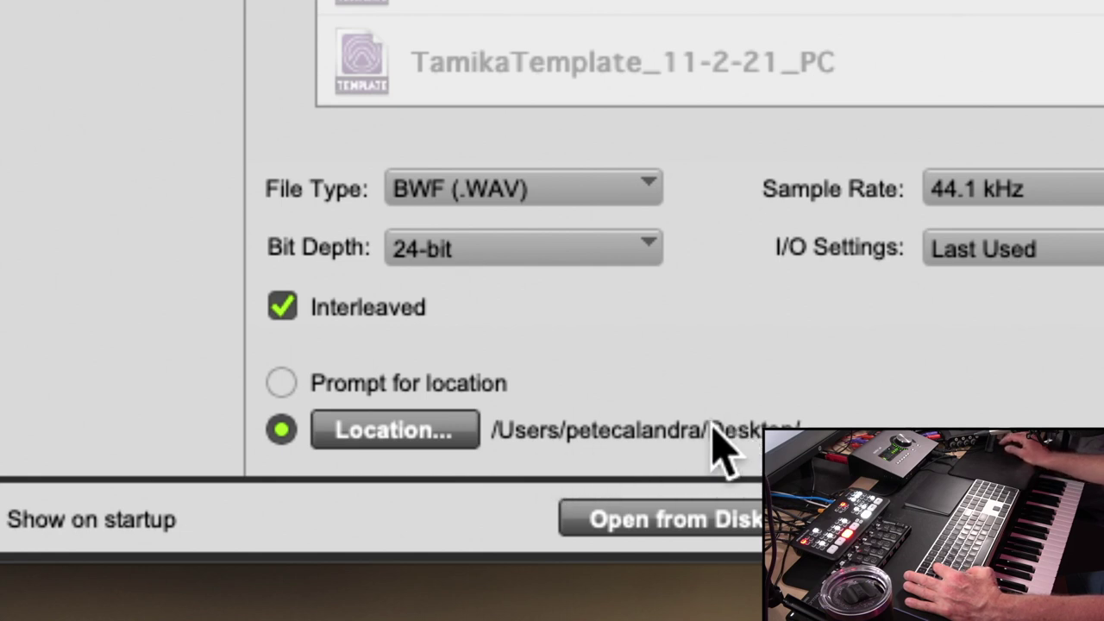
{"action": "left_click", "coordinate": [282, 383]}
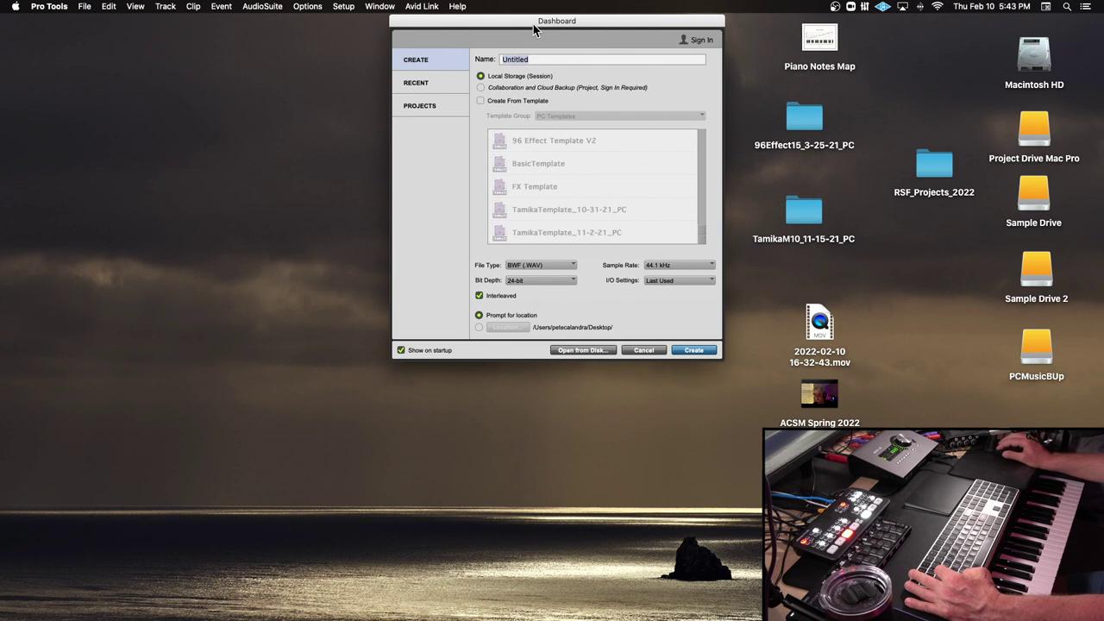
{"action": "left_click_drag", "start_coordinate": [533, 29], "coordinate": [524, 157]}
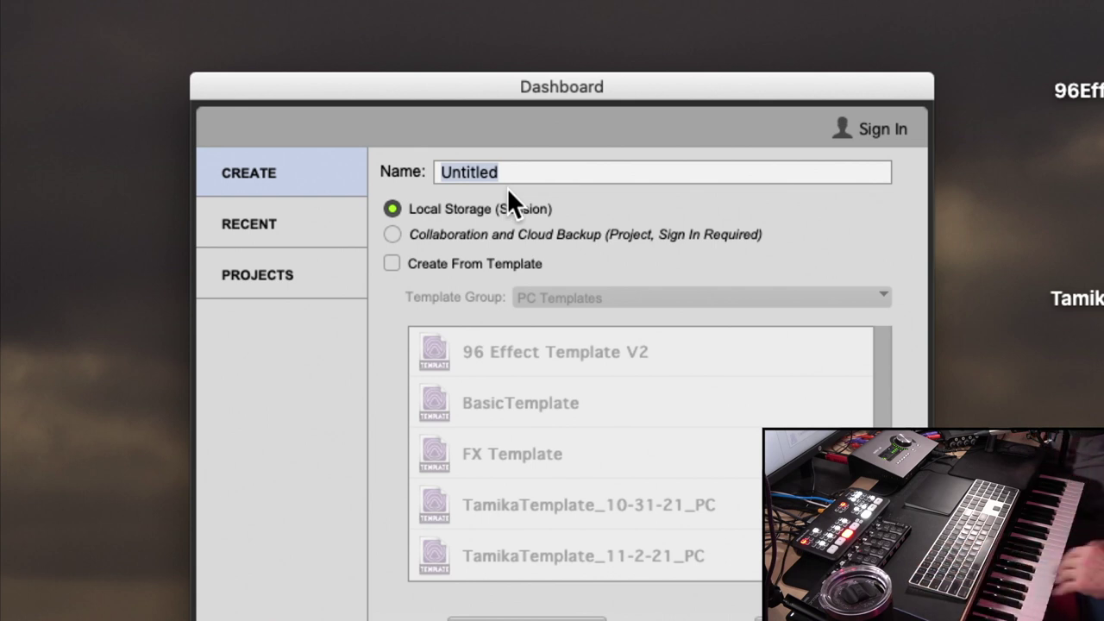
Step: Name the session Bartok_2-10-22_PC, proceed to its Save dialog, and move the dialog away from the desktop drive icons
{"action": "type", "text": "Bartok_"}
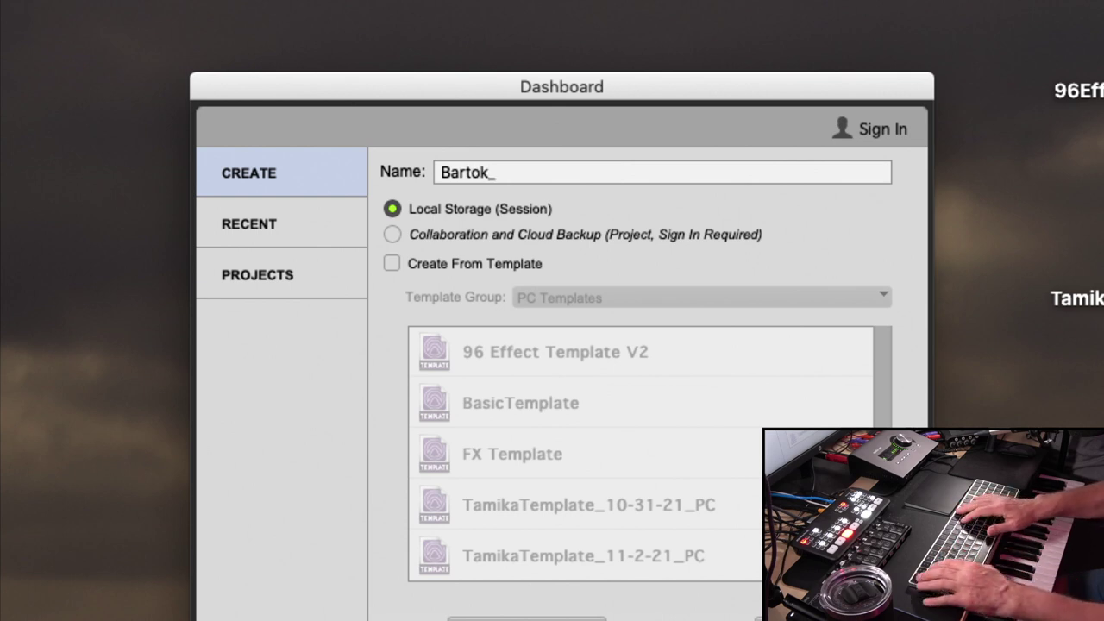
{"action": "type", "text": "2"}
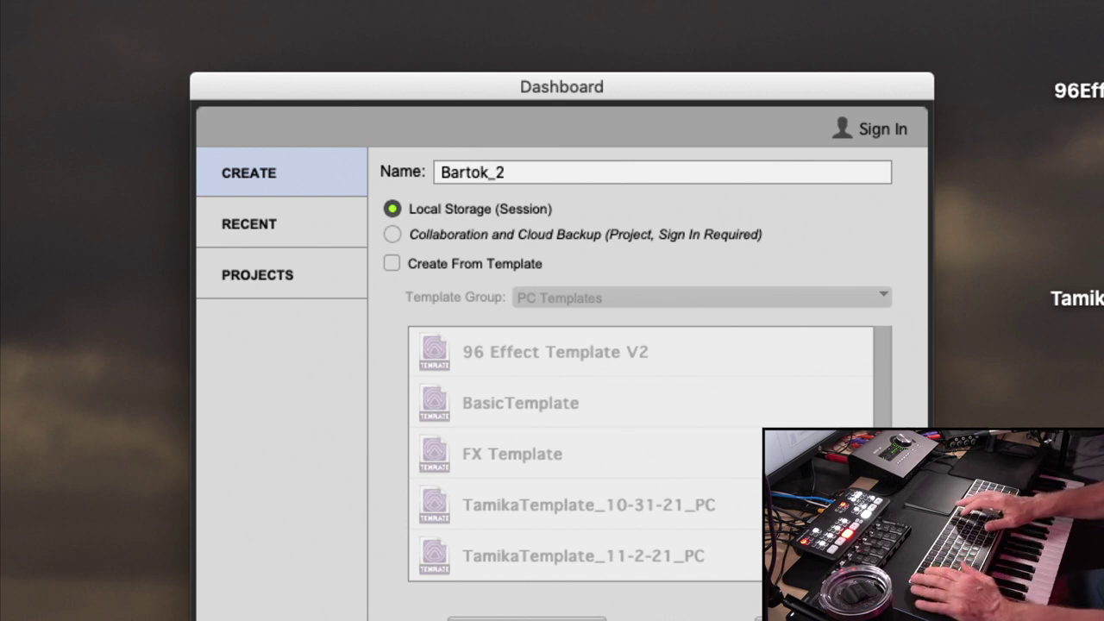
{"action": "type", "text": "-10"}
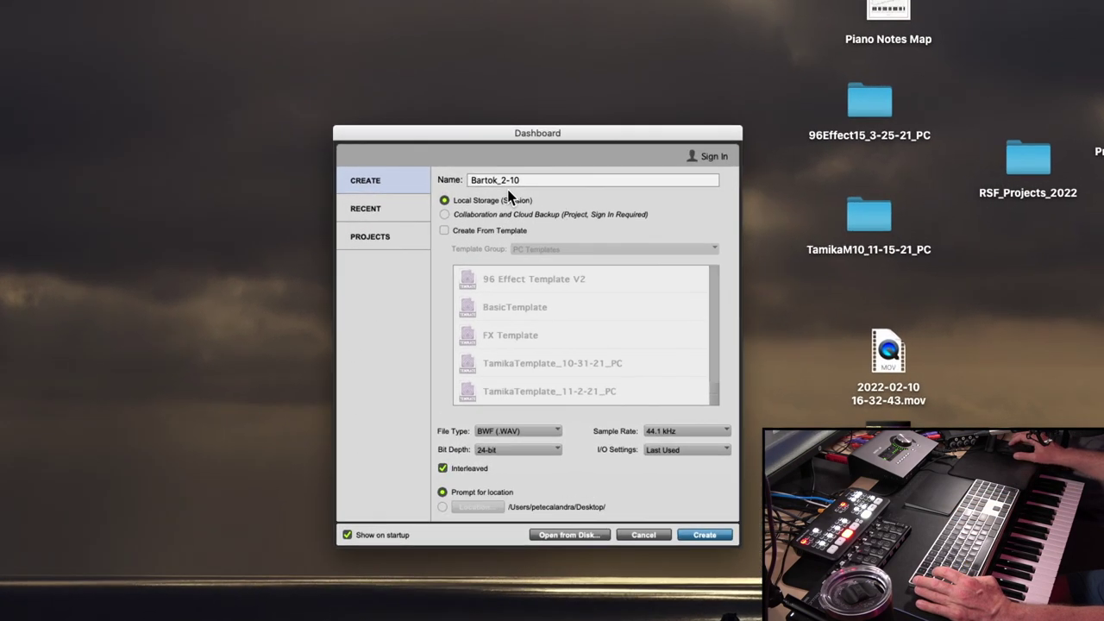
{"action": "type", "text": "-22_"}
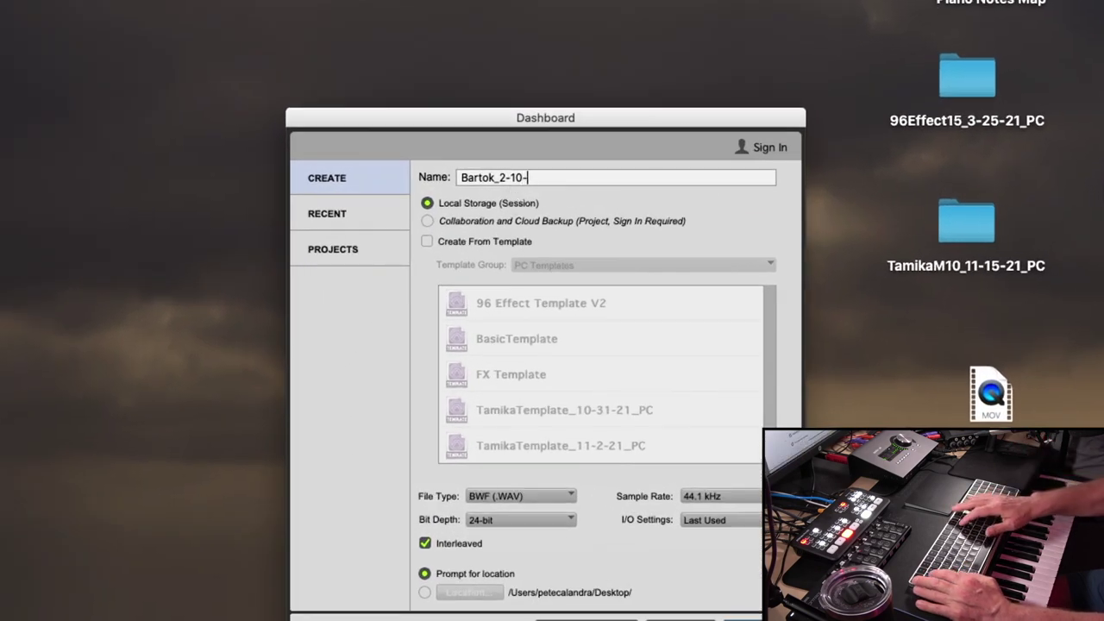
{"action": "type", "text": "PC"}
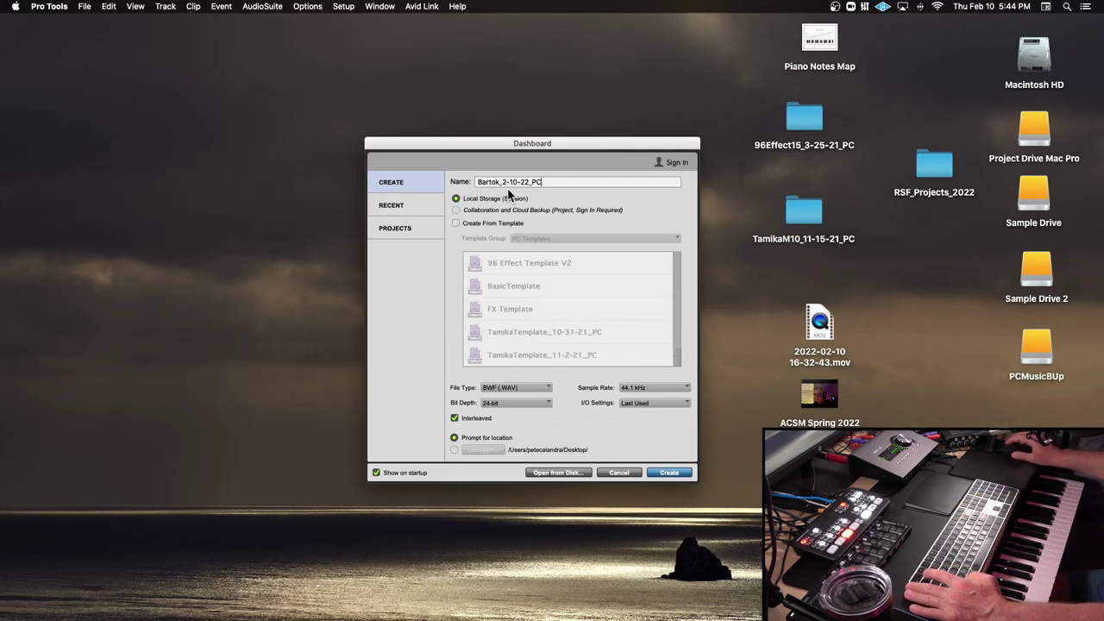
{"action": "left_click_drag", "start_coordinate": [492, 145], "coordinate": [481, 136]}
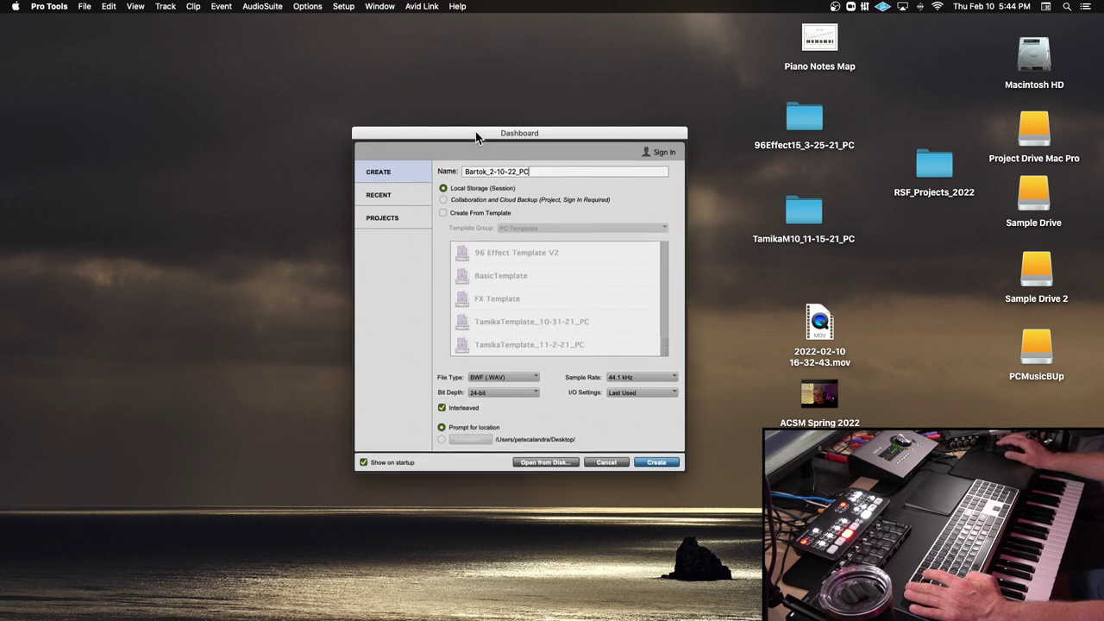
{"action": "left_click", "coordinate": [668, 464]}
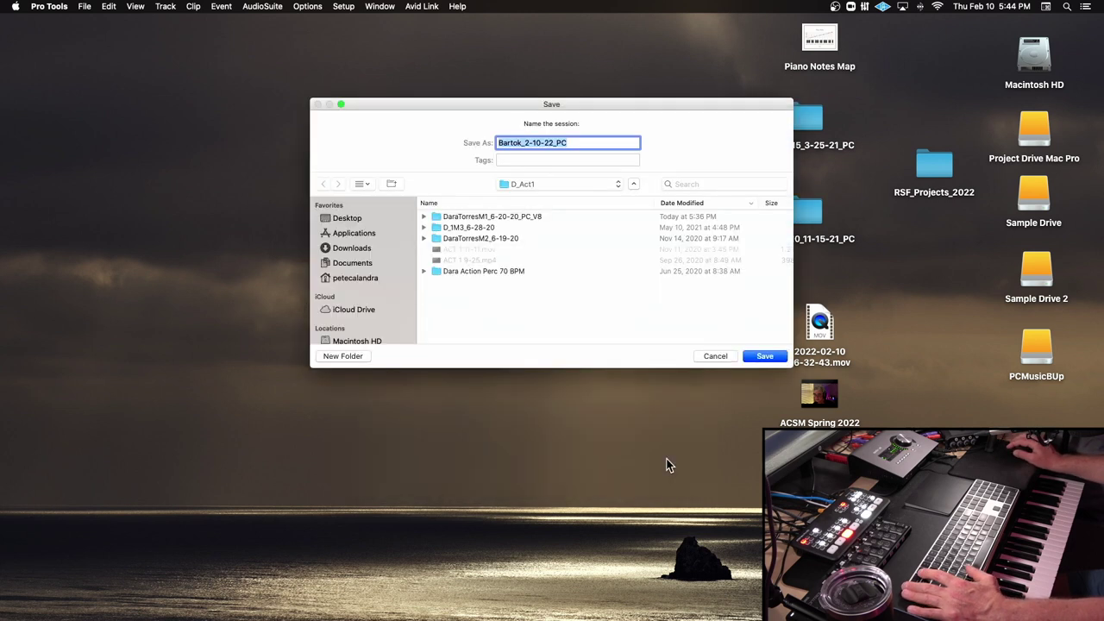
{"action": "left_click_drag", "start_coordinate": [551, 105], "coordinate": [320, 103]}
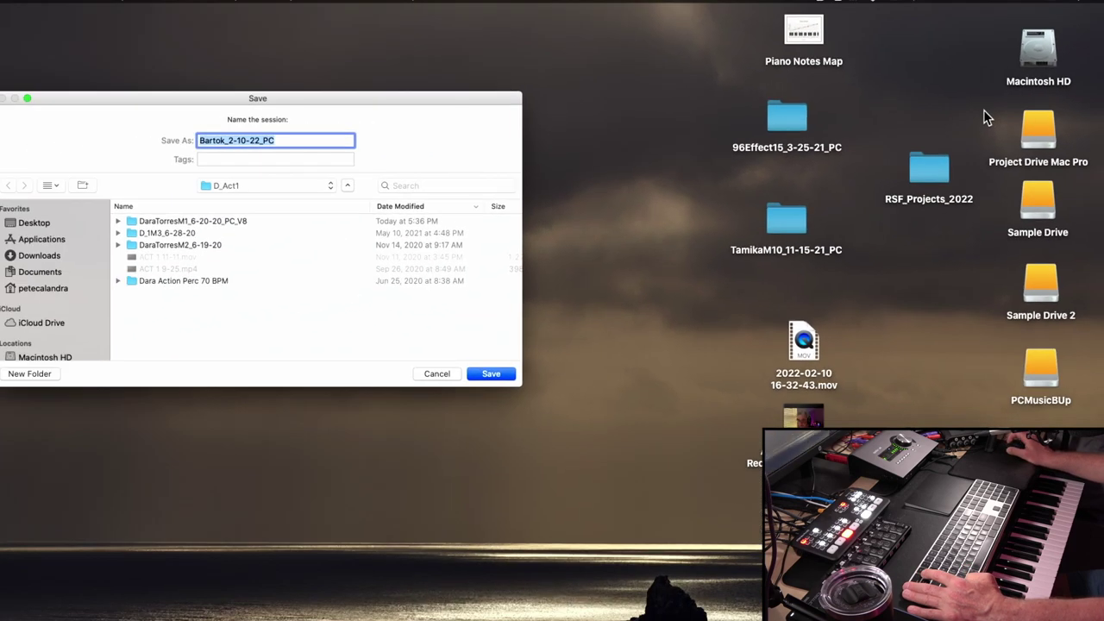
Step: Point out the available drives on the desktop: Macintosh HD, Project Drive Mac Pro and PCMusicBUp
{"action": "left_click", "coordinate": [1040, 53]}
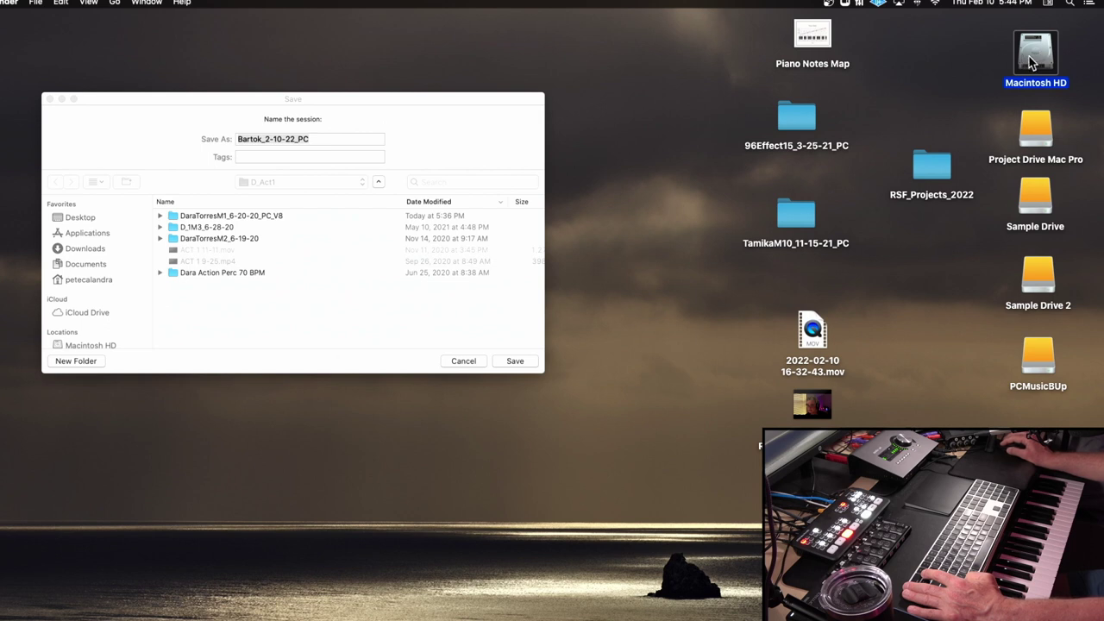
{"action": "left_click", "coordinate": [1034, 142]}
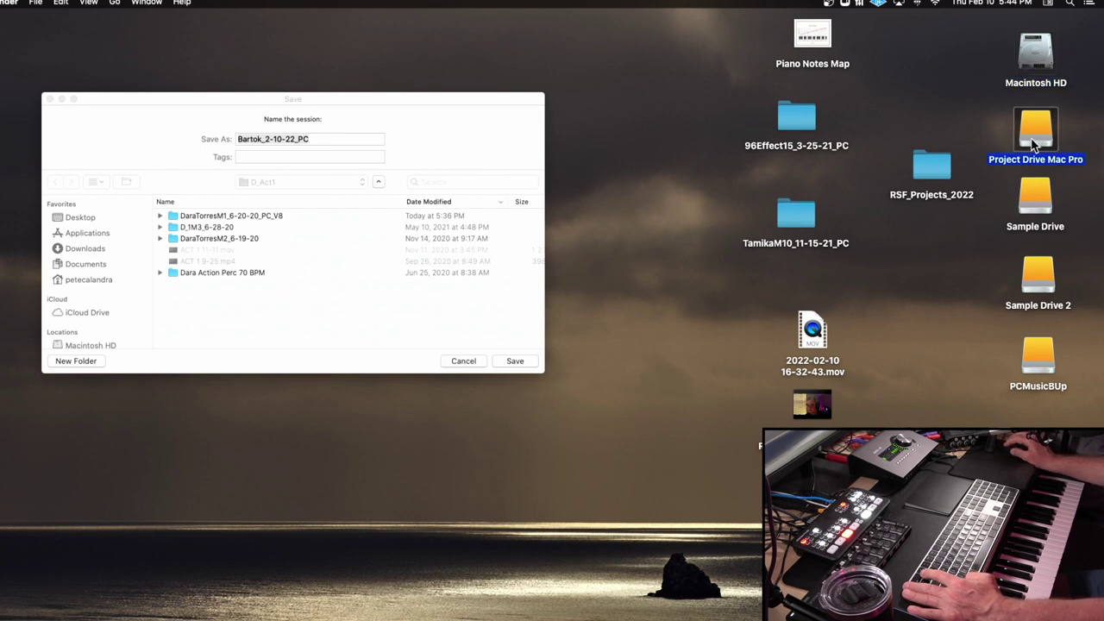
{"action": "double_click", "coordinate": [1034, 142]}
{"action": "left_click", "coordinate": [257, 56]}
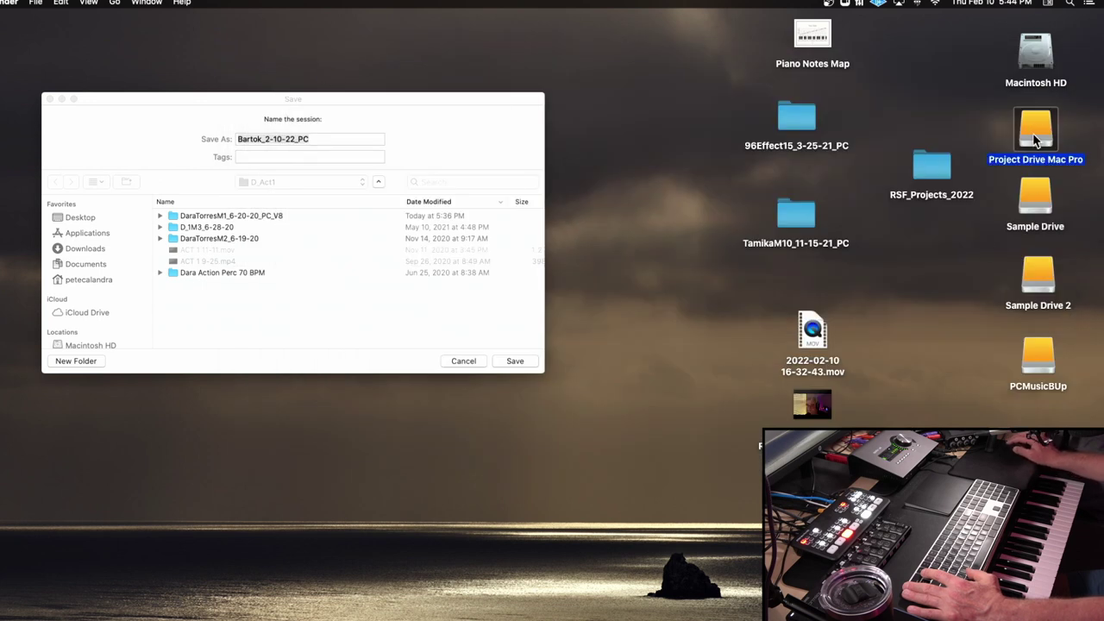
{"action": "left_click", "coordinate": [1033, 362]}
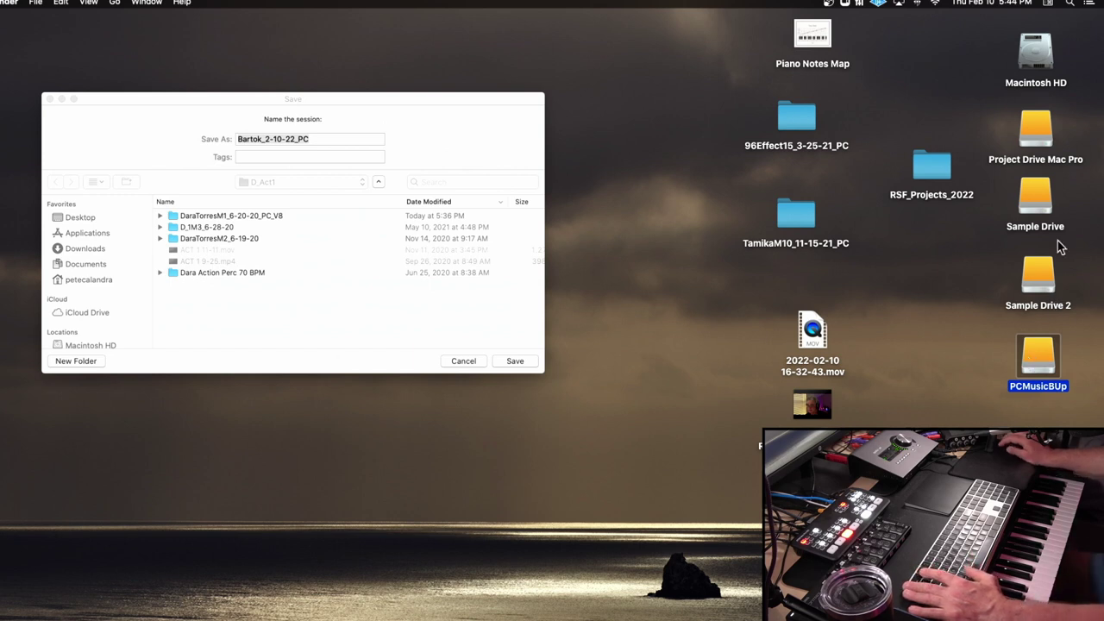
{"action": "left_click", "coordinate": [1034, 145]}
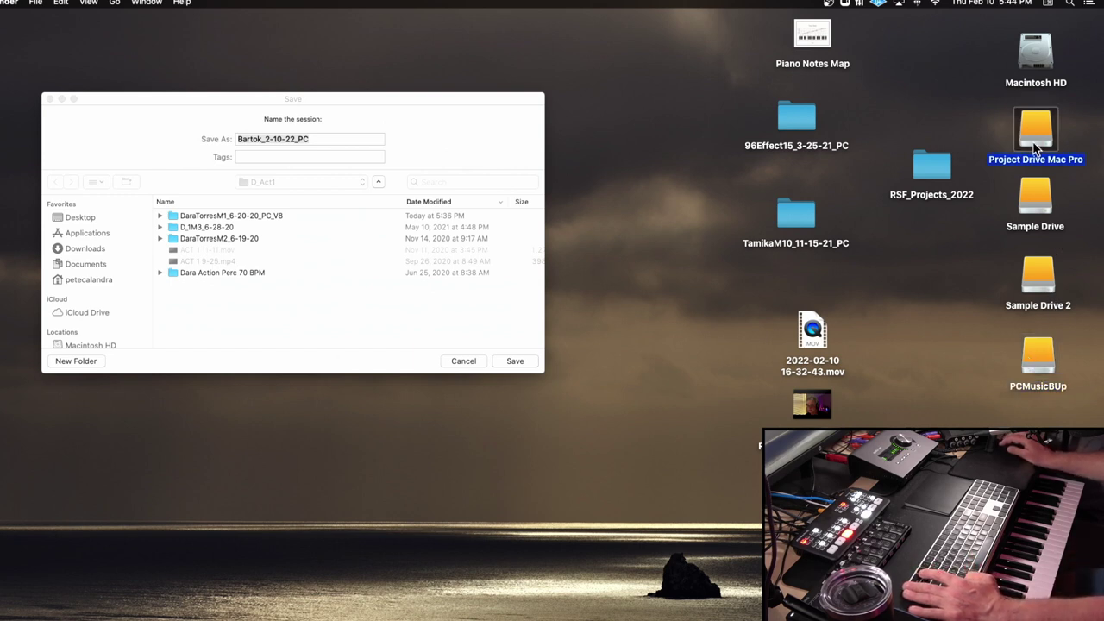
Step: Open Project Drive Mac Pro, collapse the Lookalike 2020 folder, look through the project folders, and close the window
{"action": "double_click", "coordinate": [1034, 147]}
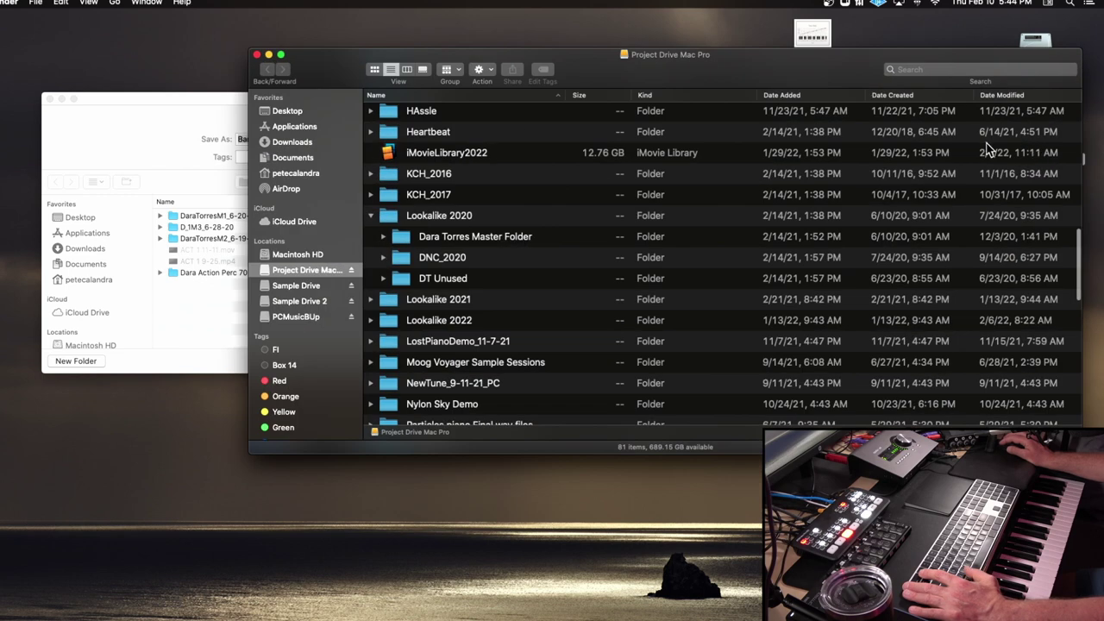
{"action": "left_click", "coordinate": [371, 216]}
{"action": "scroll", "coordinate": [535, 203], "scroll_direction": "up", "scroll_amount": 15}
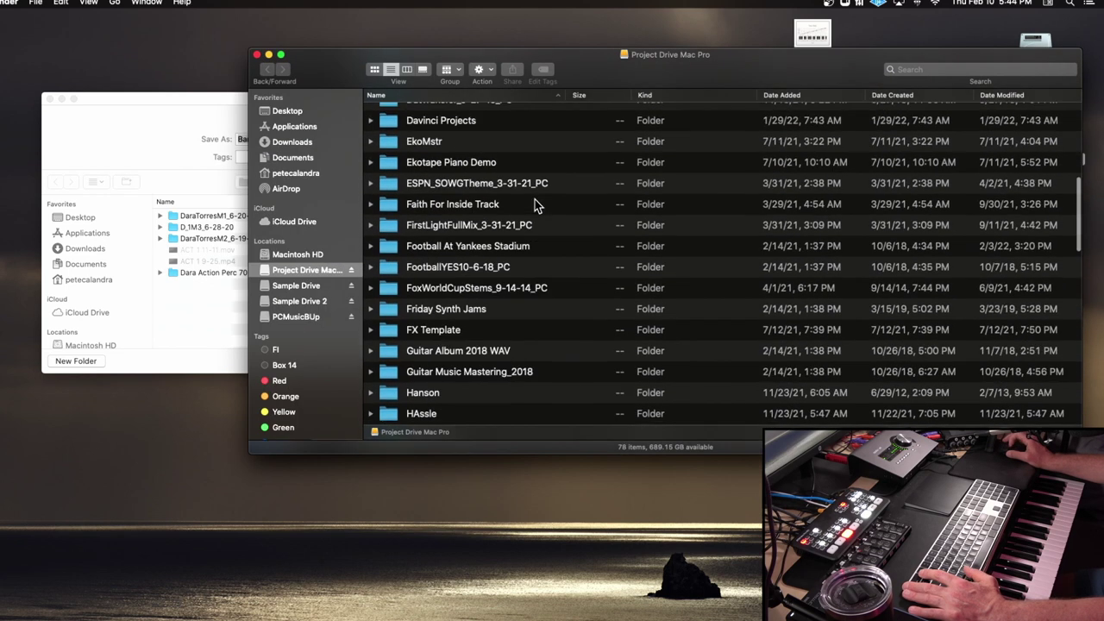
{"action": "scroll", "coordinate": [535, 204], "scroll_direction": "up", "scroll_amount": 4}
{"action": "scroll", "coordinate": [534, 204], "scroll_direction": "down", "scroll_amount": 10}
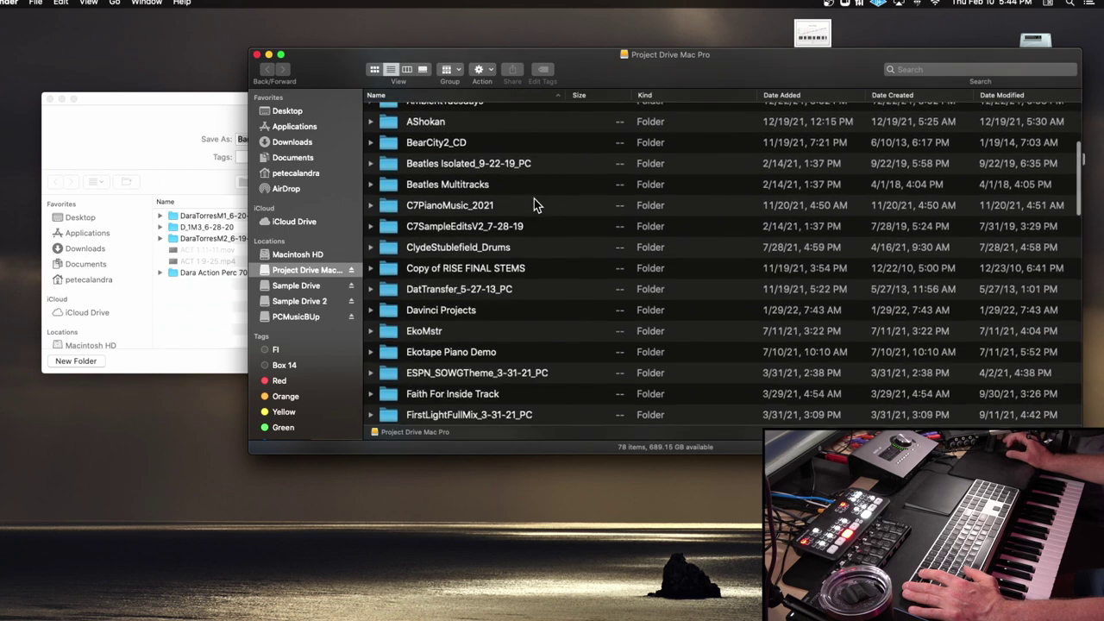
{"action": "scroll", "coordinate": [534, 198], "scroll_direction": "down", "scroll_amount": 20}
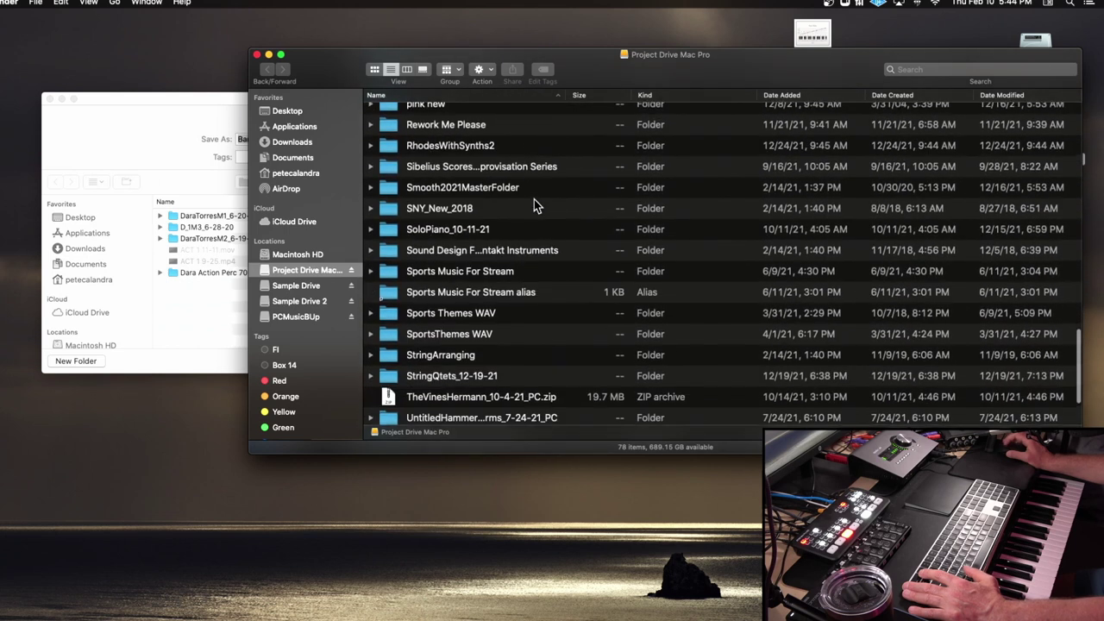
{"action": "scroll", "coordinate": [534, 203], "scroll_direction": "up", "scroll_amount": 5}
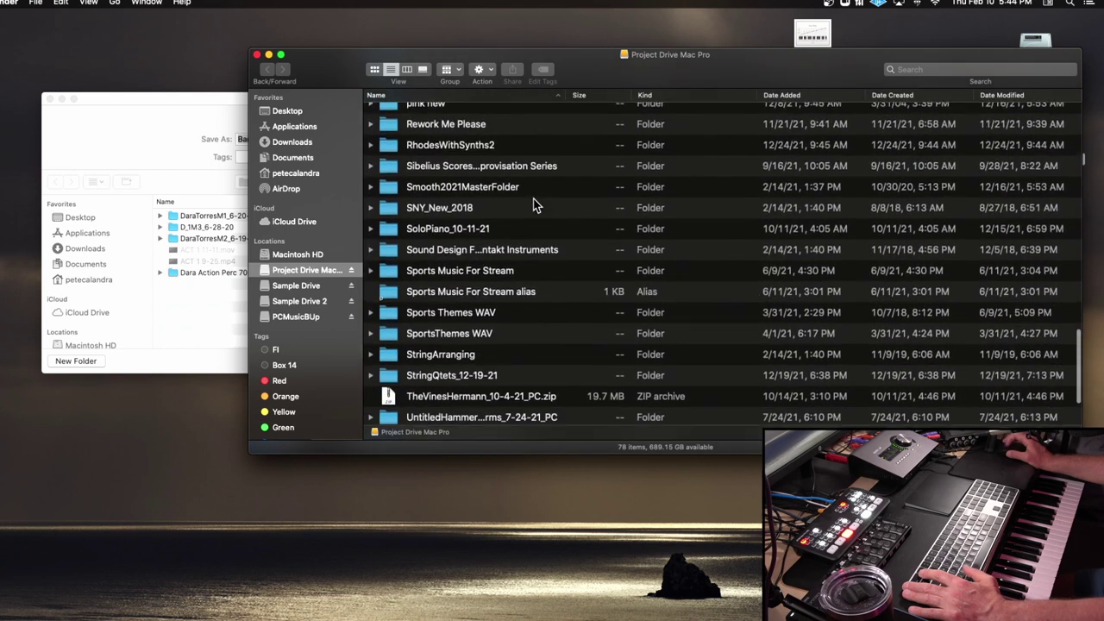
{"action": "scroll", "coordinate": [535, 204], "scroll_direction": "up", "scroll_amount": 2}
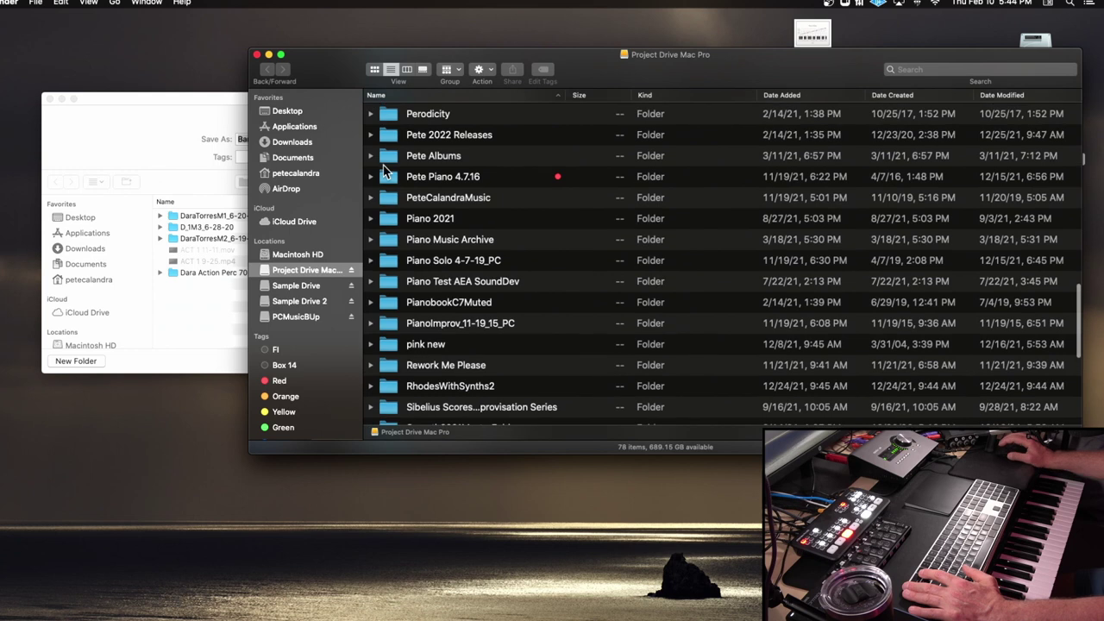
{"action": "left_click", "coordinate": [257, 54]}
Step: Examine the sample library folders on Sample Drive and Sample Drive 2, close both windows, and return to the session's Save dialog
{"action": "left_click", "coordinate": [1023, 199]}
{"action": "double_click", "coordinate": [1025, 200]}
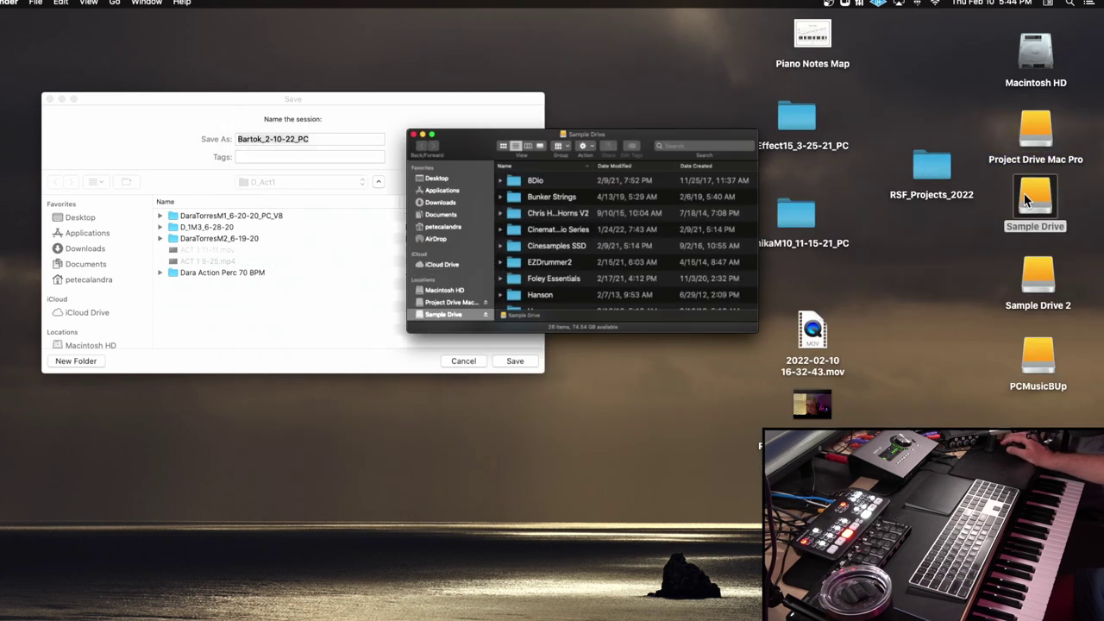
{"action": "scroll", "coordinate": [401, 228], "scroll_direction": "down", "scroll_amount": 3}
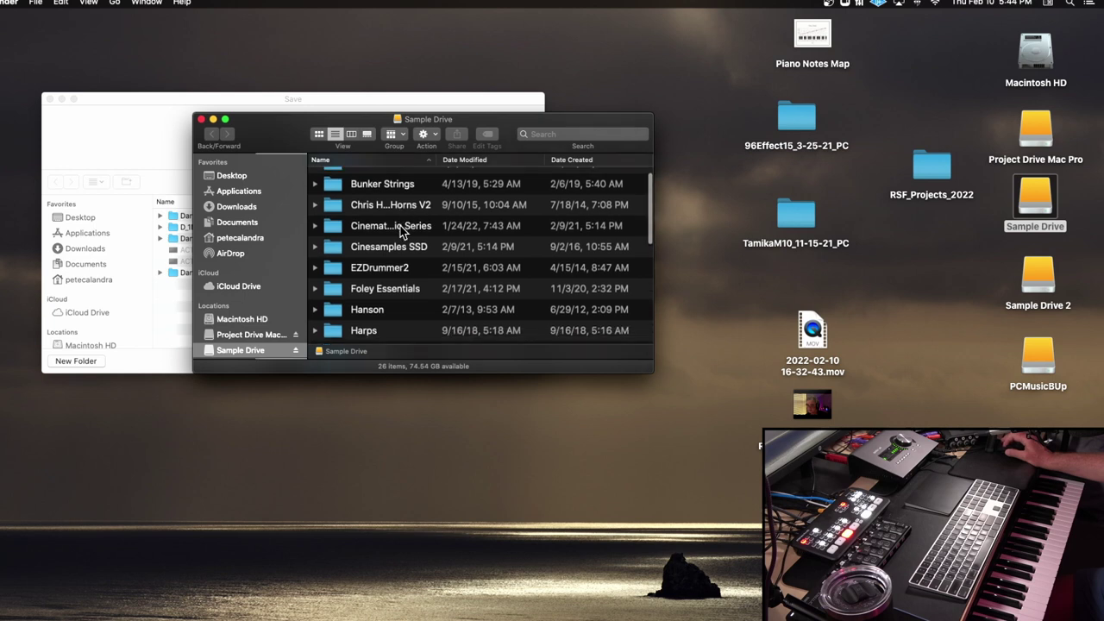
{"action": "left_click_drag", "start_coordinate": [650, 371], "coordinate": [952, 499]}
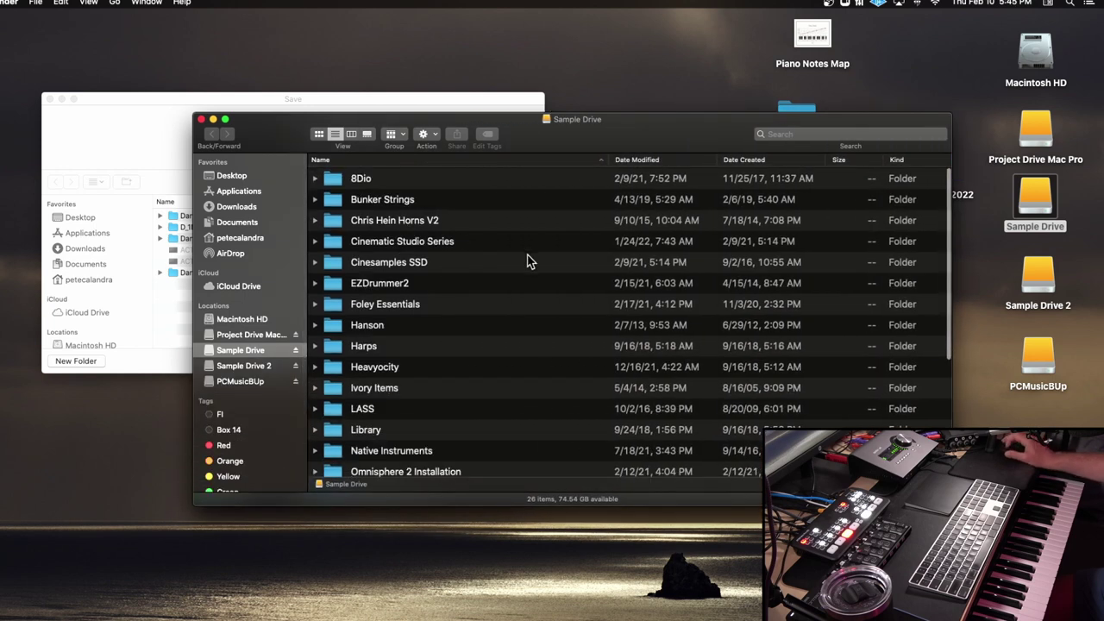
{"action": "scroll", "coordinate": [527, 261], "scroll_direction": "down", "scroll_amount": 10}
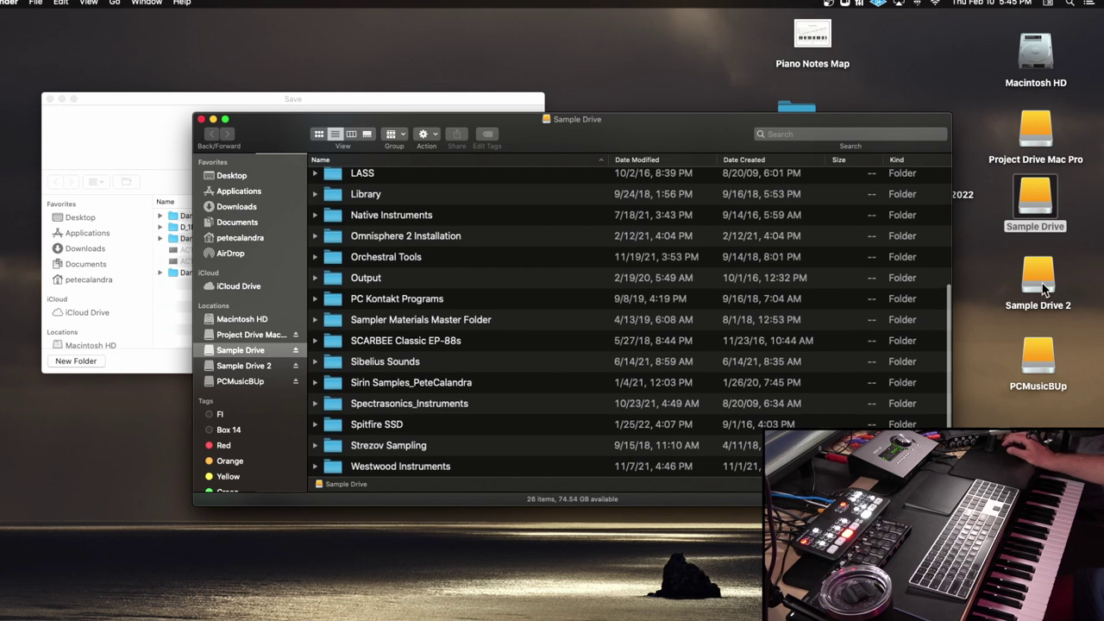
{"action": "double_click", "coordinate": [1042, 287]}
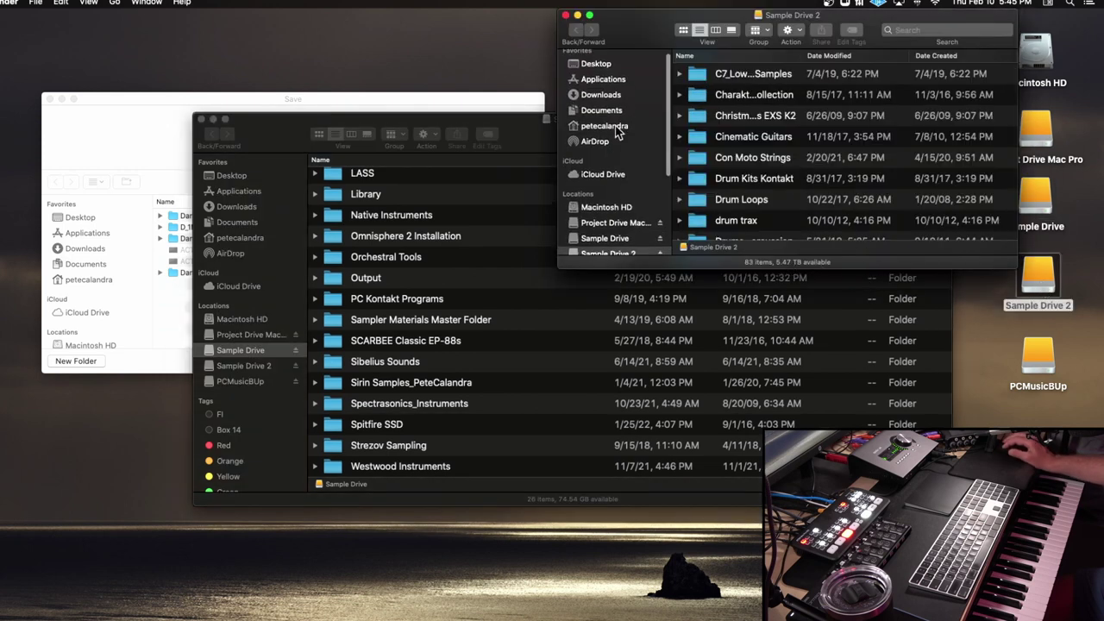
{"action": "left_click", "coordinate": [566, 17]}
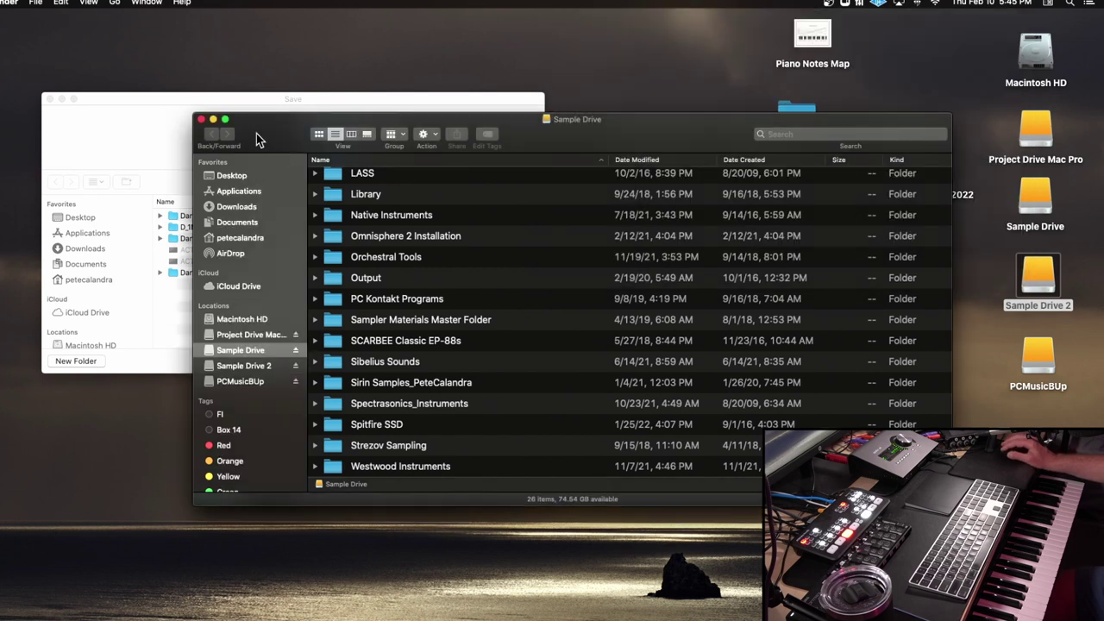
{"action": "left_click", "coordinate": [200, 120]}
{"action": "left_click", "coordinate": [207, 116]}
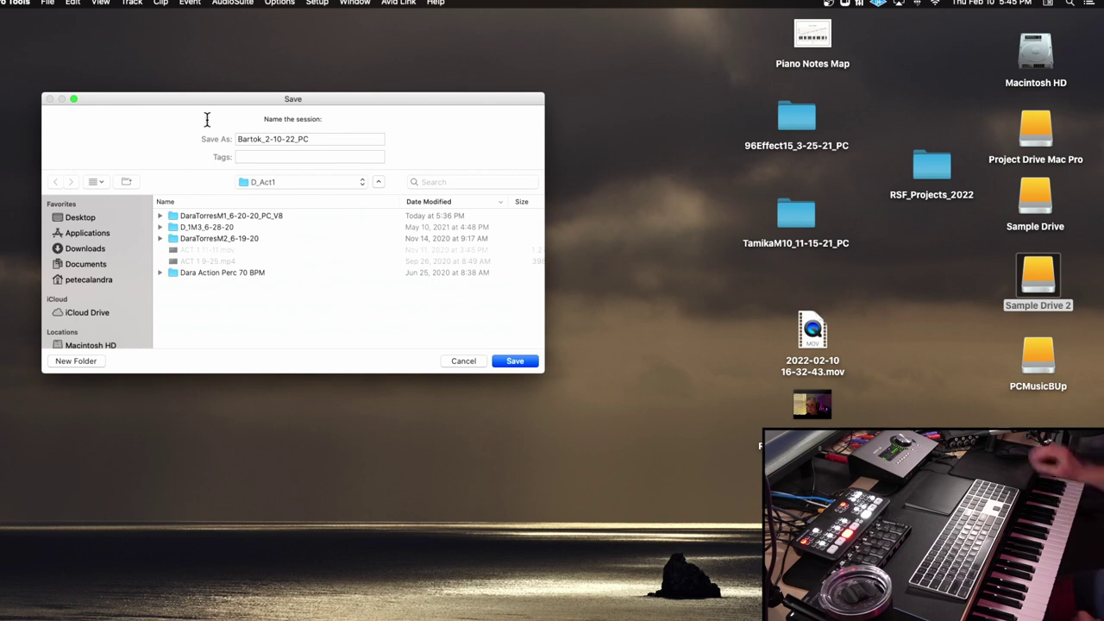
{"action": "left_click_drag", "start_coordinate": [239, 98], "coordinate": [388, 80]}
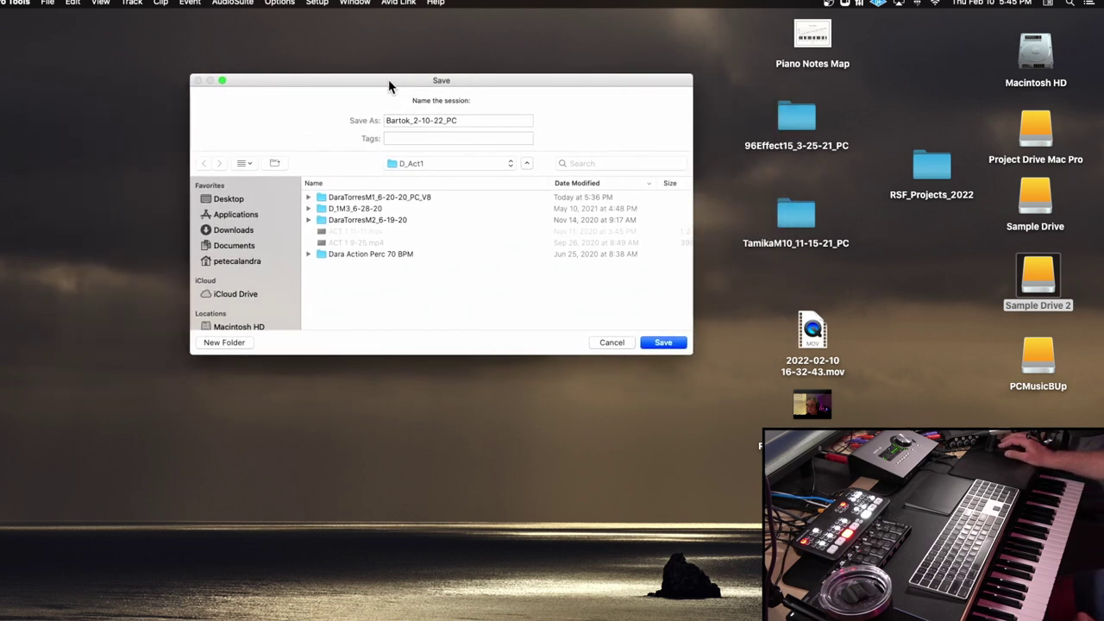
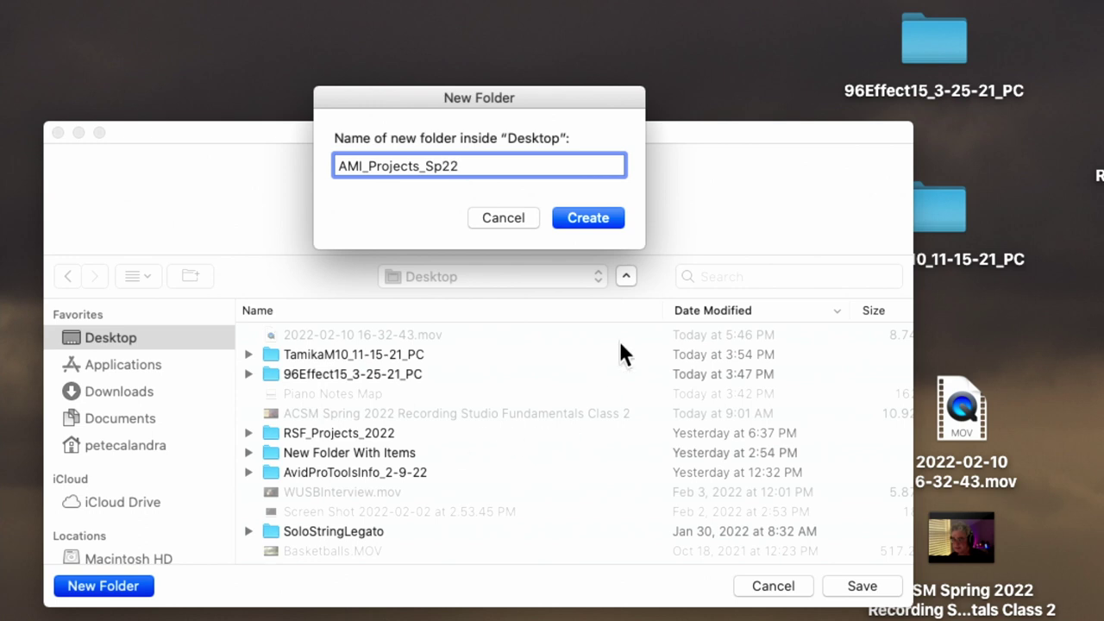
Step: Create the folder AMI_Projects_Sp22 on the Desktop and leave the session's Save dialog without saving
{"action": "left_click", "coordinate": [611, 216]}
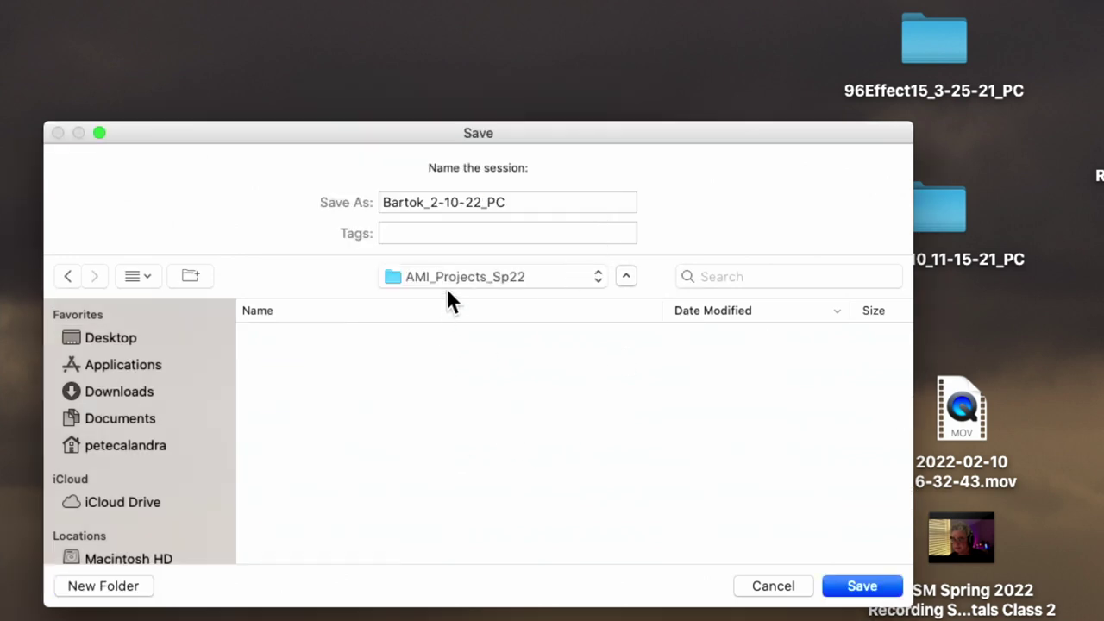
{"action": "left_click_drag", "start_coordinate": [434, 130], "coordinate": [431, 56]}
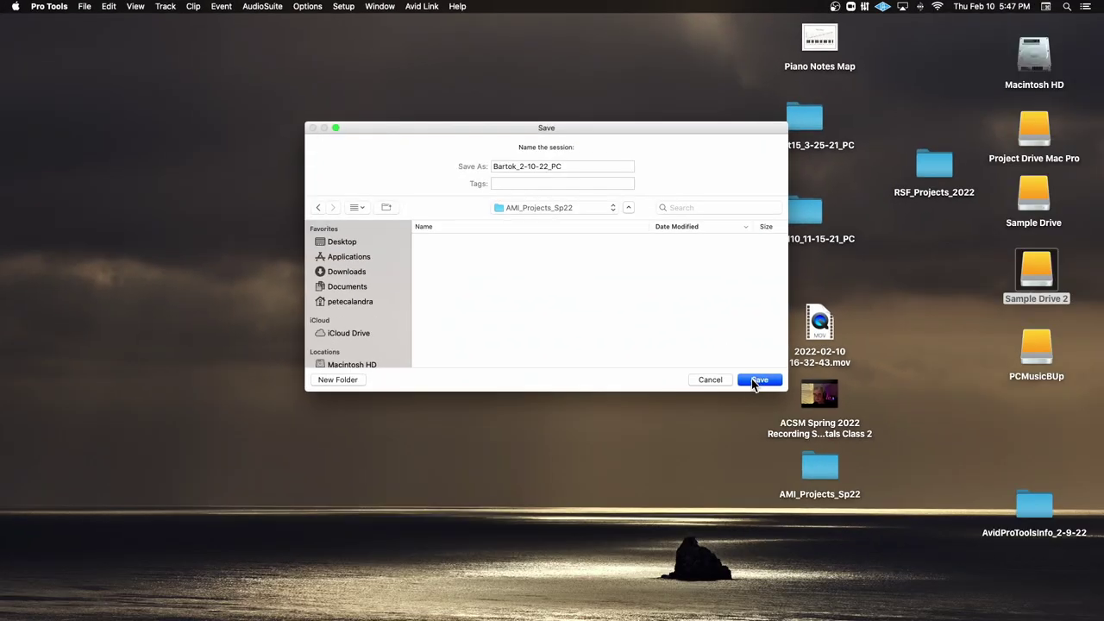
{"action": "left_click", "coordinate": [710, 378]}
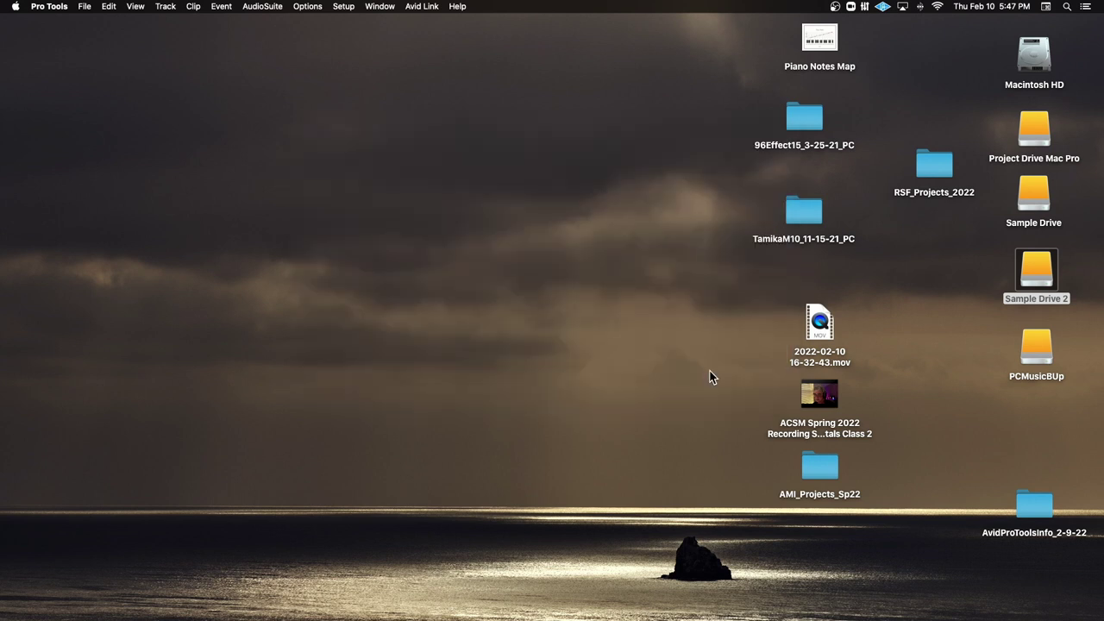
Step: Start a new session, pick its sample rate, name it Bartok_2-10-22_PC, and proceed to its Save dialog
{"action": "key", "text": "super+n"}
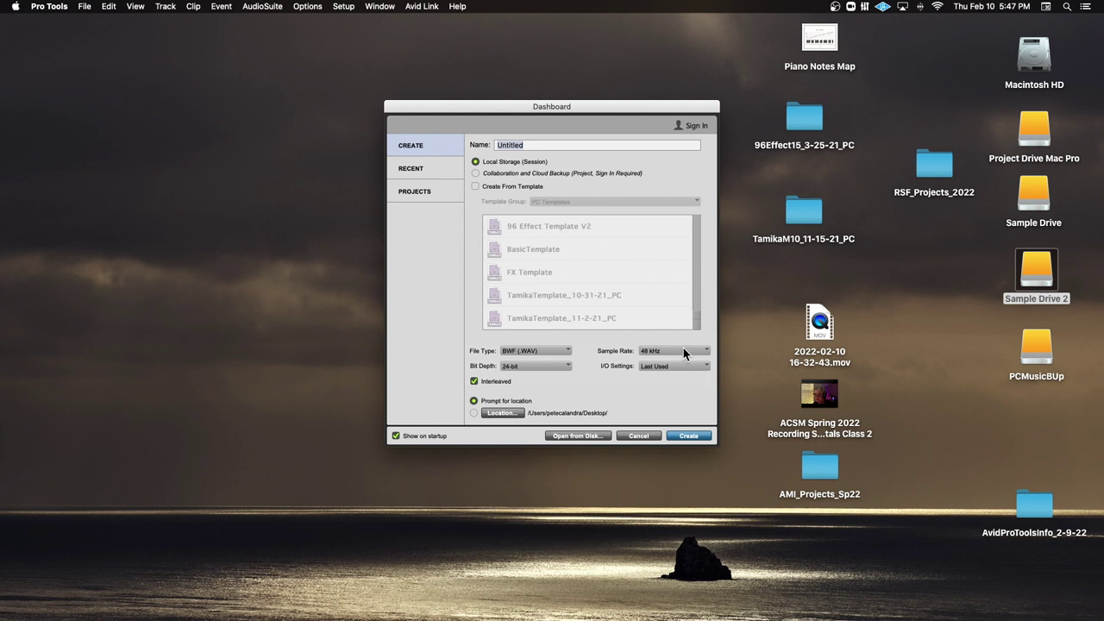
{"action": "left_click", "coordinate": [678, 352]}
{"action": "left_click", "coordinate": [668, 342]}
{"action": "type", "text": "Bartok_2-10-22_PC"}
{"action": "left_click", "coordinate": [688, 435]}
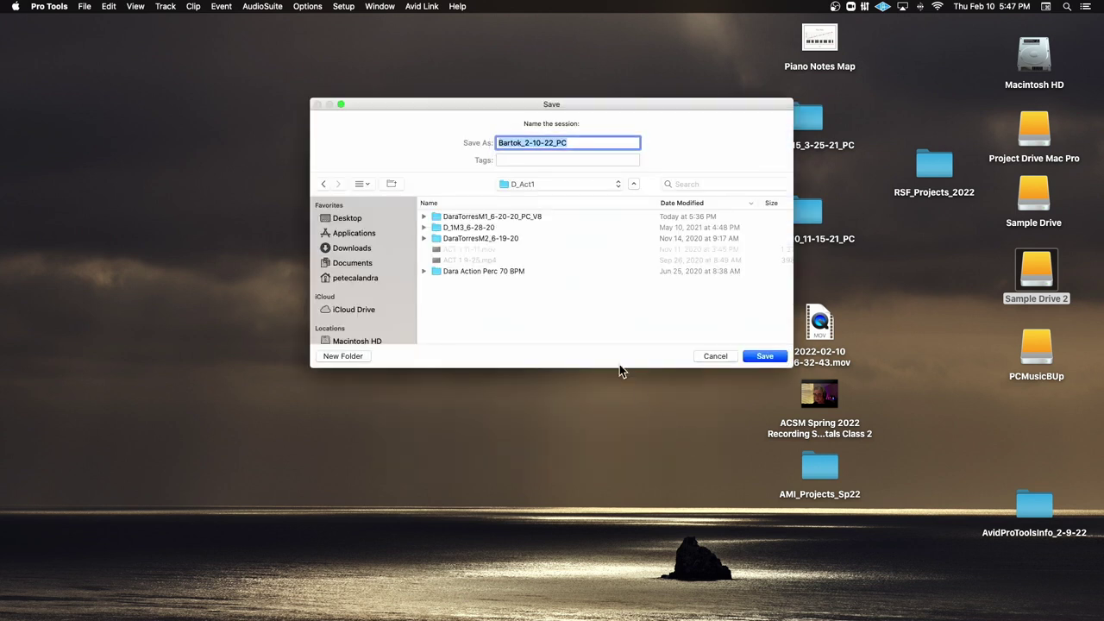
Step: Save the Bartok_2-10-22_PC session inside the AMI_Projects_Sp22 folder on the Desktop
{"action": "left_click", "coordinate": [343, 221]}
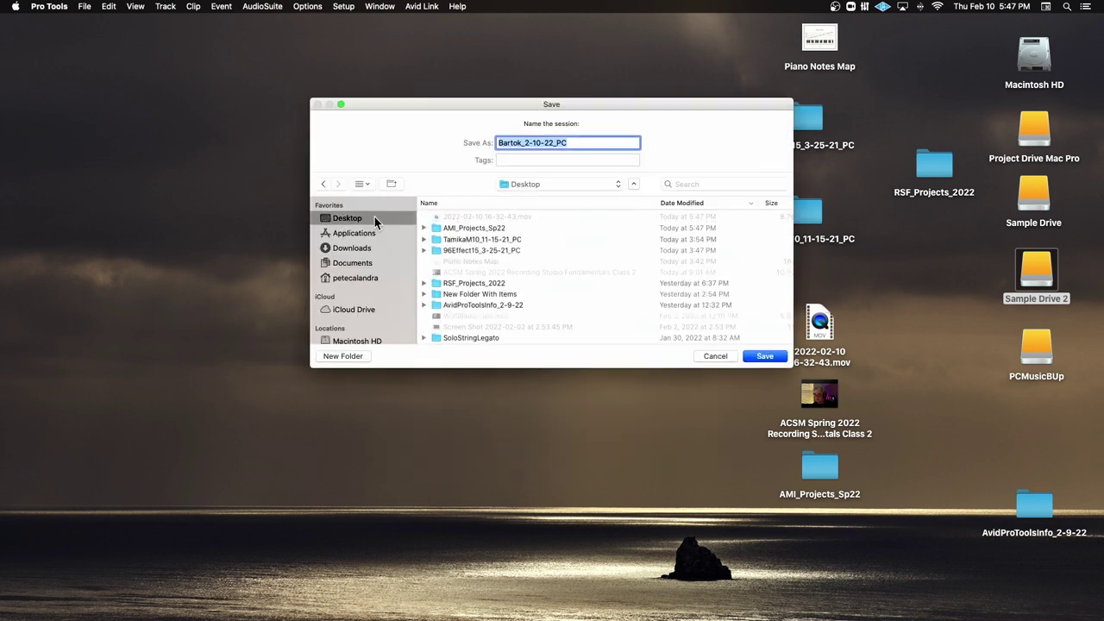
{"action": "double_click", "coordinate": [483, 230]}
{"action": "left_click", "coordinate": [765, 356]}
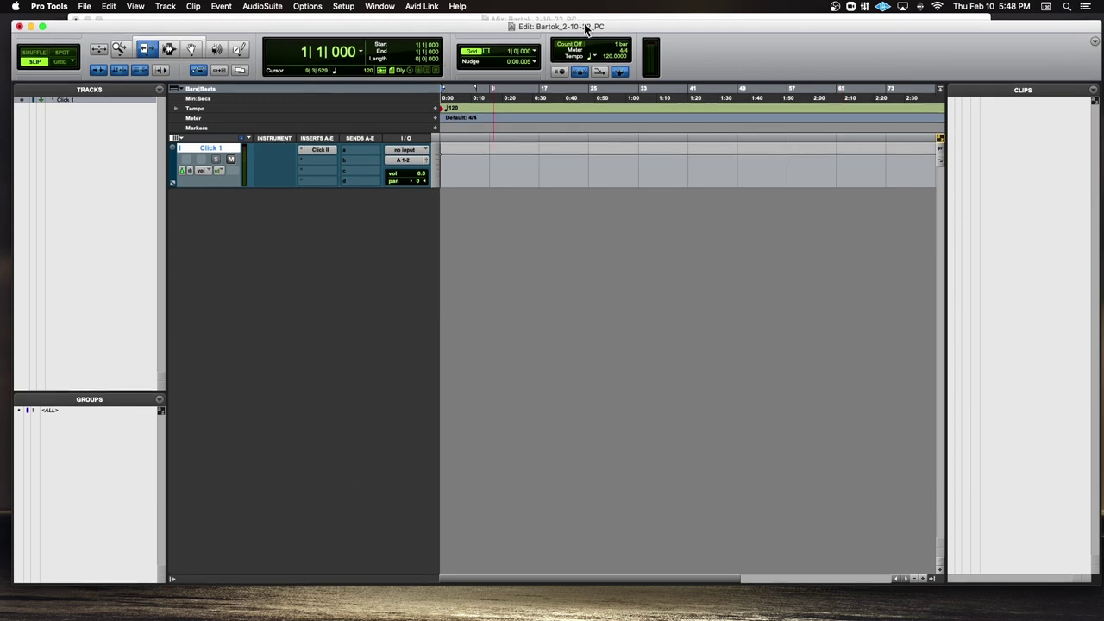
Step: Move the session's Edit and Mix windows down to uncover the upper part of the desktop
{"action": "left_click_drag", "start_coordinate": [583, 26], "coordinate": [586, 147]}
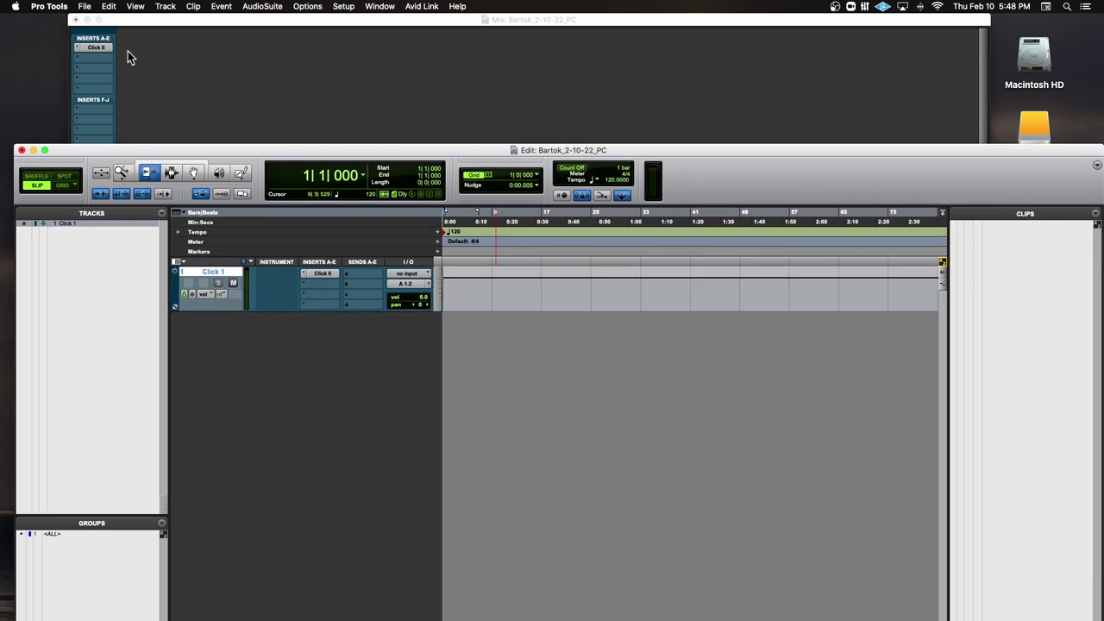
{"action": "left_click", "coordinate": [152, 19]}
{"action": "left_click_drag", "start_coordinate": [153, 19], "coordinate": [153, 267]}
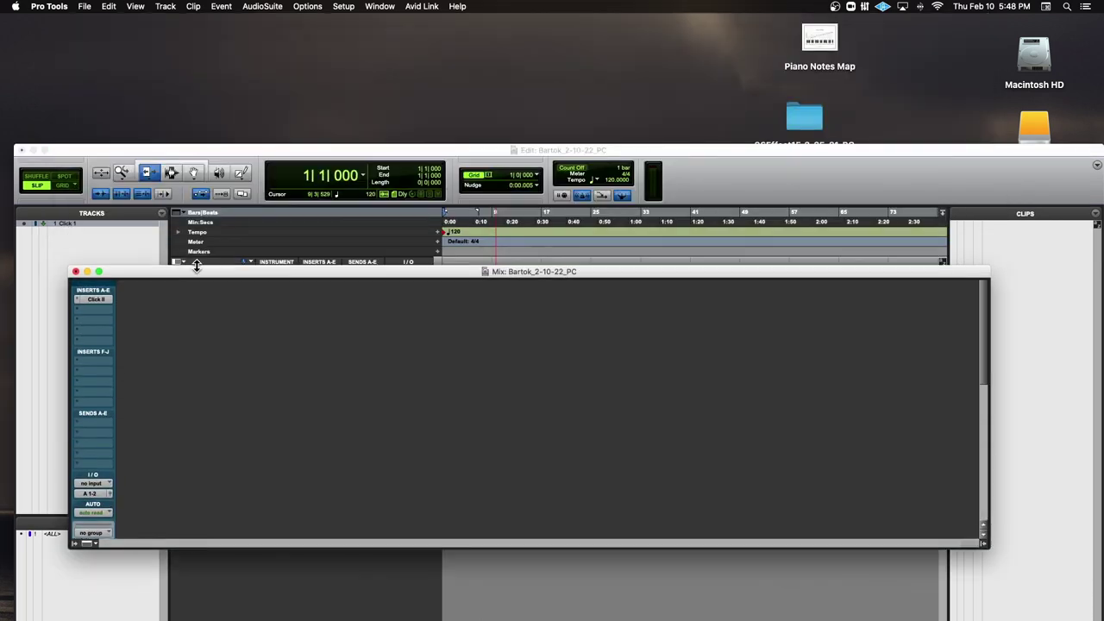
{"action": "left_click_drag", "start_coordinate": [555, 154], "coordinate": [566, 319]}
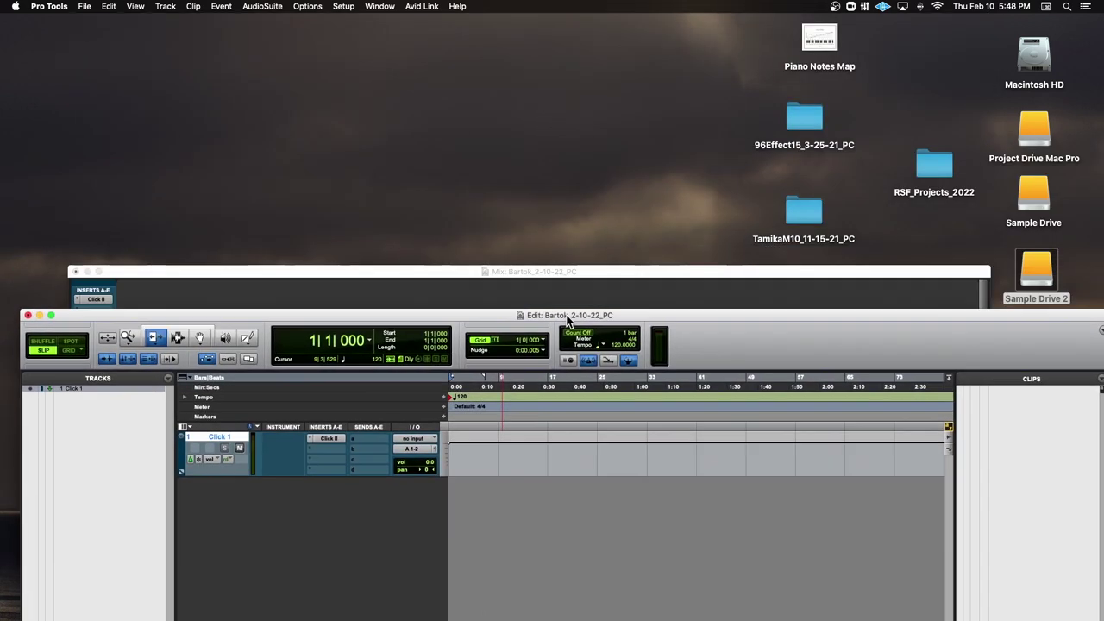
Step: Switch to Finder, open AMI_Projects_Sp22 in a new window, and expand the Bartok_2-10-22_PC session folder
{"action": "left_click", "coordinate": [717, 169]}
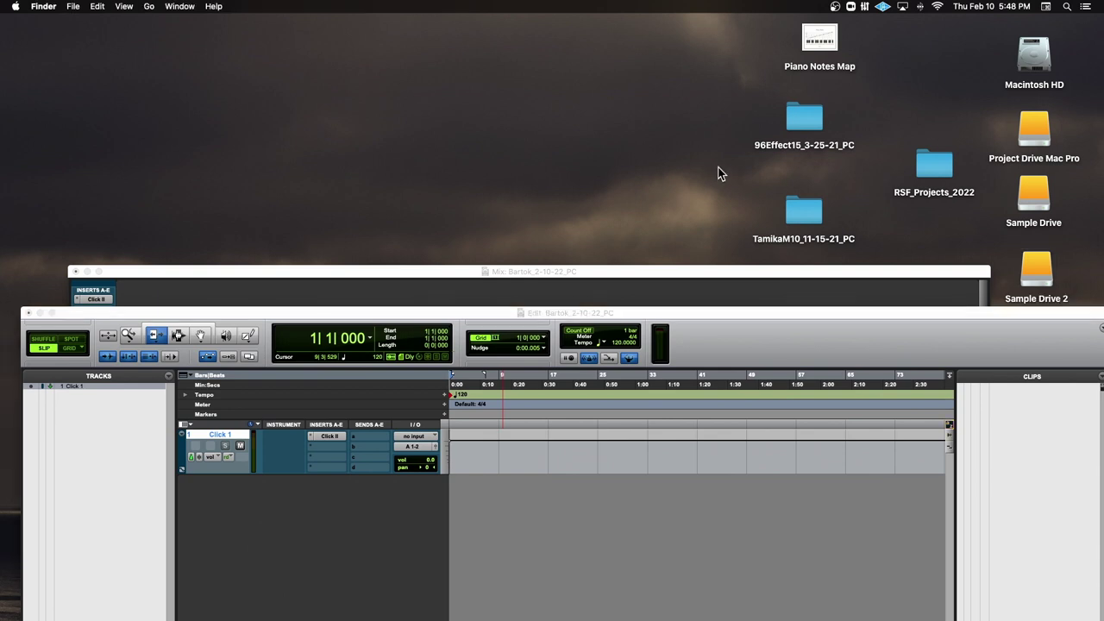
{"action": "key", "text": "super+n"}
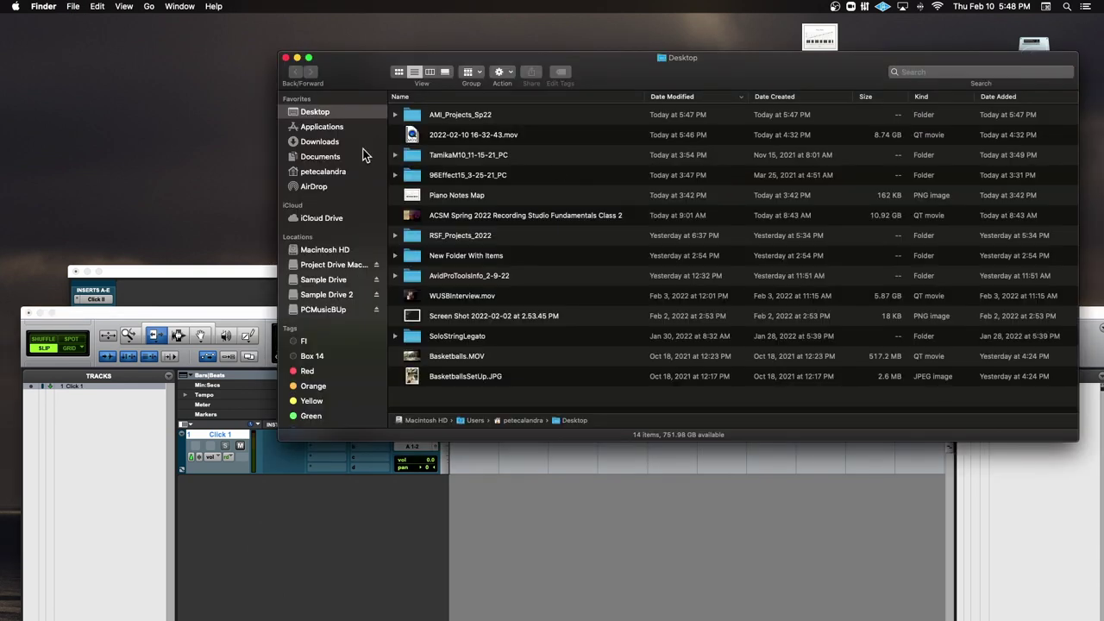
{"action": "double_click", "coordinate": [418, 118]}
{"action": "left_click_drag", "start_coordinate": [374, 74], "coordinate": [337, 192]}
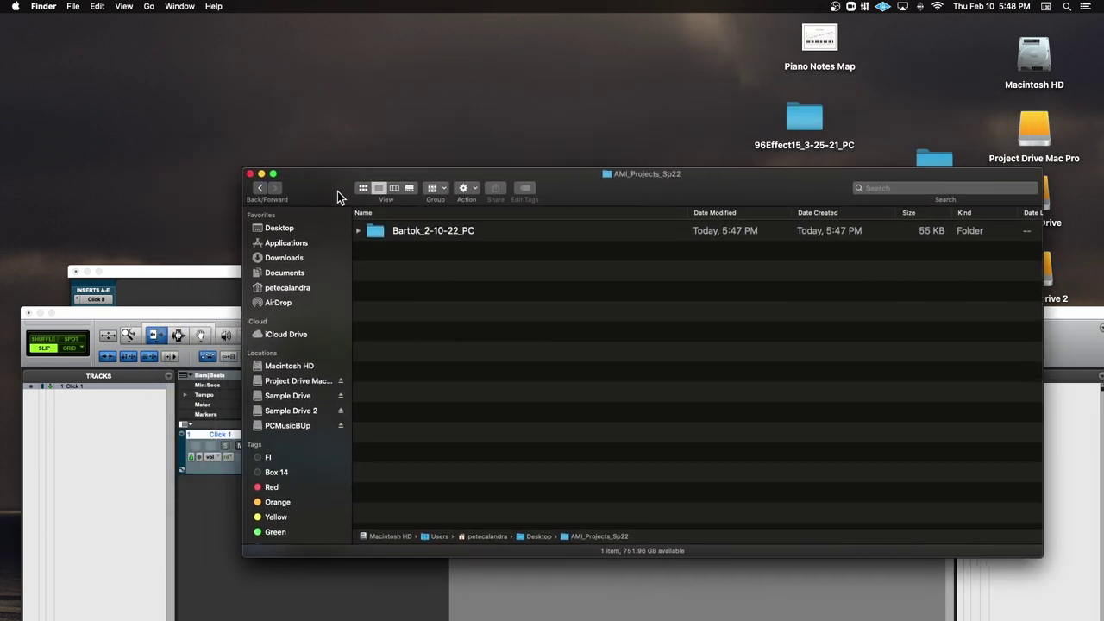
{"action": "left_click", "coordinate": [260, 187]}
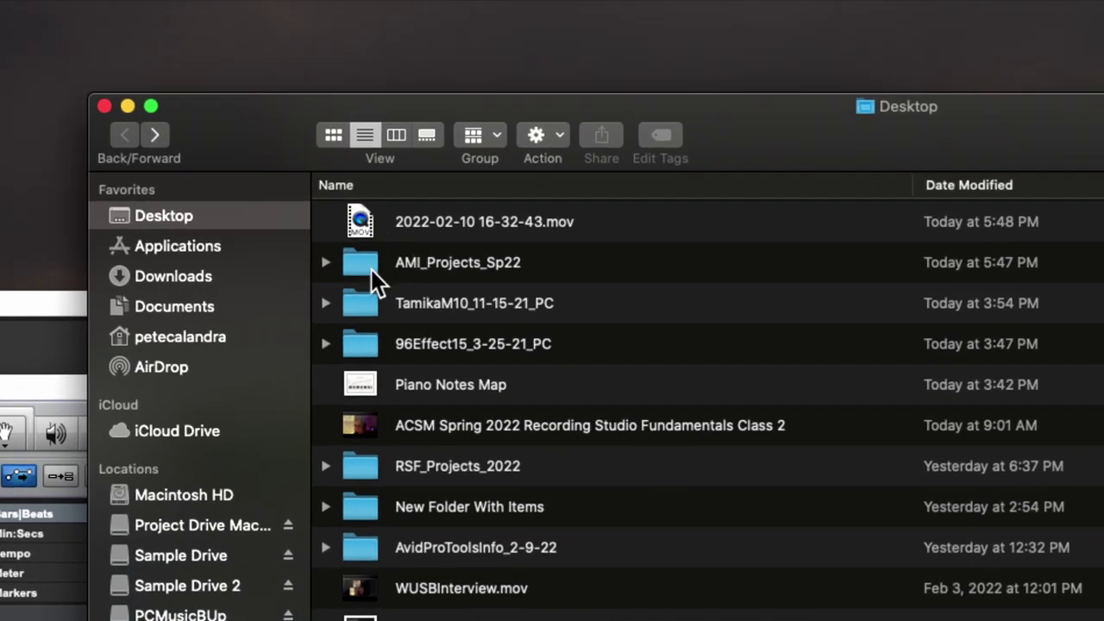
{"action": "double_click", "coordinate": [358, 253]}
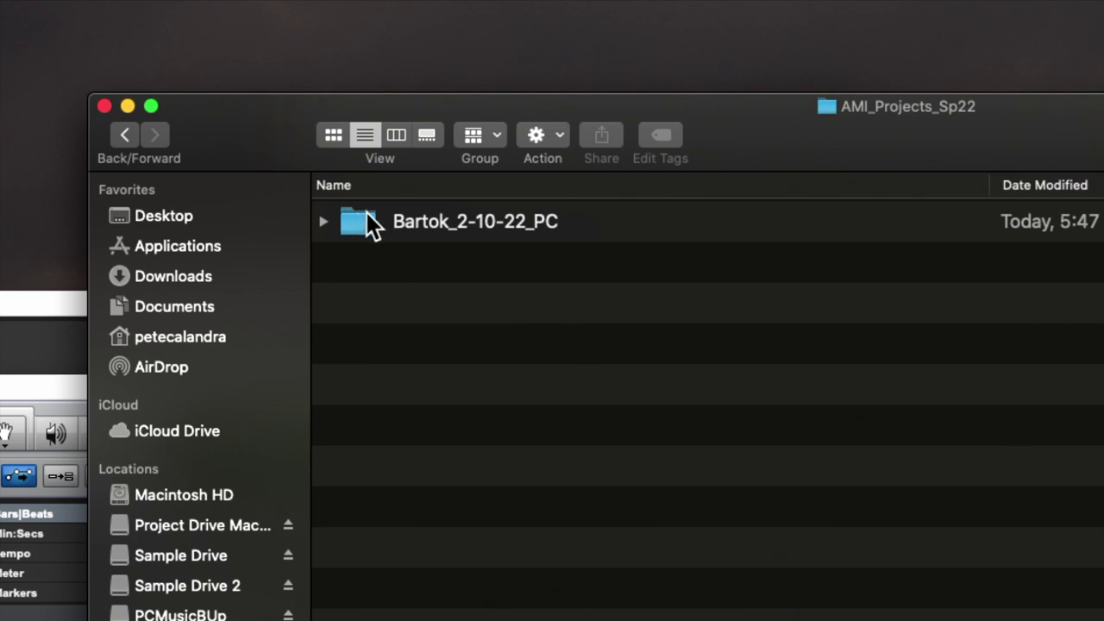
{"action": "left_click", "coordinate": [324, 221]}
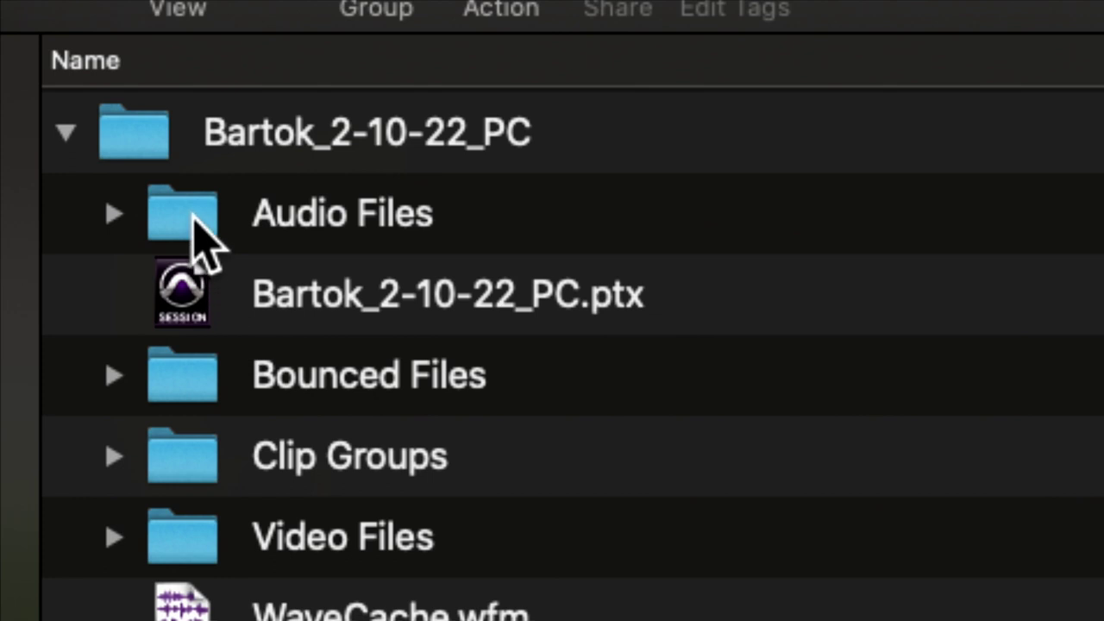
Step: Examine the session folder's contents, opening its Audio Files folder, returning to the project folder, and checking Video Files
{"action": "scroll", "coordinate": [196, 216], "scroll_direction": "right", "scroll_amount": 1}
{"action": "scroll", "coordinate": [203, 226], "scroll_direction": "right", "scroll_amount": 2}
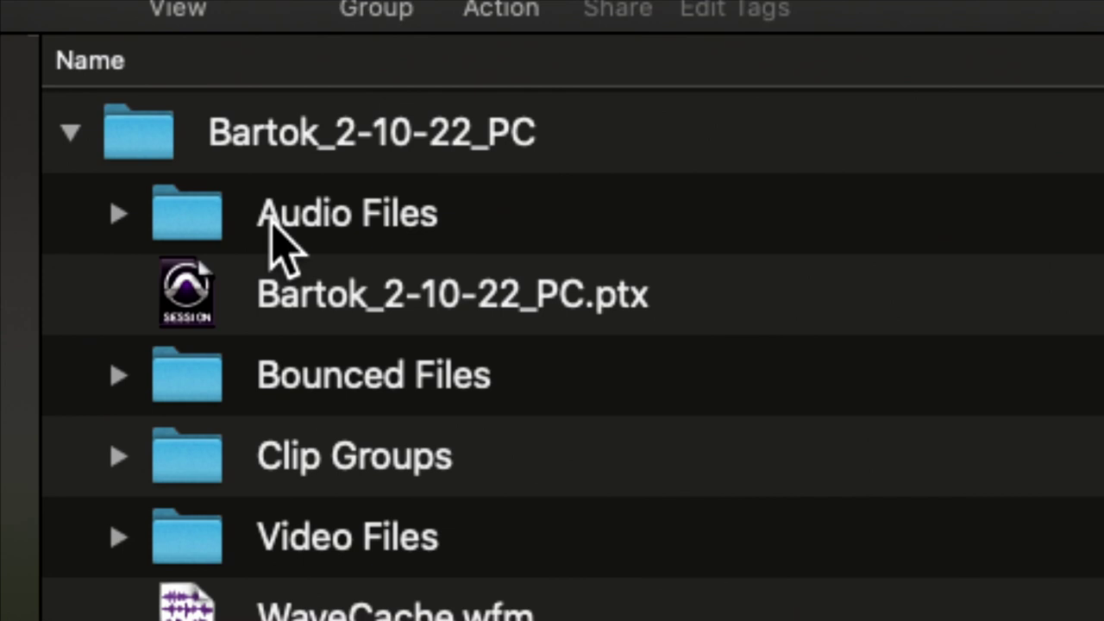
{"action": "left_click", "coordinate": [118, 214]}
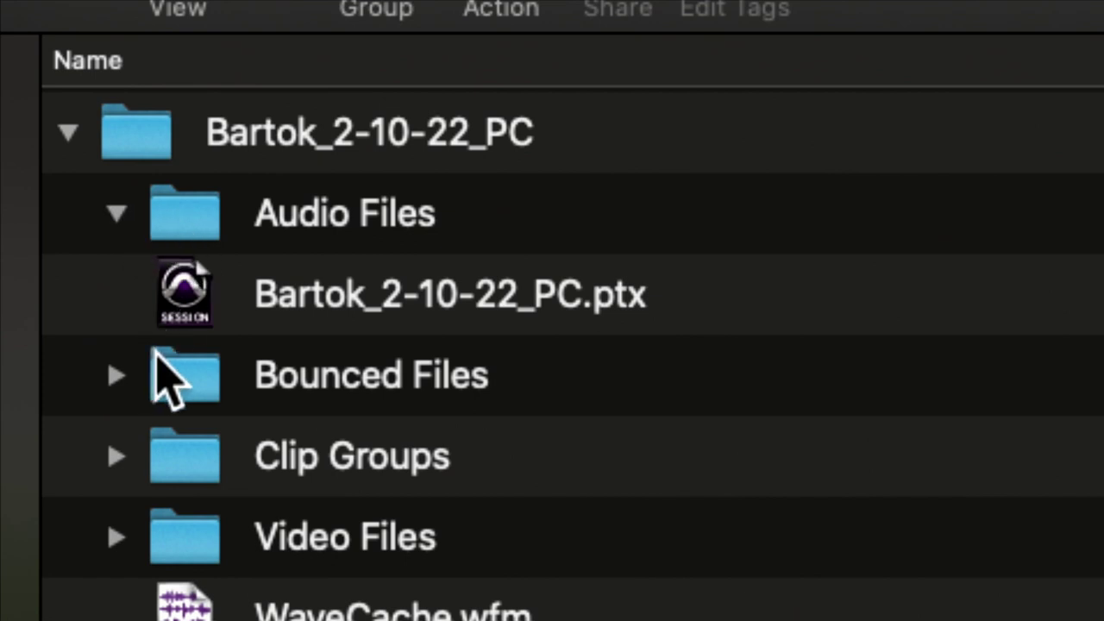
{"action": "double_click", "coordinate": [166, 214]}
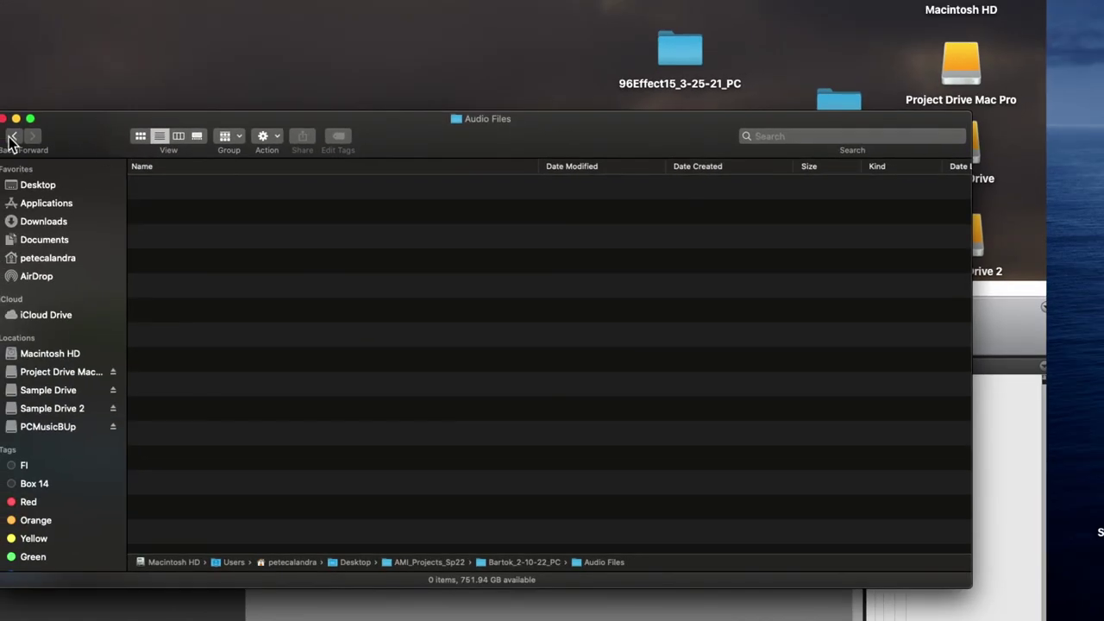
{"action": "left_click", "coordinate": [13, 136]}
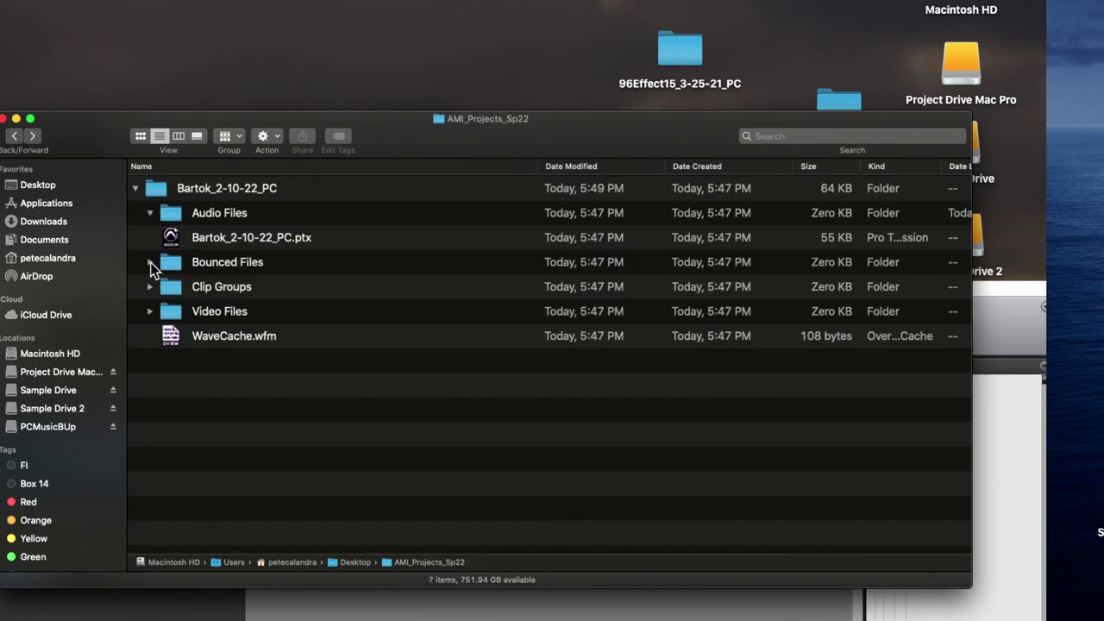
{"action": "left_click", "coordinate": [150, 311]}
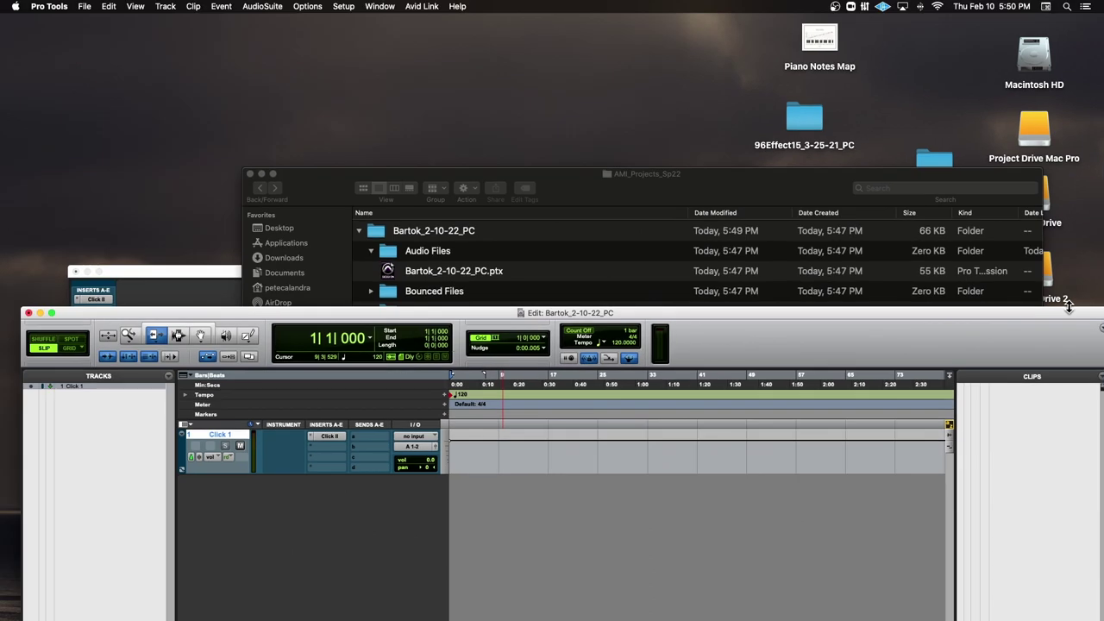
Step: Return to Pro Tools, move the Edit window back up, and close the Bartok_2-10-22_PC session, saving its changes
{"action": "left_click_drag", "start_coordinate": [1068, 306], "coordinate": [1048, 23]}
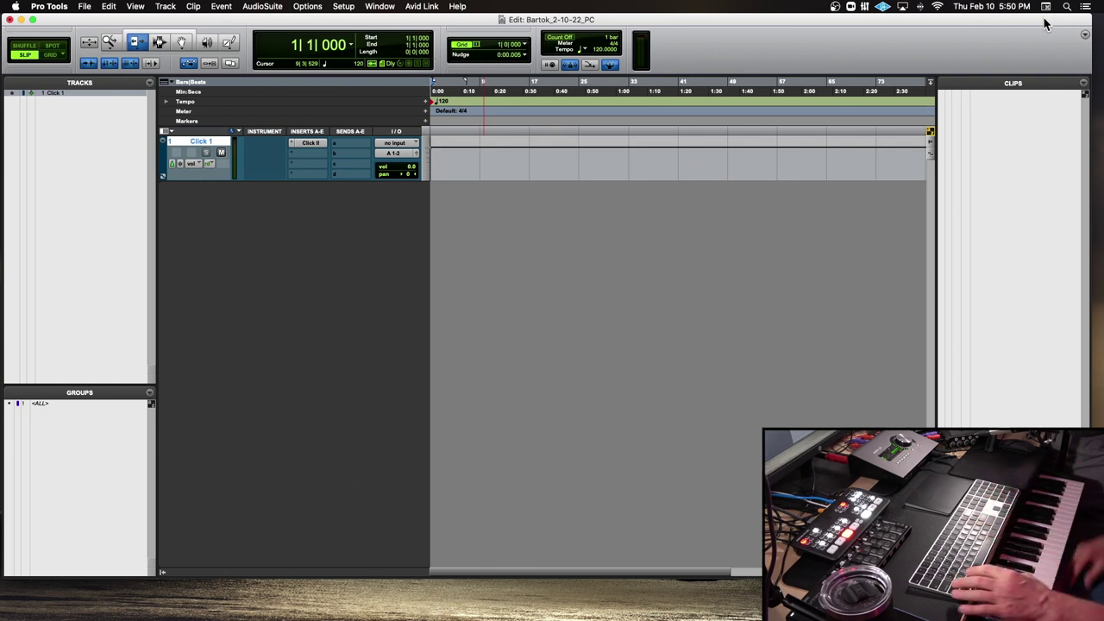
{"action": "left_click", "coordinate": [83, 6]}
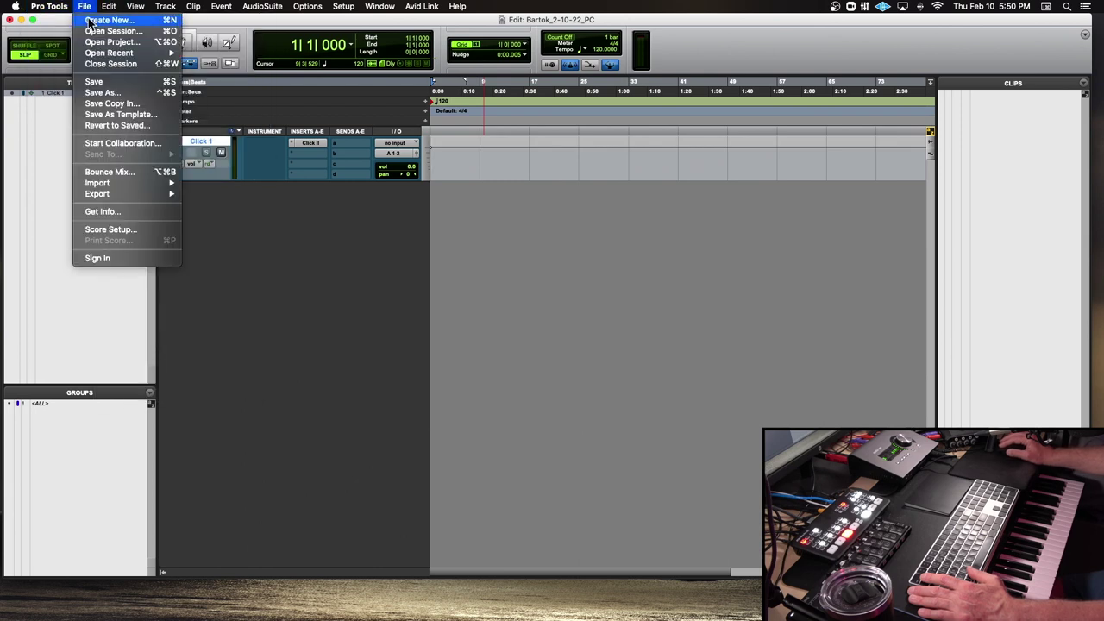
{"action": "left_click", "coordinate": [216, 75]}
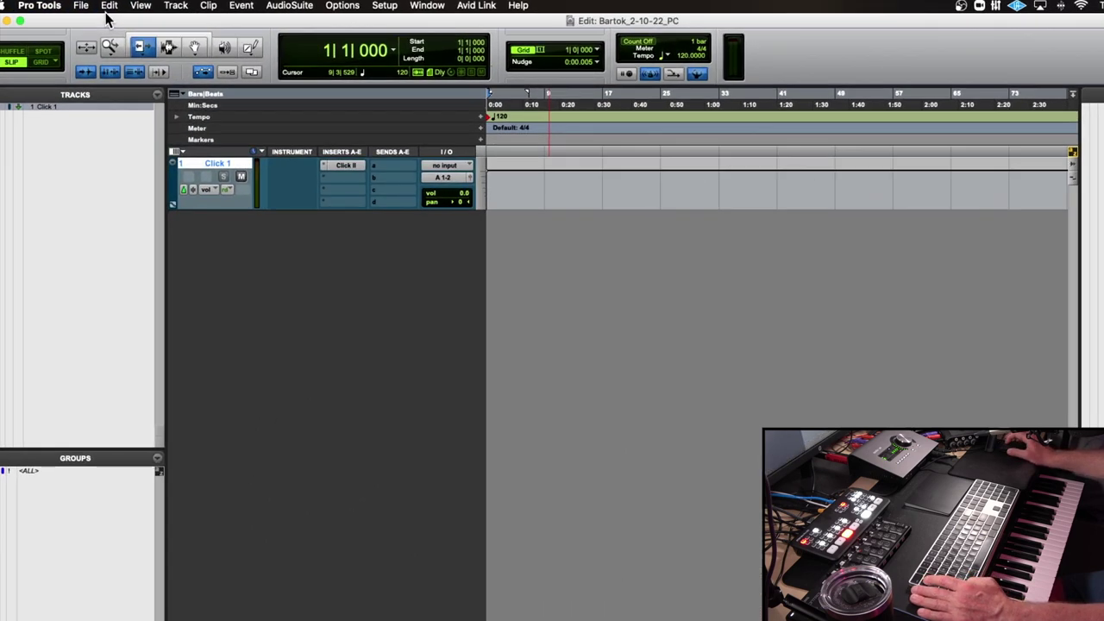
{"action": "left_click", "coordinate": [86, 7]}
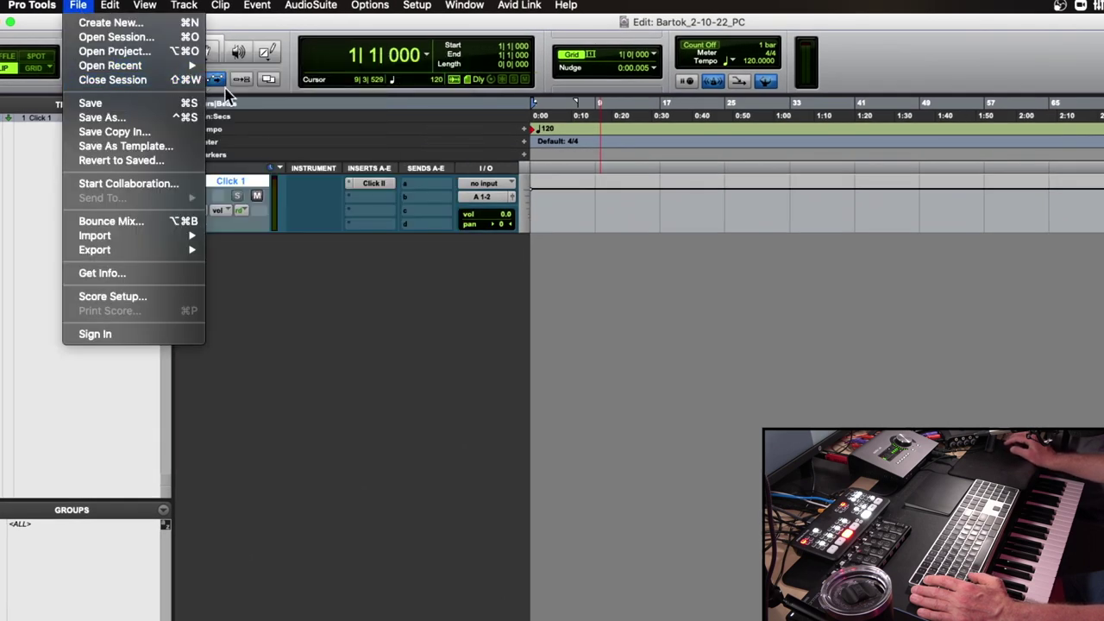
{"action": "left_click", "coordinate": [268, 252]}
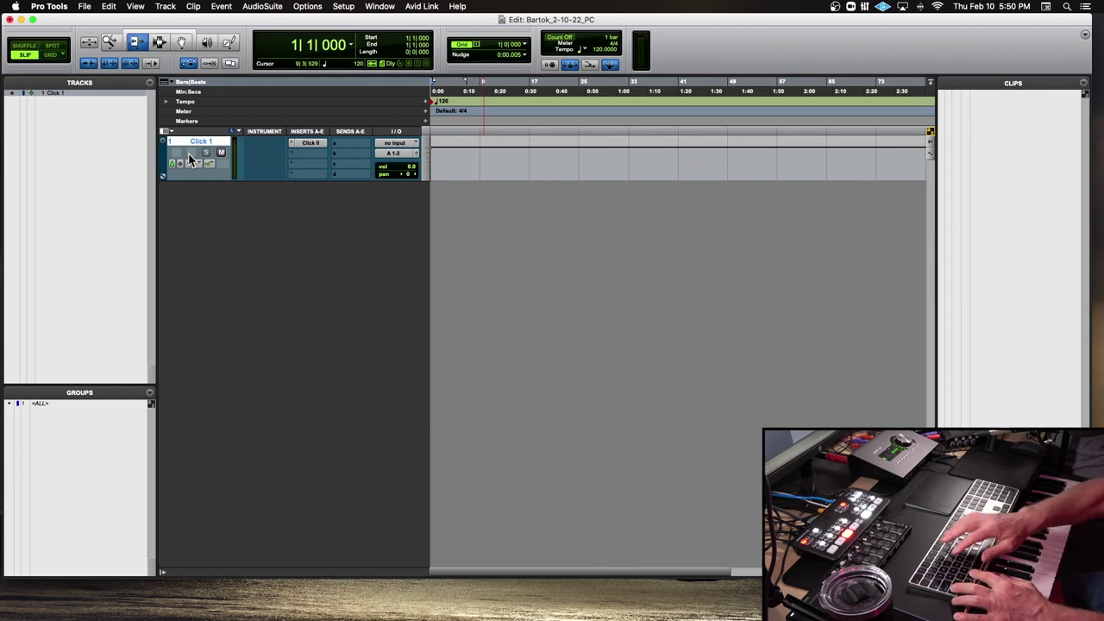
{"action": "key", "text": "super+shift+w"}
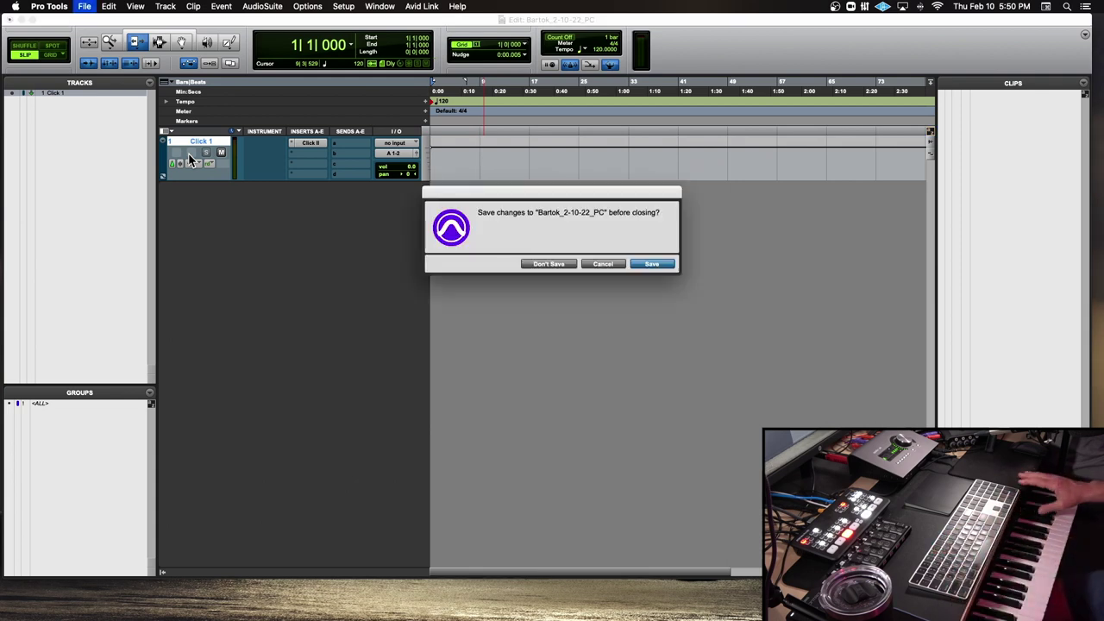
{"action": "key", "text": "Return"}
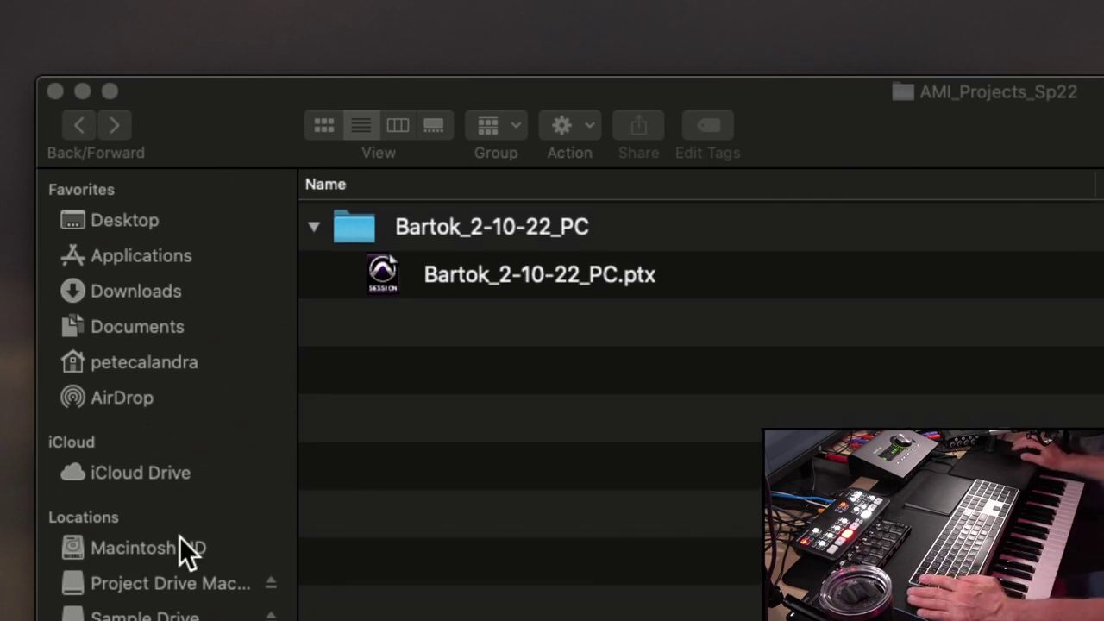
Step: In Finder, browse the projects on Project Drive Mac Pro and open the FirstLightFullMix_3-31-21_PC folder
{"action": "left_click", "coordinate": [164, 587]}
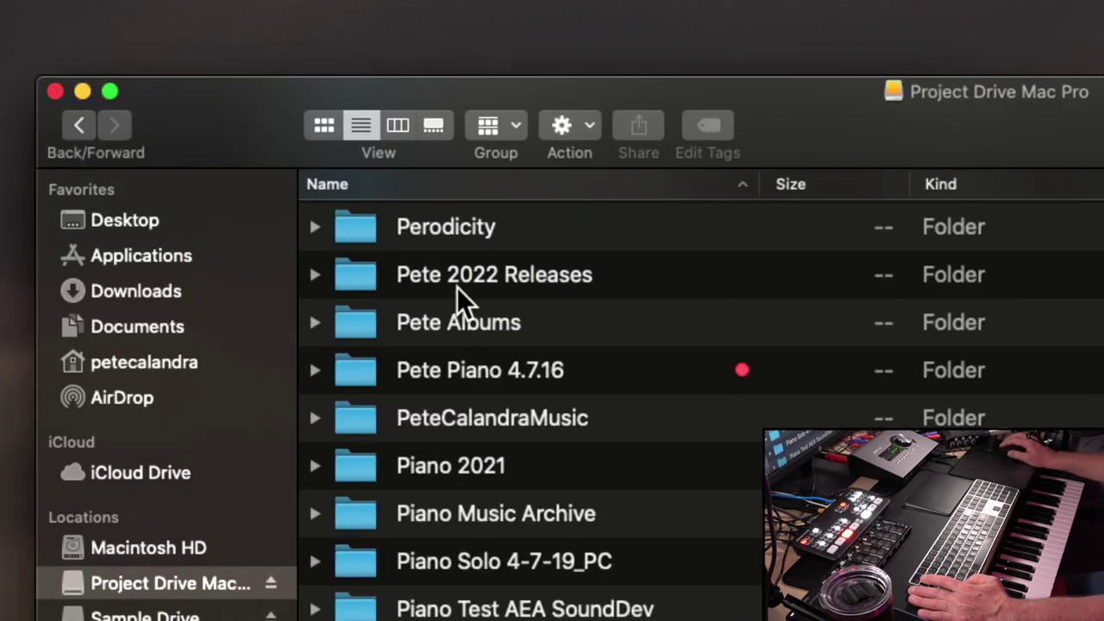
{"action": "scroll", "coordinate": [521, 304], "scroll_direction": "down", "scroll_amount": 5}
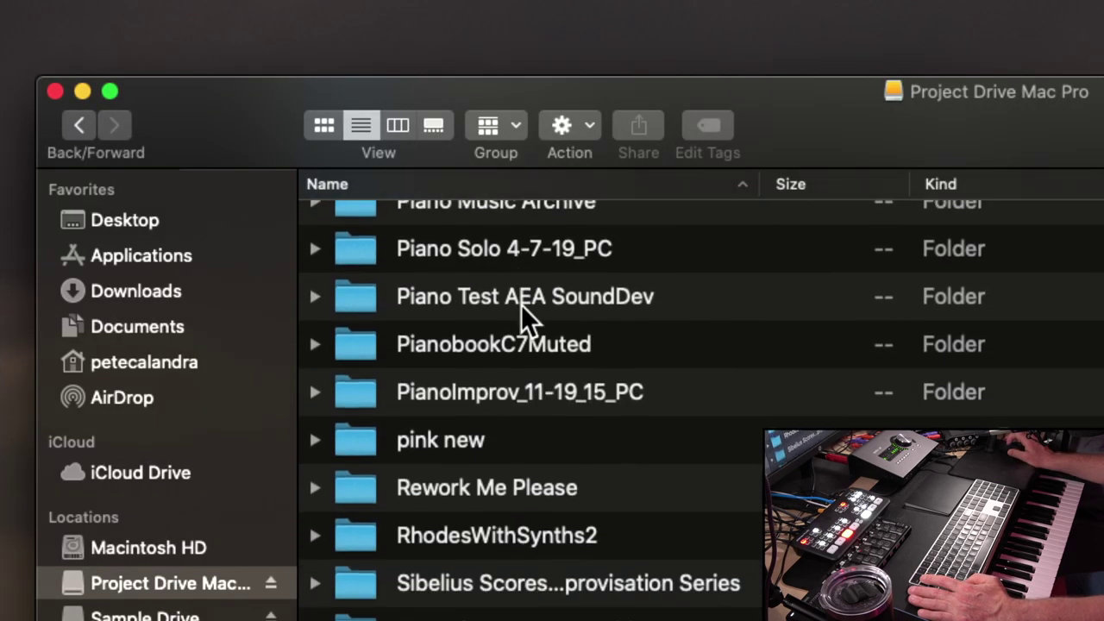
{"action": "scroll", "coordinate": [521, 306], "scroll_direction": "down", "scroll_amount": 5}
{"action": "scroll", "coordinate": [521, 309], "scroll_direction": "up", "scroll_amount": 8}
{"action": "scroll", "coordinate": [522, 306], "scroll_direction": "up", "scroll_amount": 15}
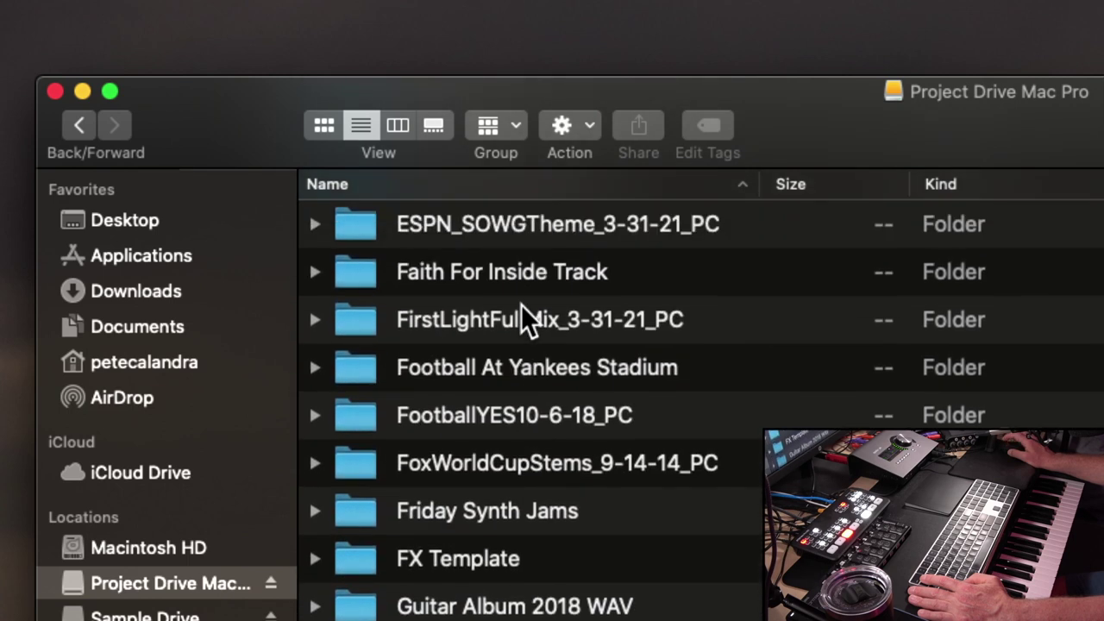
{"action": "double_click", "coordinate": [366, 318]}
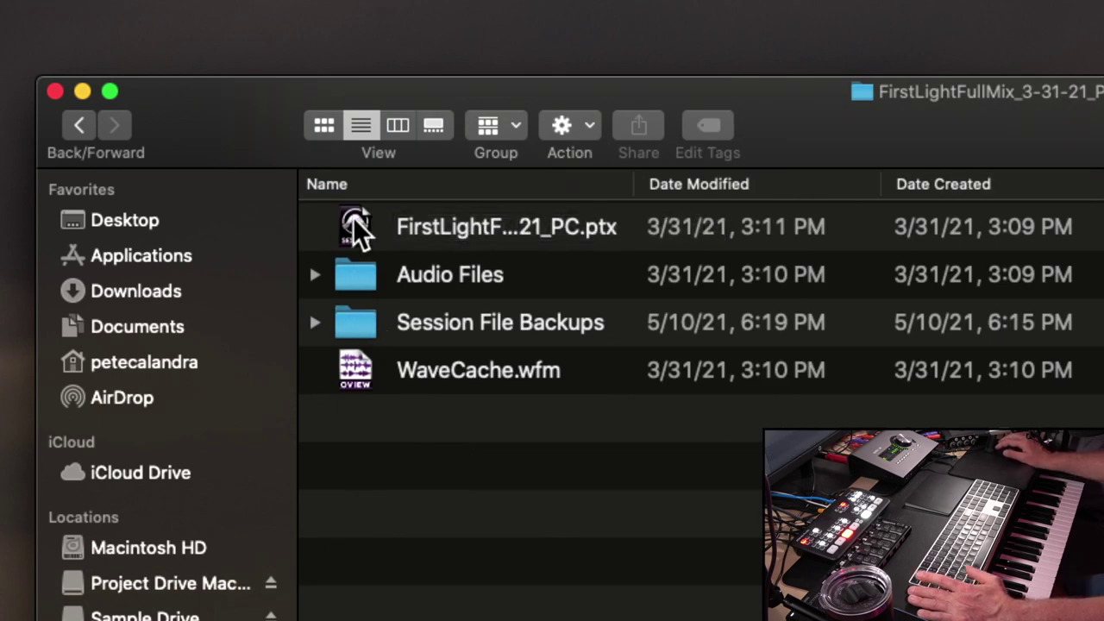
Step: Look into FirstLightFullMix's Session File Backups, collapse it, and examine the recordings in its Audio Files folder
{"action": "left_click", "coordinate": [317, 321]}
{"action": "left_click", "coordinate": [318, 321]}
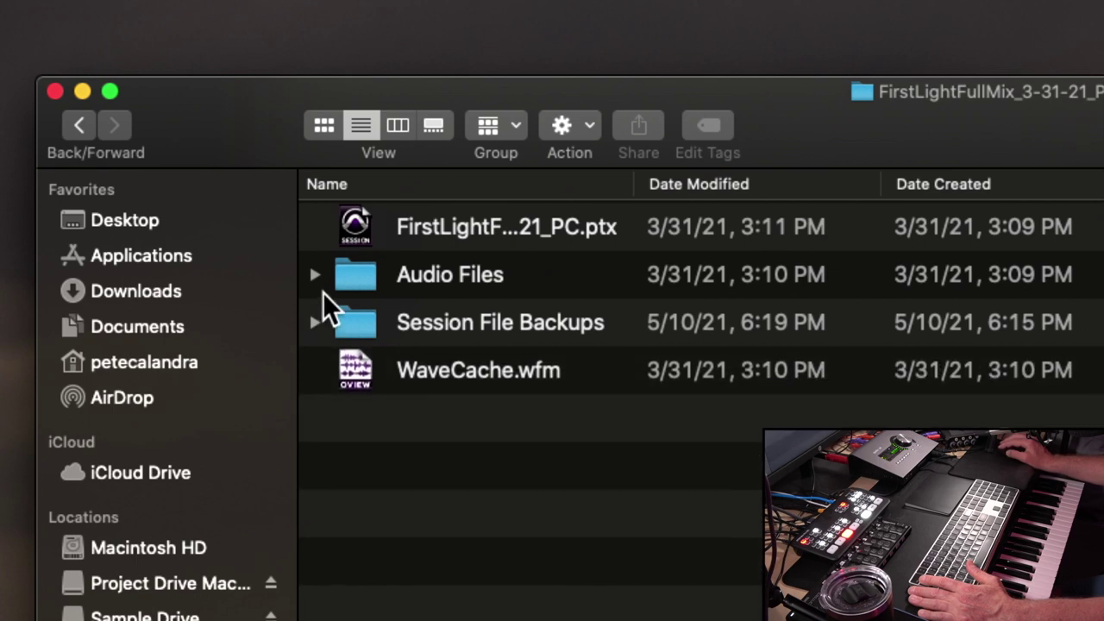
{"action": "left_click", "coordinate": [315, 276]}
{"action": "scroll", "coordinate": [588, 296], "scroll_direction": "down", "scroll_amount": 5}
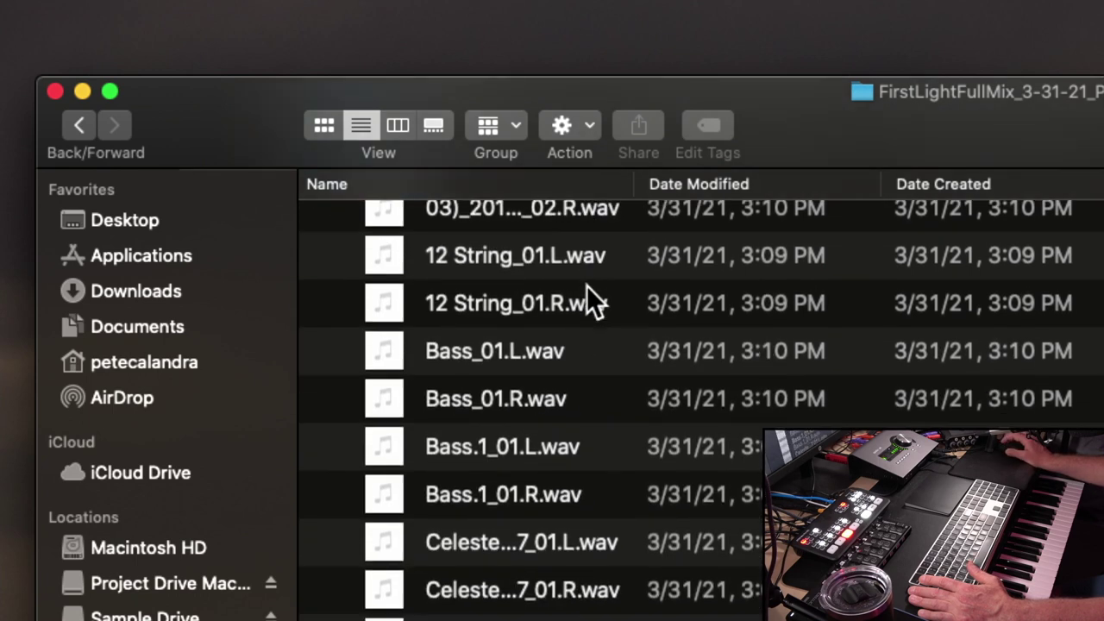
{"action": "scroll", "coordinate": [587, 286], "scroll_direction": "down", "scroll_amount": 10}
{"action": "scroll", "coordinate": [586, 286], "scroll_direction": "up", "scroll_amount": 5}
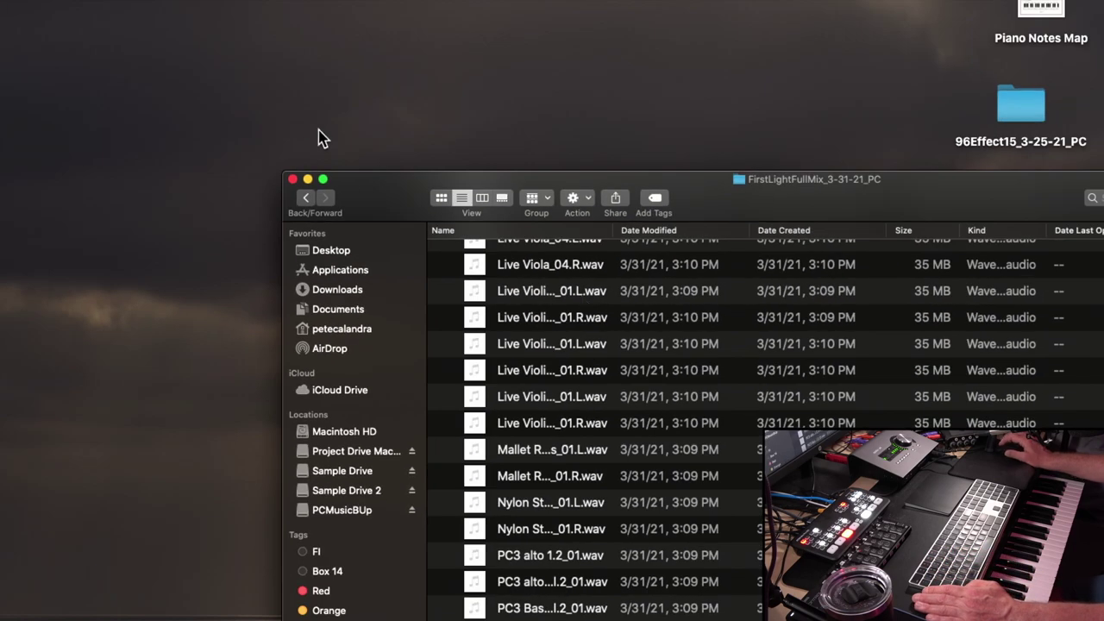
Step: Move the FirstLightFullMix_3-31-21_PC Finder window fully into view and look through its whole Audio Files list from start to end
{"action": "right_click", "coordinate": [194, 129]}
{"action": "left_click", "coordinate": [250, 120]}
{"action": "left_click_drag", "start_coordinate": [346, 179], "coordinate": [161, 66]}
{"action": "scroll", "coordinate": [336, 204], "scroll_direction": "up", "scroll_amount": 6}
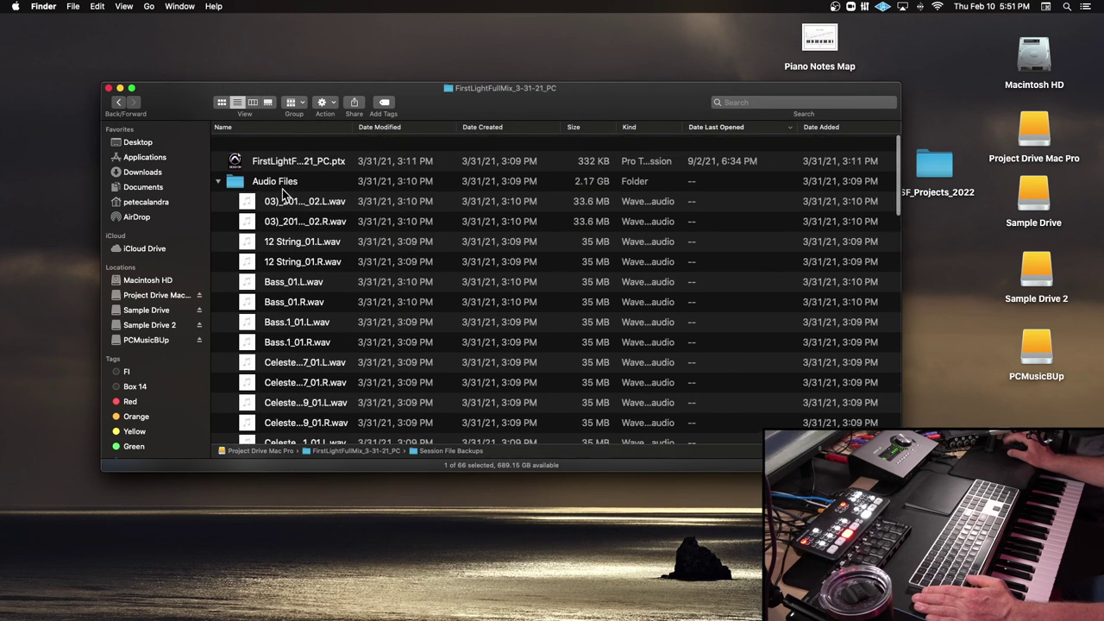
{"action": "scroll", "coordinate": [282, 189], "scroll_direction": "down", "scroll_amount": 5}
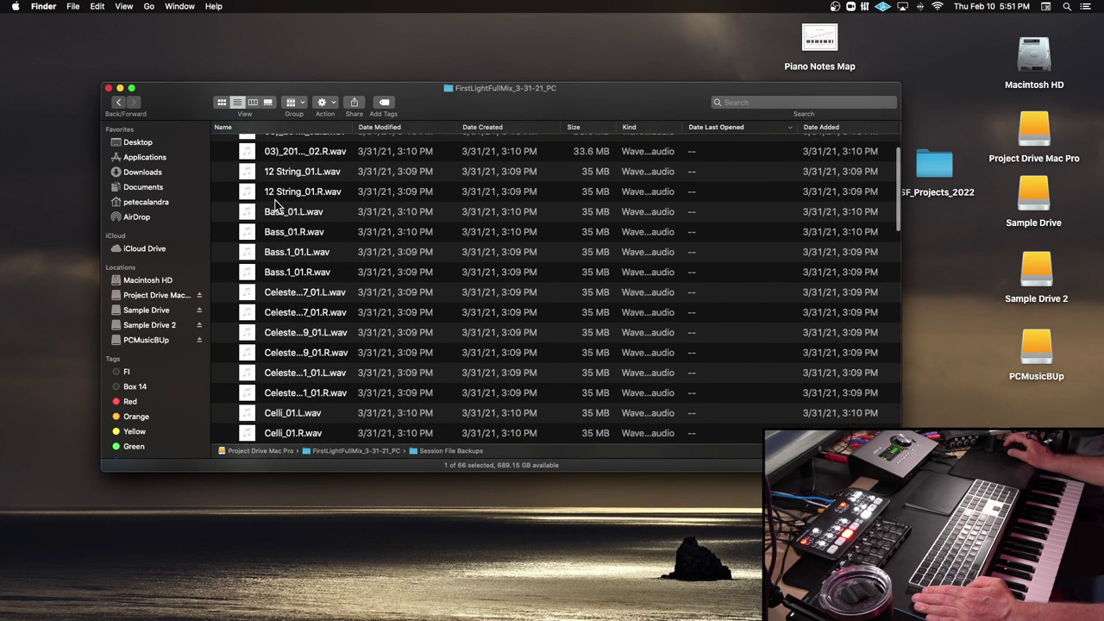
{"action": "scroll", "coordinate": [276, 205], "scroll_direction": "down", "scroll_amount": 15}
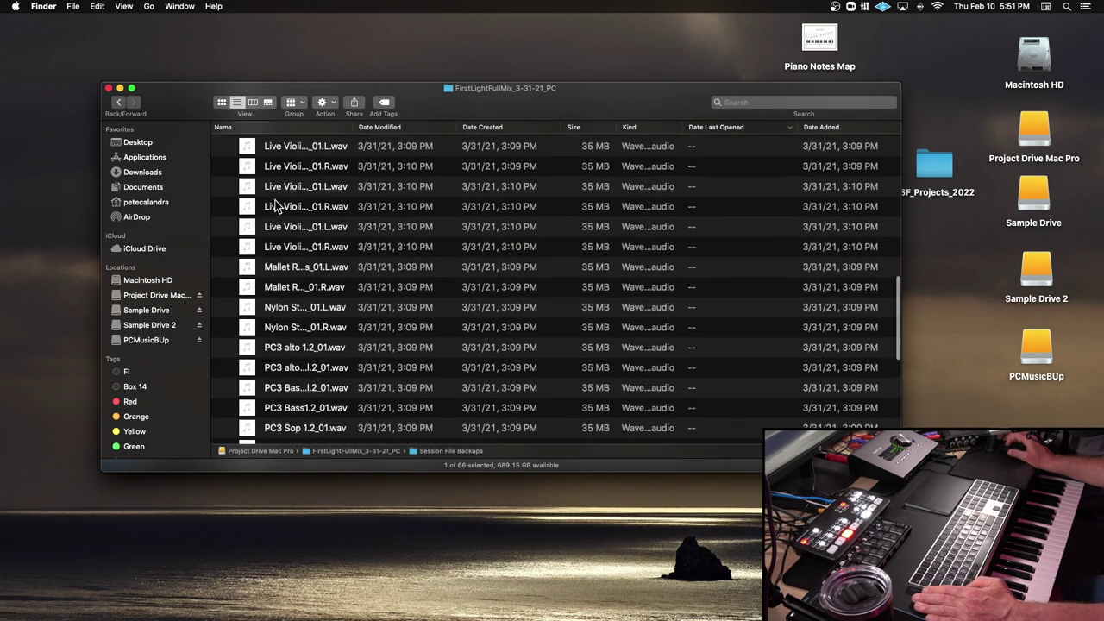
{"action": "scroll", "coordinate": [276, 205], "scroll_direction": "down", "scroll_amount": 5}
{"action": "scroll", "coordinate": [276, 205], "scroll_direction": "up", "scroll_amount": 10}
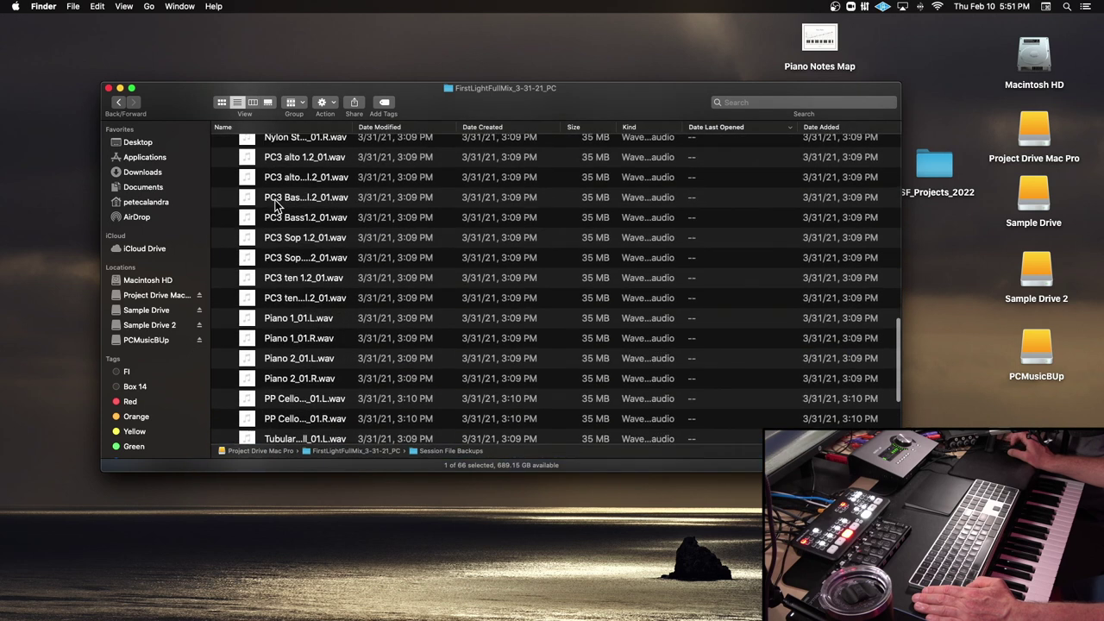
{"action": "scroll", "coordinate": [276, 204], "scroll_direction": "up", "scroll_amount": 10}
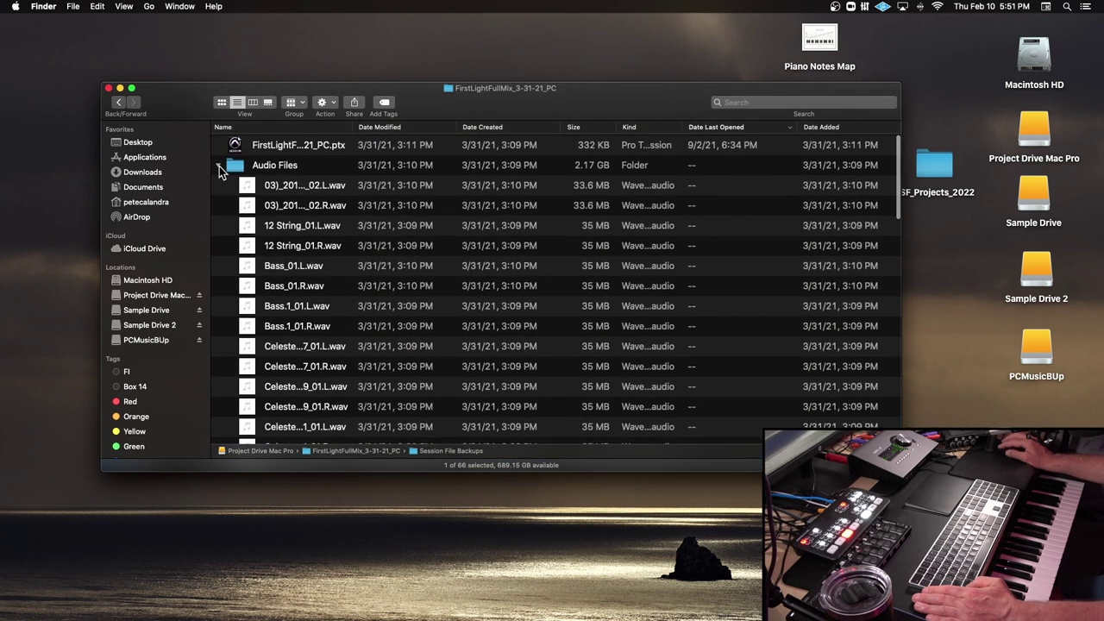
Step: Collapse Audio Files and widen the Name column to read the selected session file's full name, briefly expanding Audio Files again
{"action": "left_click", "coordinate": [218, 165]}
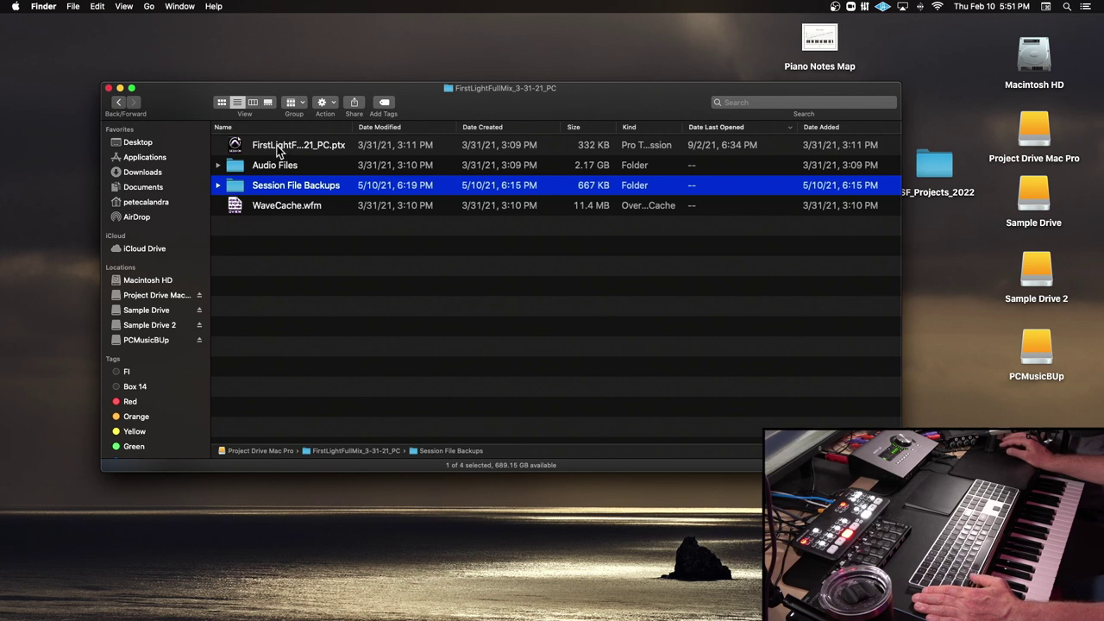
{"action": "left_click", "coordinate": [277, 150]}
{"action": "left_click_drag", "start_coordinate": [355, 127], "coordinate": [542, 130]}
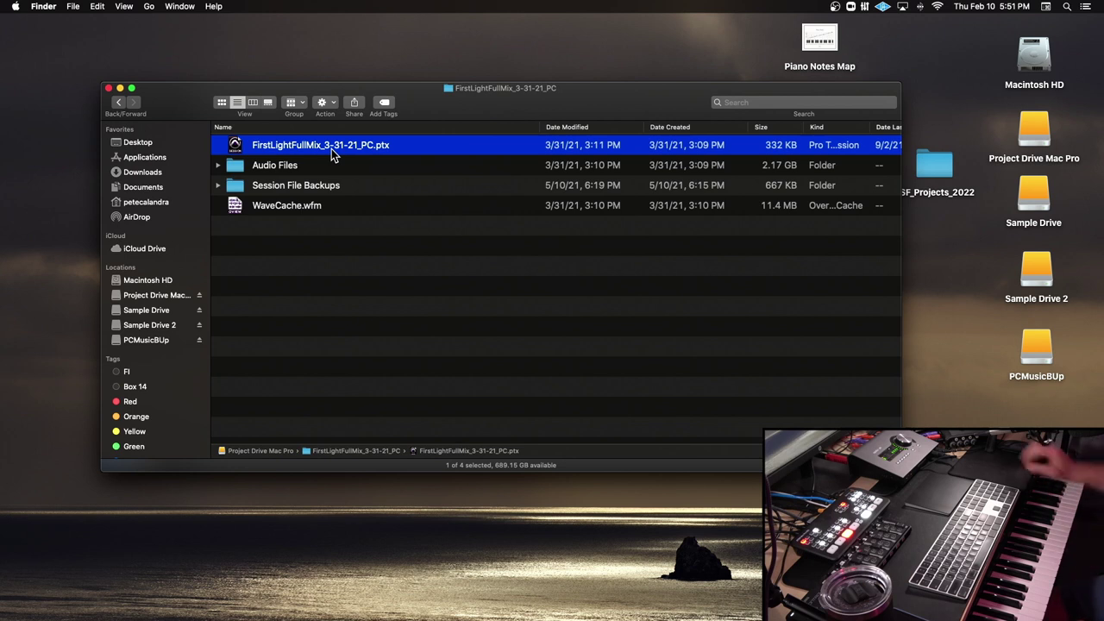
{"action": "left_click", "coordinate": [221, 166]}
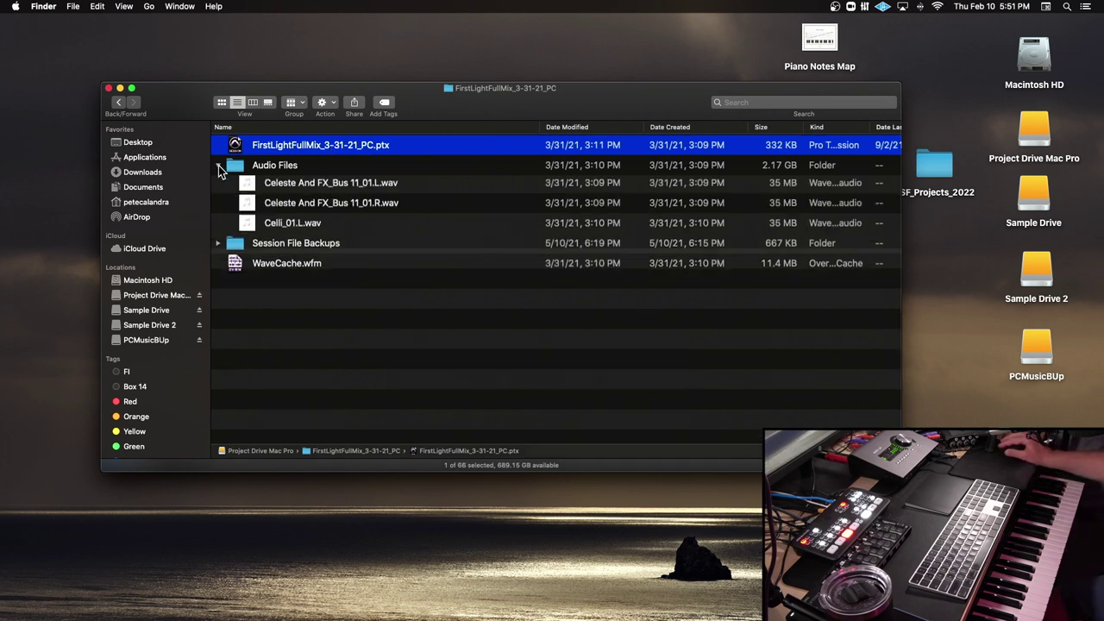
{"action": "left_click", "coordinate": [219, 166]}
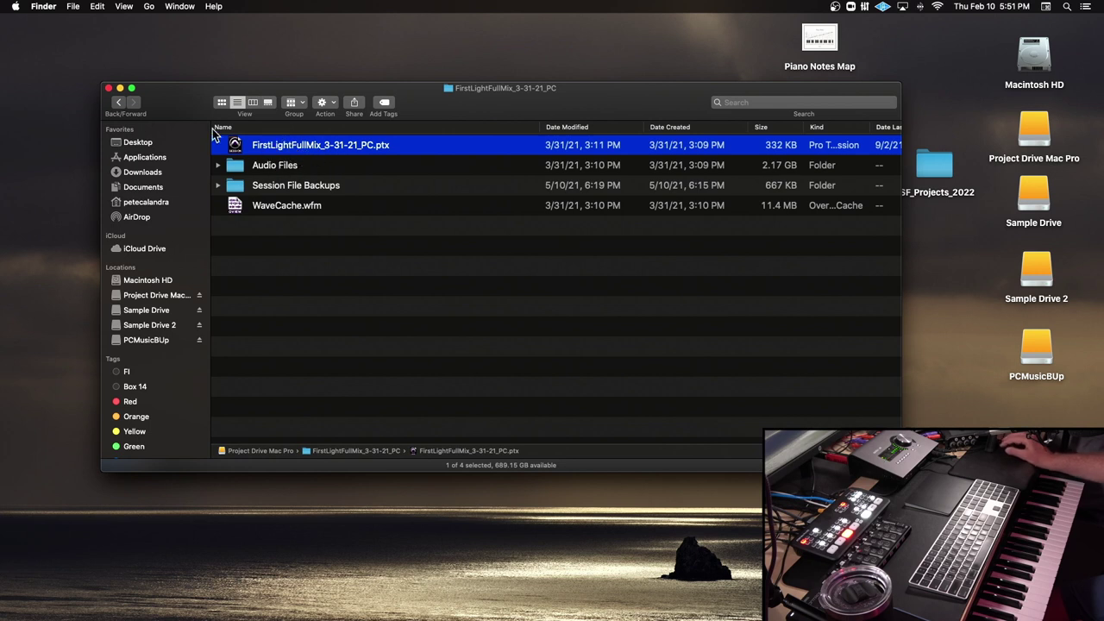
Step: Go back to Project Drive Mac Pro, select the FirstLightFullMix_3-31-21_PC folder, and close the Finder window
{"action": "left_click", "coordinate": [121, 102]}
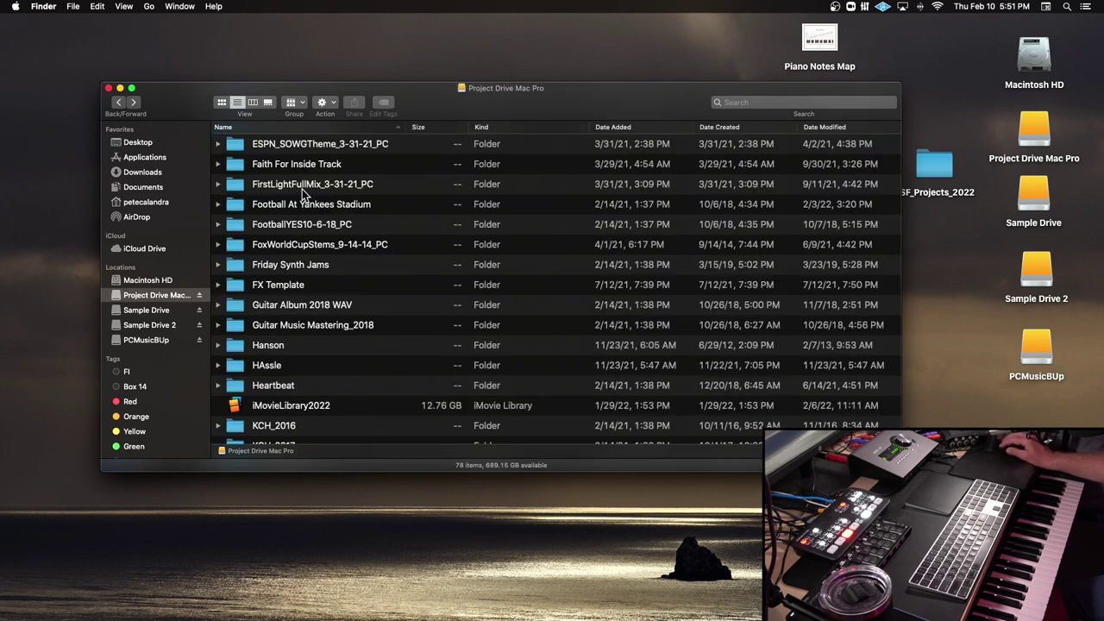
{"action": "left_click", "coordinate": [250, 186]}
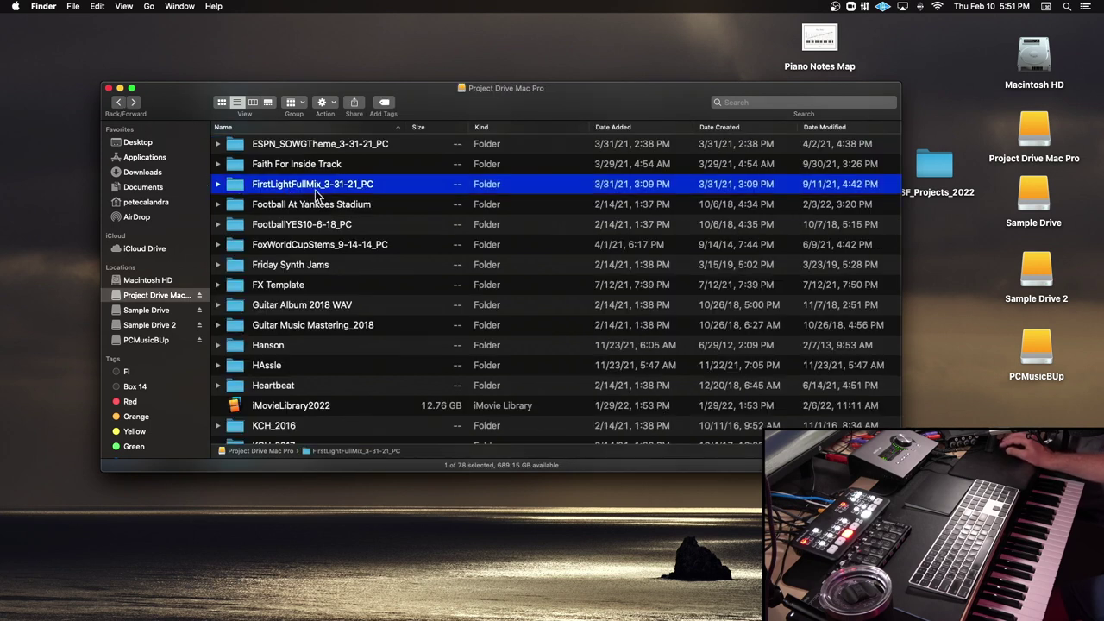
{"action": "left_click", "coordinate": [109, 88]}
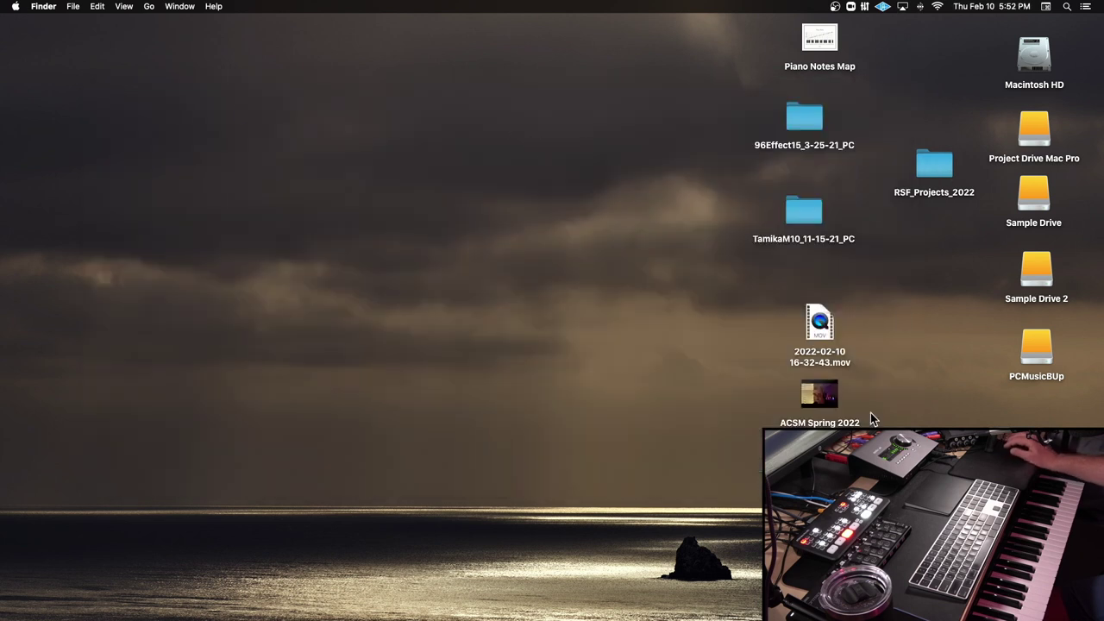
Step: Open the AMI_Projects_Sp22 folder on the desktop, reposition its window, and open the Bartok_2-10-22_PC.ptx session in Pro Tools
{"action": "double_click", "coordinate": [826, 494]}
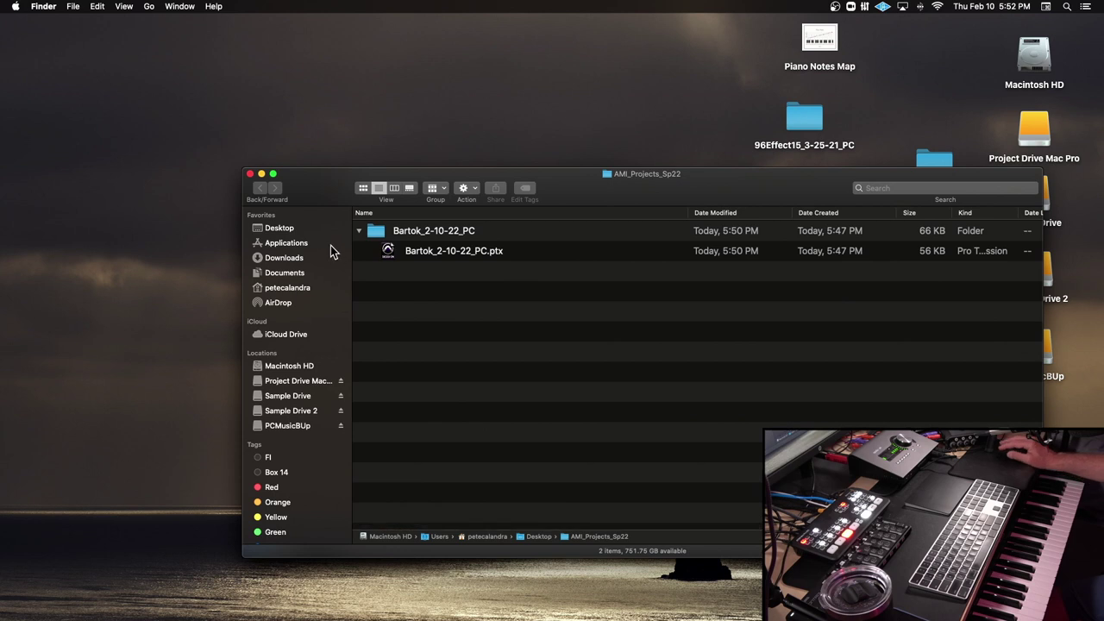
{"action": "left_click", "coordinate": [360, 230]}
{"action": "left_click", "coordinate": [360, 230]}
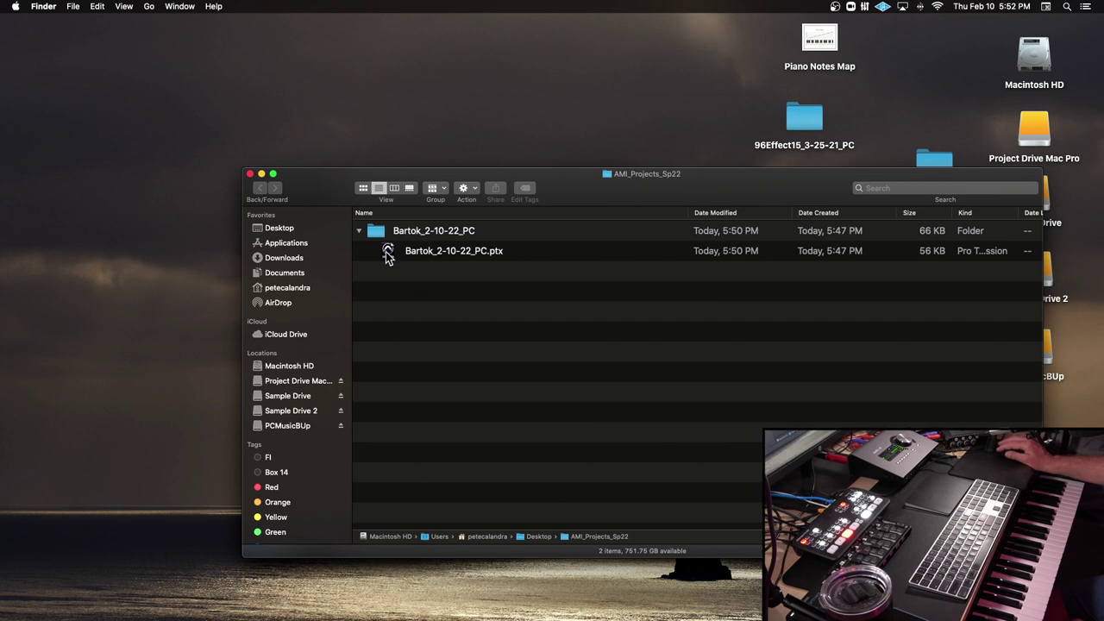
{"action": "left_click_drag", "start_coordinate": [344, 192], "coordinate": [307, 168]}
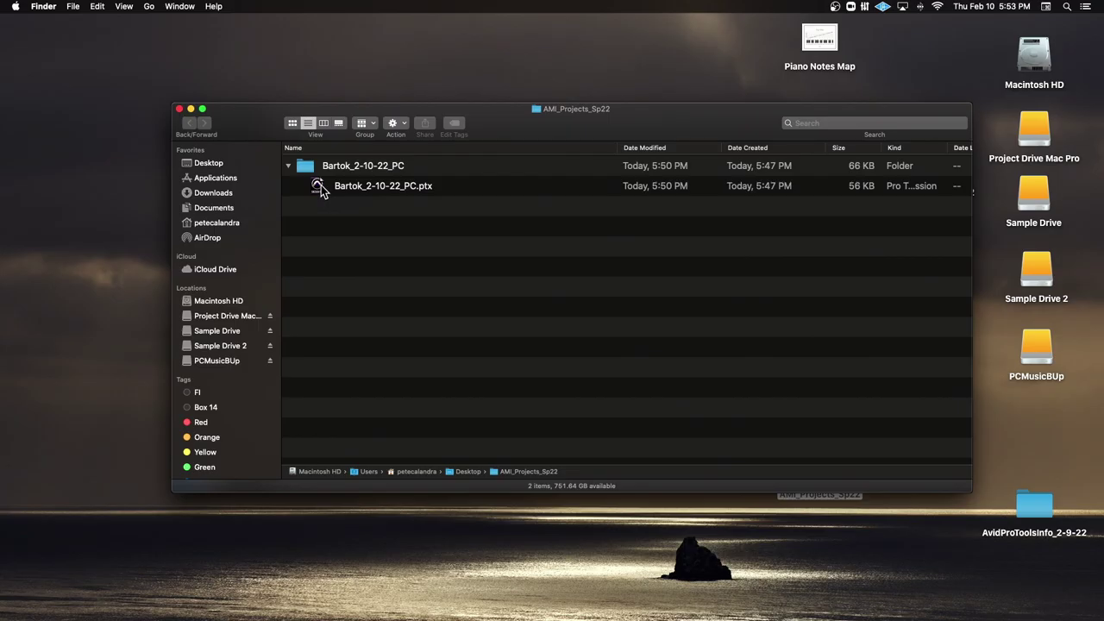
{"action": "double_click", "coordinate": [319, 188]}
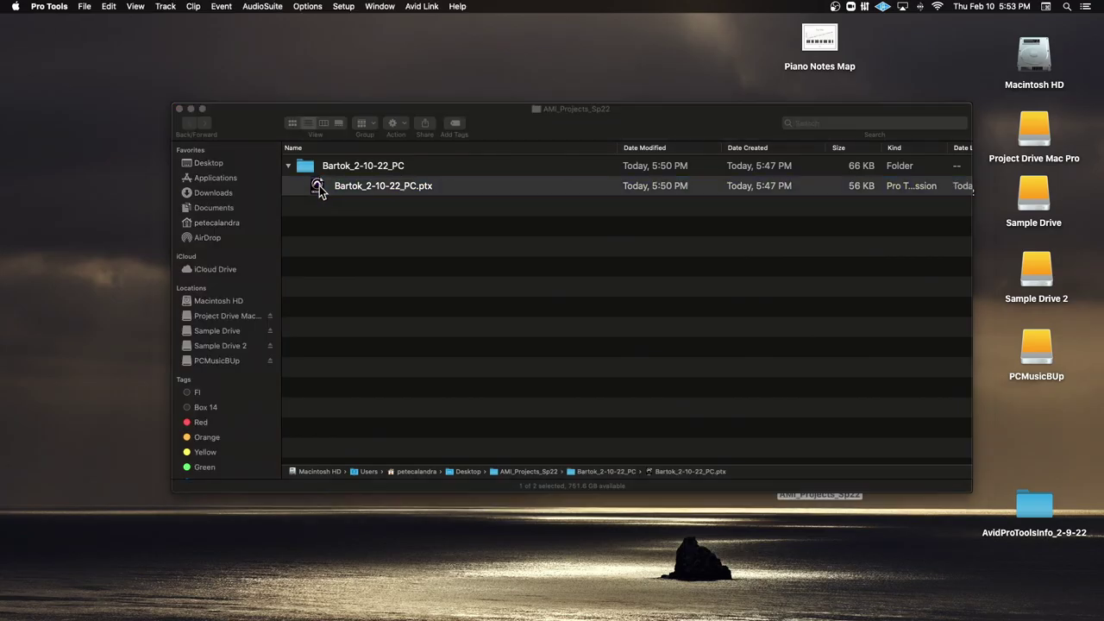
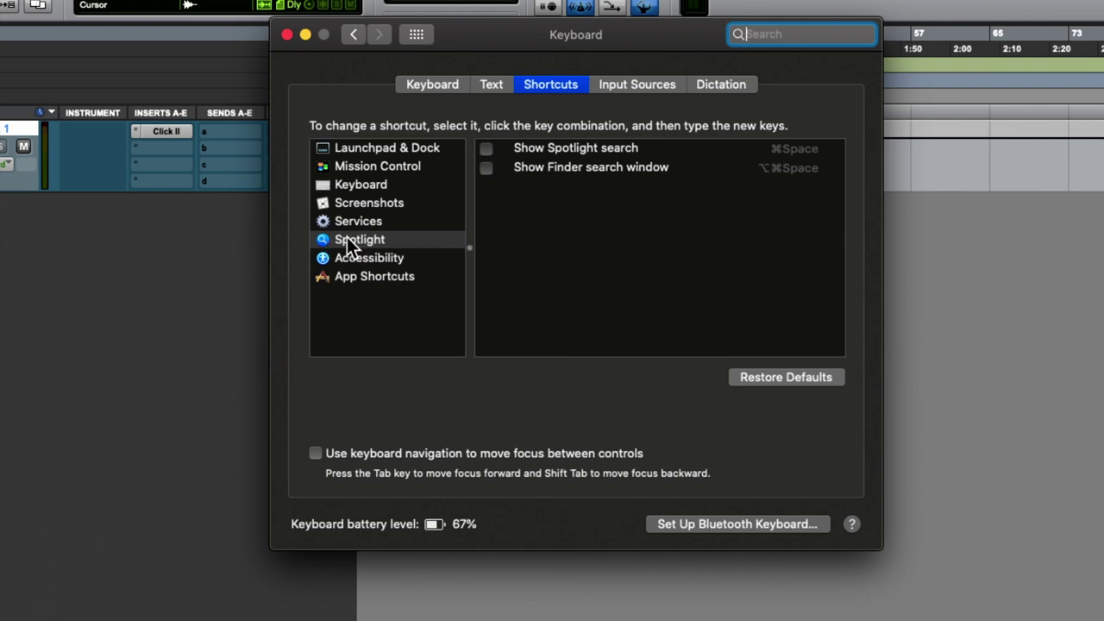
Step: Toggle the Show Spotlight search and Show Finder search window shortcuts on and back off
{"action": "left_click", "coordinate": [486, 149]}
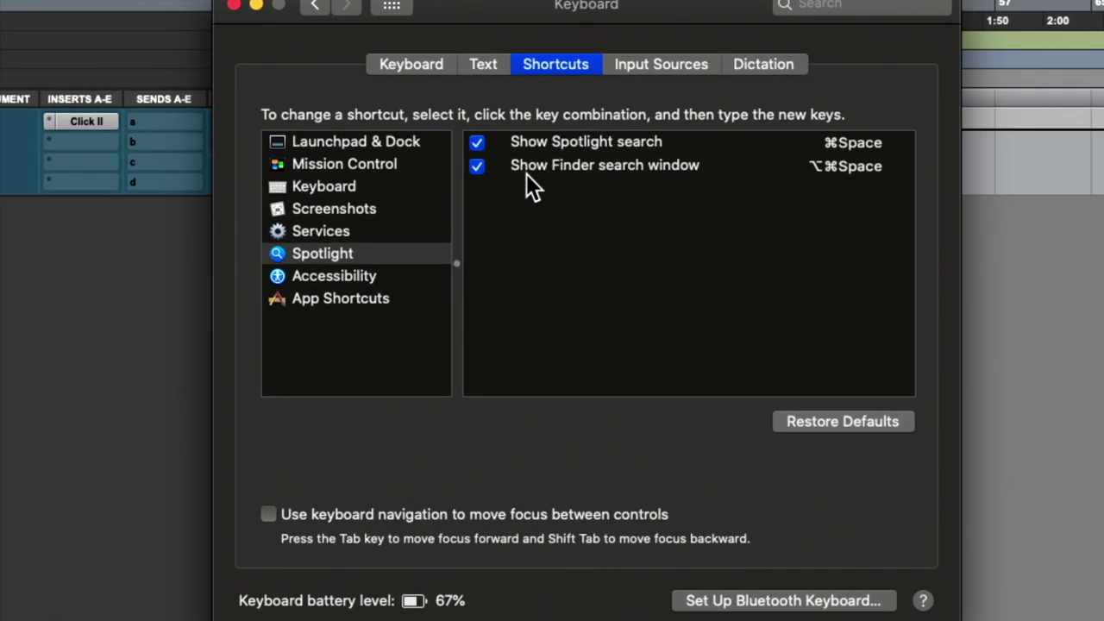
{"action": "scroll", "coordinate": [484, 149], "scroll_direction": "down", "scroll_amount": 1}
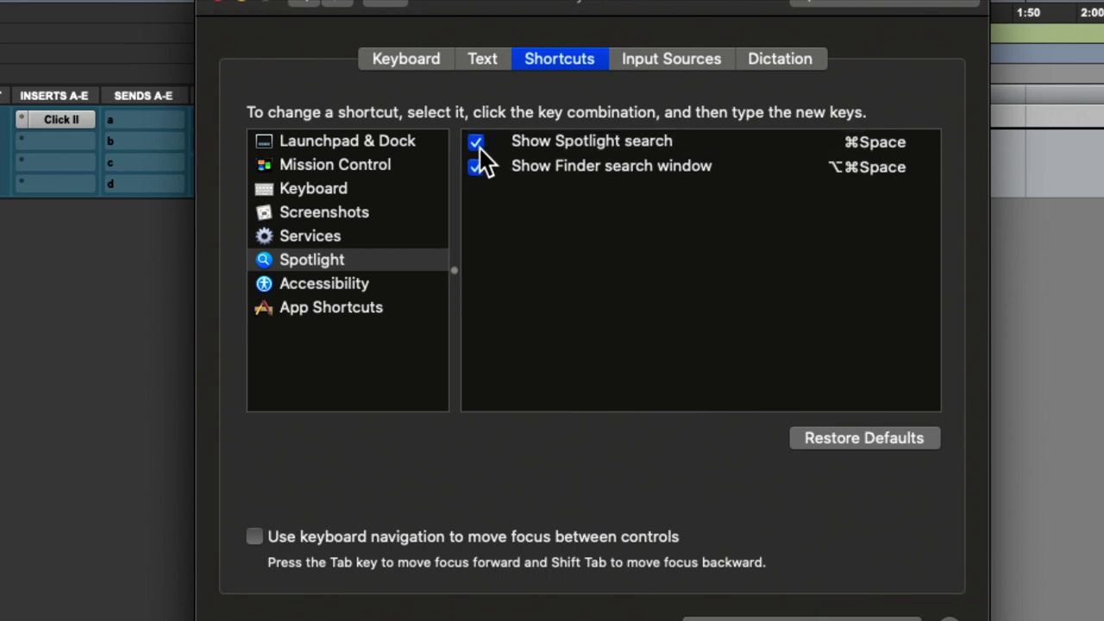
{"action": "left_click", "coordinate": [477, 144]}
{"action": "left_click", "coordinate": [480, 166]}
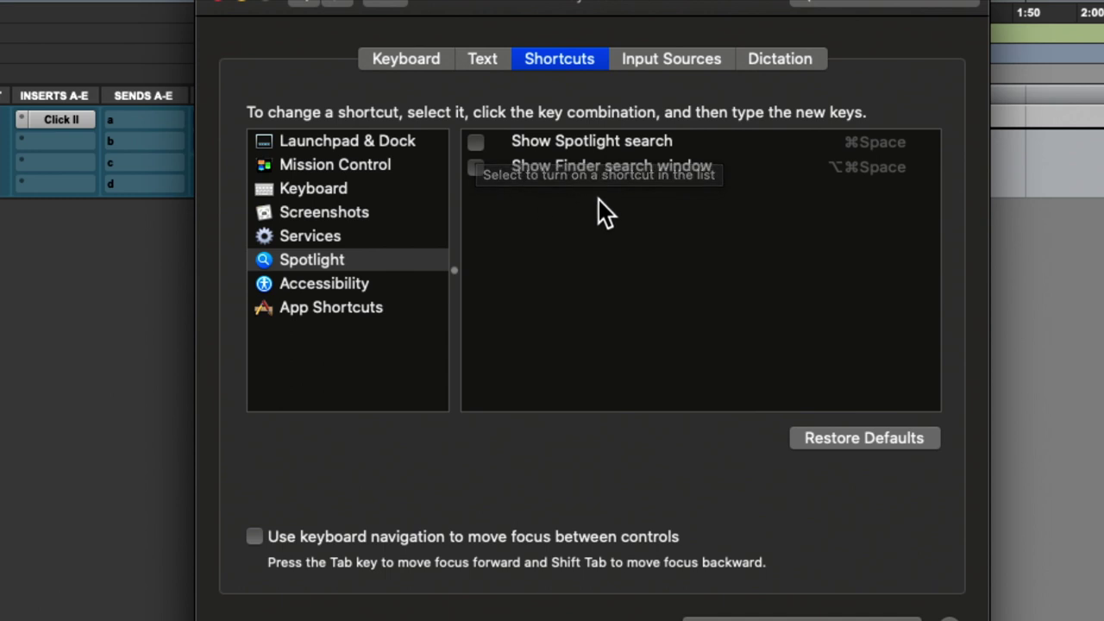
{"action": "left_click", "coordinate": [477, 143]}
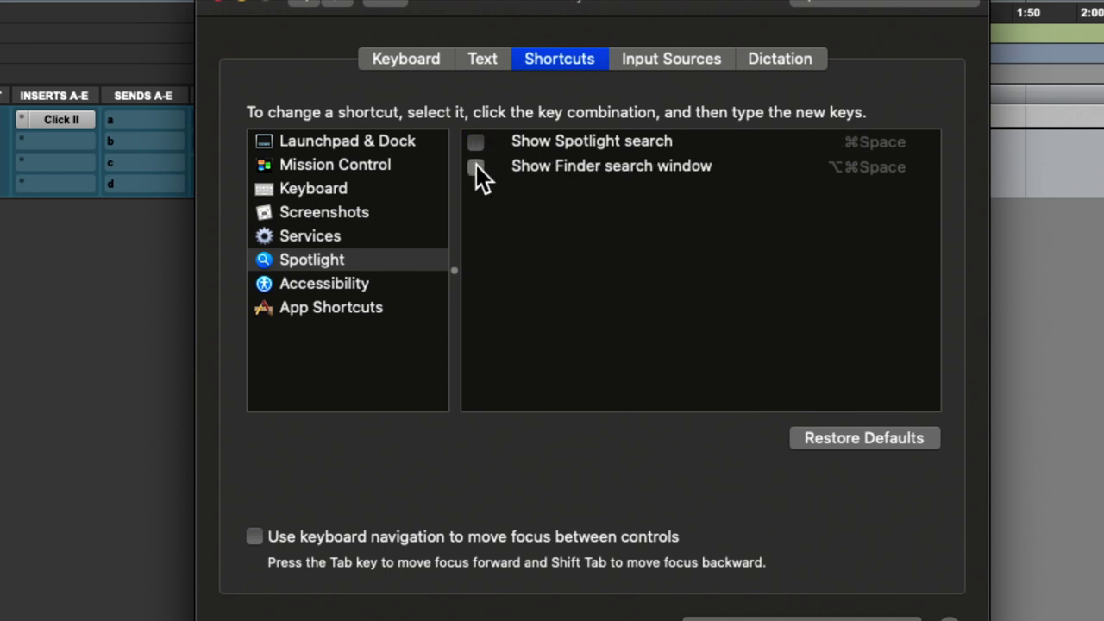
{"action": "left_click", "coordinate": [476, 167]}
Step: View the Keyboard category of shortcuts, return to the System Preferences overview, and examine the Mouse Point & Click options
{"action": "left_click", "coordinate": [322, 195]}
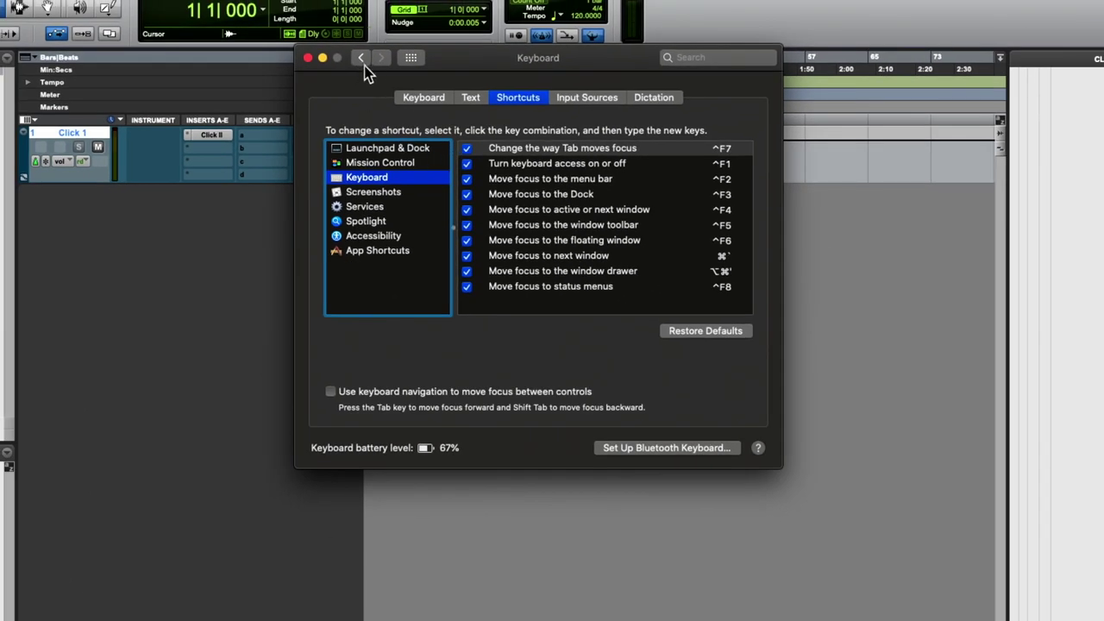
{"action": "left_click", "coordinate": [363, 62]}
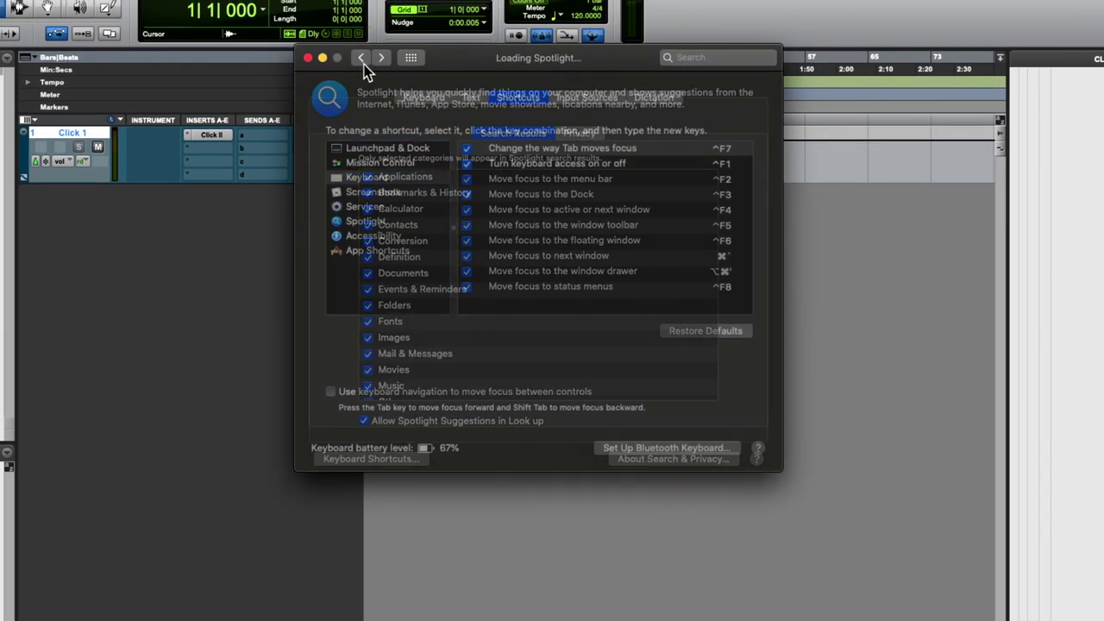
{"action": "left_click", "coordinate": [363, 62]}
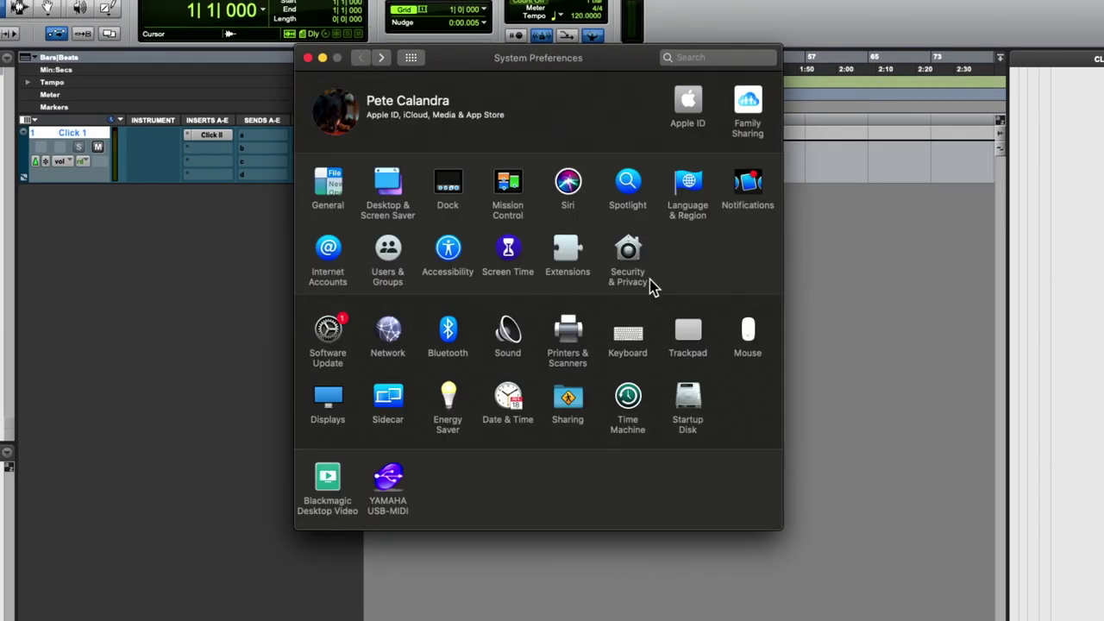
{"action": "left_click", "coordinate": [747, 333]}
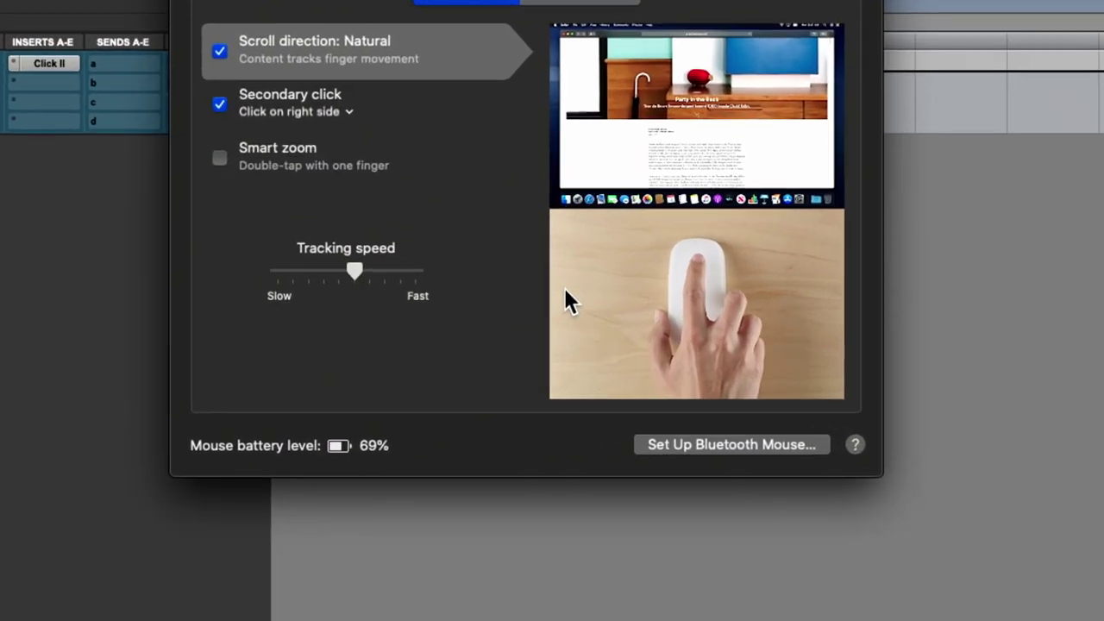
{"action": "mouse_move", "coordinate": [407, 140]}
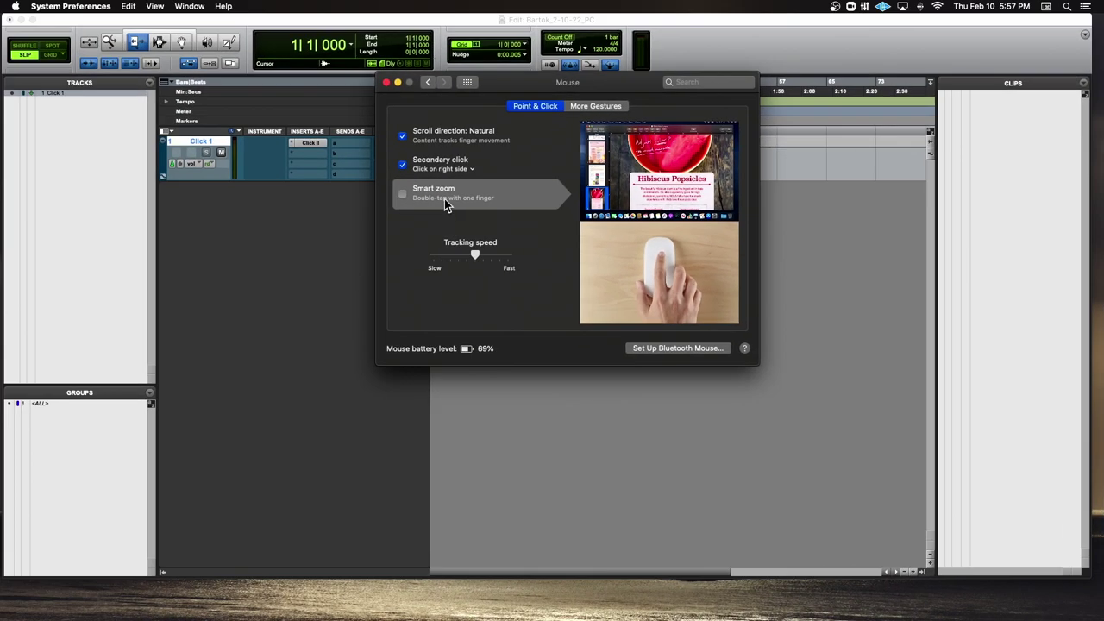
Step: Return to the System Preferences overview and examine the Trackpad's Point & Click settings, moving the window clear for viewing
{"action": "left_click", "coordinate": [281, 35]}
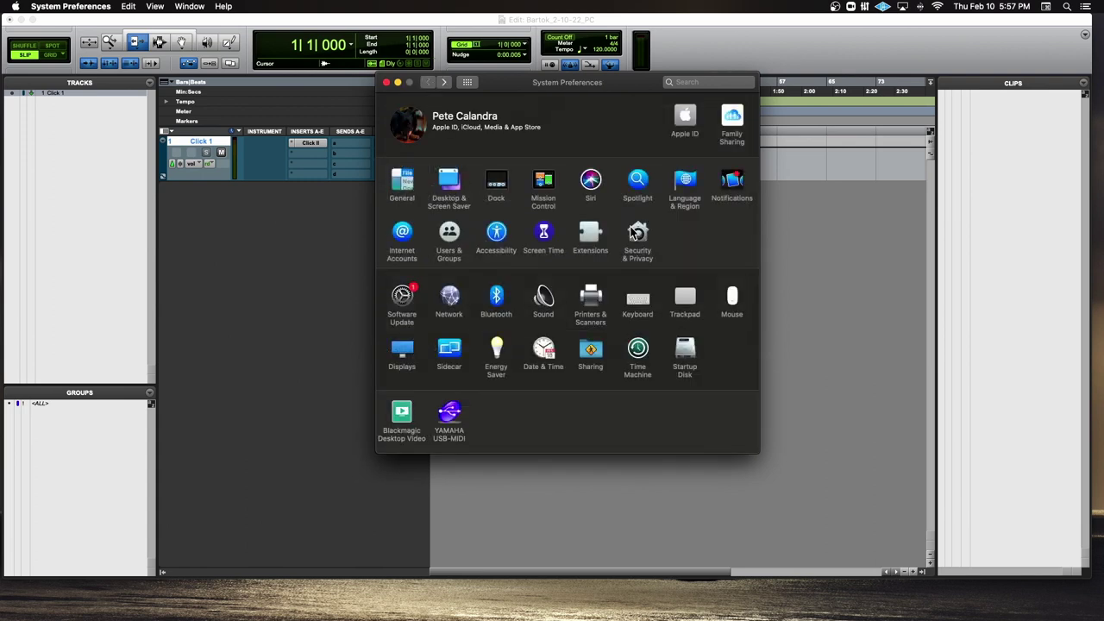
{"action": "left_click", "coordinate": [690, 301]}
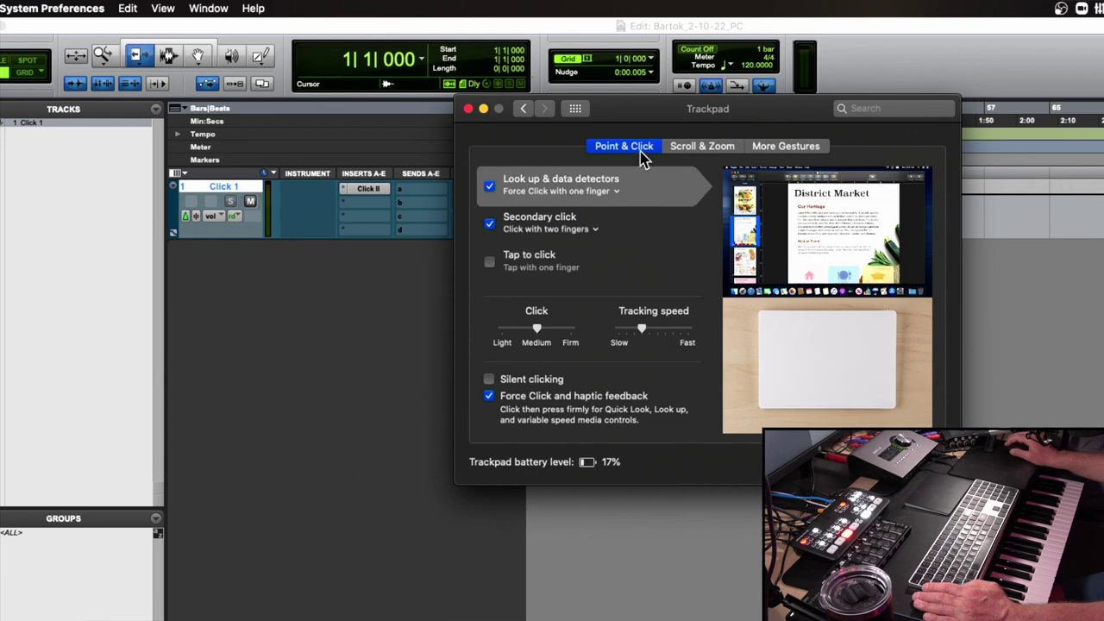
{"action": "left_click_drag", "start_coordinate": [654, 114], "coordinate": [507, 101]}
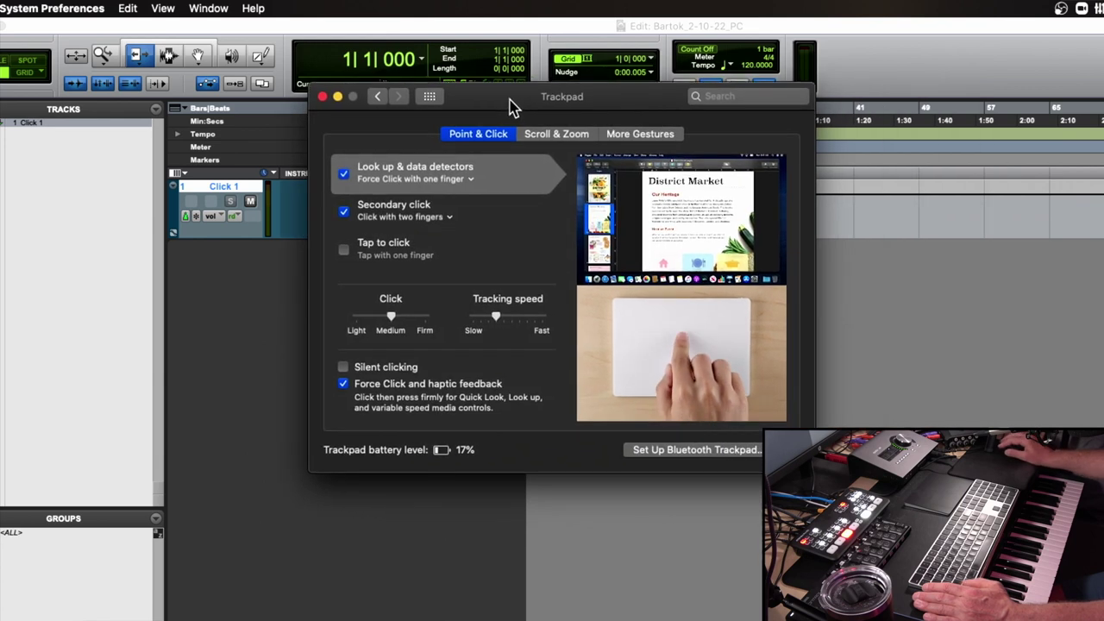
Step: Review the general Keyboard preferences, including the standard function keys option, and close System Preferences to return to the Pro Tools Edit window
{"action": "left_click", "coordinate": [381, 98]}
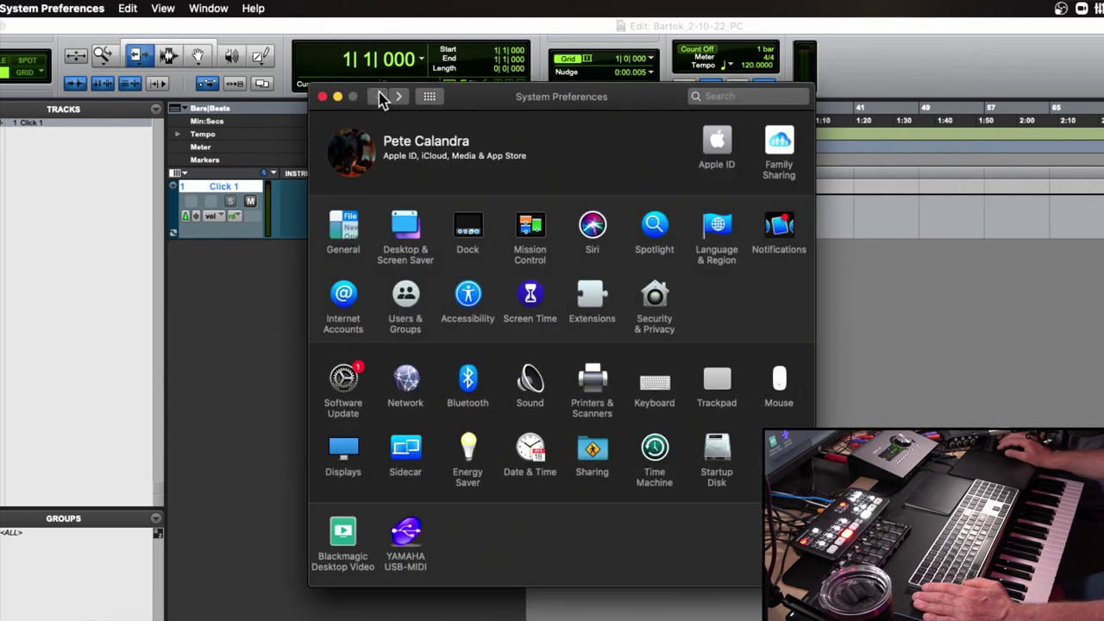
{"action": "left_click", "coordinate": [655, 384]}
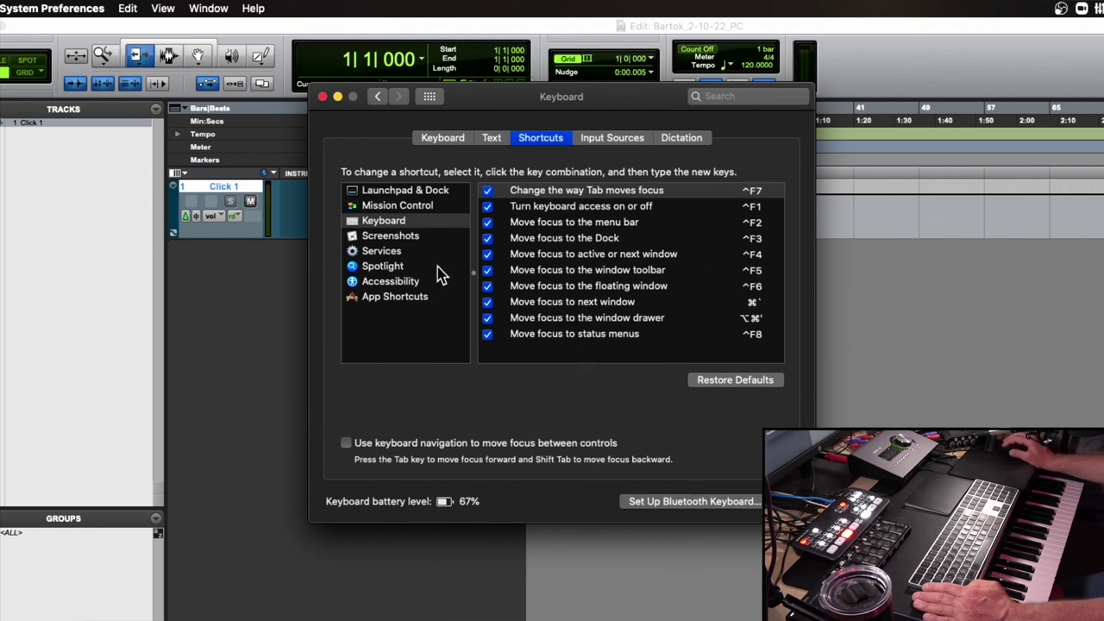
{"action": "left_click", "coordinate": [455, 140]}
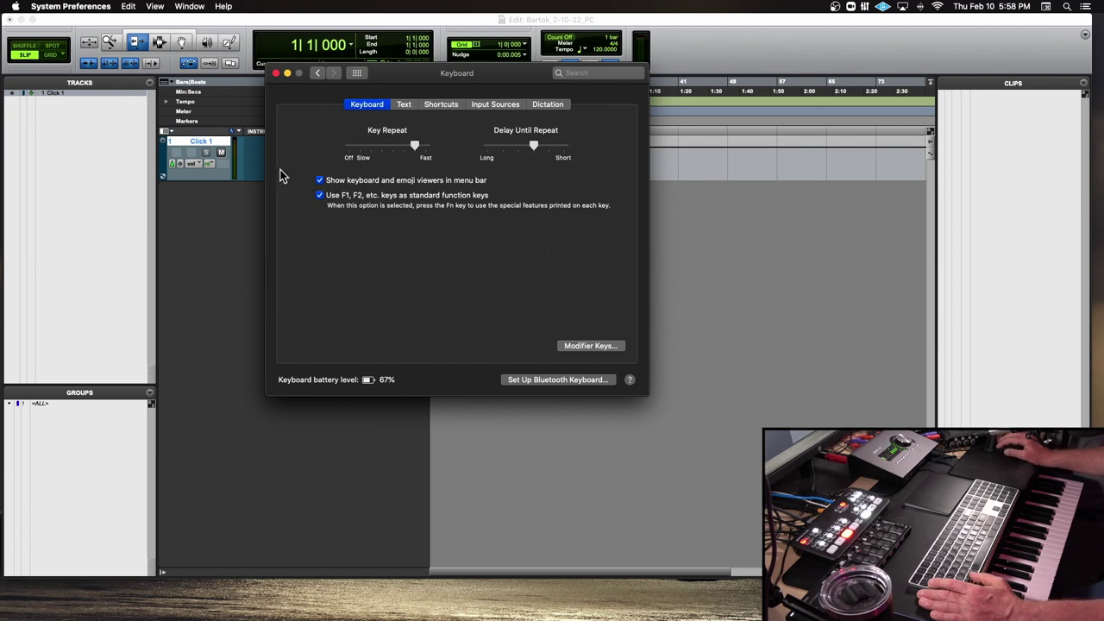
{"action": "left_click", "coordinate": [276, 74]}
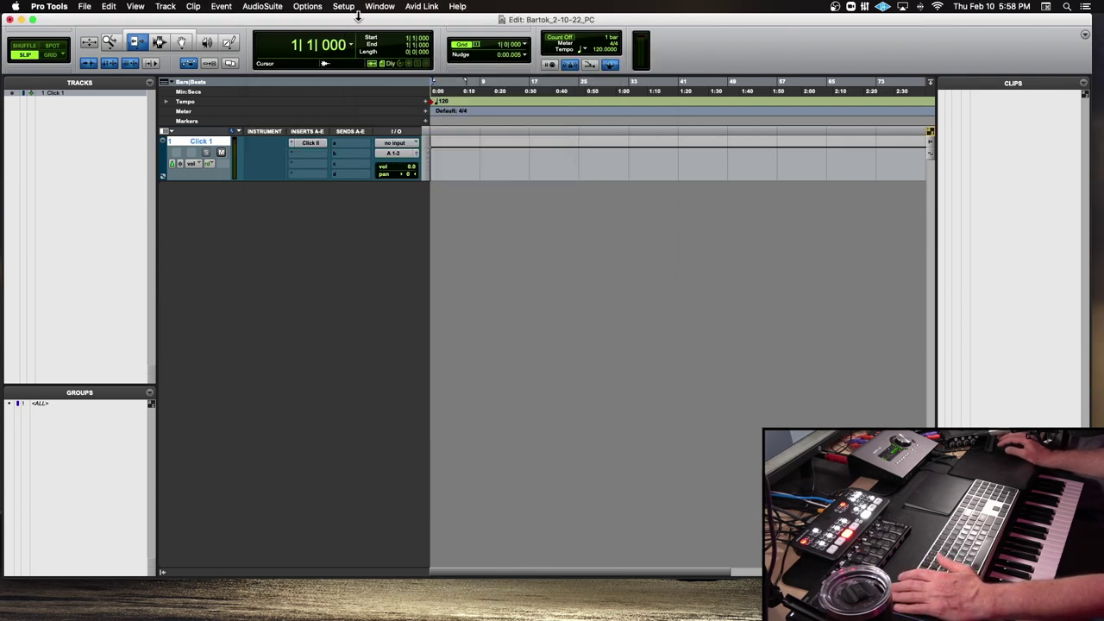
{"action": "mouse_move", "coordinate": [358, 18]}
{"action": "left_mouse_down"}
{"action": "mouse_move", "coordinate": [374, 23]}
{"action": "mouse_move", "coordinate": [365, 23]}
{"action": "left_mouse_up"}
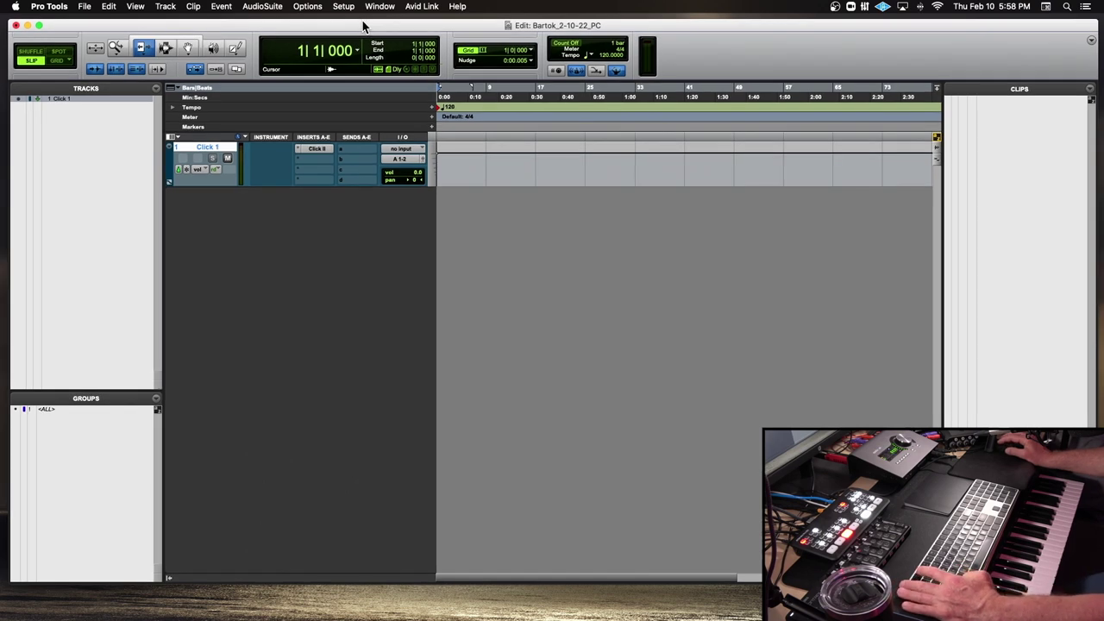
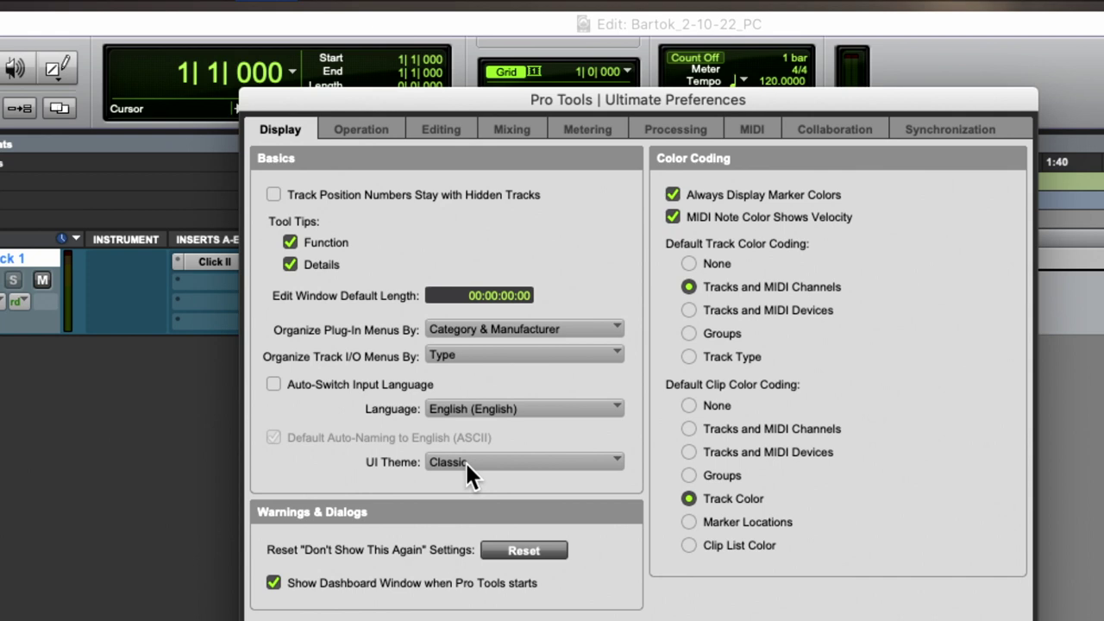
Step: Examine the UI Theme choices in the Display preferences, keep Classic, and reposition the window to view the Color Coding options
{"action": "left_click", "coordinate": [466, 464]}
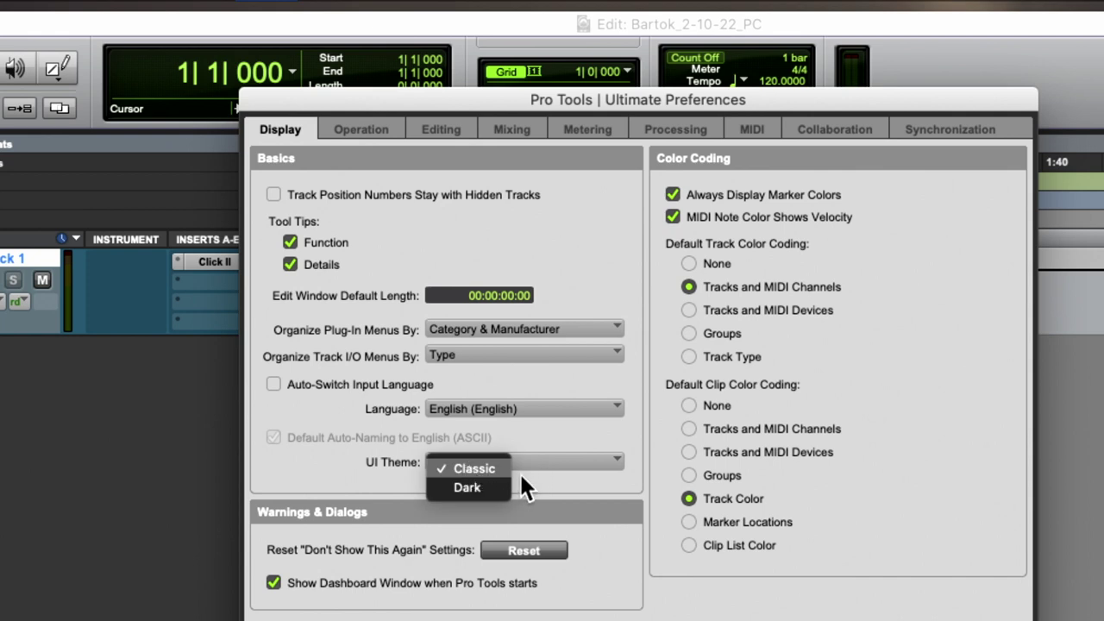
{"action": "left_click", "coordinate": [471, 461]}
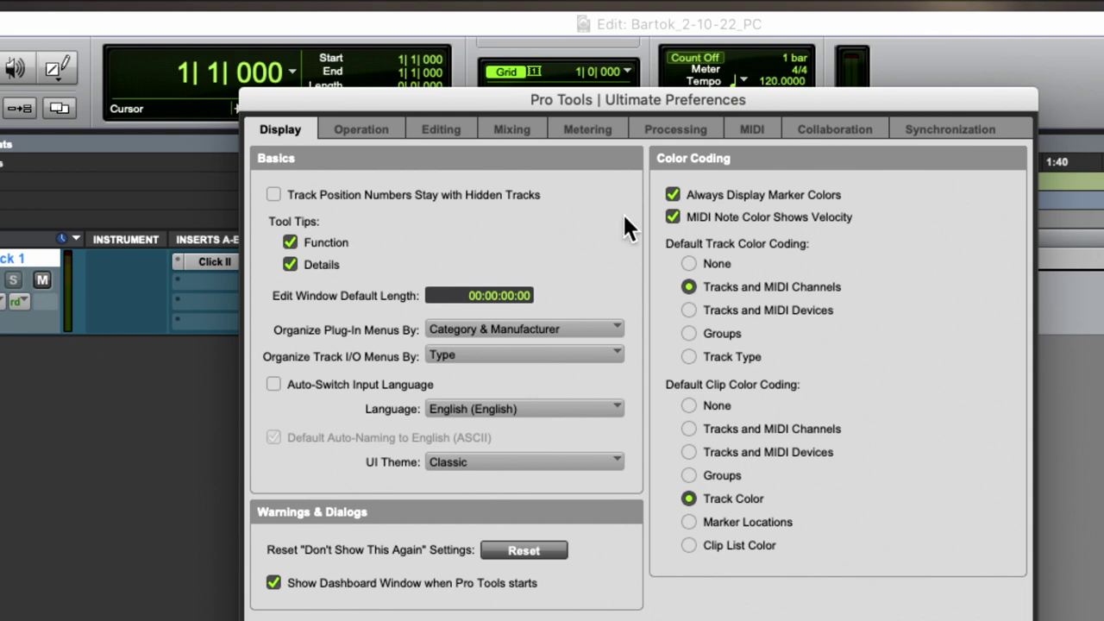
{"action": "left_click_drag", "start_coordinate": [689, 92], "coordinate": [545, 89]}
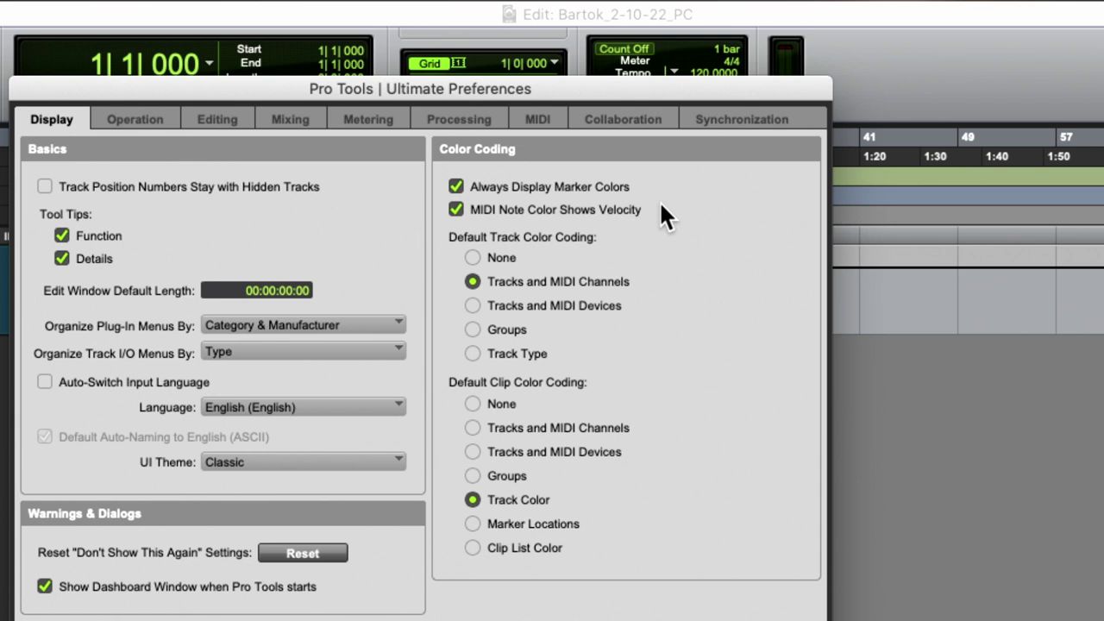
Step: Capture a screenshot of the Color Coding preferences and select the new image in Finder's Desktop folder
{"action": "key", "text": "super+shift+4"}
{"action": "left_click_drag", "start_coordinate": [434, 136], "coordinate": [818, 580]}
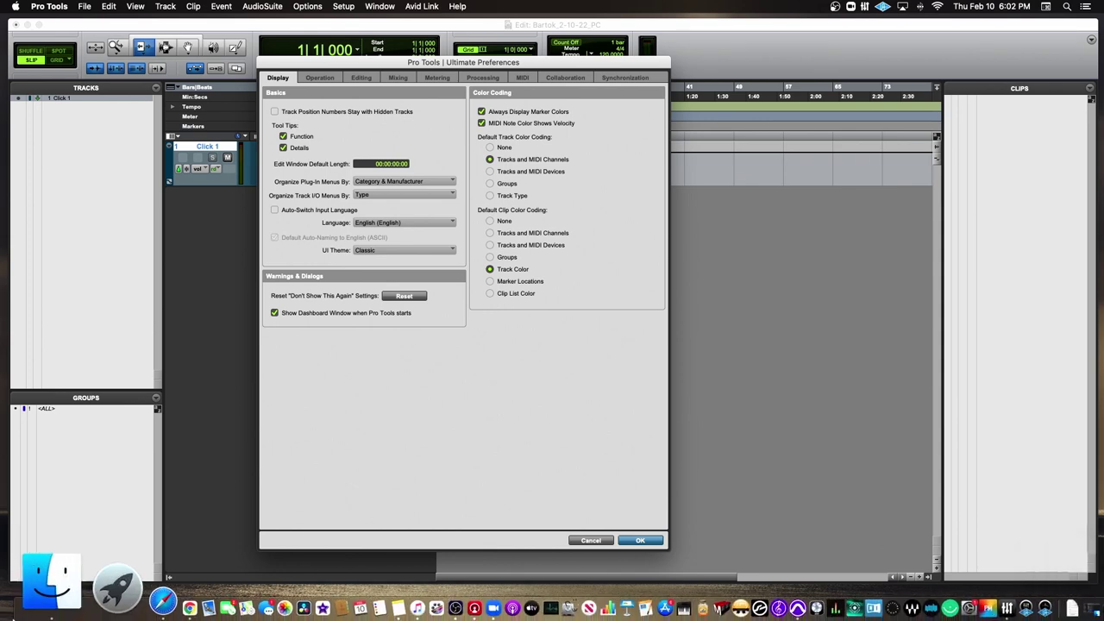
{"action": "left_click", "coordinate": [37, 584]}
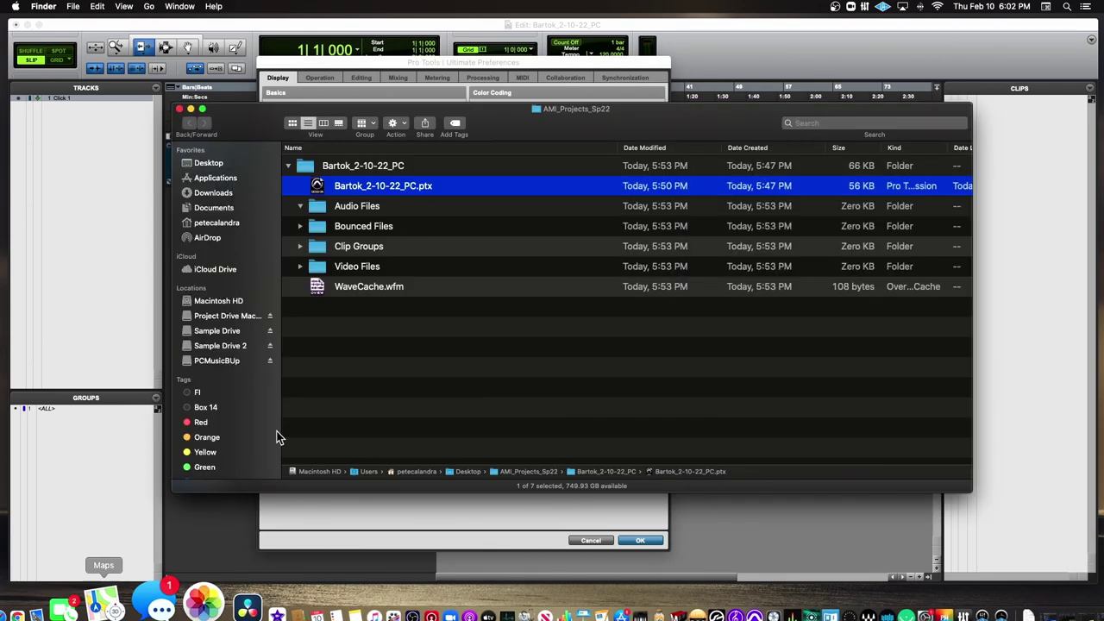
{"action": "left_click", "coordinate": [208, 163]}
{"action": "left_click", "coordinate": [348, 187]}
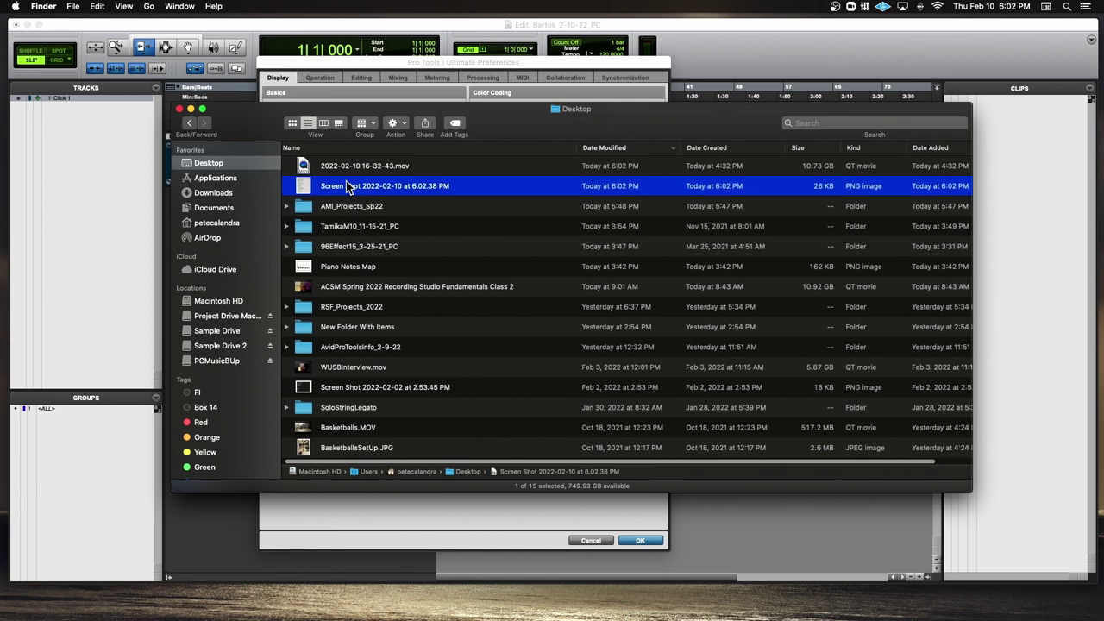
Step: Rename the new screenshot file as "Pro Tools Color Coding set up"
{"action": "right_click", "coordinate": [348, 187]}
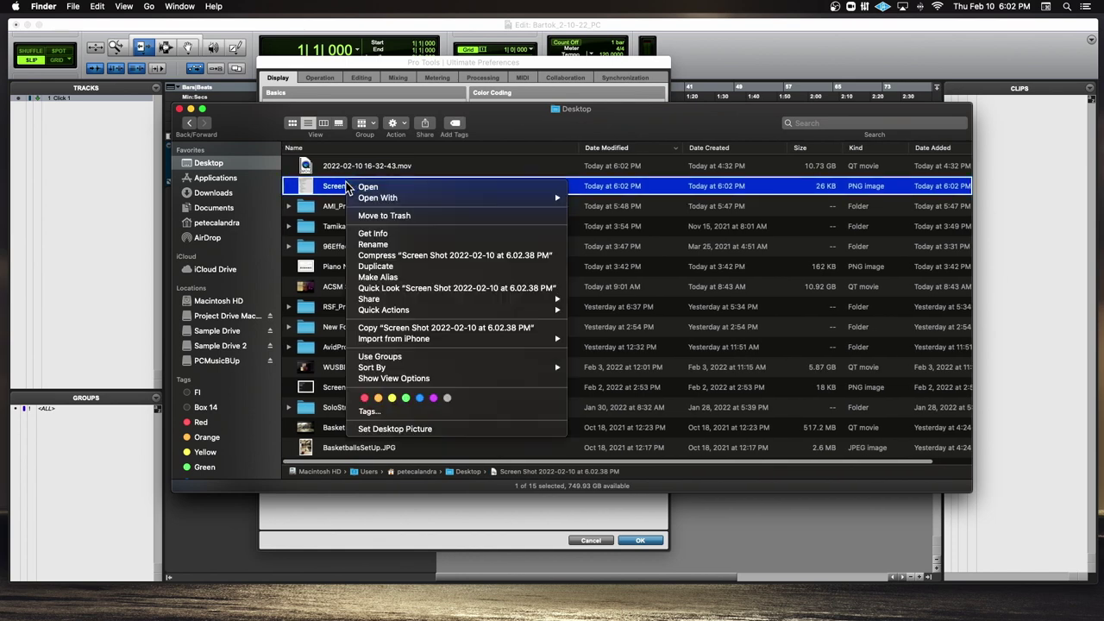
{"action": "left_click", "coordinate": [369, 246]}
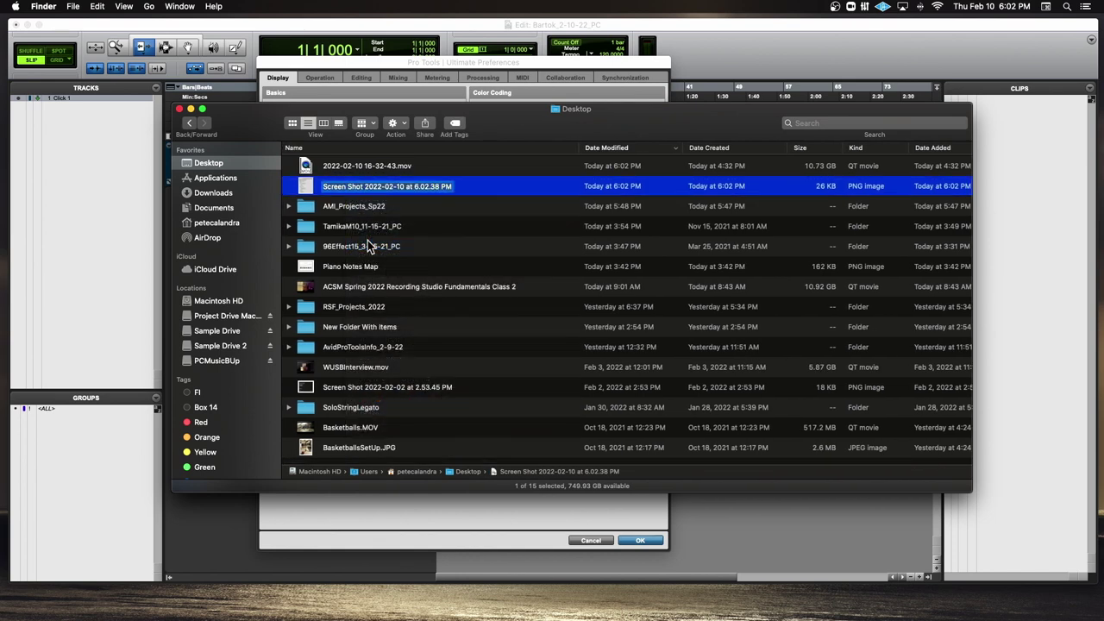
{"action": "type", "text": "Pro"}
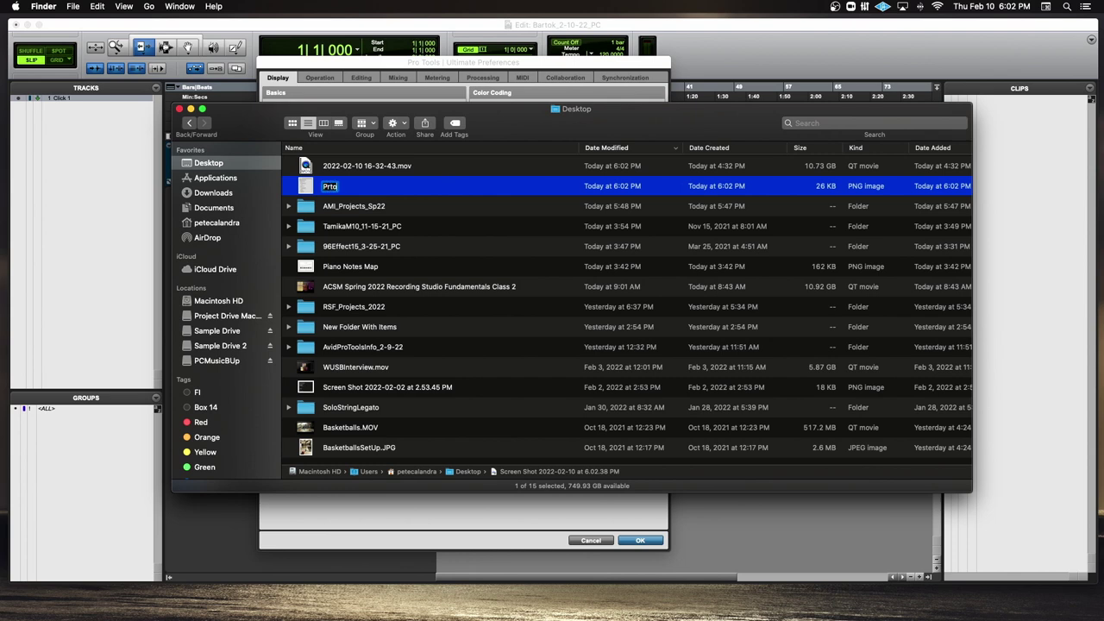
{"action": "type", "text": " Tools Color Coding"}
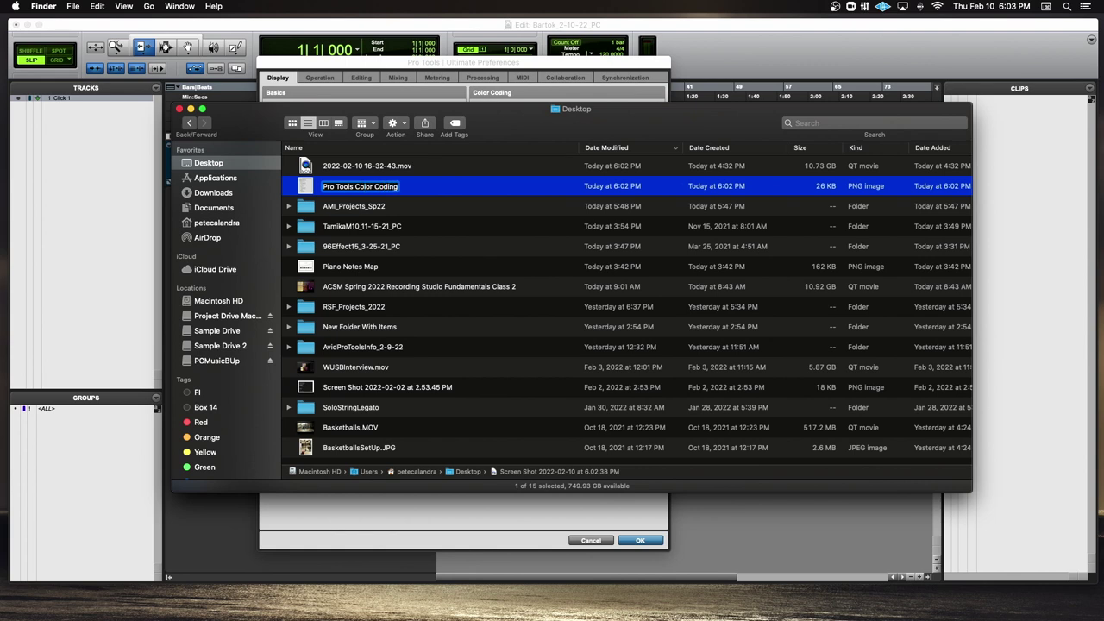
{"action": "scroll", "coordinate": [333, 201], "scroll_direction": "right", "scroll_amount": 1}
{"action": "type", "text": "set up"}
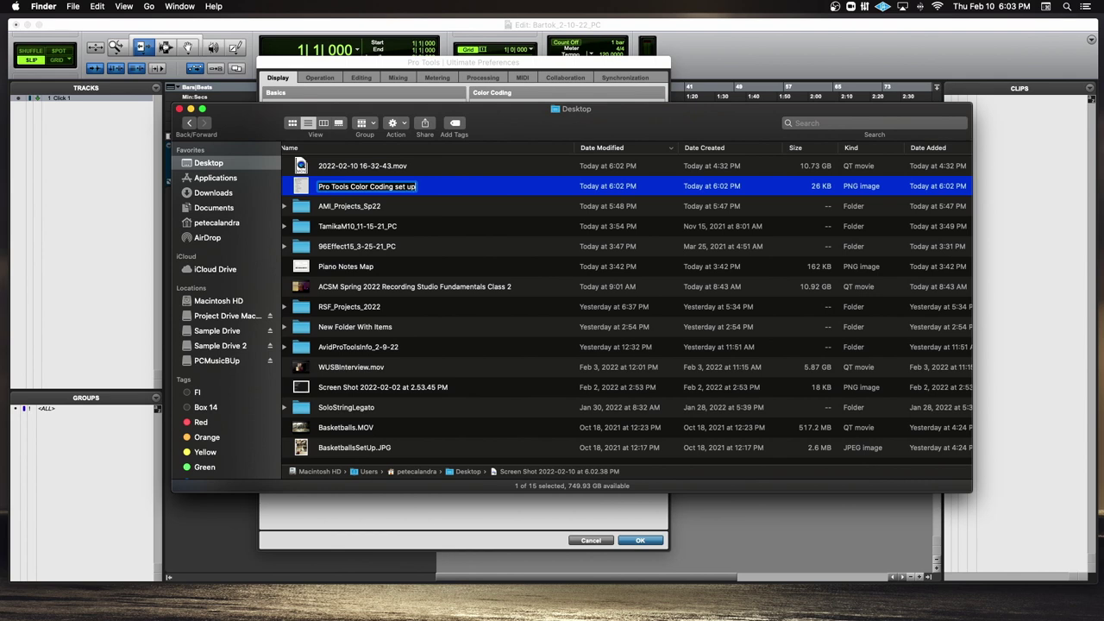
{"action": "scroll", "coordinate": [317, 195], "scroll_direction": "right", "scroll_amount": 1}
Step: Open another Finder window on the Desktop and try to transfer the "Pro Tools Color Coding set up" image out of it
{"action": "left_click_drag", "start_coordinate": [295, 191], "coordinate": [297, 155]}
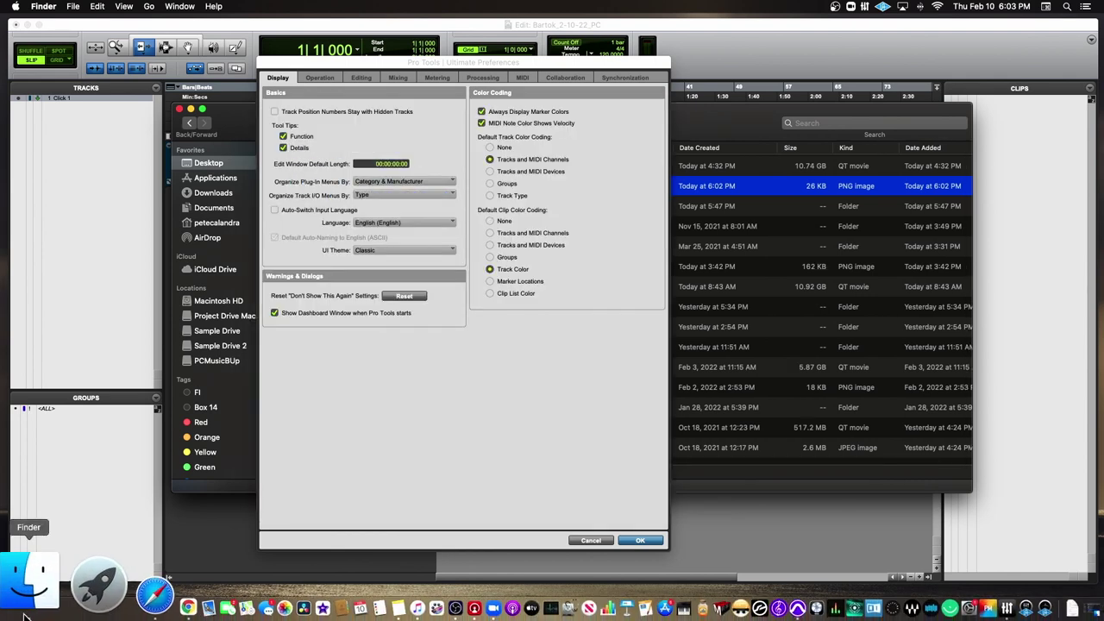
{"action": "mouse_move", "coordinate": [8, 617]}
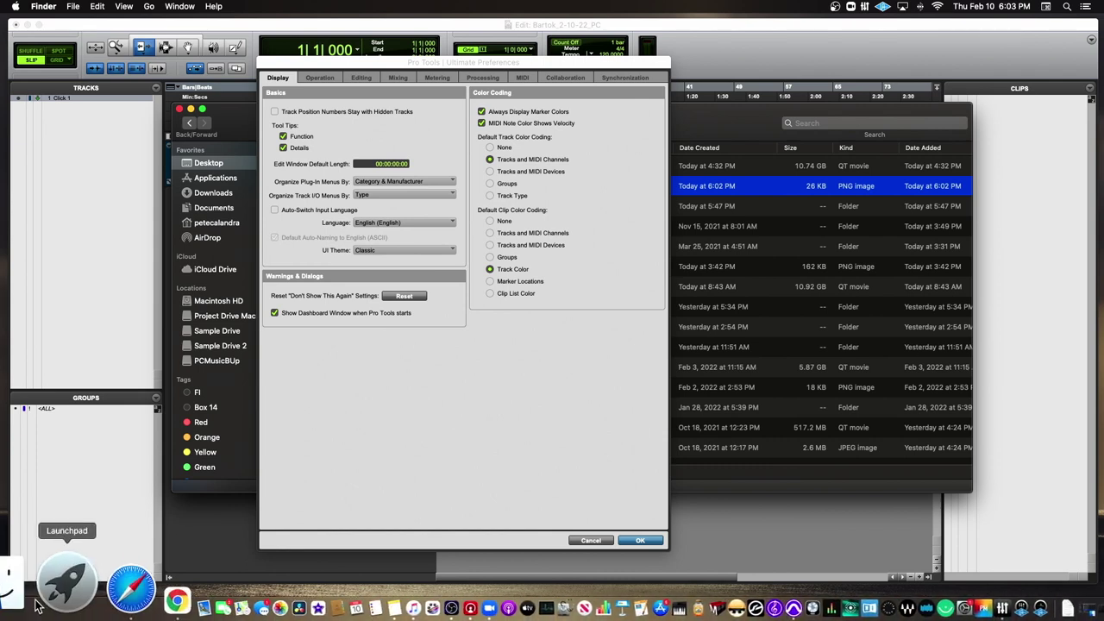
{"action": "key", "text": "super+n"}
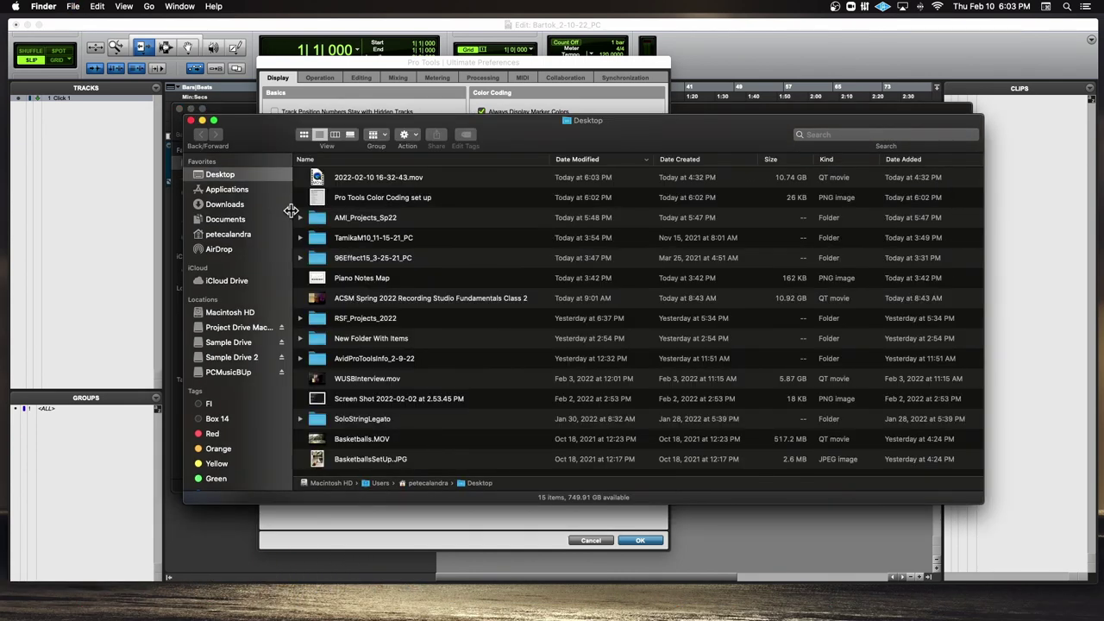
{"action": "left_click_drag", "start_coordinate": [320, 197], "coordinate": [207, 611]}
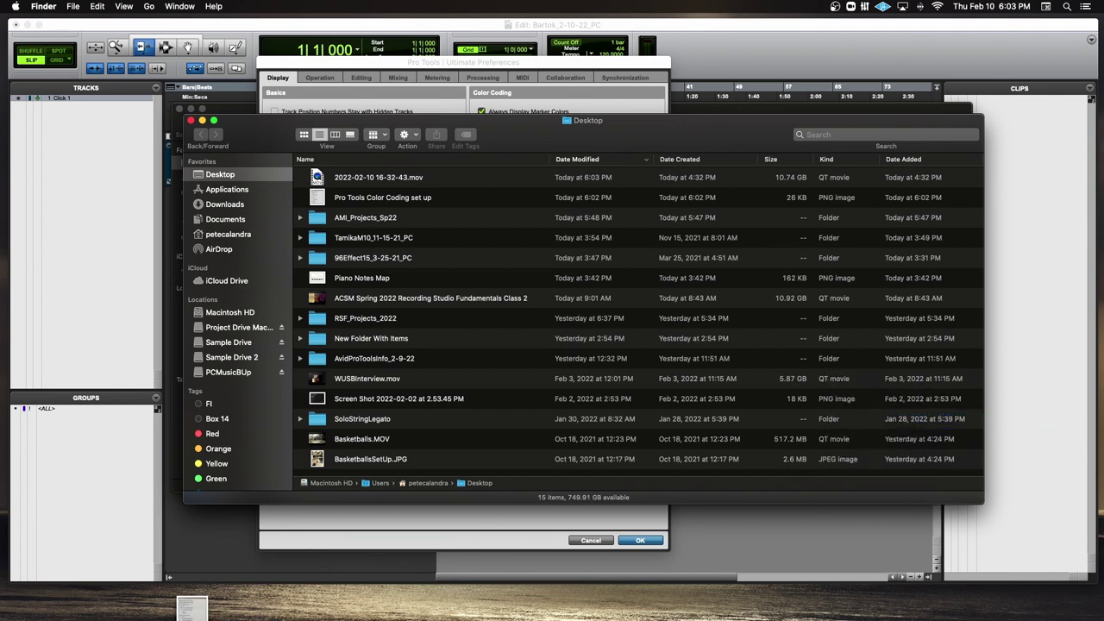
{"action": "key", "text": "super+Tab"}
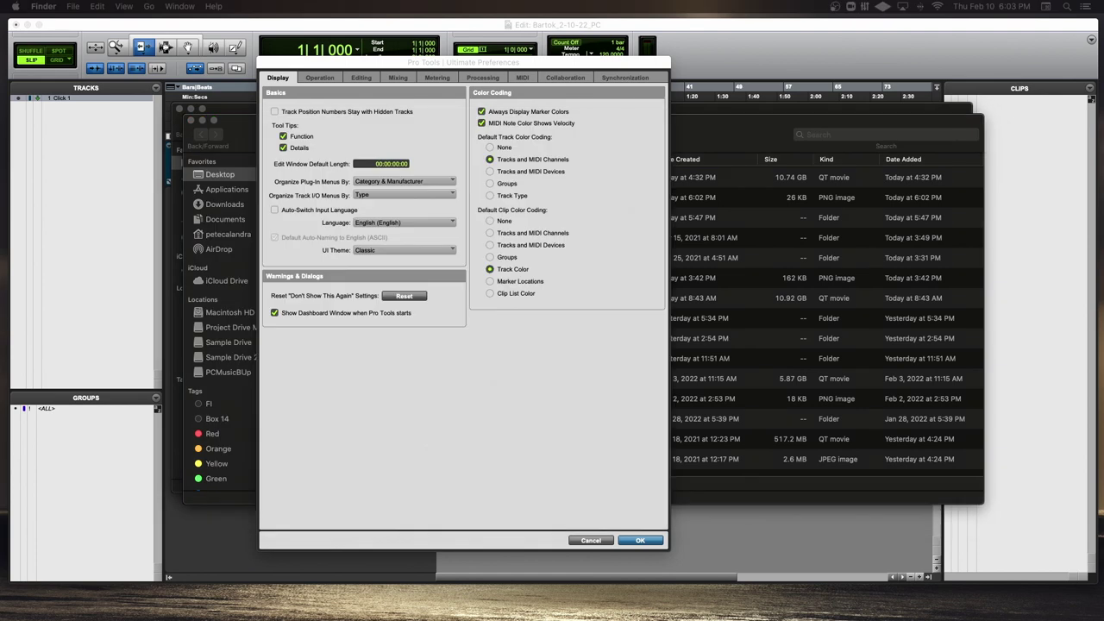
{"action": "left_click", "coordinate": [219, 607]}
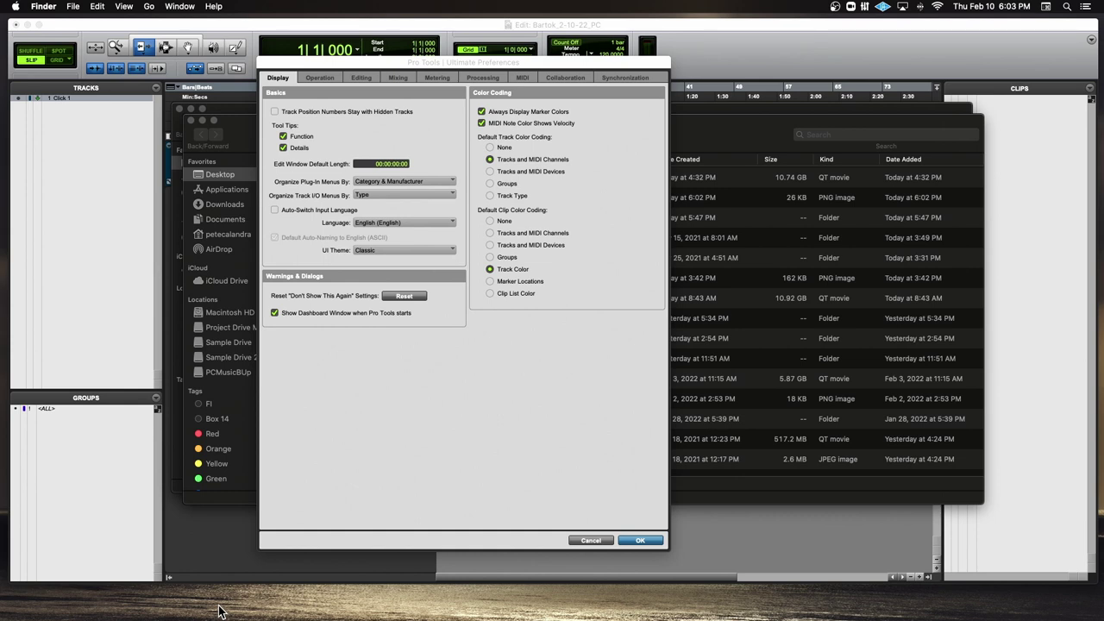
Step: Bring Finder forward, carry the "Pro Tools Color Coding set up" image beyond the screen edge, and switch back to the Pro Tools preferences
{"action": "mouse_move", "coordinate": [991, 616]}
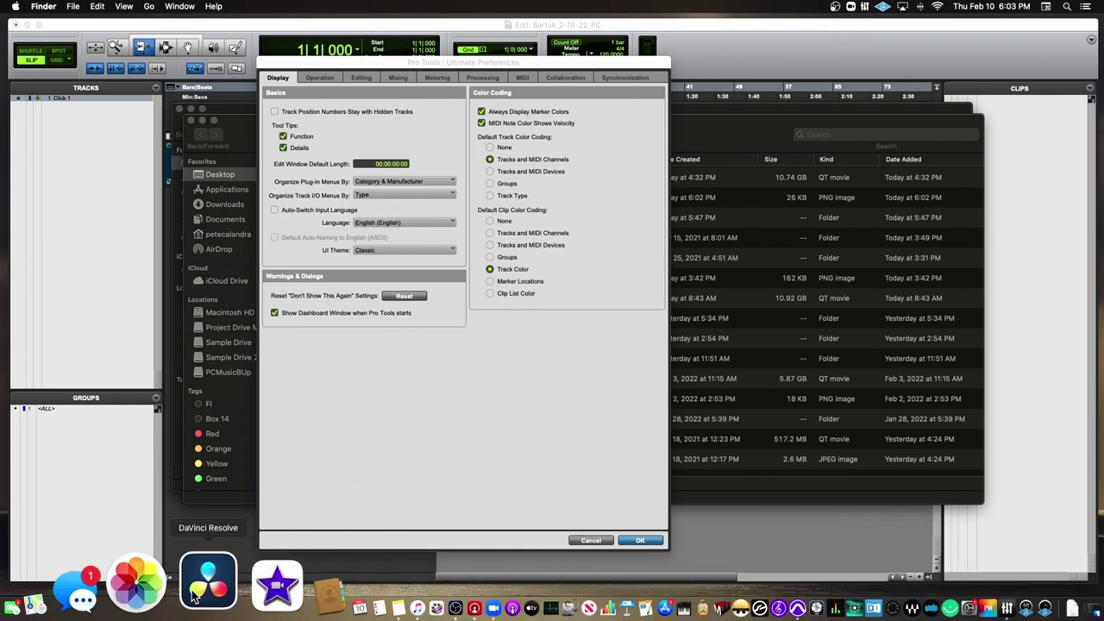
{"action": "left_click", "coordinate": [26, 587]}
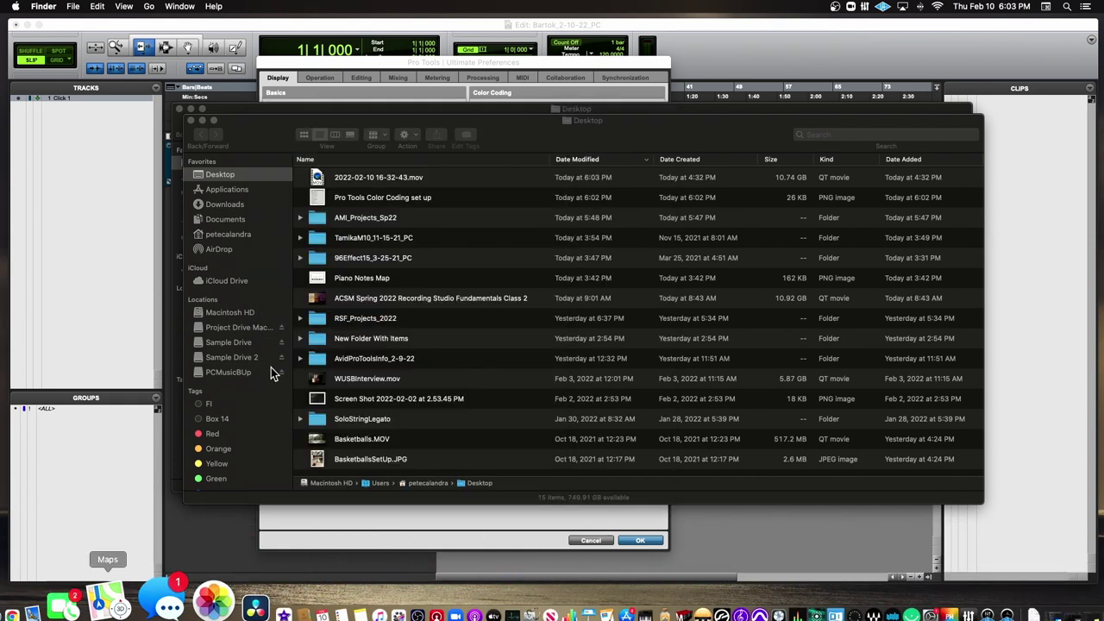
{"action": "left_click_drag", "start_coordinate": [319, 199], "coordinate": [1103, 426]}
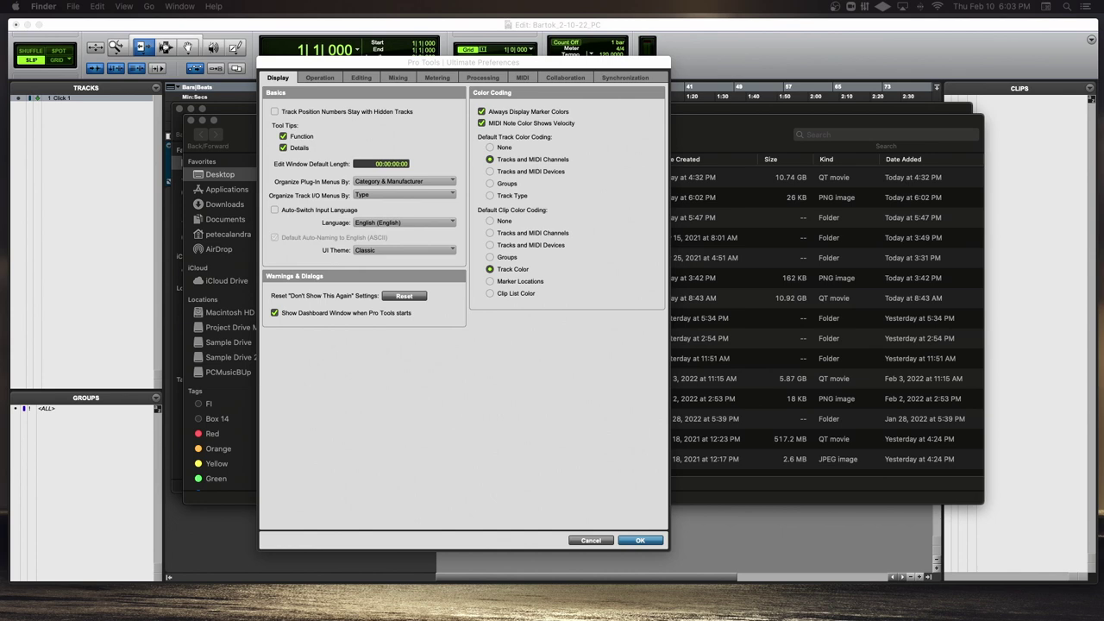
{"action": "left_click", "coordinate": [447, 402]}
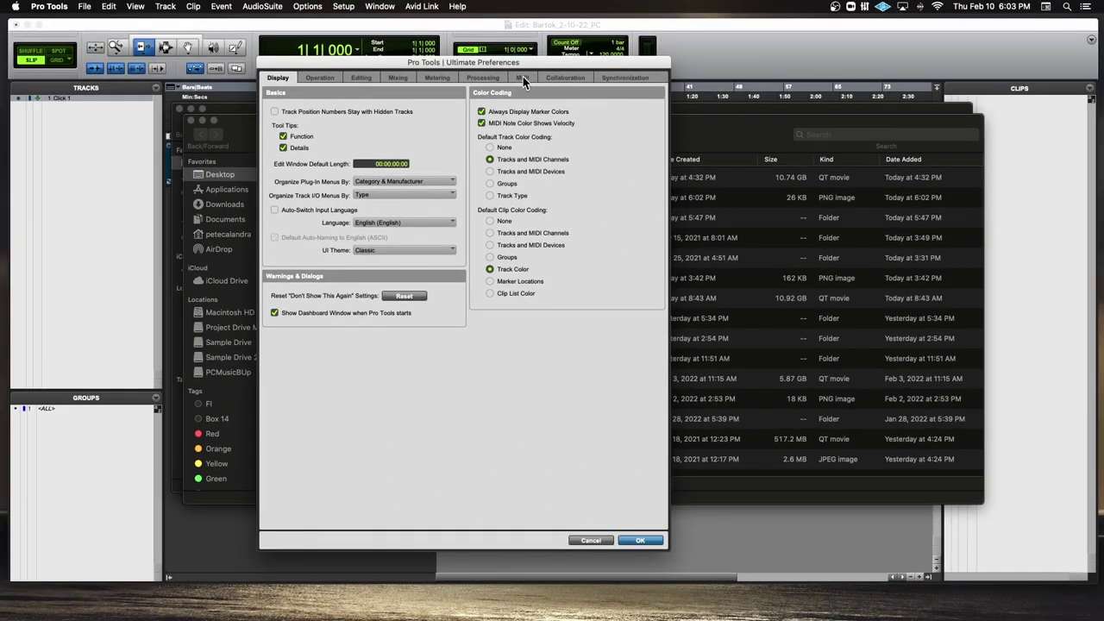
Step: In the Operation preferences, turn off session file auto backup, with 20 recent backups kept and a 5-minute backup interval
{"action": "left_click_drag", "start_coordinate": [521, 64], "coordinate": [539, 134]}
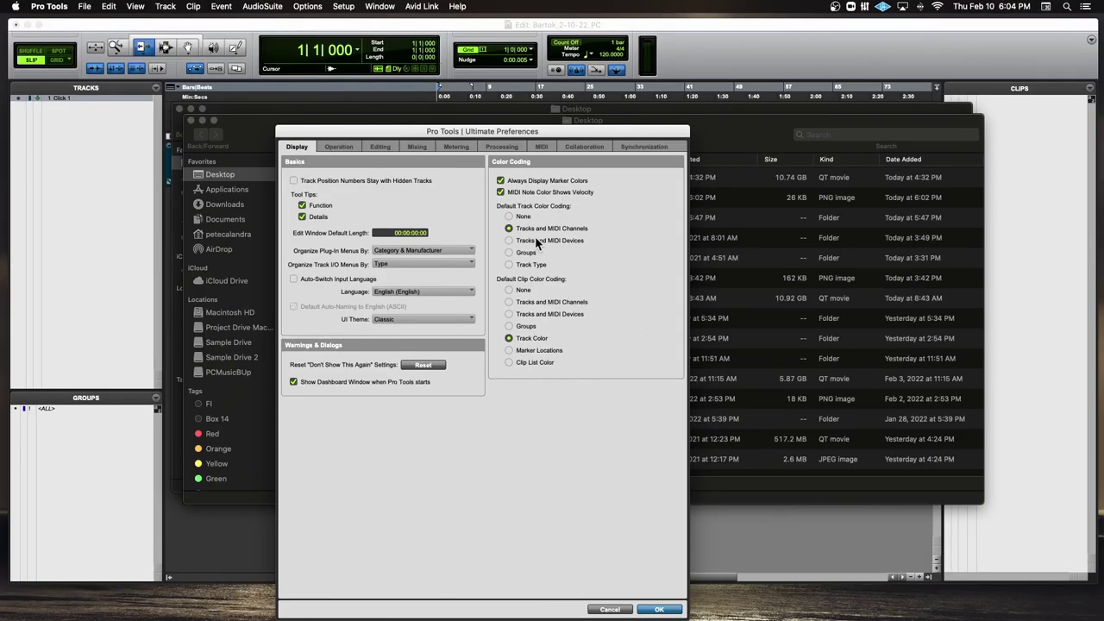
{"action": "left_click_drag", "start_coordinate": [399, 136], "coordinate": [406, 70]}
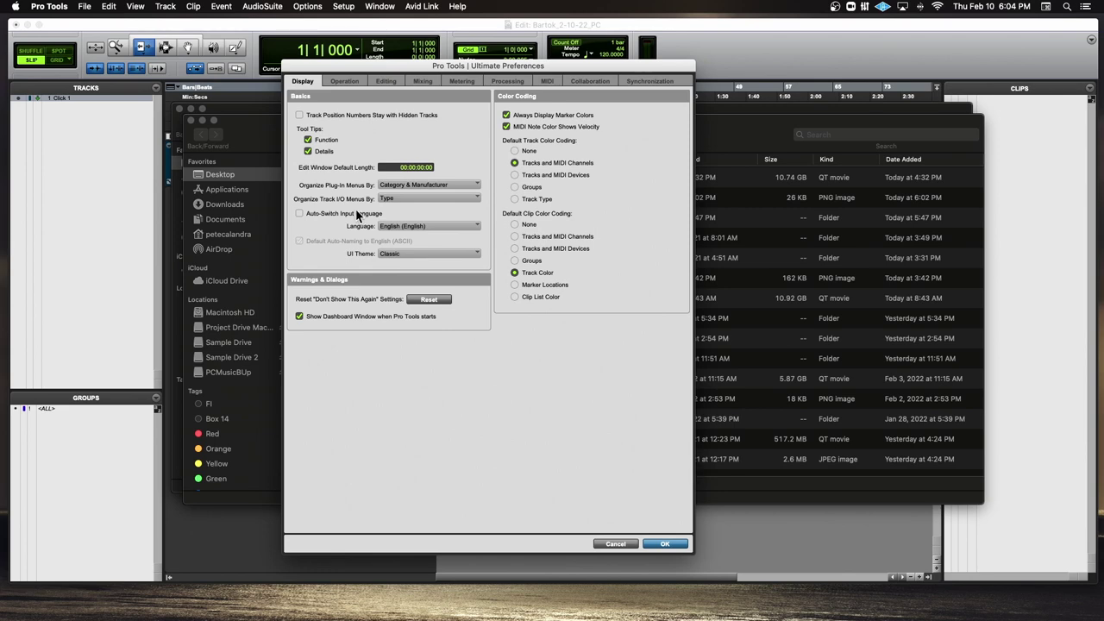
{"action": "left_click", "coordinate": [345, 81]}
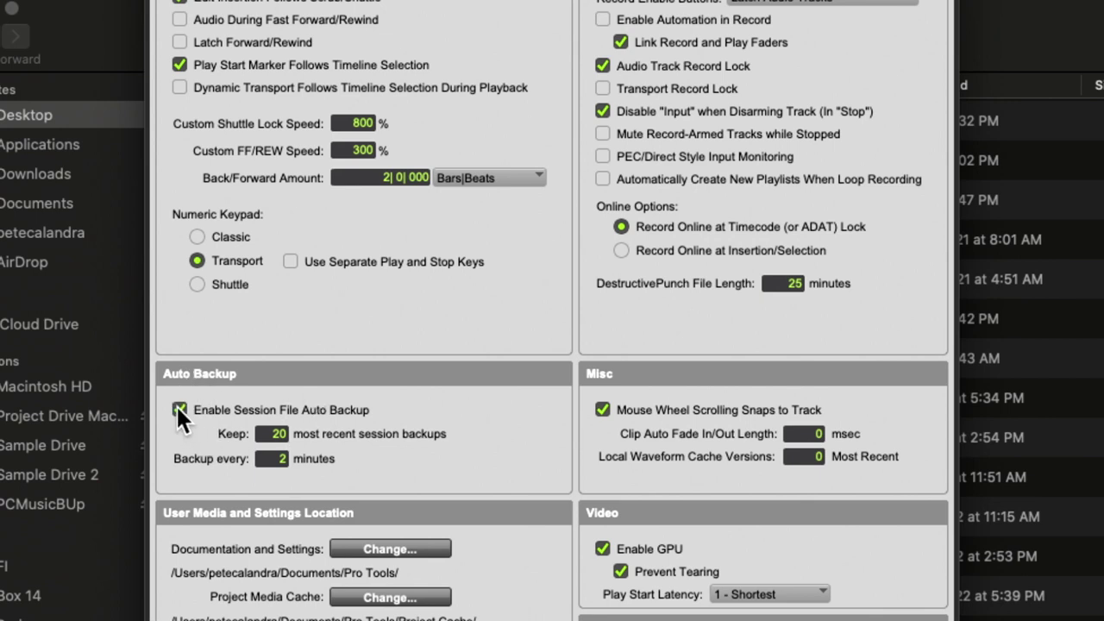
{"action": "left_click", "coordinate": [284, 459]}
{"action": "left_click", "coordinate": [279, 437]}
{"action": "left_click", "coordinate": [343, 445]}
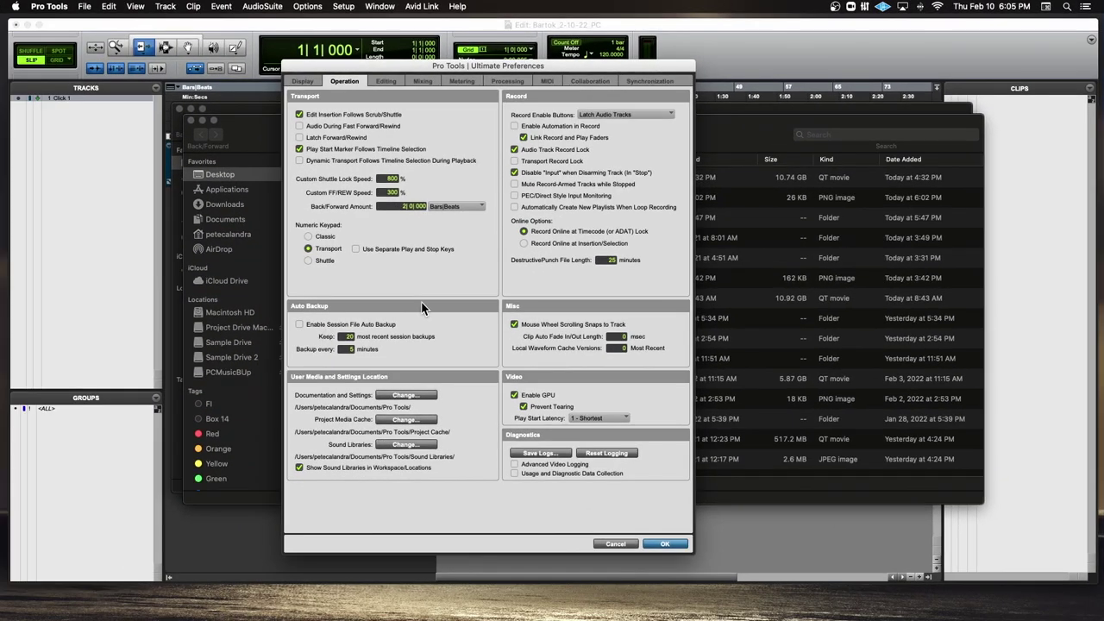
Step: Examine the MIDI preferences, including the option for automatically creating a click track in new sessions
{"action": "left_click", "coordinate": [550, 81]}
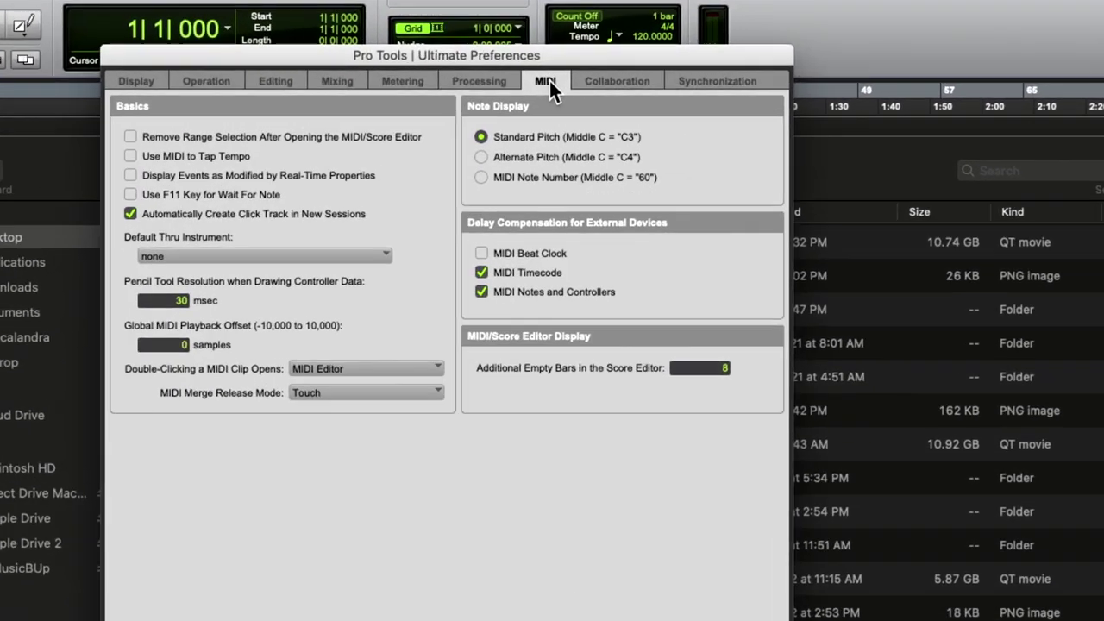
{"action": "left_click_drag", "start_coordinate": [561, 62], "coordinate": [673, 61]}
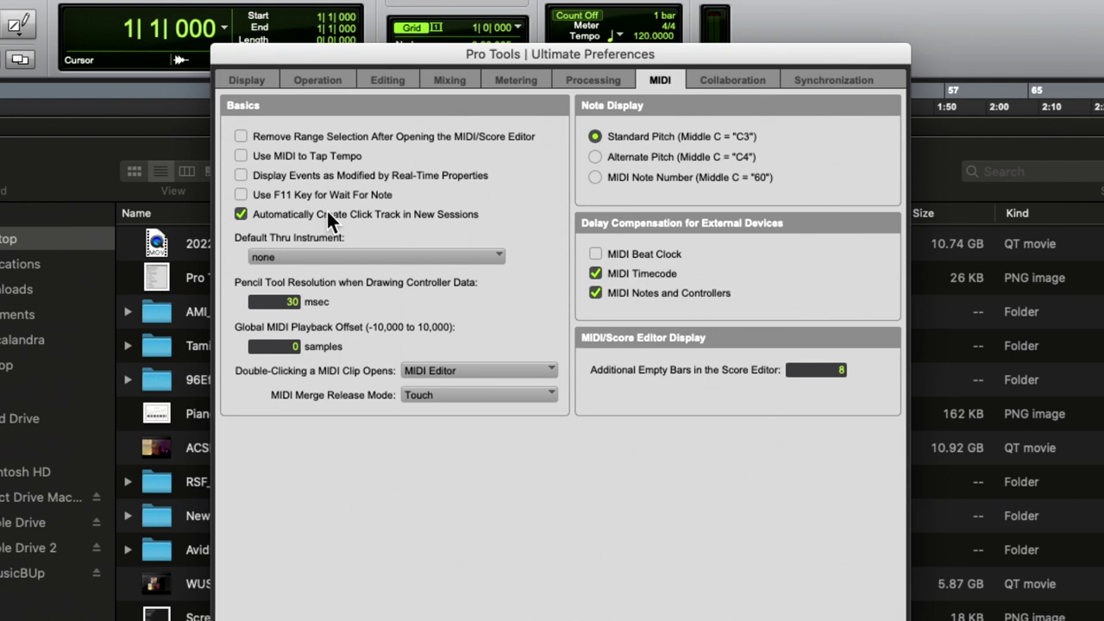
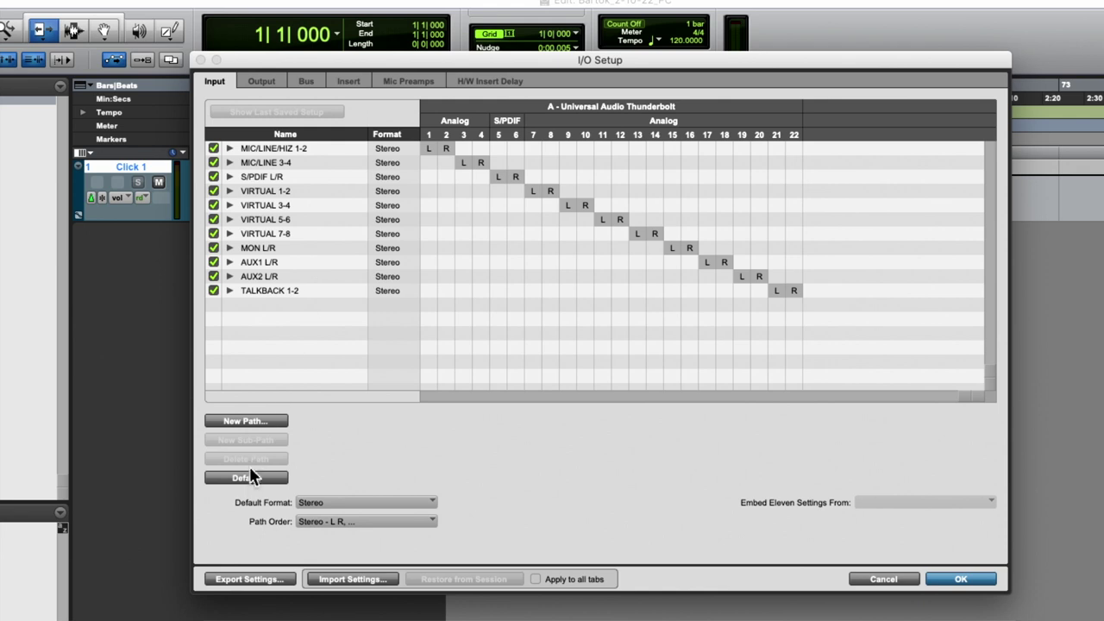
Step: Review the output and bus paths in I/O Setup, reset the busses to their defaults, and accept the setup
{"action": "left_click", "coordinate": [264, 81]}
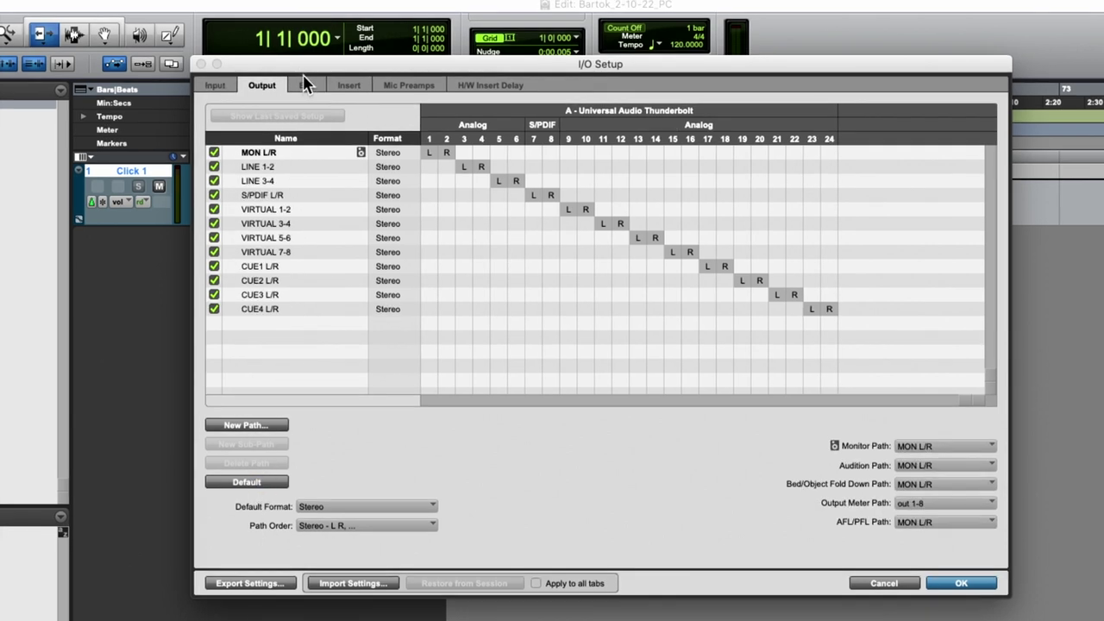
{"action": "left_click", "coordinate": [306, 83]}
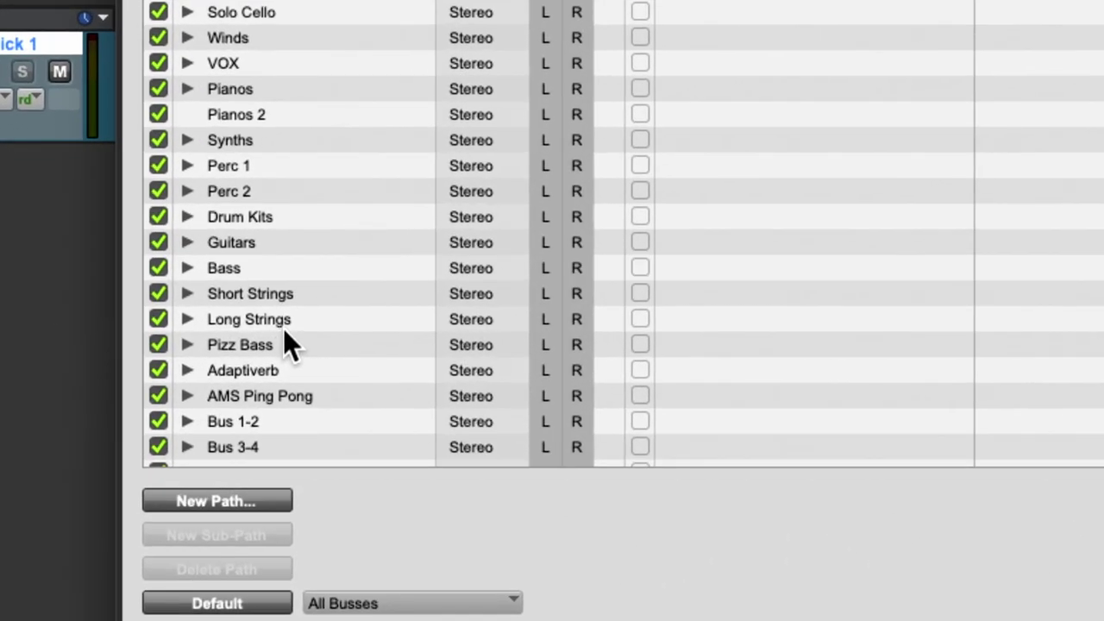
{"action": "left_click", "coordinate": [256, 595]}
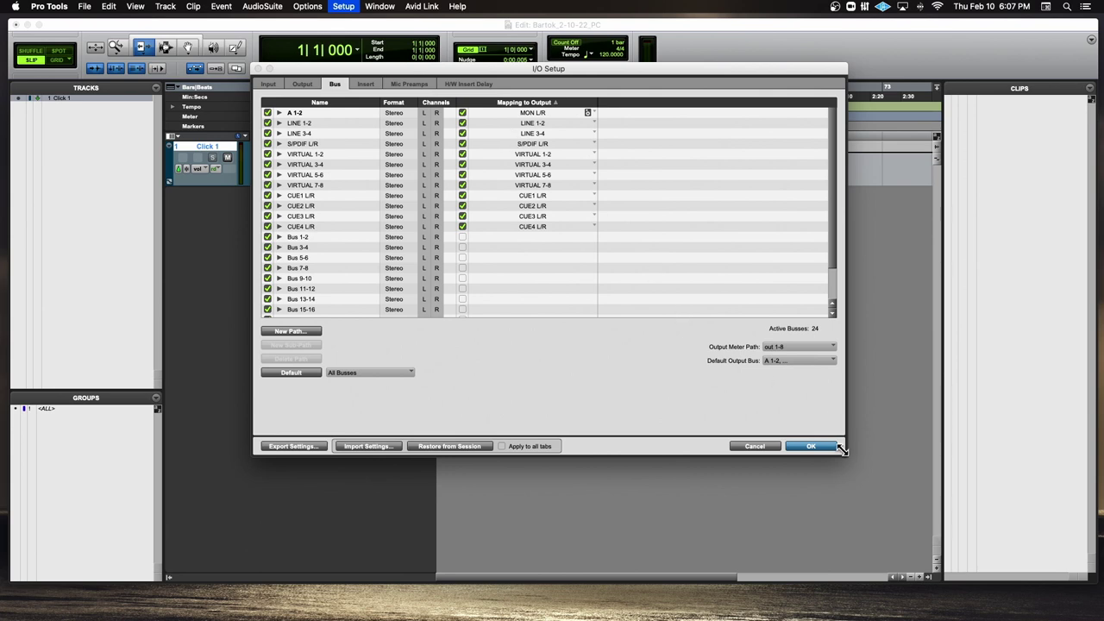
{"action": "left_click", "coordinate": [811, 446]}
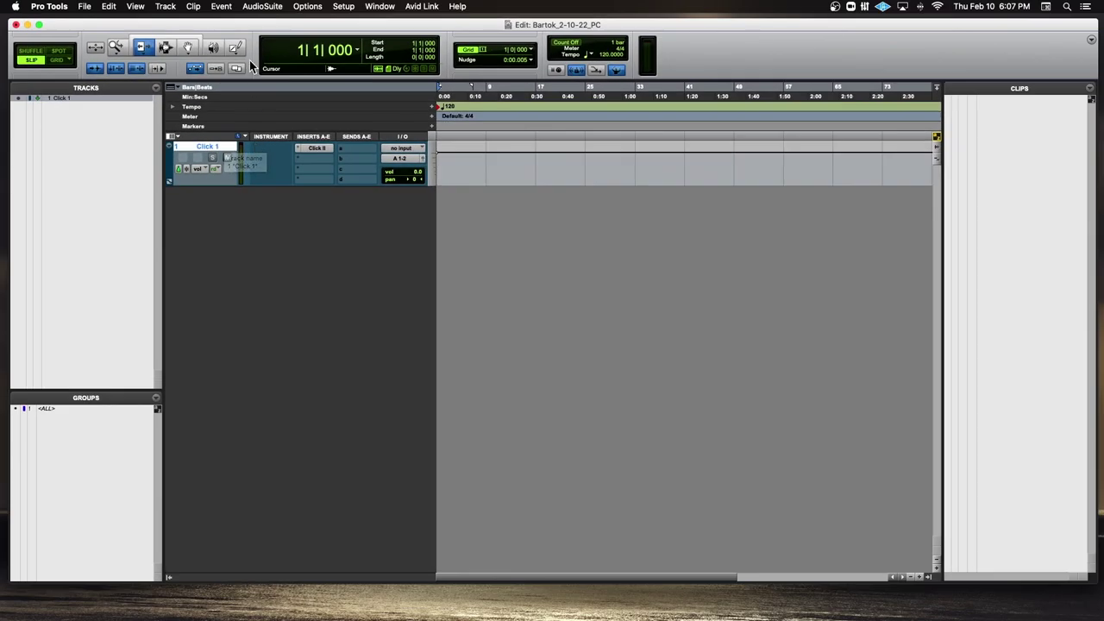
Step: Delete the existing Click 1 track and create a fresh click track in the session
{"action": "left_click", "coordinate": [168, 7]}
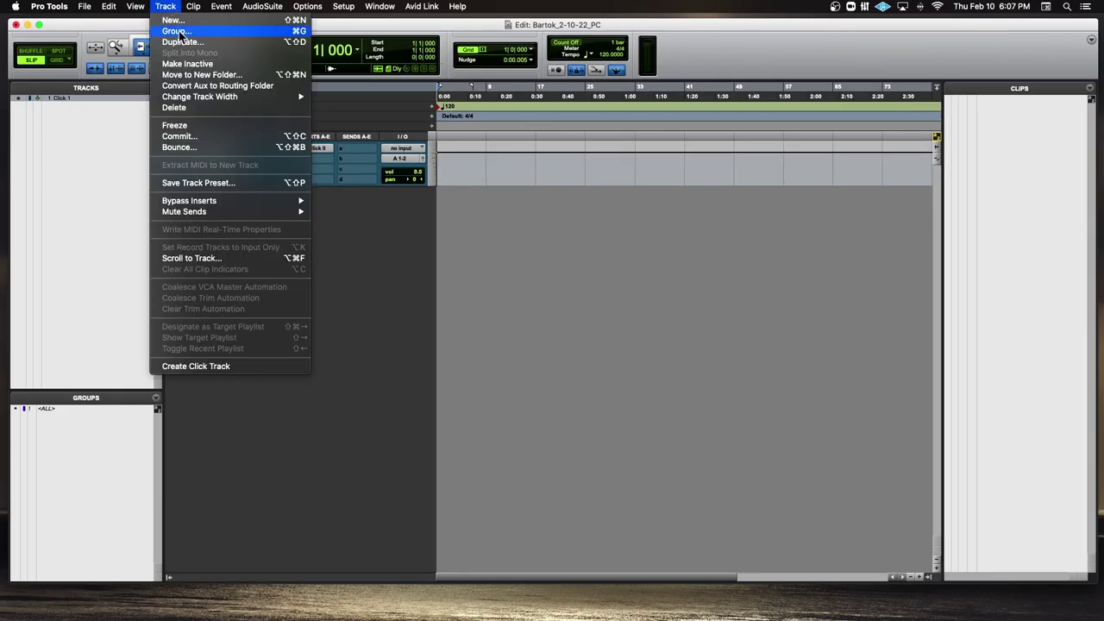
{"action": "left_click", "coordinate": [233, 369]}
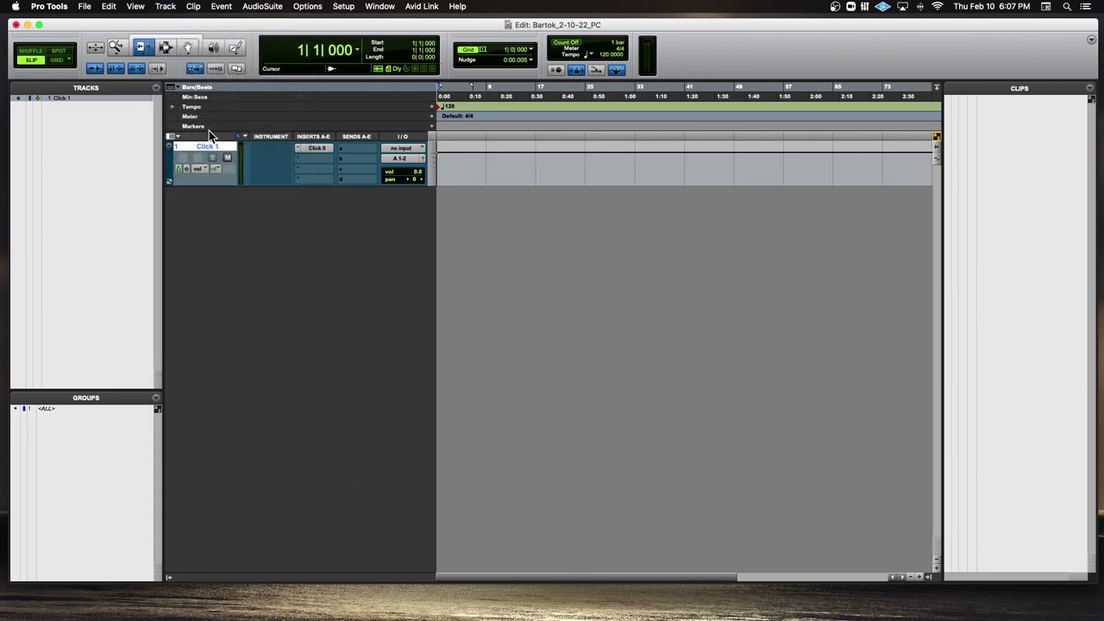
{"action": "right_click", "coordinate": [215, 148]}
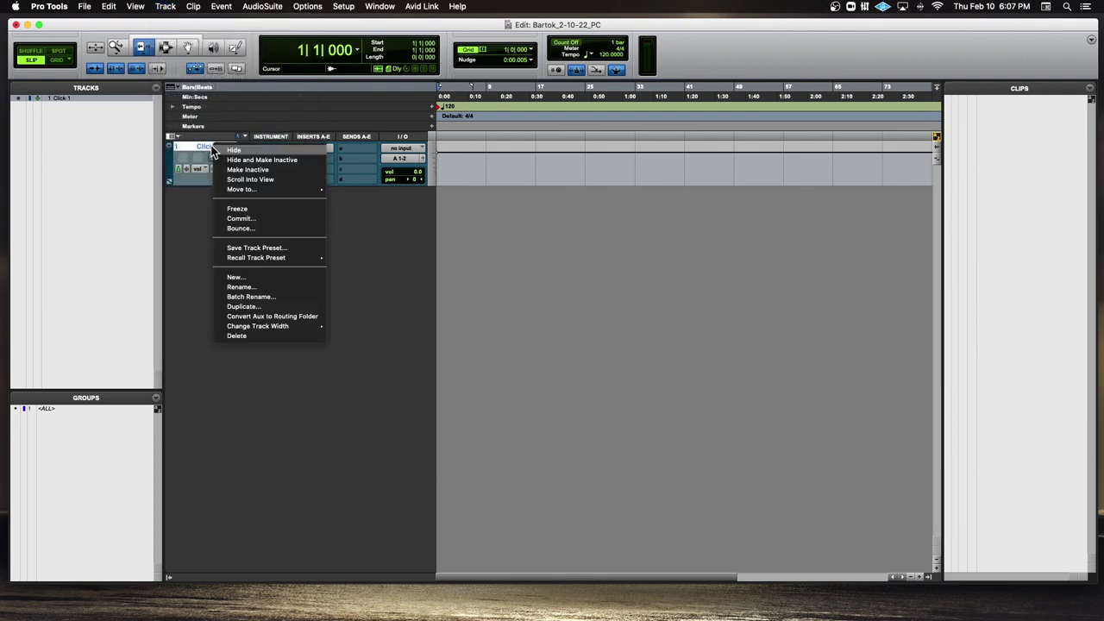
{"action": "left_click", "coordinate": [253, 336]}
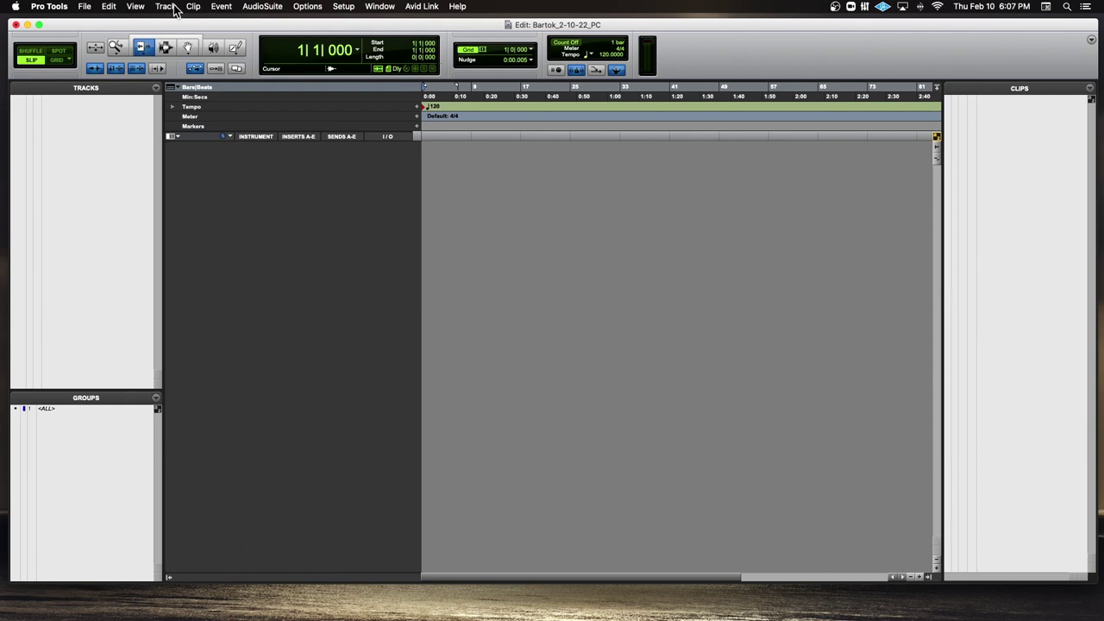
{"action": "left_click", "coordinate": [166, 7]}
{"action": "left_click", "coordinate": [200, 366]}
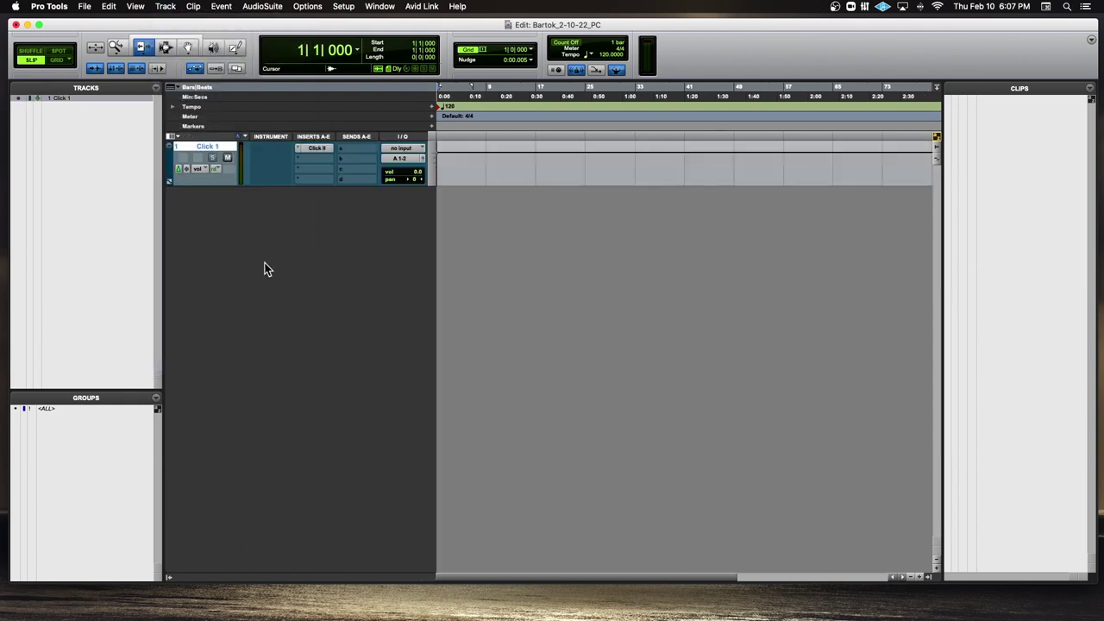
{"action": "left_click", "coordinate": [209, 151]}
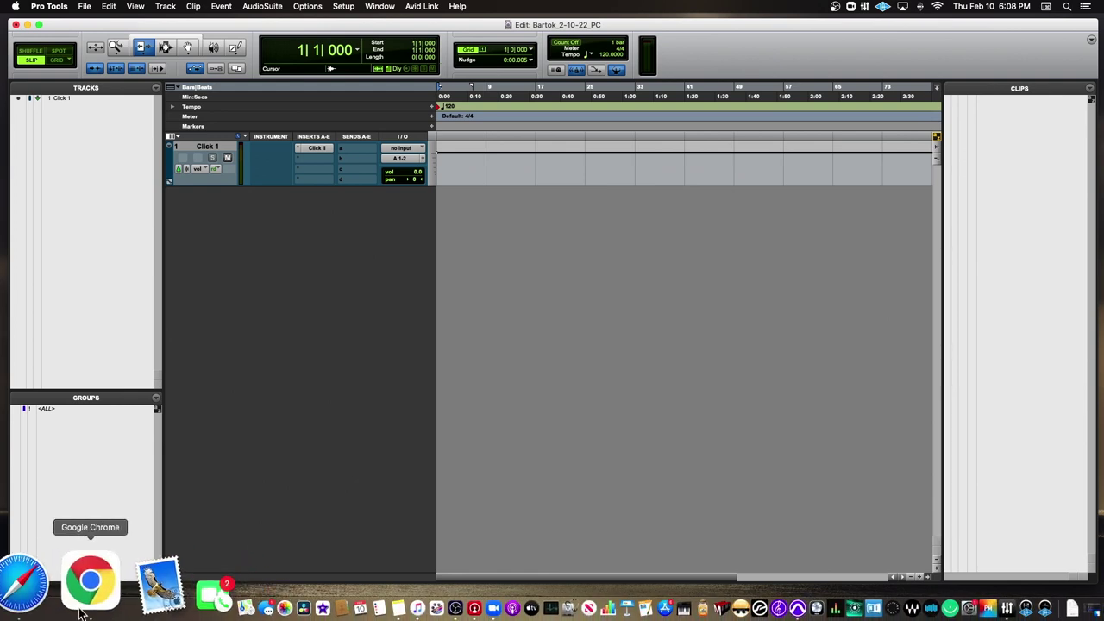
Step: Switch to Chrome, return to the Class 2 folder in OneDrive, and open the Homework Materials Class 2 folder
{"action": "left_click", "coordinate": [82, 604]}
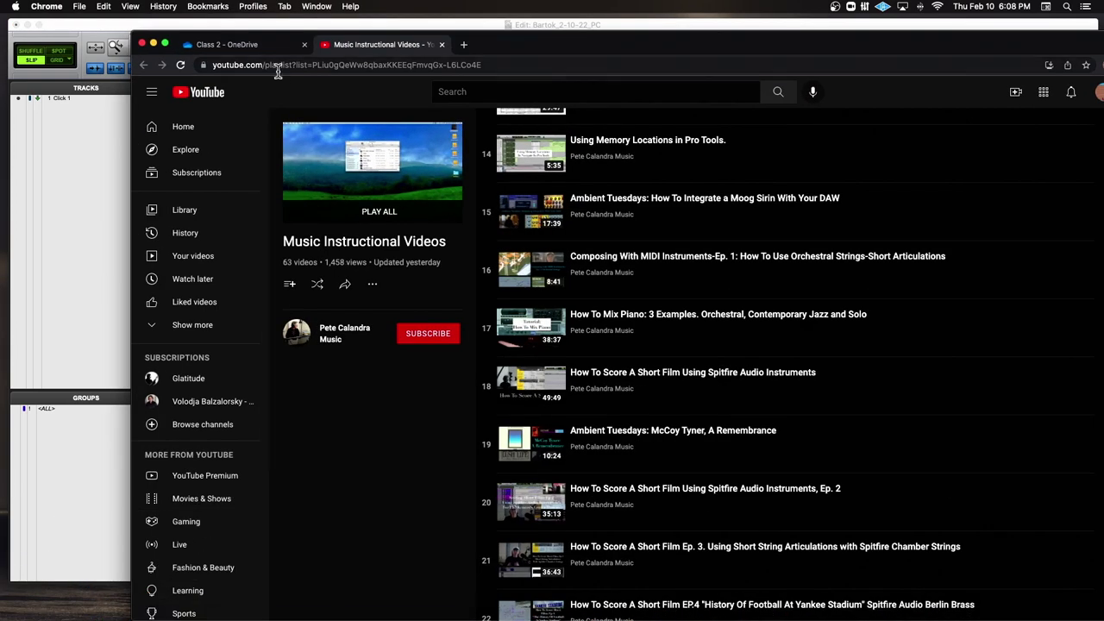
{"action": "left_click", "coordinate": [282, 45]}
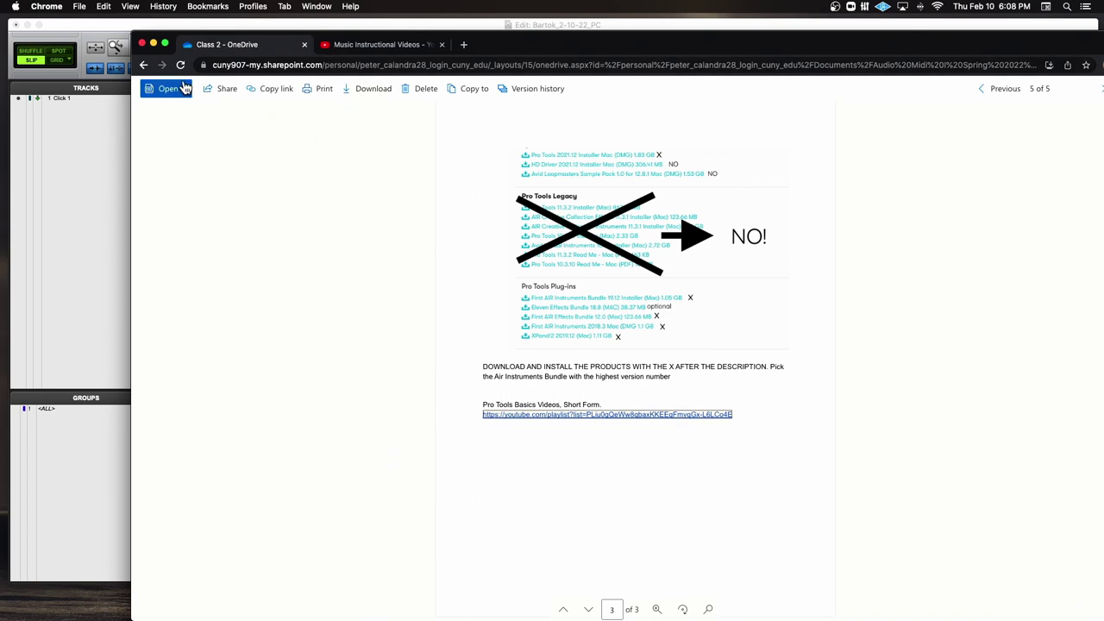
{"action": "left_click", "coordinate": [143, 67]}
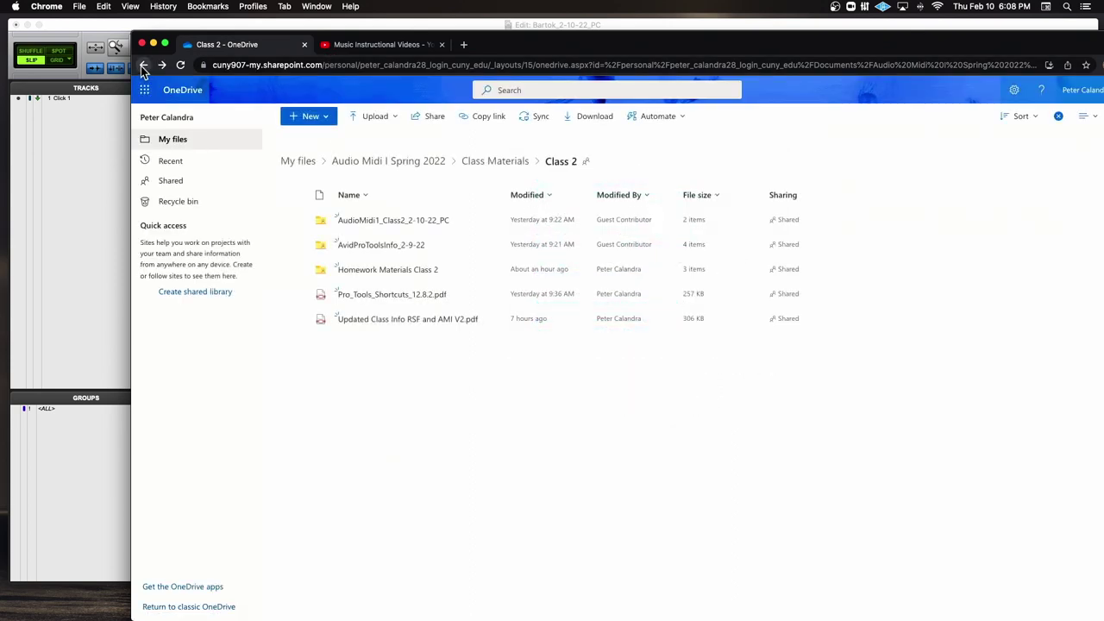
{"action": "left_click", "coordinate": [403, 271]}
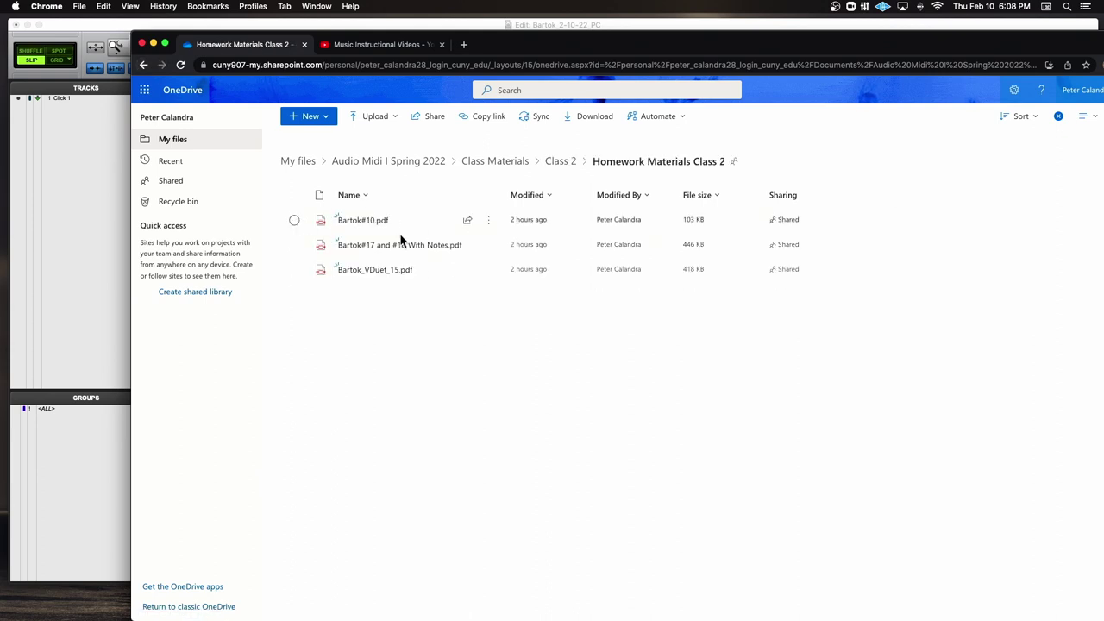
Step: Download Bartok#10.pdf, Bartok#17 and #18 With Notes.pdf, and Bartok_VDuet_15.pdf together, and minimize the browser window
{"action": "left_click", "coordinate": [293, 222]}
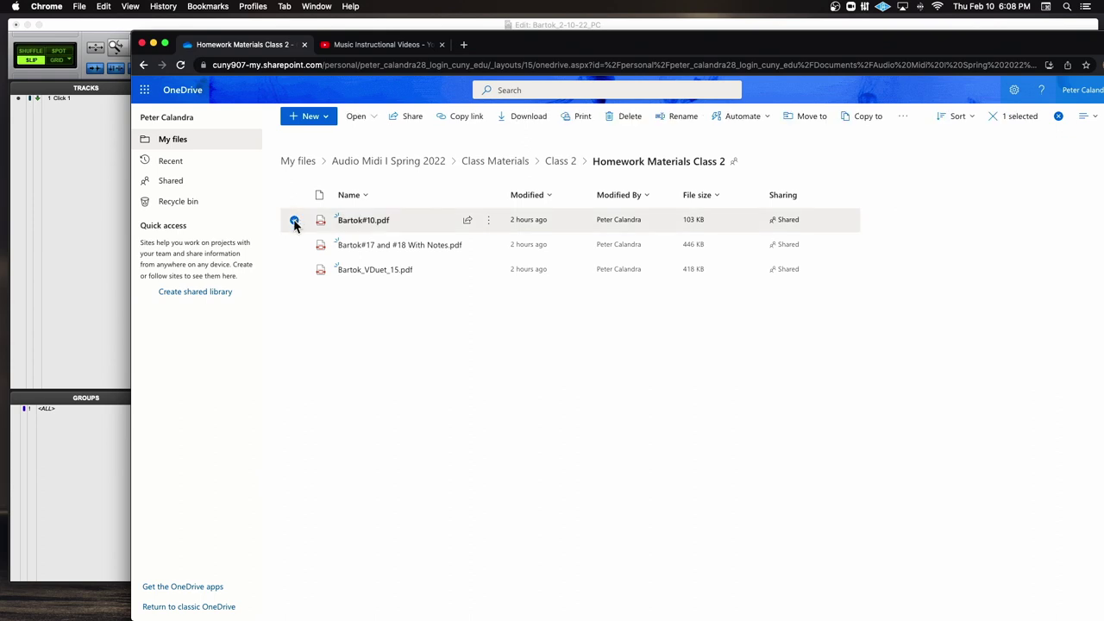
{"action": "left_click", "coordinate": [294, 245]}
{"action": "left_click", "coordinate": [294, 270]}
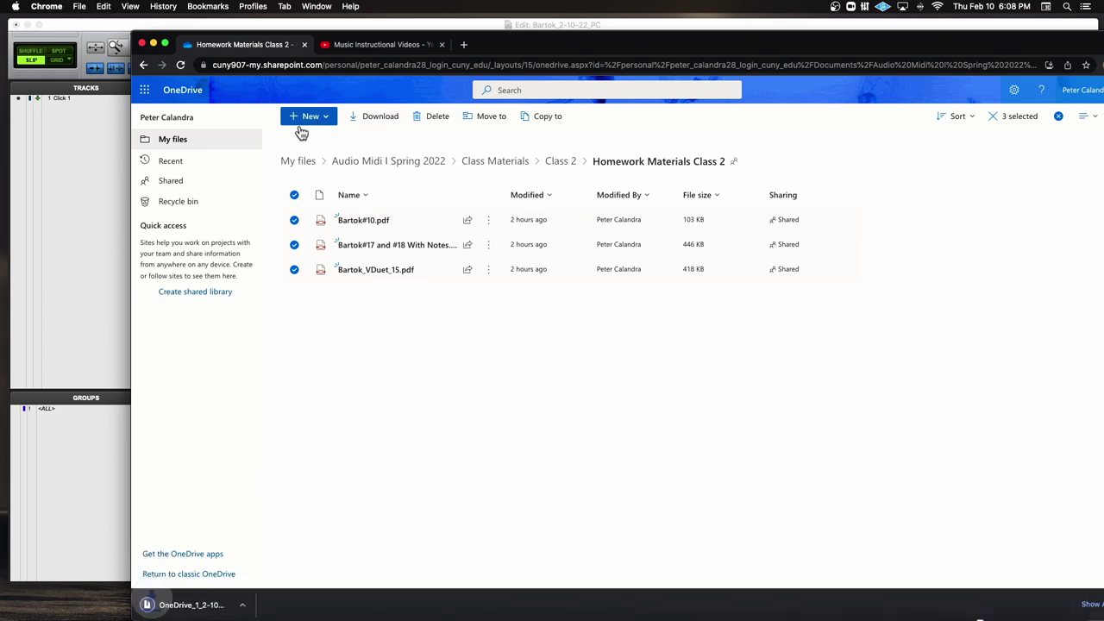
{"action": "left_click", "coordinate": [153, 43]}
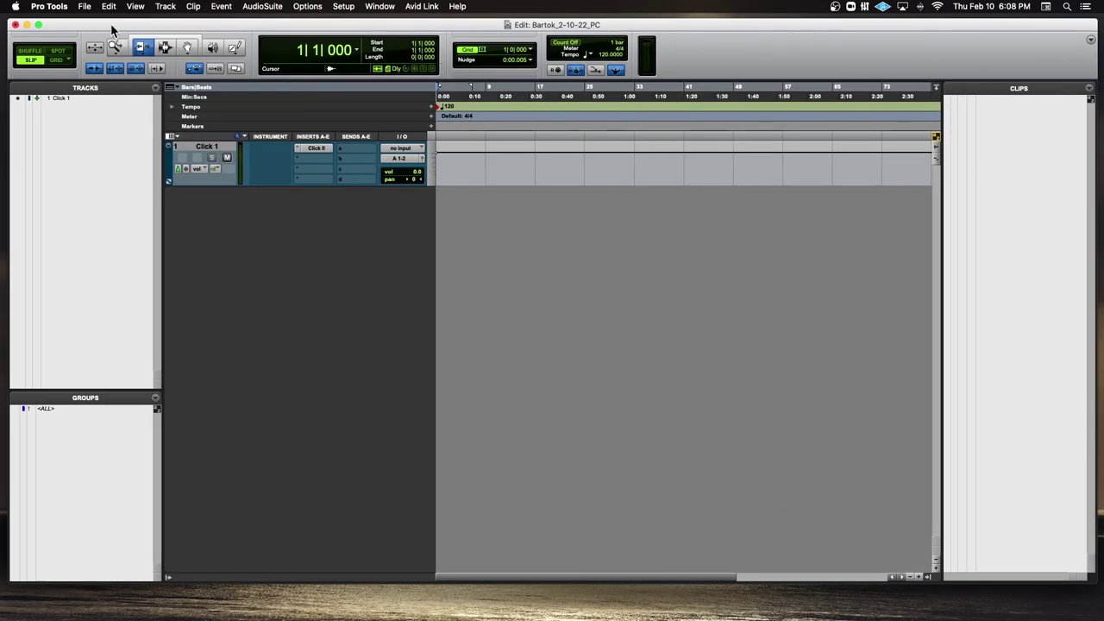
Step: Minimize the Pro Tools Edit window, close the Mix window, and bring the Desktop Finder window forward
{"action": "left_click", "coordinate": [27, 24]}
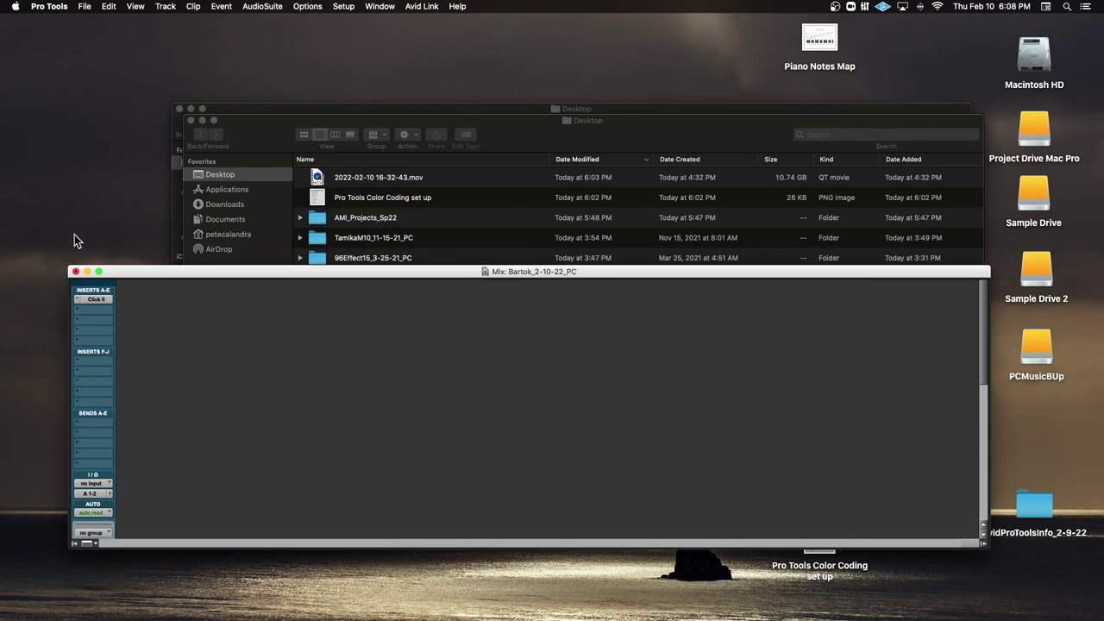
{"action": "left_click", "coordinate": [76, 271]}
{"action": "left_click_drag", "start_coordinate": [271, 138], "coordinate": [256, 116]}
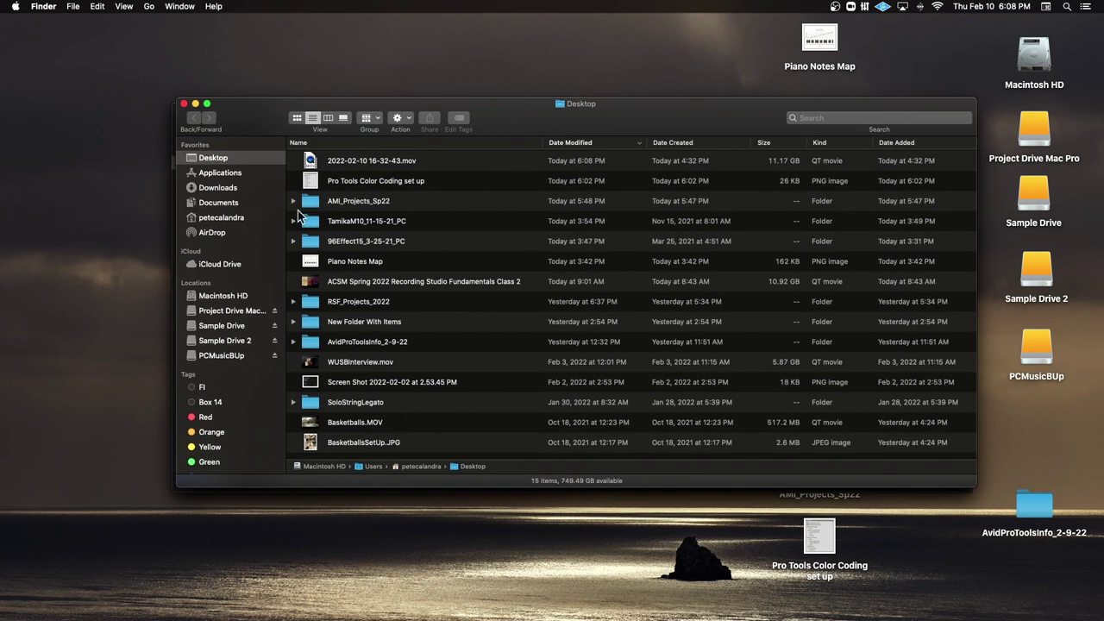
Step: Extract OneDrive_1_2-10-2022.zip in Downloads and open Bartok_VDuet_15.pdf from the extracted folder in an enlarged Preview window
{"action": "left_click", "coordinate": [226, 188]}
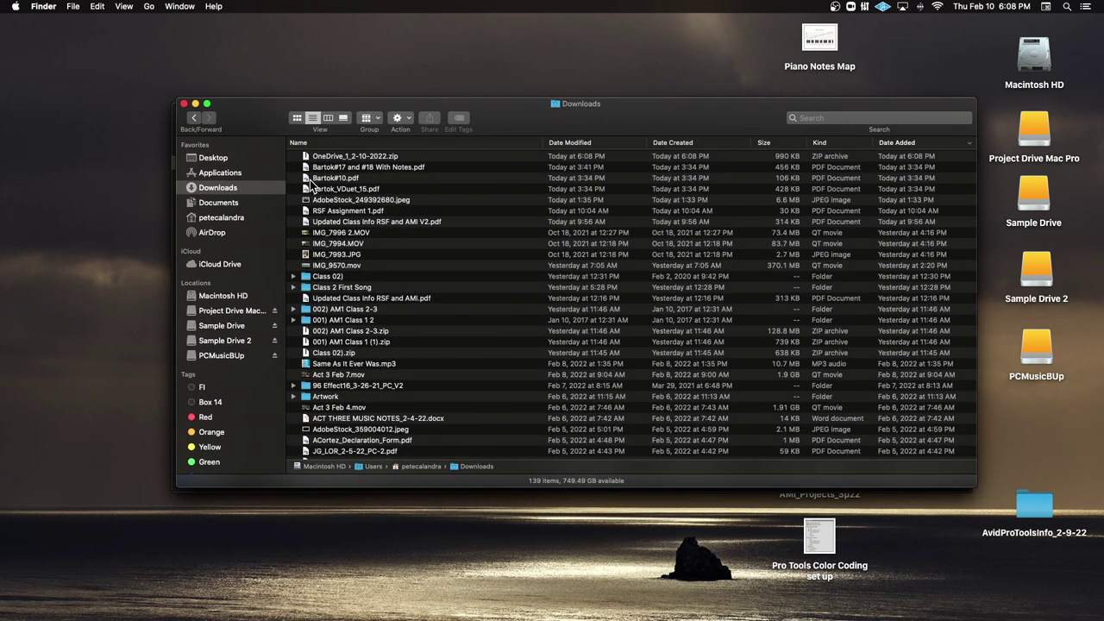
{"action": "double_click", "coordinate": [332, 158]}
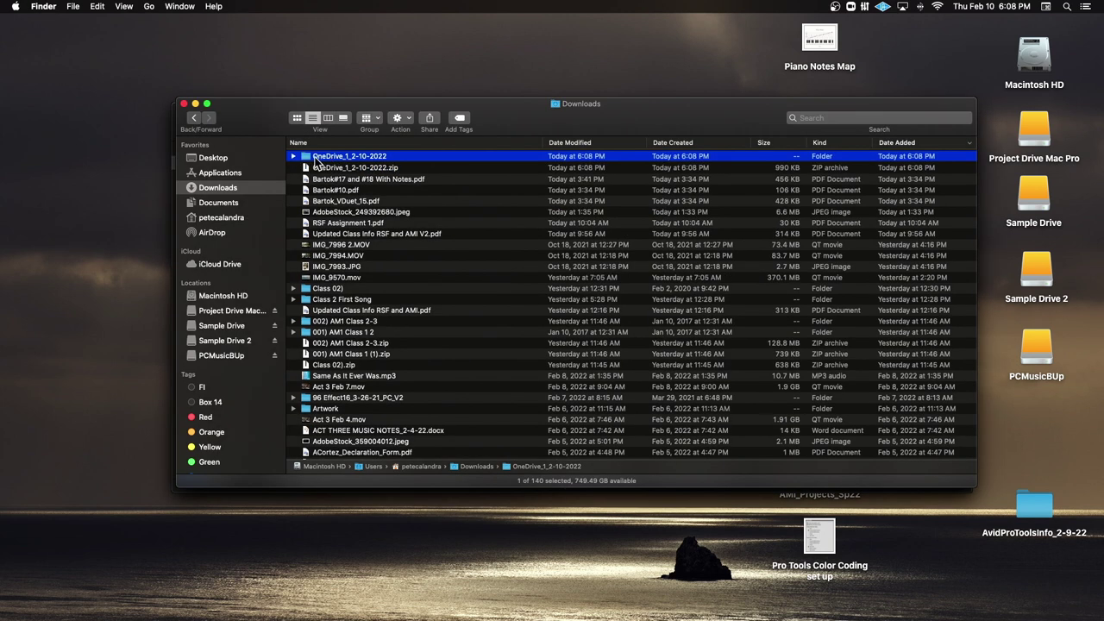
{"action": "double_click", "coordinate": [312, 159]}
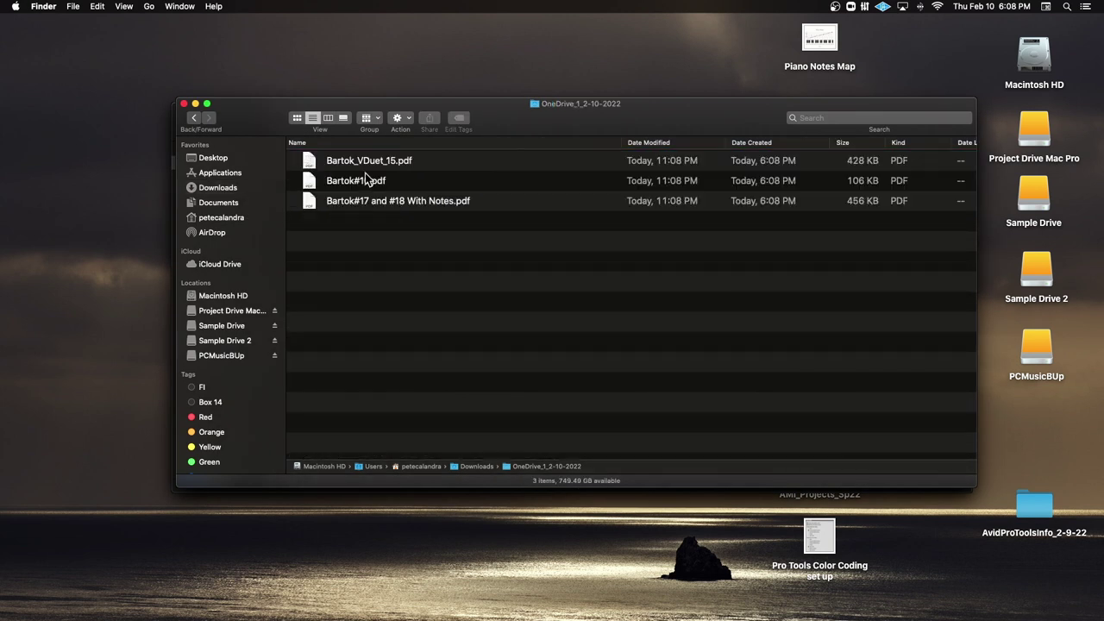
{"action": "double_click", "coordinate": [315, 164]}
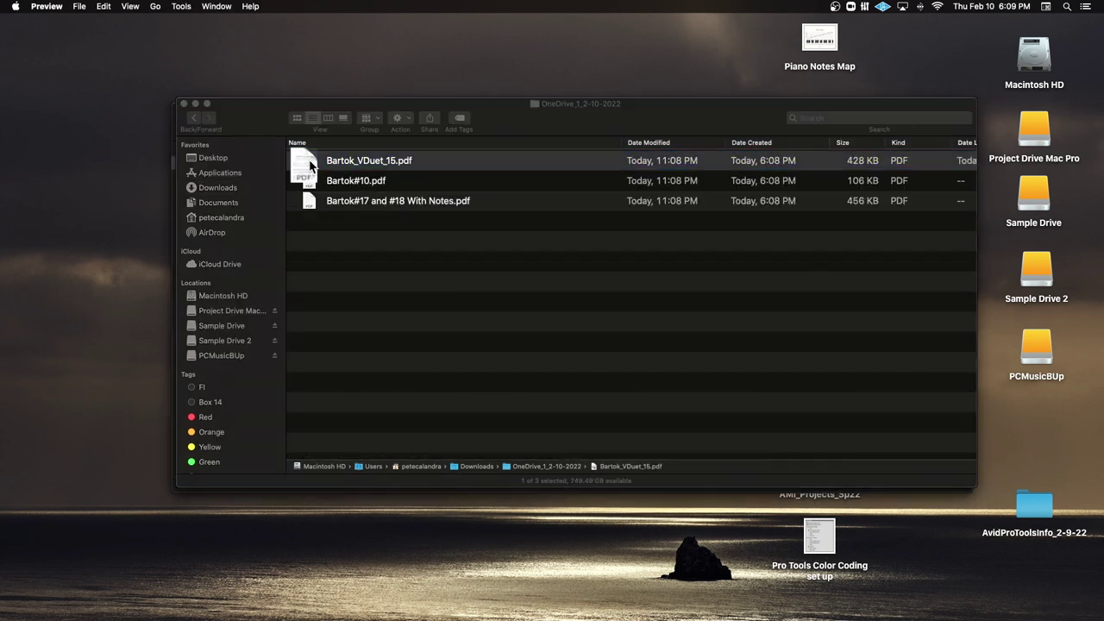
{"action": "left_click_drag", "start_coordinate": [362, 507], "coordinate": [867, 589]}
Step: Examine the Bartok duet no. 15 score from start to end, including its tempo marking, time signature changes, and two violin parts
{"action": "scroll", "coordinate": [626, 458], "scroll_direction": "up", "scroll_amount": 5}
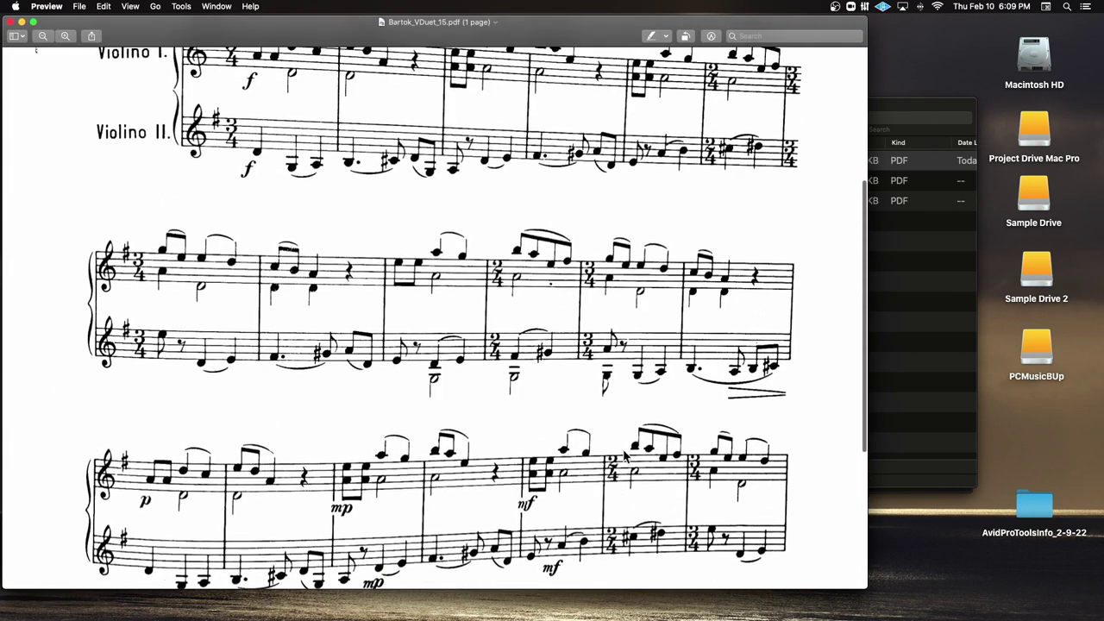
{"action": "scroll", "coordinate": [625, 457], "scroll_direction": "up", "scroll_amount": 3}
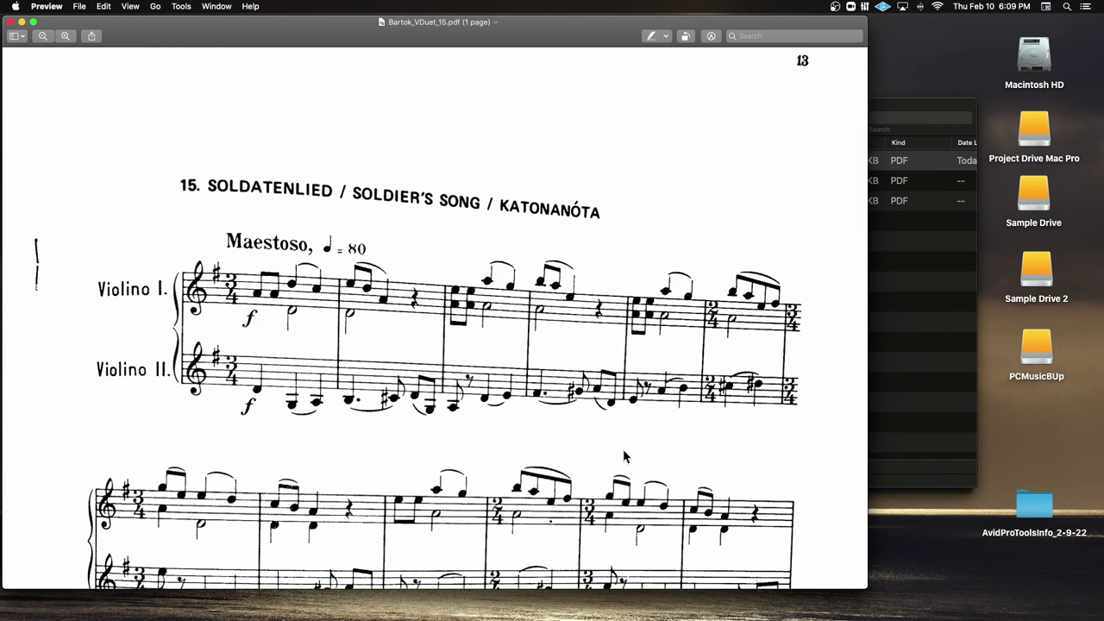
{"action": "scroll", "coordinate": [625, 457], "scroll_direction": "down", "scroll_amount": 15}
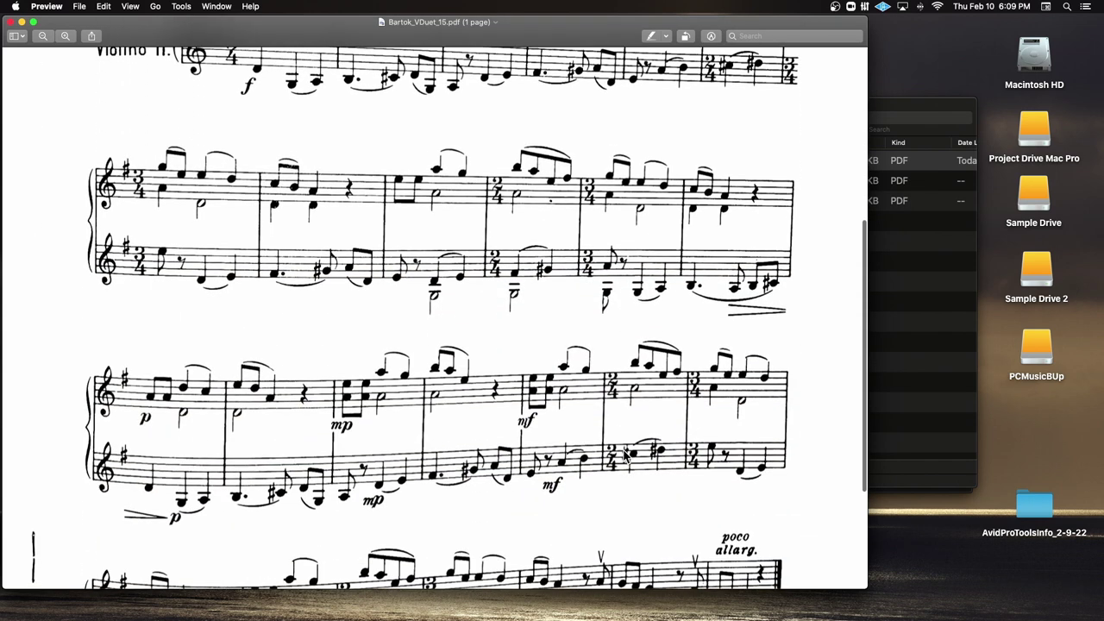
{"action": "scroll", "coordinate": [626, 457], "scroll_direction": "down", "scroll_amount": 2}
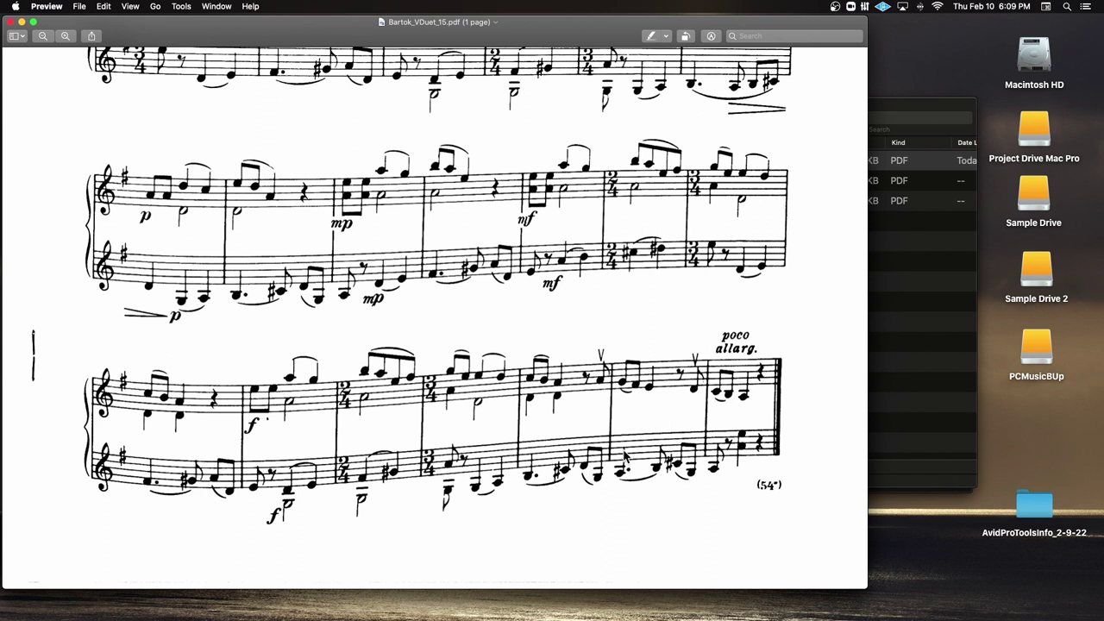
{"action": "scroll", "coordinate": [625, 458], "scroll_direction": "up", "scroll_amount": 15}
{"action": "scroll", "coordinate": [626, 457], "scroll_direction": "up", "scroll_amount": 3}
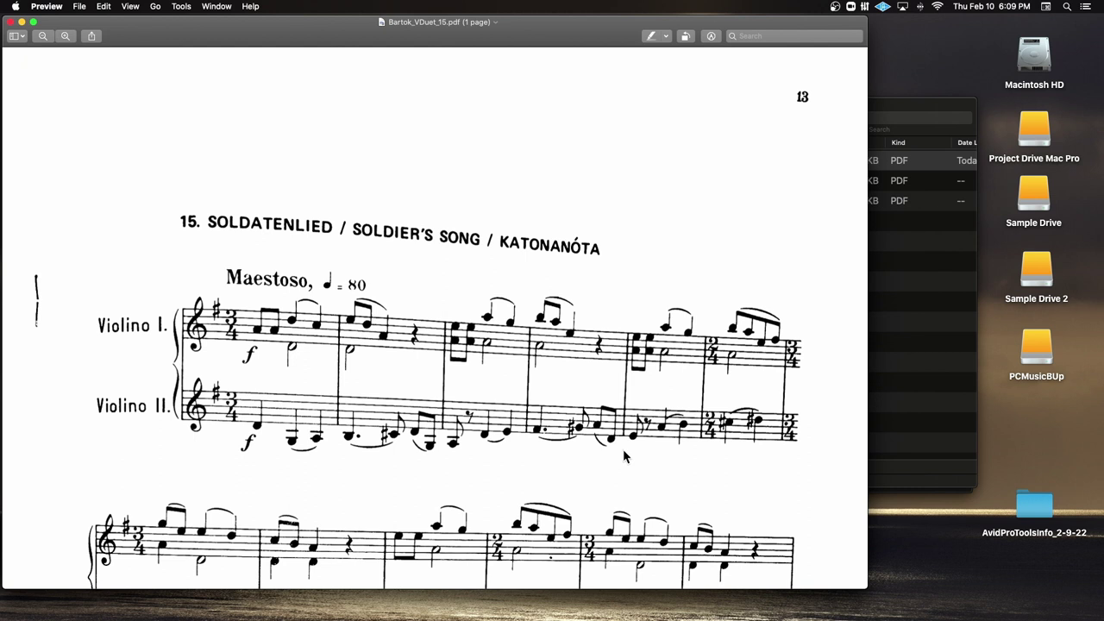
{"action": "scroll", "coordinate": [626, 457], "scroll_direction": "down", "scroll_amount": 3}
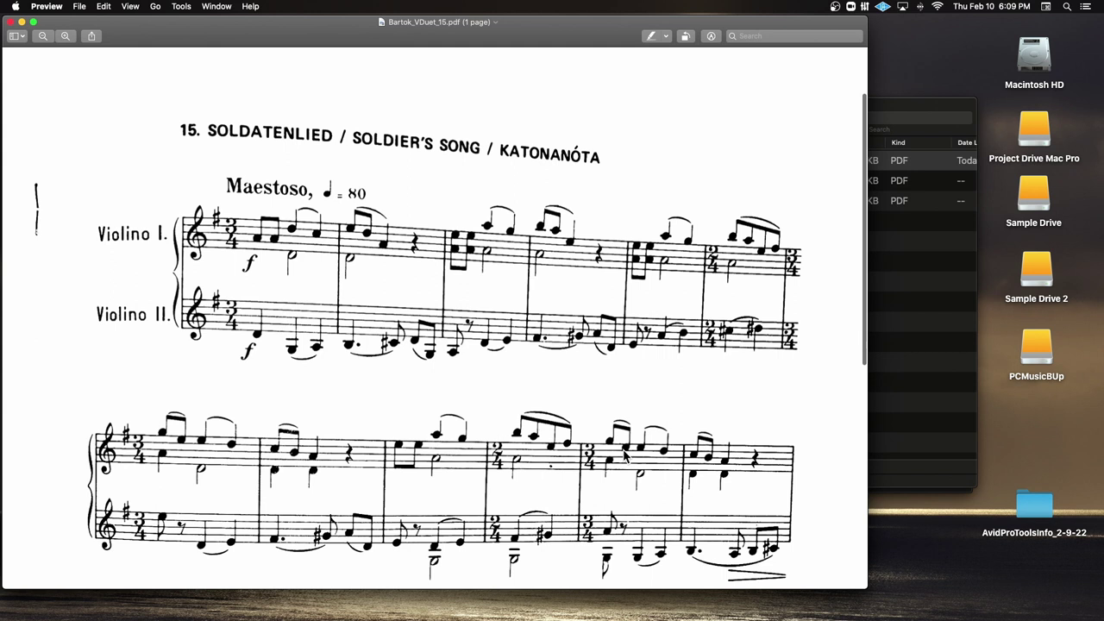
{"action": "scroll", "coordinate": [626, 456], "scroll_direction": "up", "scroll_amount": 3}
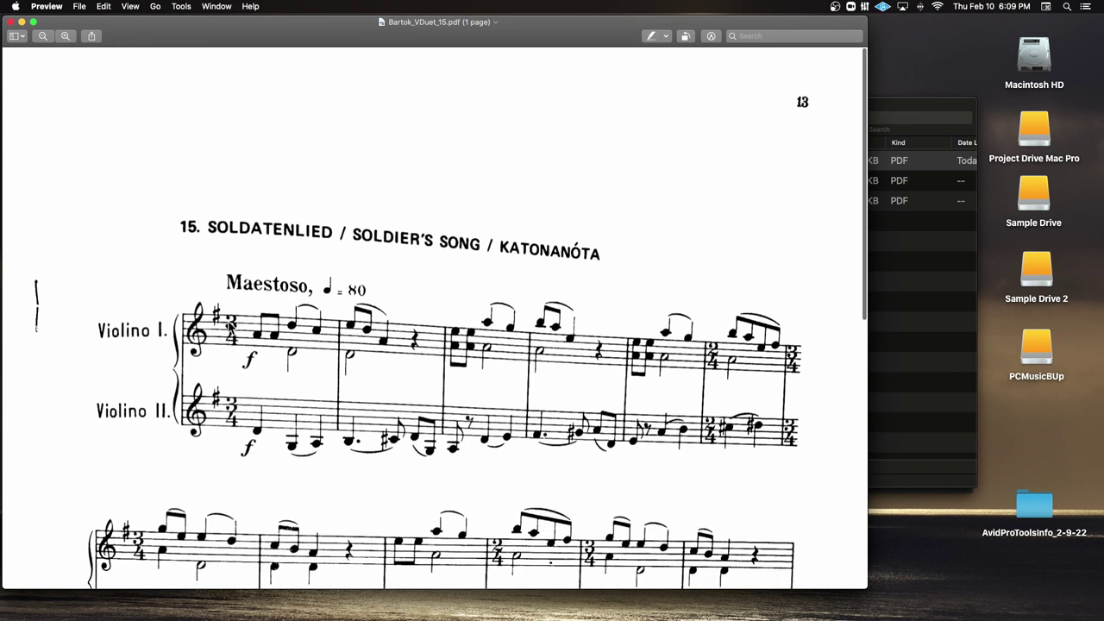
{"action": "scroll", "coordinate": [273, 347], "scroll_direction": "down", "scroll_amount": 3}
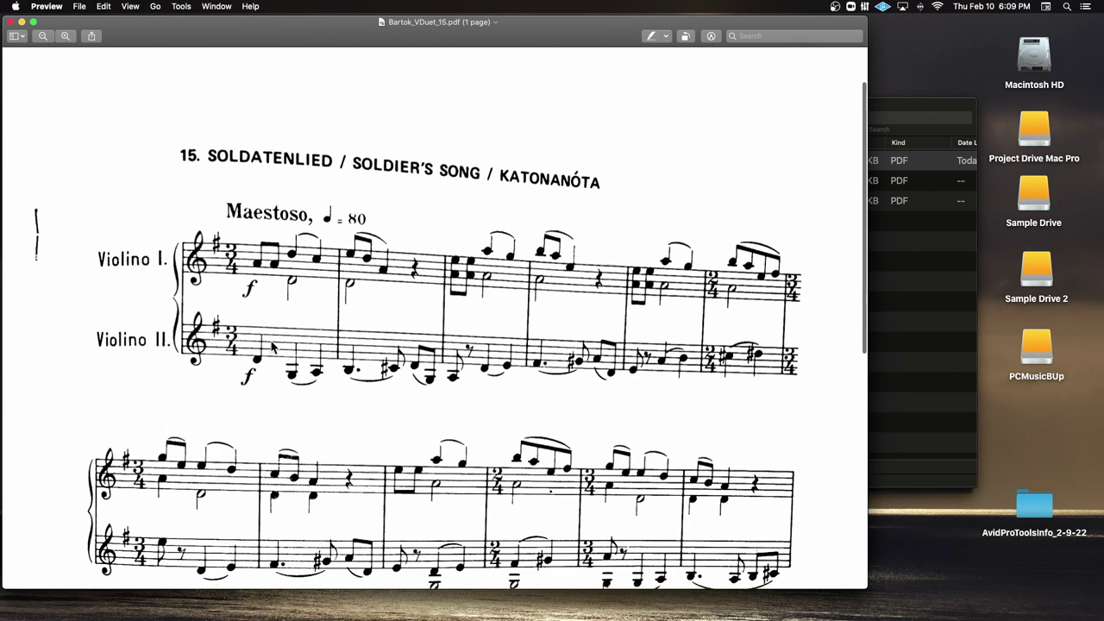
{"action": "scroll", "coordinate": [272, 346], "scroll_direction": "down", "scroll_amount": 3}
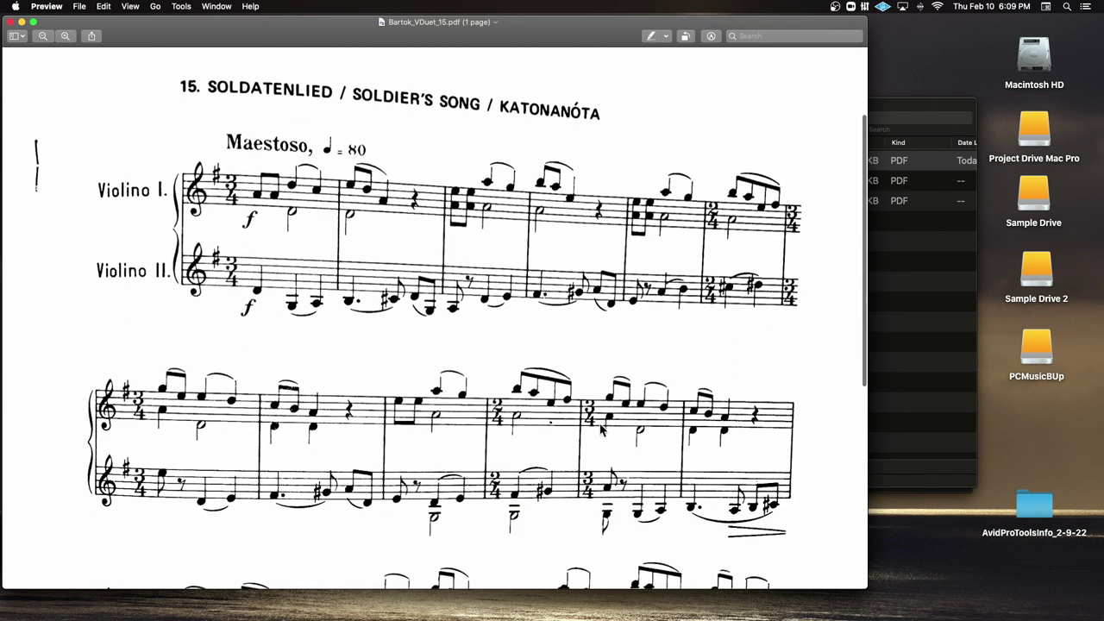
{"action": "scroll", "coordinate": [601, 430], "scroll_direction": "down", "scroll_amount": 5}
{"action": "scroll", "coordinate": [602, 430], "scroll_direction": "down", "scroll_amount": 8}
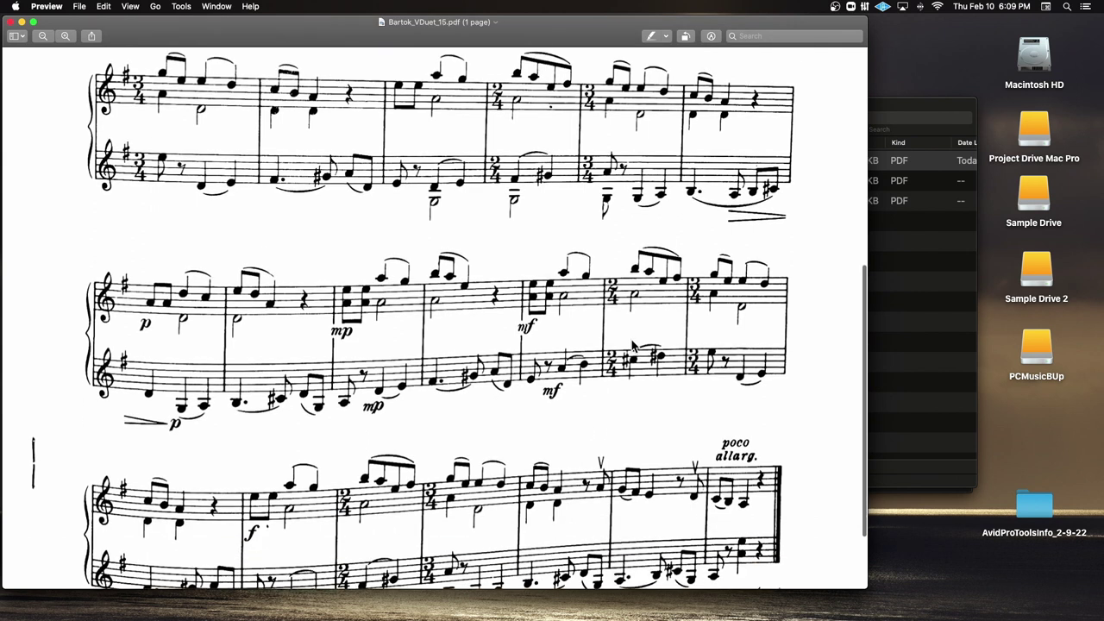
Step: Return to the start of Bartok_VDuet_15.pdf and close it, and briefly view Bartok#10.pdf
{"action": "scroll", "coordinate": [635, 346], "scroll_direction": "up", "scroll_amount": 17}
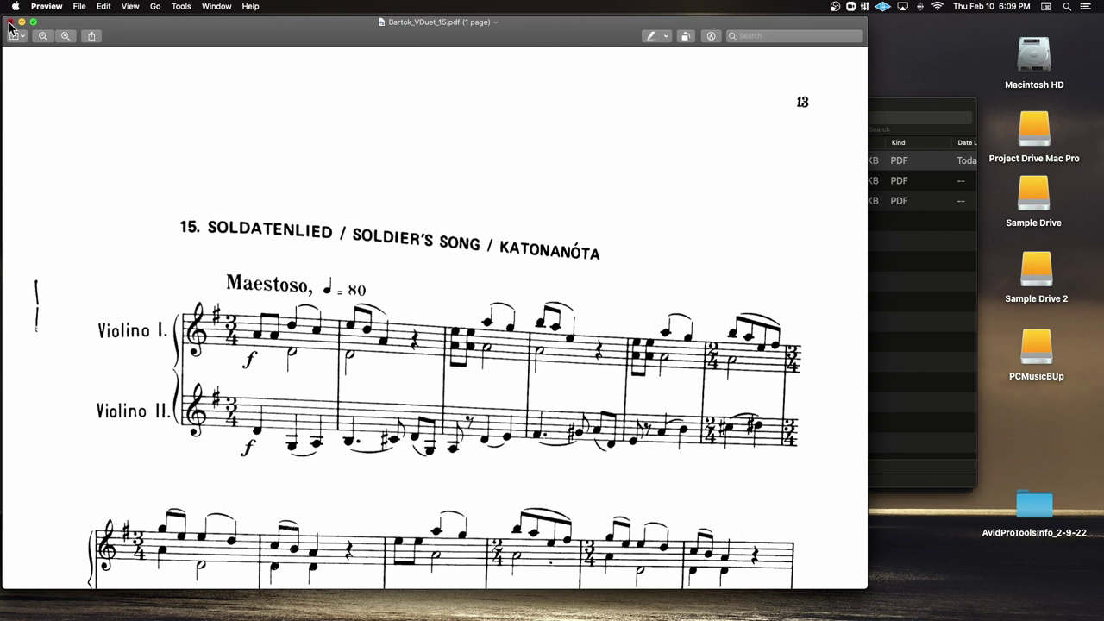
{"action": "left_click", "coordinate": [10, 23]}
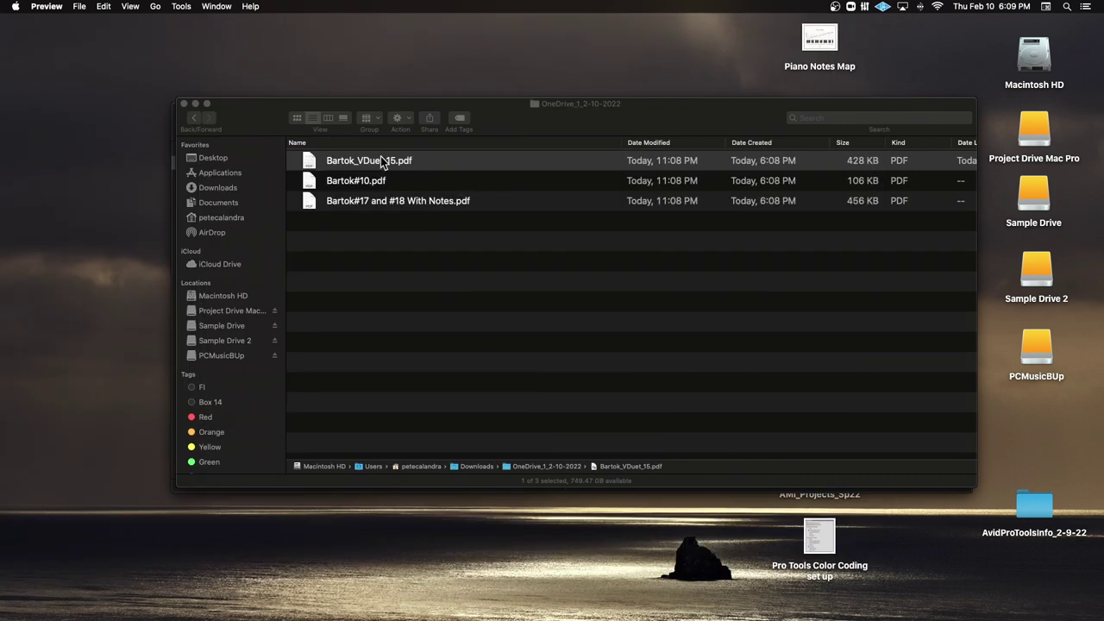
{"action": "left_click", "coordinate": [310, 189]}
{"action": "double_click", "coordinate": [310, 189]}
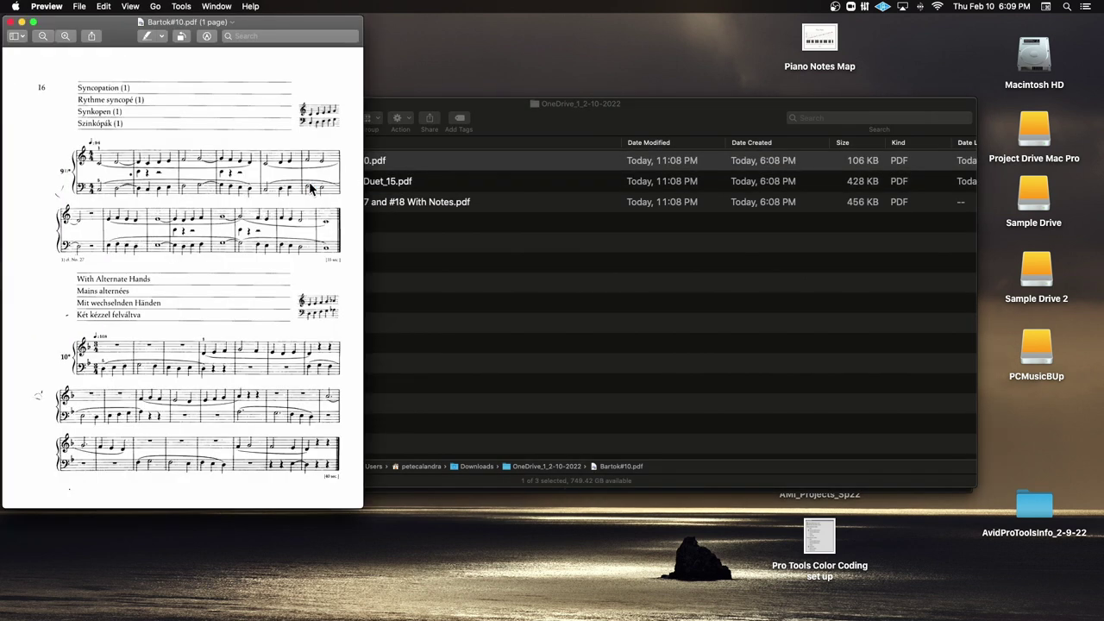
{"action": "left_click", "coordinate": [10, 21]}
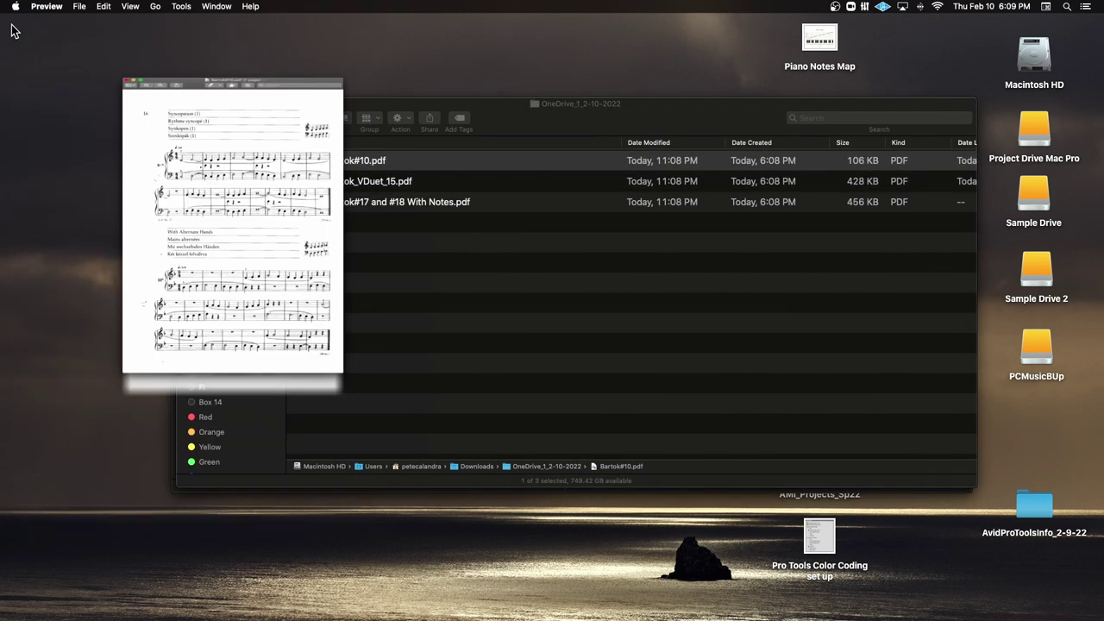
Step: Open Bartok#17 and #18 With Notes.pdf and move its window toward the middle of the desktop
{"action": "left_click", "coordinate": [308, 204]}
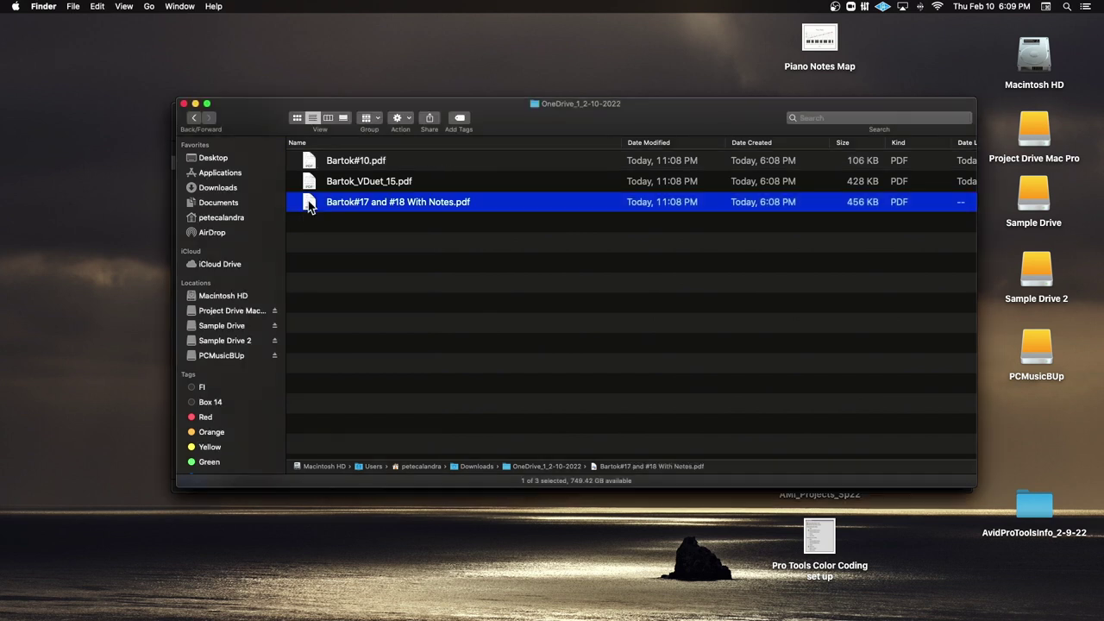
{"action": "double_click", "coordinate": [309, 205]}
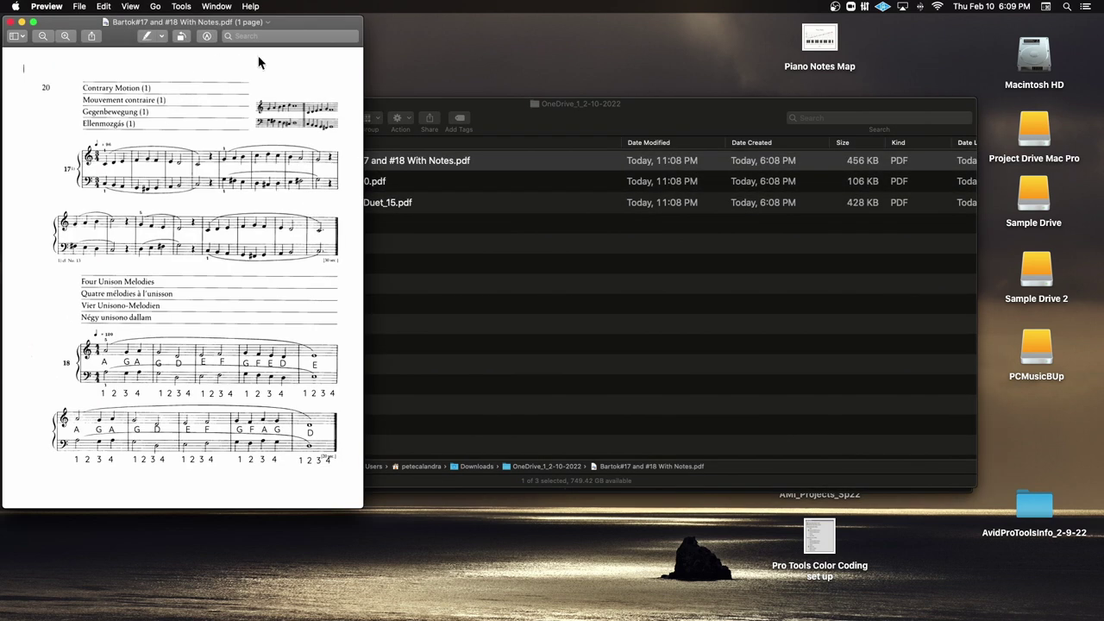
{"action": "left_click_drag", "start_coordinate": [295, 25], "coordinate": [536, 31]}
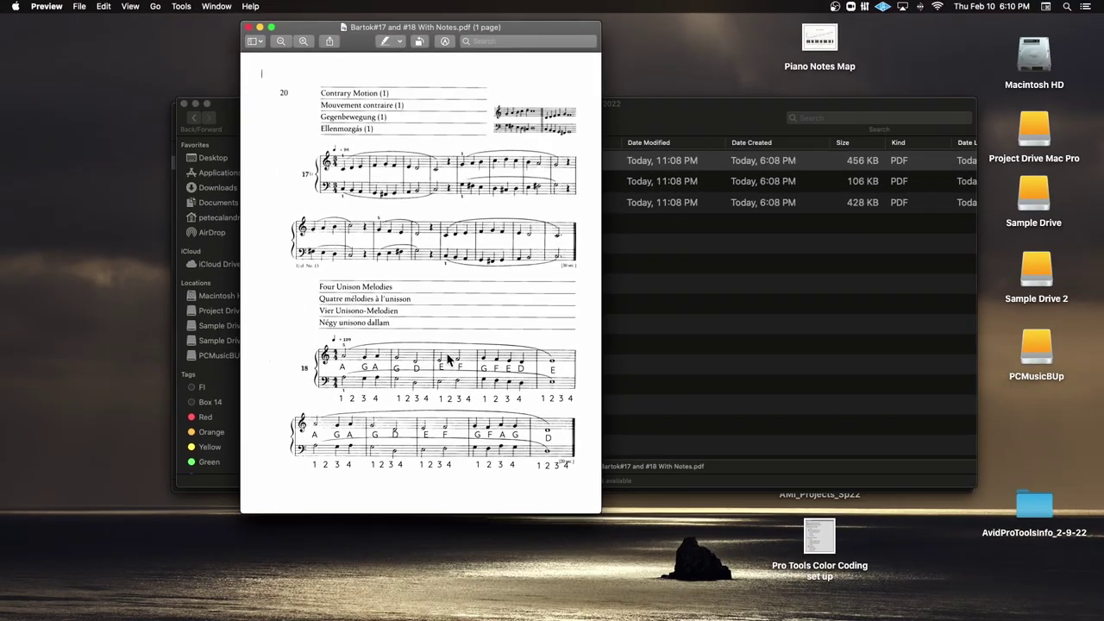
Step: Open the Piano Notes Map image from the desktop and place it beside the Bartok score
{"action": "double_click", "coordinate": [819, 39]}
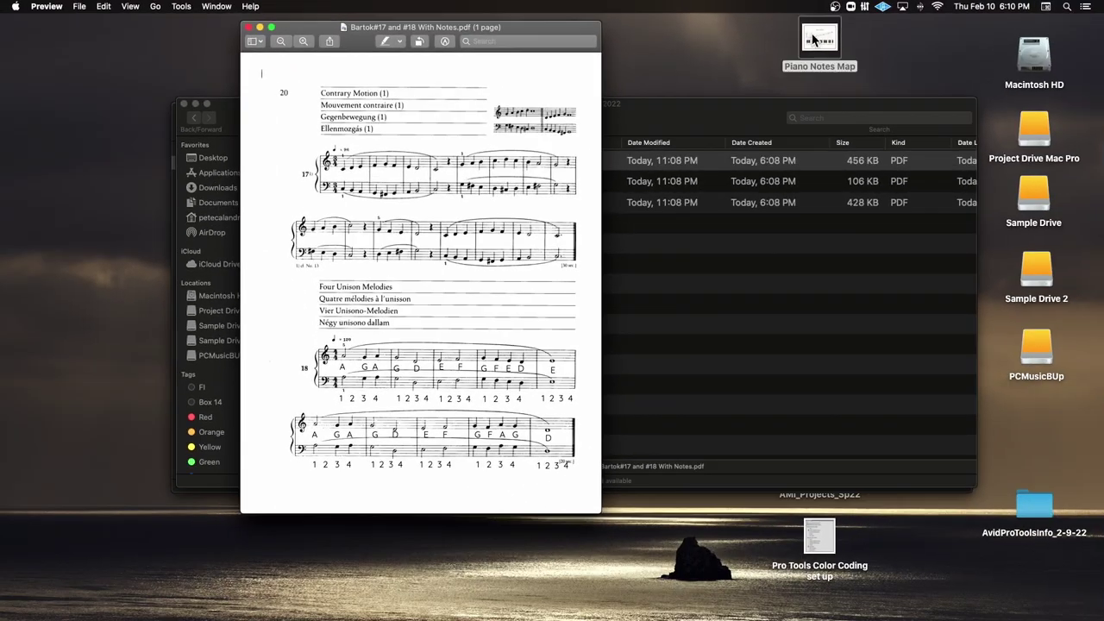
{"action": "left_click_drag", "start_coordinate": [328, 285], "coordinate": [680, 447]}
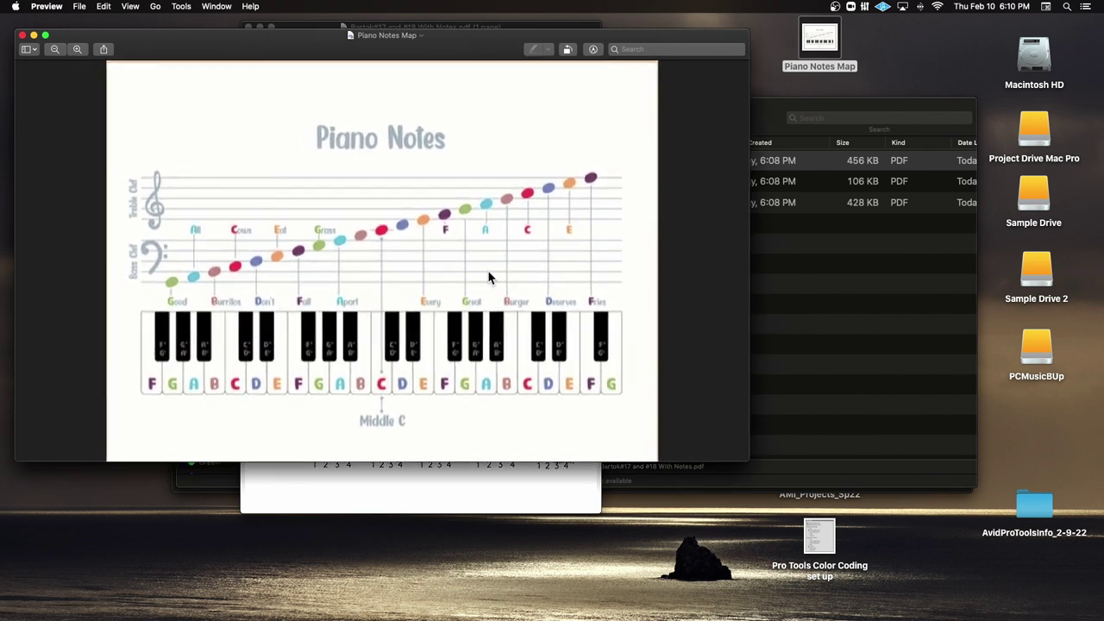
{"action": "left_click_drag", "start_coordinate": [223, 53], "coordinate": [361, 65]}
{"action": "left_click_drag", "start_coordinate": [598, 54], "coordinate": [701, 62]}
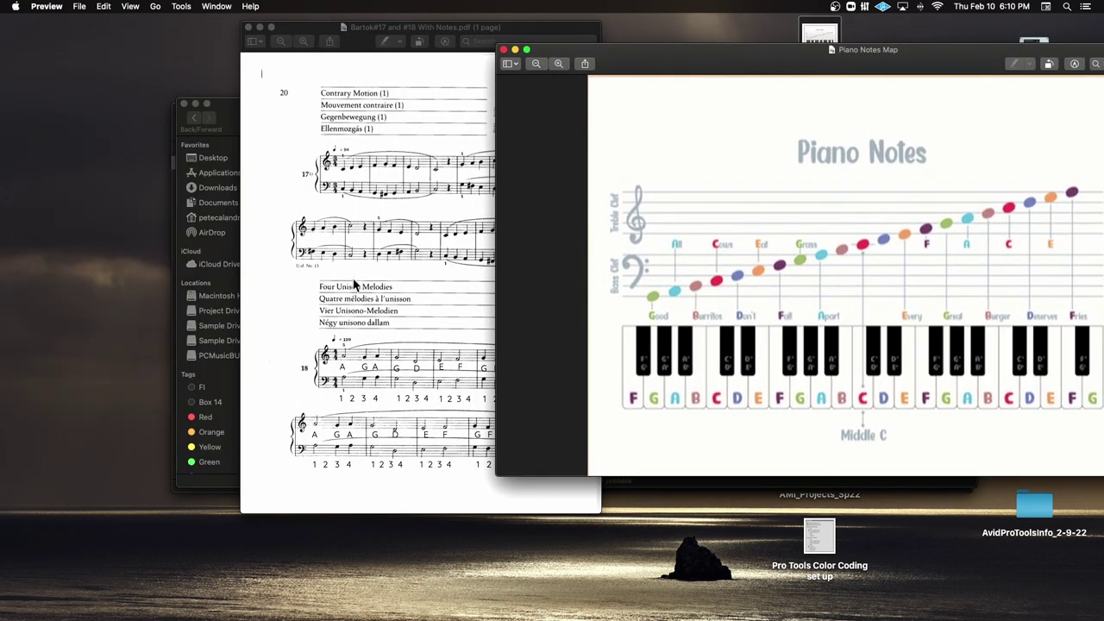
Step: Zoom in on the Bartok#17 and #18 score and enlarge its window to show the annotated first line of piece 18
{"action": "left_click_drag", "start_coordinate": [411, 24], "coordinate": [351, 19]}
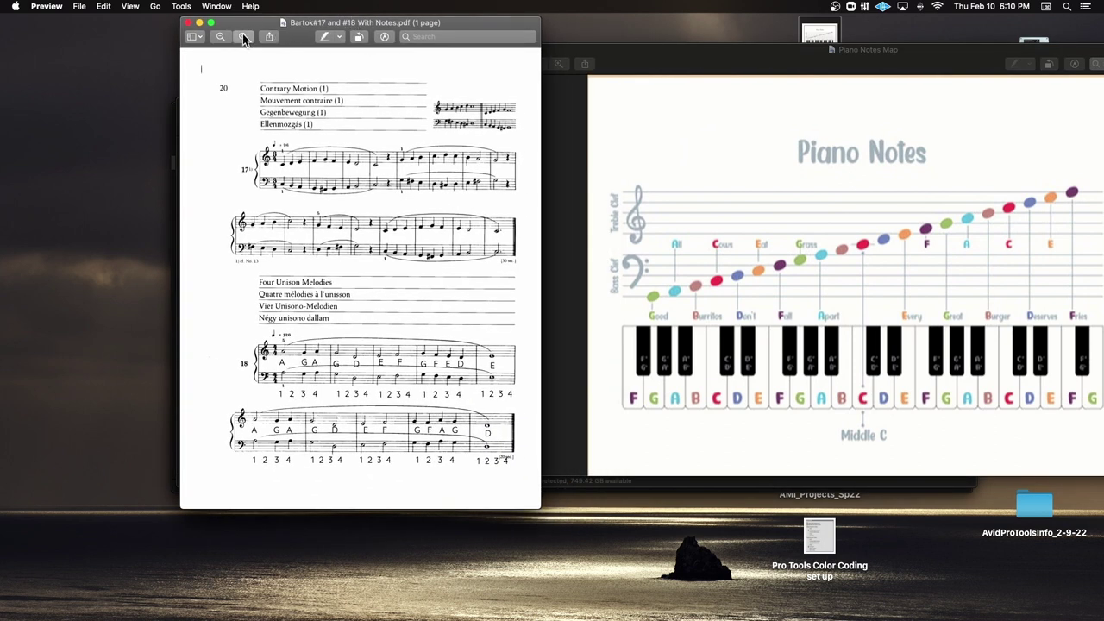
{"action": "left_click", "coordinate": [244, 37]}
{"action": "left_click", "coordinate": [245, 38]}
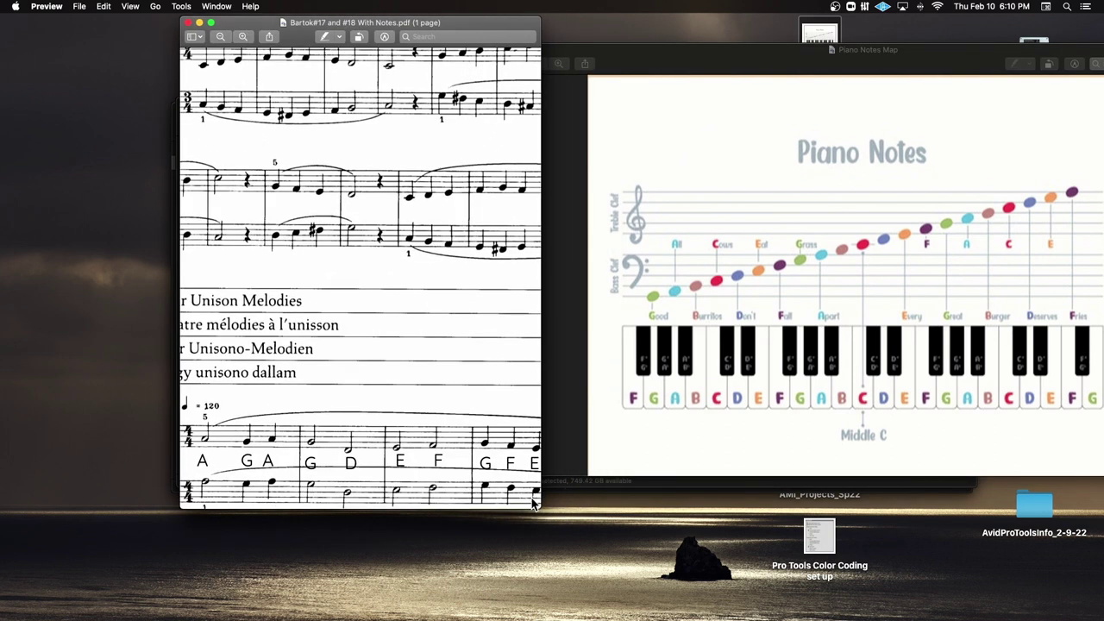
{"action": "left_click_drag", "start_coordinate": [541, 508], "coordinate": [716, 545]}
{"action": "scroll", "coordinate": [522, 495], "scroll_direction": "down", "scroll_amount": 2}
{"action": "scroll", "coordinate": [523, 495], "scroll_direction": "left", "scroll_amount": 2}
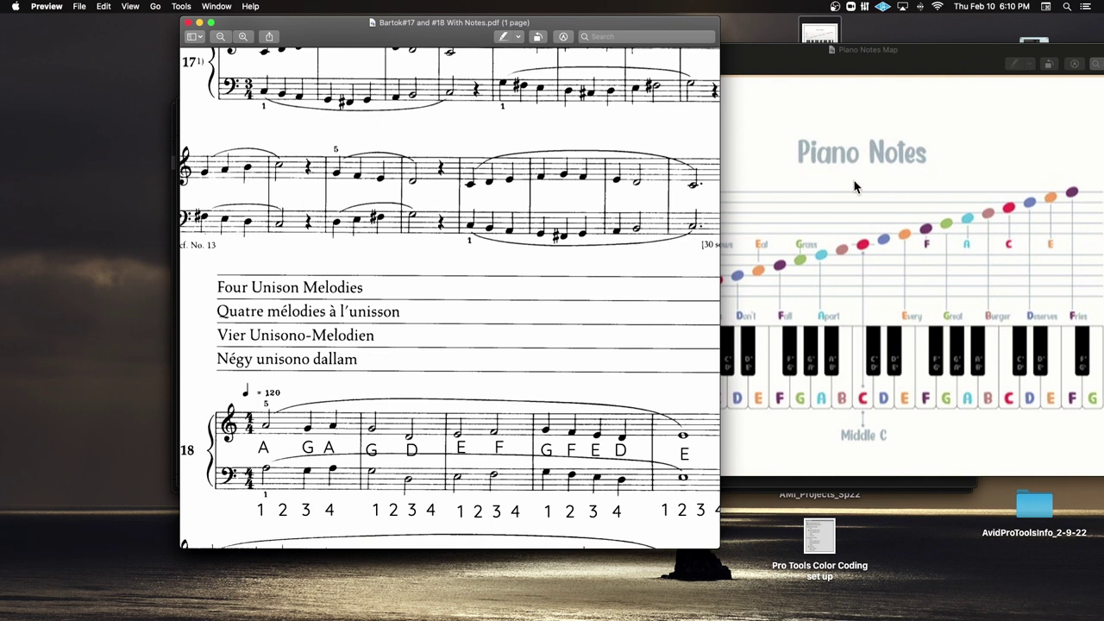
Step: Compare the notes of piece 18 with the Piano Notes Map and close the map
{"action": "left_click", "coordinate": [893, 64]}
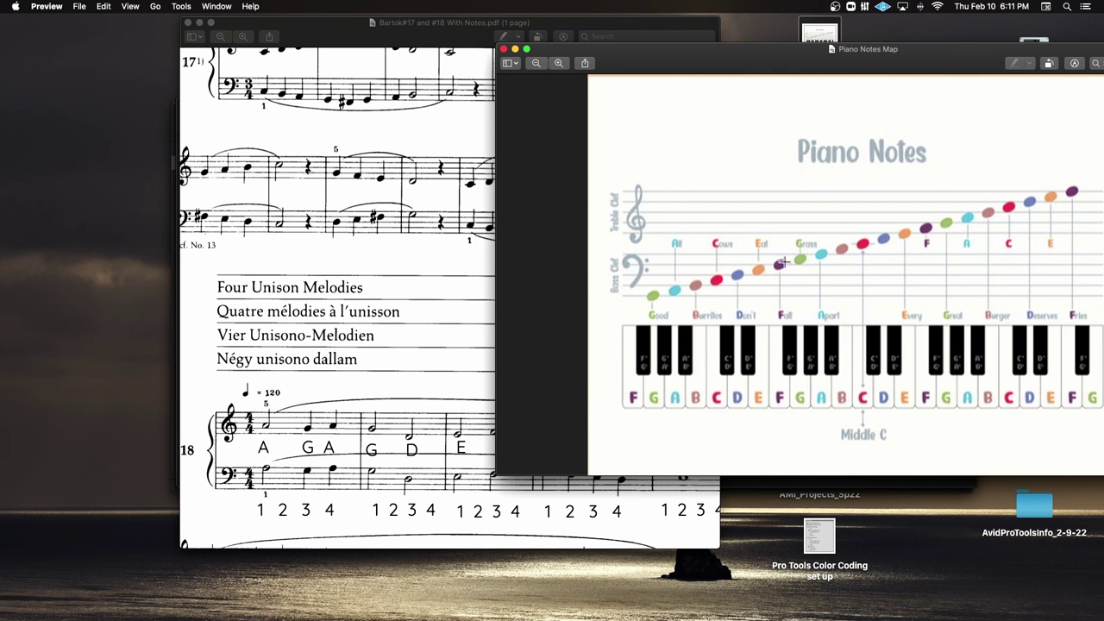
{"action": "scroll", "coordinate": [483, 130], "scroll_direction": "right", "scroll_amount": 3}
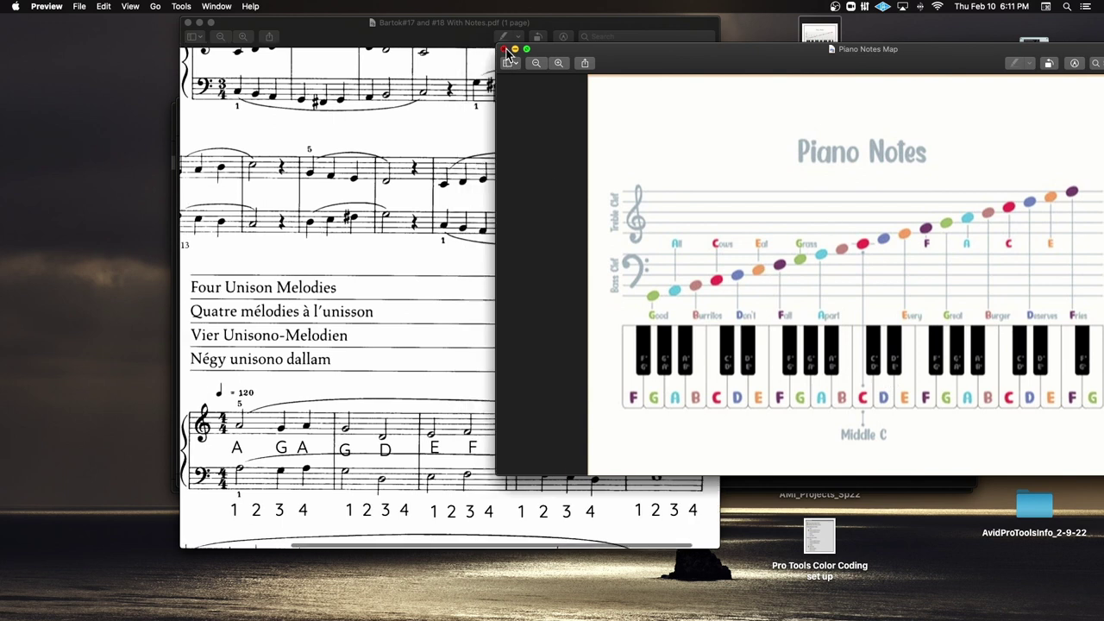
{"action": "left_click", "coordinate": [505, 49]}
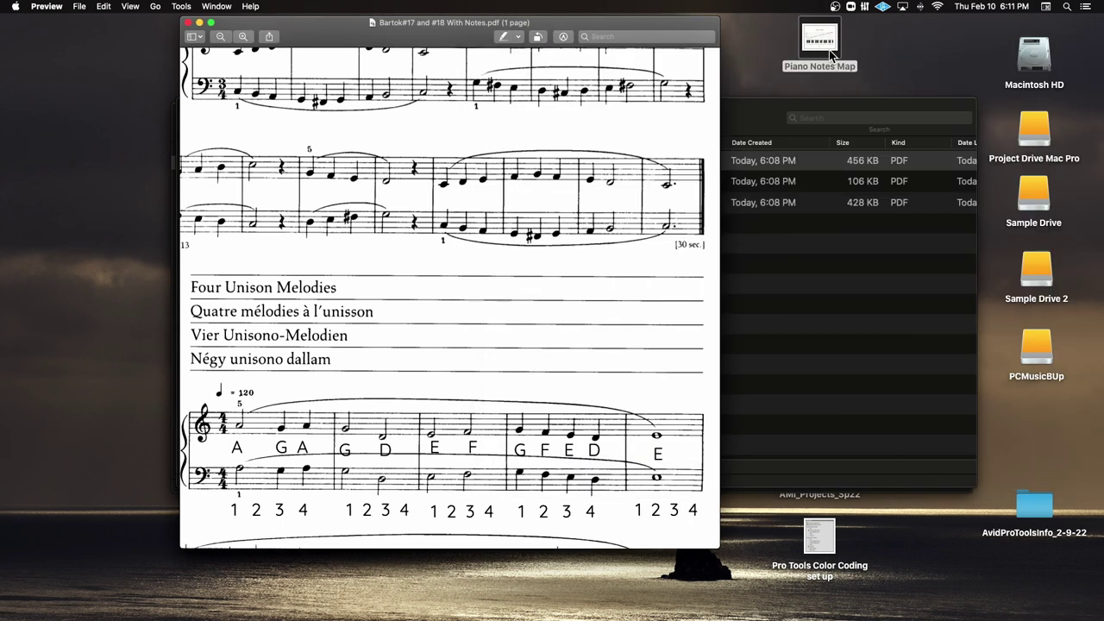
Step: Switch to Chrome, upload the Piano Notes Map image to the Homework Materials Class 2 folder in OneDrive, and close the browser window
{"action": "mouse_move", "coordinate": [87, 601]}
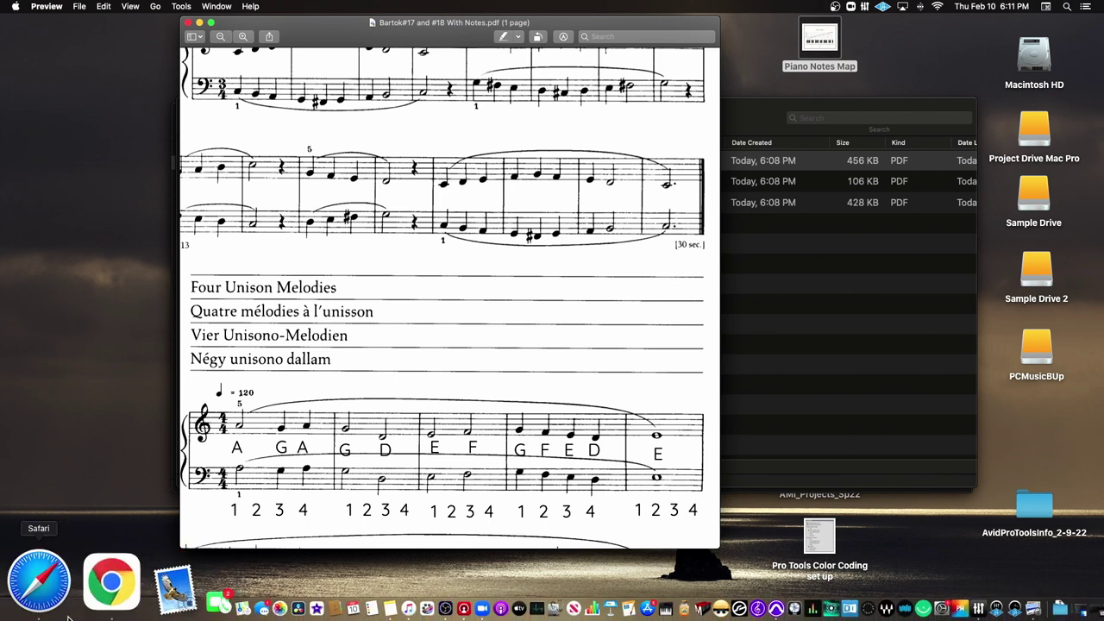
{"action": "left_click", "coordinate": [38, 604]}
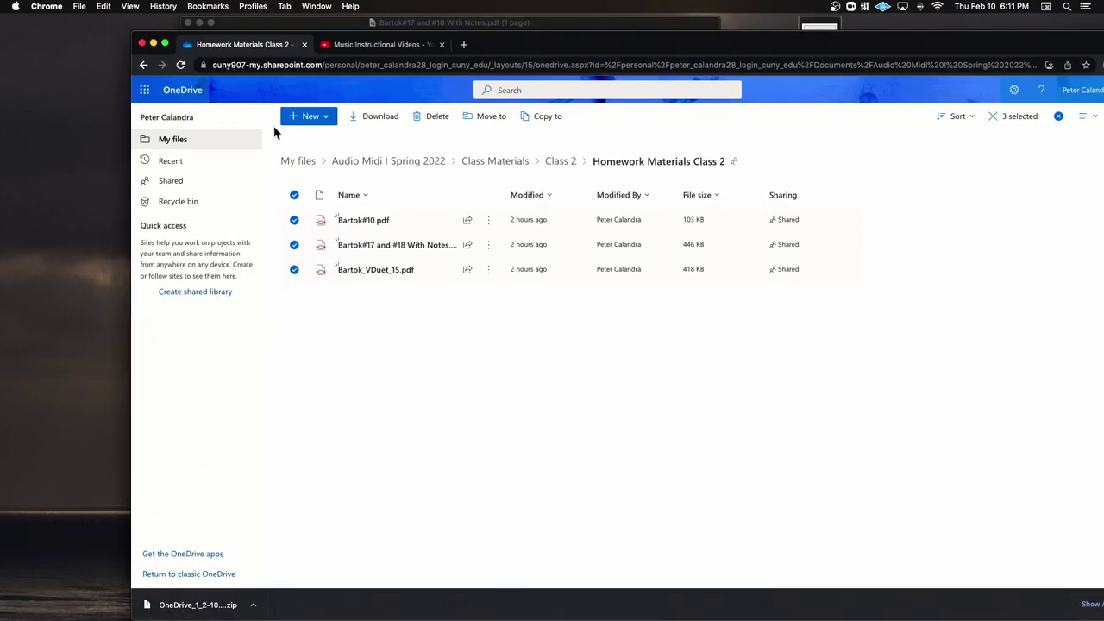
{"action": "left_click_drag", "start_coordinate": [817, 26], "coordinate": [449, 363]}
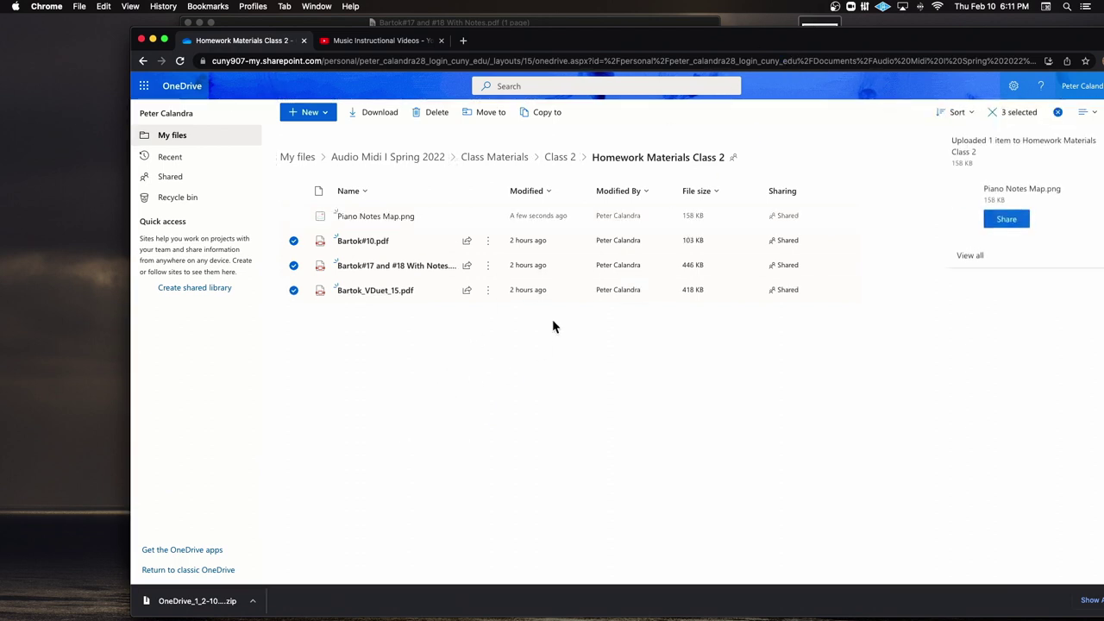
{"action": "left_click", "coordinate": [141, 40]}
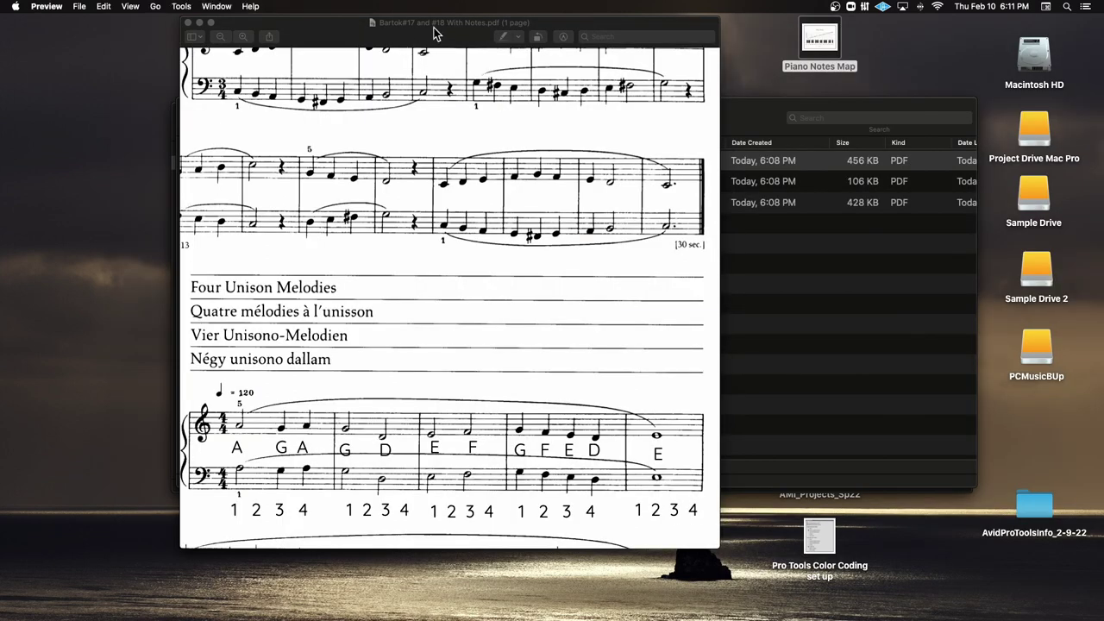
Step: Examine pieces 17 and 18 in the Bartok score and zoom back out to the whole page
{"action": "left_click", "coordinate": [434, 31]}
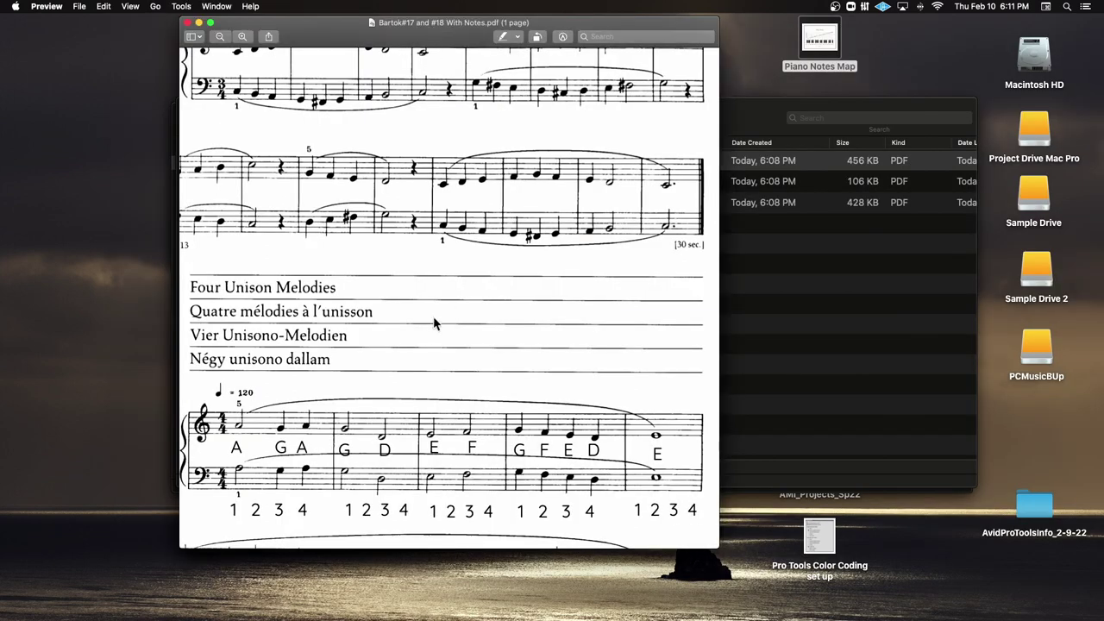
{"action": "scroll", "coordinate": [434, 322], "scroll_direction": "up", "scroll_amount": 5}
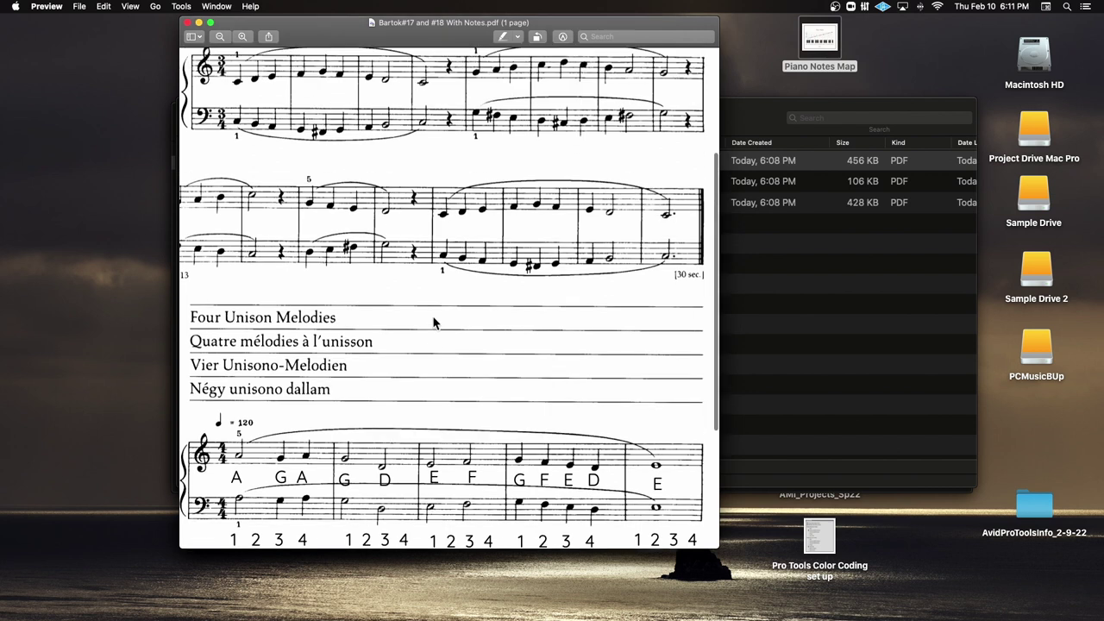
{"action": "scroll", "coordinate": [434, 322], "scroll_direction": "down", "scroll_amount": 8}
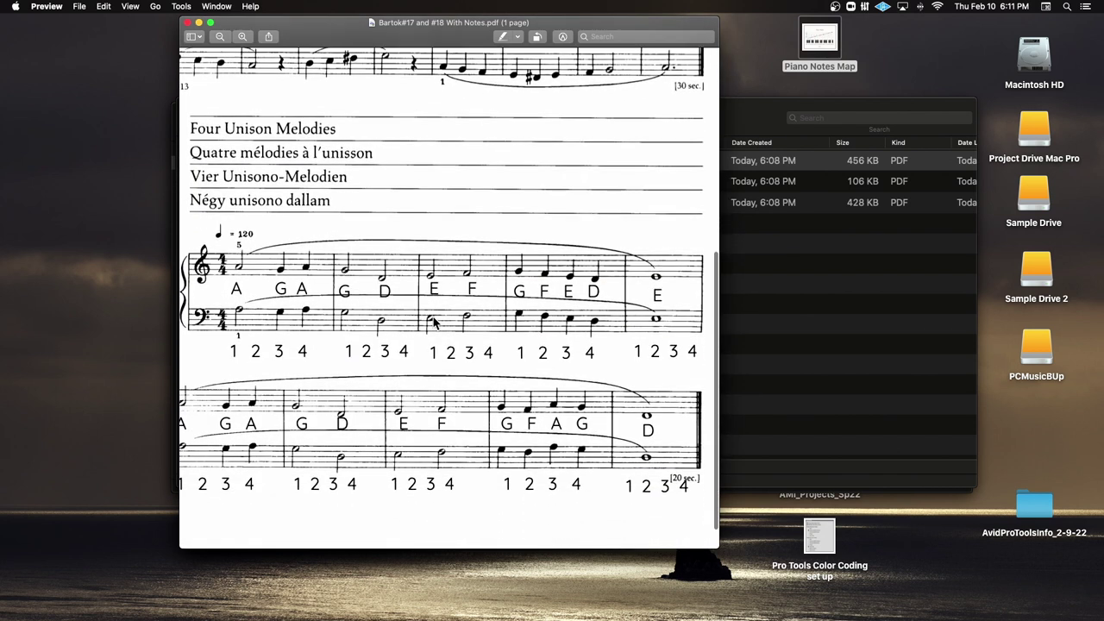
{"action": "scroll", "coordinate": [434, 321], "scroll_direction": "up", "scroll_amount": 7}
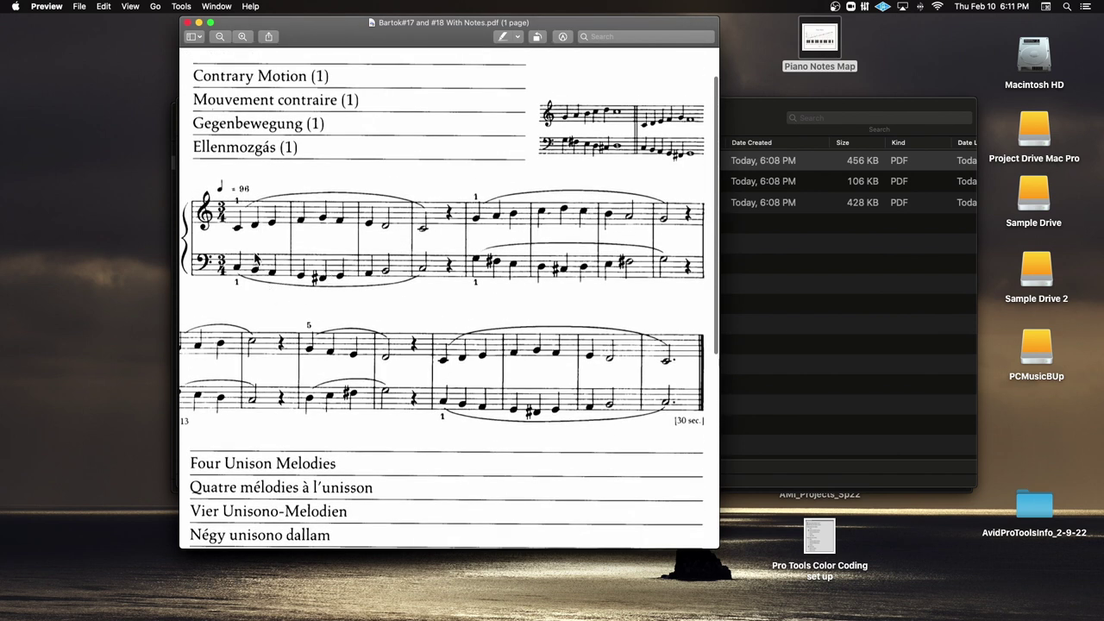
{"action": "scroll", "coordinate": [263, 243], "scroll_direction": "right", "scroll_amount": 1}
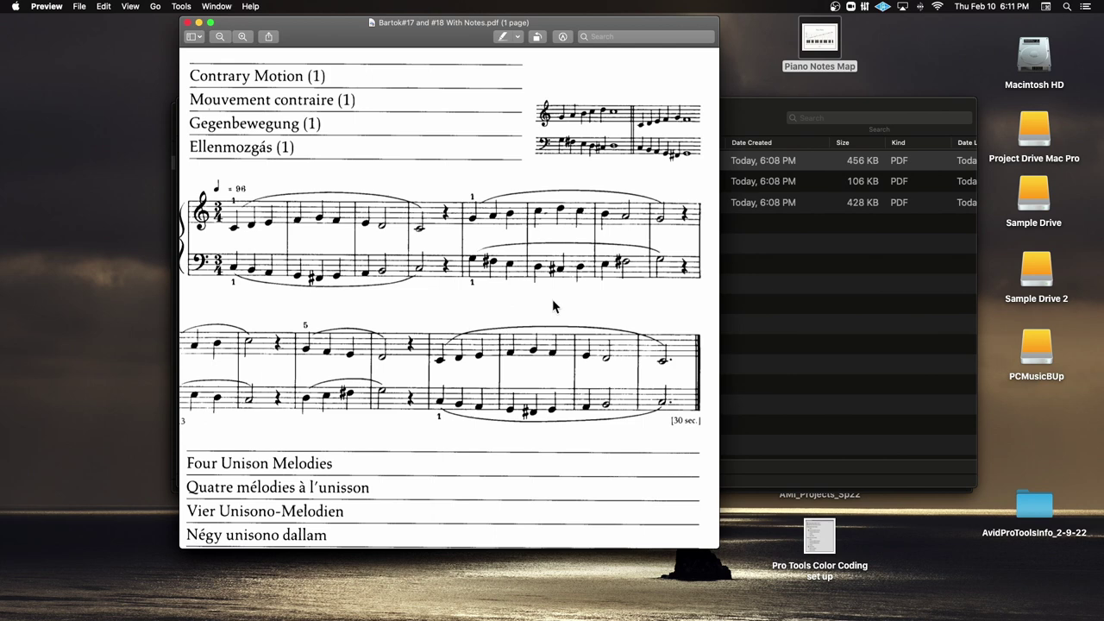
{"action": "scroll", "coordinate": [554, 305], "scroll_direction": "up", "scroll_amount": 1}
{"action": "scroll", "coordinate": [555, 305], "scroll_direction": "down", "scroll_amount": 6}
{"action": "scroll", "coordinate": [550, 299], "scroll_direction": "down", "scroll_amount": 2}
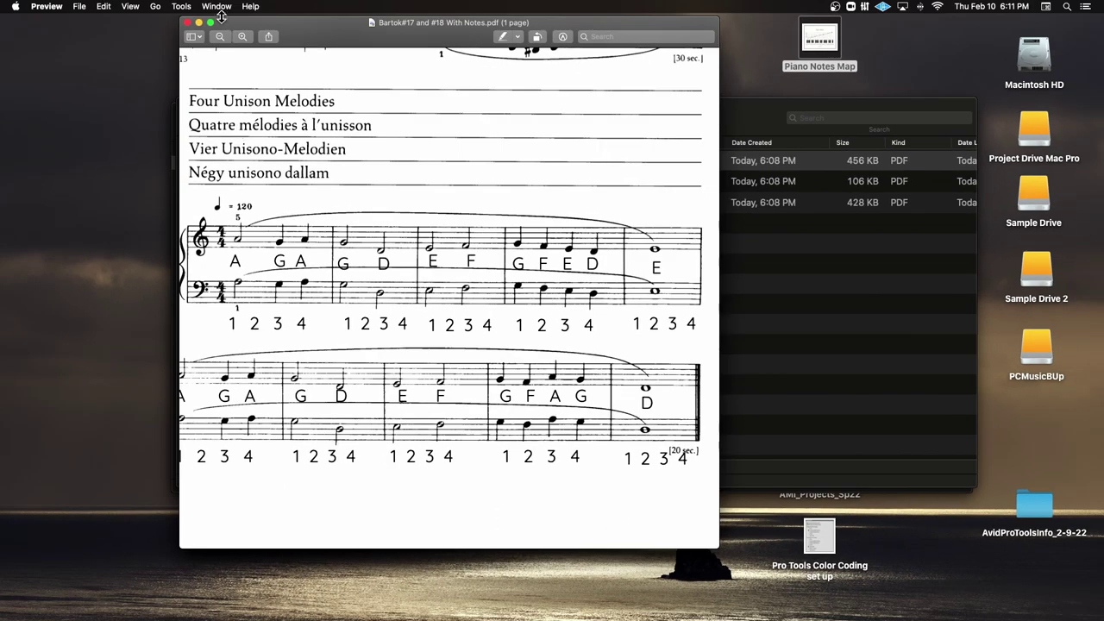
{"action": "left_click", "coordinate": [220, 37]}
{"action": "left_click", "coordinate": [220, 36]}
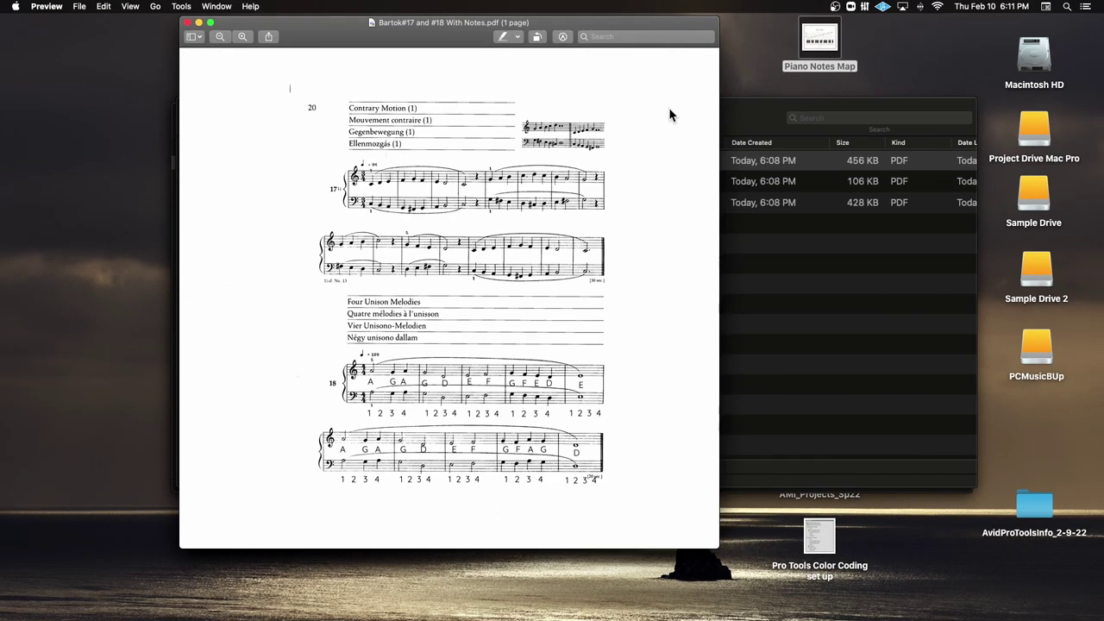
Step: View the Bartok_VDuet_15.pdf score from the OneDrive_1_2-10-2022 folder and close it
{"action": "left_click", "coordinate": [728, 120]}
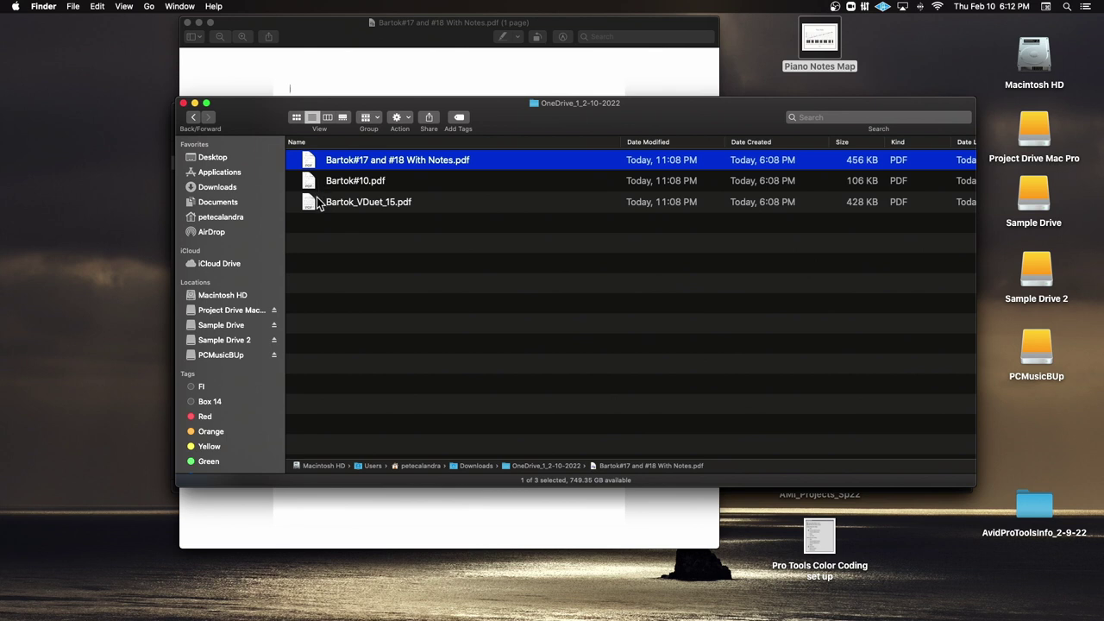
{"action": "double_click", "coordinate": [315, 204]}
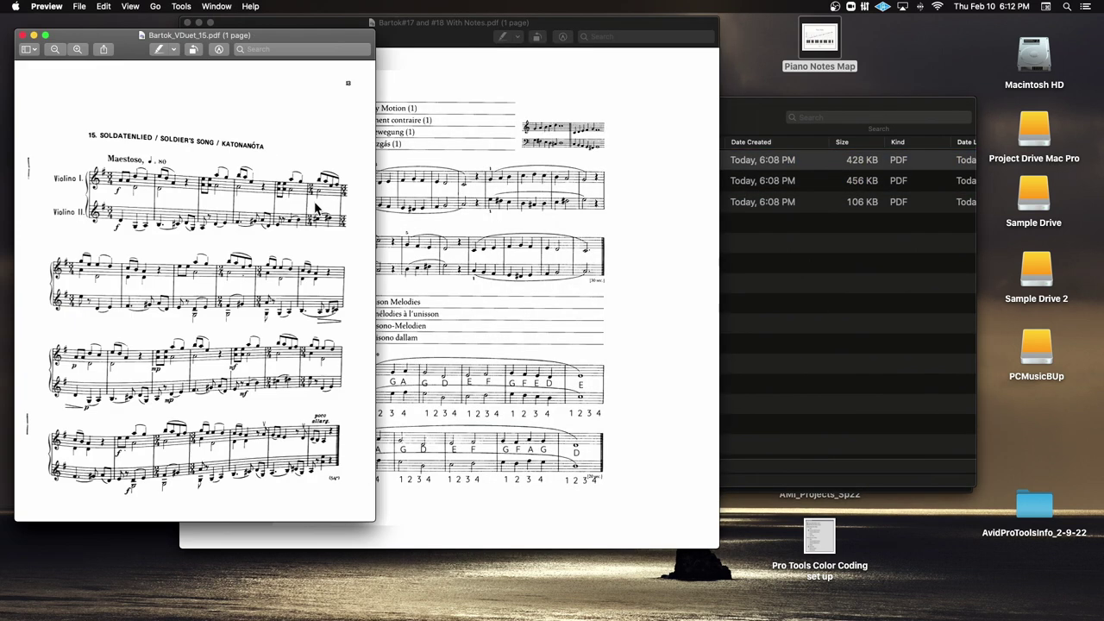
{"action": "key", "text": "super+w"}
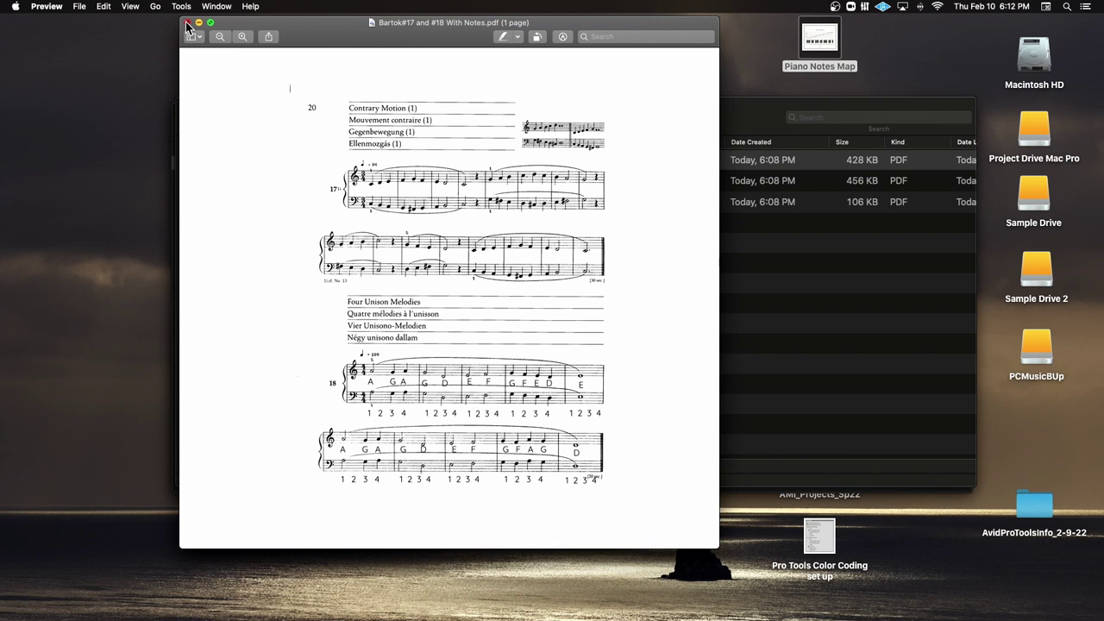
Step: Close the Finder windows of the OneDrive_1_2-10-2022 folder and the Desktop
{"action": "left_click", "coordinate": [765, 102]}
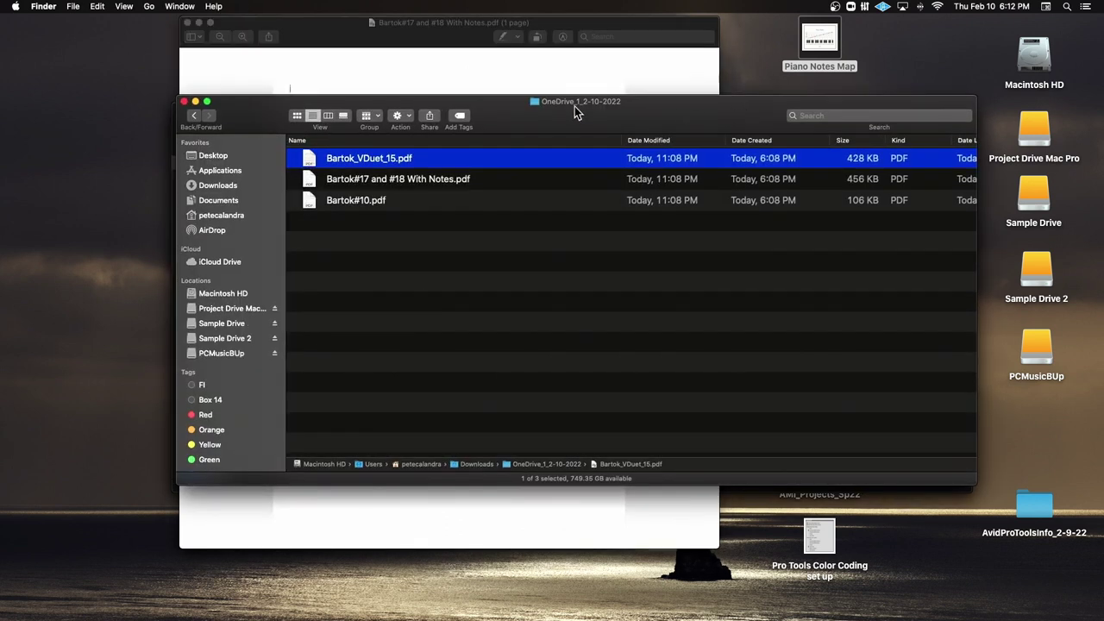
{"action": "left_click", "coordinate": [184, 102]}
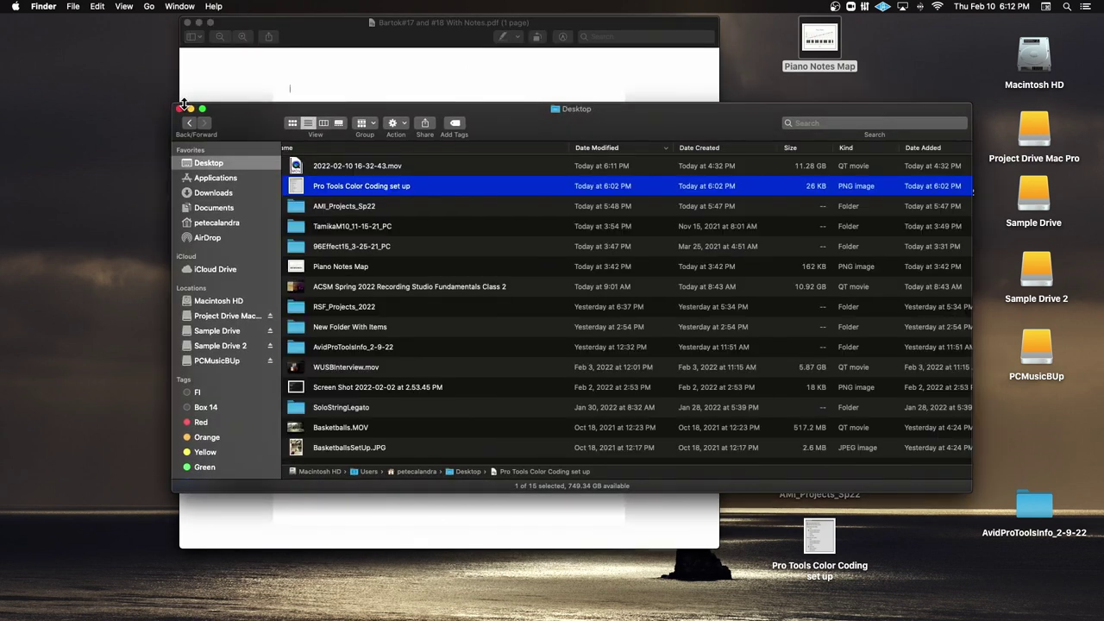
{"action": "left_click", "coordinate": [184, 103]}
Step: Switch to Pro Tools and narrow the Bartok_2-10-22_PC Edit window to make room for the score beside it
{"action": "mouse_move", "coordinate": [604, 596]}
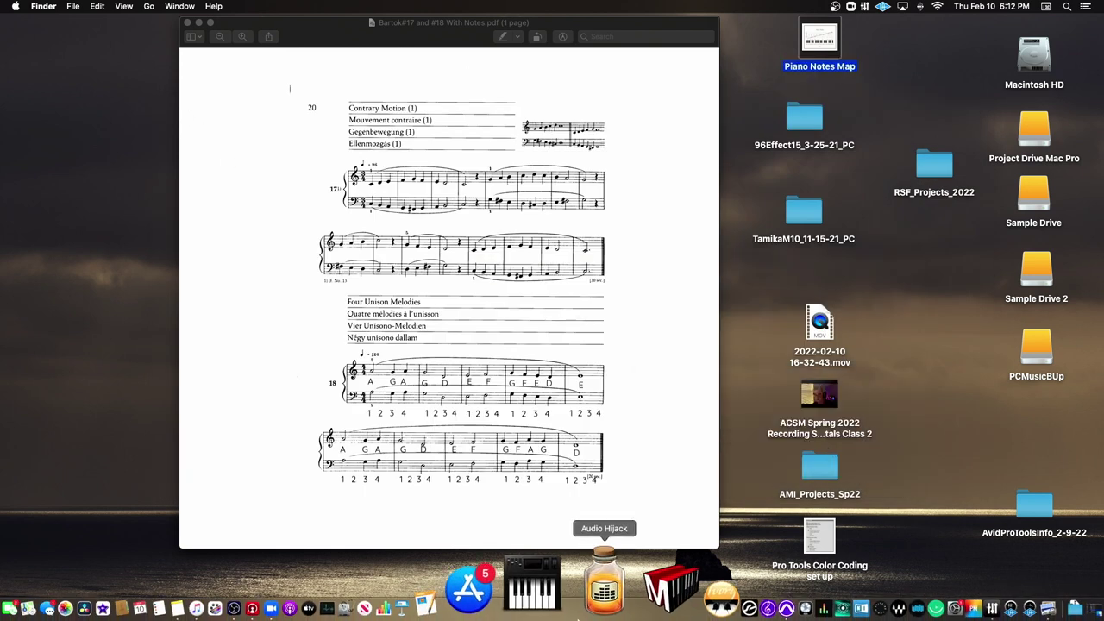
{"action": "left_click", "coordinate": [677, 595]}
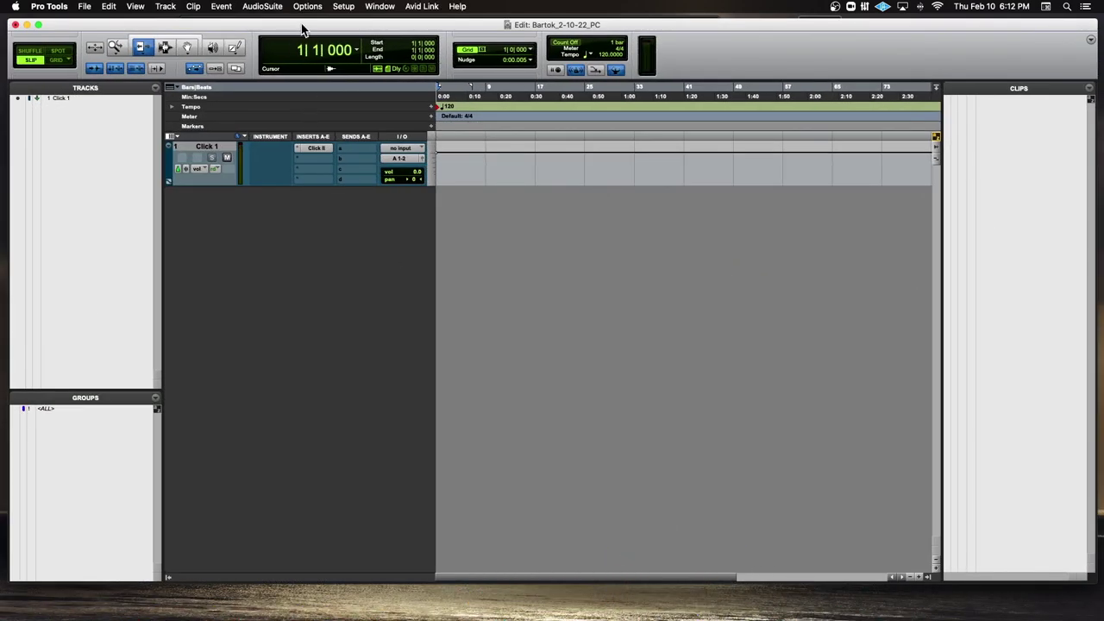
{"action": "left_click_drag", "start_coordinate": [1092, 578], "coordinate": [522, 564]}
{"action": "key", "text": "ctrl+Up"}
{"action": "mouse_move", "coordinate": [674, 89]}
{"action": "left_mouse_down"}
{"action": "mouse_move", "coordinate": [678, 63]}
{"action": "mouse_move", "coordinate": [660, 68]}
{"action": "mouse_move", "coordinate": [663, 105]}
{"action": "left_mouse_up"}
{"action": "left_click", "coordinate": [654, 126]}
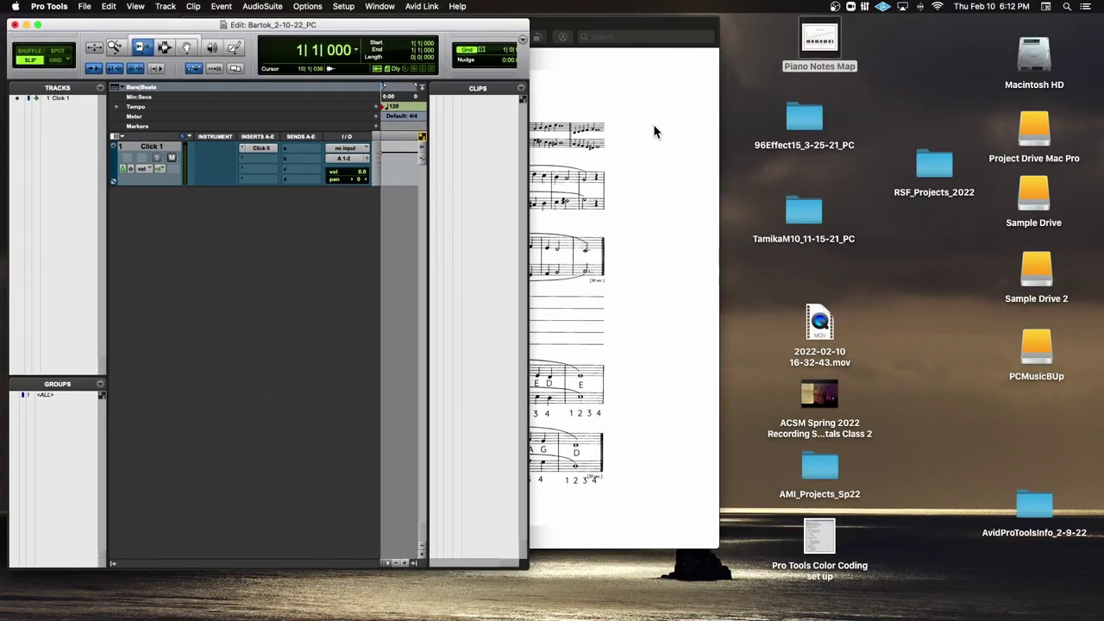
Step: Place the Bartok#17 and #18 With Notes.pdf window beside the Pro Tools Edit window and enlarge the score
{"action": "left_click_drag", "start_coordinate": [631, 49], "coordinate": [993, 33]}
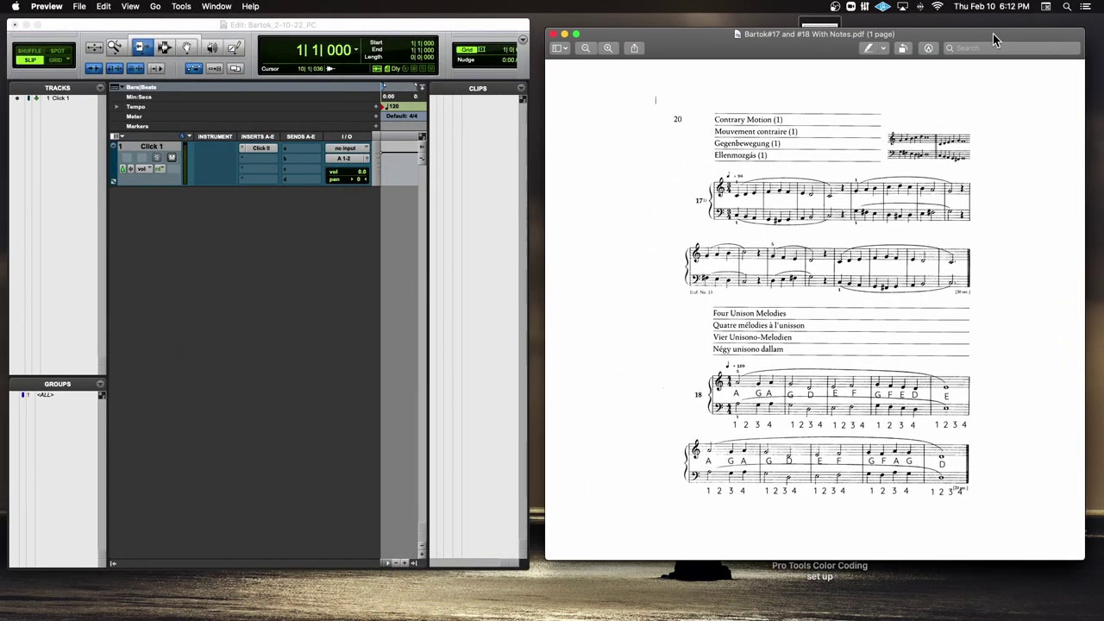
{"action": "left_click", "coordinate": [608, 49]}
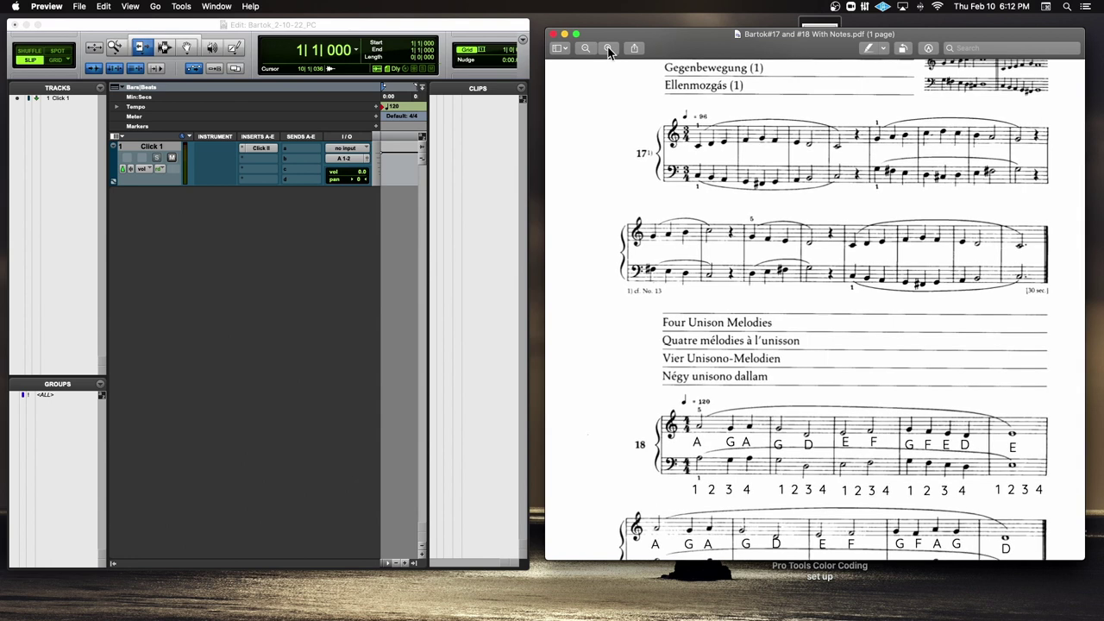
{"action": "left_click_drag", "start_coordinate": [681, 55], "coordinate": [685, 40]}
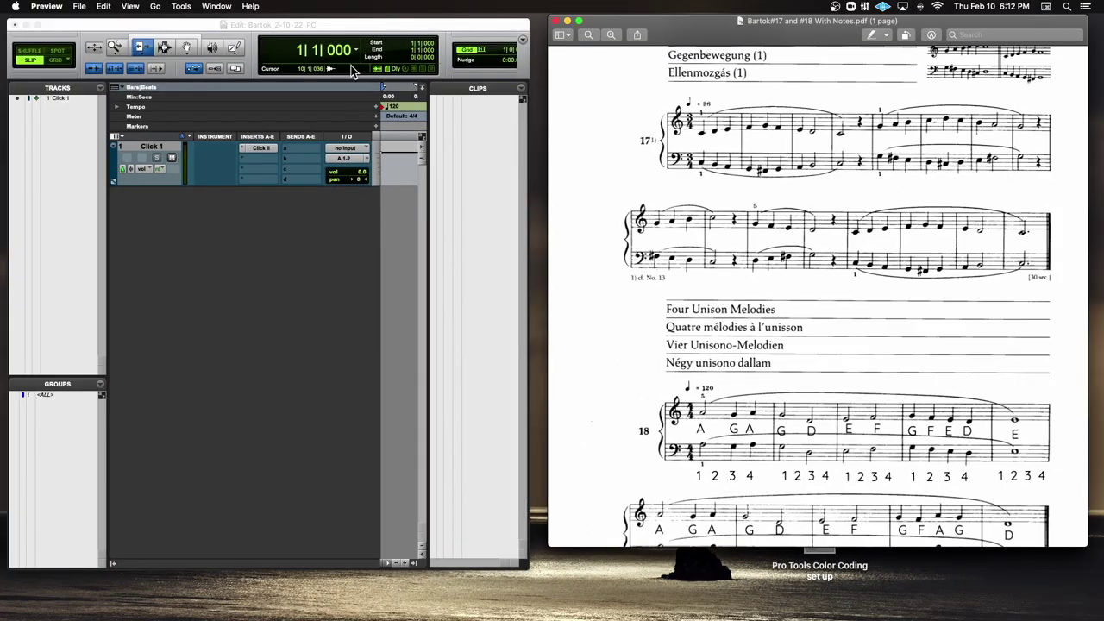
Step: Widen the Pro Tools Edit window, then switch the session to manual tempo and set it to 80
{"action": "left_click", "coordinate": [380, 26]}
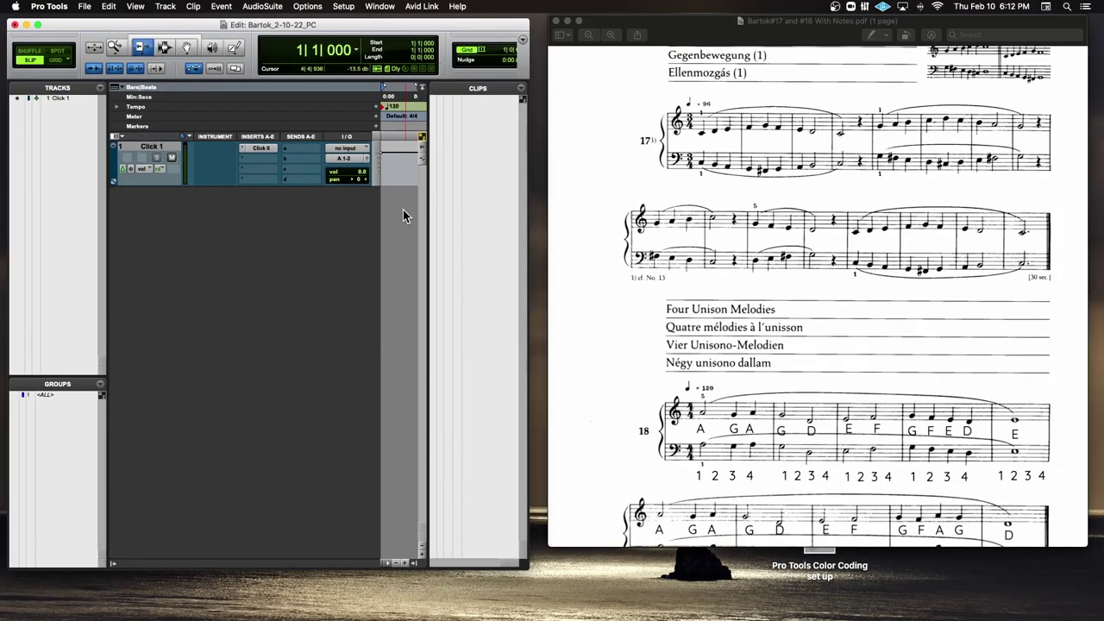
{"action": "left_click_drag", "start_coordinate": [524, 566], "coordinate": [837, 552]}
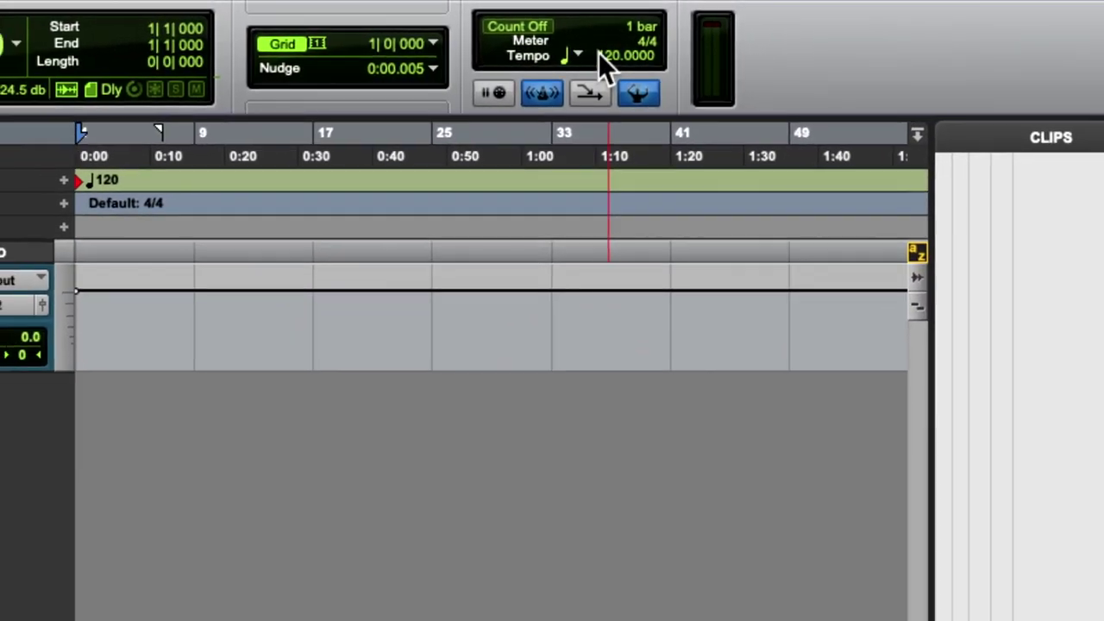
{"action": "left_click", "coordinate": [633, 92]}
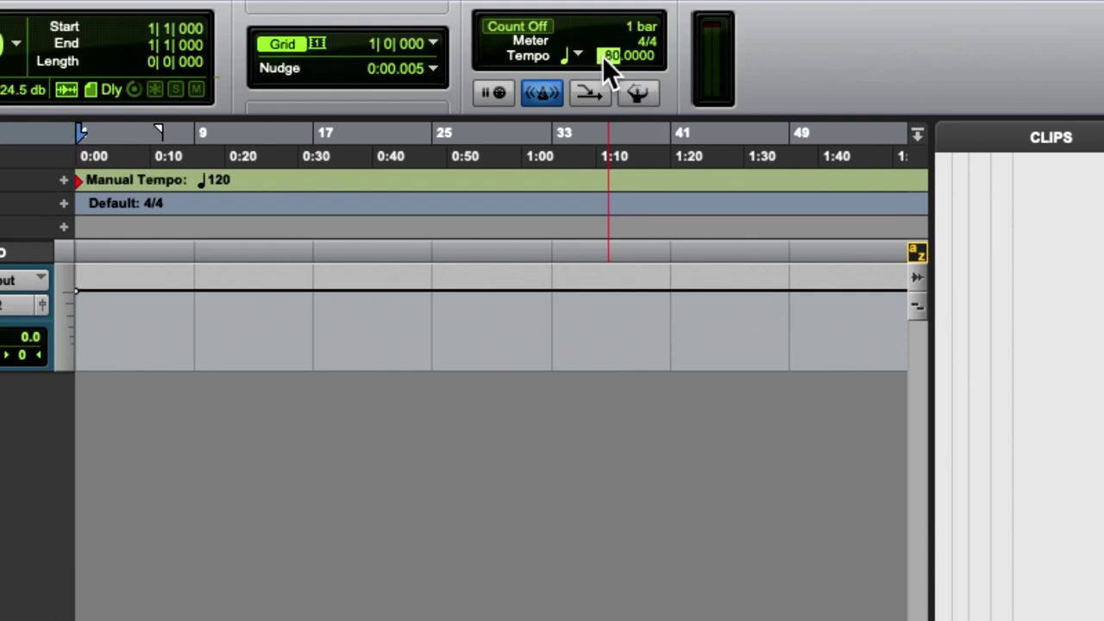
{"action": "key", "text": "Return"}
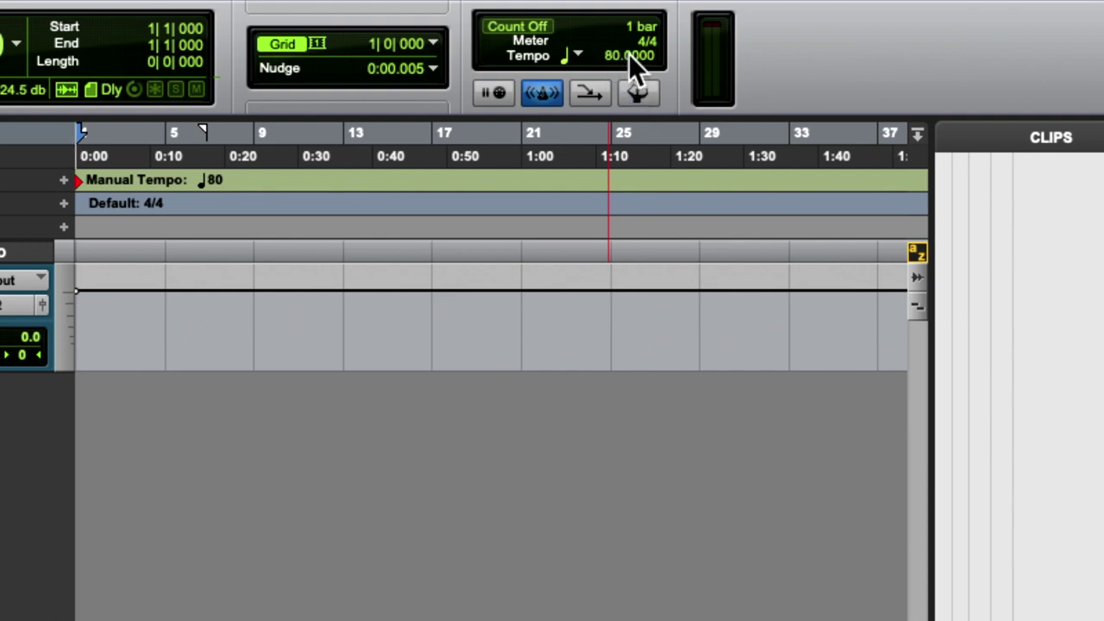
Step: Toggle the Conductor track on and off to compare the tempo map with the manual tempo
{"action": "left_click", "coordinate": [634, 91]}
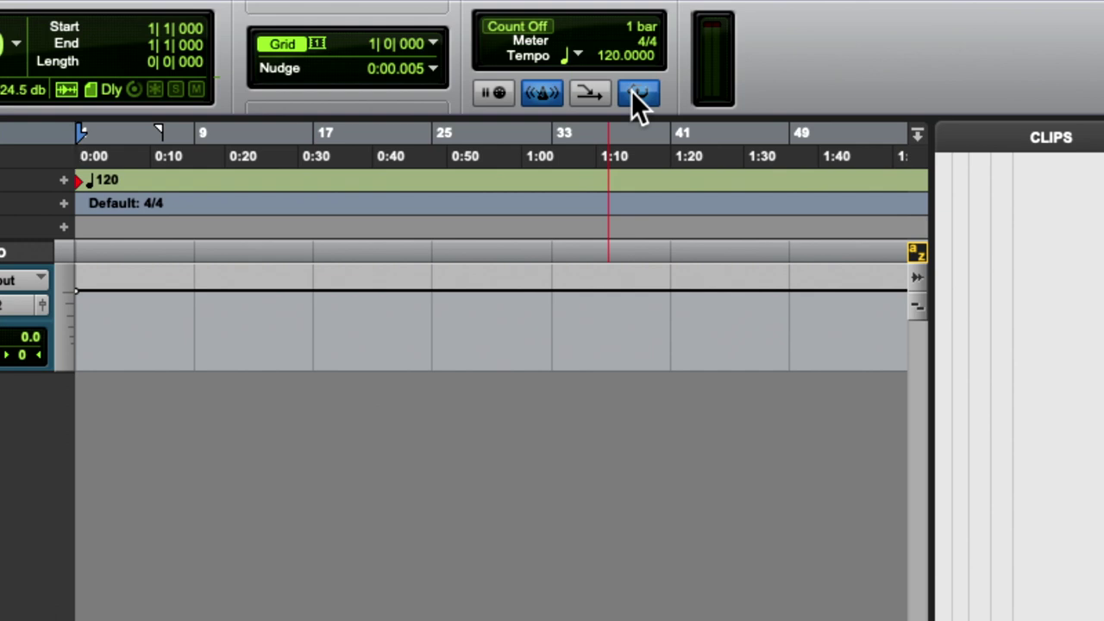
{"action": "left_click", "coordinate": [634, 91]}
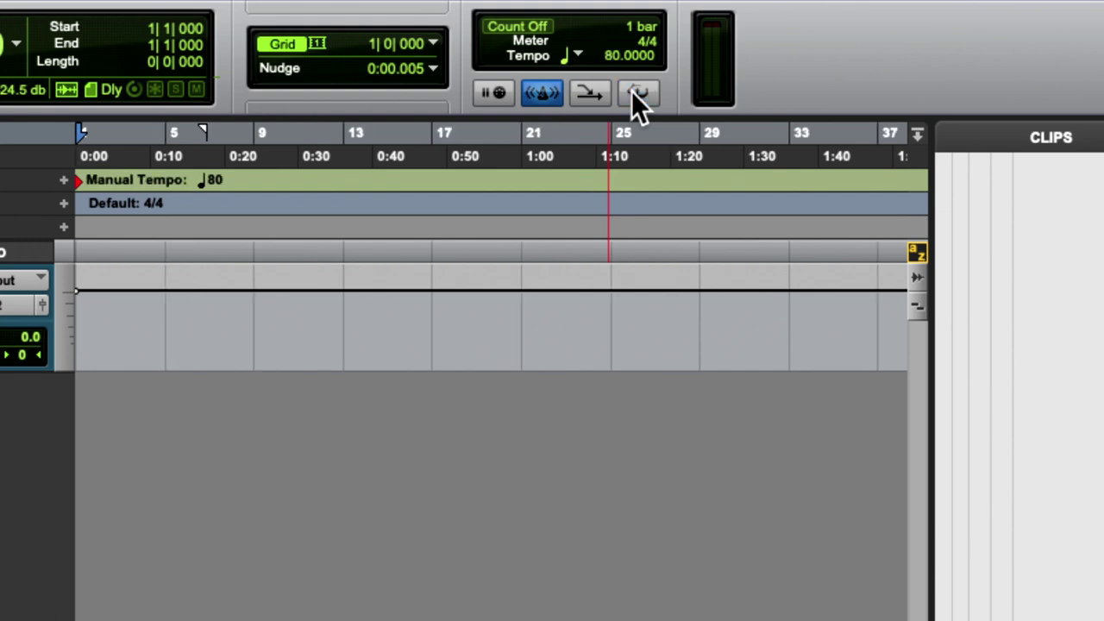
{"action": "left_click", "coordinate": [633, 91]}
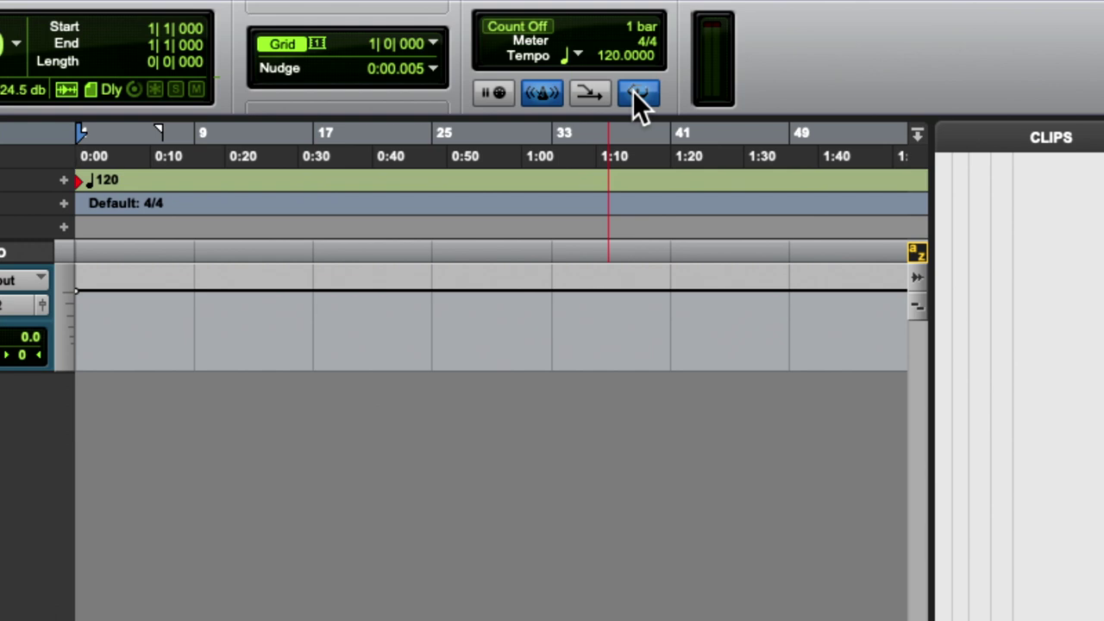
{"action": "left_click", "coordinate": [632, 90]}
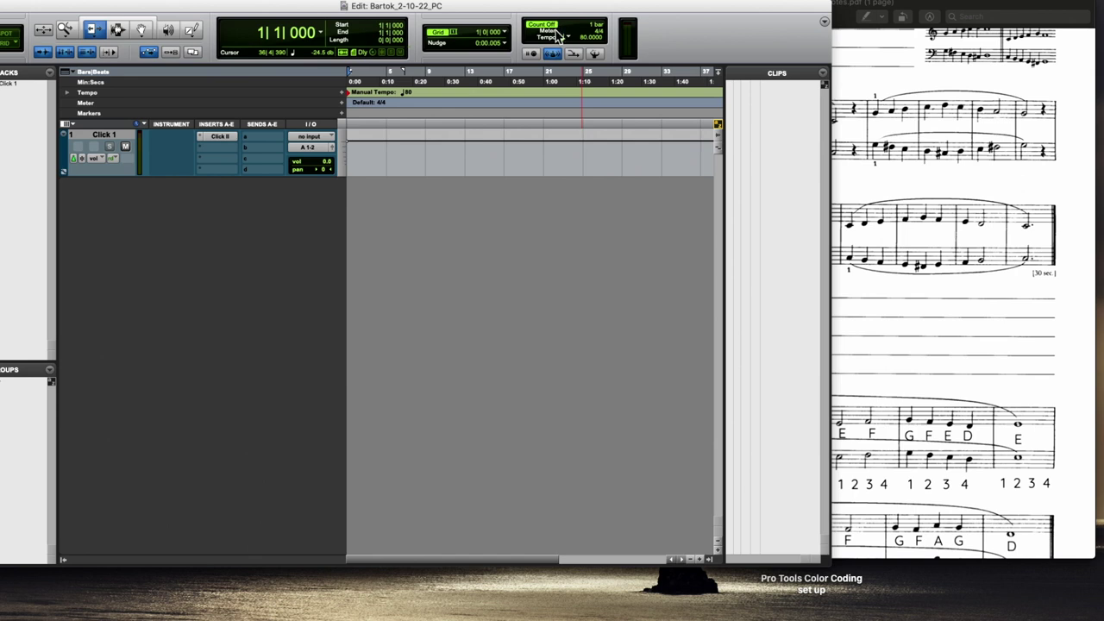
Step: Set the countoff to 2 bars and restrict it to recording only
{"action": "double_click", "coordinate": [555, 52]}
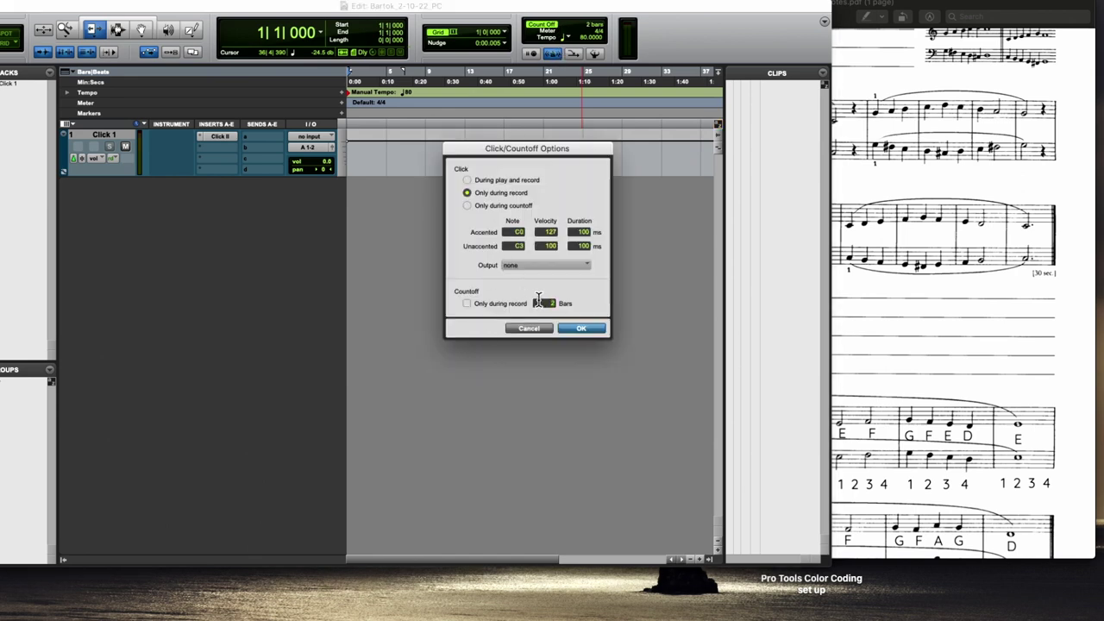
{"action": "left_click", "coordinate": [578, 328]}
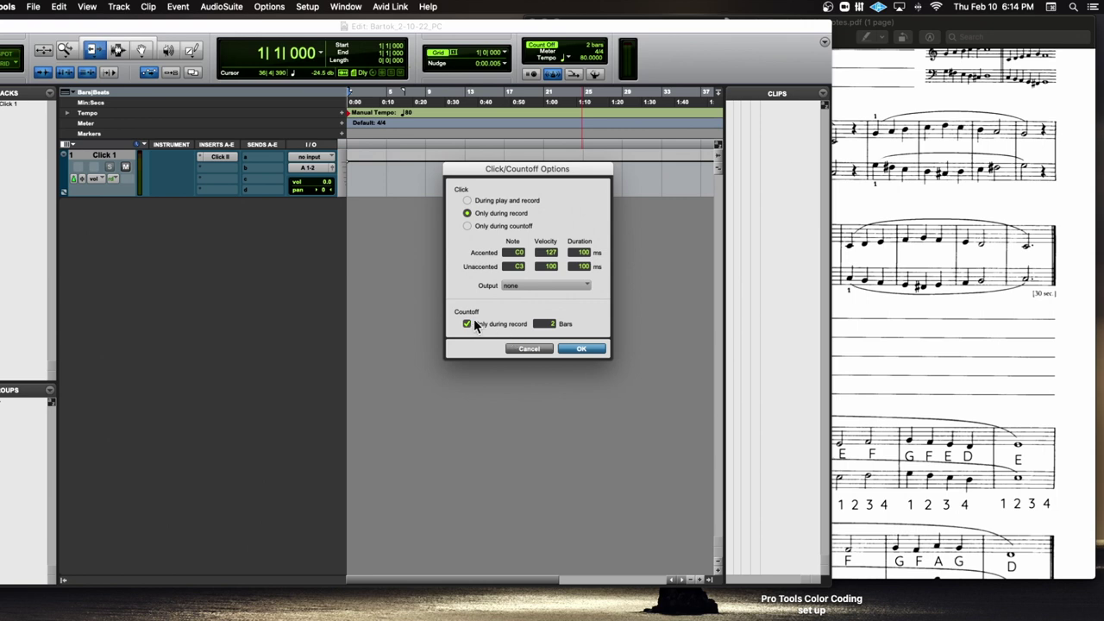
{"action": "left_click", "coordinate": [576, 349]}
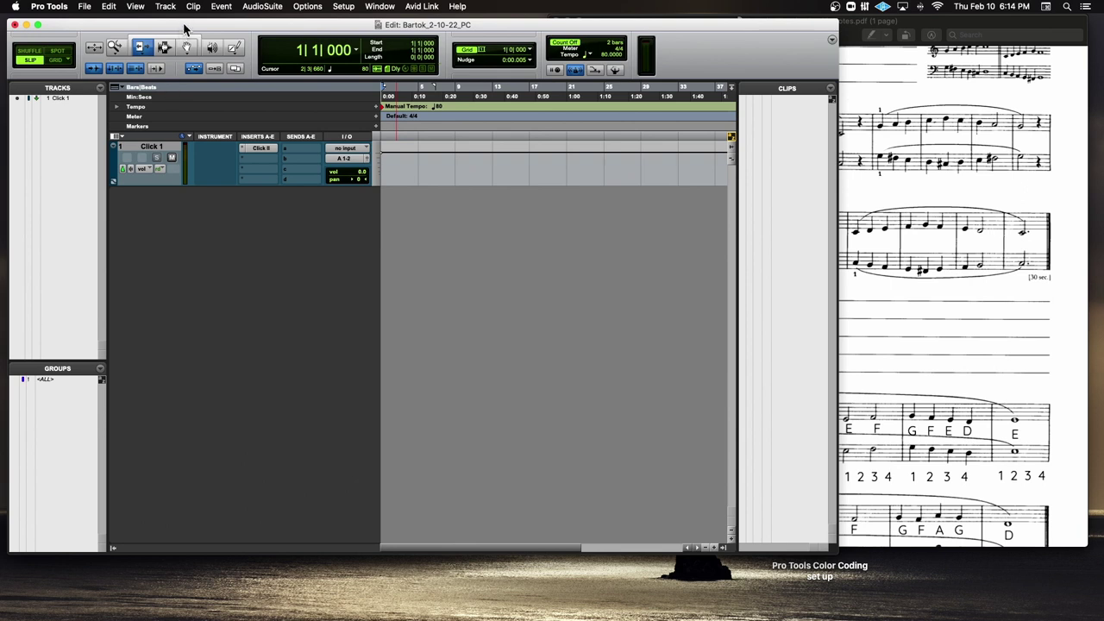
Step: Reposition the Edit window and create two new stereo audio tracks named Plano
{"action": "left_click_drag", "start_coordinate": [184, 29], "coordinate": [230, 32]}
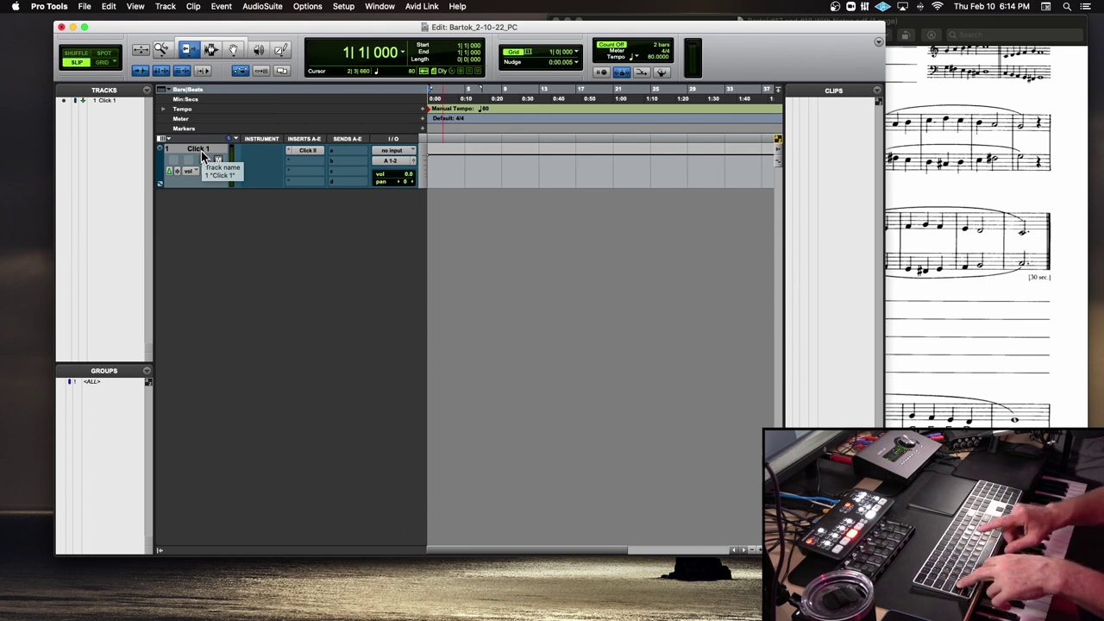
{"action": "key", "text": "super+shift+n"}
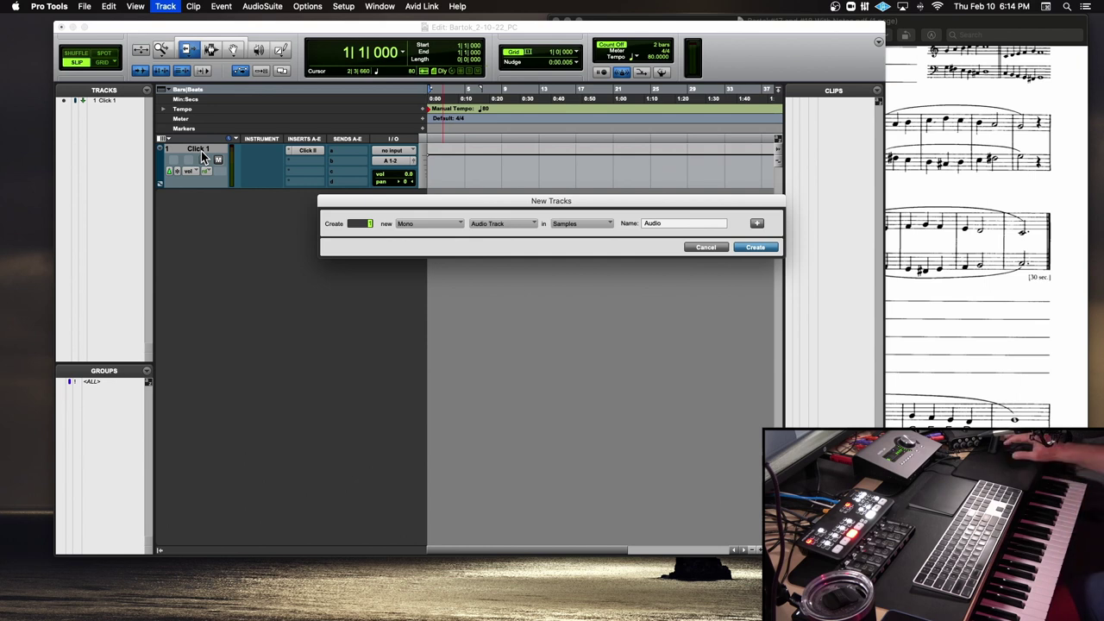
{"action": "left_click_drag", "start_coordinate": [374, 197], "coordinate": [325, 166]}
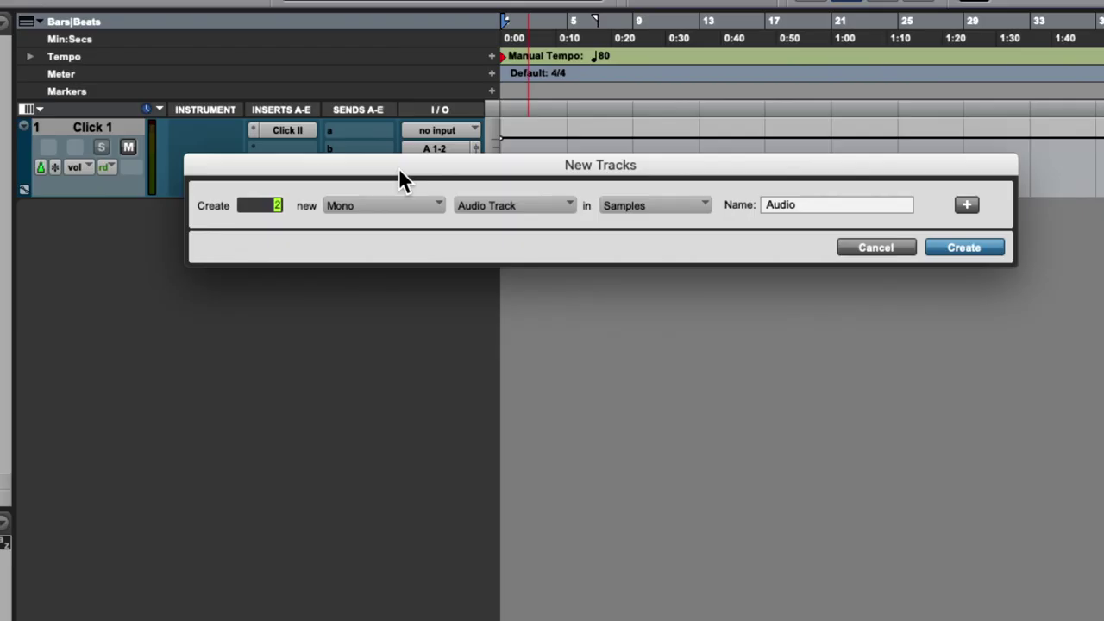
{"action": "type", "text": "0"}
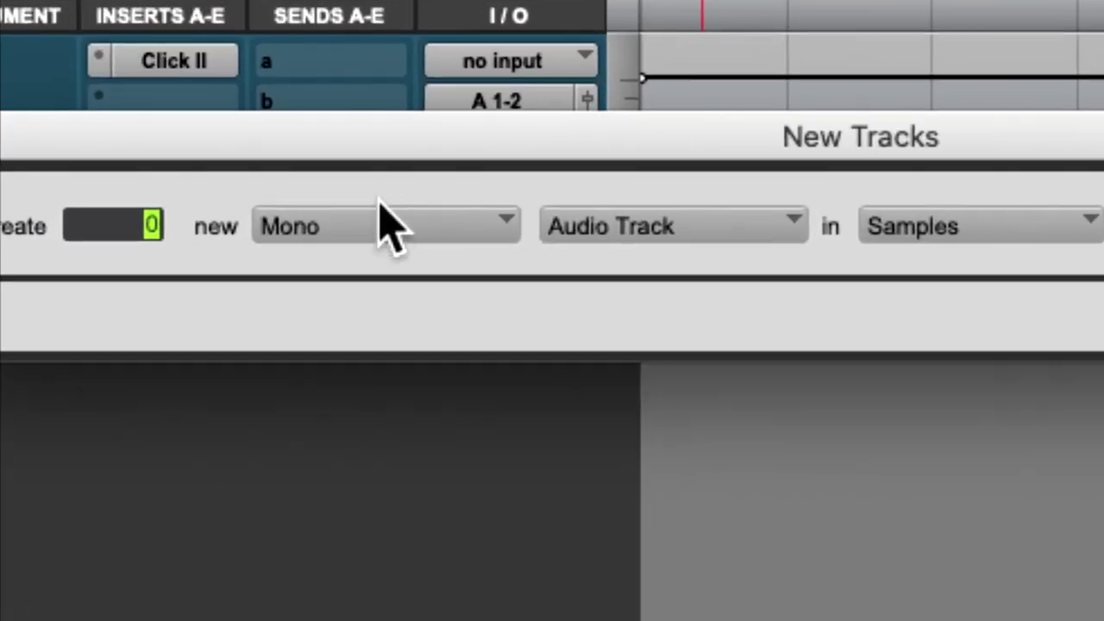
{"action": "left_click", "coordinate": [378, 212]}
{"action": "left_click", "coordinate": [372, 259]}
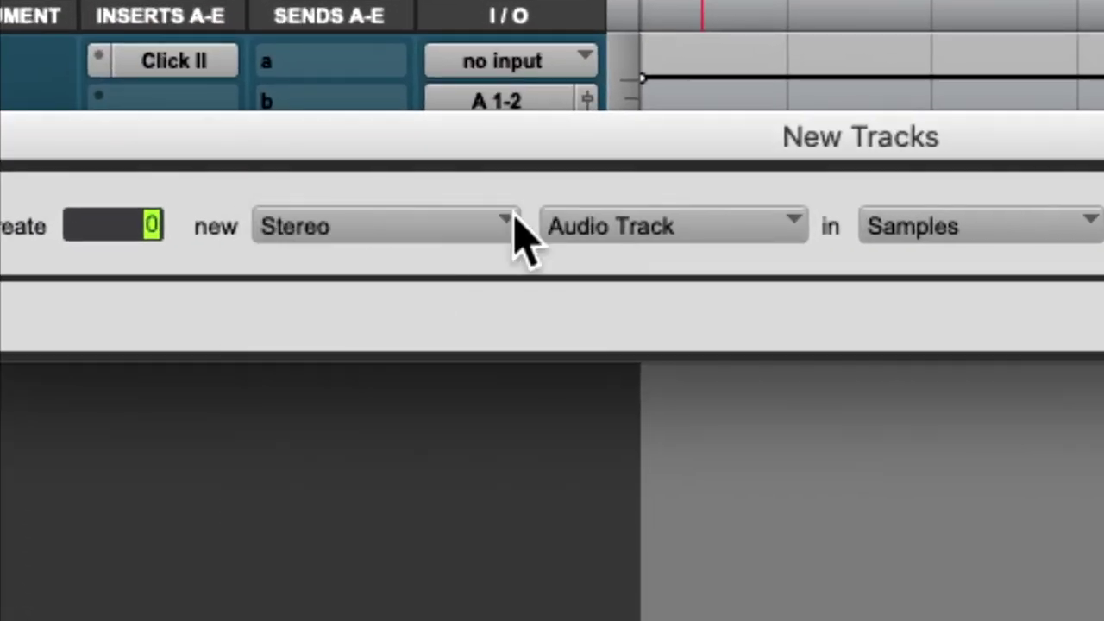
{"action": "left_click", "coordinate": [596, 233]}
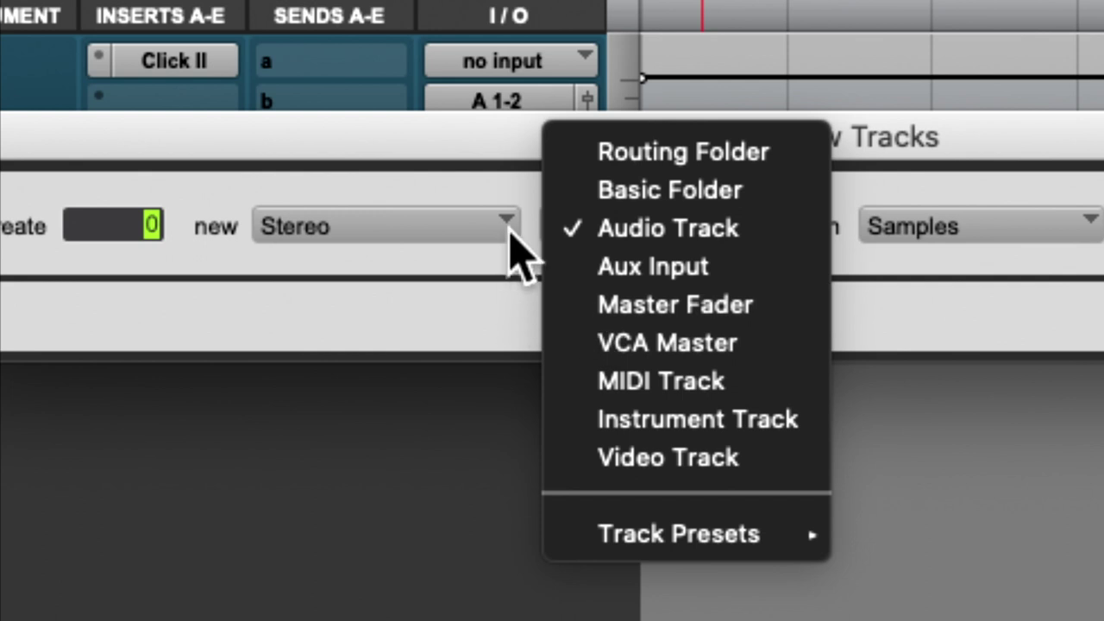
{"action": "left_click", "coordinate": [346, 310]}
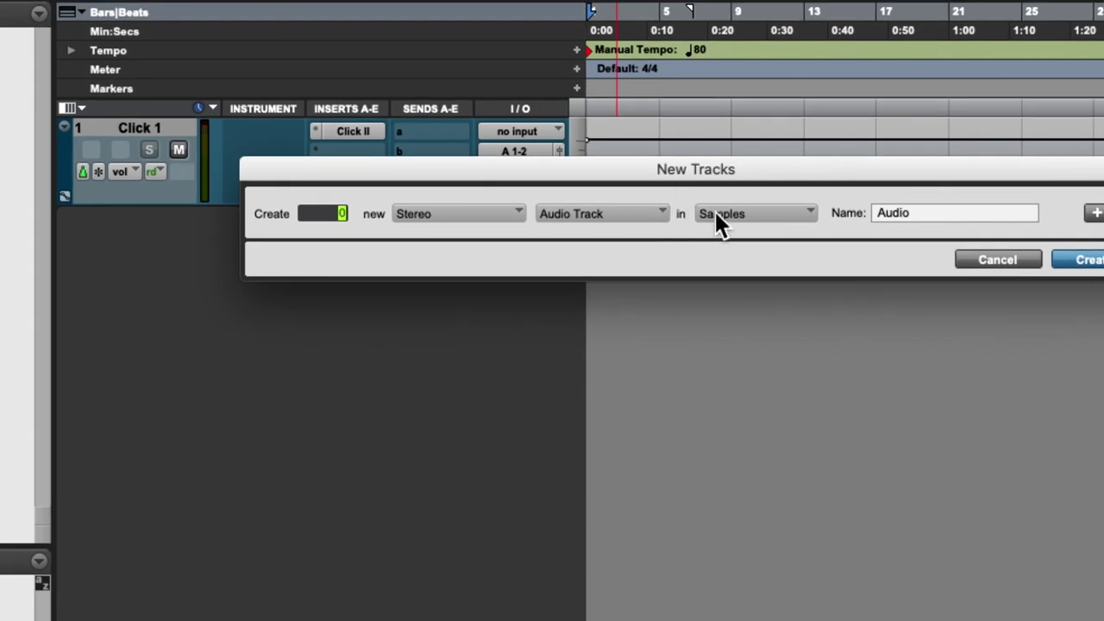
{"action": "left_click_drag", "start_coordinate": [875, 171], "coordinate": [709, 157]}
{"action": "key", "text": "Tab"}
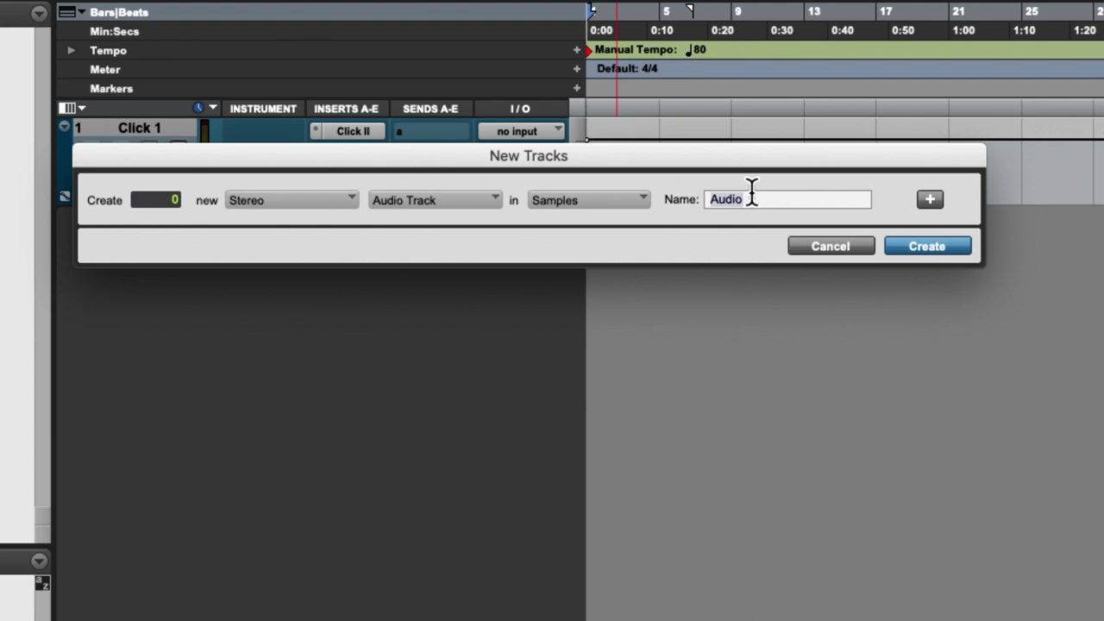
{"action": "type", "text": "Plano"}
{"action": "key", "text": "Return"}
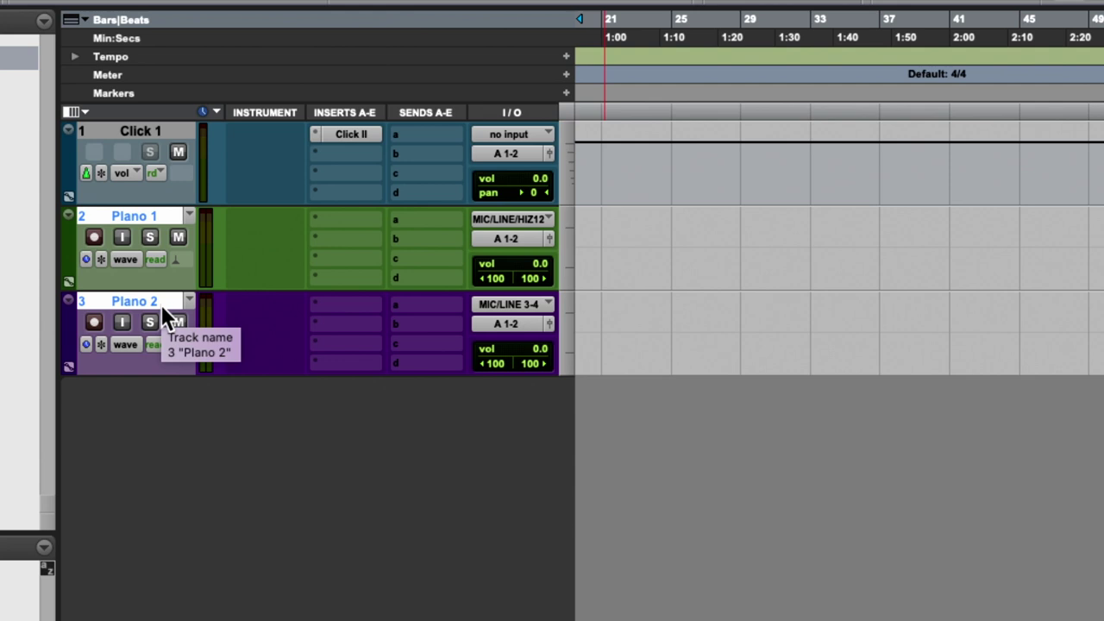
Step: Return to the session start and view the Plano 1 track's name and comments without changing them
{"action": "key", "text": "Return"}
{"action": "double_click", "coordinate": [143, 215]}
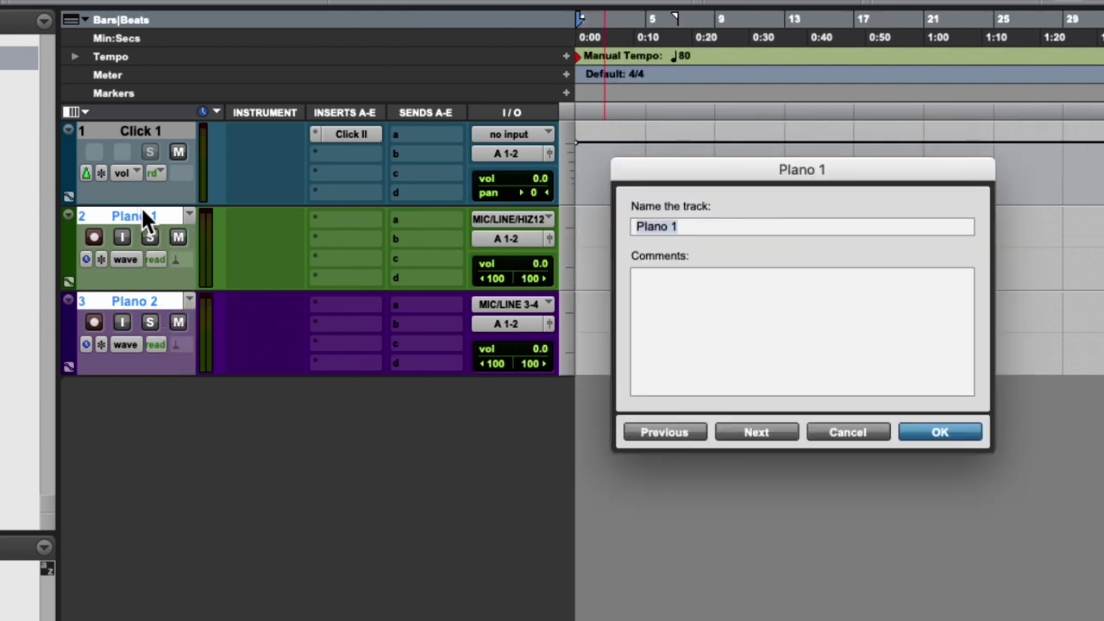
{"action": "left_click", "coordinate": [813, 433]}
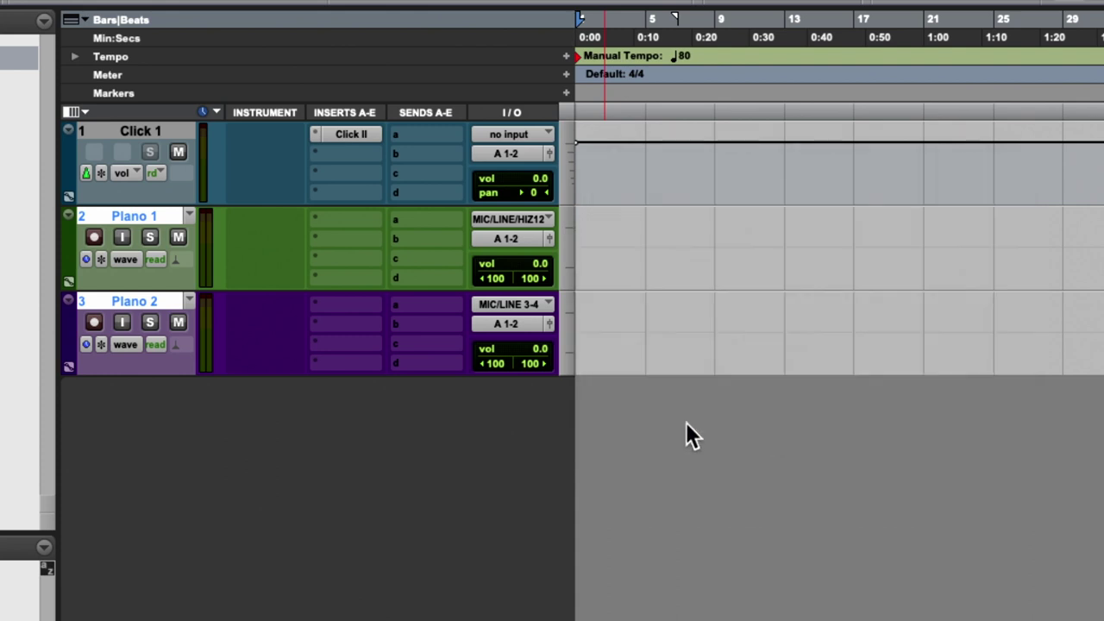
{"action": "key", "text": "super+shift+n"}
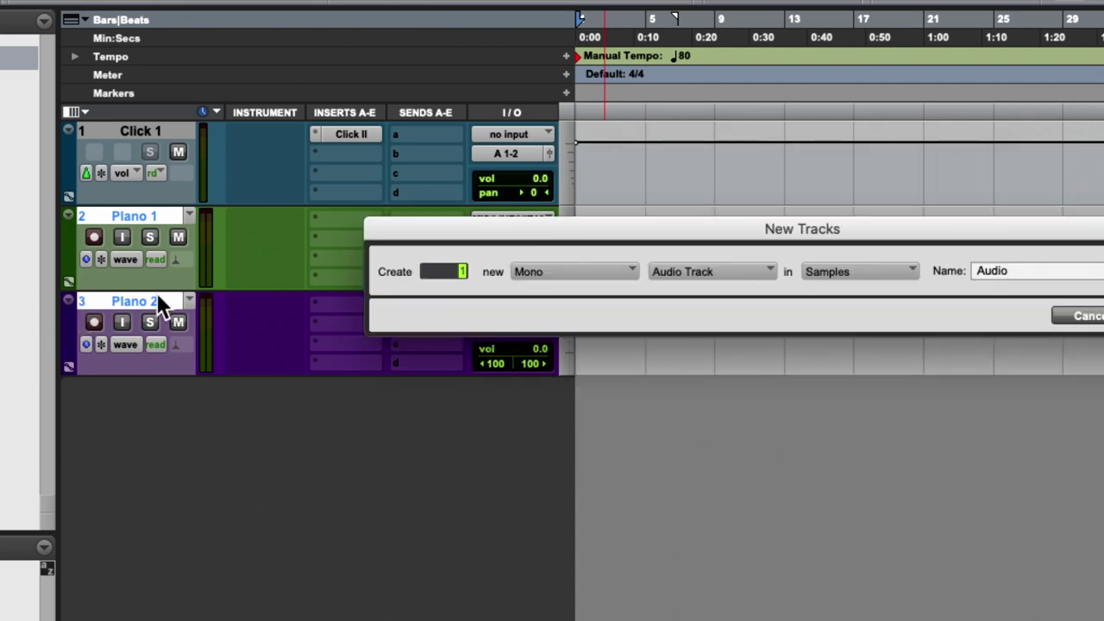
{"action": "left_click", "coordinate": [574, 274]}
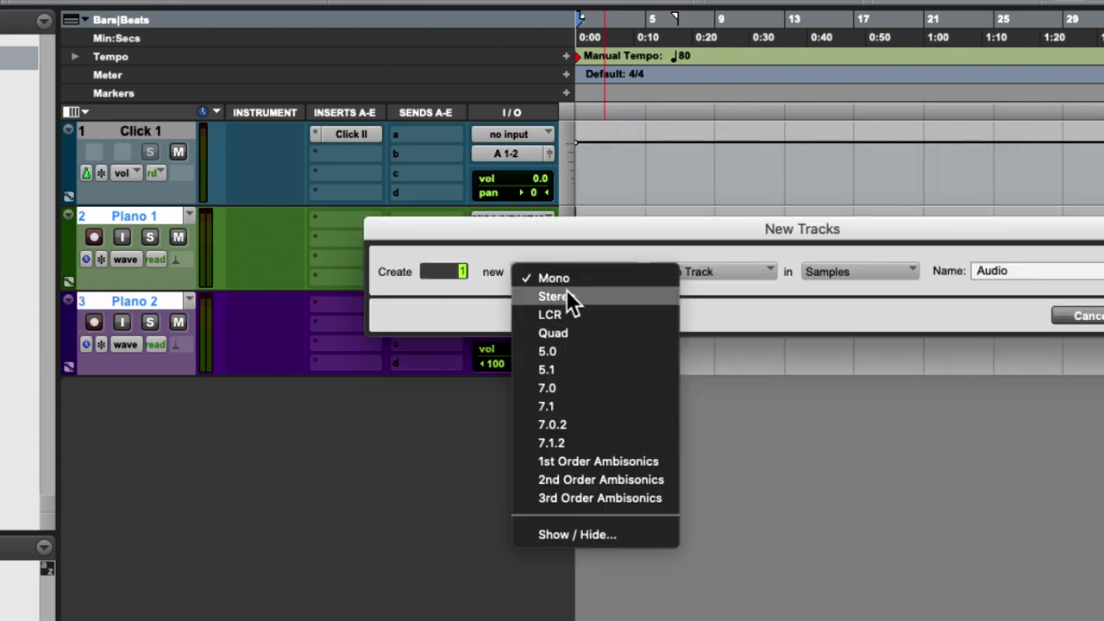
{"action": "left_click", "coordinate": [557, 296]}
{"action": "left_click", "coordinate": [713, 275]}
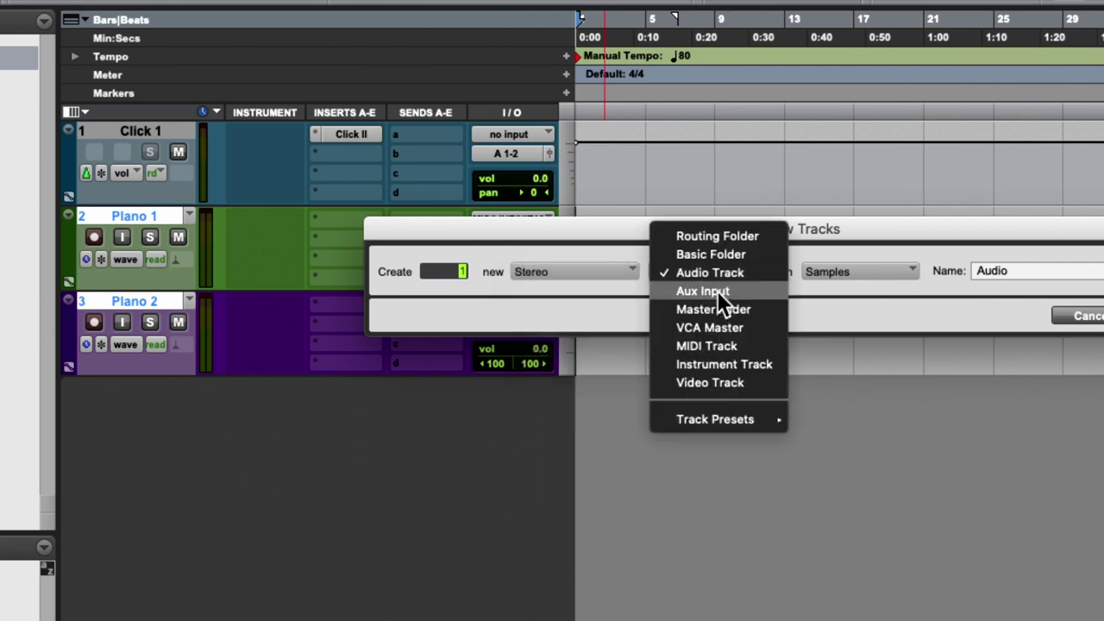
{"action": "left_click", "coordinate": [719, 362]}
{"action": "left_click", "coordinate": [1091, 318]}
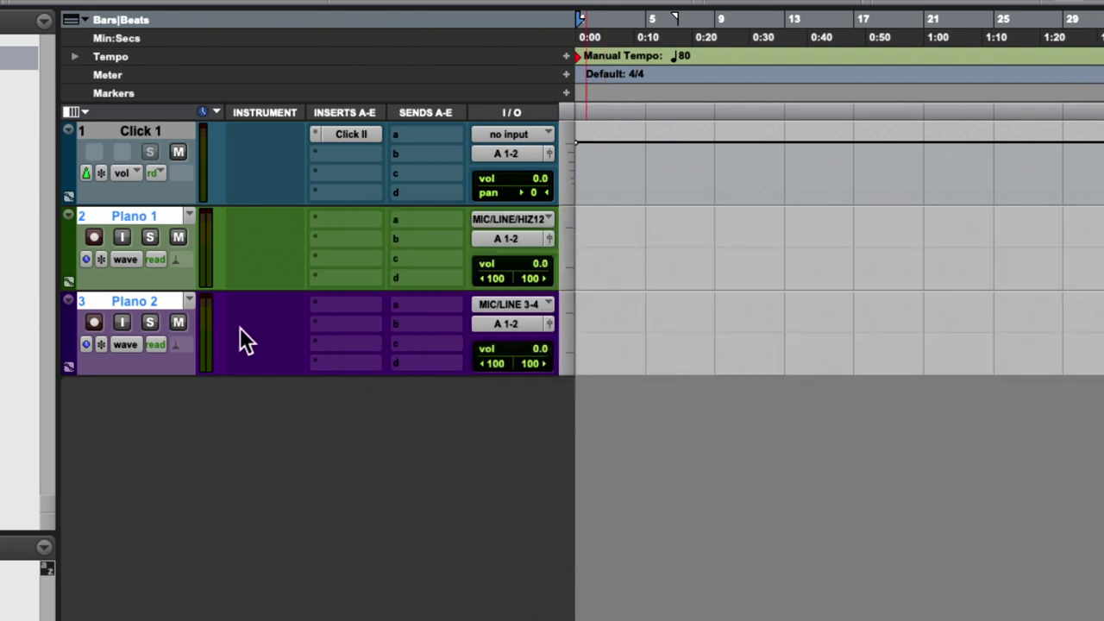
Step: Create one new stereo instrument track, using the Ticks timebase, below the Plano tracks
{"action": "key", "text": "ctrl+shift+n"}
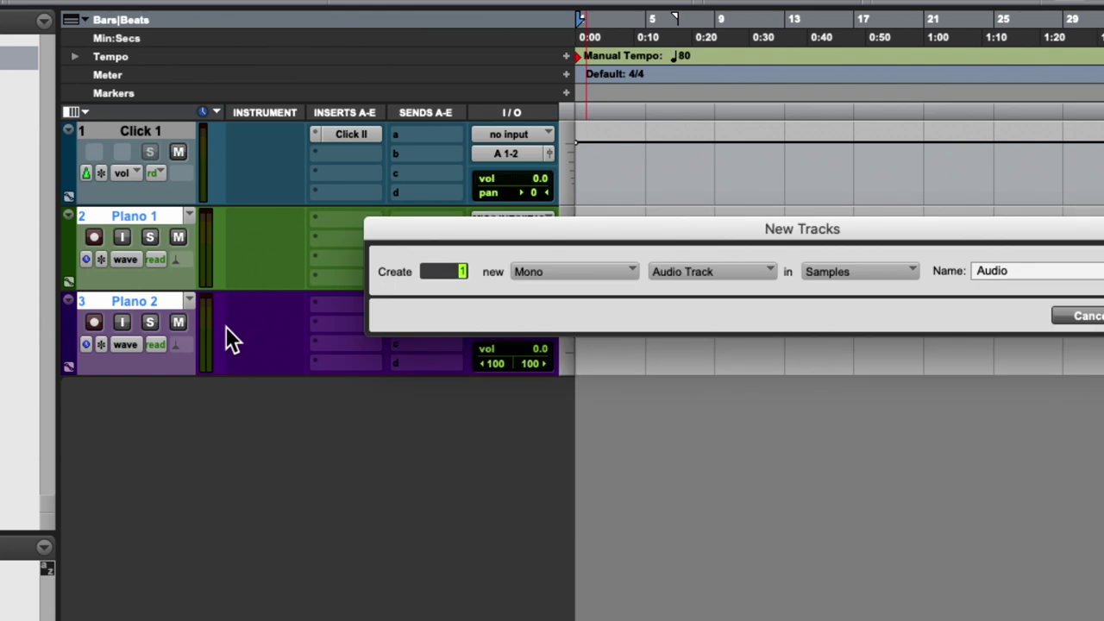
{"action": "left_click", "coordinate": [552, 275]}
{"action": "left_click", "coordinate": [559, 296]}
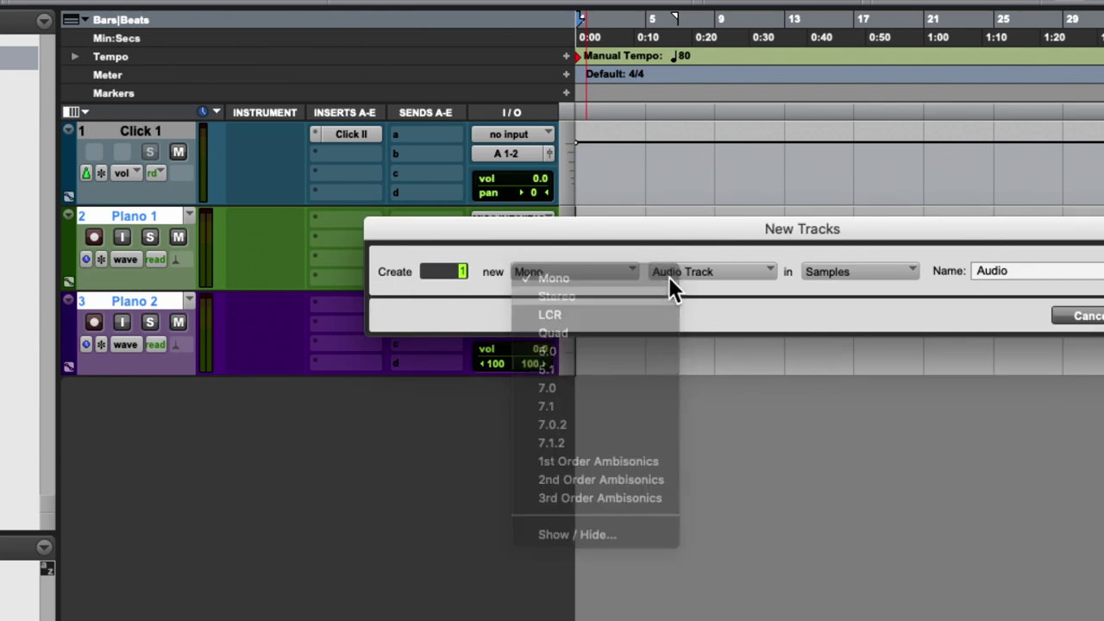
{"action": "left_click", "coordinate": [669, 275]}
{"action": "left_click", "coordinate": [683, 363]}
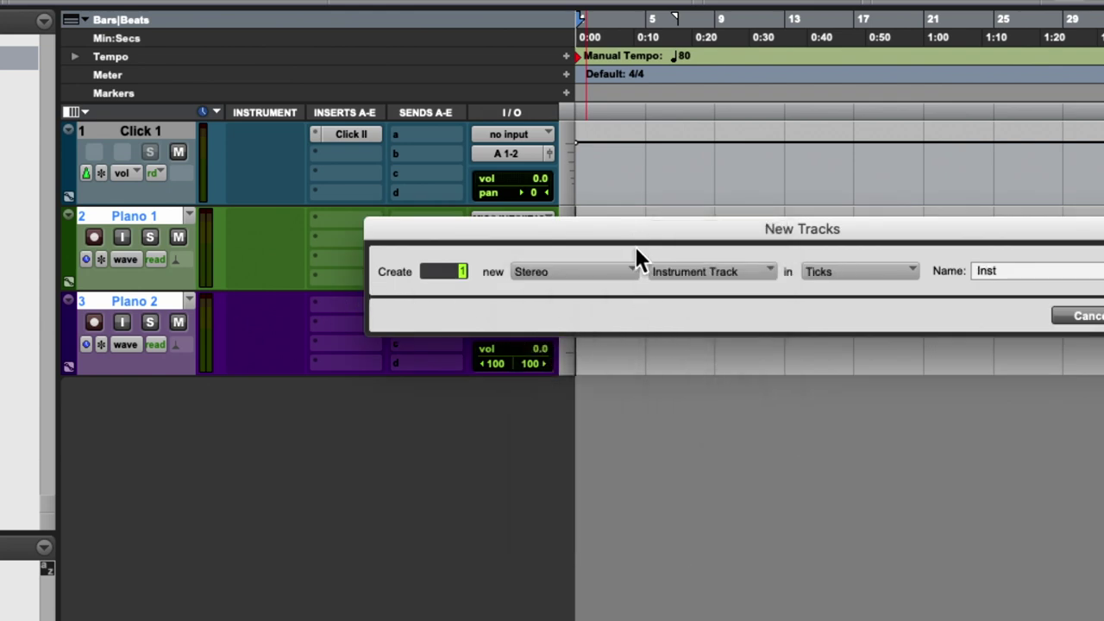
{"action": "left_click", "coordinate": [922, 296]}
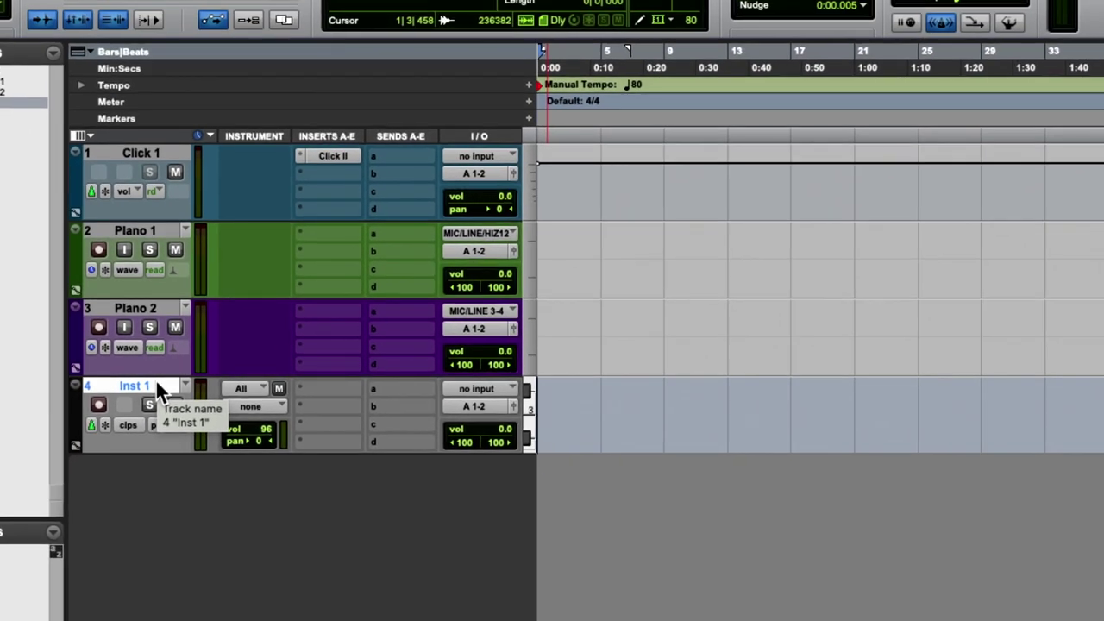
Step: Rename the new instrument track as Bass
{"action": "double_click", "coordinate": [144, 386]}
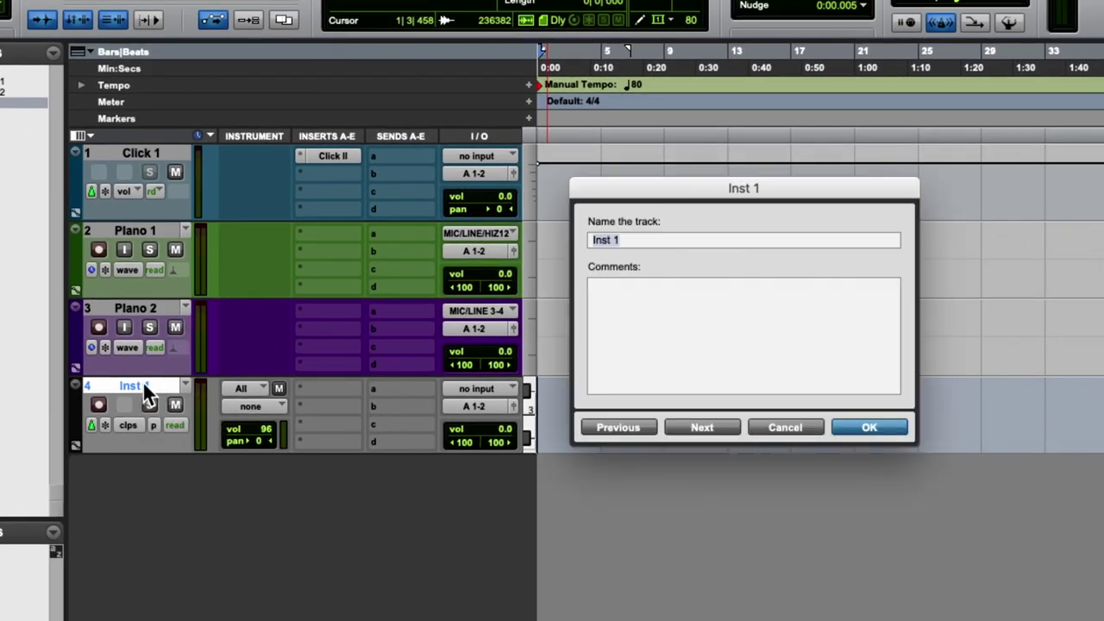
{"action": "type", "text": "Piano"}
{"action": "key", "text": "BackSpace"}
{"action": "key", "text": "BackSpace"}
{"action": "key", "text": "BackSpace"}
{"action": "key", "text": "BackSpace"}
{"action": "key", "text": "BackSpace"}
{"action": "type", "text": "Bass"}
{"action": "key", "text": "Return"}
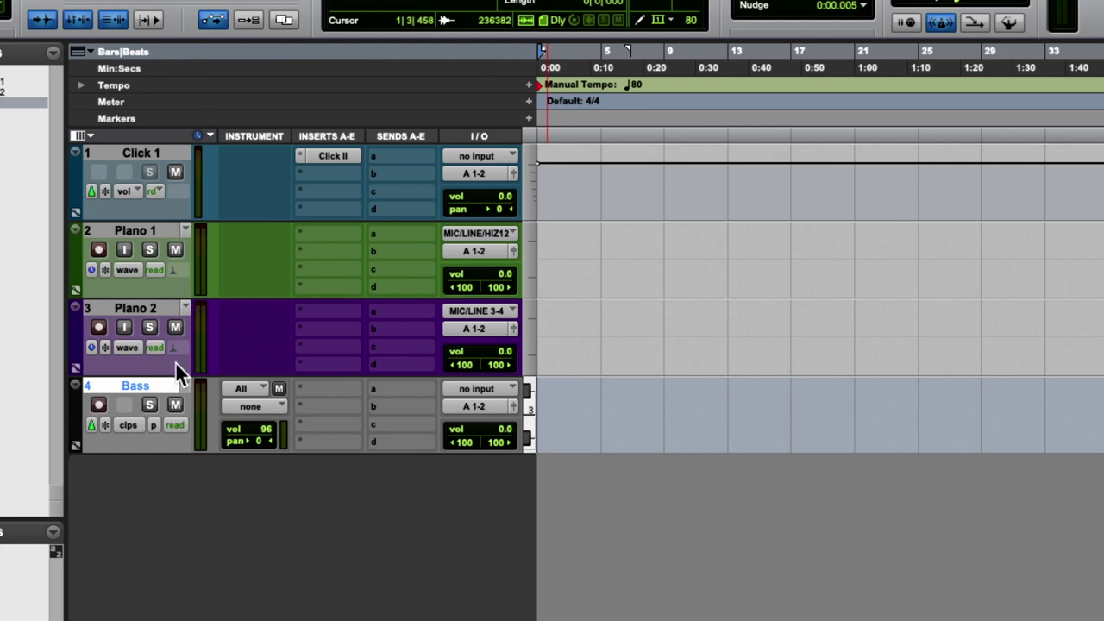
Step: Delete the Bass instrument track and reposition the Edit window beside the score
{"action": "right_click", "coordinate": [144, 387]}
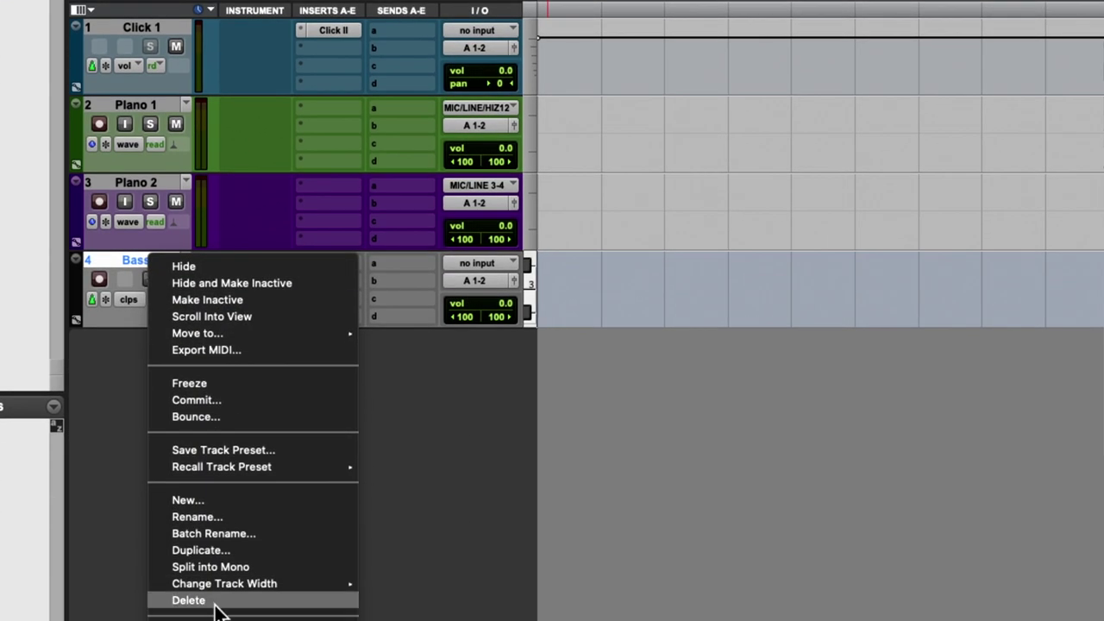
{"action": "left_click", "coordinate": [215, 602]}
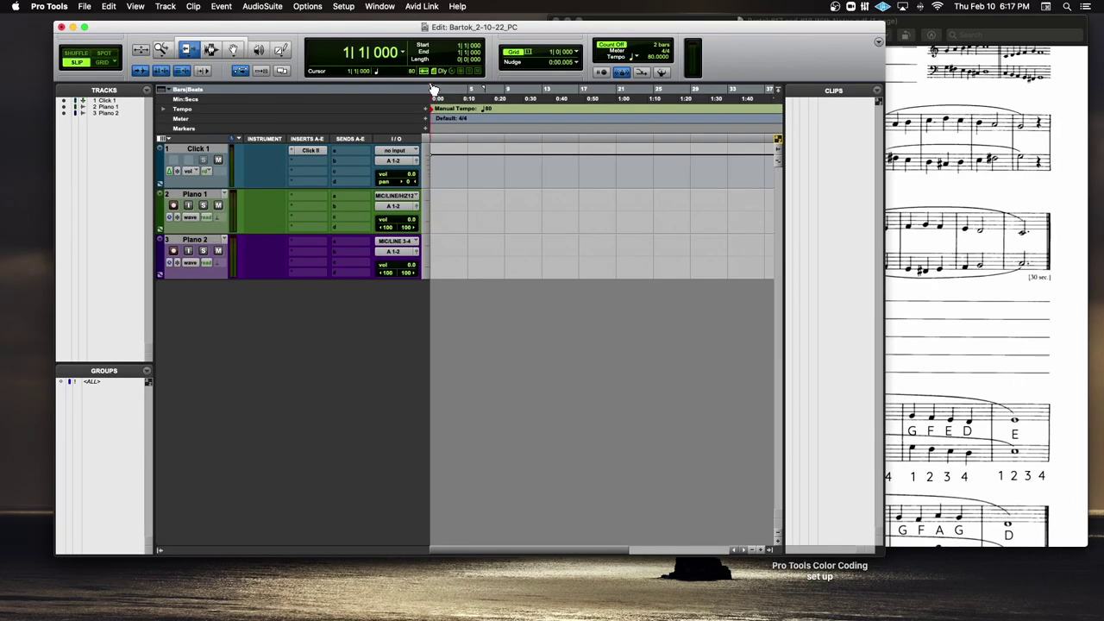
{"action": "left_click_drag", "start_coordinate": [402, 27], "coordinate": [380, 57]}
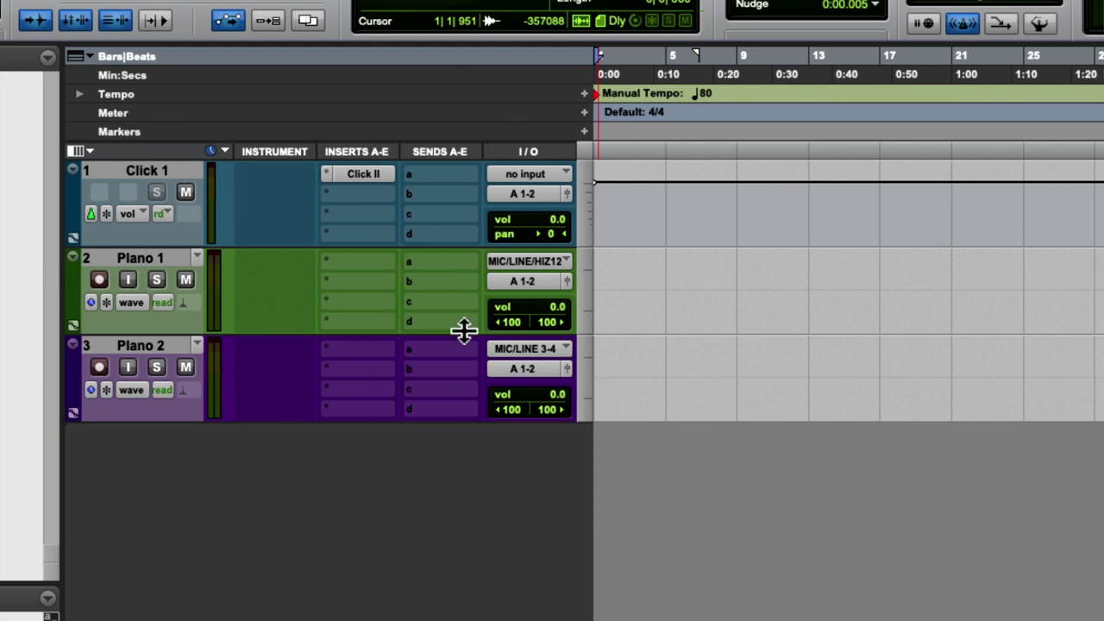
Step: Hide the Sends A-E column in the Edit window
{"action": "left_click", "coordinate": [91, 152]}
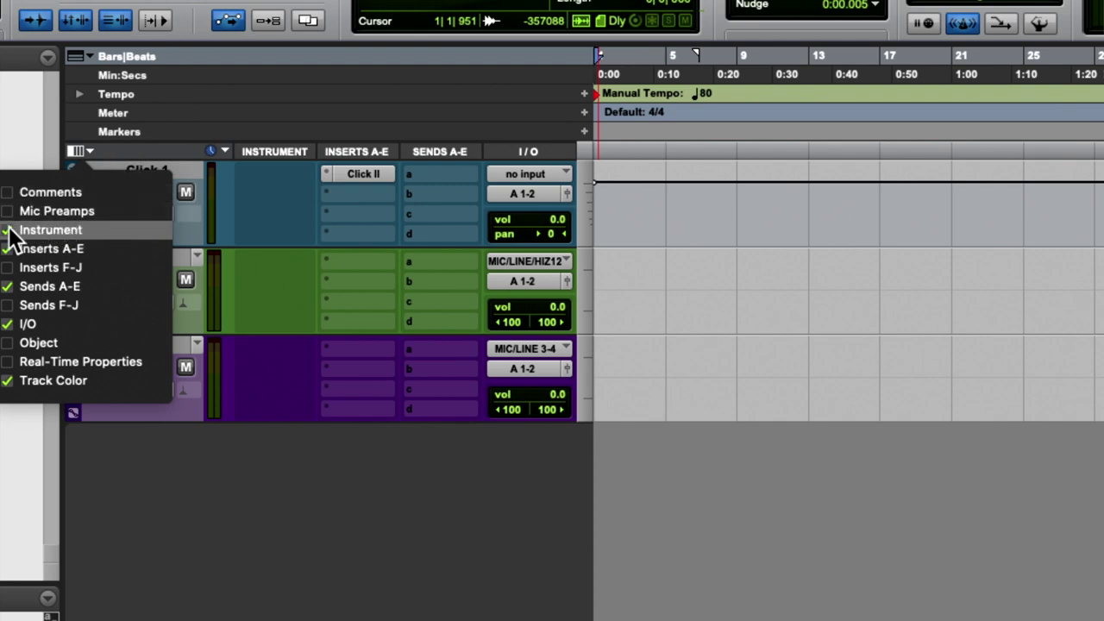
{"action": "left_click", "coordinate": [13, 287]}
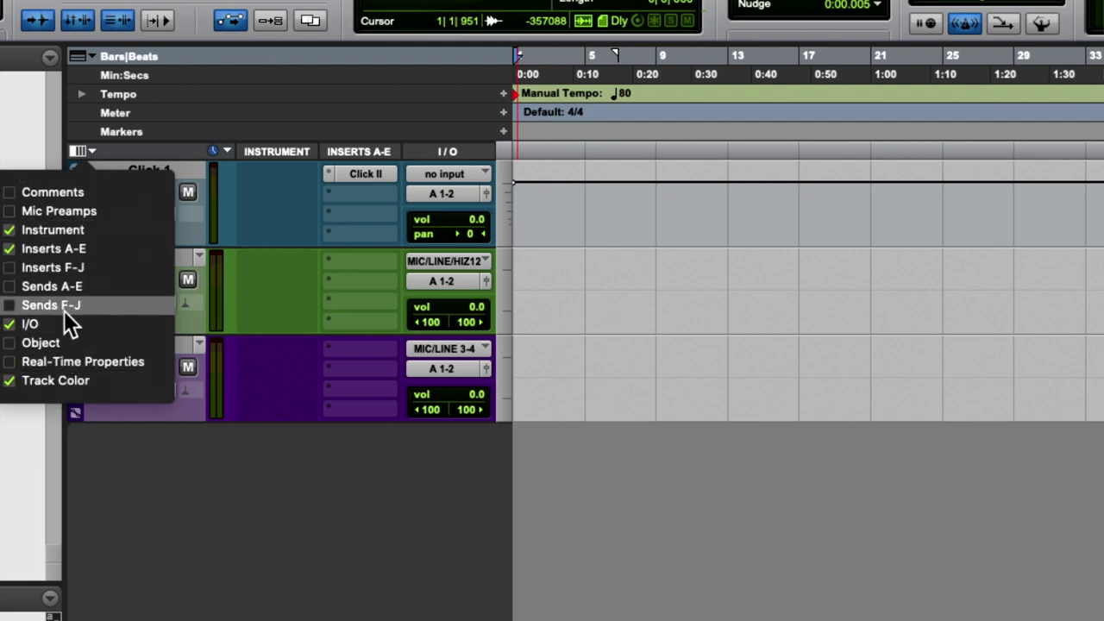
{"action": "left_click", "coordinate": [250, 274]}
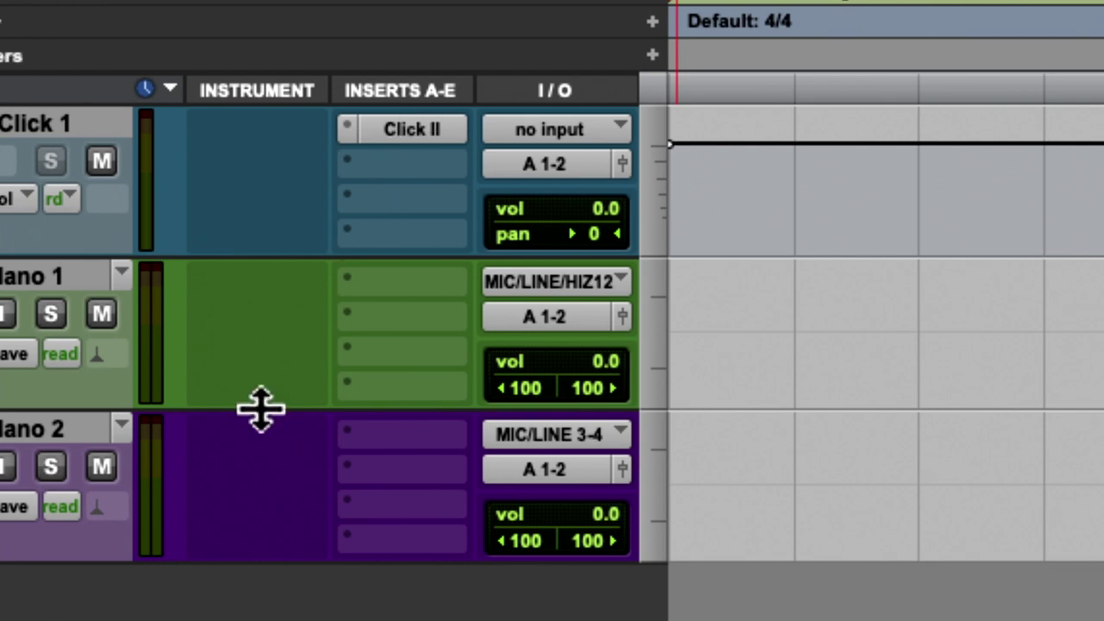
Step: Make the Plano 1 track taller and insert the AIR Mini Grand (stereo) multichannel plug-in in its first insert slot
{"action": "left_click_drag", "start_coordinate": [260, 407], "coordinate": [266, 483]}
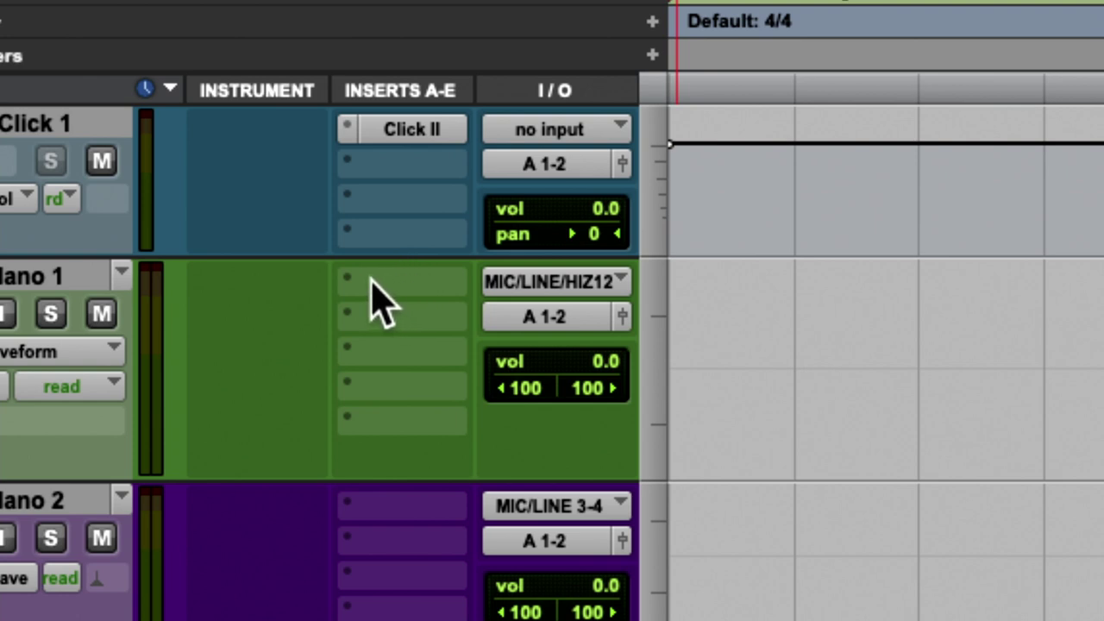
{"action": "left_click", "coordinate": [372, 283]}
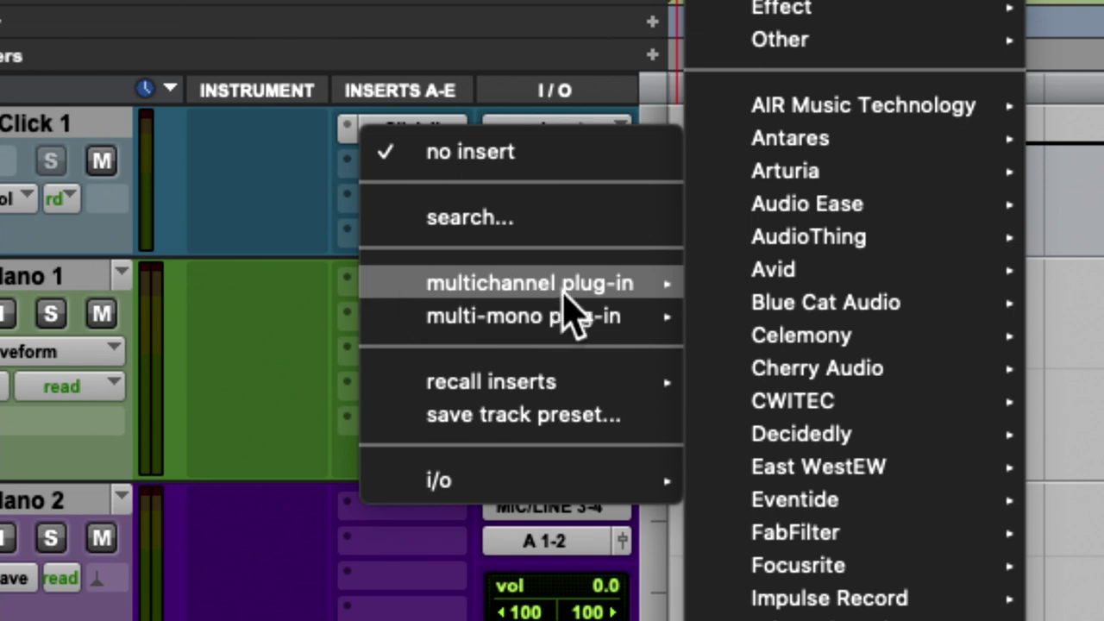
{"action": "mouse_move", "coordinate": [824, 114]}
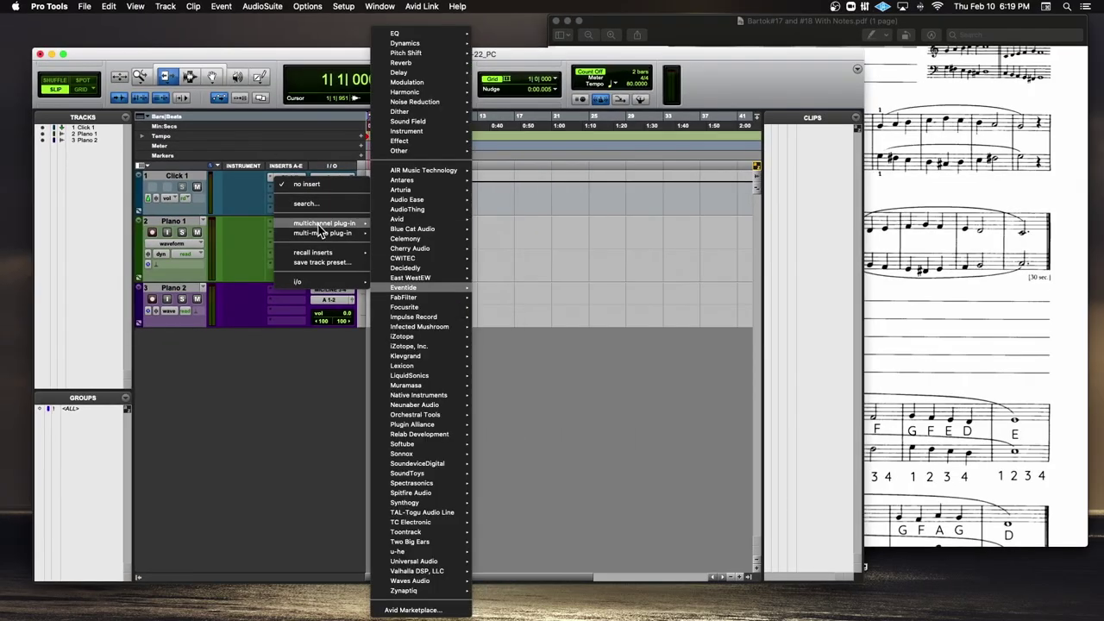
{"action": "mouse_move", "coordinate": [433, 136]}
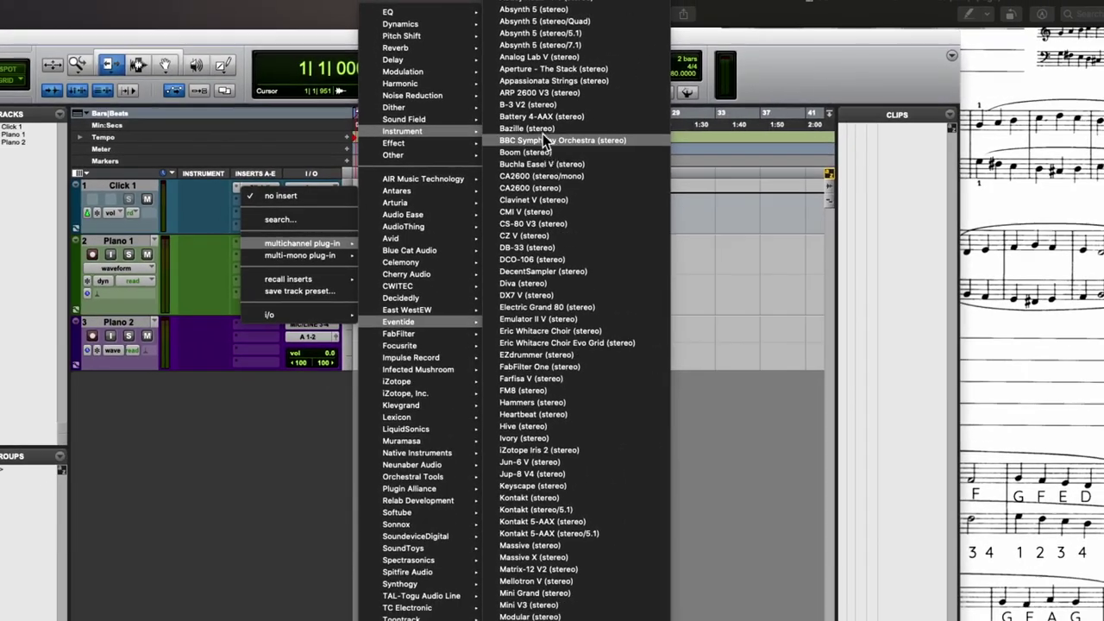
{"action": "scroll", "coordinate": [542, 134], "scroll_direction": "down", "scroll_amount": 10}
{"action": "scroll", "coordinate": [541, 131], "scroll_direction": "down", "scroll_amount": 2}
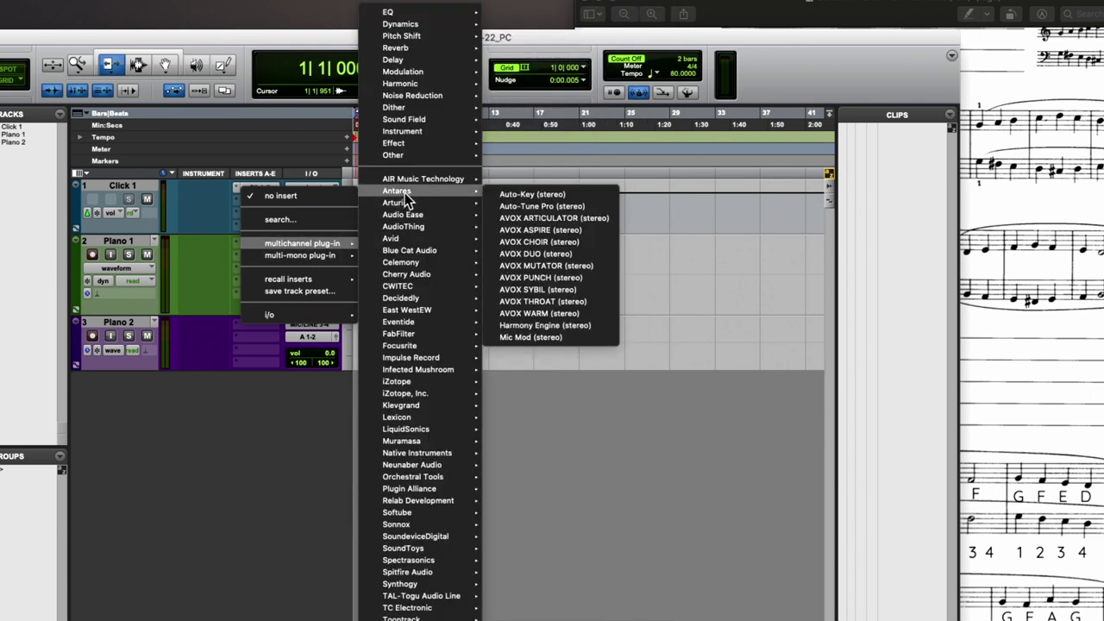
{"action": "mouse_move", "coordinate": [415, 178]}
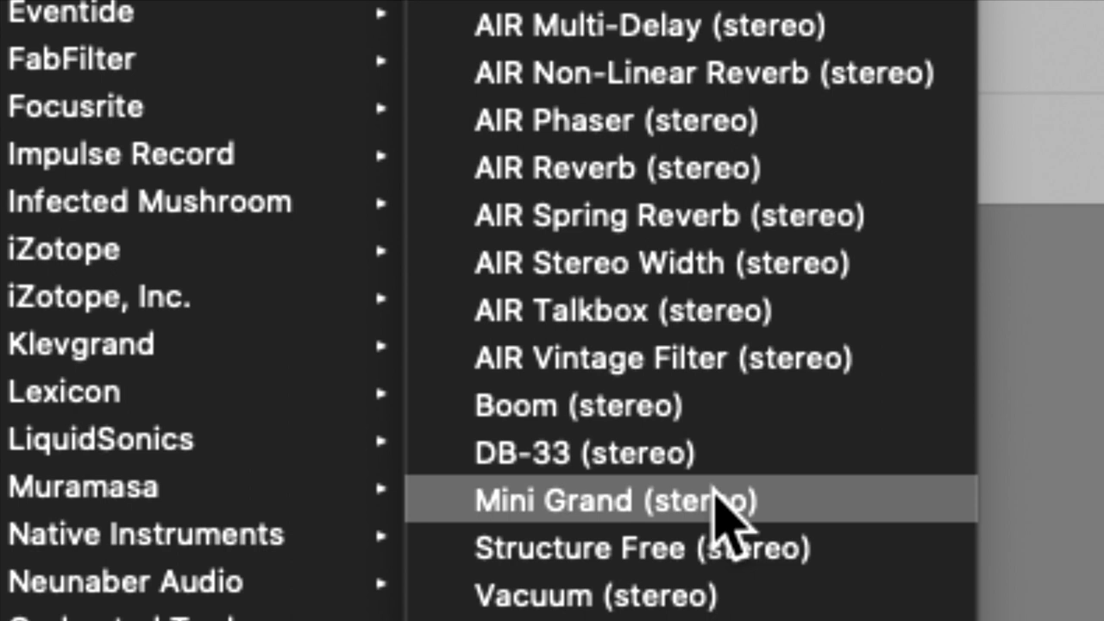
{"action": "left_click", "coordinate": [723, 502]}
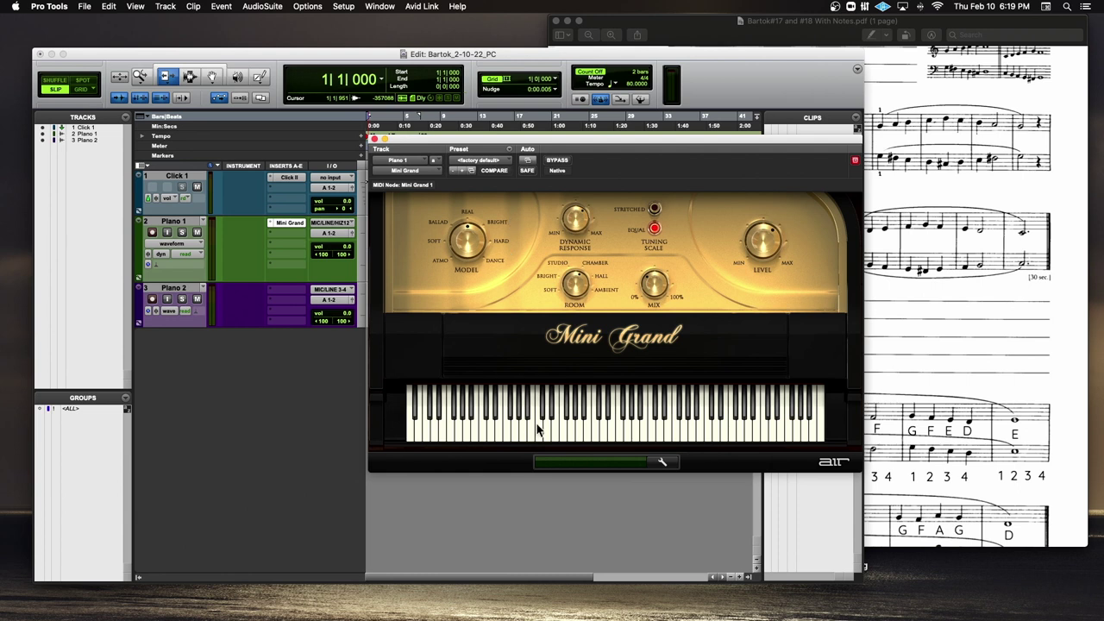
Step: Try out notes on the Mini Grand's on-screen keyboard and close the plug-in window
{"action": "mouse_move", "coordinate": [544, 431]}
{"action": "left_mouse_down"}
{"action": "mouse_move", "coordinate": [680, 439]}
{"action": "mouse_move", "coordinate": [443, 419]}
{"action": "left_mouse_up"}
{"action": "left_click", "coordinate": [445, 430]}
{"action": "left_click", "coordinate": [373, 138]}
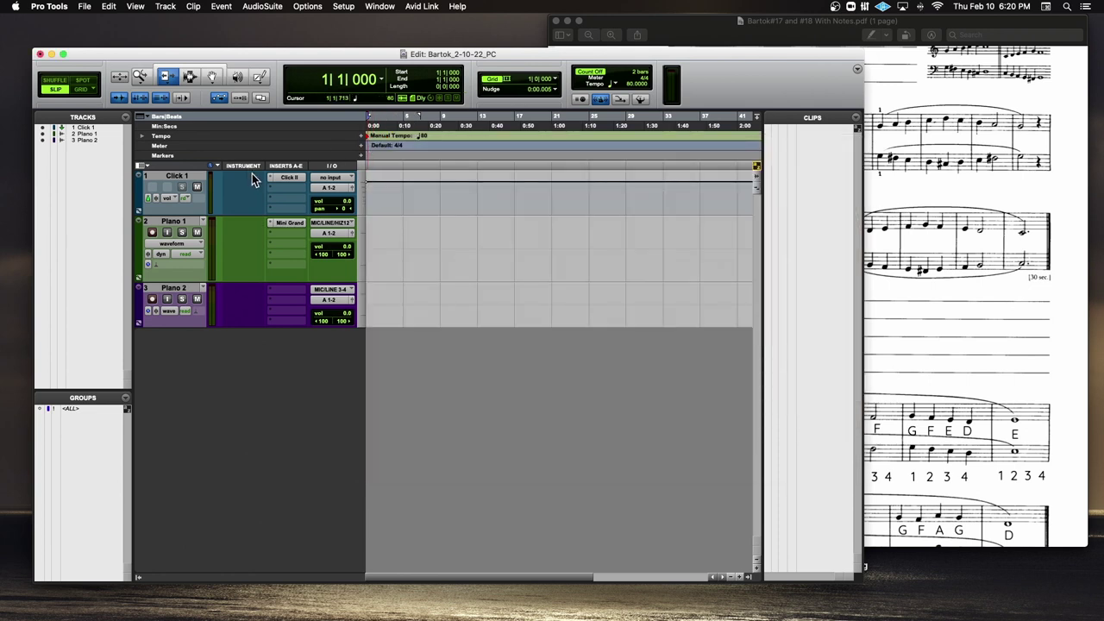
Step: Add Mini Grand to the first insert slot of Plano 2 and shift the Edit window slightly
{"action": "left_click", "coordinate": [286, 297]}
{"action": "left_click", "coordinate": [235, 292]}
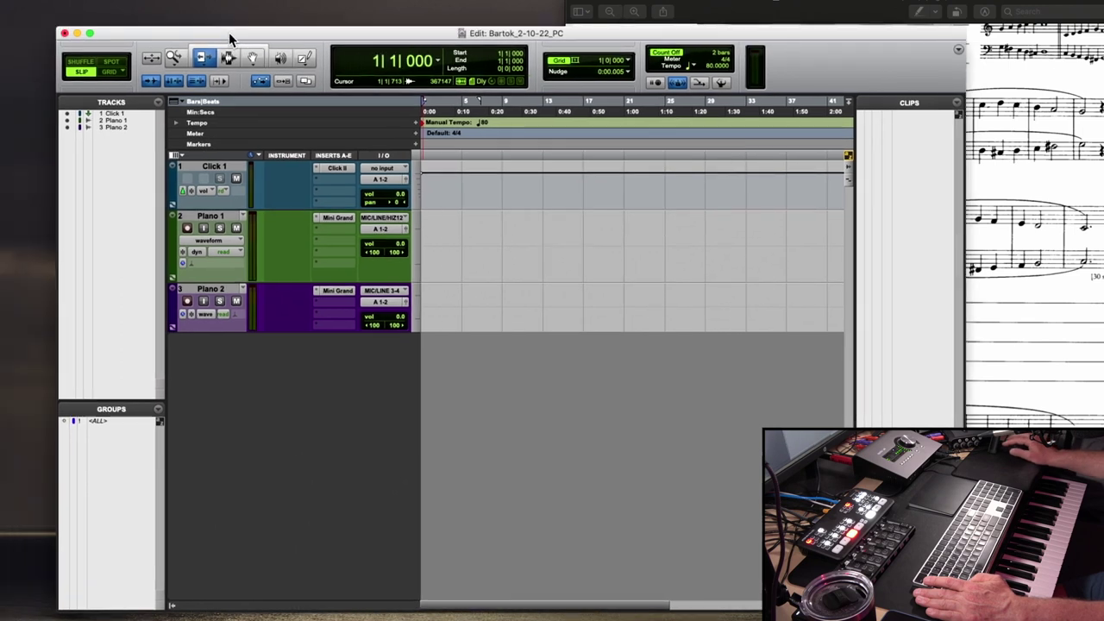
{"action": "left_click_drag", "start_coordinate": [229, 35], "coordinate": [260, 43]}
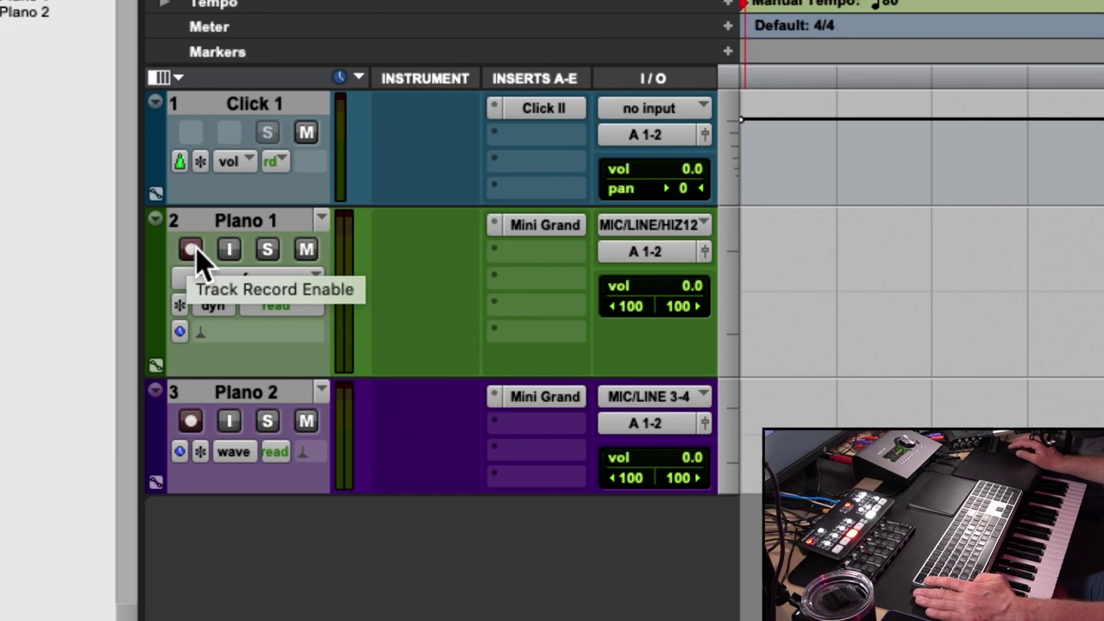
Step: Record-enable the Plano 1 audio track and set its input to no input
{"action": "left_click", "coordinate": [196, 249]}
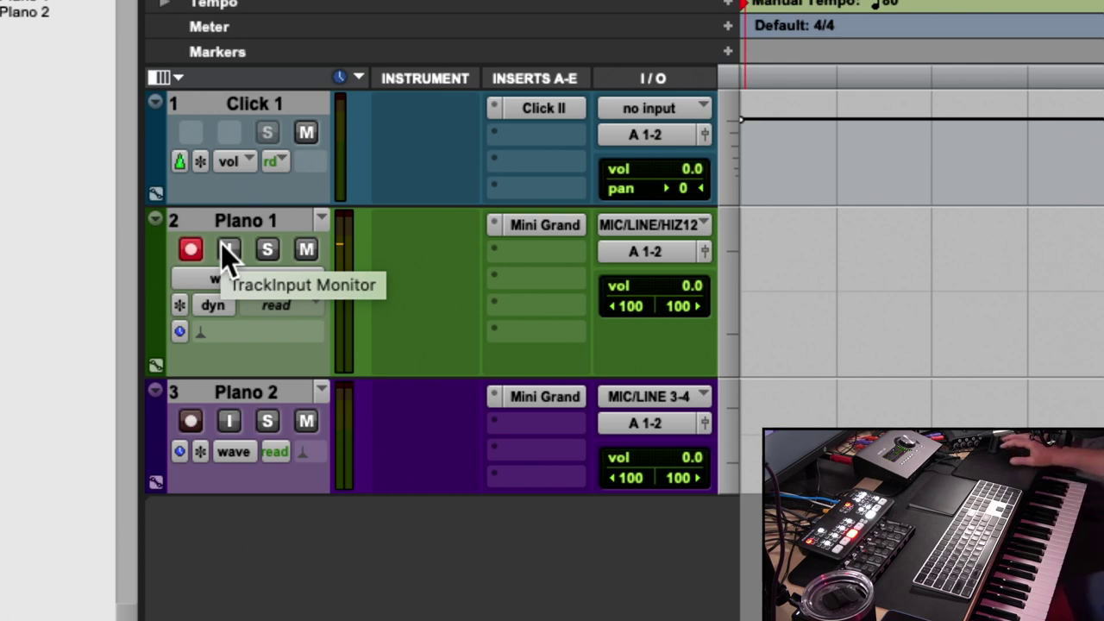
{"action": "left_click", "coordinate": [618, 222]}
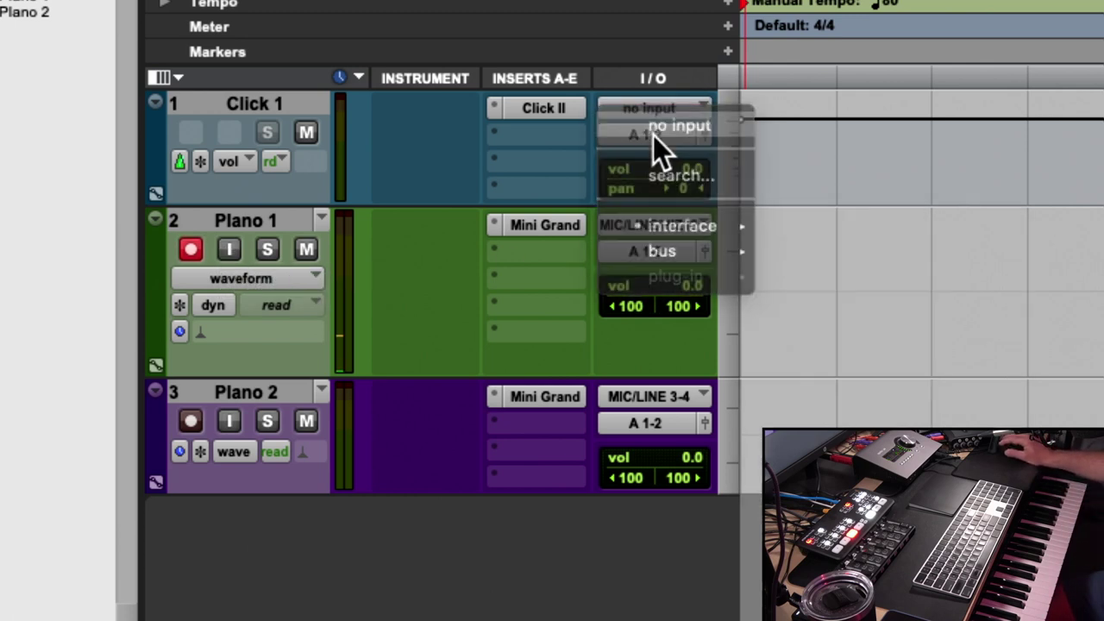
{"action": "left_click", "coordinate": [655, 132]}
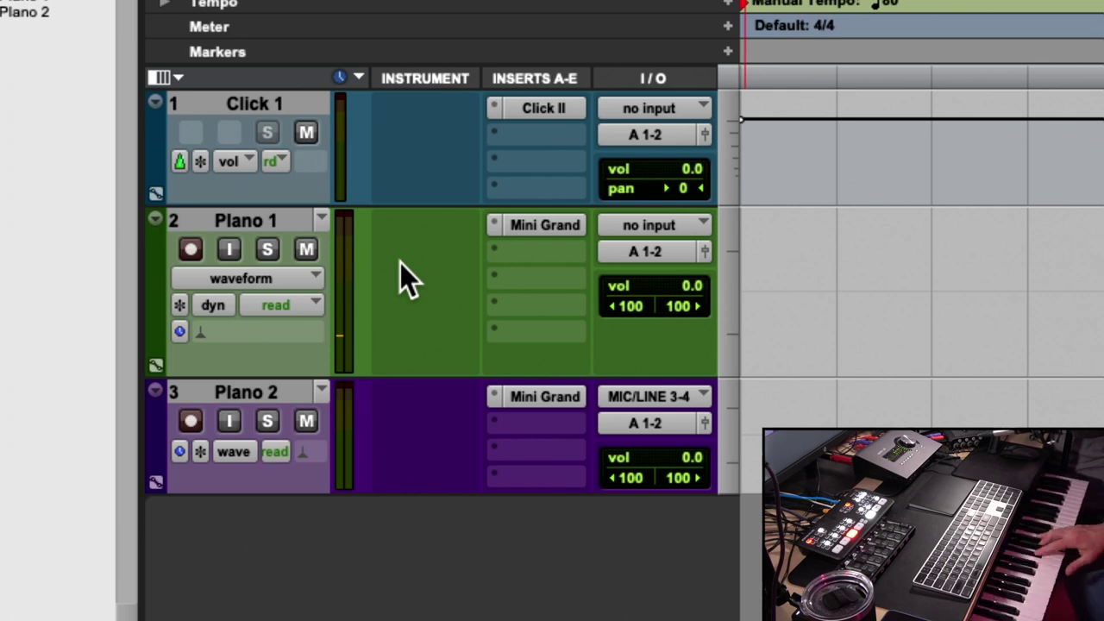
Step: Try to record-enable Plano 1 twice while it has no input assigned, dismissing the alert each time
{"action": "left_click", "coordinate": [193, 249]}
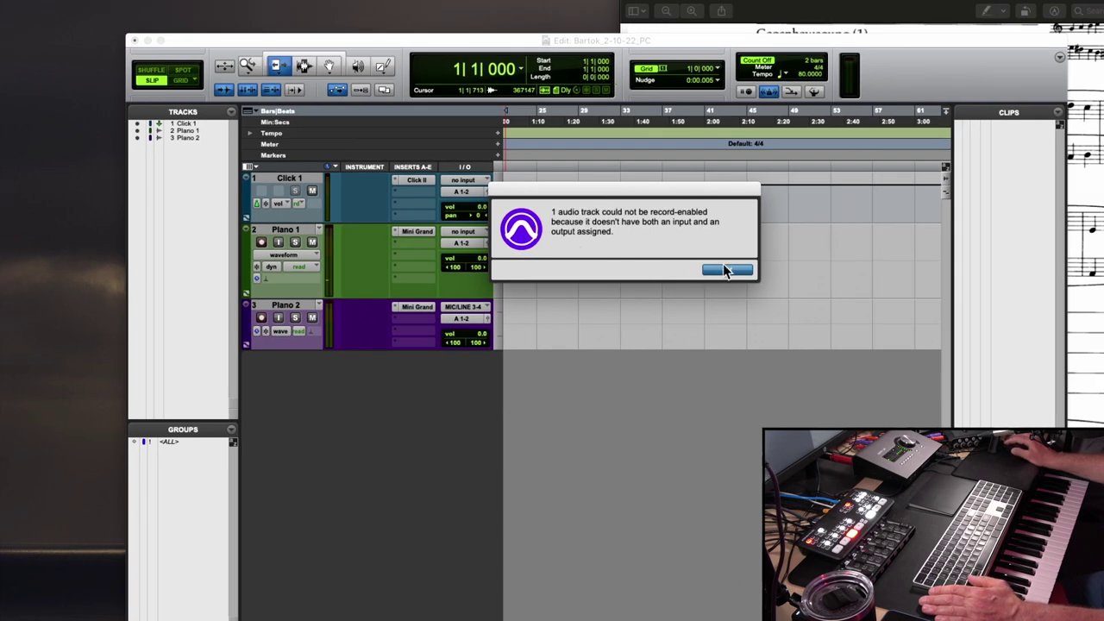
{"action": "left_click", "coordinate": [728, 270]}
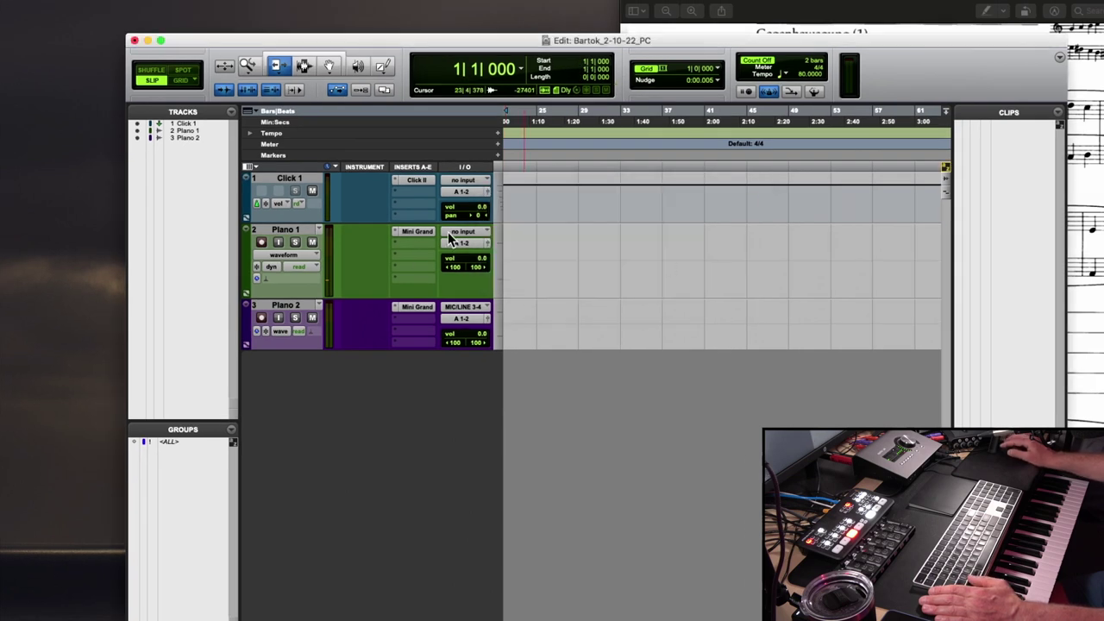
{"action": "left_click", "coordinate": [448, 233]}
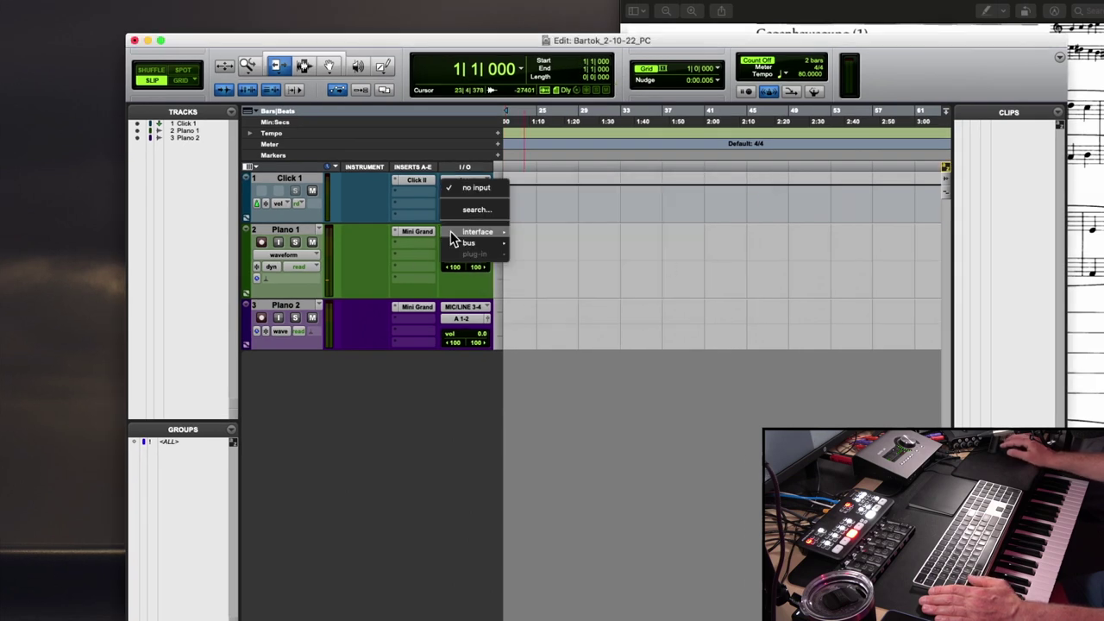
{"action": "left_click", "coordinate": [307, 231]}
{"action": "left_click", "coordinate": [308, 231]}
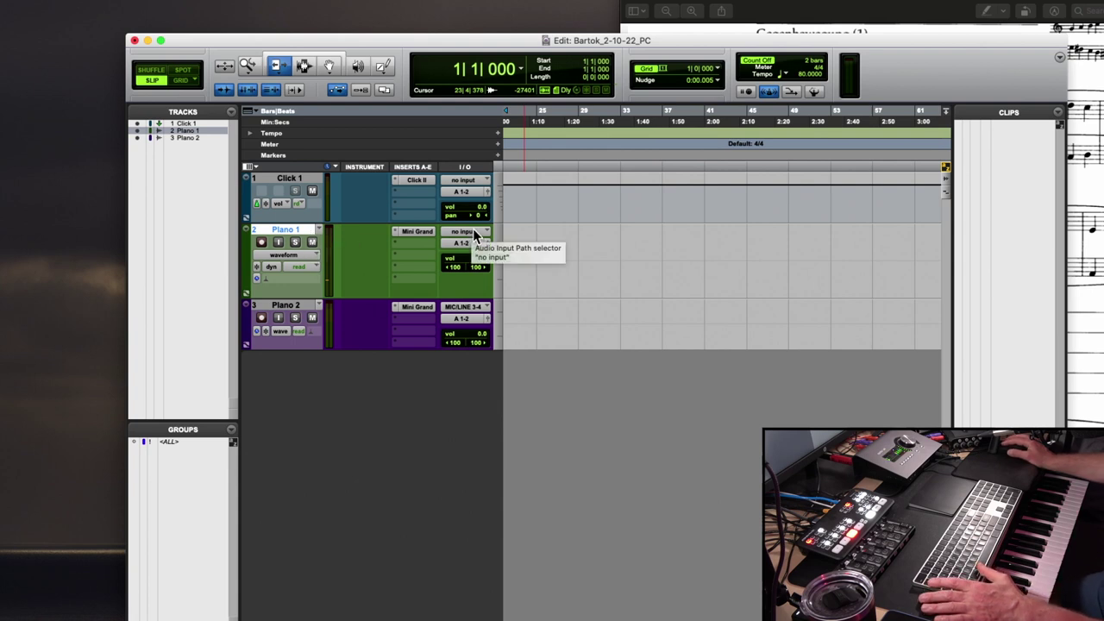
{"action": "left_click", "coordinate": [262, 242]}
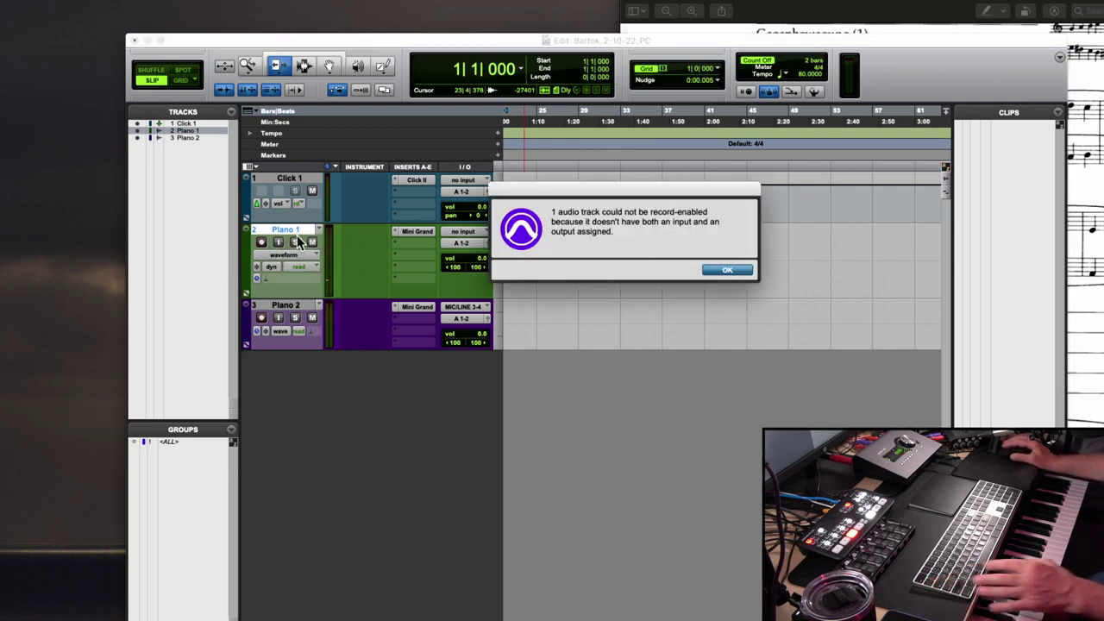
{"action": "left_click", "coordinate": [727, 270]}
Step: Assign the MIC/LINE/HIZ 1-2 (Stereo) interface input to Plano 1 and record-enable the track
{"action": "left_click", "coordinate": [464, 232]}
{"action": "mouse_move", "coordinate": [474, 233]}
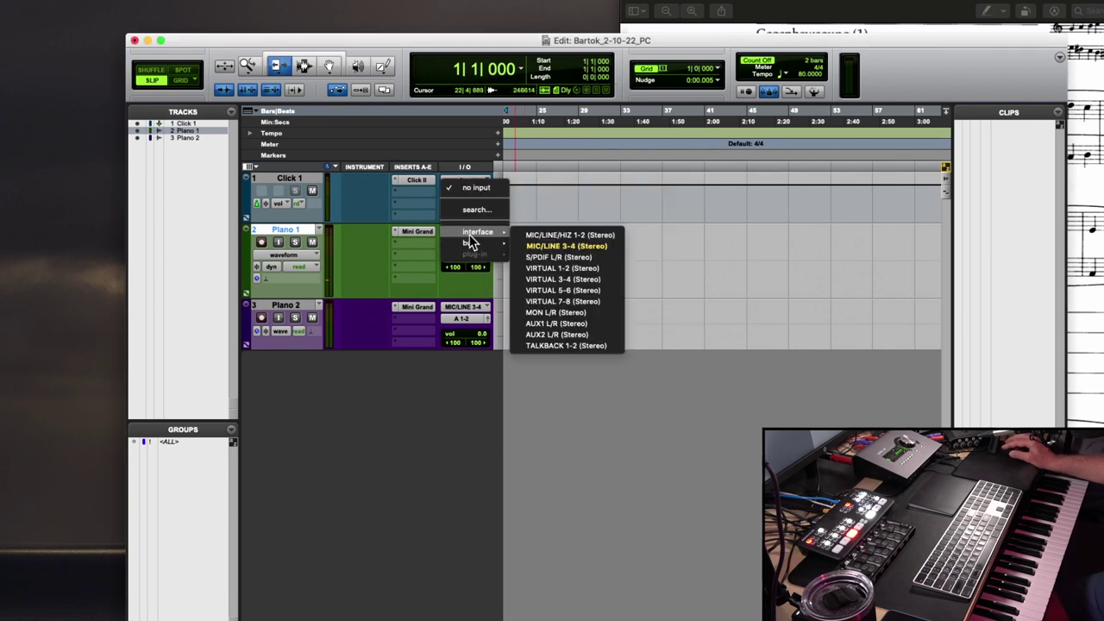
{"action": "left_click", "coordinate": [563, 234]}
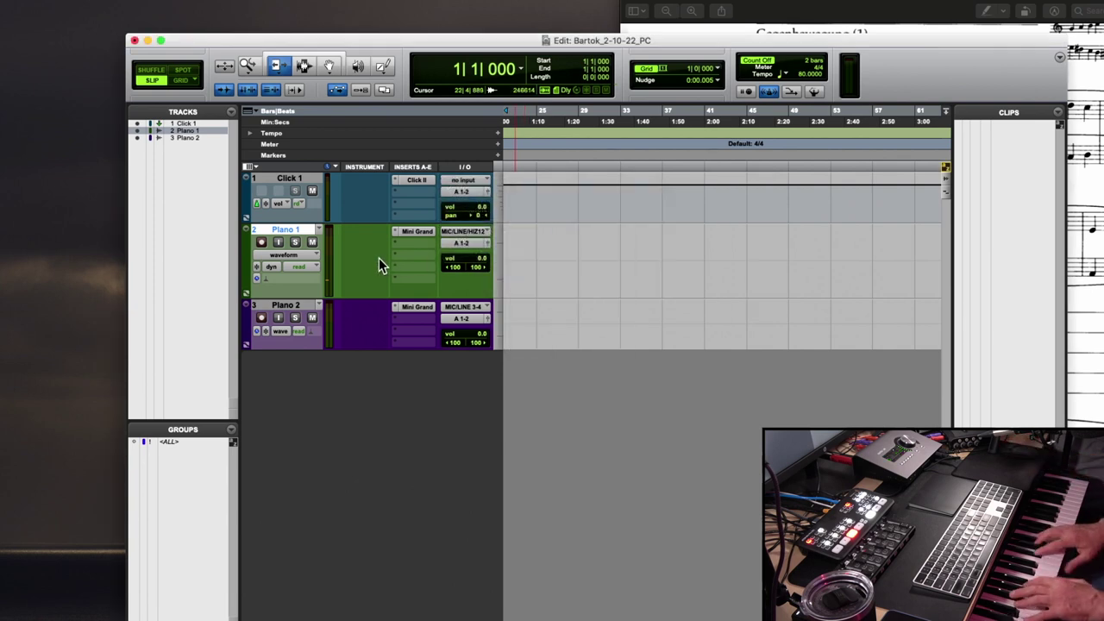
{"action": "left_click", "coordinate": [262, 245]}
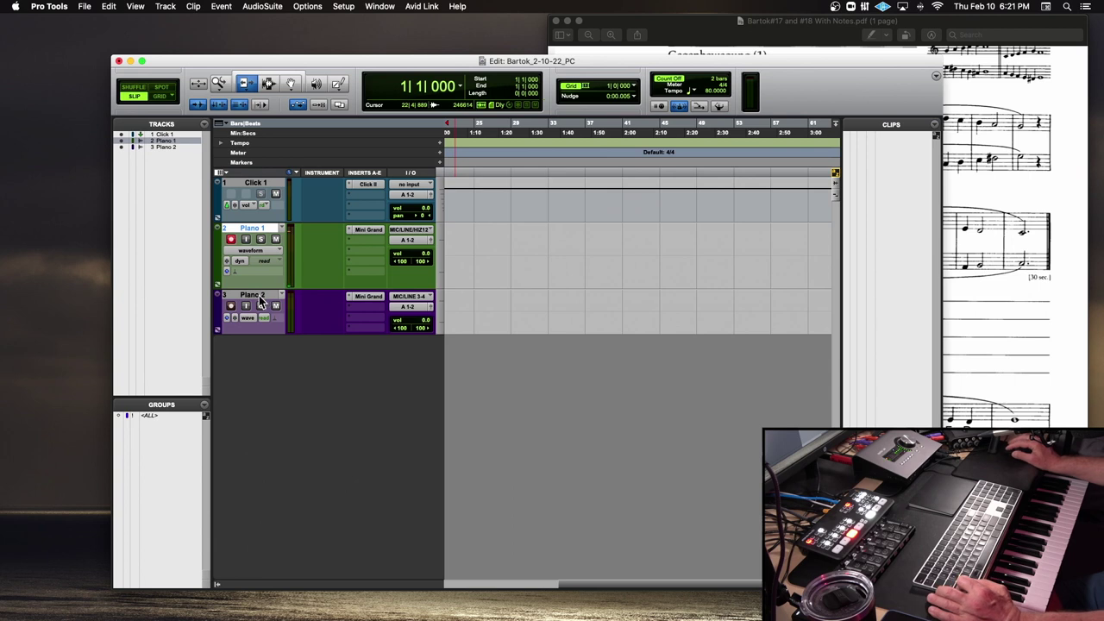
Step: Delete the Plano 1 and Plano 2 audio tracks together
{"action": "left_click", "coordinate": [211, 277], "text": "shift"}
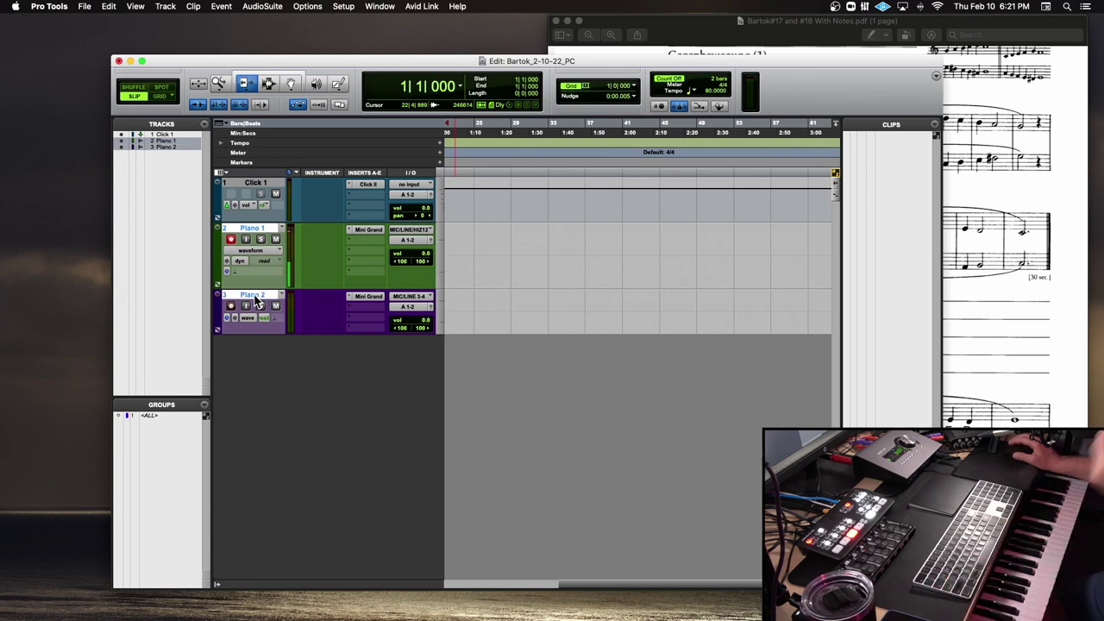
{"action": "right_click", "coordinate": [254, 296]}
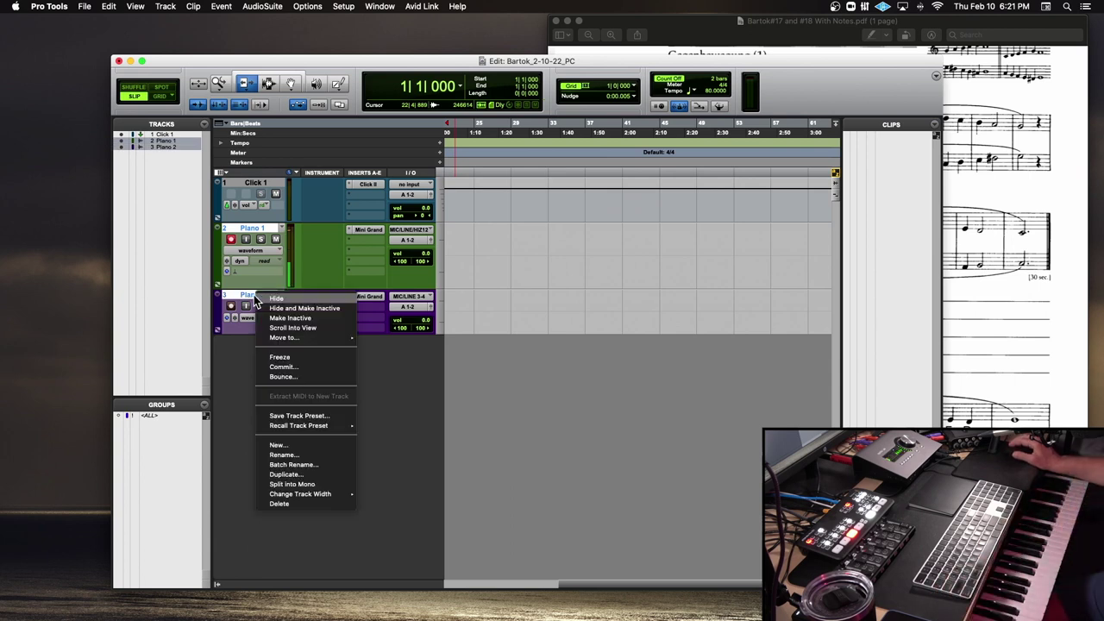
{"action": "left_click", "coordinate": [306, 504]}
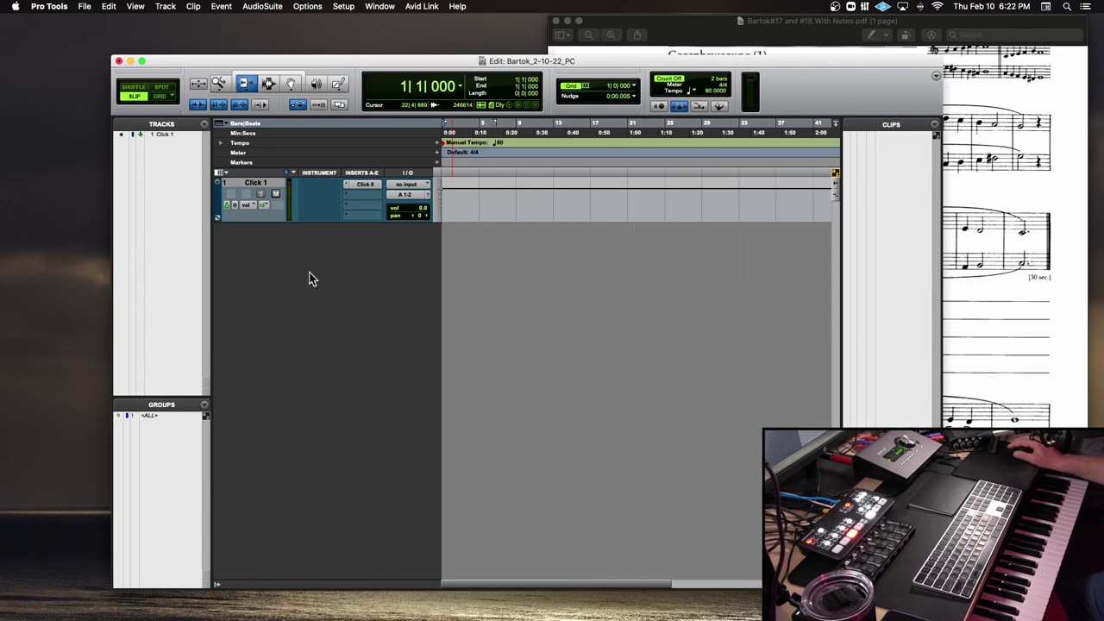
Step: Create two new stereo instrument tracks in Ticks named Piano
{"action": "key", "text": "super+shift+n"}
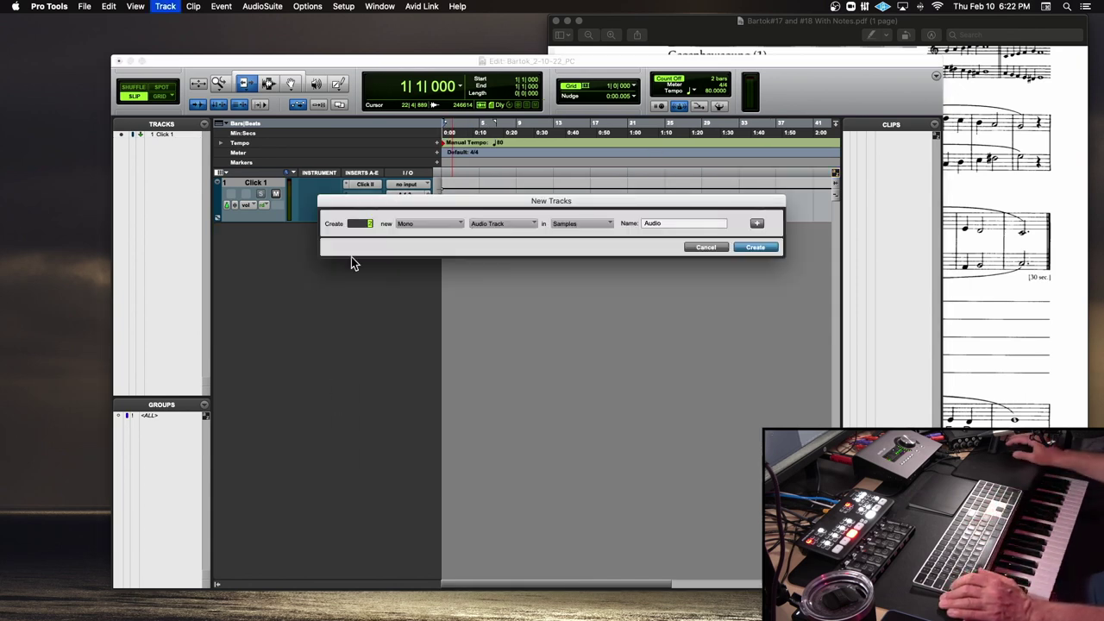
{"action": "left_click", "coordinate": [407, 223]}
{"action": "left_click", "coordinate": [414, 234]}
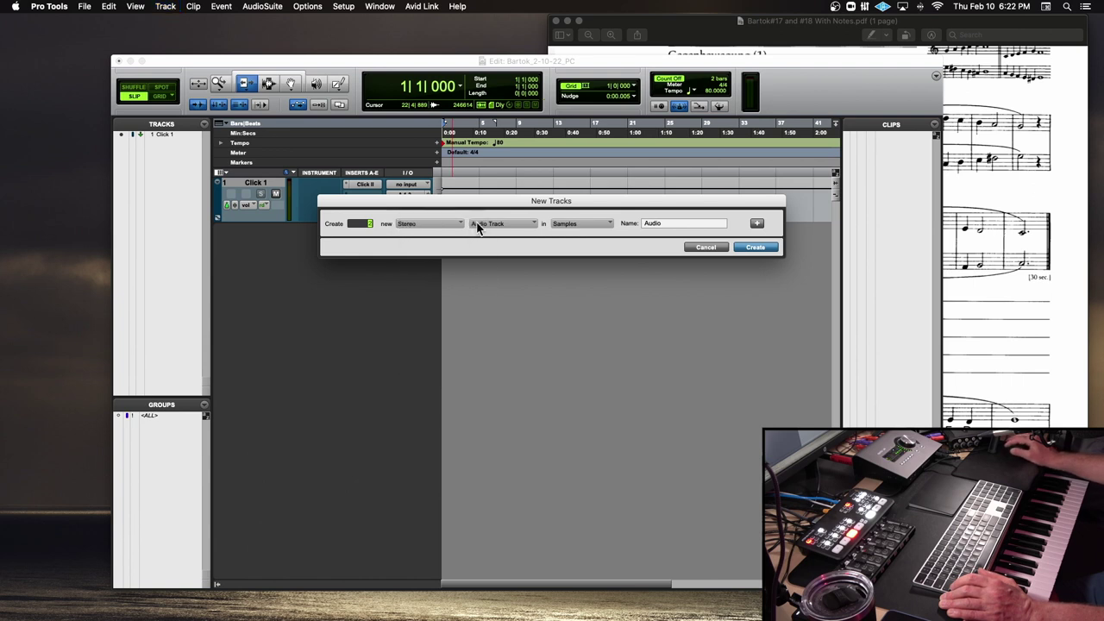
{"action": "left_click", "coordinate": [492, 226]}
{"action": "left_click", "coordinate": [508, 273]}
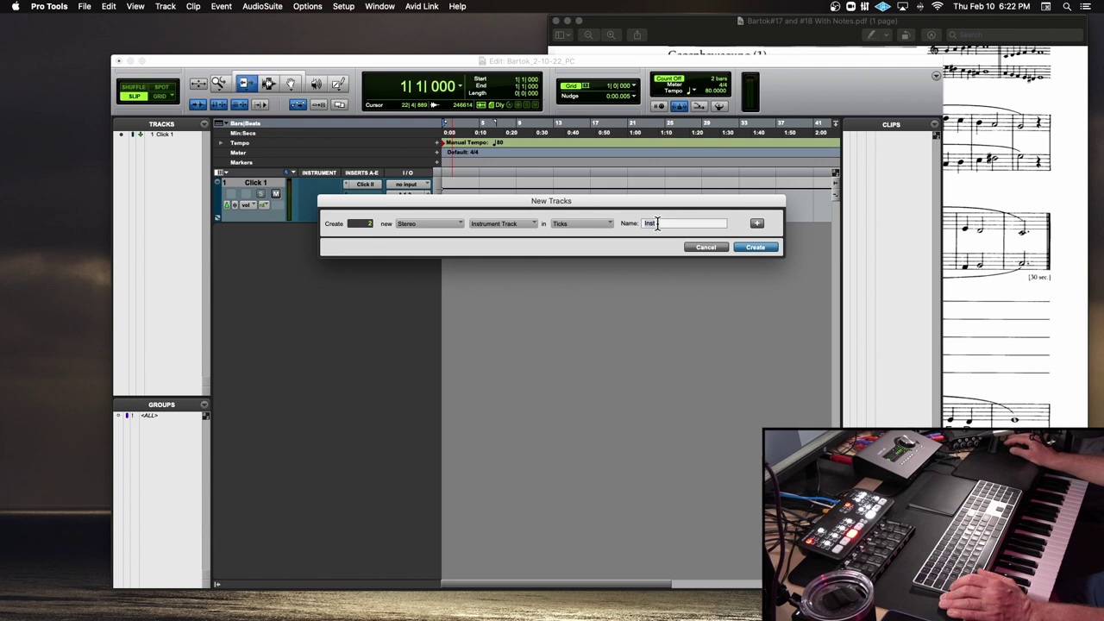
{"action": "type", "text": "Piano"}
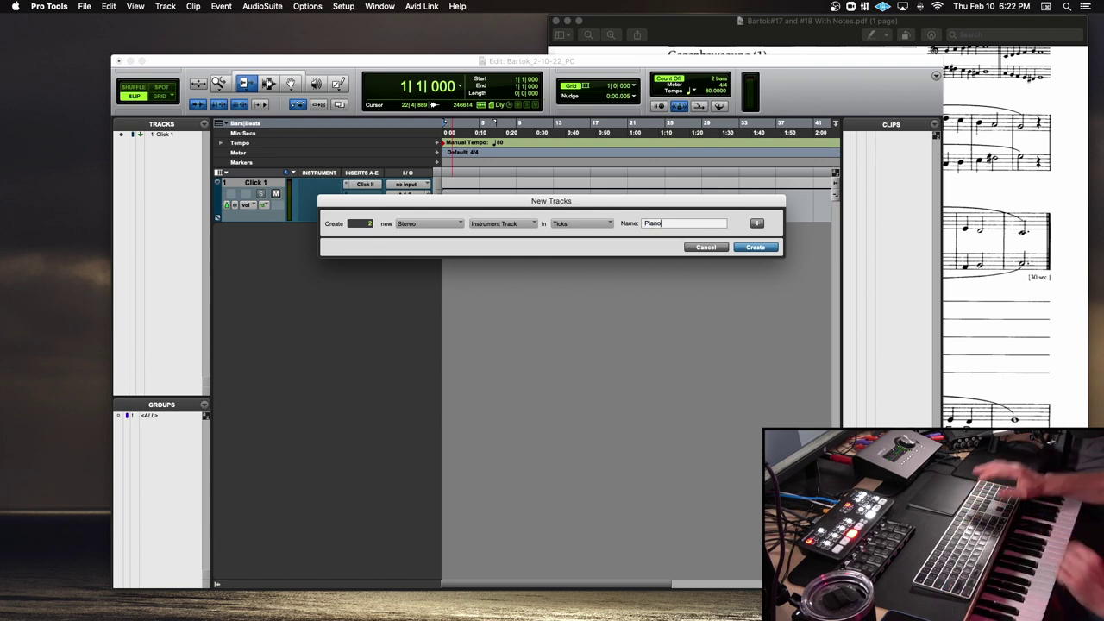
{"action": "left_click", "coordinate": [756, 248]}
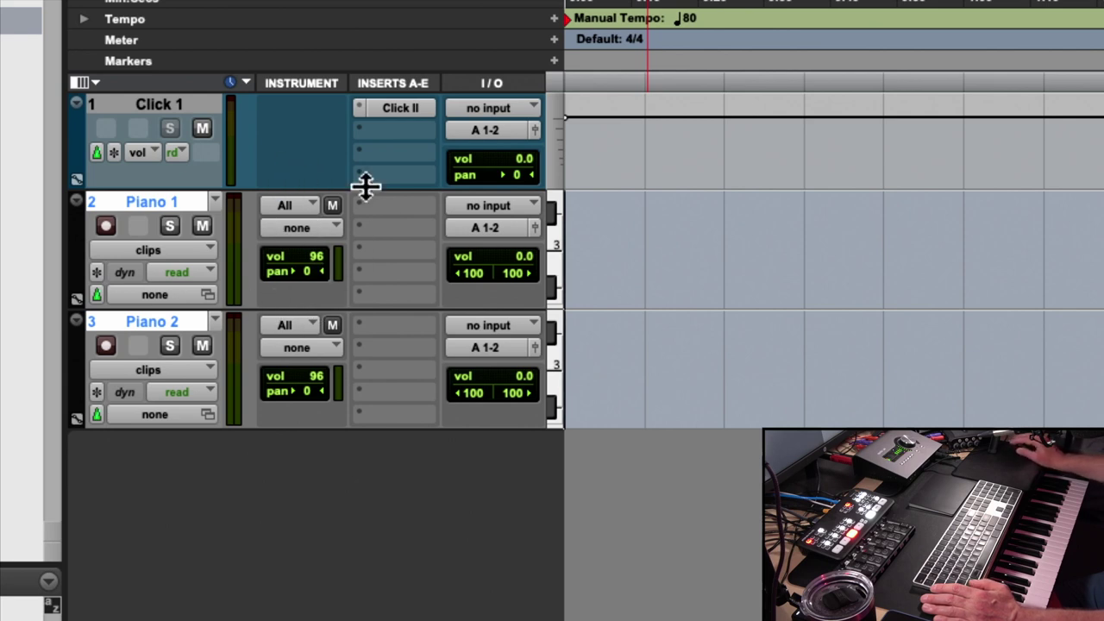
Step: Insert the Mini Grand multichannel instrument plug-in on Piano 1 and copy the insert to Piano 2
{"action": "left_click", "coordinate": [395, 207]}
{"action": "mouse_move", "coordinate": [394, 209]}
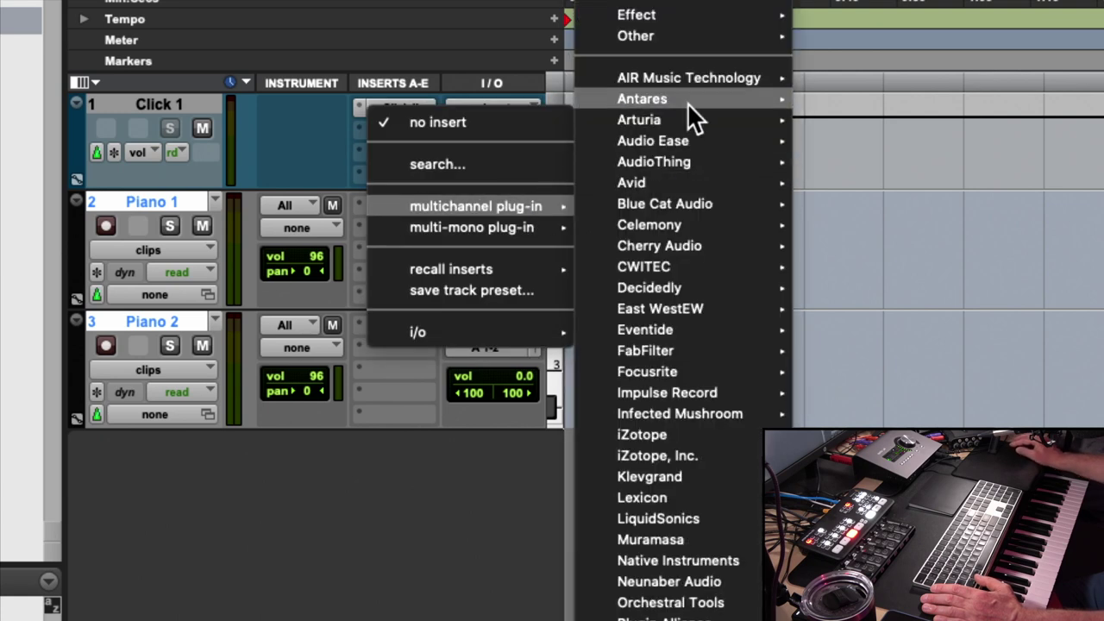
{"action": "mouse_move", "coordinate": [748, 91]}
{"action": "left_click", "coordinate": [862, 546]}
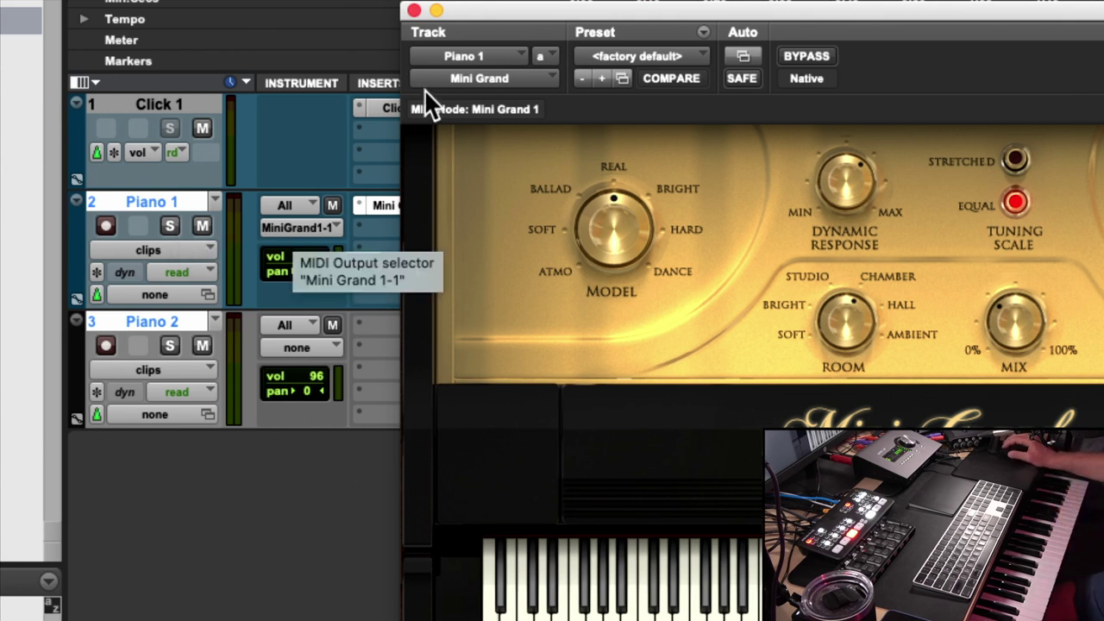
{"action": "left_click", "coordinate": [414, 12]}
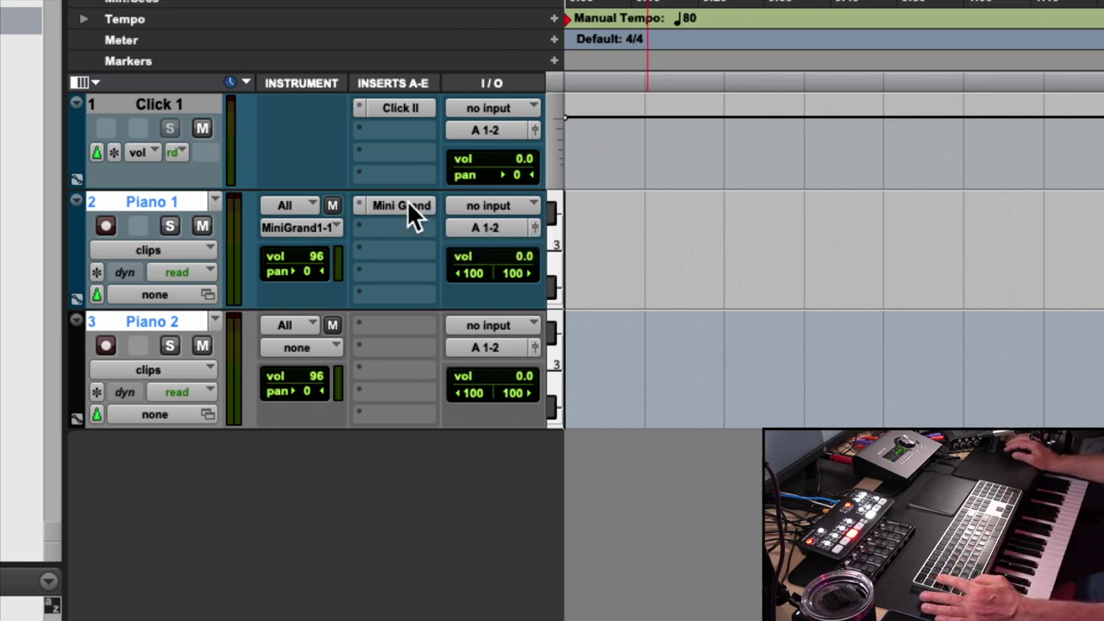
{"action": "left_click_drag", "start_coordinate": [405, 241], "coordinate": [398, 320]}
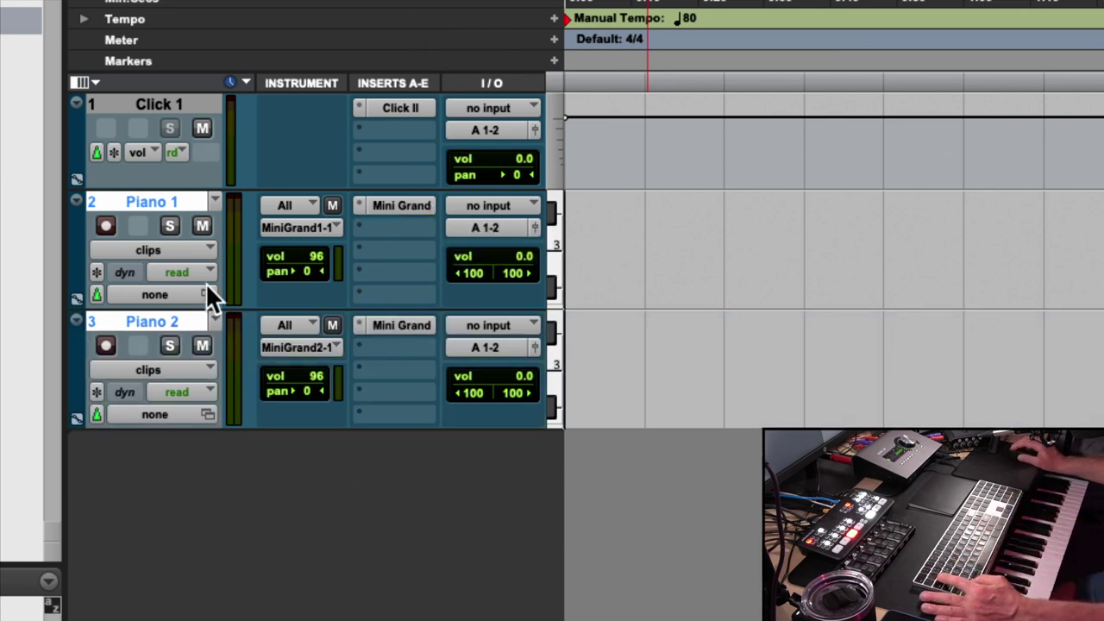
Step: Deselect both piano tracks and record-enable Piano 1
{"action": "left_click", "coordinate": [153, 200], "text": "alt"}
{"action": "left_click", "coordinate": [106, 225]}
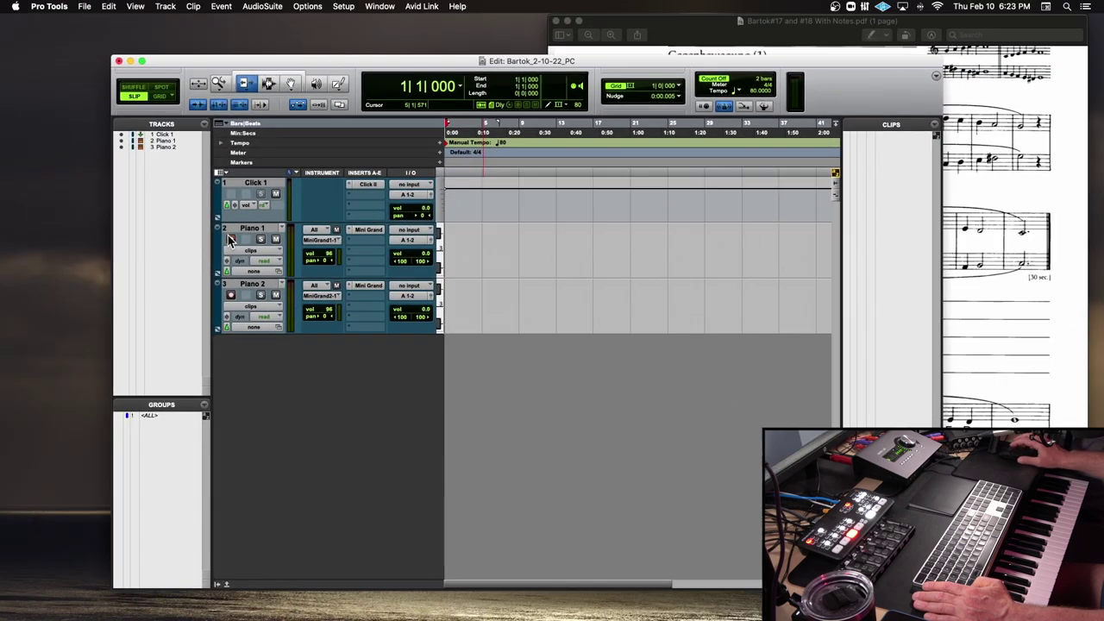
Step: Move the Edit window away from the score and shrink it so both windows fit side by side
{"action": "left_click_drag", "start_coordinate": [380, 68], "coordinate": [272, 63]}
{"action": "left_click", "coordinate": [714, 33]}
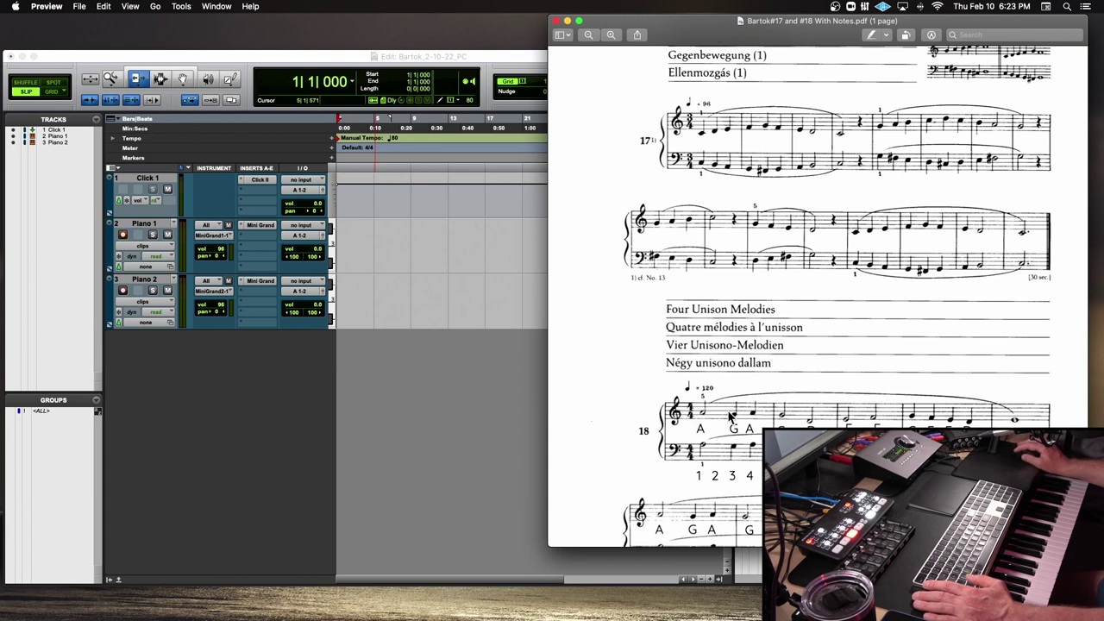
{"action": "double_click", "coordinate": [505, 58]}
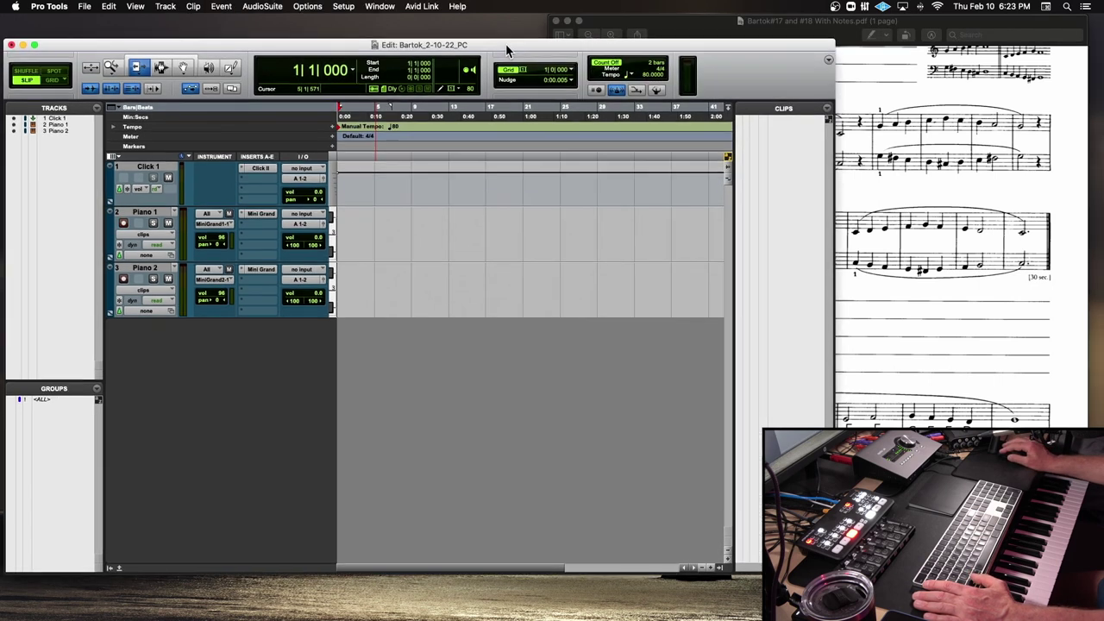
{"action": "left_click_drag", "start_coordinate": [834, 570], "coordinate": [602, 547]}
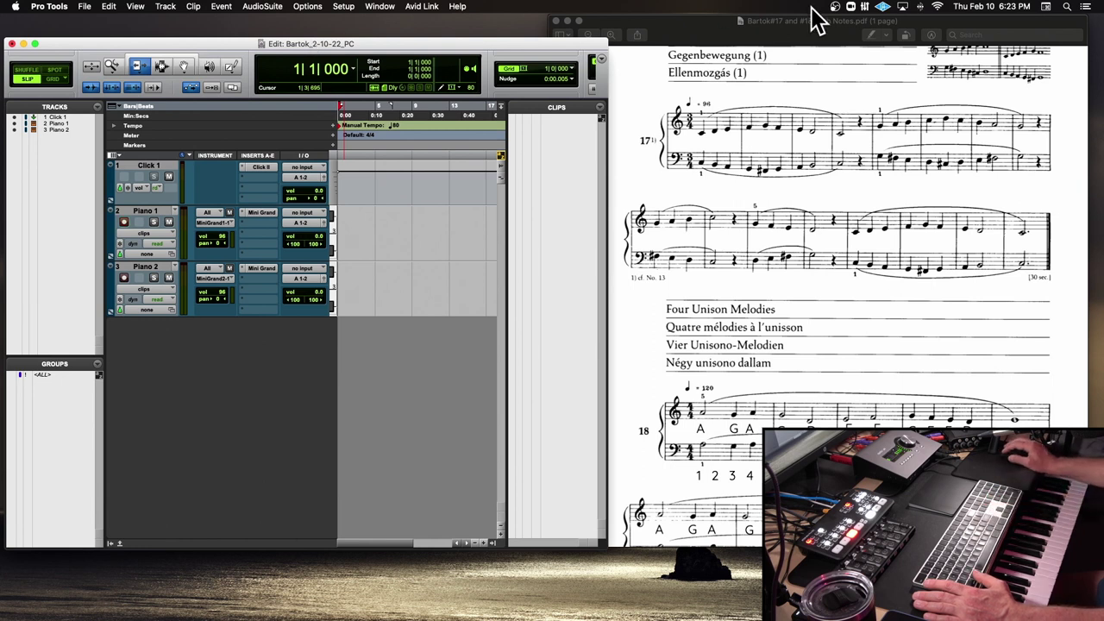
Step: Shrink the score window around melody No. 18 and refit the Edit window beside it
{"action": "left_click_drag", "start_coordinate": [1087, 546], "coordinate": [1054, 352]}
{"action": "scroll", "coordinate": [653, 247], "scroll_direction": "down", "scroll_amount": 1}
{"action": "scroll", "coordinate": [652, 247], "scroll_direction": "down", "scroll_amount": 5}
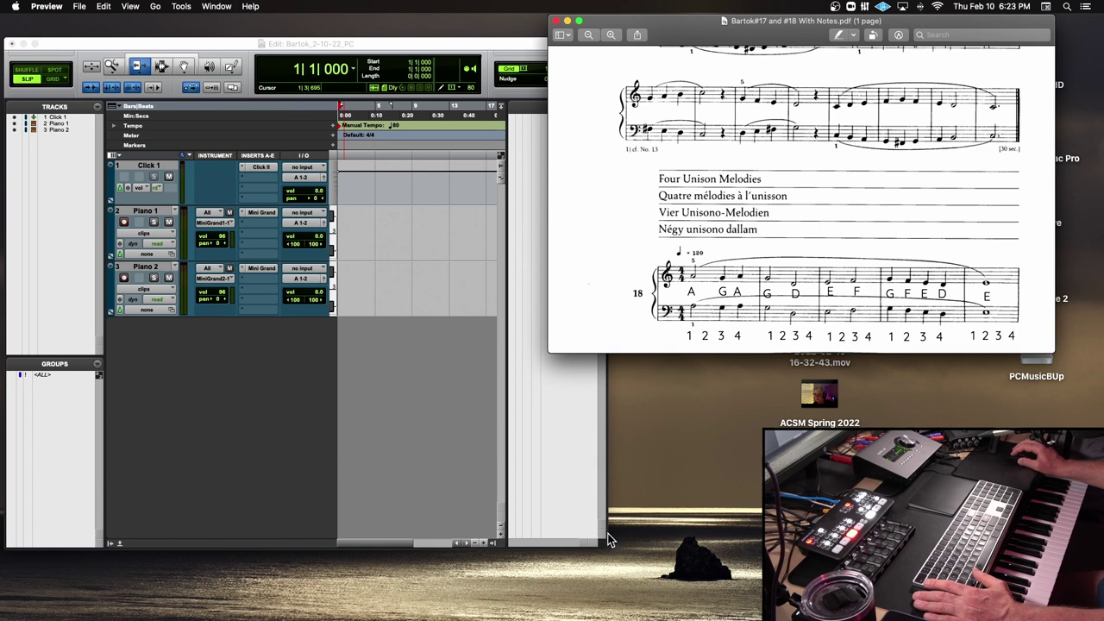
{"action": "left_click_drag", "start_coordinate": [604, 550], "coordinate": [657, 536]}
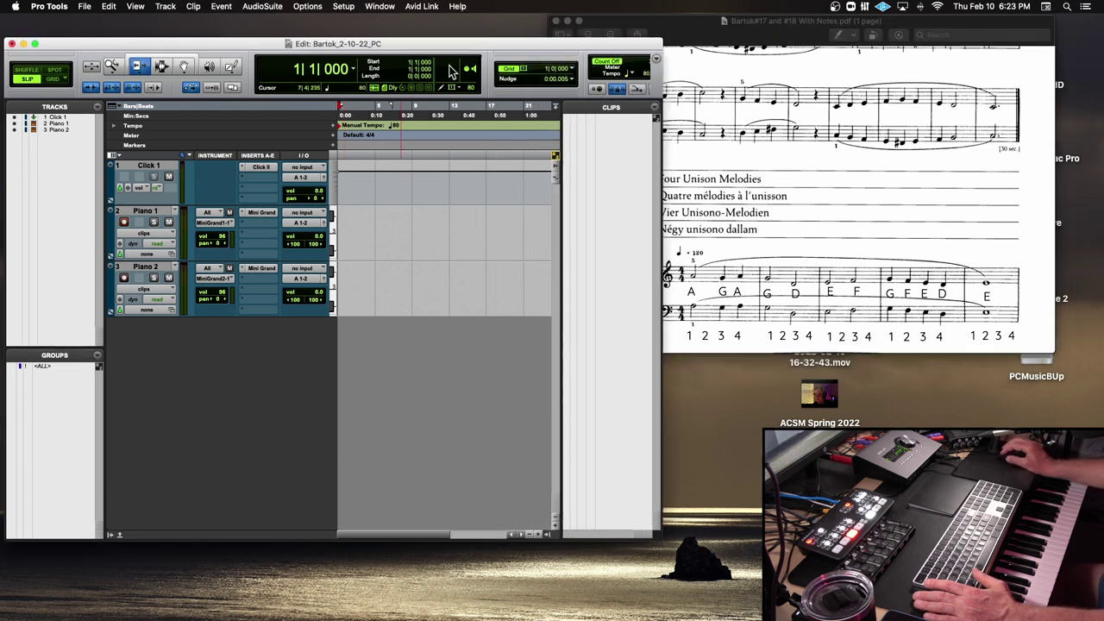
{"action": "left_click", "coordinate": [726, 21]}
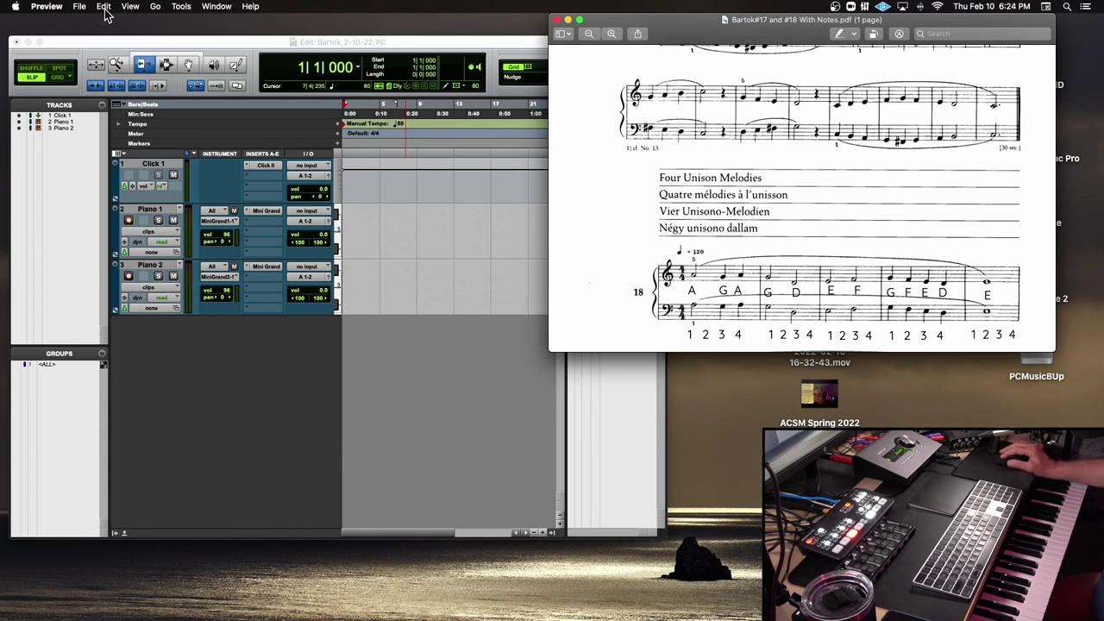
{"action": "left_click", "coordinate": [175, 47]}
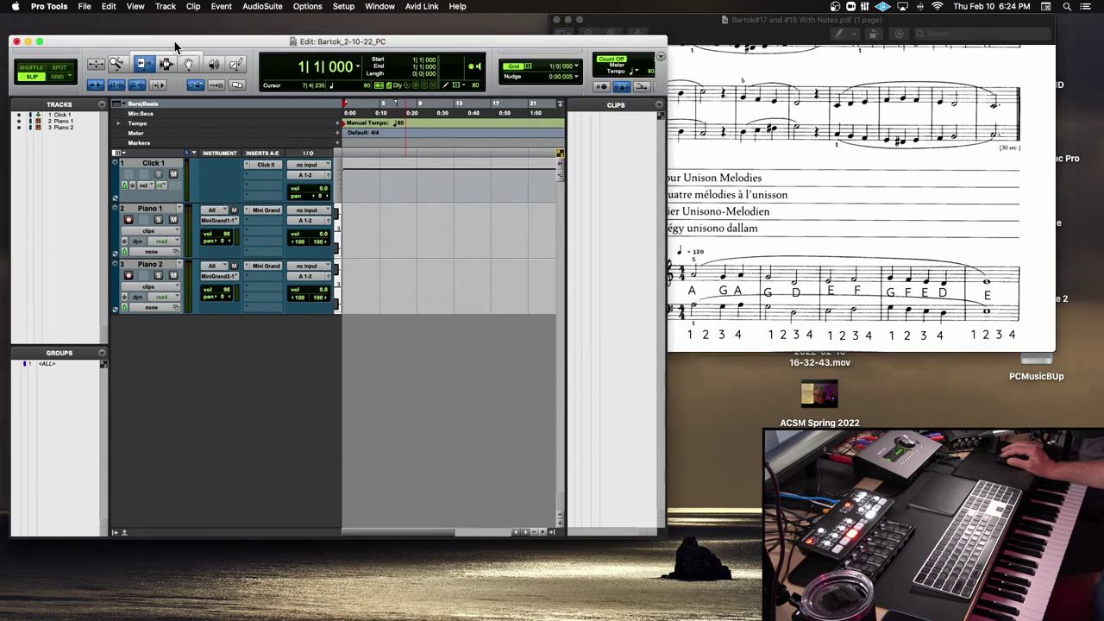
{"action": "left_click_drag", "start_coordinate": [175, 48], "coordinate": [173, 29]}
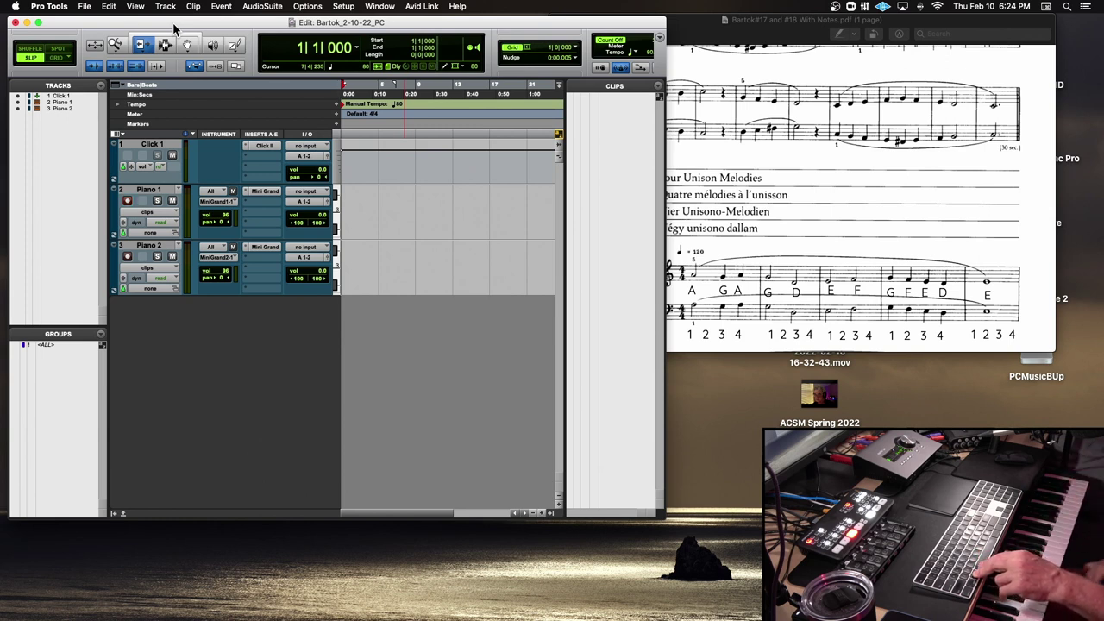
Step: Record a take of melody No. 18 on Piano 1 with the countoff and zoom in on its notes
{"action": "key", "text": "super+space"}
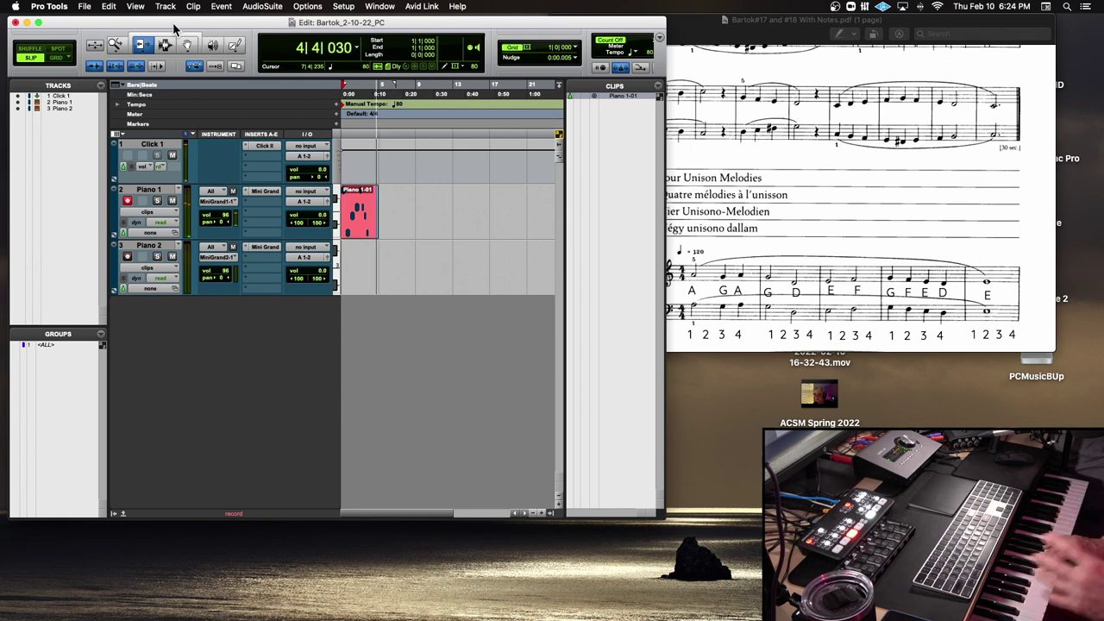
{"action": "key", "text": "space"}
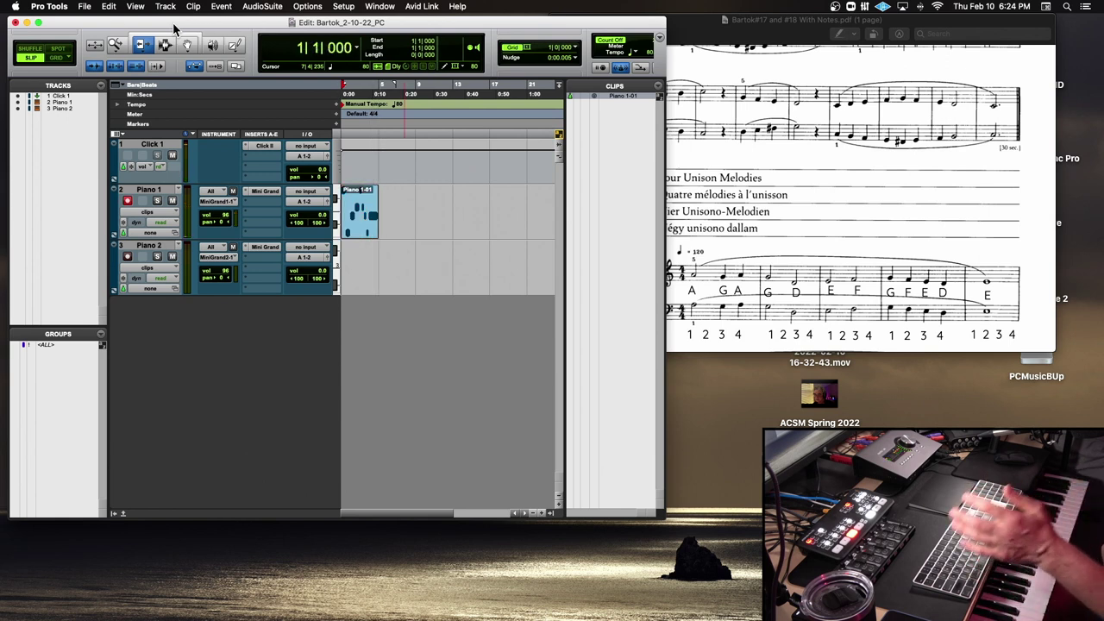
{"action": "key", "text": "t"}
{"action": "key", "text": "t"}
{"action": "key", "text": "t"}
{"action": "key", "text": "t"}
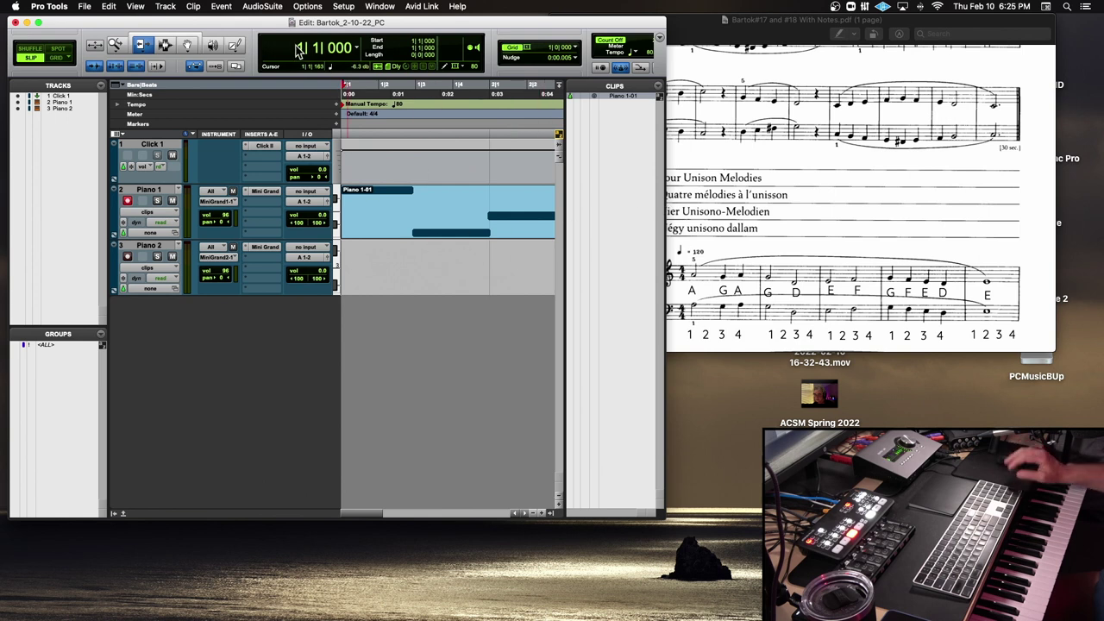
{"action": "scroll", "coordinate": [147, 233], "scroll_direction": "right", "scroll_amount": 3}
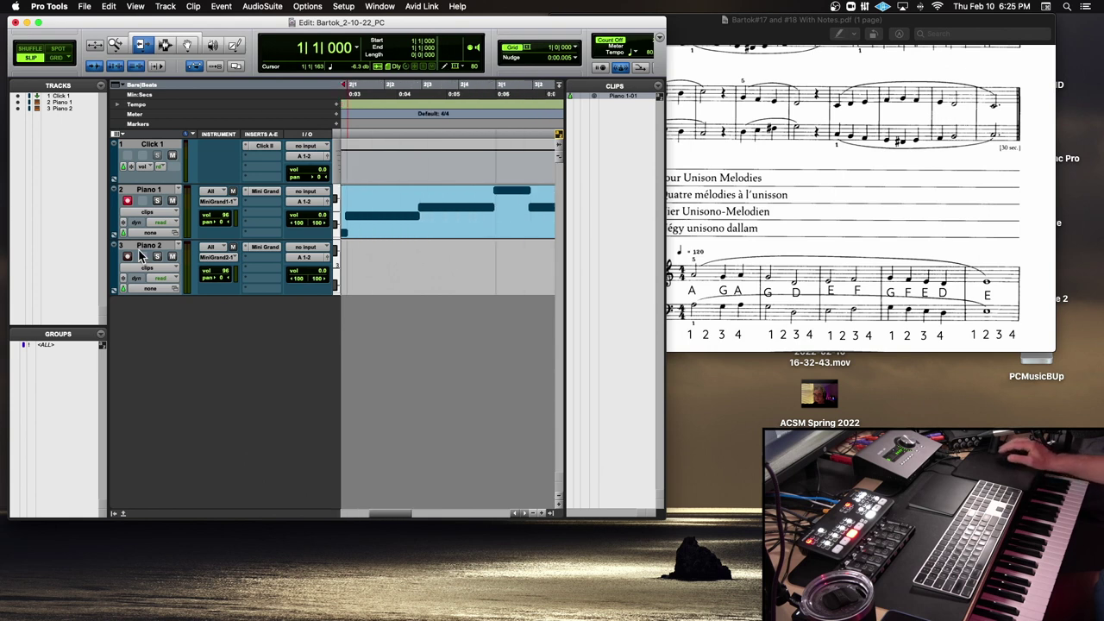
{"action": "scroll", "coordinate": [428, 283], "scroll_direction": "left", "scroll_amount": 3}
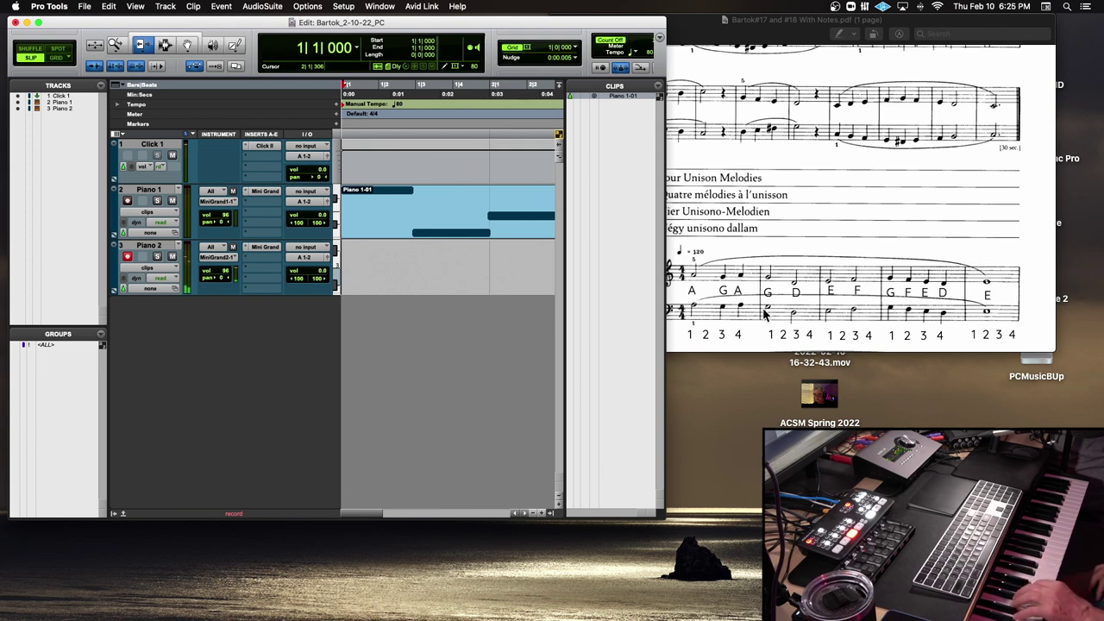
Step: Stop the take on Piano 2 and undo its recording
{"action": "key", "text": "space"}
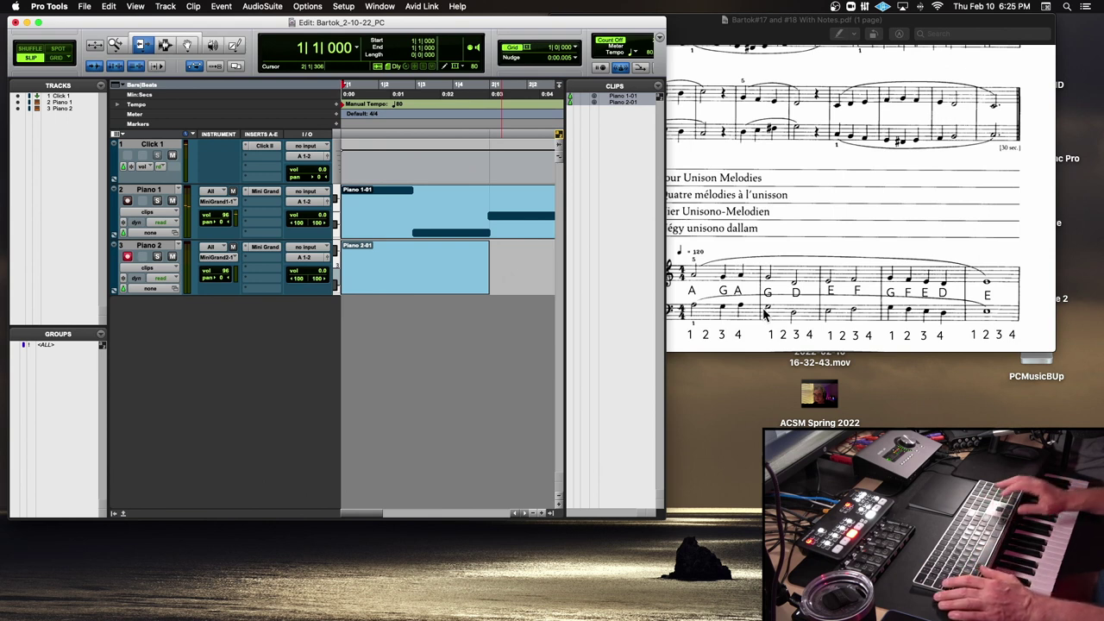
{"action": "key", "text": "super+z"}
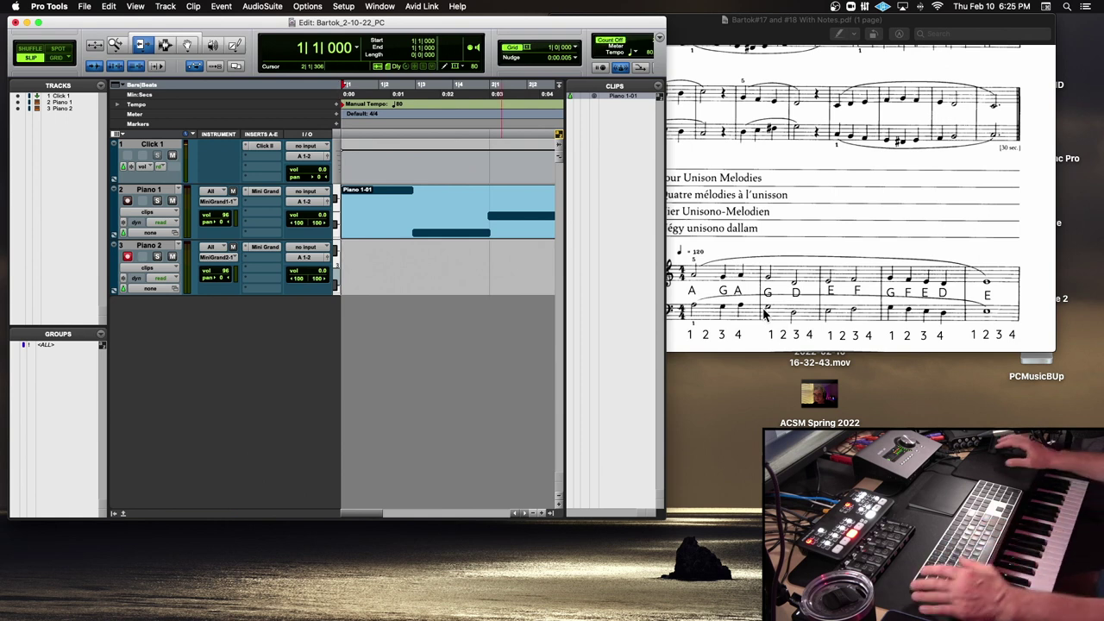
{"action": "scroll", "coordinate": [763, 315], "scroll_direction": "left", "scroll_amount": 1}
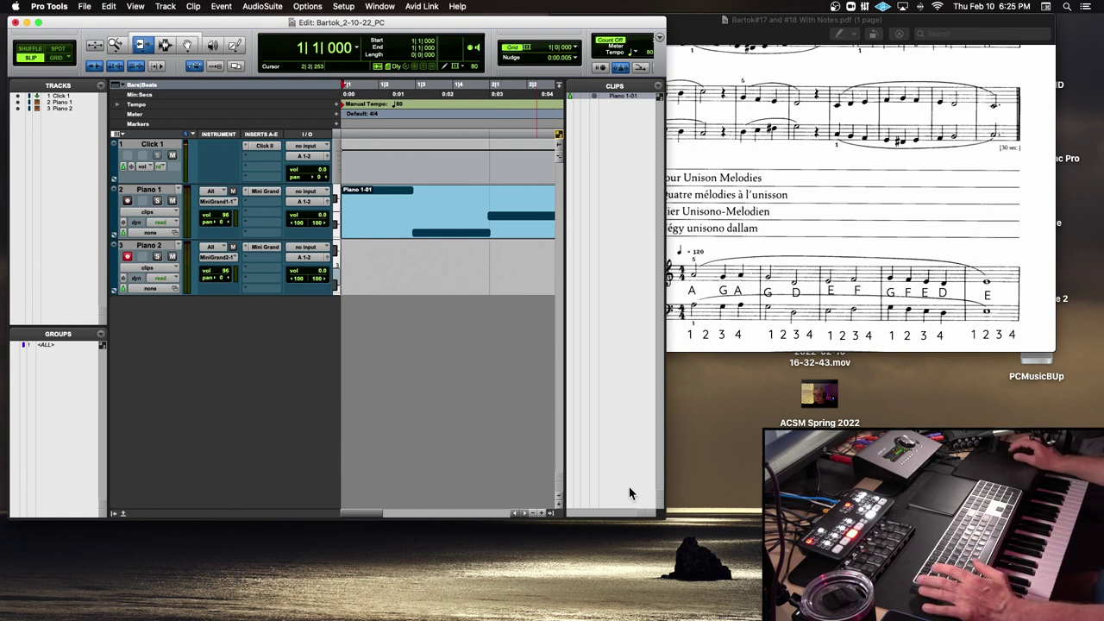
Step: Resize the Edit window and delete the recorded melody from the Piano 1 track
{"action": "left_click_drag", "start_coordinate": [662, 515], "coordinate": [983, 555]}
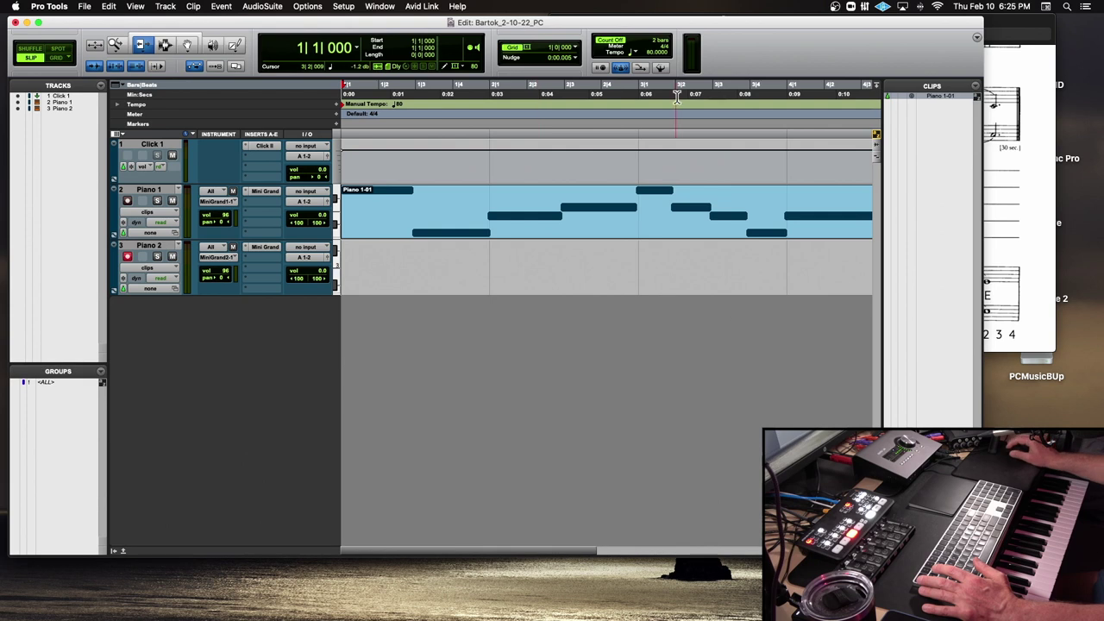
{"action": "left_click_drag", "start_coordinate": [983, 554], "coordinate": [893, 509]}
{"action": "left_click", "coordinate": [489, 223]}
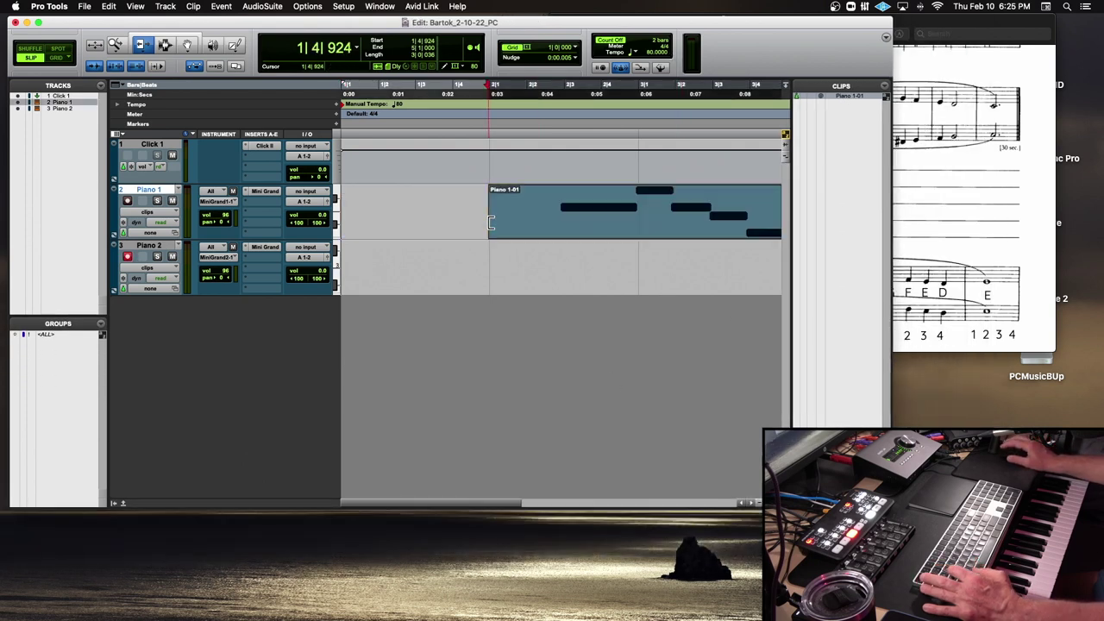
{"action": "key", "text": "Delete"}
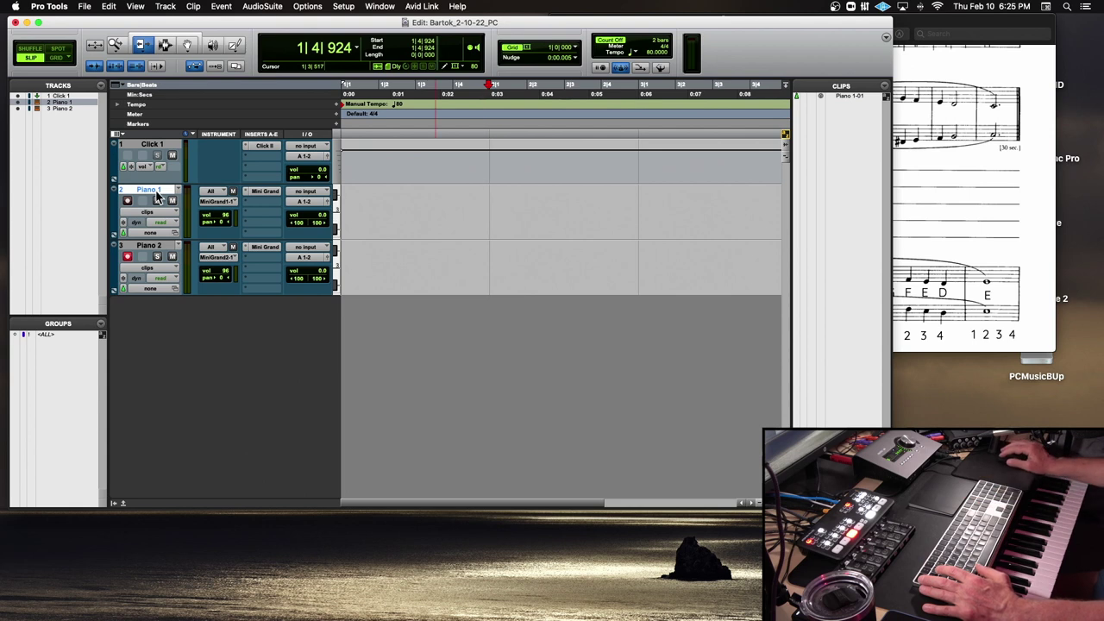
Step: Move the score window aside and narrow the Edit window so all of melody No. 18 is uncovered
{"action": "left_click", "coordinate": [964, 22]}
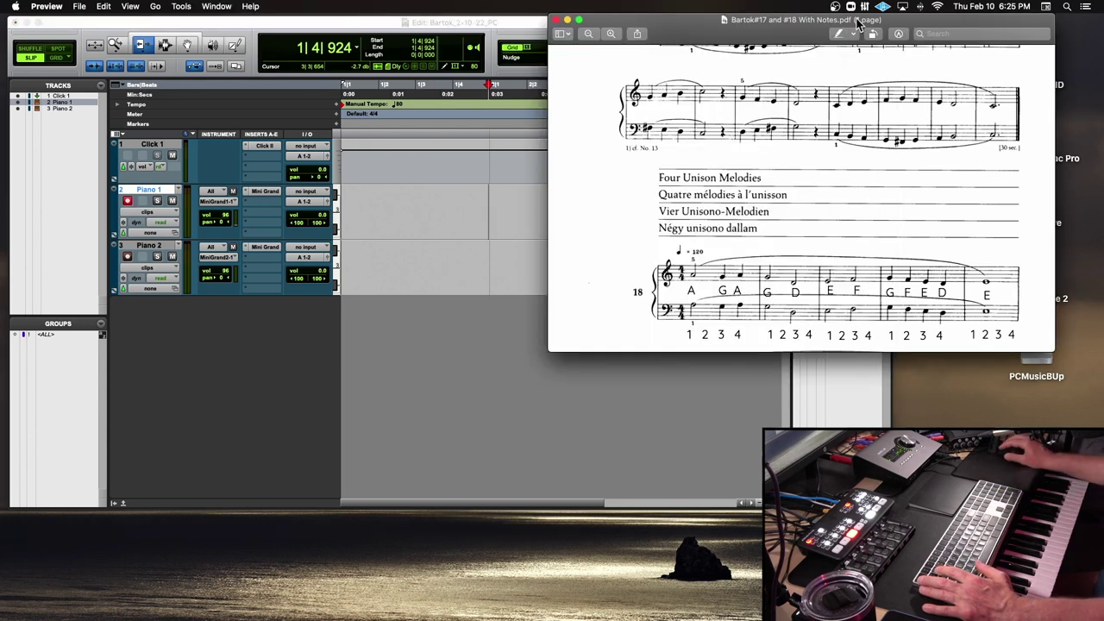
{"action": "left_click", "coordinate": [540, 35]}
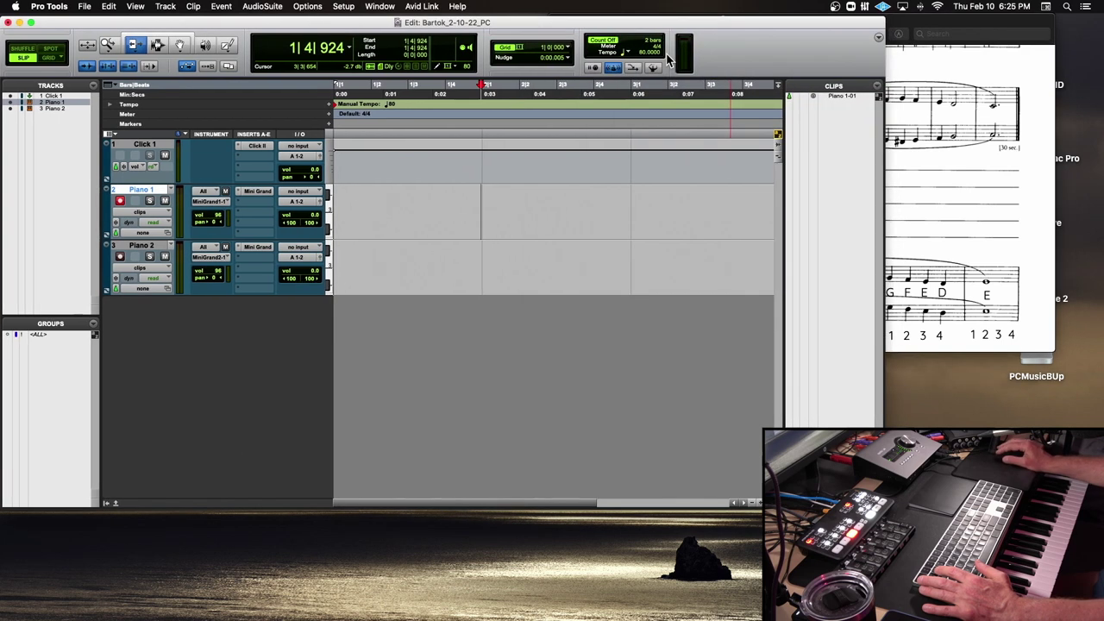
{"action": "left_click", "coordinate": [1015, 22]}
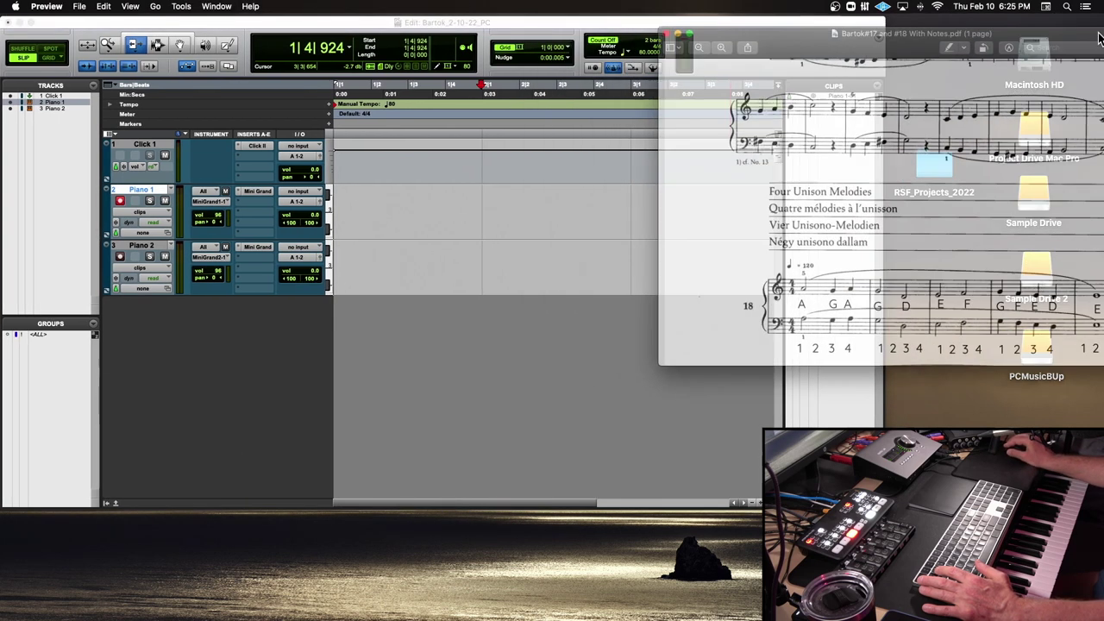
{"action": "left_click_drag", "start_coordinate": [882, 506], "coordinate": [712, 499]}
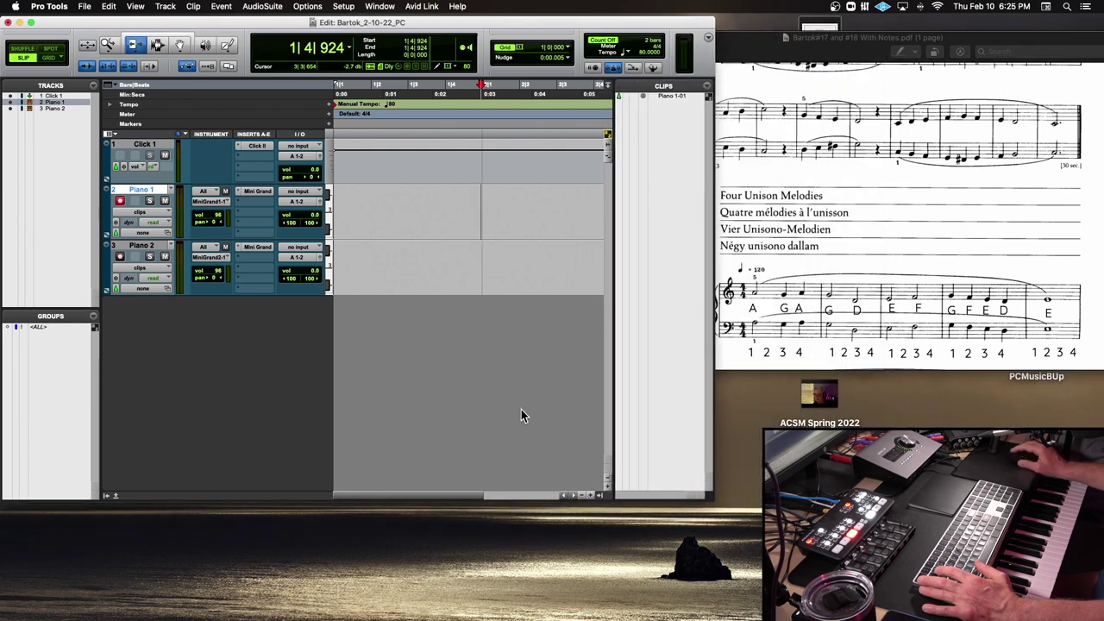
Step: Return to the session start and record melody No. 18 anew on Piano 1
{"action": "key", "text": "Return"}
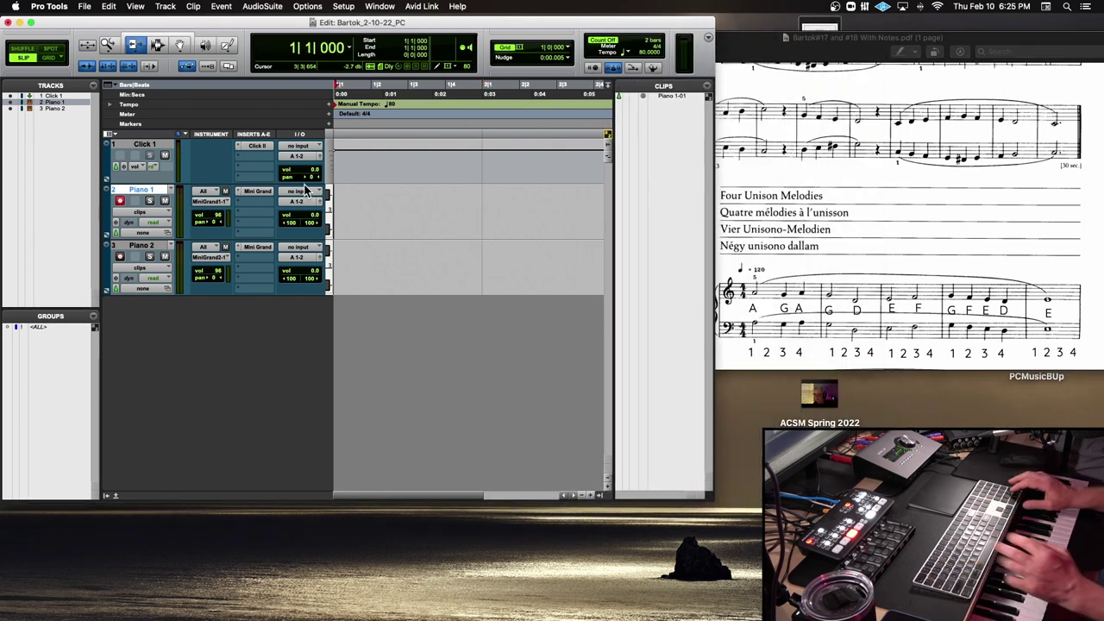
{"action": "key", "text": "super+space"}
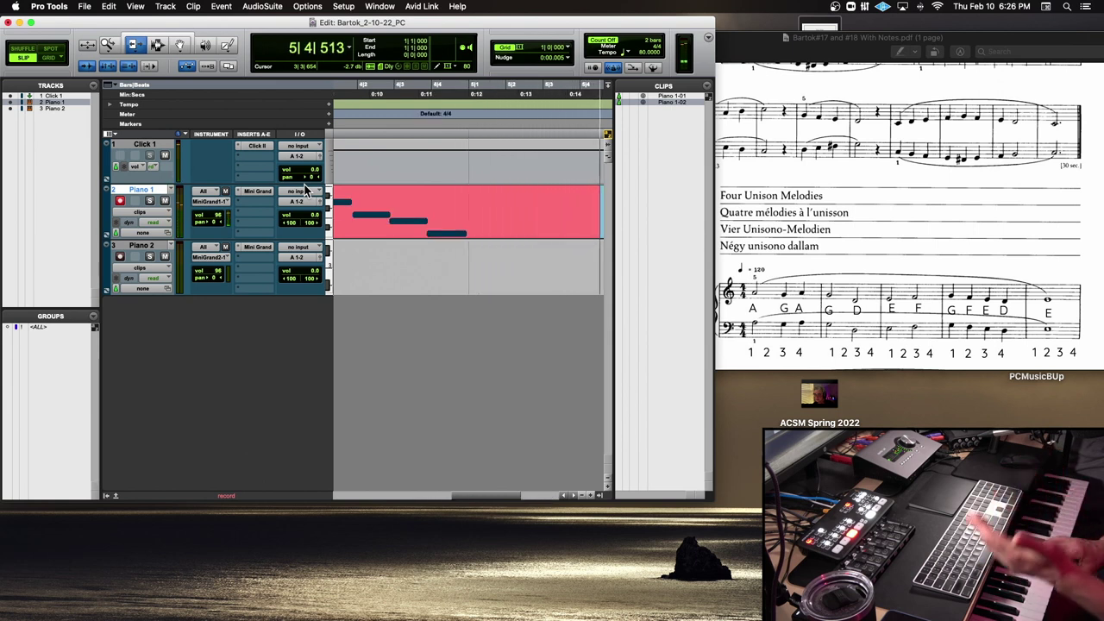
{"action": "key", "text": "space"}
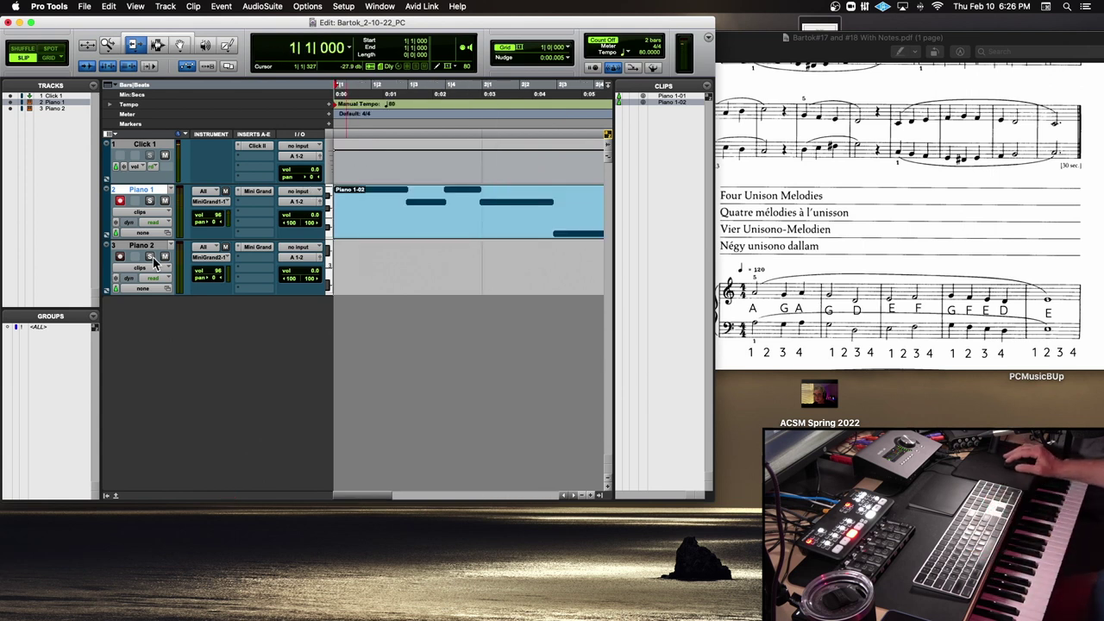
Step: Record-enable Piano 2, record melody No. 18 on it, and zoom out to show both clips
{"action": "left_click", "coordinate": [120, 257]}
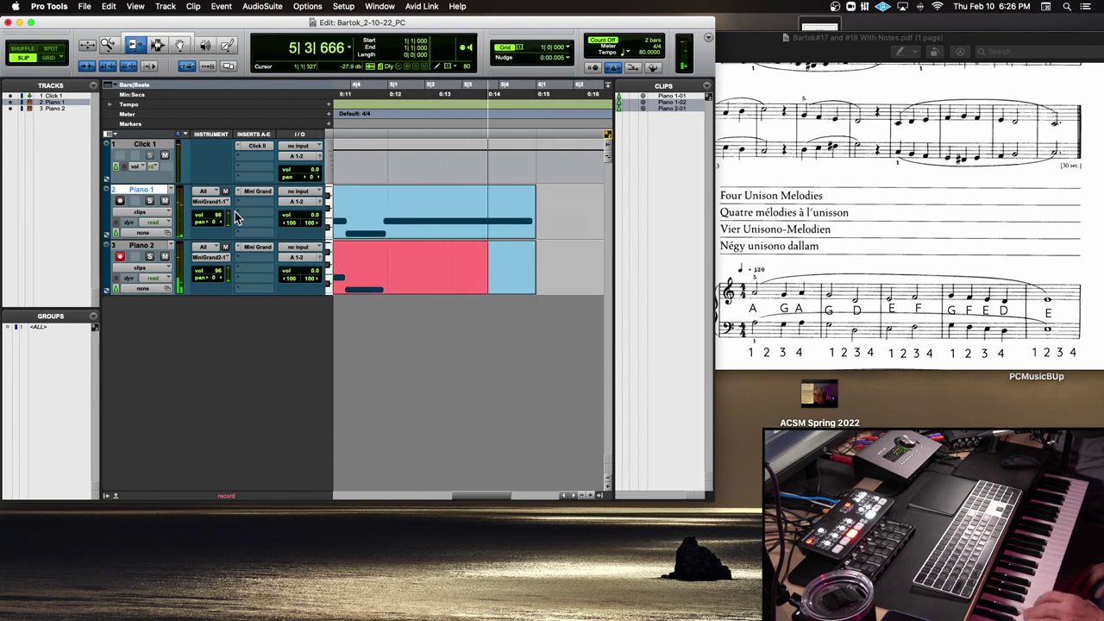
{"action": "key", "text": "space"}
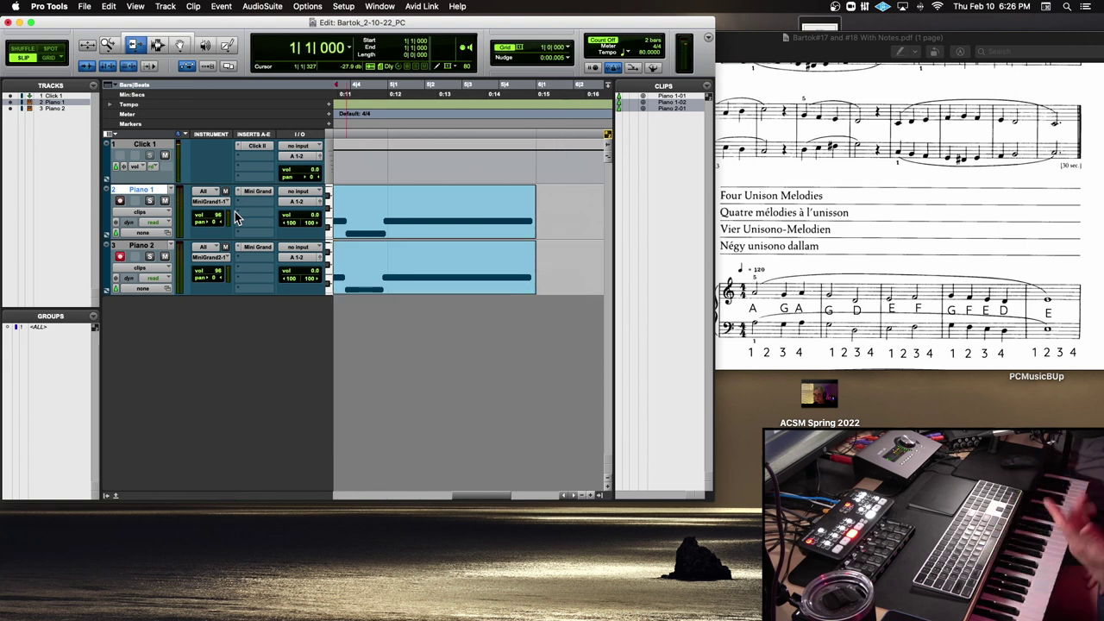
{"action": "key", "text": "r"}
{"action": "key", "text": "r"}
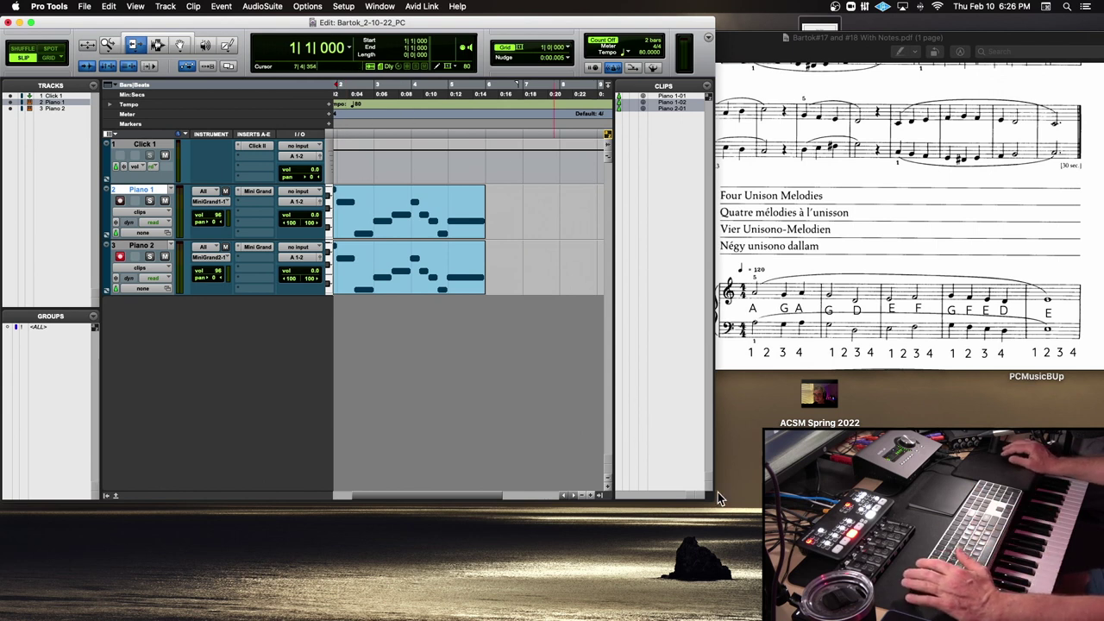
Step: Widen the Edit window, shift the score window slightly aside, and activate the Grabber tool
{"action": "left_click_drag", "start_coordinate": [709, 497], "coordinate": [792, 515]}
{"action": "left_click", "coordinate": [867, 51]}
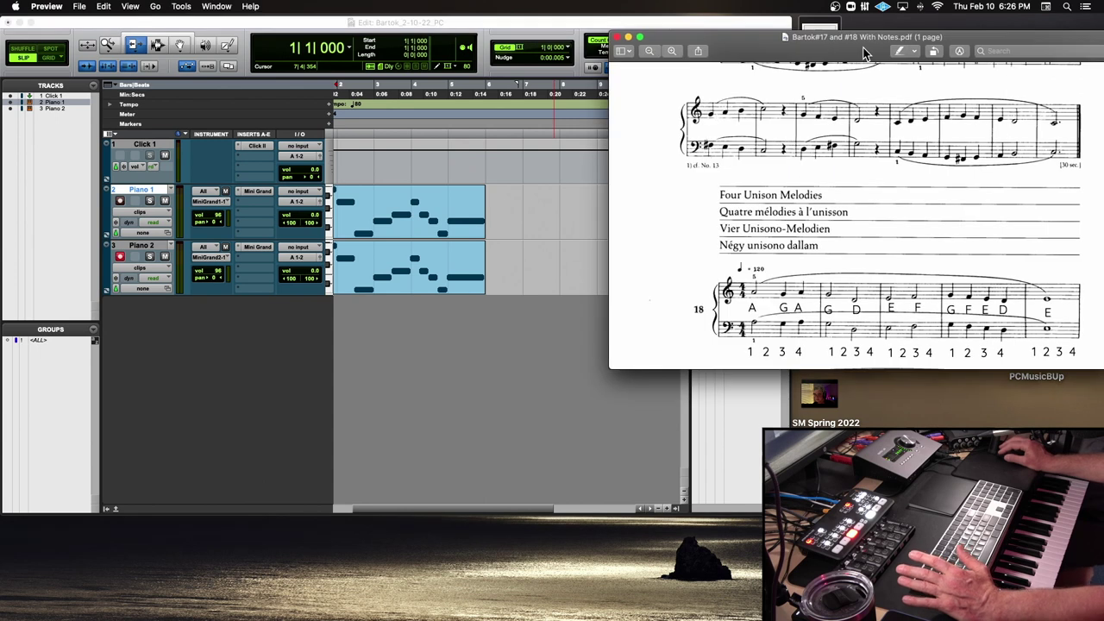
{"action": "left_click_drag", "start_coordinate": [867, 52], "coordinate": [886, 45]}
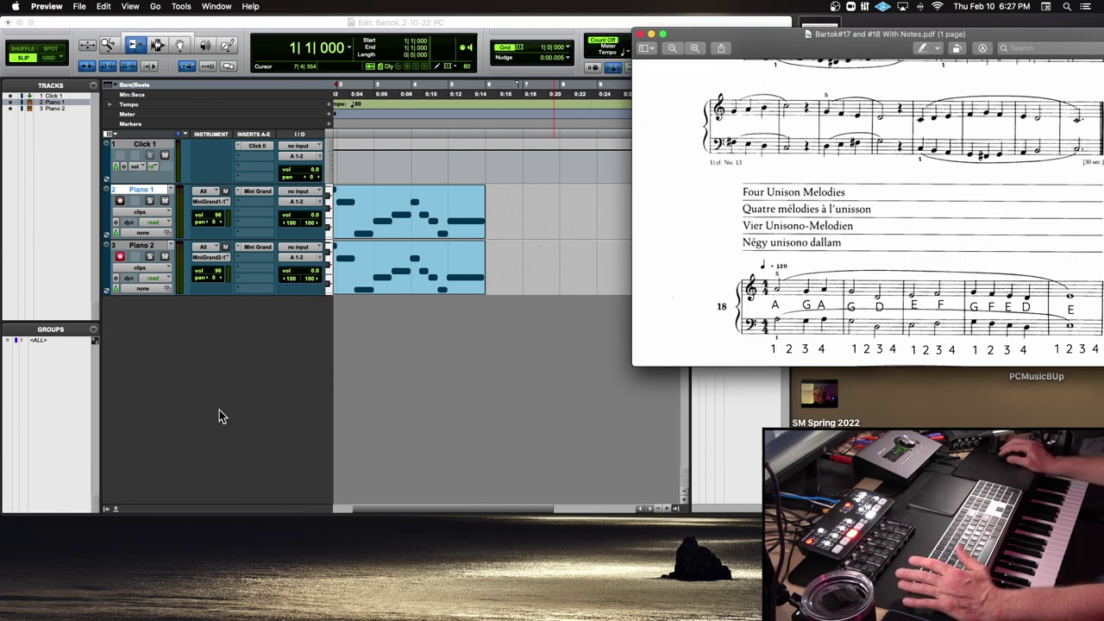
{"action": "left_click", "coordinate": [188, 50]}
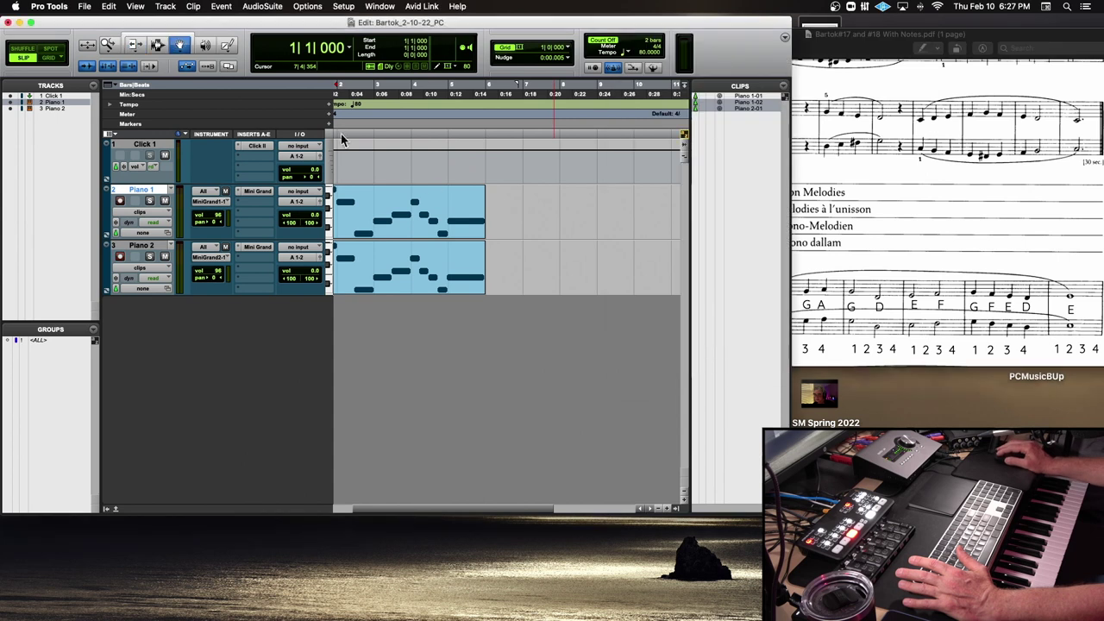
{"action": "left_click", "coordinate": [418, 205]}
{"action": "key", "text": "Delete"}
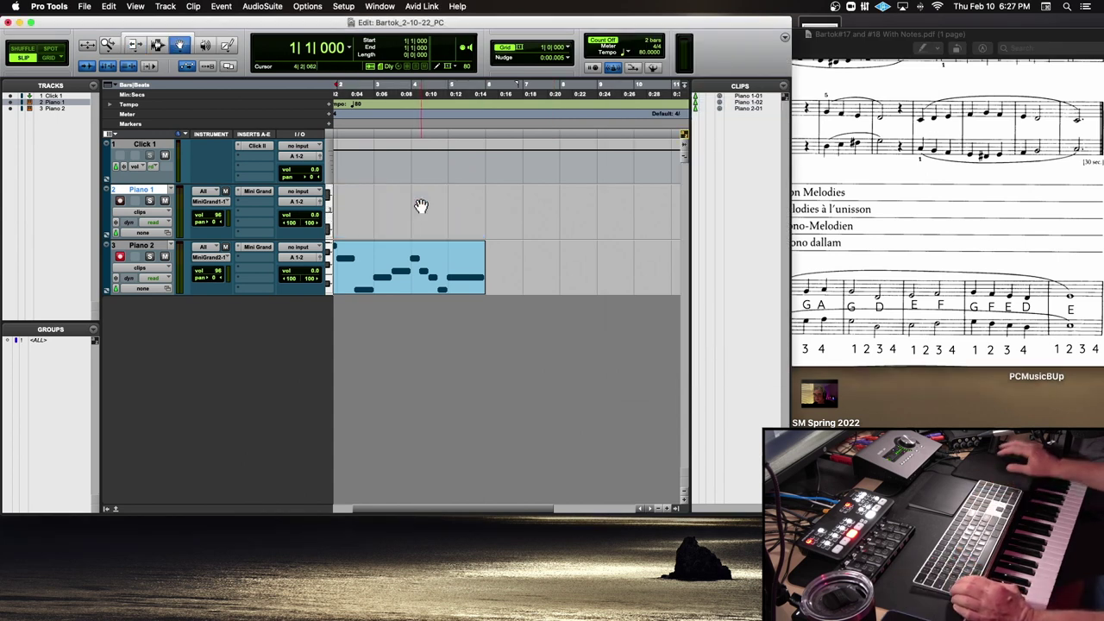
{"action": "key", "text": "super+z"}
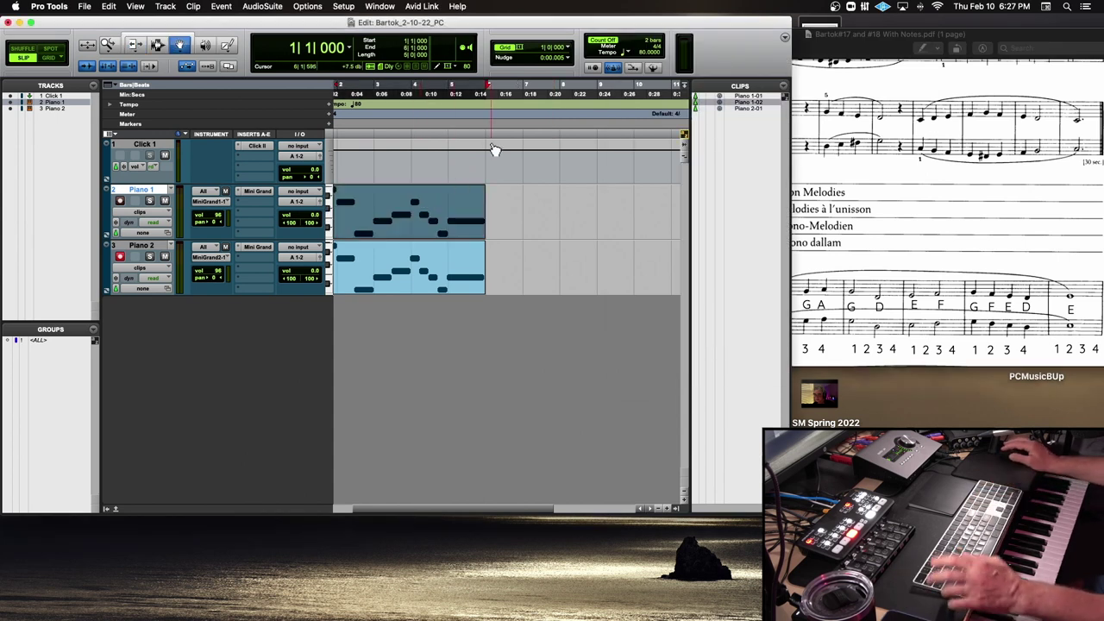
Step: Show both lines of melody No. 18 in the score and narrow the Edit window so they are uncovered
{"action": "left_click", "coordinate": [485, 113]}
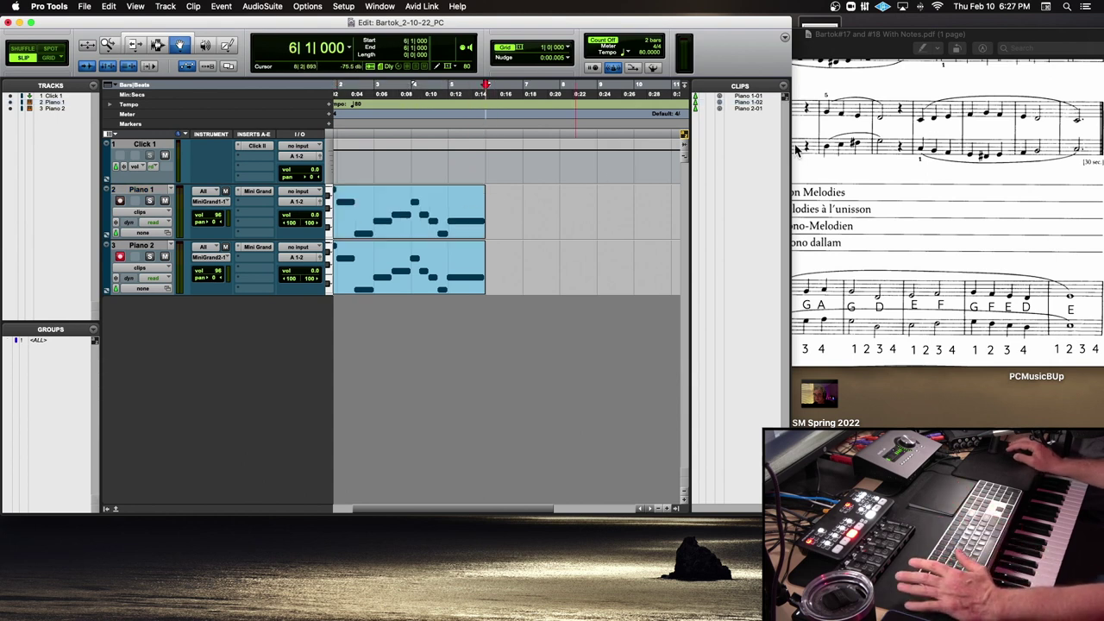
{"action": "scroll", "coordinate": [952, 192], "scroll_direction": "down", "scroll_amount": 5}
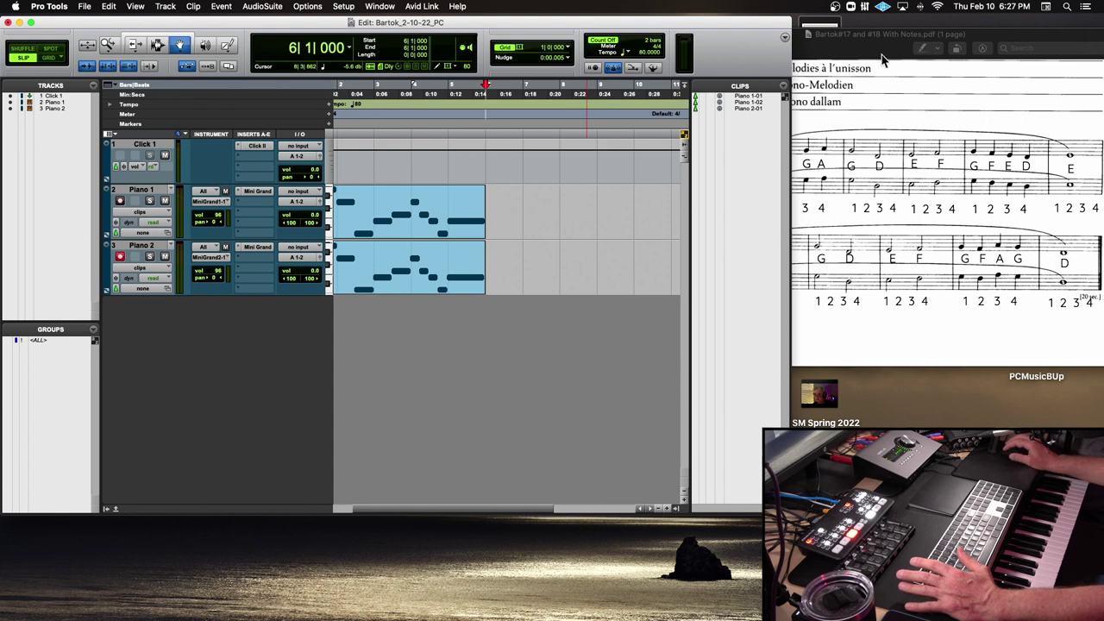
{"action": "left_click", "coordinate": [891, 66]}
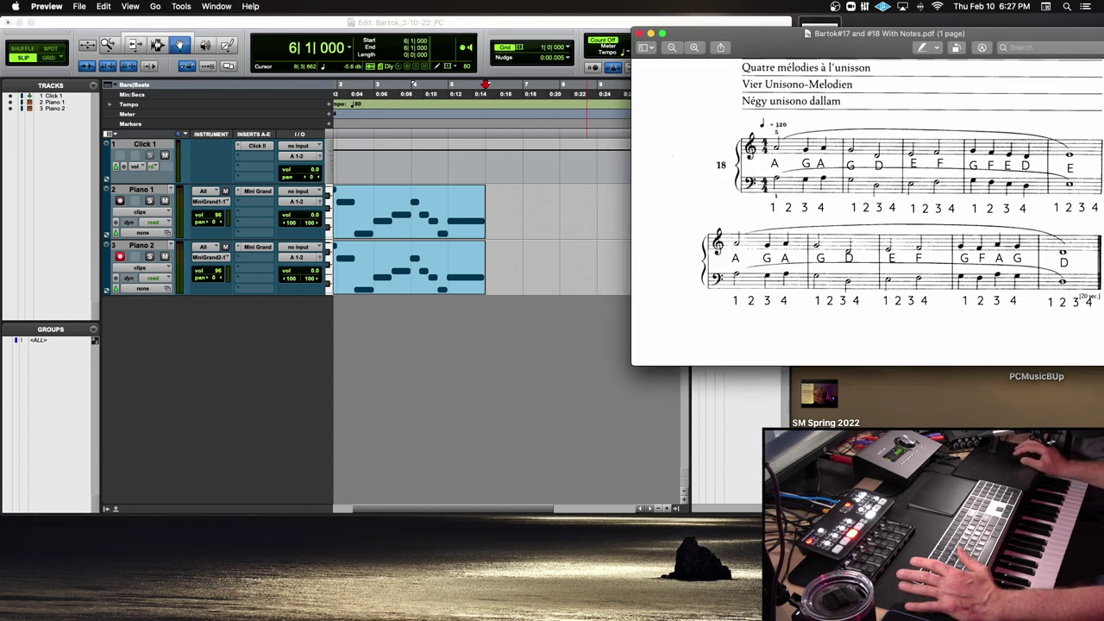
{"action": "left_click", "coordinate": [760, 509]}
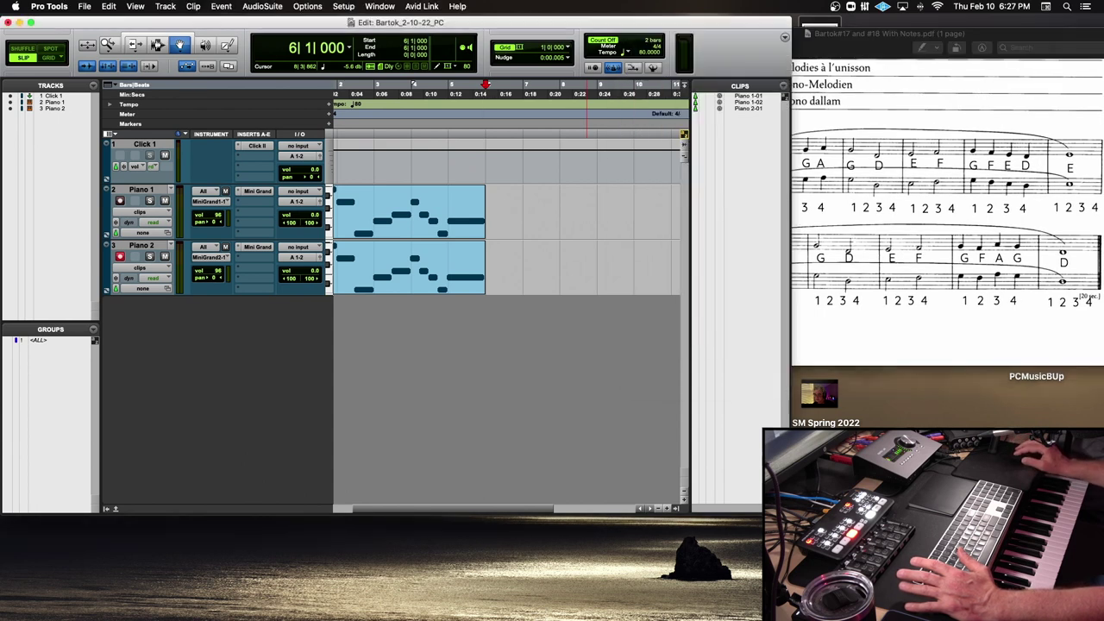
{"action": "left_click_drag", "start_coordinate": [791, 513], "coordinate": [685, 496]}
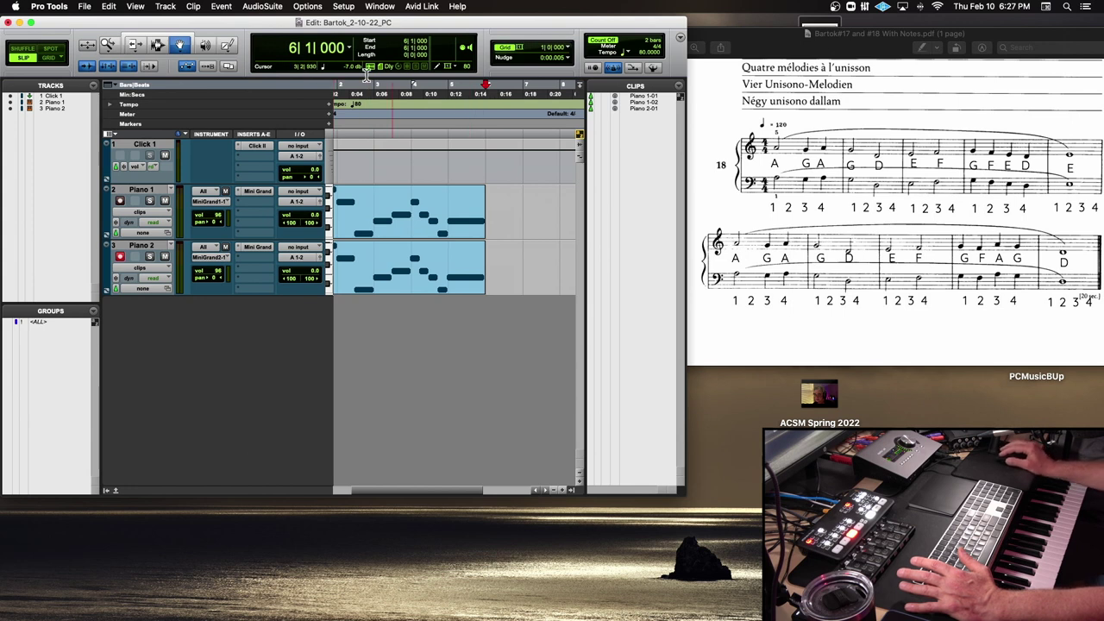
Step: Switch to Grid mode and record the second line of melody No. 18 on Piano 2 from 6|1|000
{"action": "left_click", "coordinate": [292, 49]}
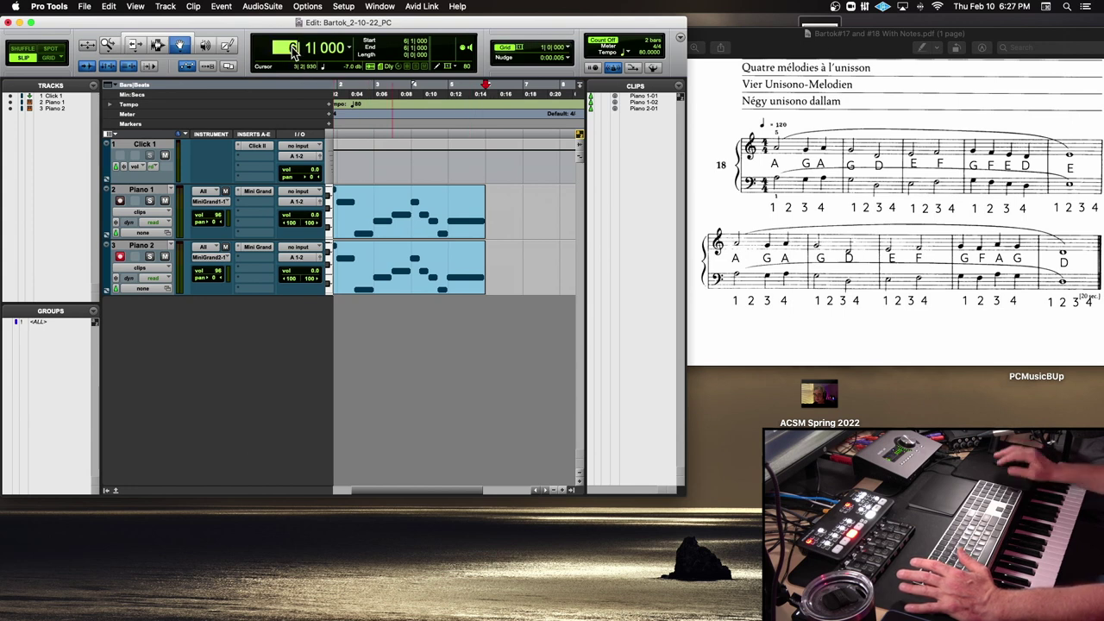
{"action": "type", "text": "6"}
{"action": "key", "text": "Return"}
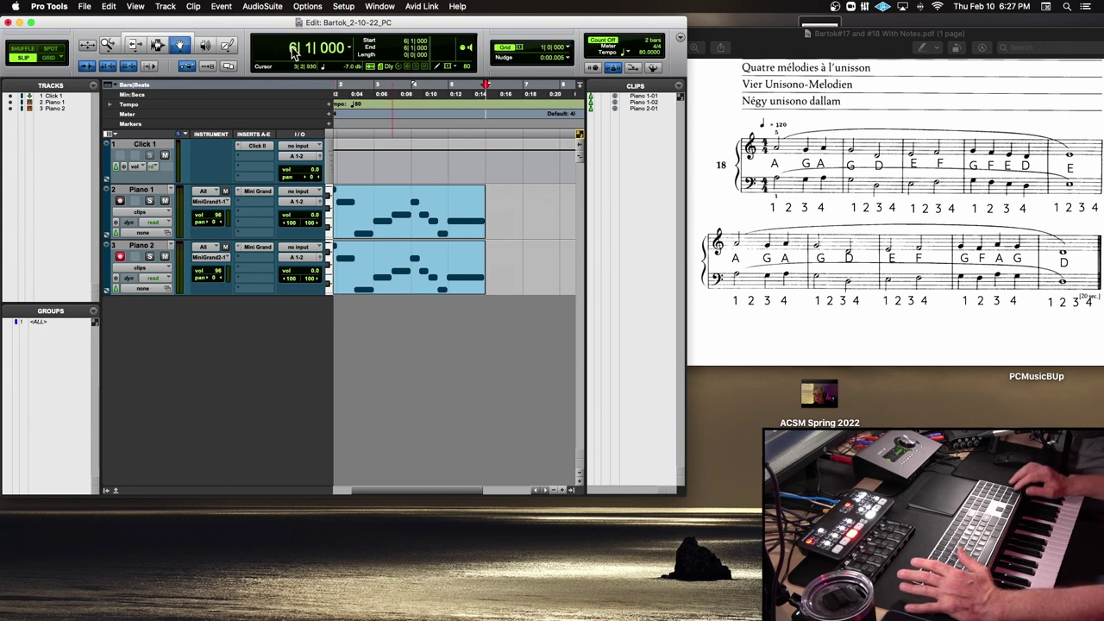
{"action": "left_click", "coordinate": [485, 94]}
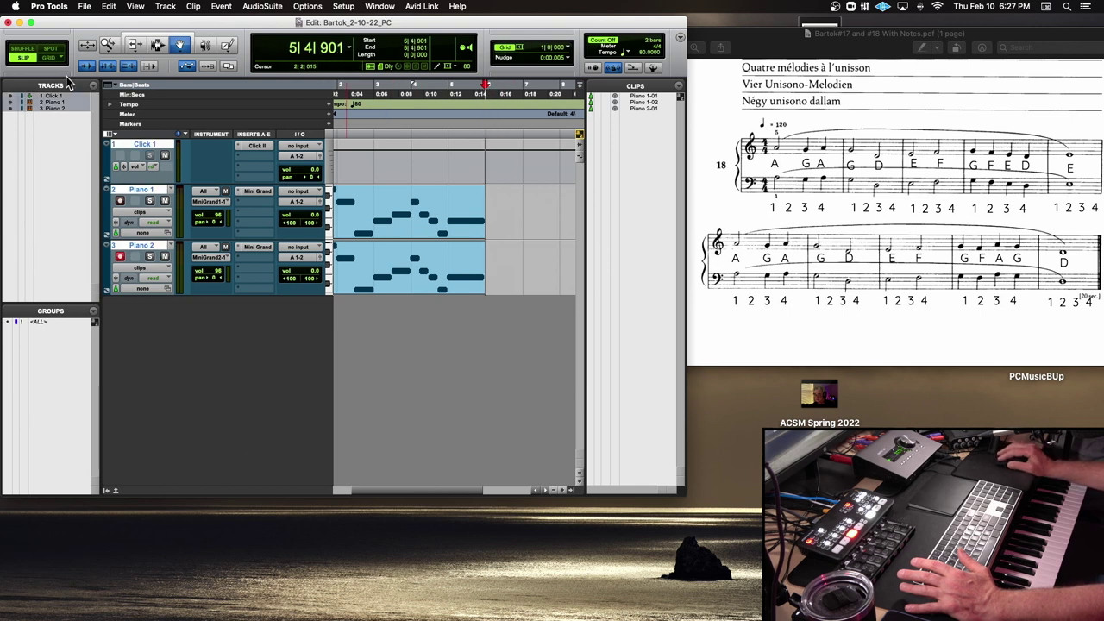
{"action": "left_click", "coordinate": [48, 59]}
{"action": "left_click", "coordinate": [485, 100]}
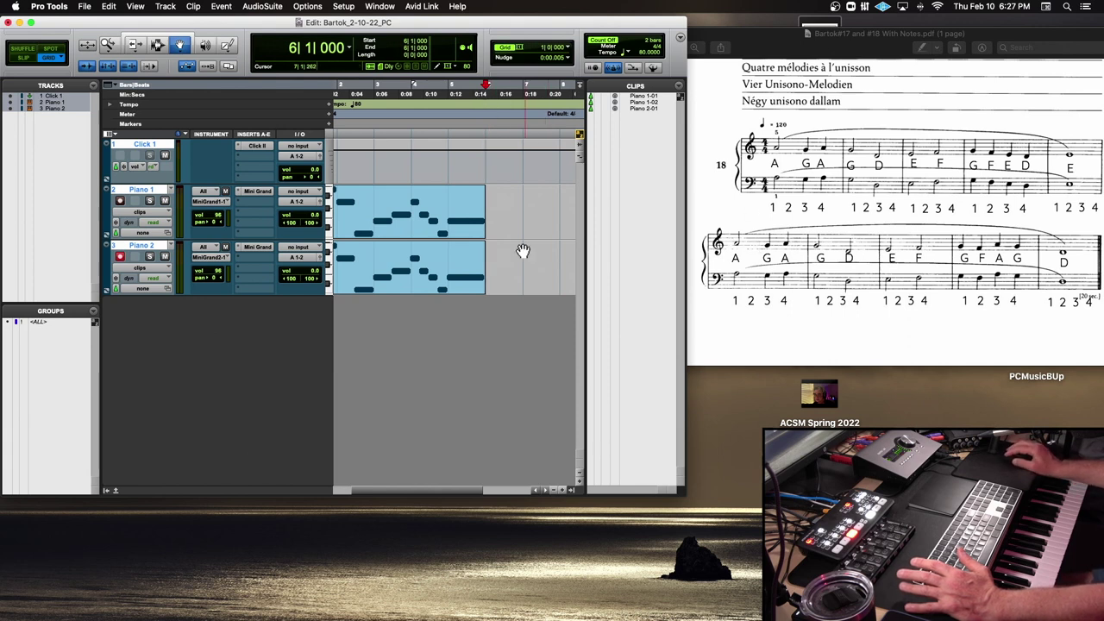
{"action": "key", "text": "super+space"}
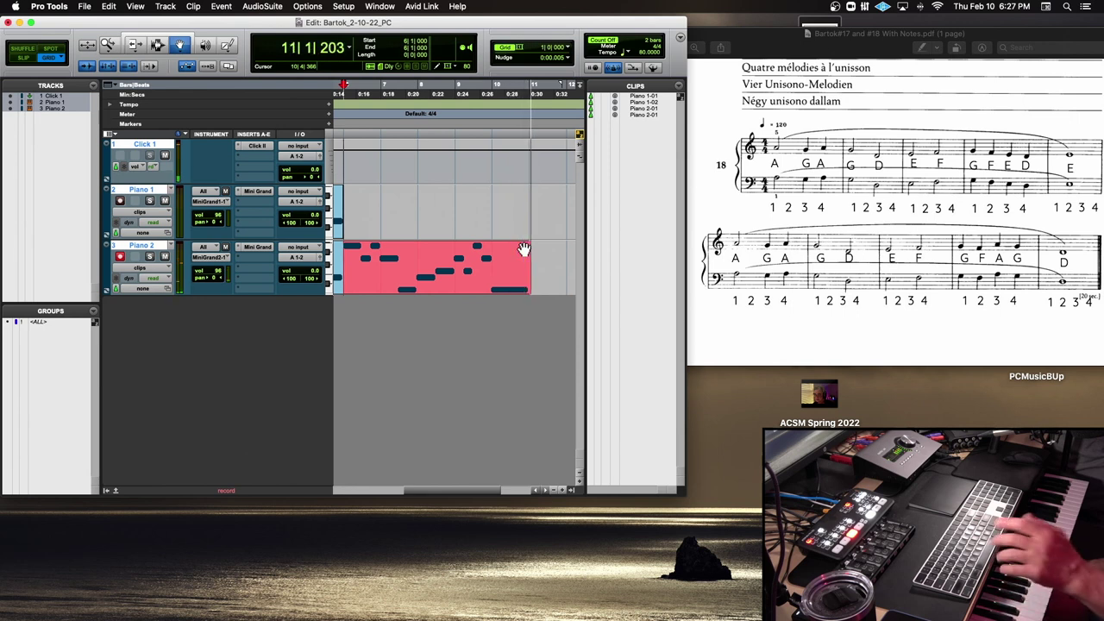
{"action": "key", "text": "space"}
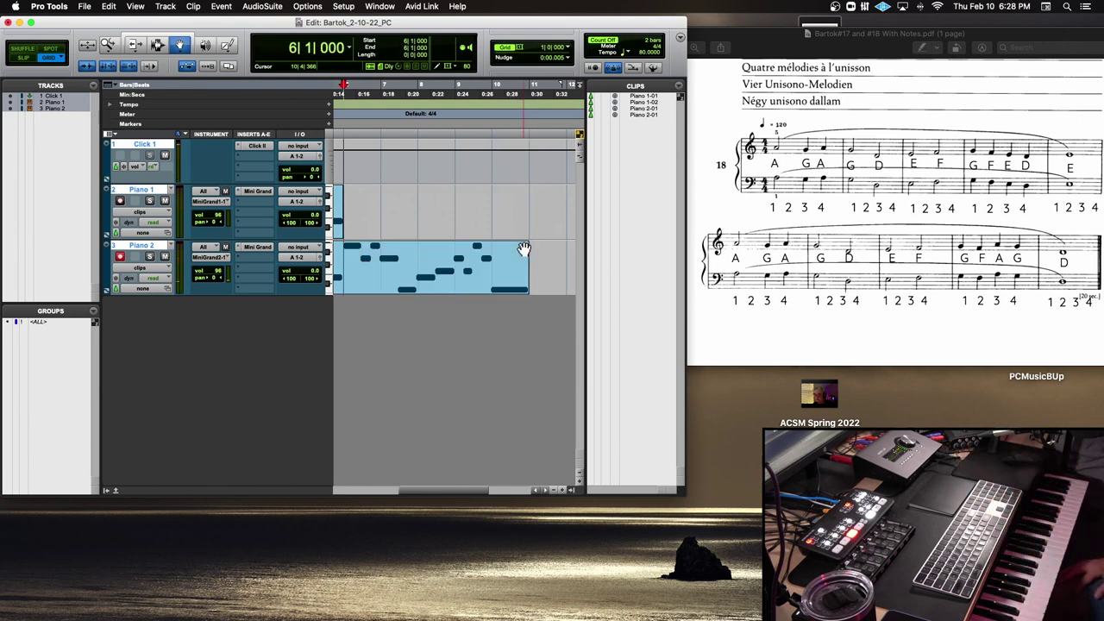
Step: Delete the recorded clips from both the Piano 1 and Piano 2 tracks
{"action": "scroll", "coordinate": [524, 249], "scroll_direction": "left", "scroll_amount": 6}
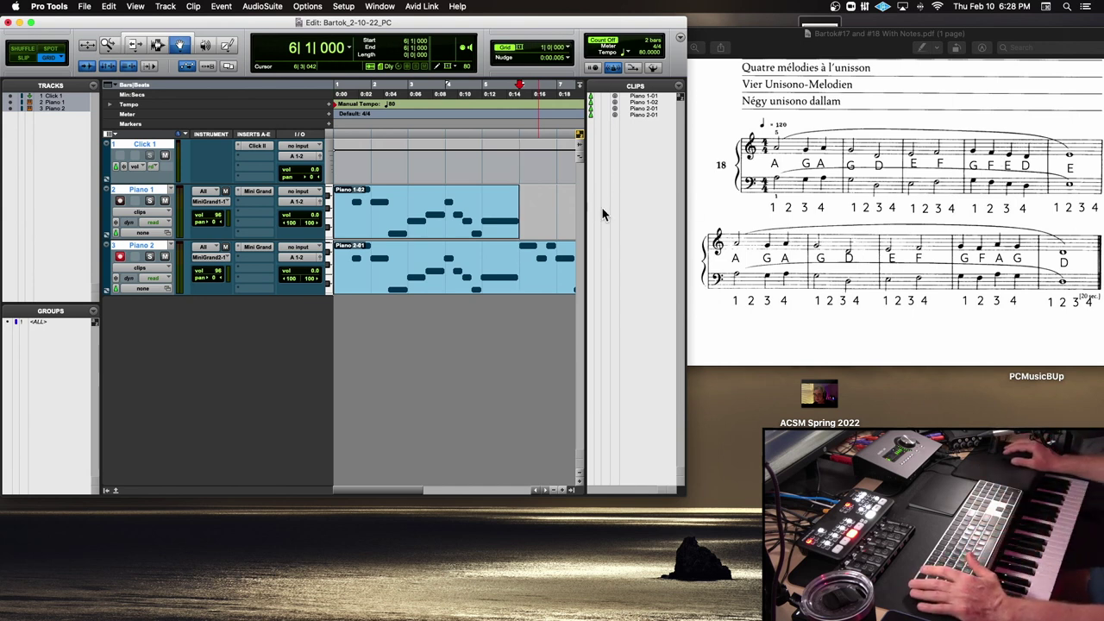
{"action": "left_click", "coordinate": [509, 223]}
{"action": "key", "text": "Delete"}
{"action": "left_click", "coordinate": [492, 288]}
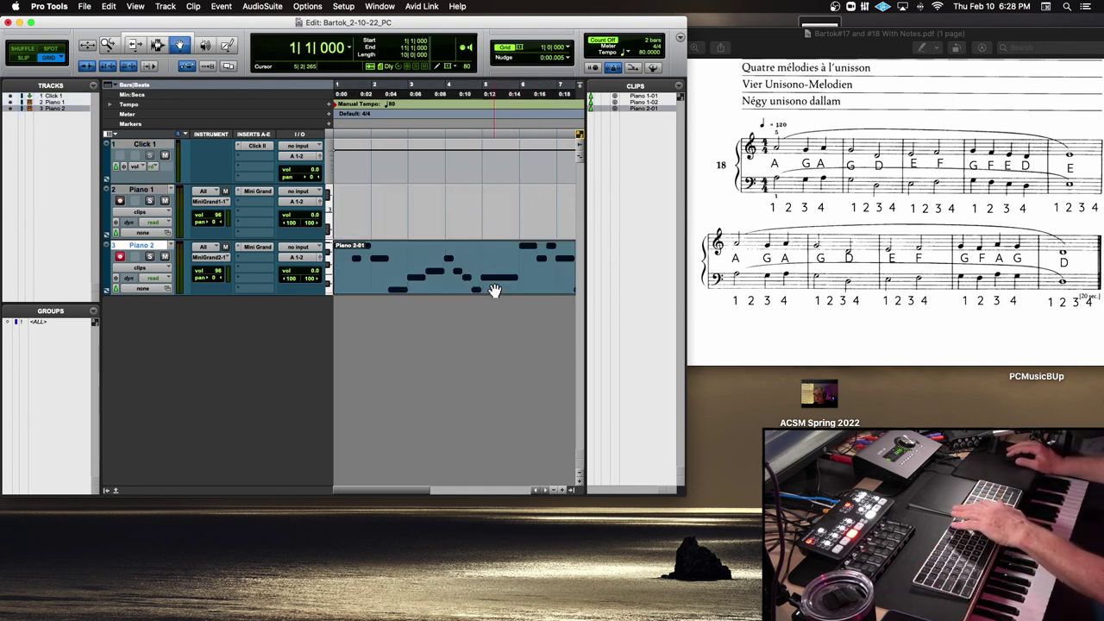
{"action": "key", "text": "Delete"}
Step: Record-enable Piano 1 instead of Piano 2 and set the recording countoff to 1 bar
{"action": "left_click", "coordinate": [291, 49]}
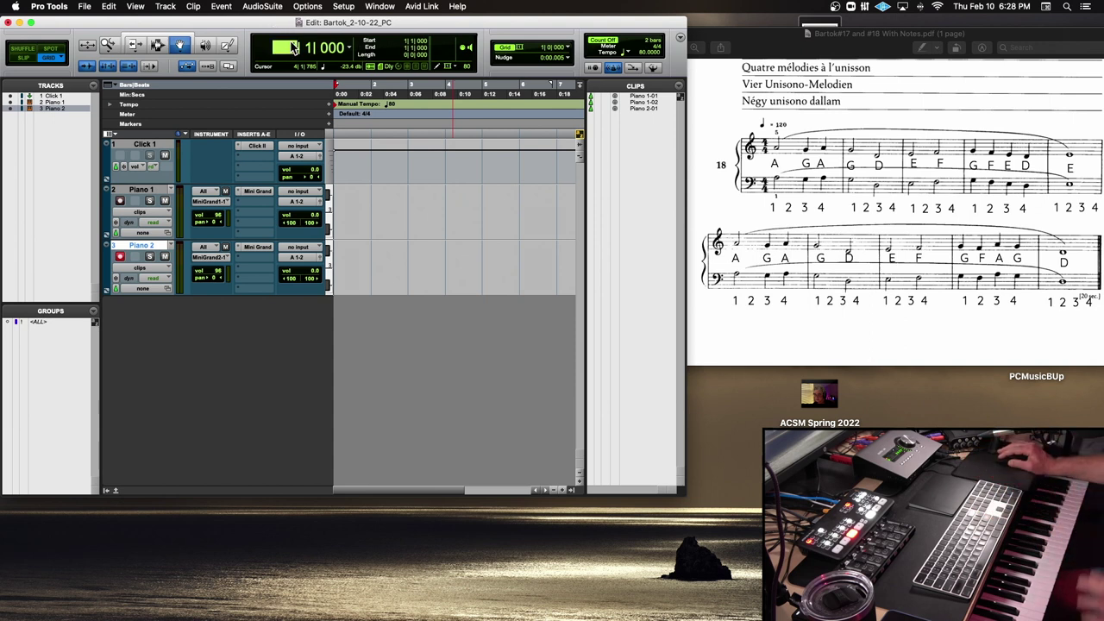
{"action": "left_click", "coordinate": [362, 89]}
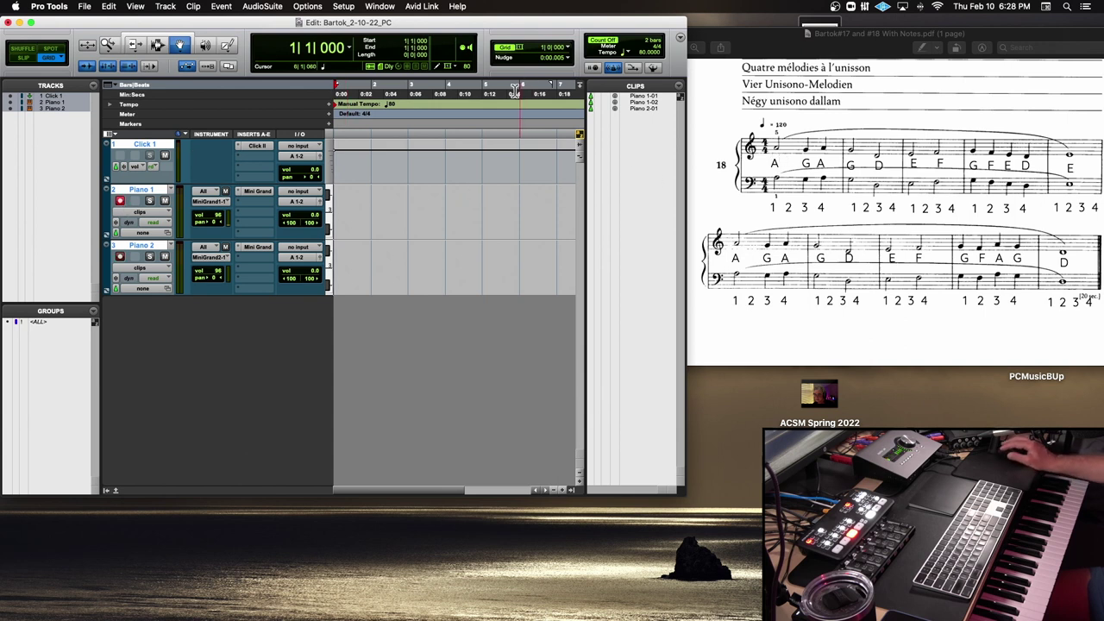
{"action": "double_click", "coordinate": [647, 45]}
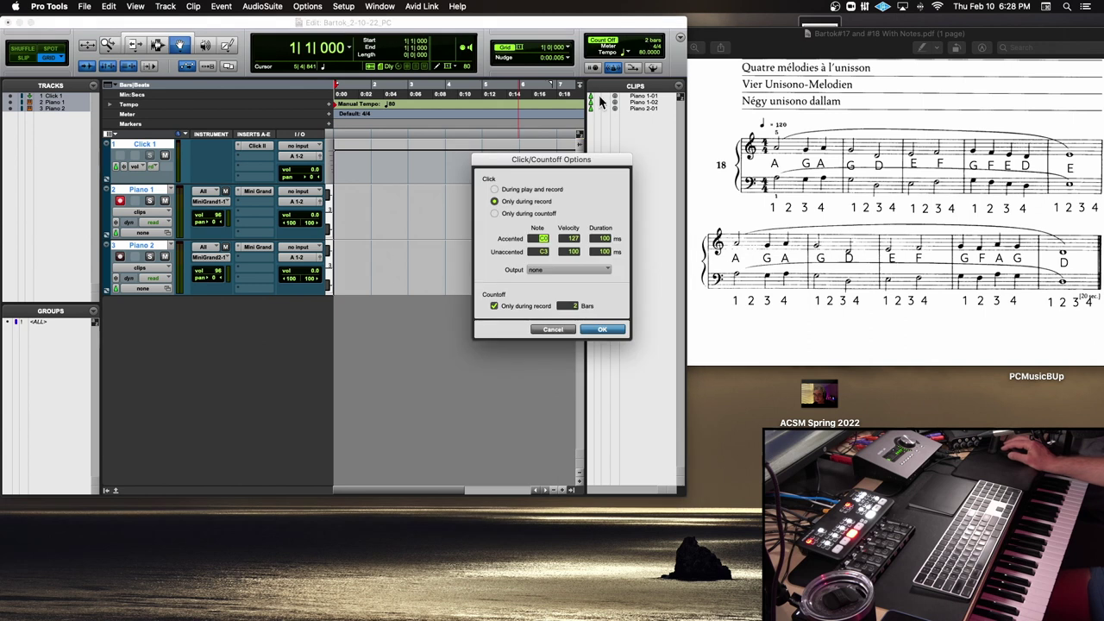
{"action": "type", "text": "1"}
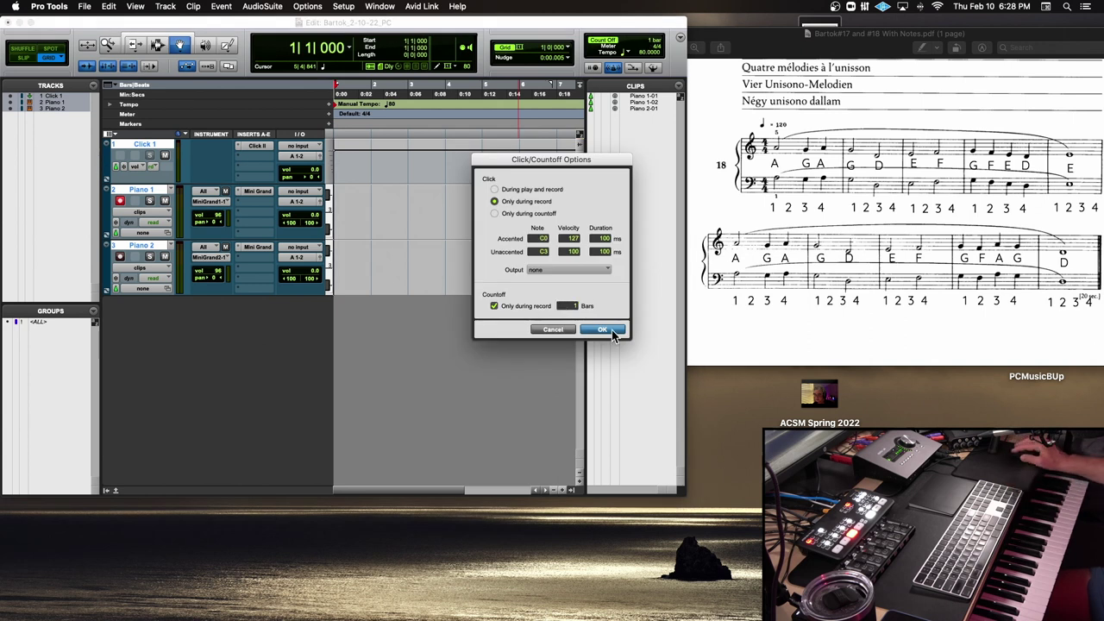
{"action": "key", "text": "Return"}
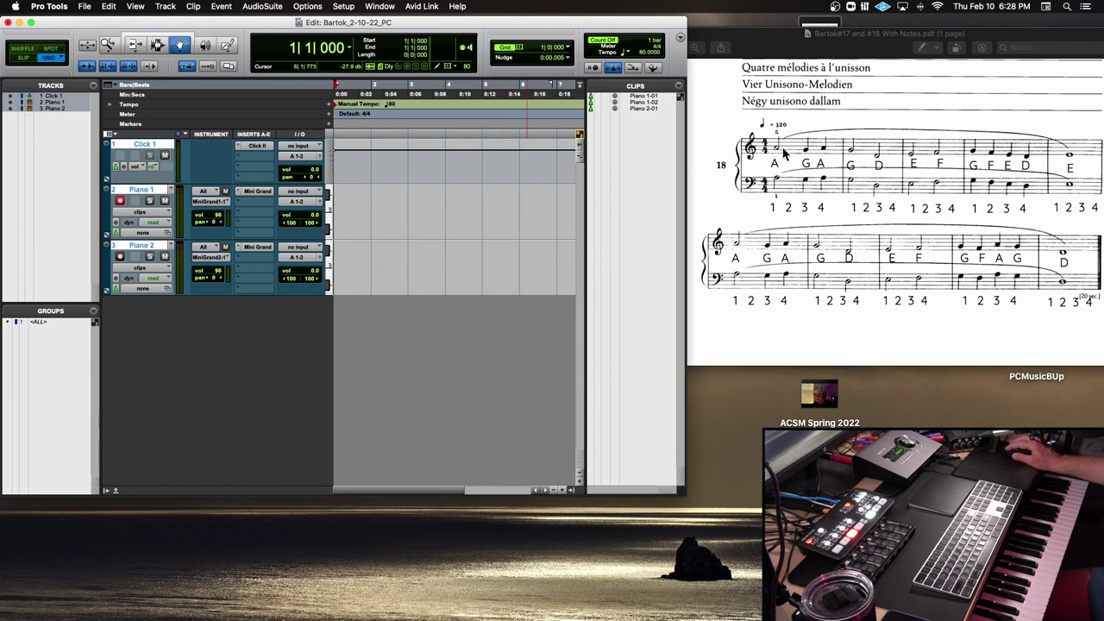
Step: Record only the opening A of melody No. 18 on Piano 1 from the session start
{"action": "key", "text": "KP_3"}
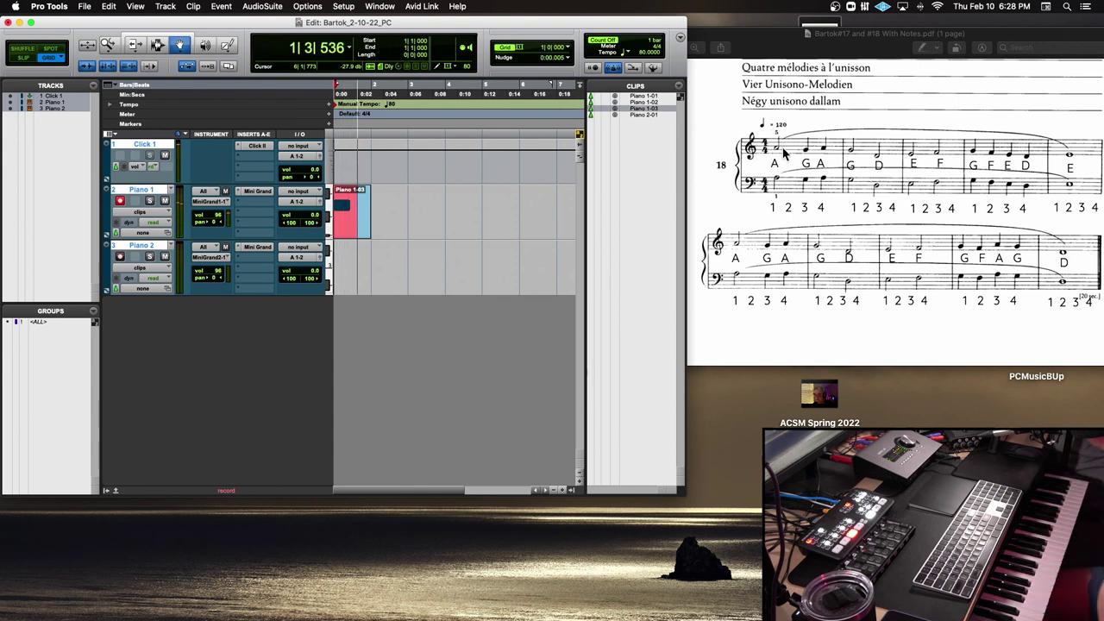
{"action": "key", "text": "space"}
{"action": "scroll", "coordinate": [798, 154], "scroll_direction": "down", "scroll_amount": 1}
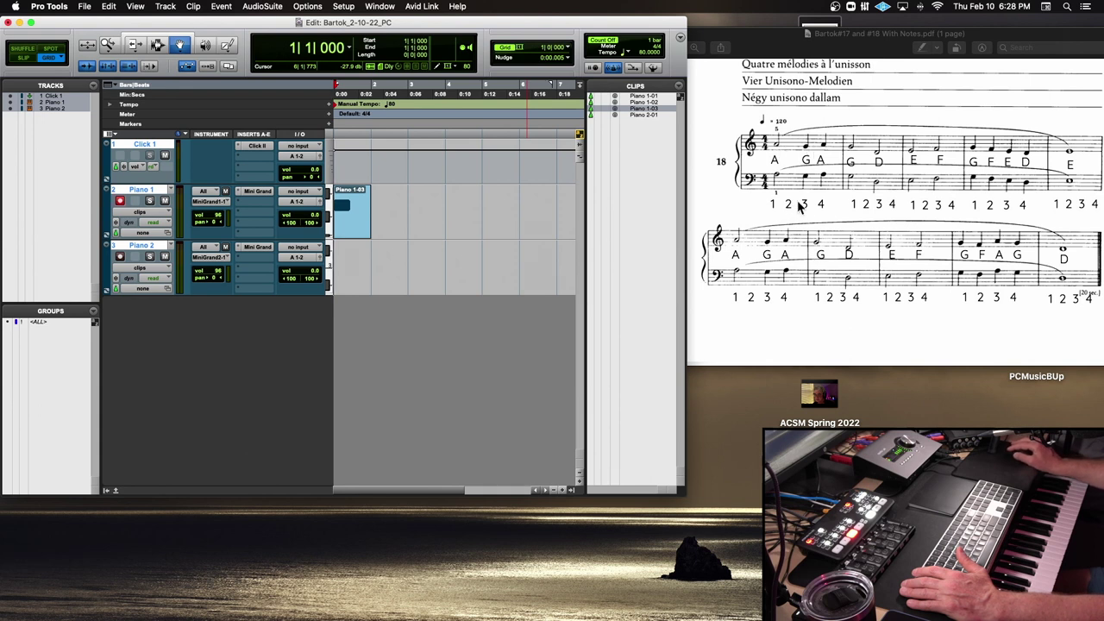
Step: Set the insertion point to 1|3|000 and try to record the next note on Piano 1
{"action": "left_click", "coordinate": [308, 48]}
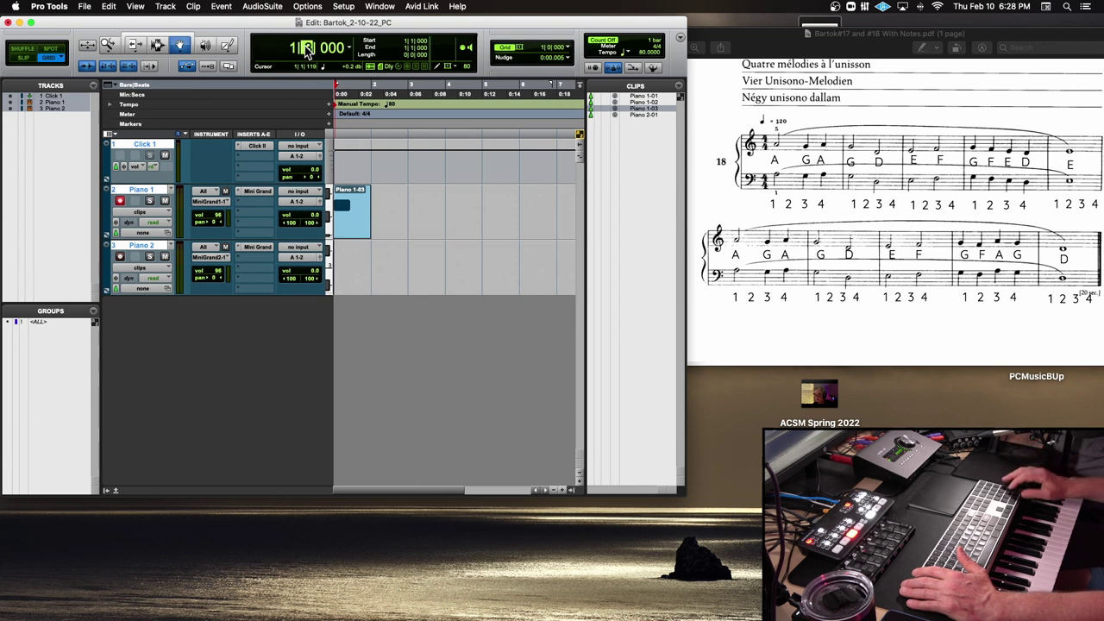
{"action": "type", "text": "3"}
{"action": "key", "text": "Return"}
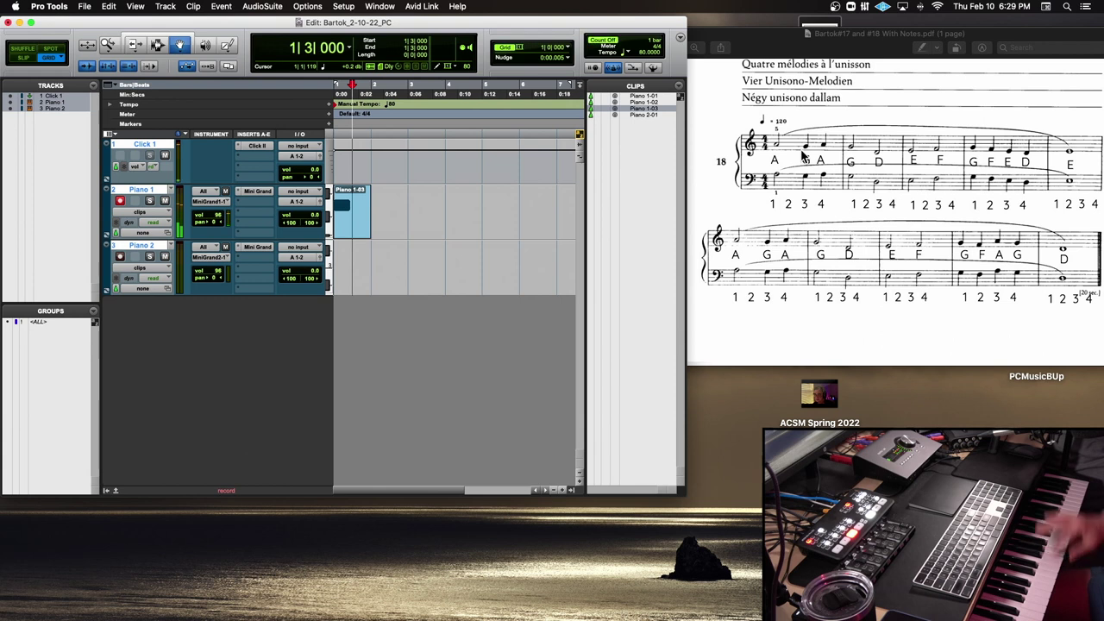
{"action": "key", "text": "space"}
{"action": "key", "text": "super+z"}
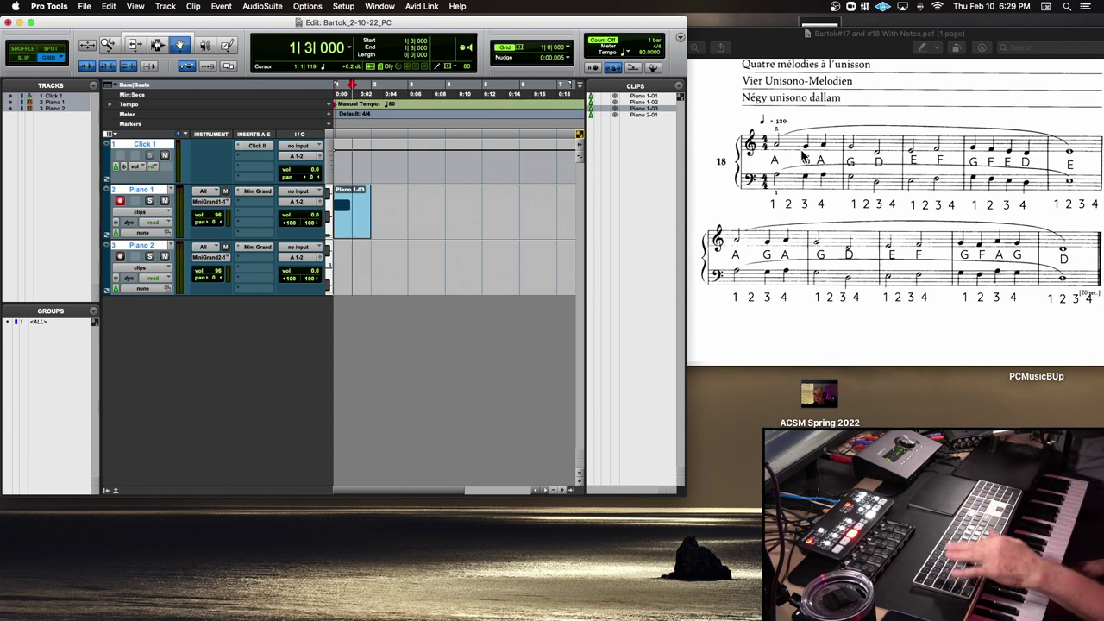
Step: Zoom in and record the G at 1|3|000 and the A at 1|4|000 on Piano 1 as separate takes
{"action": "key", "text": "super+bracketright"}
{"action": "key", "text": "super+bracketright"}
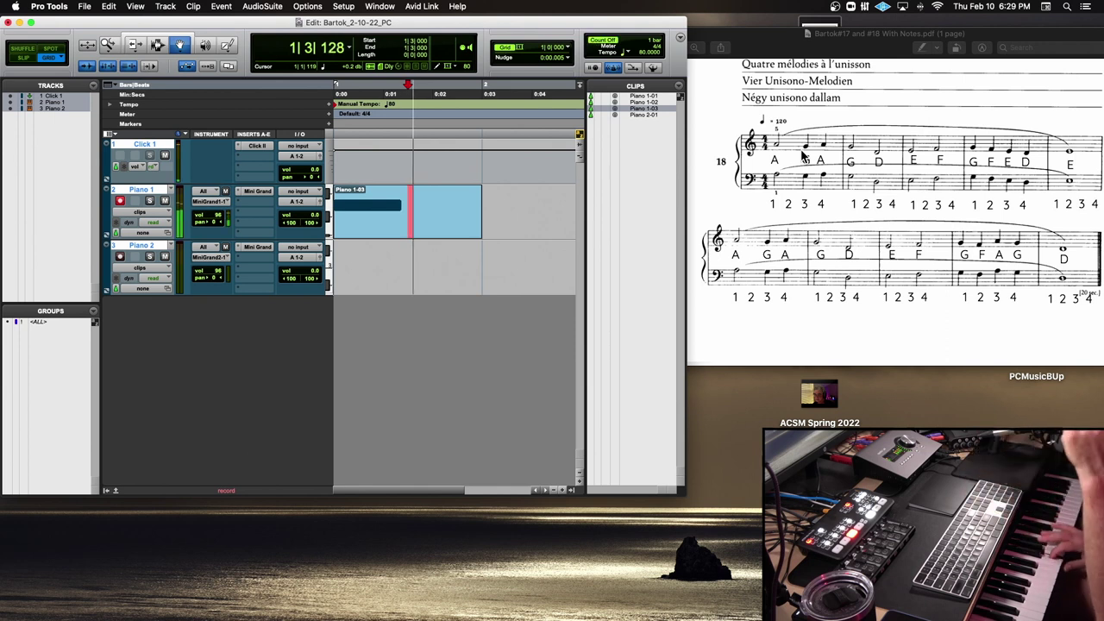
{"action": "key", "text": "space"}
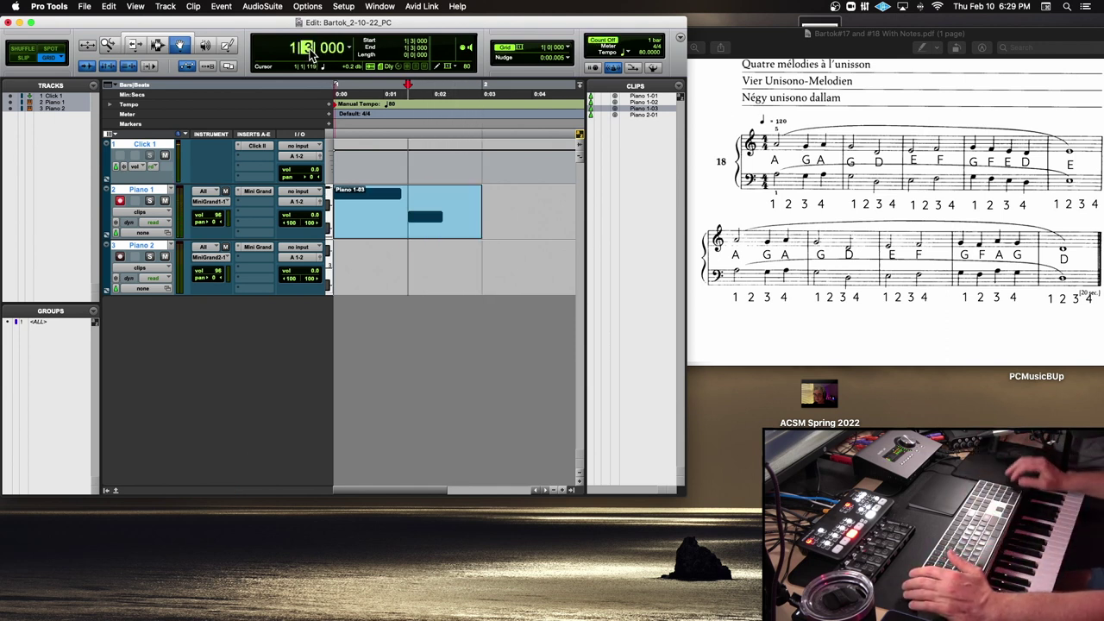
{"action": "key", "text": "Return"}
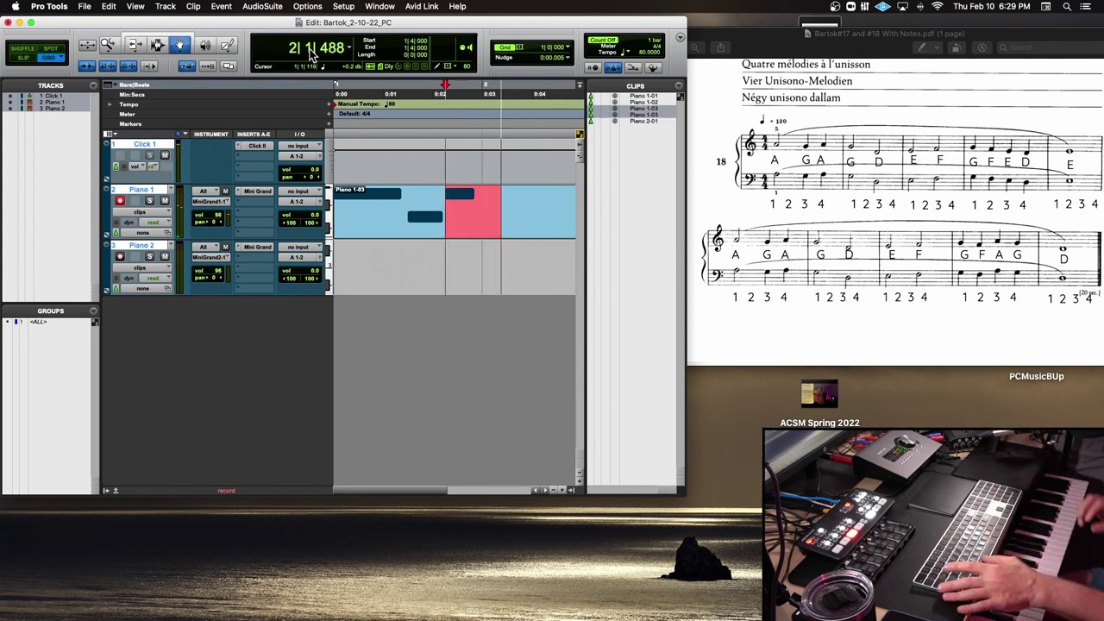
{"action": "key", "text": "space"}
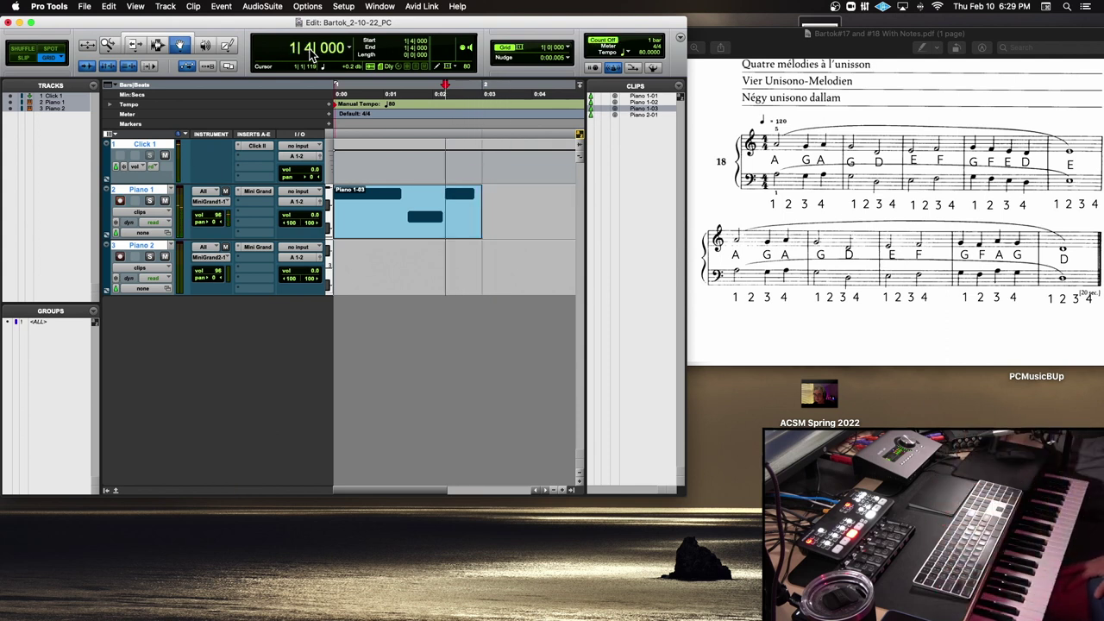
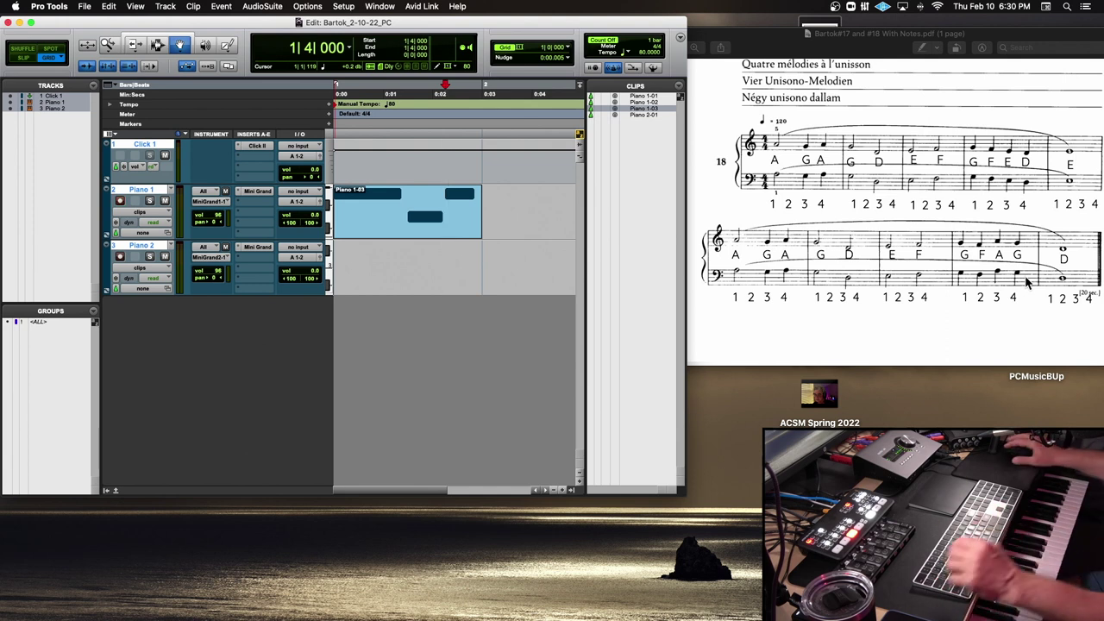
Step: Put away the score window and move the Edit window toward the middle of the desktop
{"action": "left_click", "coordinate": [751, 52]}
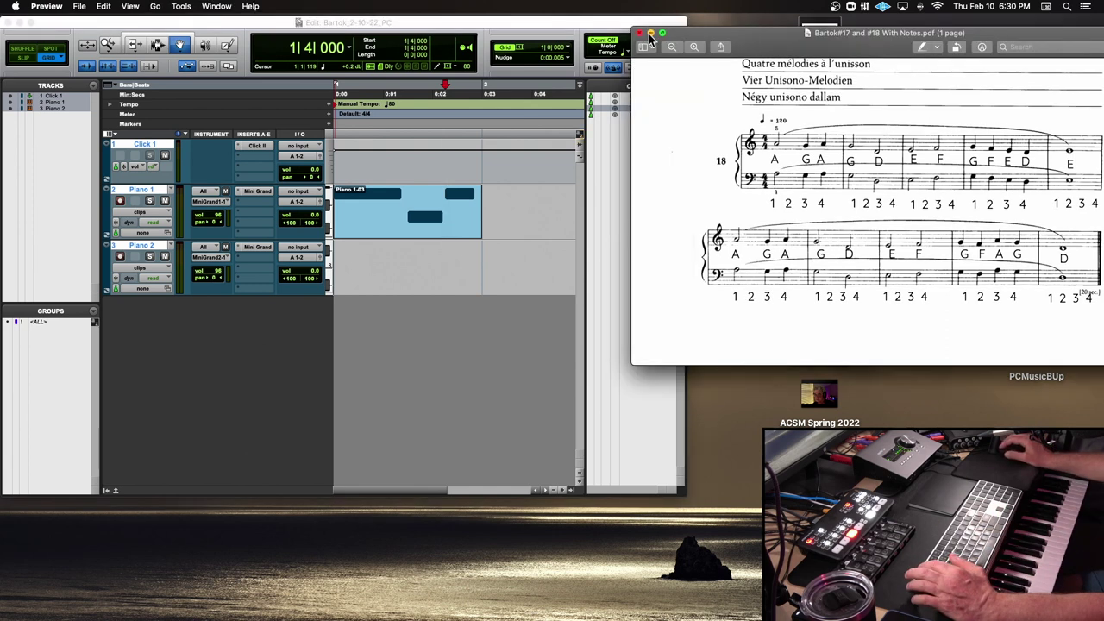
{"action": "left_click", "coordinate": [639, 33]}
{"action": "left_click_drag", "start_coordinate": [48, 40], "coordinate": [198, 53]}
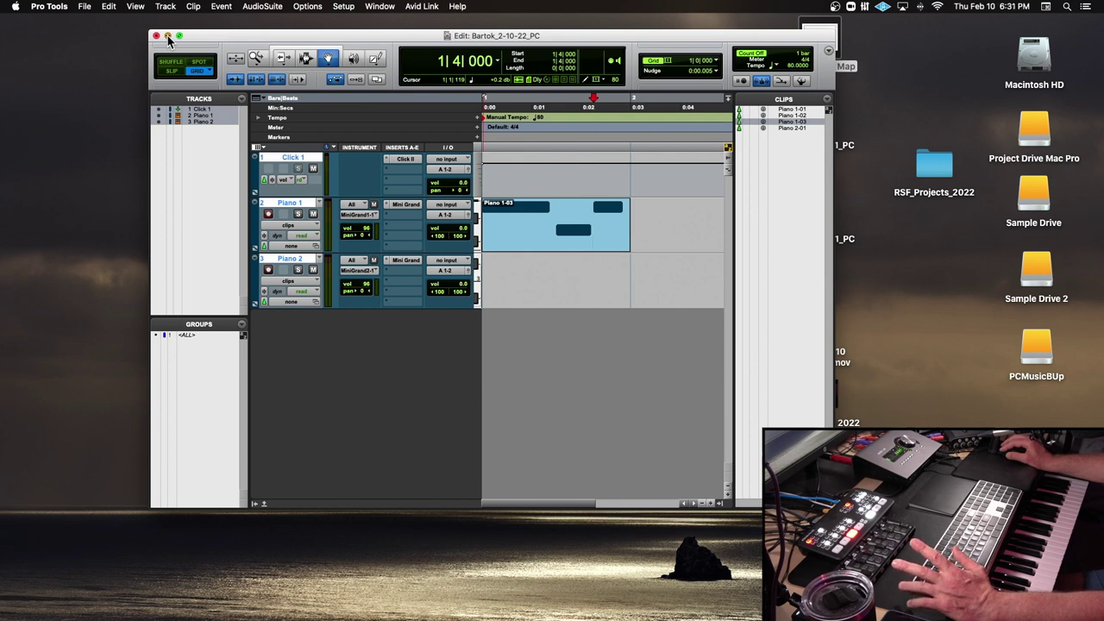
Step: Deselect all tracks and close the Bartok_2-10-22_PC session, saving its changes
{"action": "left_click_drag", "start_coordinate": [198, 41], "coordinate": [165, 35]}
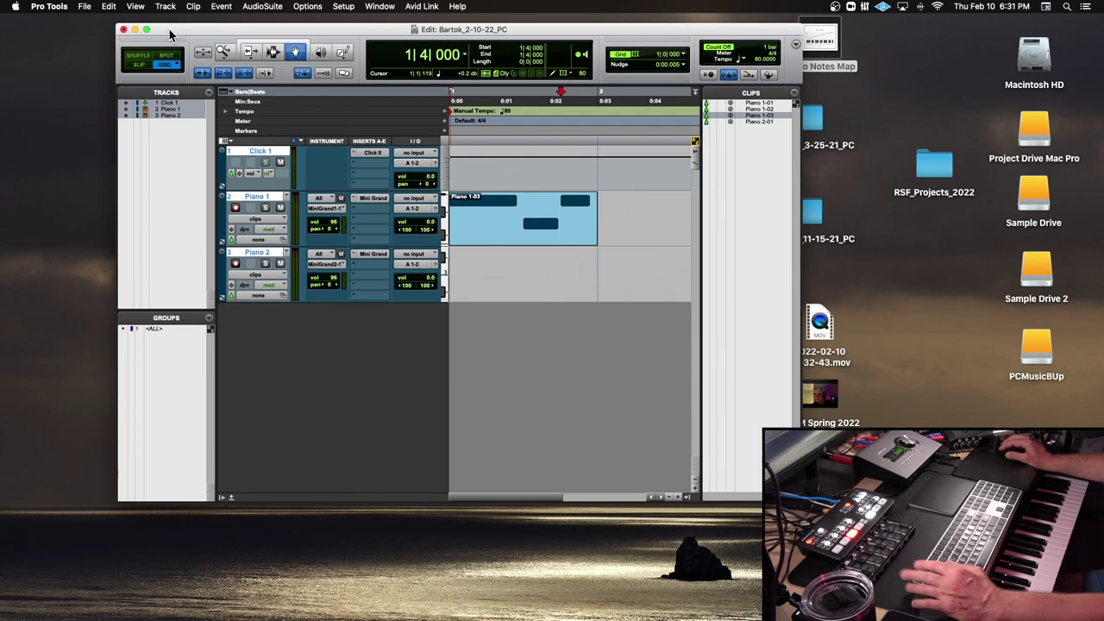
{"action": "left_click", "coordinate": [260, 152], "text": "alt"}
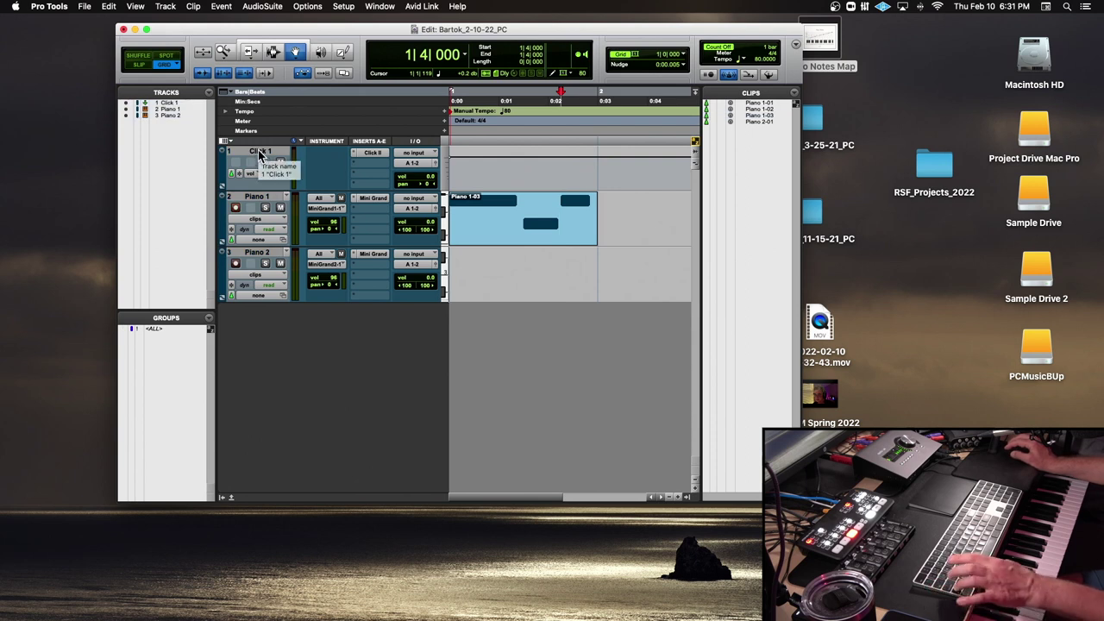
{"action": "key", "text": "super+shift+w"}
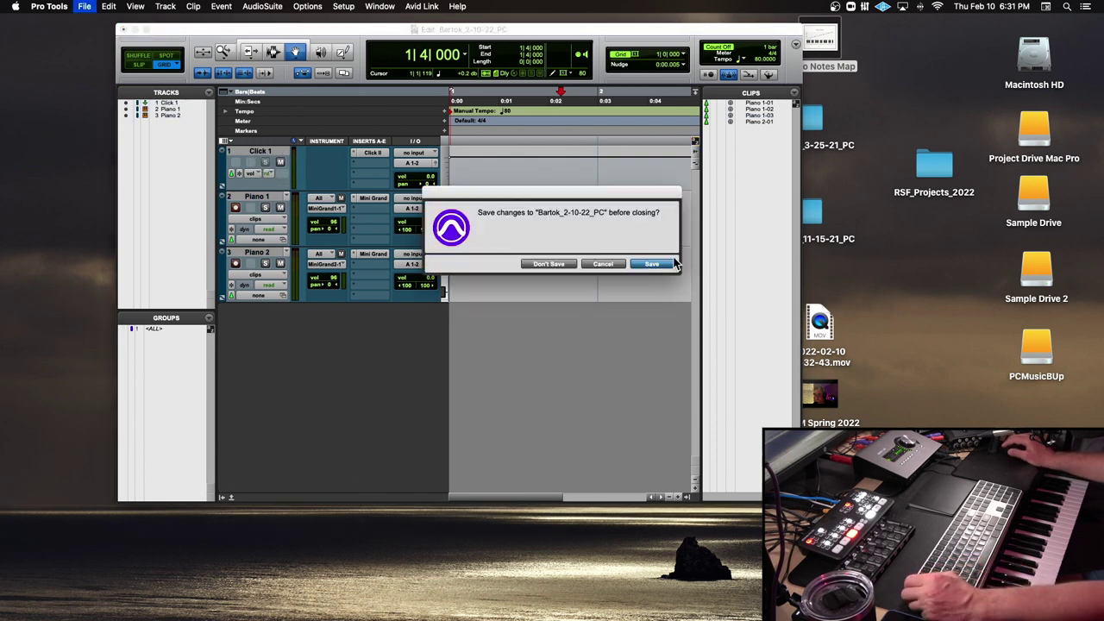
{"action": "left_click", "coordinate": [653, 265]}
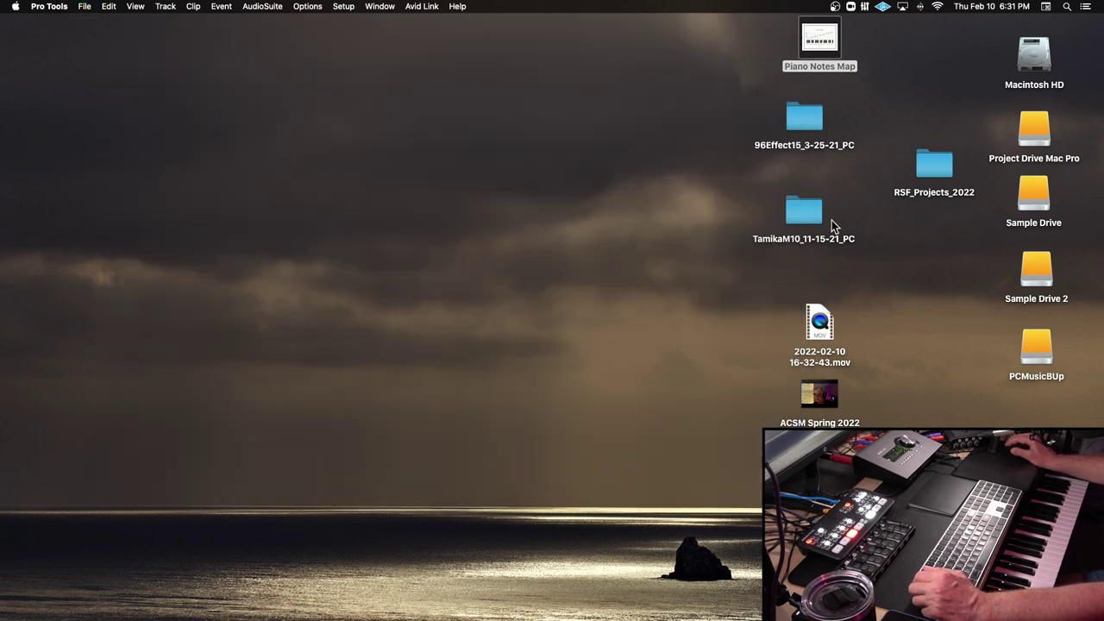
Step: Open the AMI_Projects_Sp22 folder from the desktop, leaving RSF_Projects_2022 closed
{"action": "double_click", "coordinate": [924, 169]}
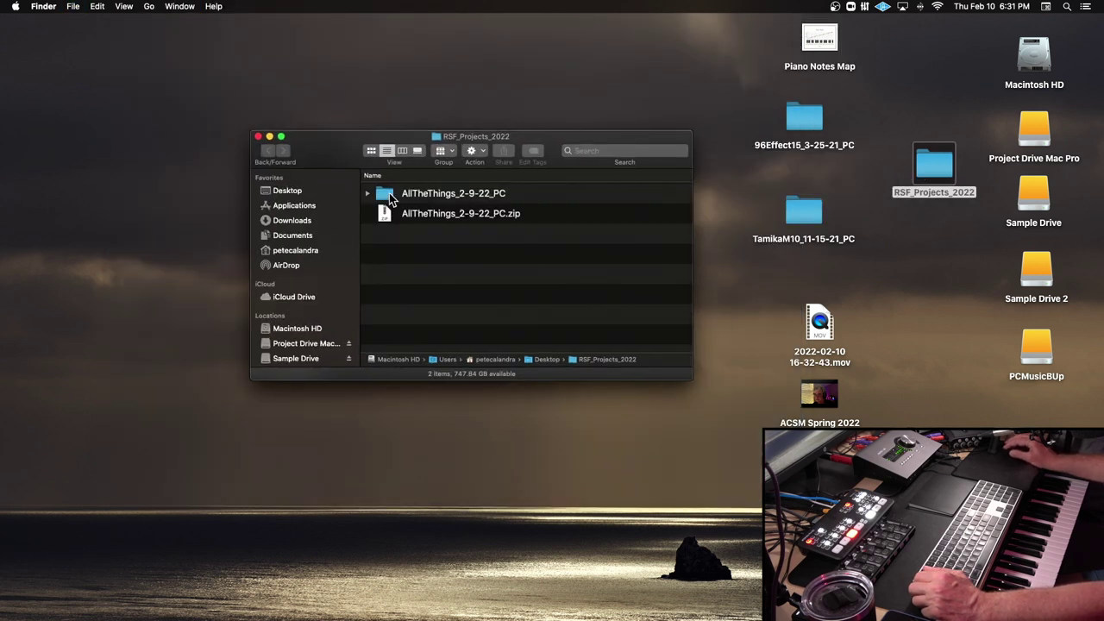
{"action": "left_click", "coordinate": [258, 137]}
{"action": "double_click", "coordinate": [820, 472]}
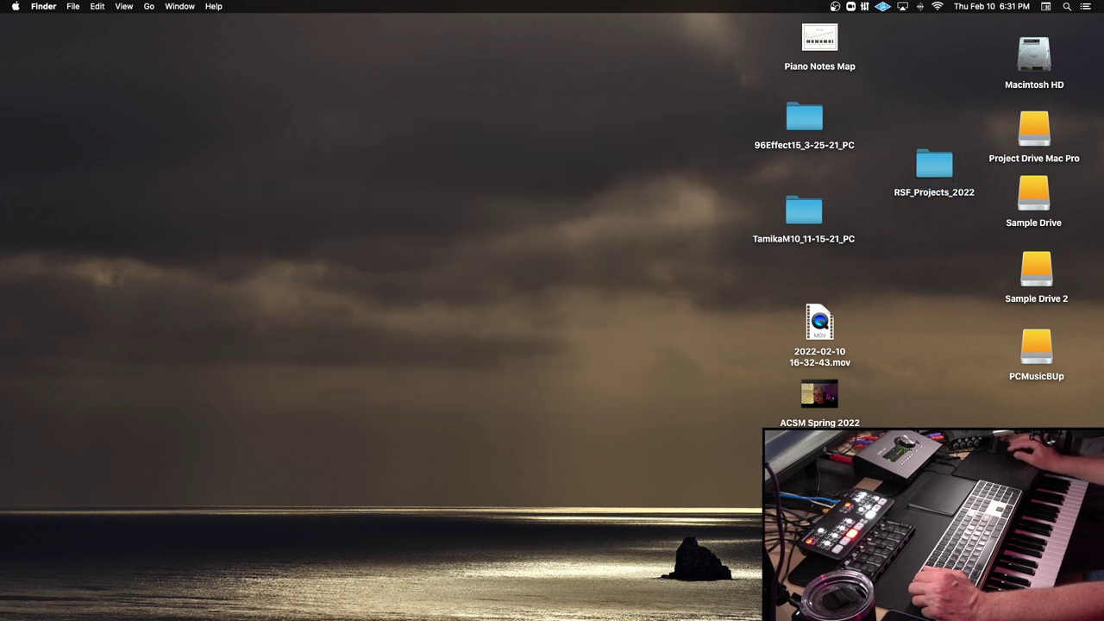
{"action": "left_click", "coordinate": [289, 166]}
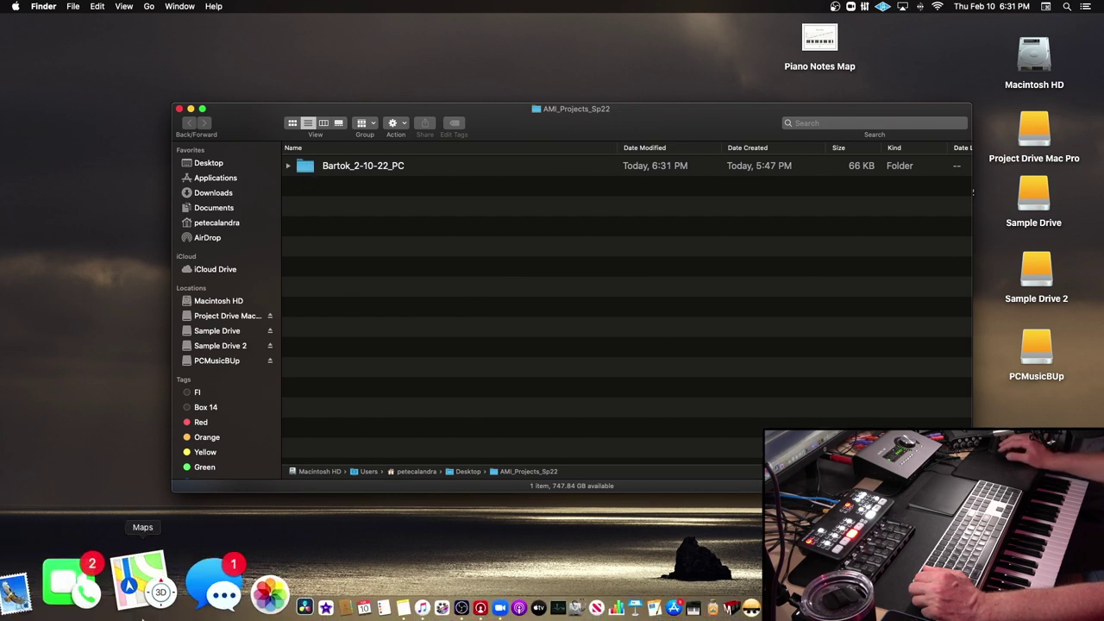
Step: Switch to Chrome and open the OneDrive folder Audio Midi I Spring 2022 > Assignments > Assignment 2 First Draft Due 2-17-22
{"action": "left_click", "coordinate": [86, 604]}
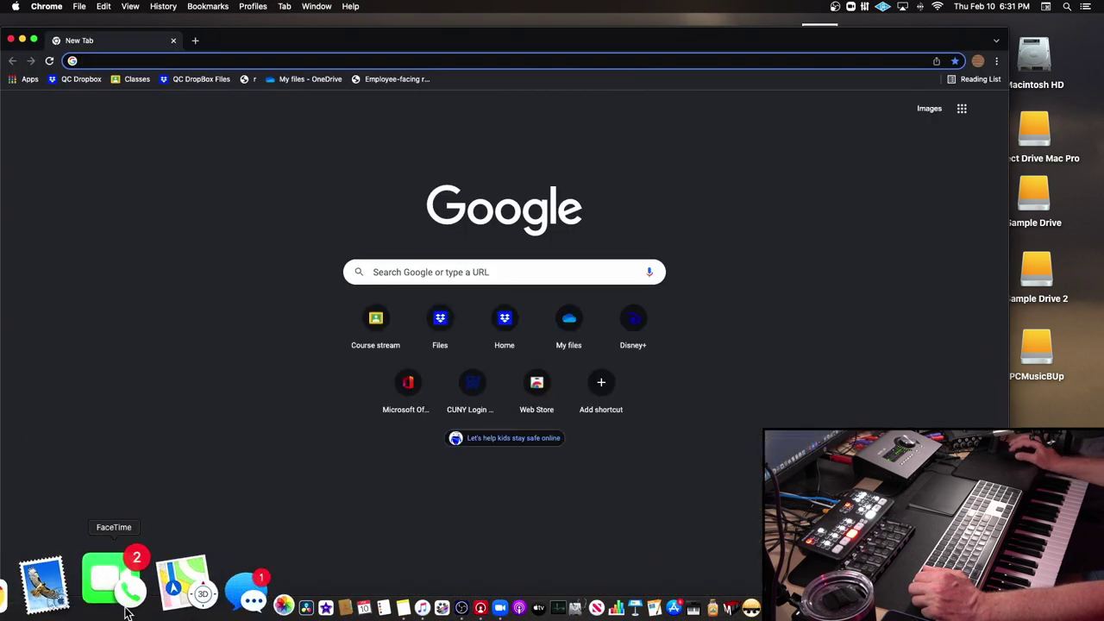
{"action": "left_click", "coordinate": [312, 79]}
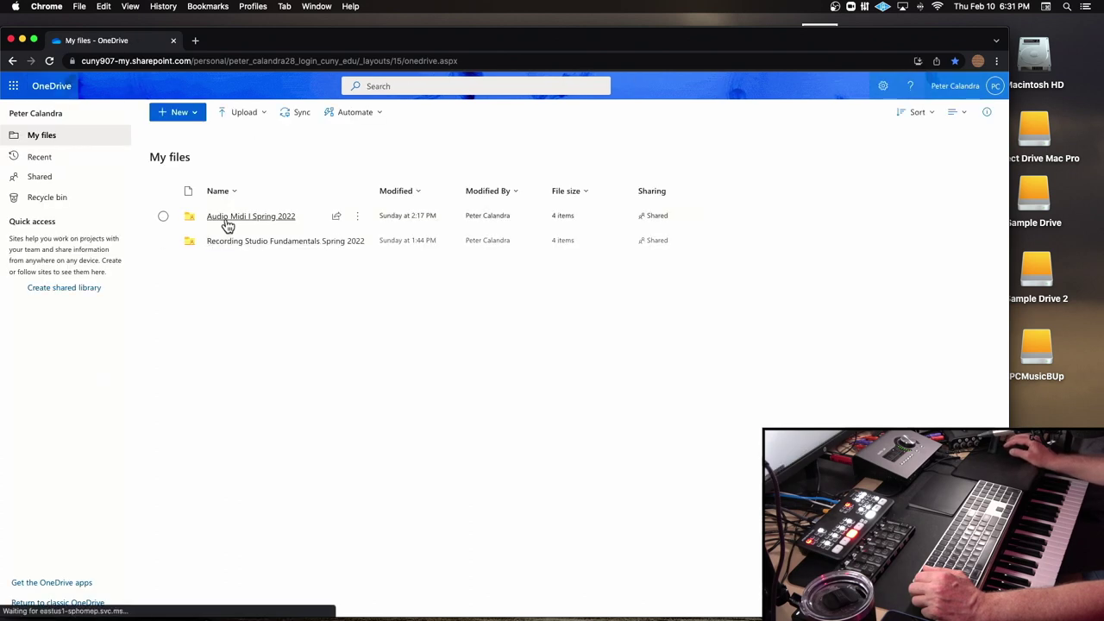
{"action": "left_click", "coordinate": [228, 216]}
{"action": "left_click", "coordinate": [234, 218]}
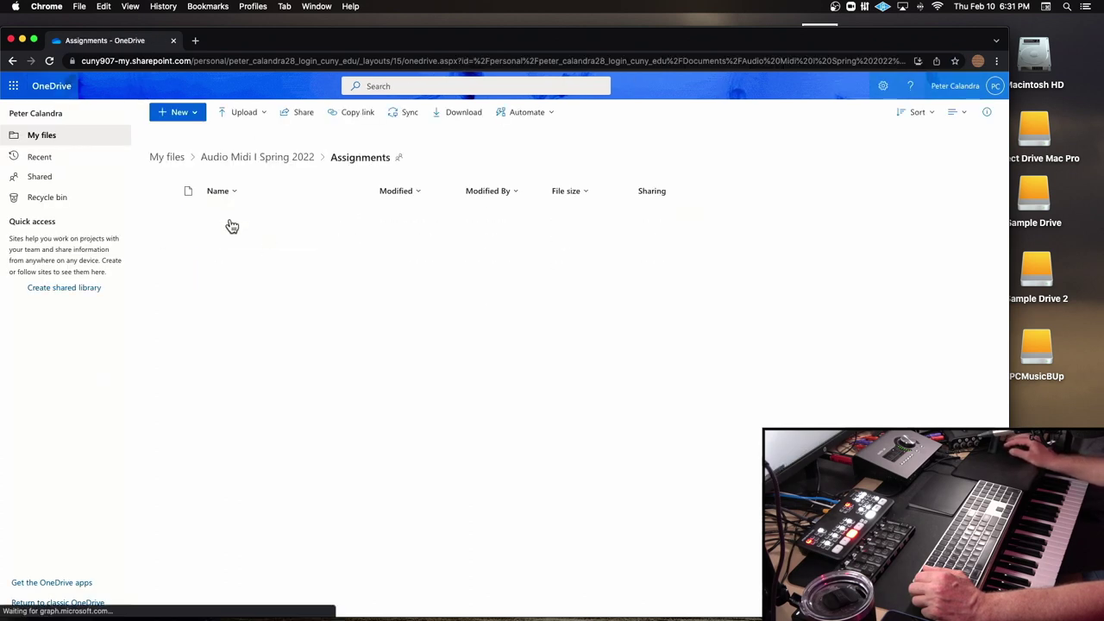
{"action": "left_click", "coordinate": [250, 243]}
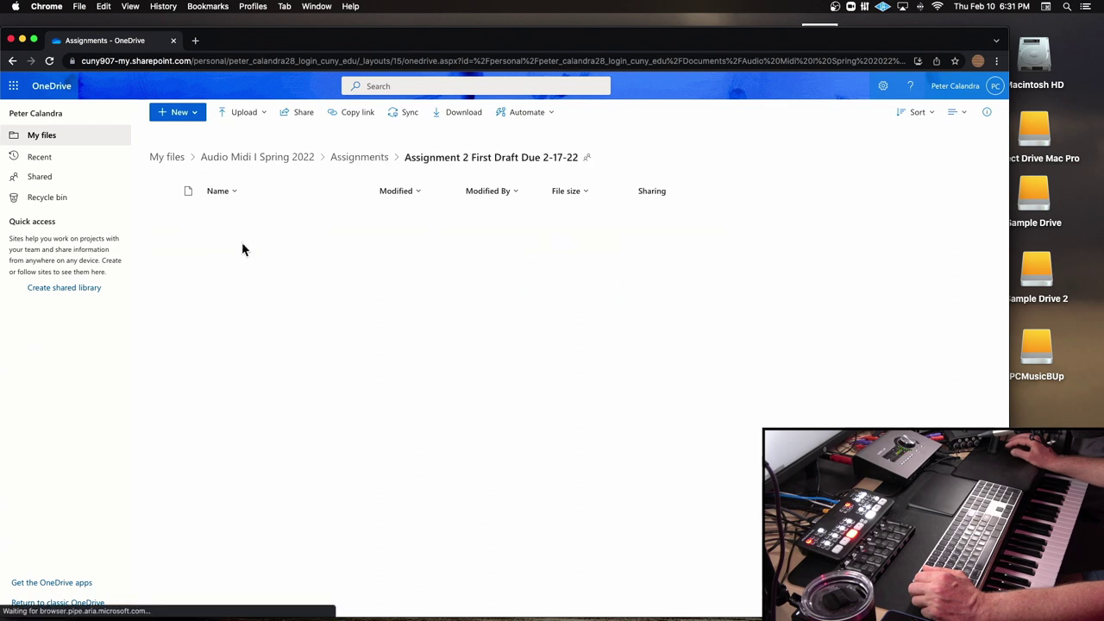
Step: Arrange the OneDrive browser window and the AMI_Projects_Sp22 window so that both are accessible on the desktop
{"action": "left_click_drag", "start_coordinate": [276, 38], "coordinate": [375, 298]}
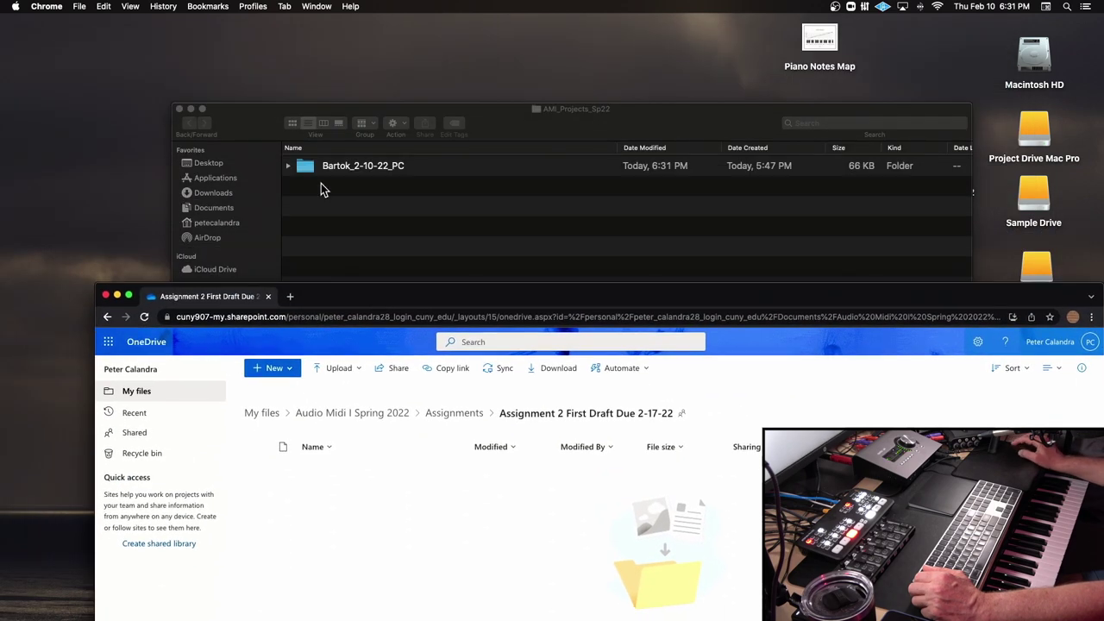
{"action": "left_click", "coordinate": [261, 129]}
{"action": "left_click_drag", "start_coordinate": [261, 128], "coordinate": [358, 76]}
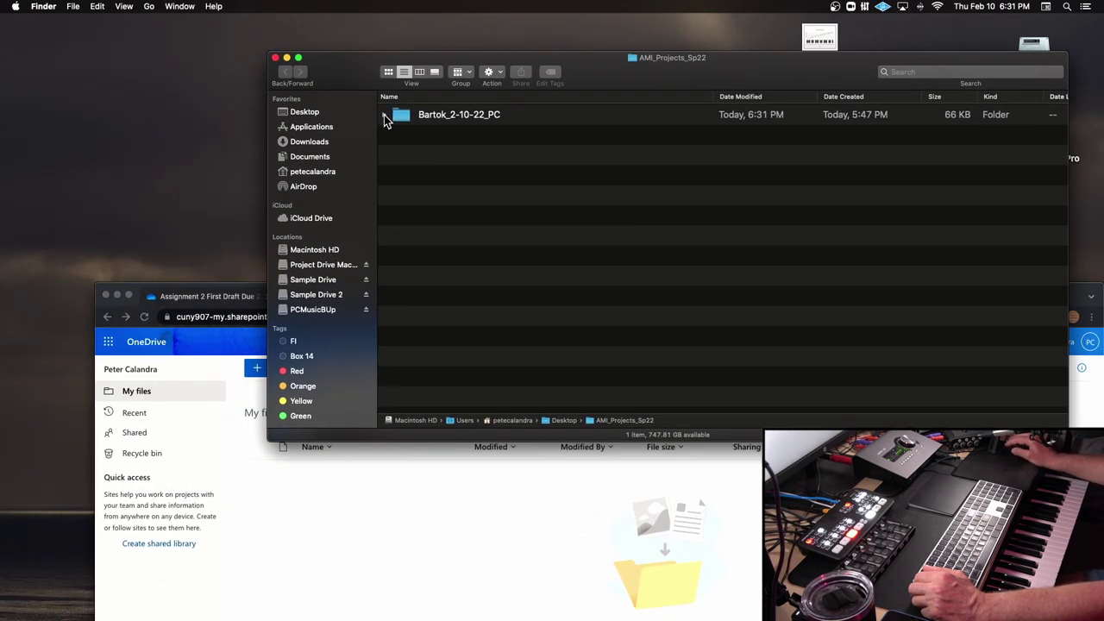
Step: Expand the Bartok_2-10-22_PC folder to check its contents, then collapse it again
{"action": "left_click", "coordinate": [385, 116]}
{"action": "left_click", "coordinate": [385, 116]}
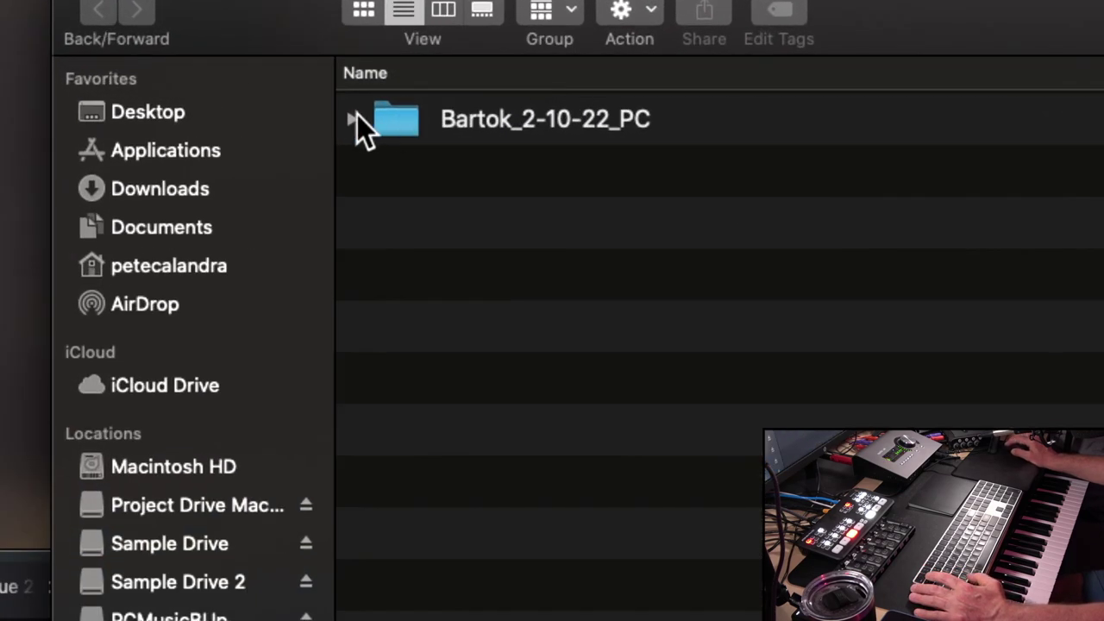
{"action": "left_click", "coordinate": [369, 115]}
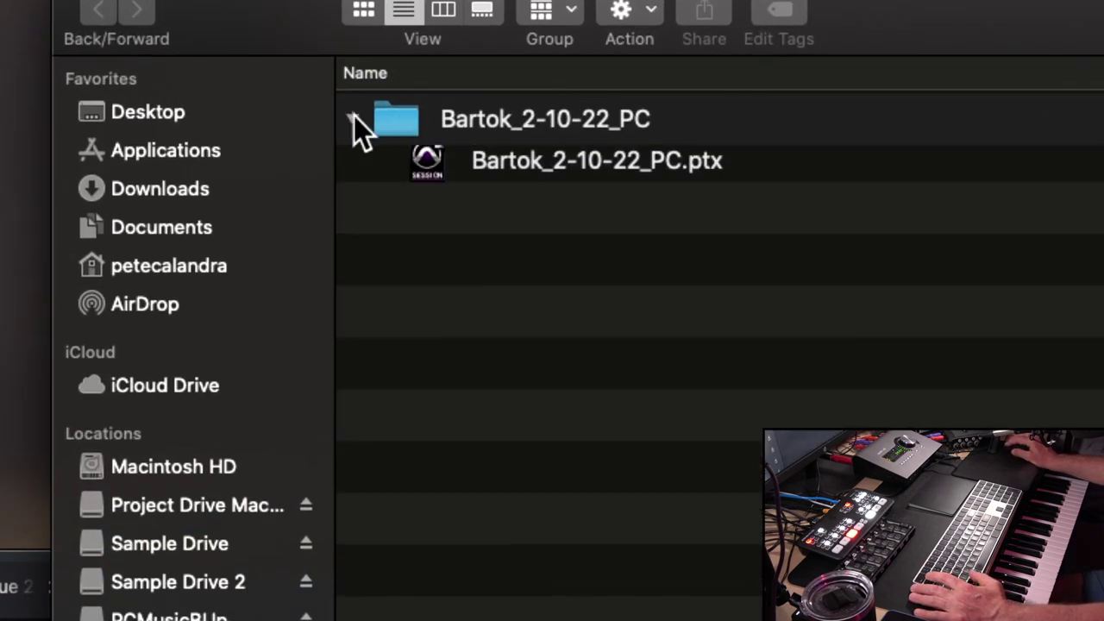
{"action": "left_click", "coordinate": [353, 120]}
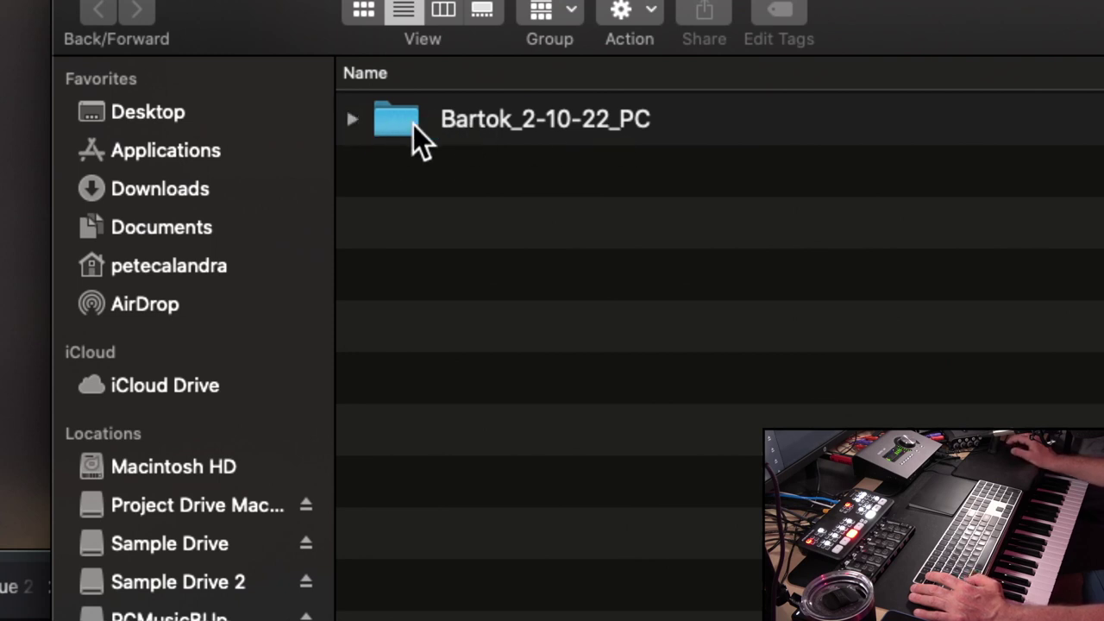
Step: Compress the Bartok_2-10-22_PC folder and upload Bartok_2-10-22_PC.zip to the Assignment 2 First Draft Due 2-17-22 folder
{"action": "right_click", "coordinate": [384, 120]}
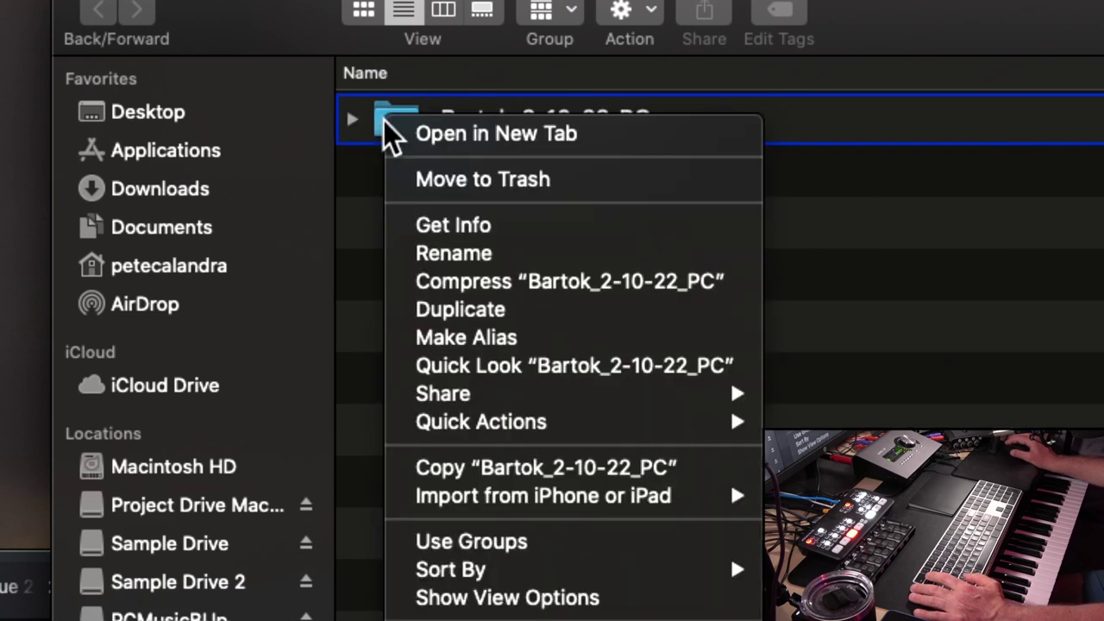
{"action": "left_click", "coordinate": [450, 269]}
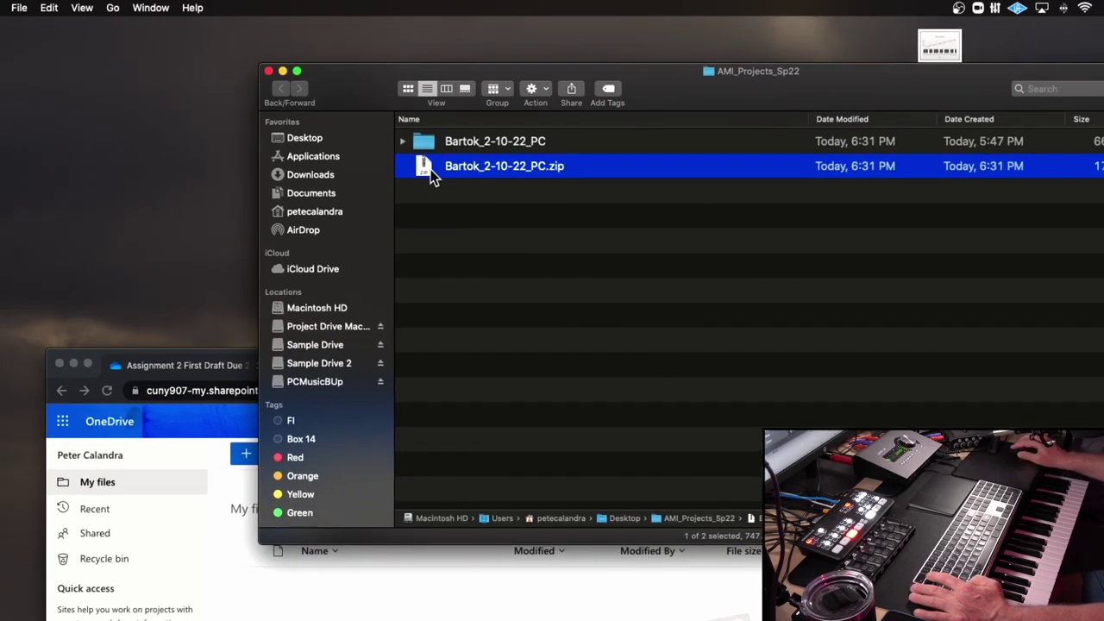
{"action": "left_click_drag", "start_coordinate": [430, 169], "coordinate": [243, 416]}
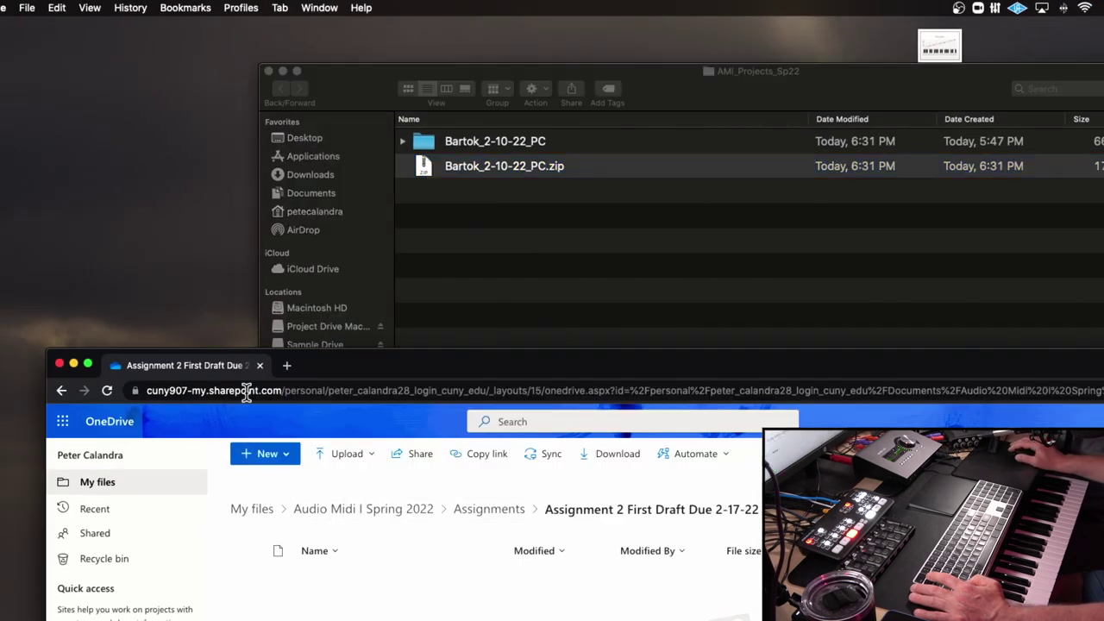
{"action": "left_click_drag", "start_coordinate": [327, 362], "coordinate": [316, 73]}
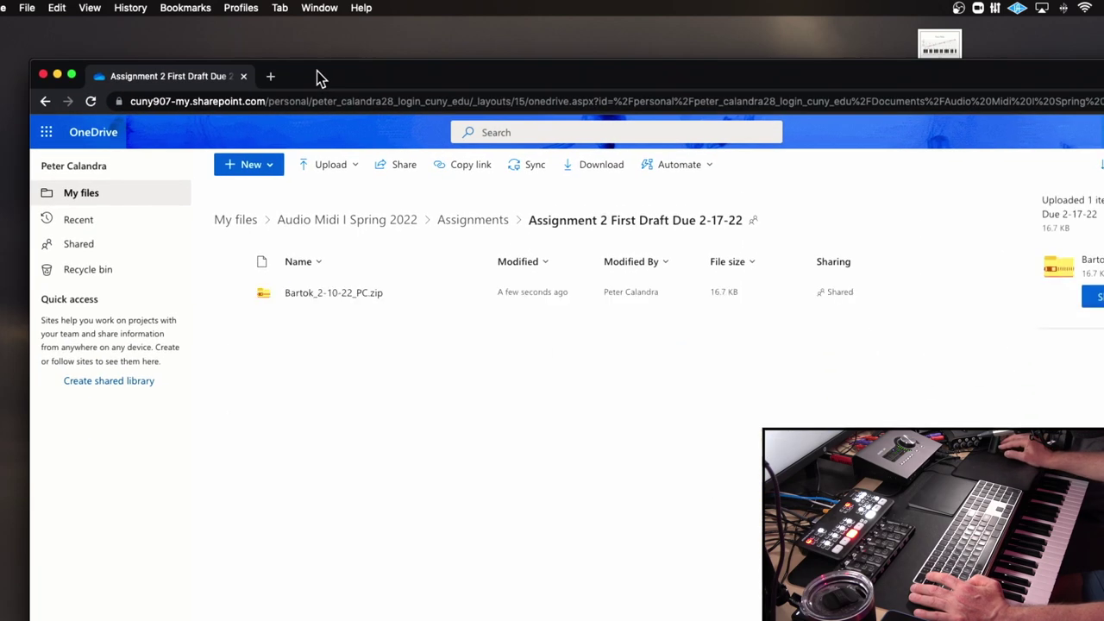
{"action": "left_click_drag", "start_coordinate": [317, 73], "coordinate": [310, 247]}
{"action": "left_click", "coordinate": [363, 85]}
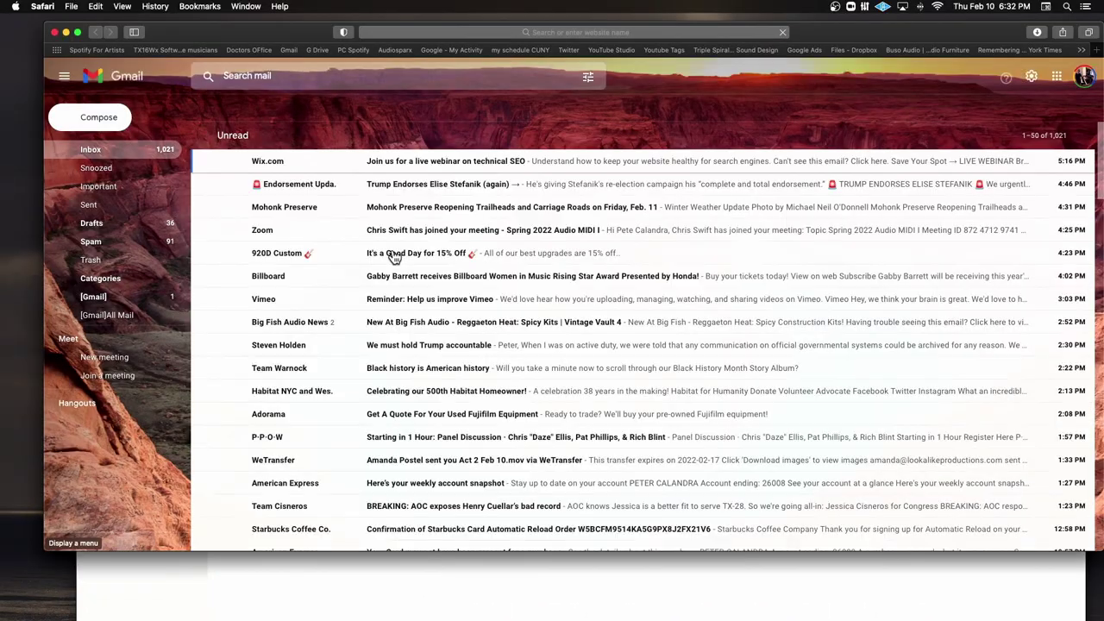
Step: Go to dropbox.com in Safari
{"action": "left_click", "coordinate": [441, 33]}
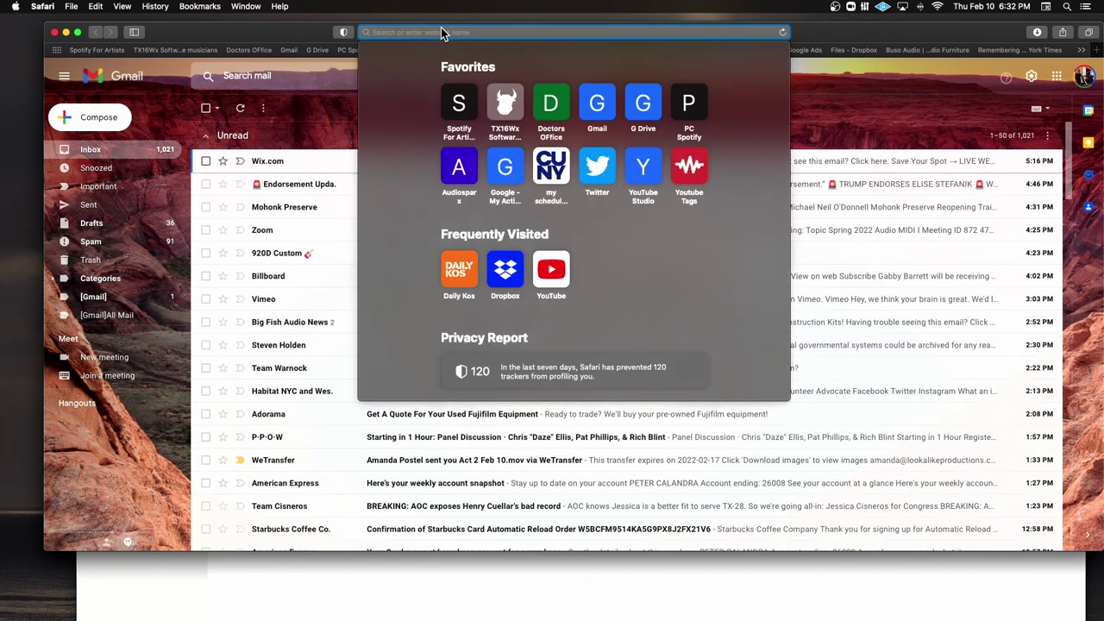
{"action": "type", "text": "dropbox.com"}
{"action": "key", "text": "Return"}
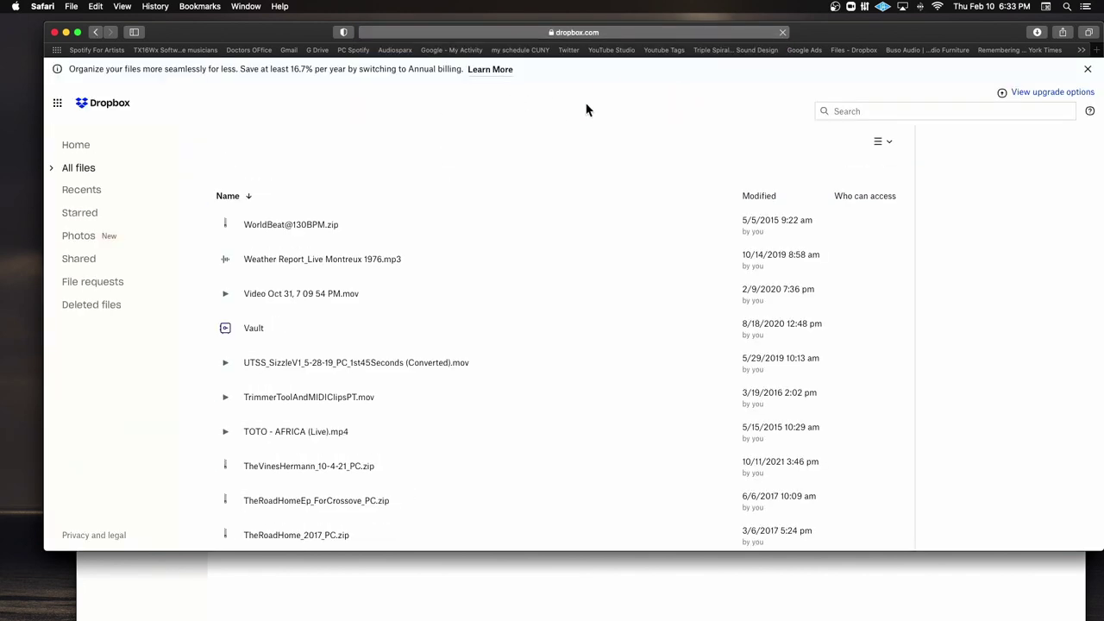
Step: Search Dropbox for "tamika" and look through the project folders in Tamika Master Music Folder > Tamika LIbrary
{"action": "left_click", "coordinate": [827, 111]}
{"action": "type", "text": "tamika"}
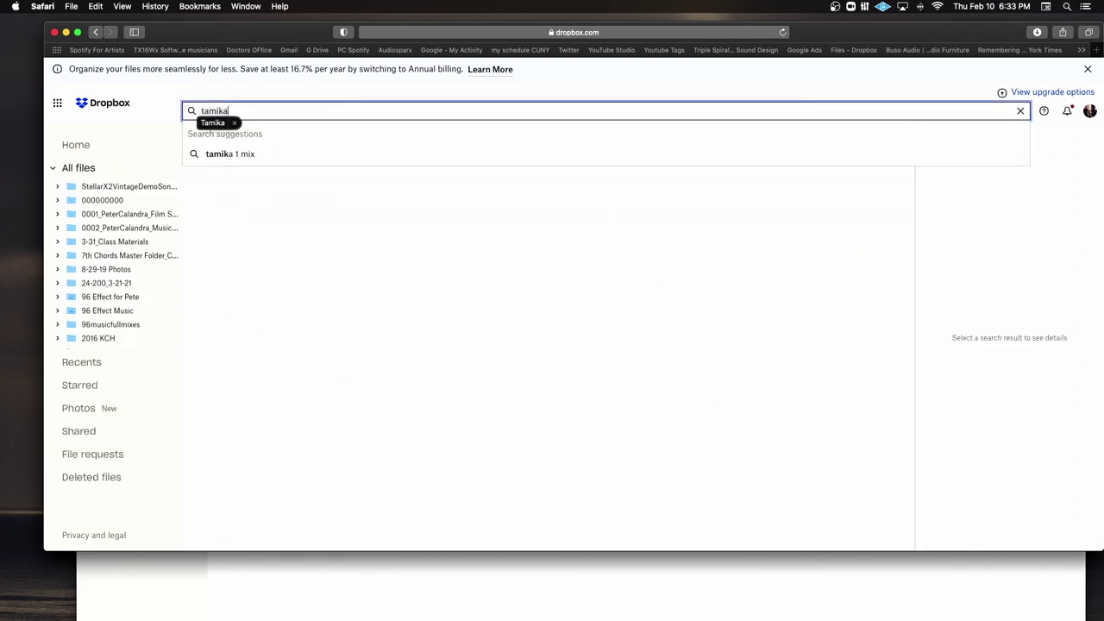
{"action": "key", "text": "Return"}
{"action": "left_click", "coordinate": [336, 214]}
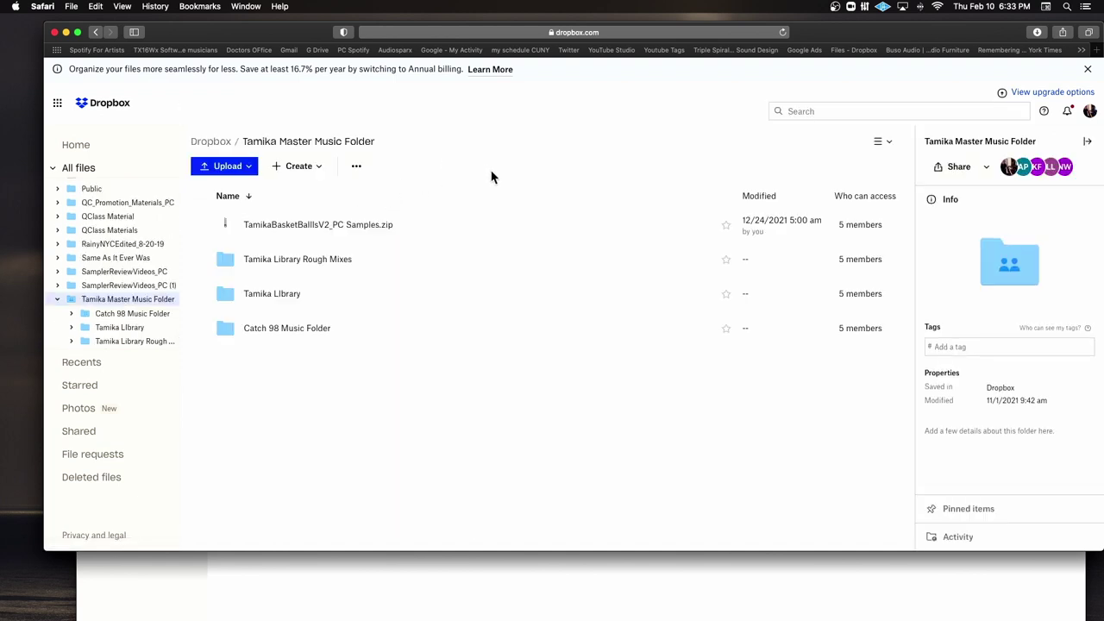
{"action": "left_click", "coordinate": [284, 293]}
{"action": "scroll", "coordinate": [497, 262], "scroll_direction": "down", "scroll_amount": 5}
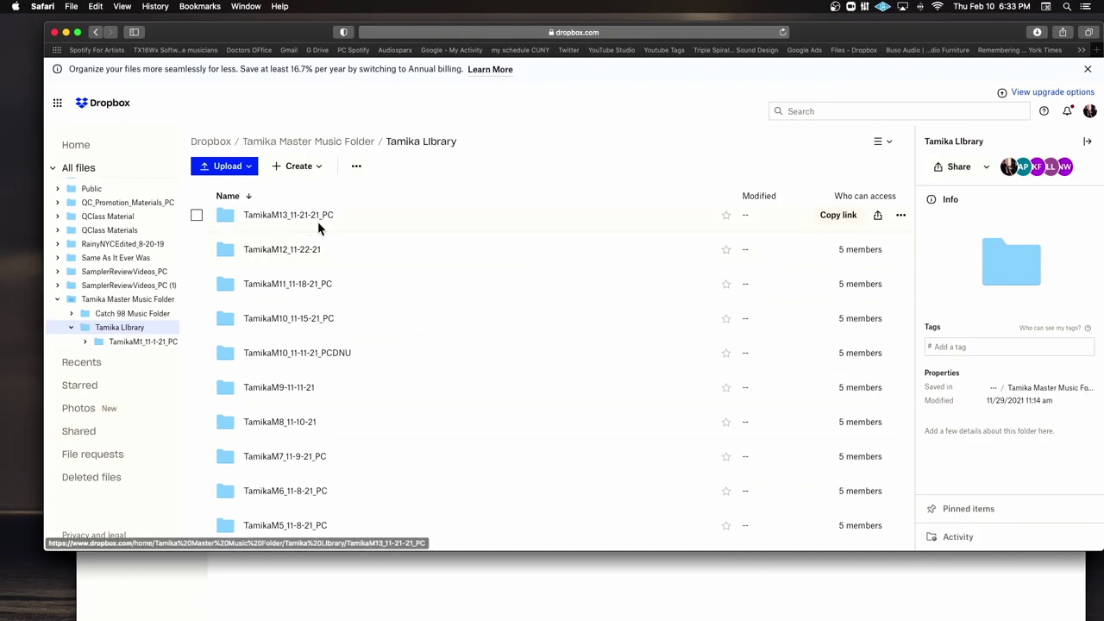
{"action": "scroll", "coordinate": [426, 251], "scroll_direction": "down", "scroll_amount": 5}
{"action": "scroll", "coordinate": [426, 251], "scroll_direction": "up", "scroll_amount": 10}
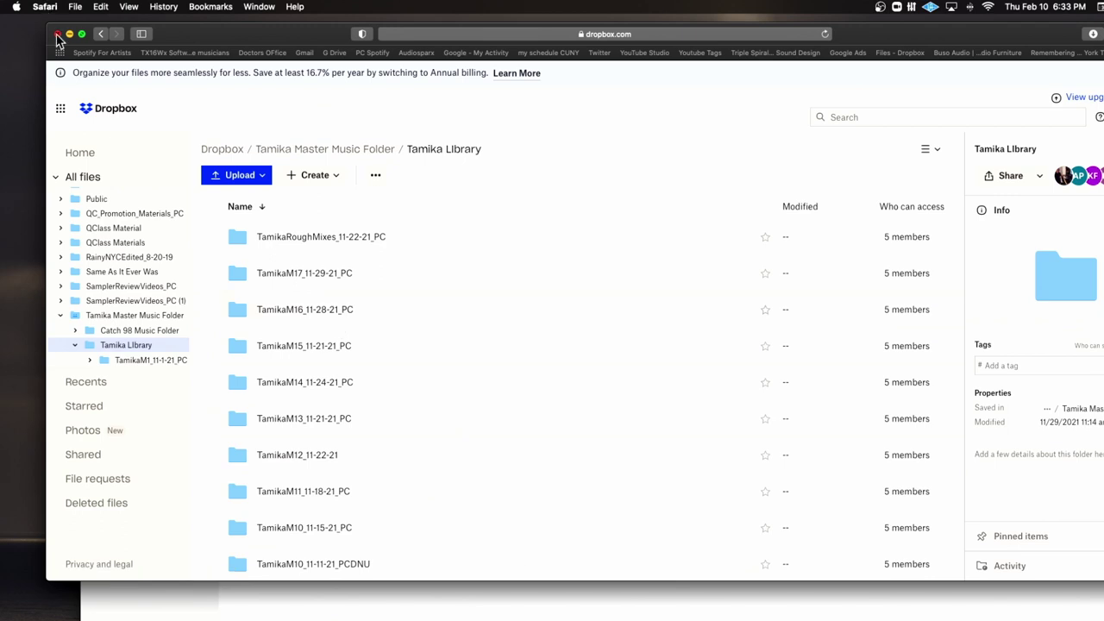
Step: Close the Dropbox and AMI_Projects_Sp22 windows, and minimize the OneDrive browser window
{"action": "left_click", "coordinate": [57, 35]}
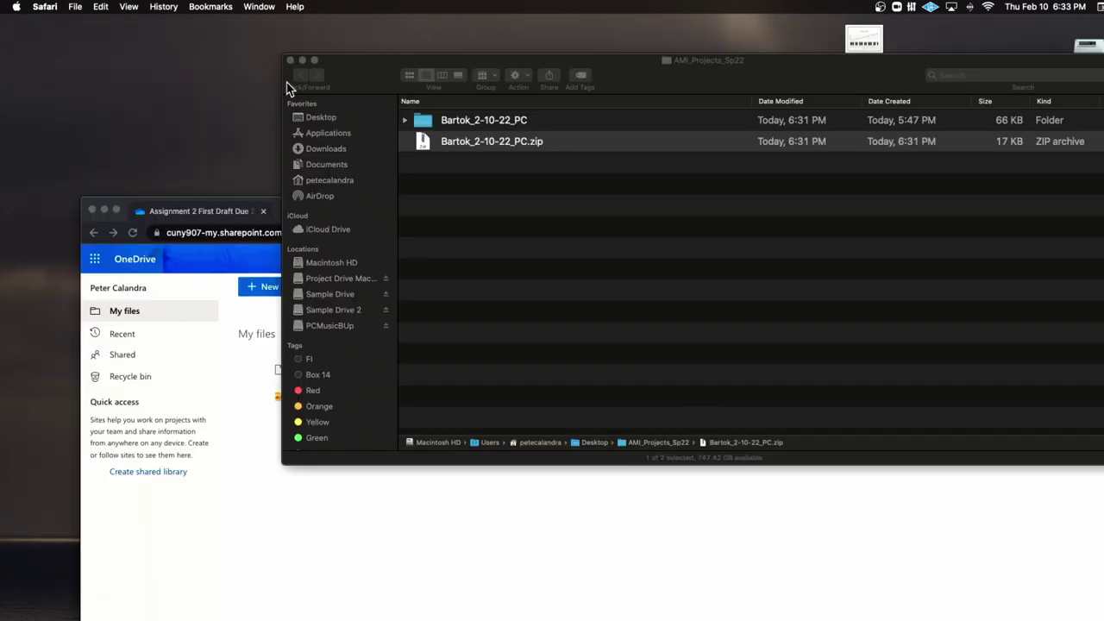
{"action": "left_click", "coordinate": [349, 74]}
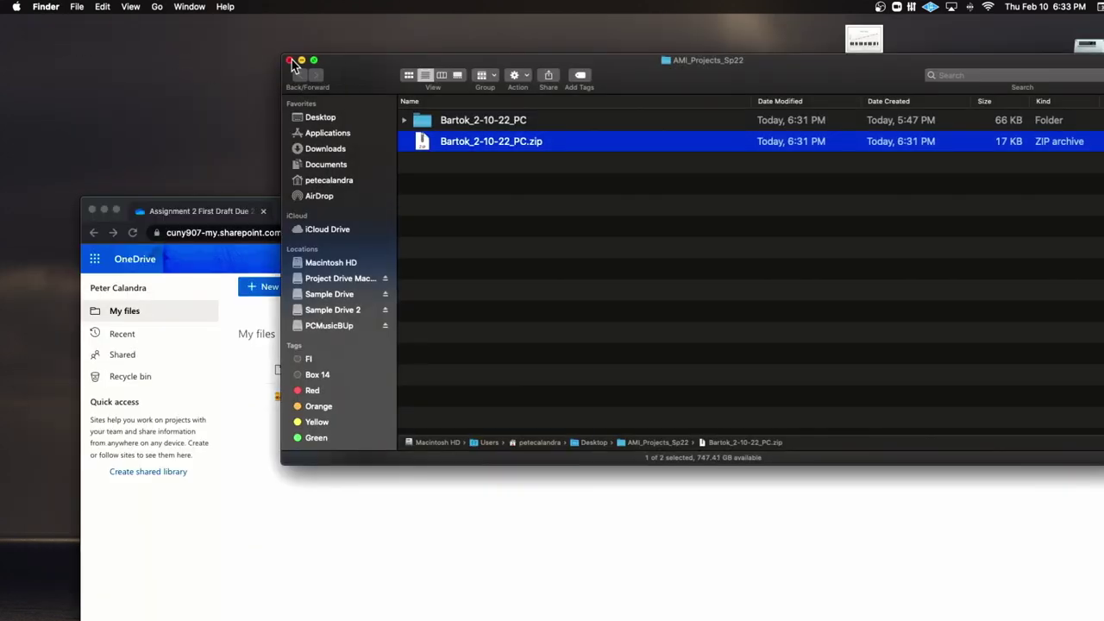
{"action": "left_click", "coordinate": [291, 60]}
{"action": "left_click", "coordinate": [333, 215]}
{"action": "left_click_drag", "start_coordinate": [333, 215], "coordinate": [318, 81]}
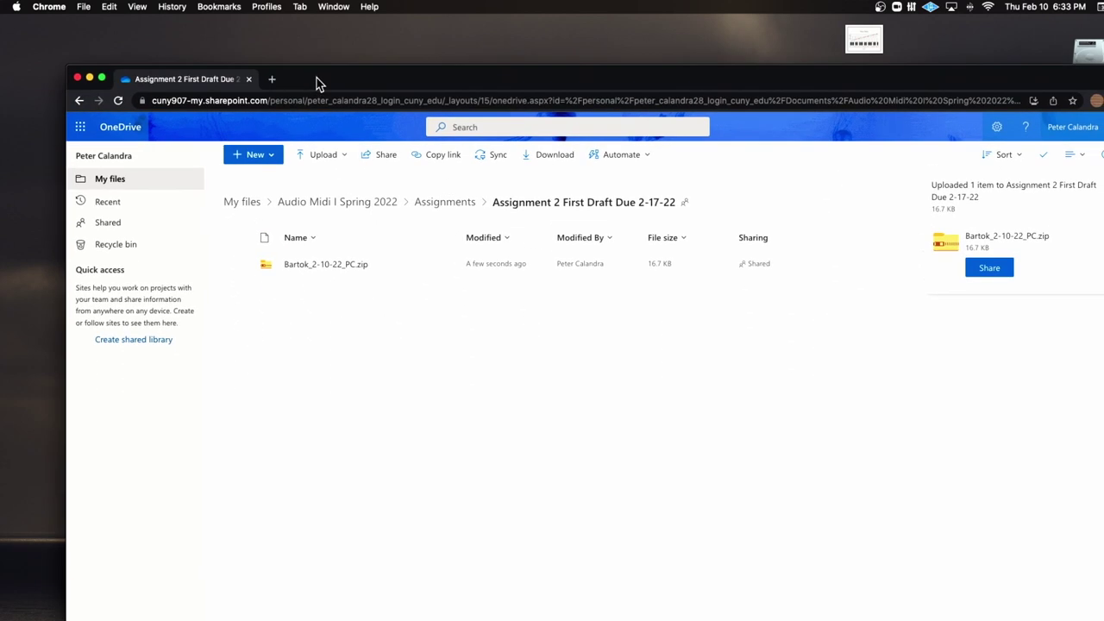
{"action": "left_click", "coordinate": [89, 78]}
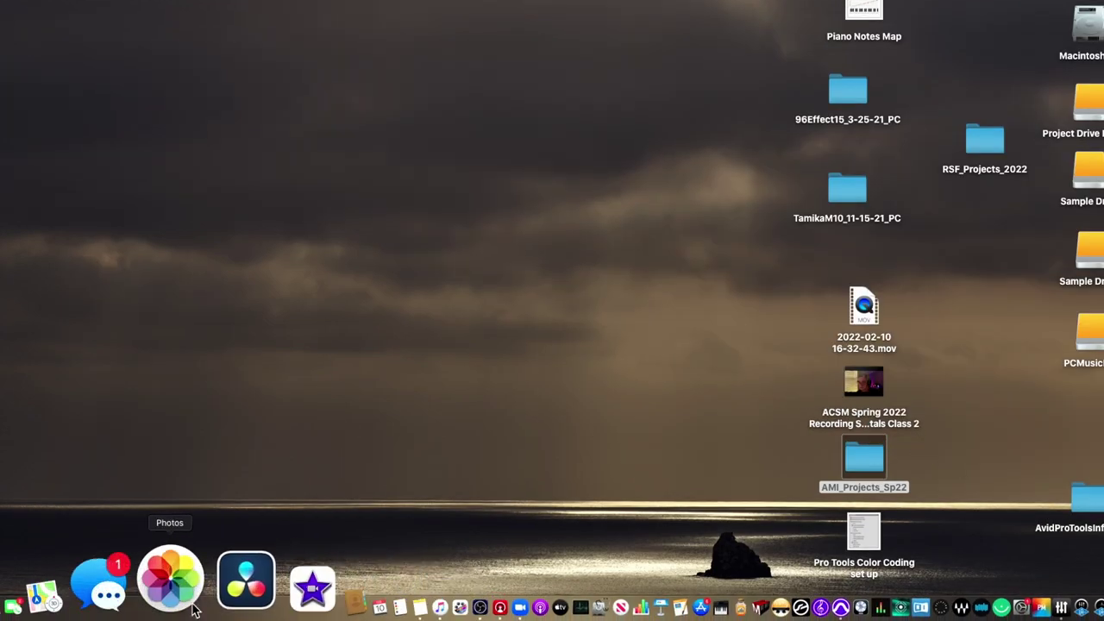
Step: Switch back to Pro Tools
{"action": "key", "text": "super+Tab"}
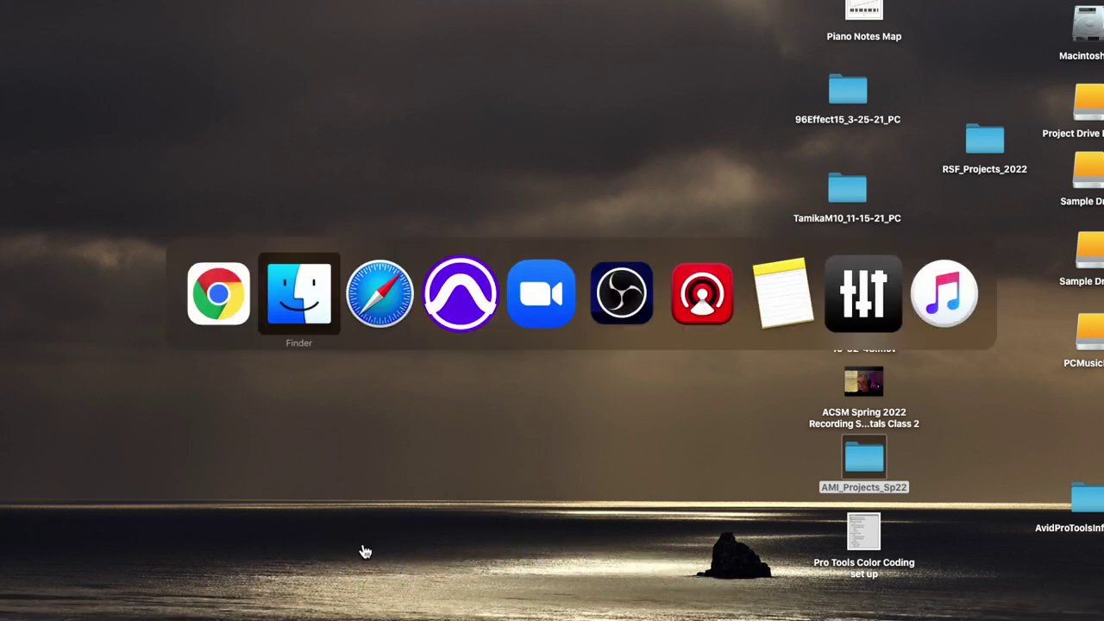
{"action": "key", "text": "super+Tab"}
{"action": "key", "text": "super+Tab"}
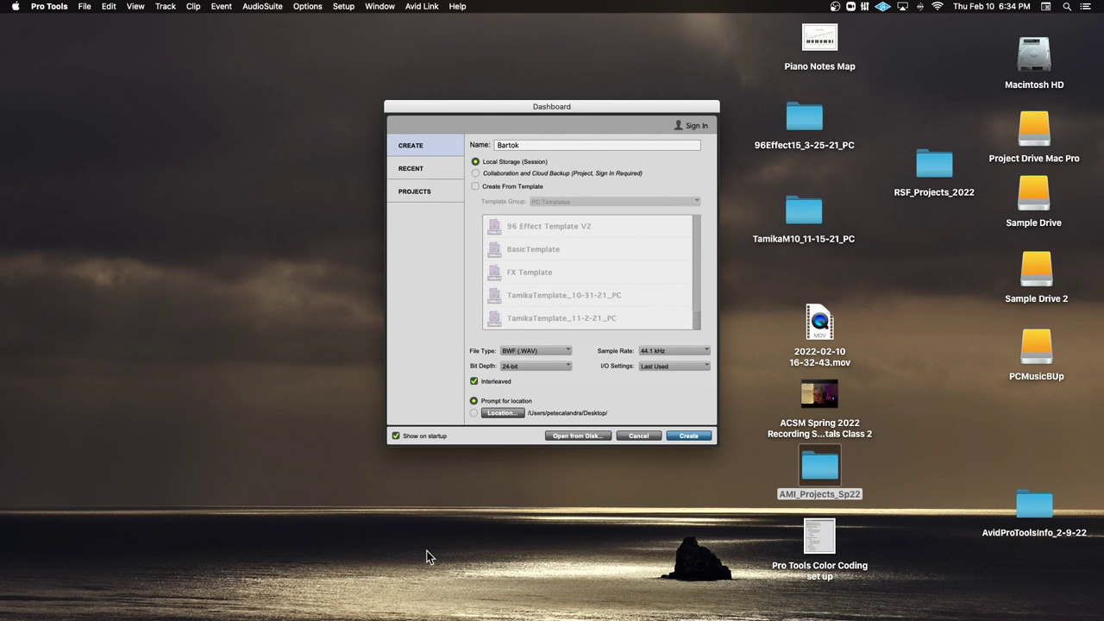
Step: Open the Downloads folder from Macintosh HD and move its window clear of the session Dashboard
{"action": "left_click", "coordinate": [1053, 64]}
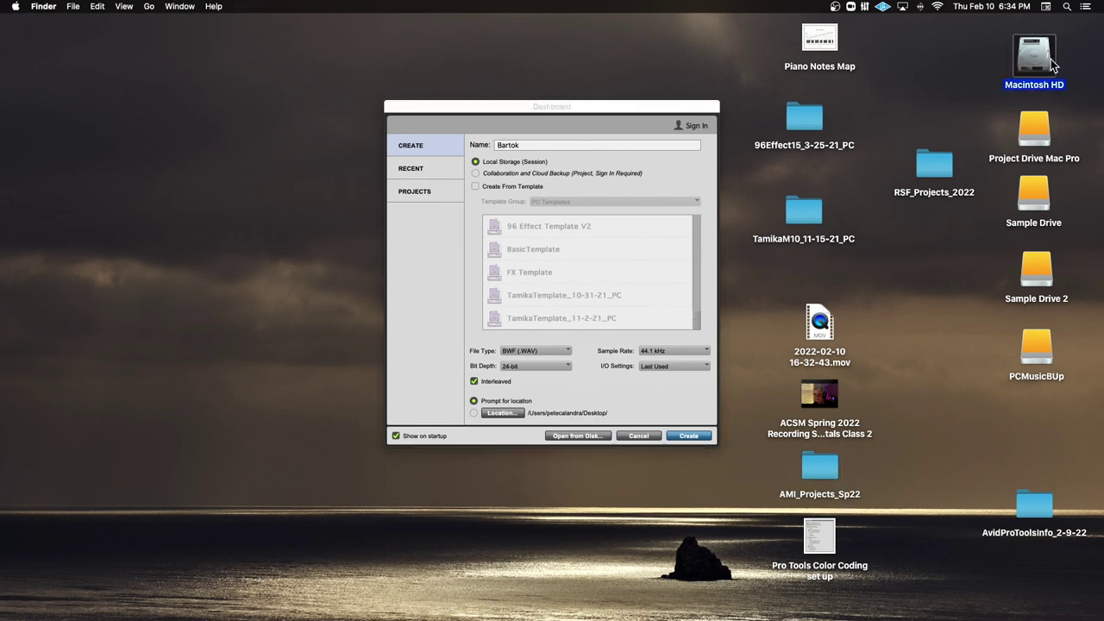
{"action": "double_click", "coordinate": [1027, 59]}
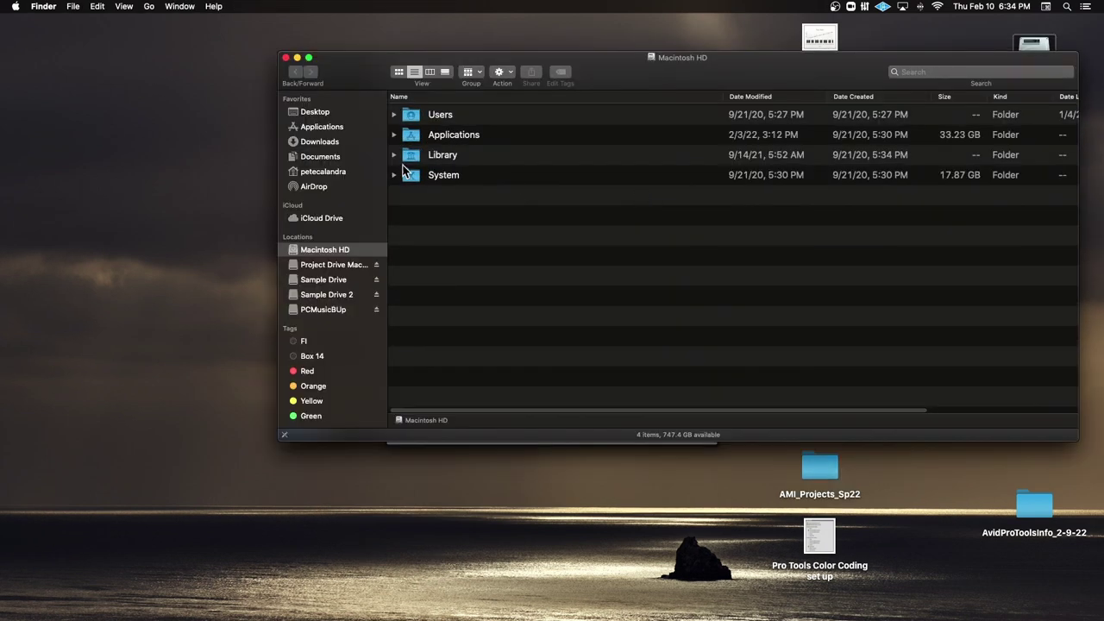
{"action": "left_click", "coordinate": [332, 145]}
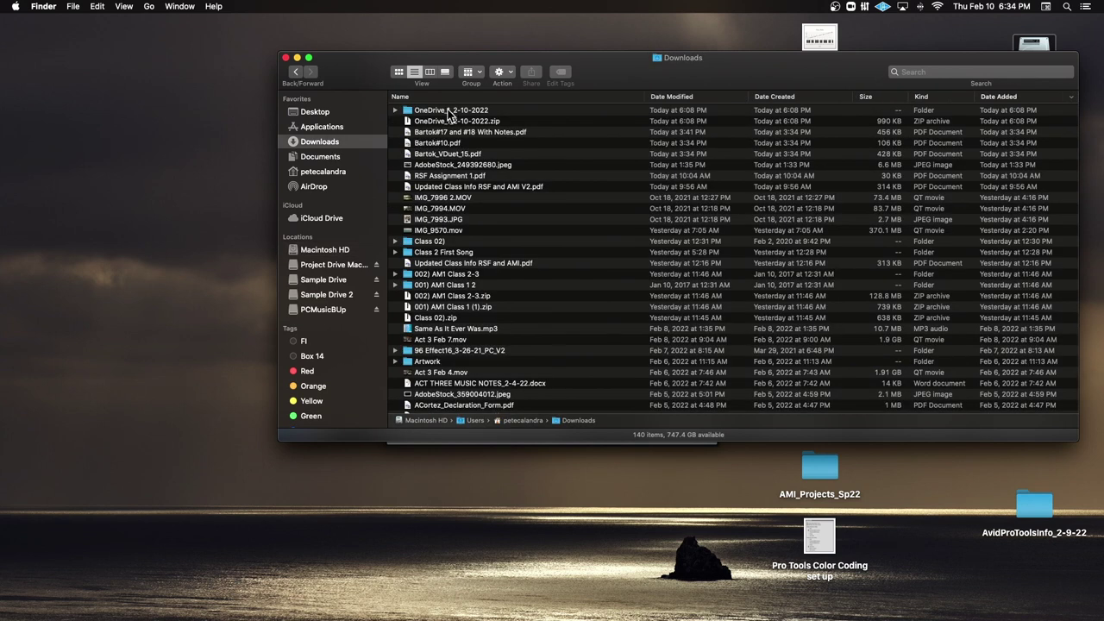
{"action": "left_click_drag", "start_coordinate": [352, 95], "coordinate": [754, 155]}
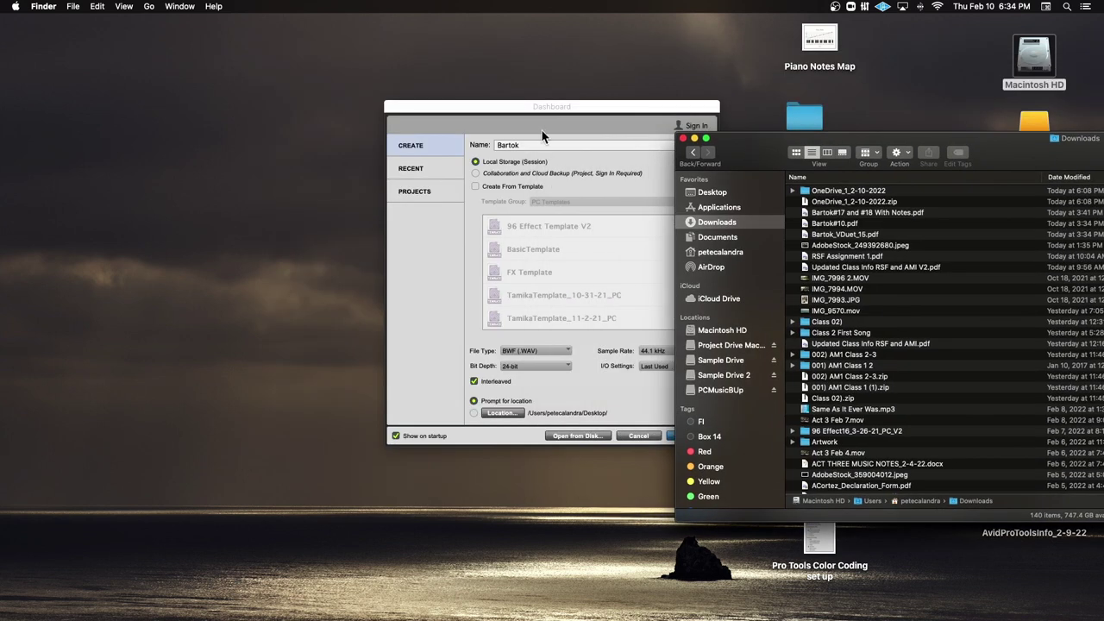
Step: Create a new local session named Bartok15_2-10-22_PC and save it in the AMI_Projects_Sp22 folder
{"action": "left_click", "coordinate": [545, 131]}
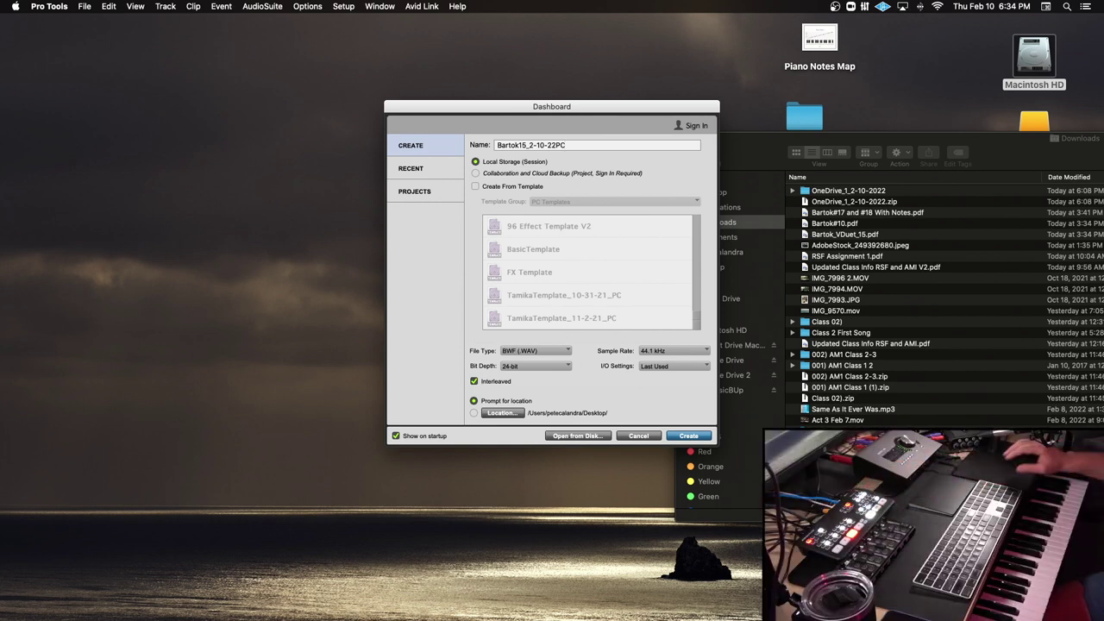
{"action": "left_click", "coordinate": [557, 145]}
{"action": "type", "text": "_"}
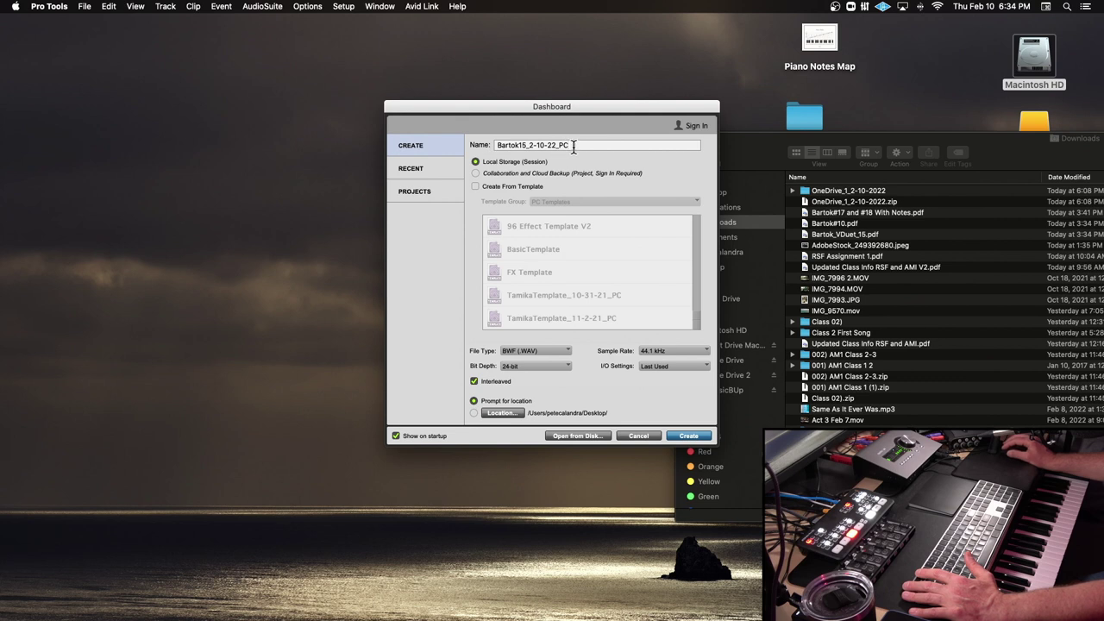
{"action": "left_click", "coordinate": [691, 437]}
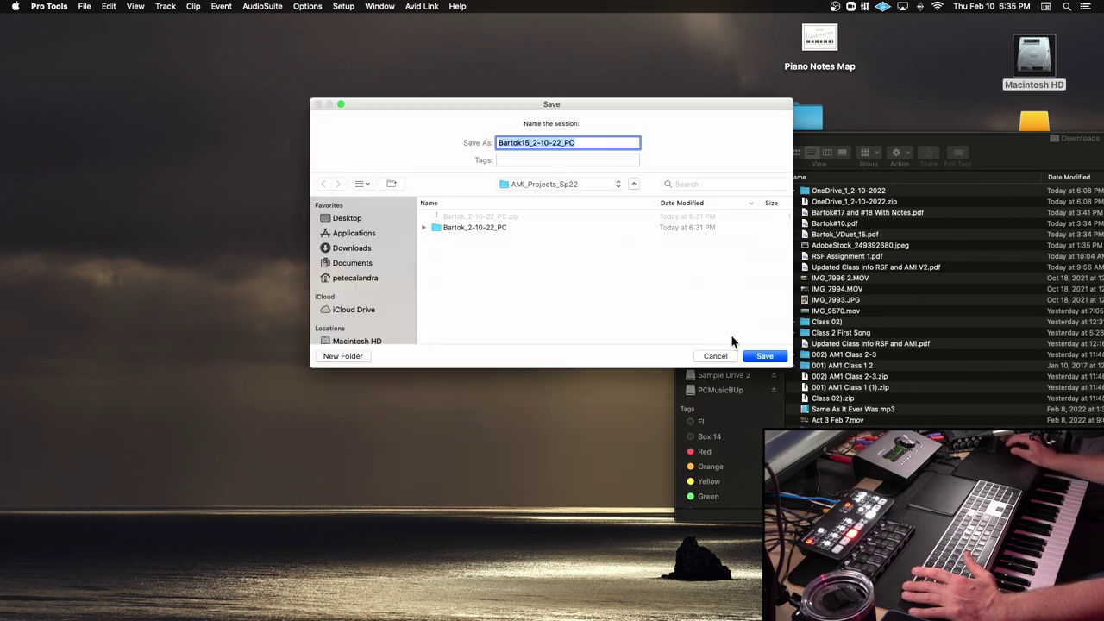
{"action": "left_click", "coordinate": [764, 357]}
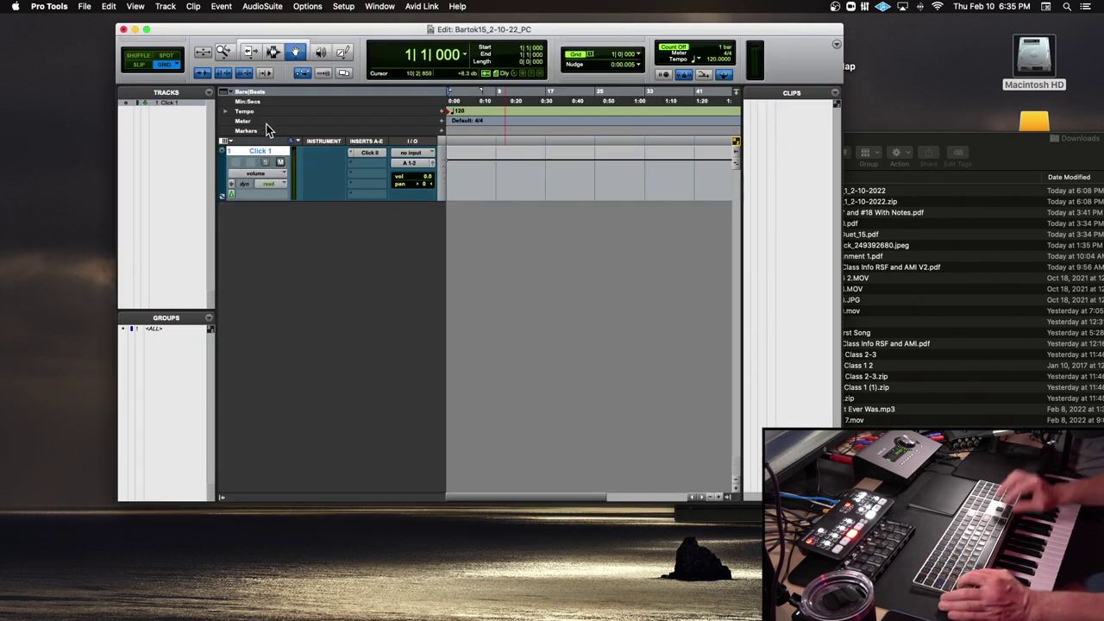
Step: Create two stereo instrument tracks in ticks, named Piano
{"action": "key", "text": "super+shift+n"}
{"action": "left_click", "coordinate": [420, 224]}
{"action": "left_click", "coordinate": [373, 231]}
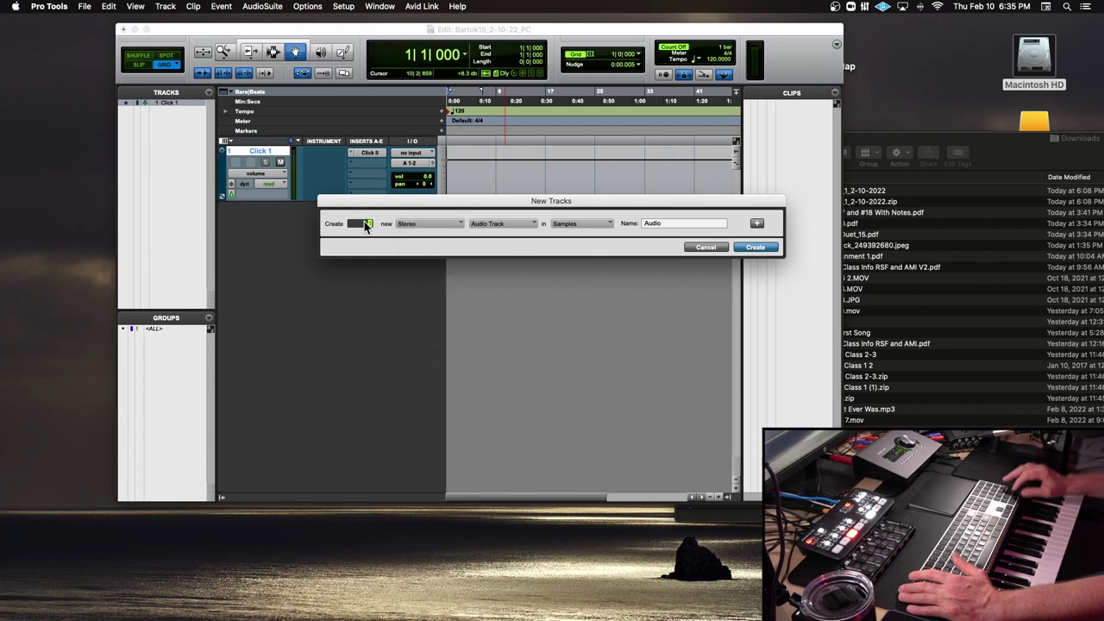
{"action": "left_click", "coordinate": [509, 223]}
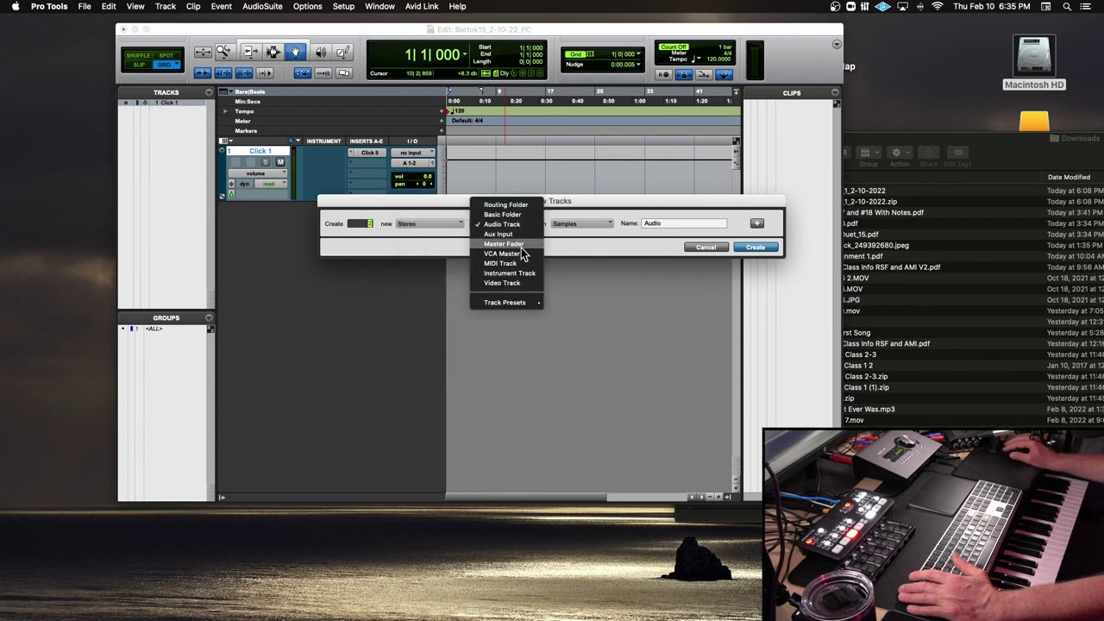
{"action": "left_click", "coordinate": [522, 276]}
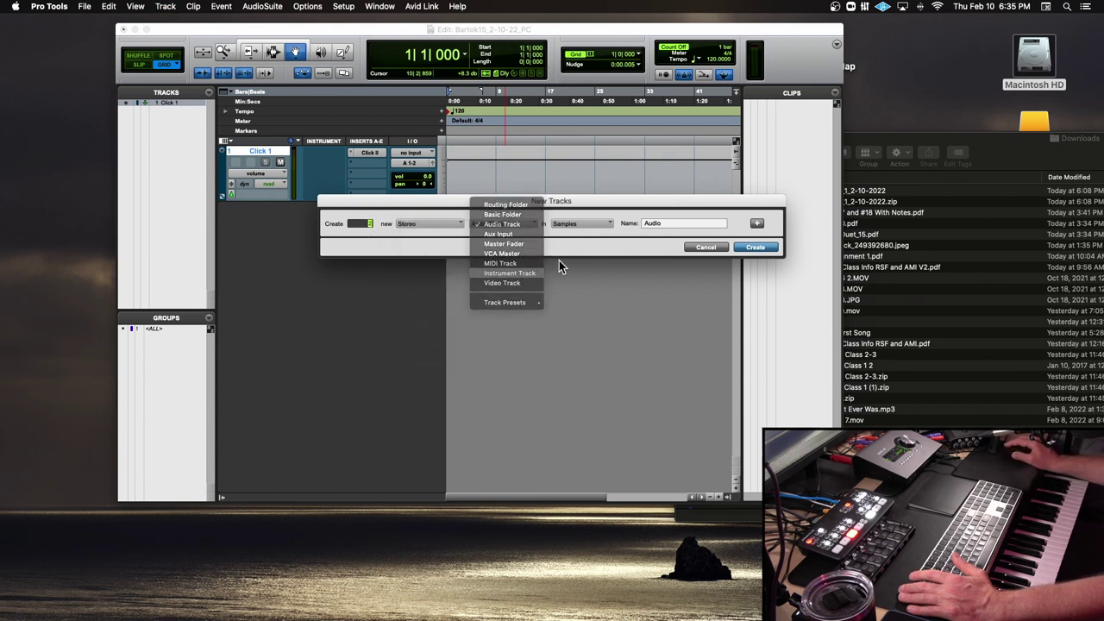
{"action": "double_click", "coordinate": [675, 222]}
{"action": "type", "text": "Piano"}
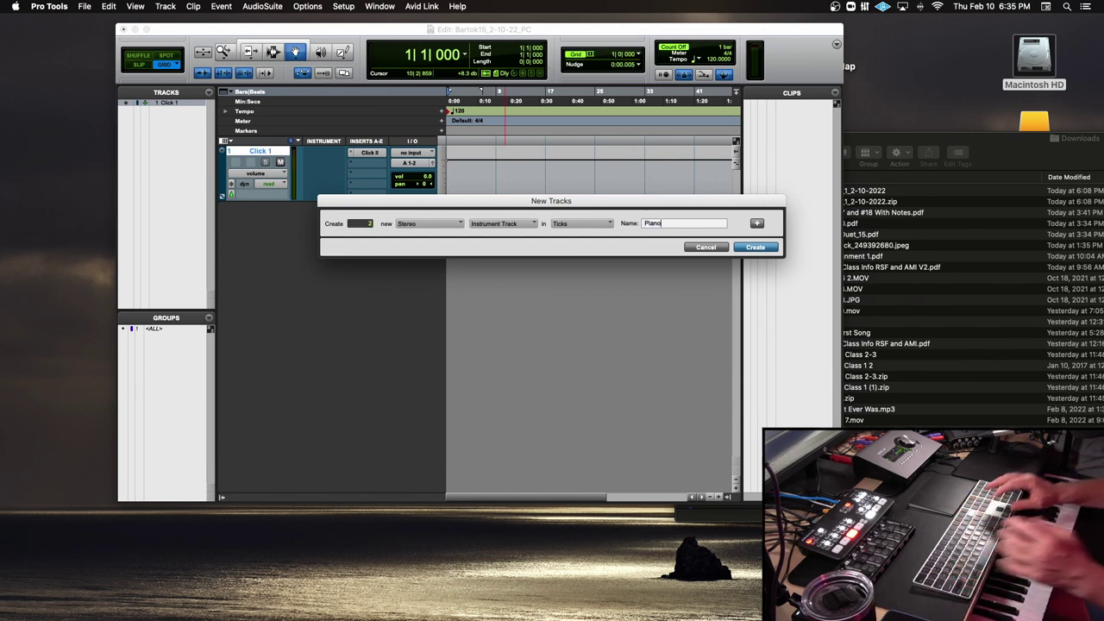
{"action": "key", "text": "Return"}
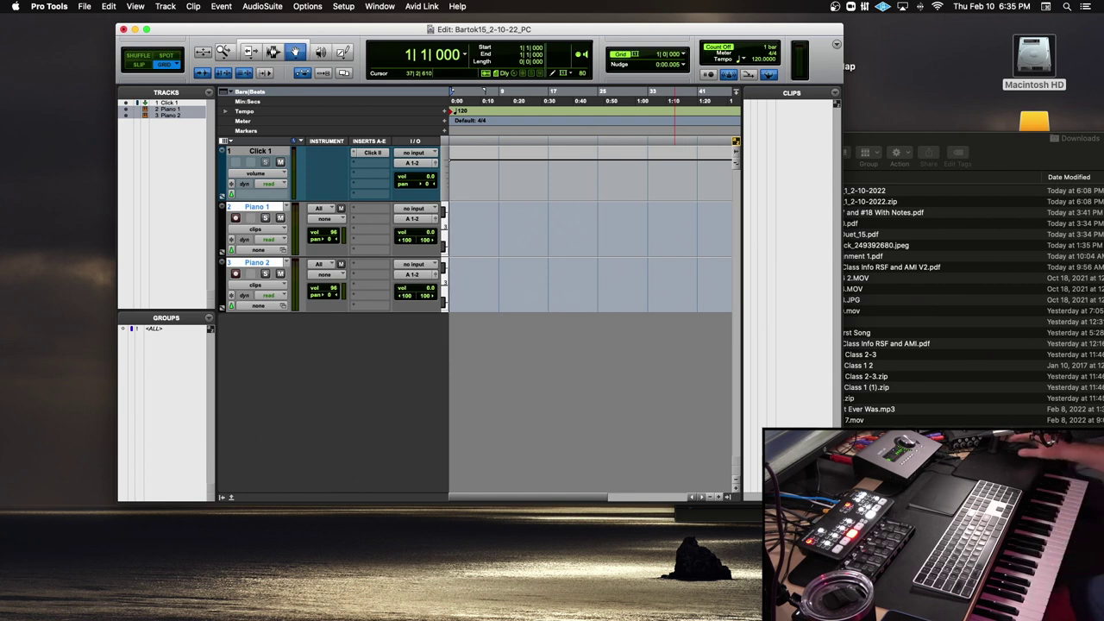
Step: Open Bartok_VDuet_15.pdf from the OneDrive_1_2-10-2022 download folder and enlarge its window to read the score
{"action": "left_click", "coordinate": [927, 137]}
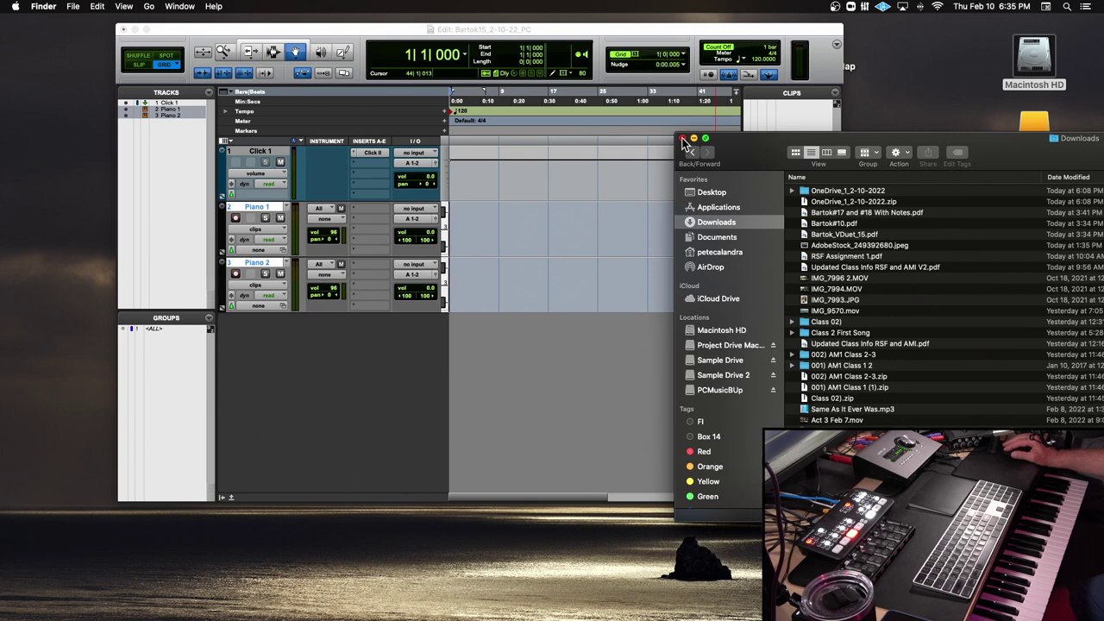
{"action": "left_click", "coordinate": [792, 191]}
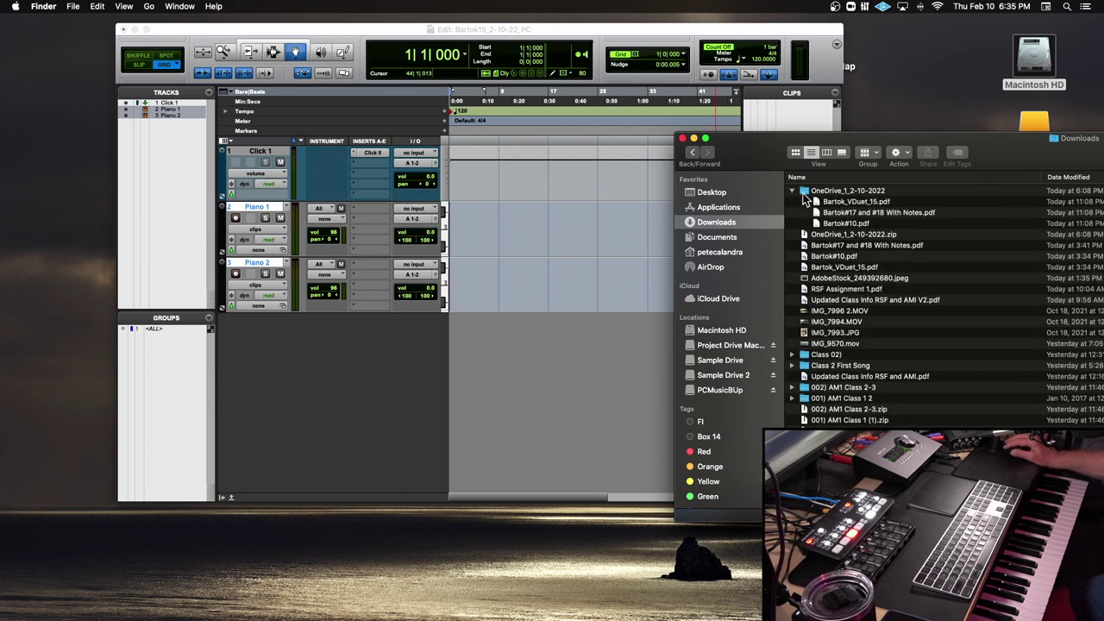
{"action": "double_click", "coordinate": [826, 202]}
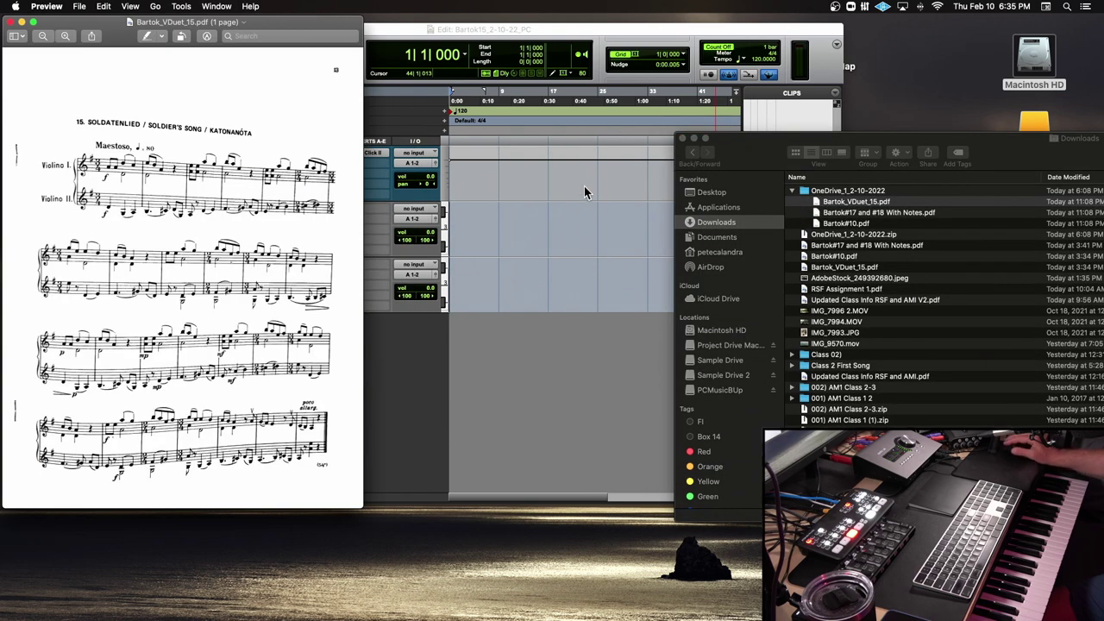
{"action": "left_click_drag", "start_coordinate": [359, 507], "coordinate": [757, 547]}
{"action": "scroll", "coordinate": [486, 350], "scroll_direction": "up", "scroll_amount": 5}
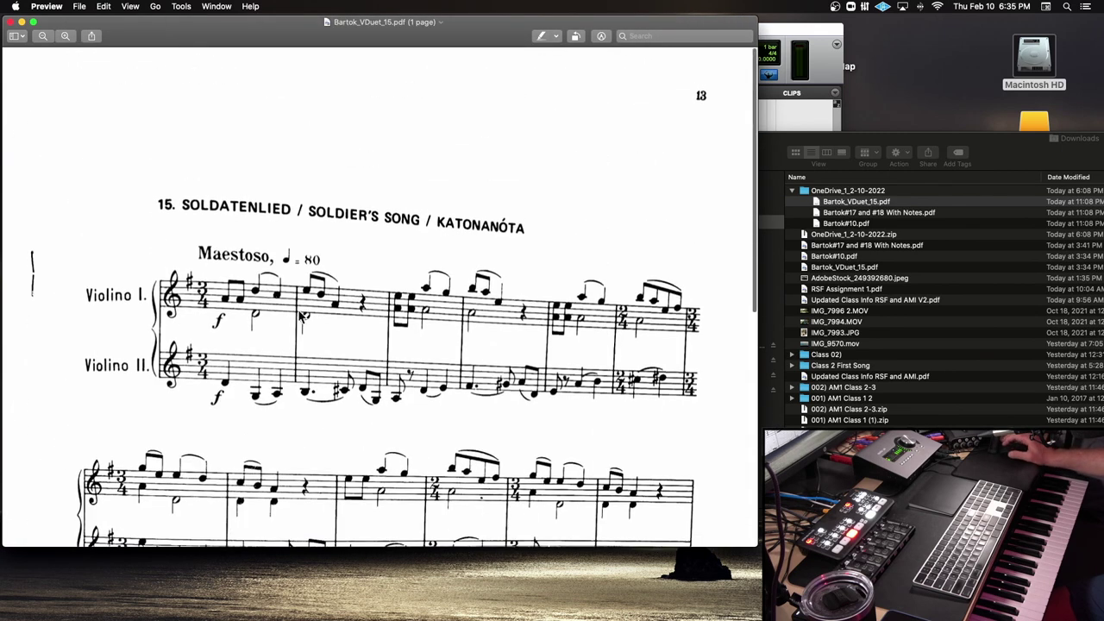
Step: Arrange the score and session windows, bringing the Bartok15_2-10-22_PC Edit window to the front and enlarging it
{"action": "left_click_drag", "start_coordinate": [412, 34], "coordinate": [573, 252]}
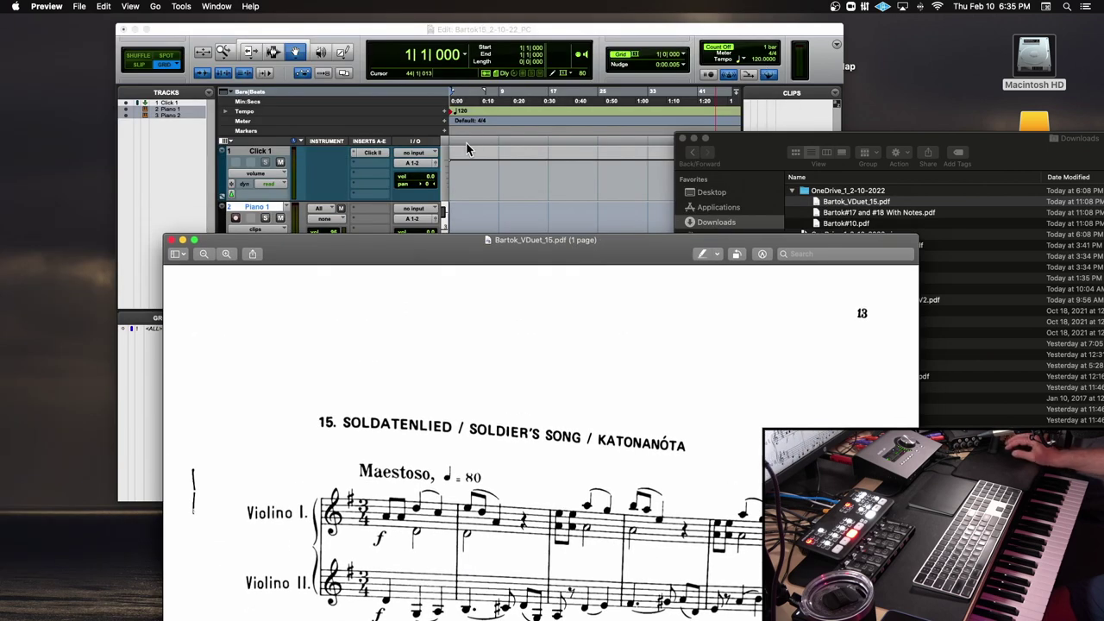
{"action": "left_click_drag", "start_coordinate": [432, 263], "coordinate": [603, 123]}
{"action": "left_click_drag", "start_coordinate": [460, 31], "coordinate": [381, 29]}
{"action": "left_click", "coordinate": [809, 125]}
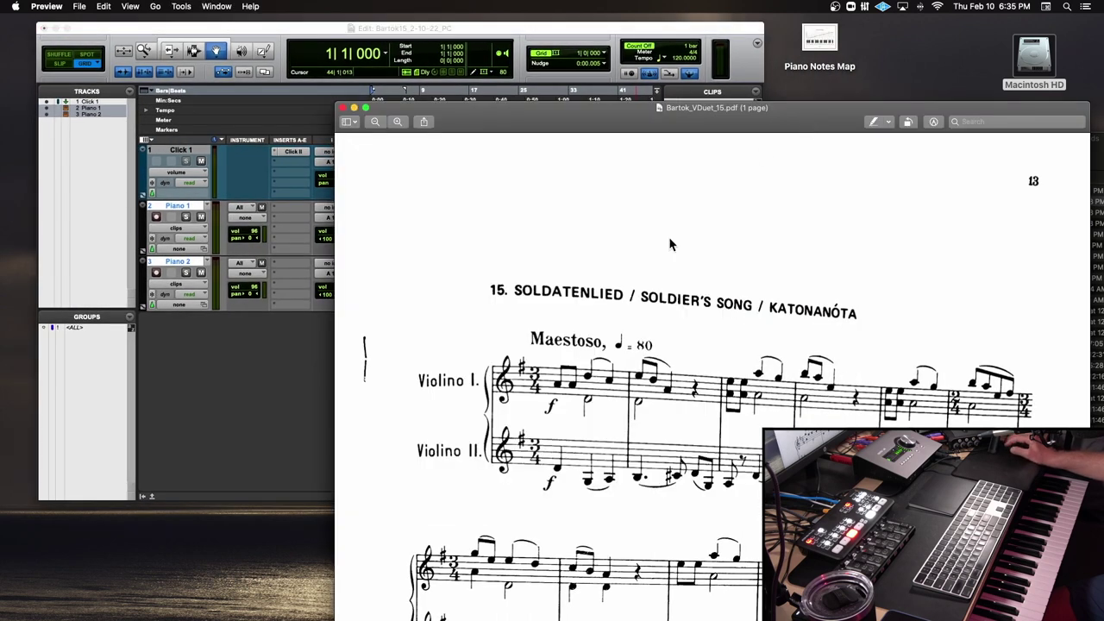
{"action": "left_click", "coordinate": [426, 28]}
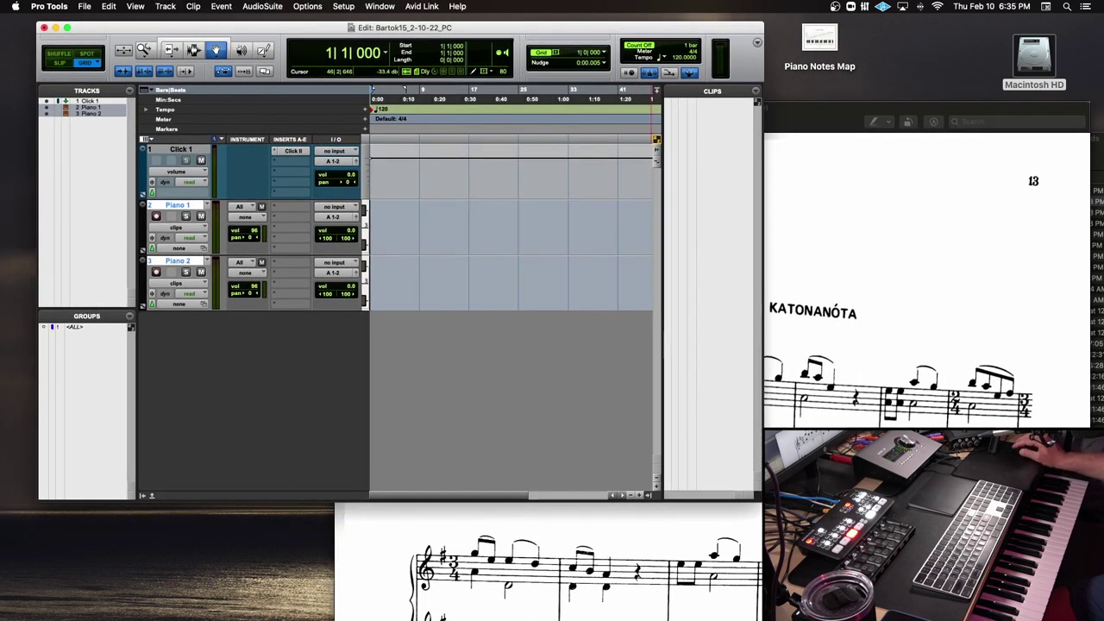
{"action": "left_click_drag", "start_coordinate": [757, 498], "coordinate": [1066, 619]}
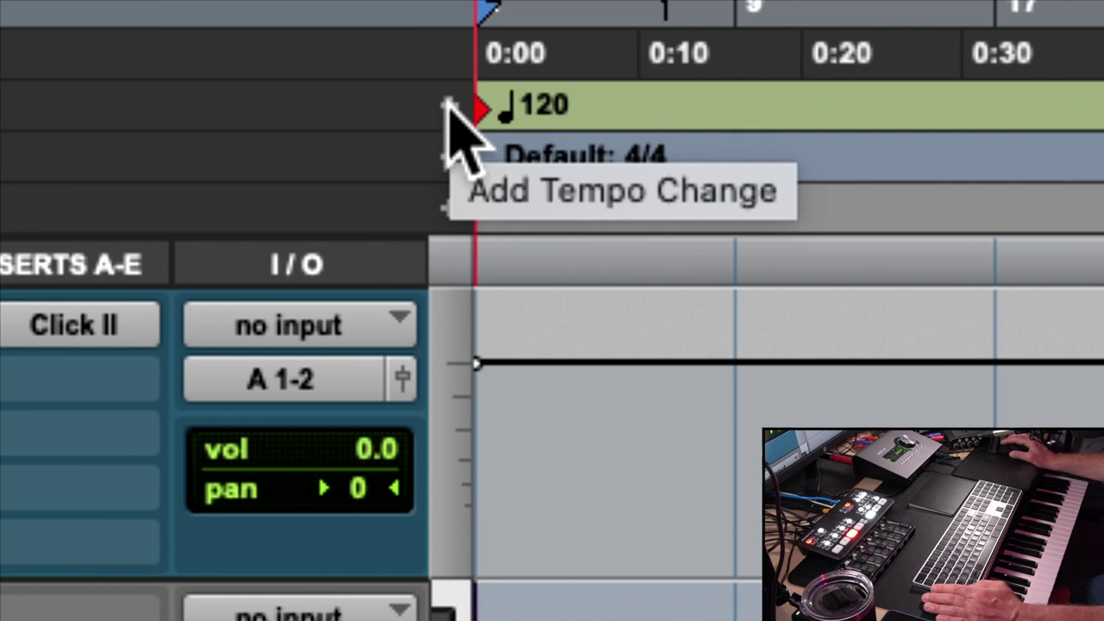
Step: Try to add an 80 BPM tempo change at location 1|1|000 with quarter-note resolution and Snap To Bar enabled
{"action": "left_click", "coordinate": [449, 106]}
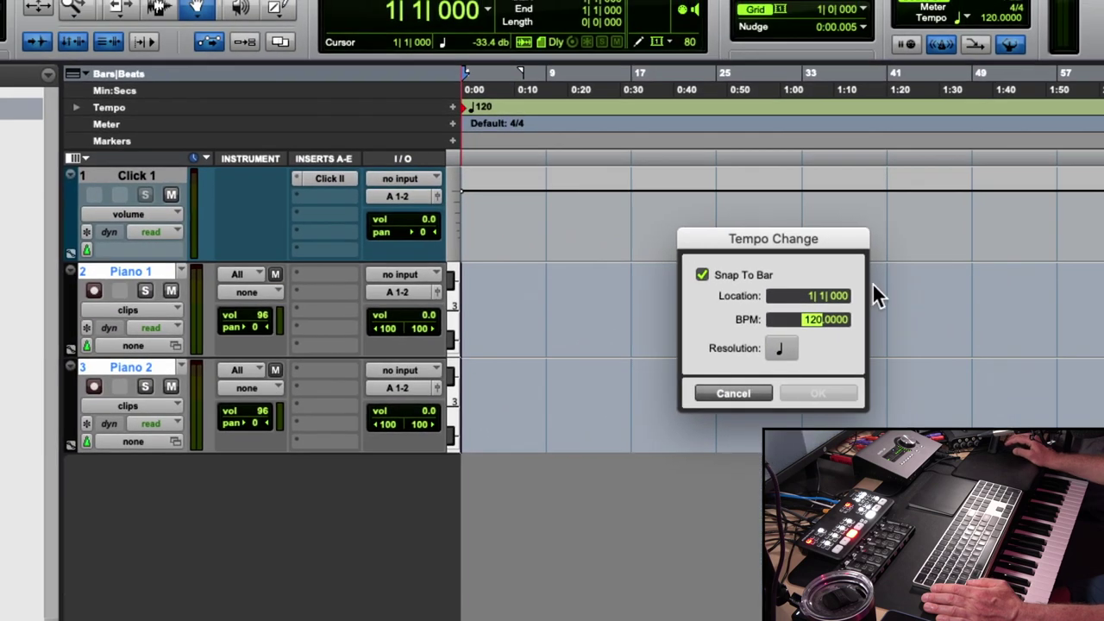
{"action": "left_click_drag", "start_coordinate": [786, 242], "coordinate": [602, 145]}
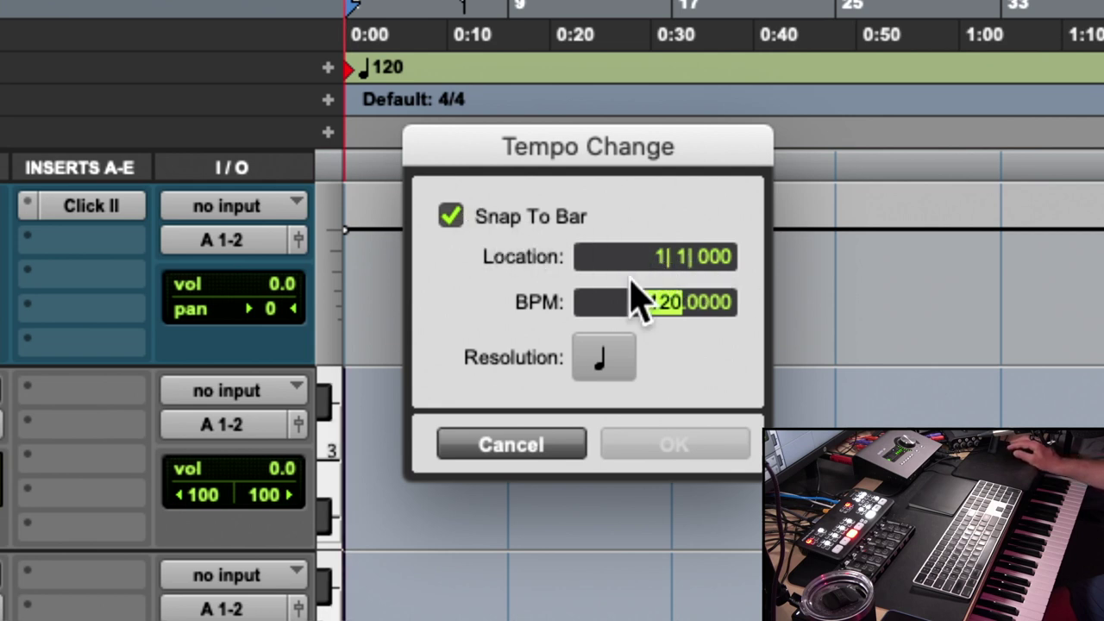
{"action": "type", "text": "80"}
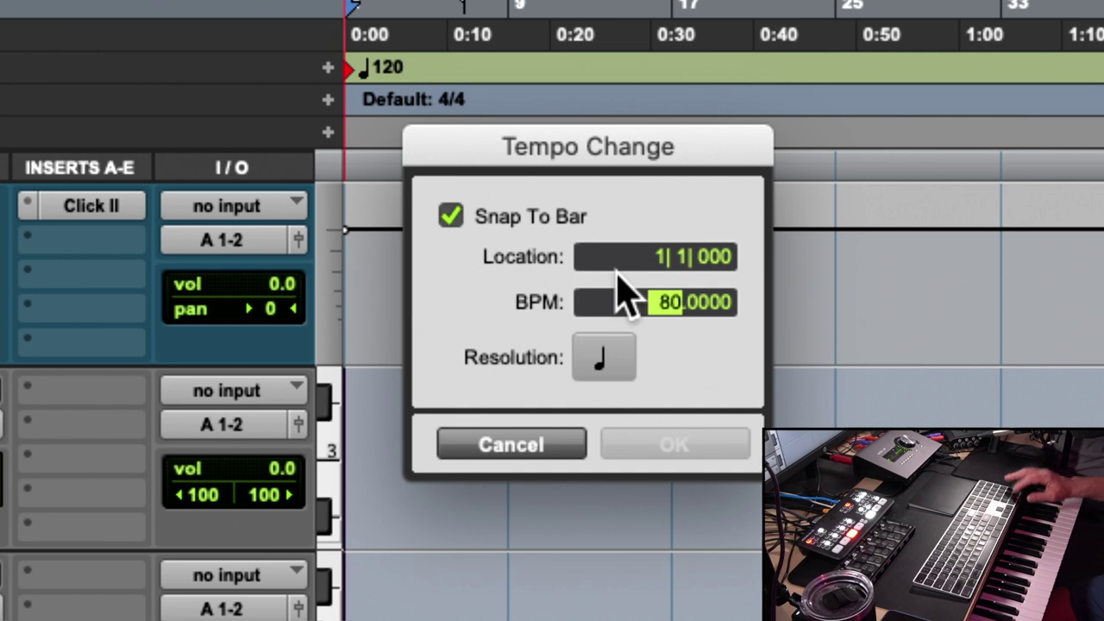
{"action": "left_click", "coordinate": [602, 360]}
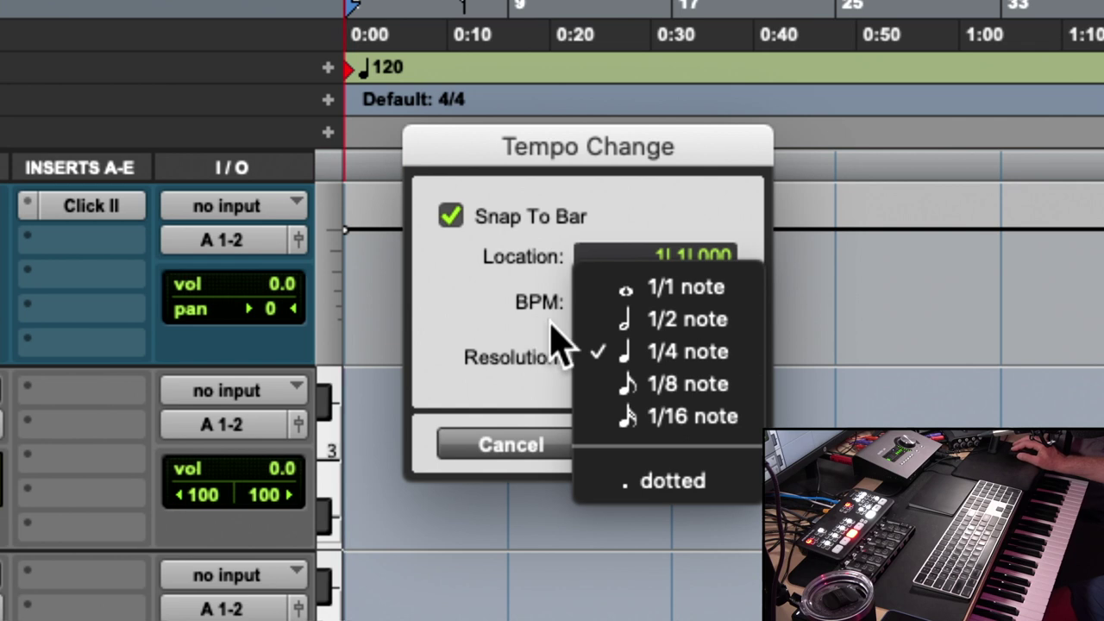
{"action": "left_click", "coordinate": [555, 340]}
{"action": "left_click", "coordinate": [604, 358]}
{"action": "left_click", "coordinate": [610, 352]}
{"action": "left_click", "coordinate": [661, 303]}
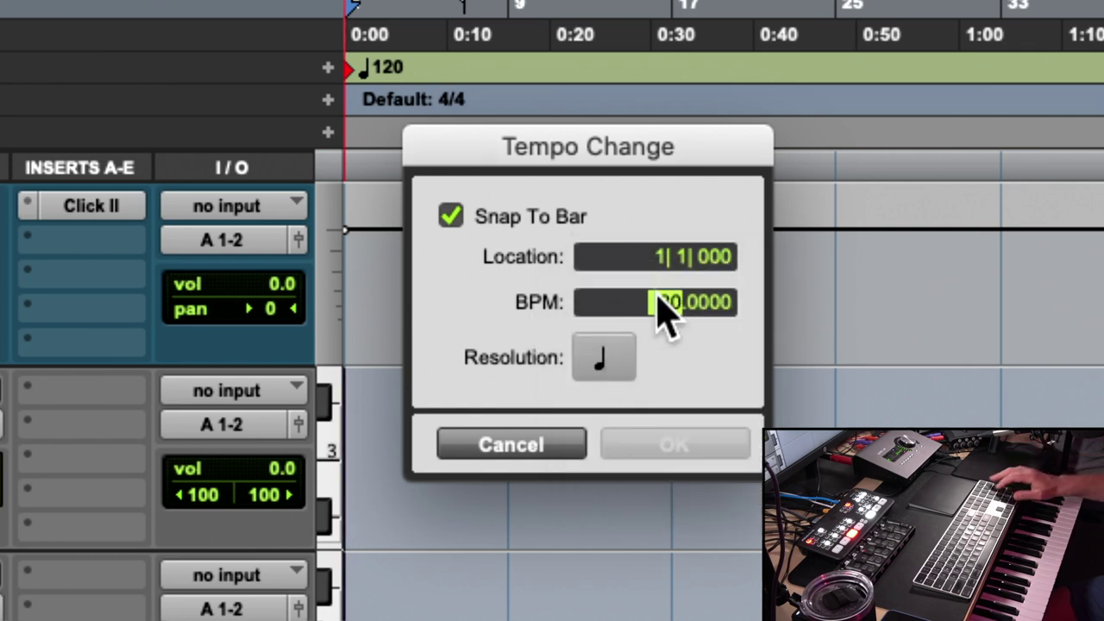
{"action": "key", "text": "Return"}
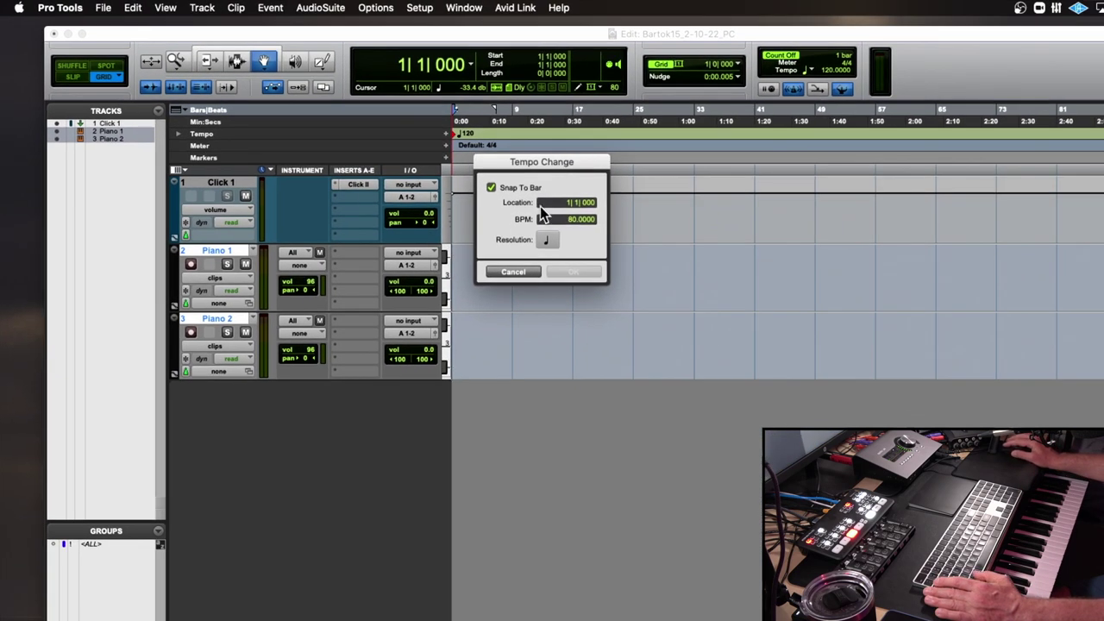
{"action": "left_click", "coordinate": [528, 272]}
Step: Try to set 80 BPM again, first as a new tempo change and second by editing the existing opening tempo marker
{"action": "left_click", "coordinate": [446, 134]}
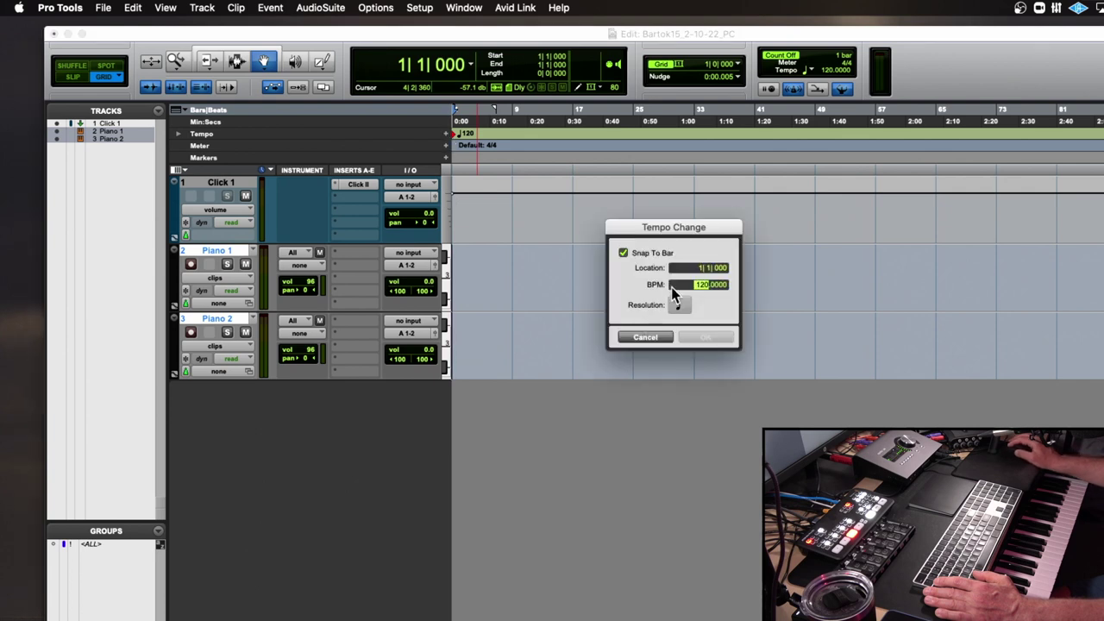
{"action": "type", "text": "80"}
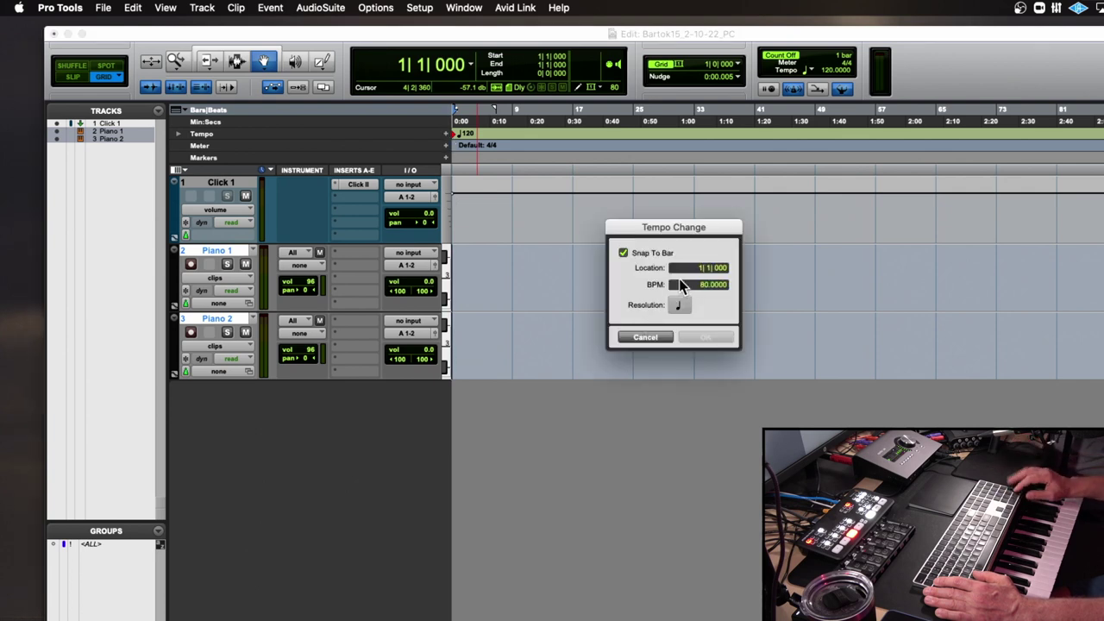
{"action": "left_click", "coordinate": [644, 337]}
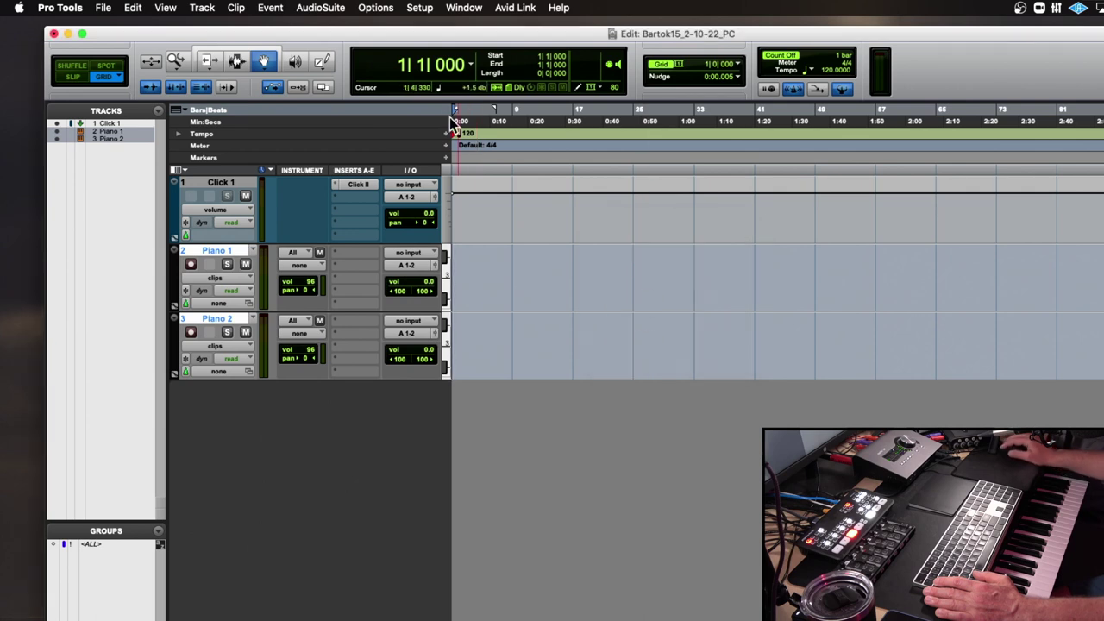
{"action": "double_click", "coordinate": [458, 138]}
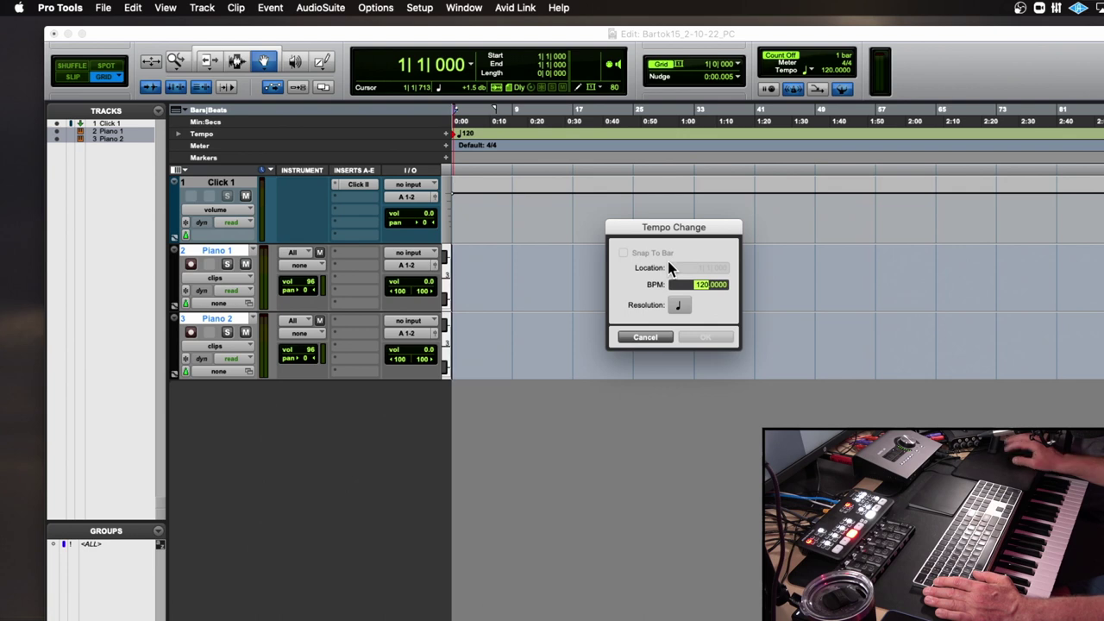
{"action": "type", "text": "80"}
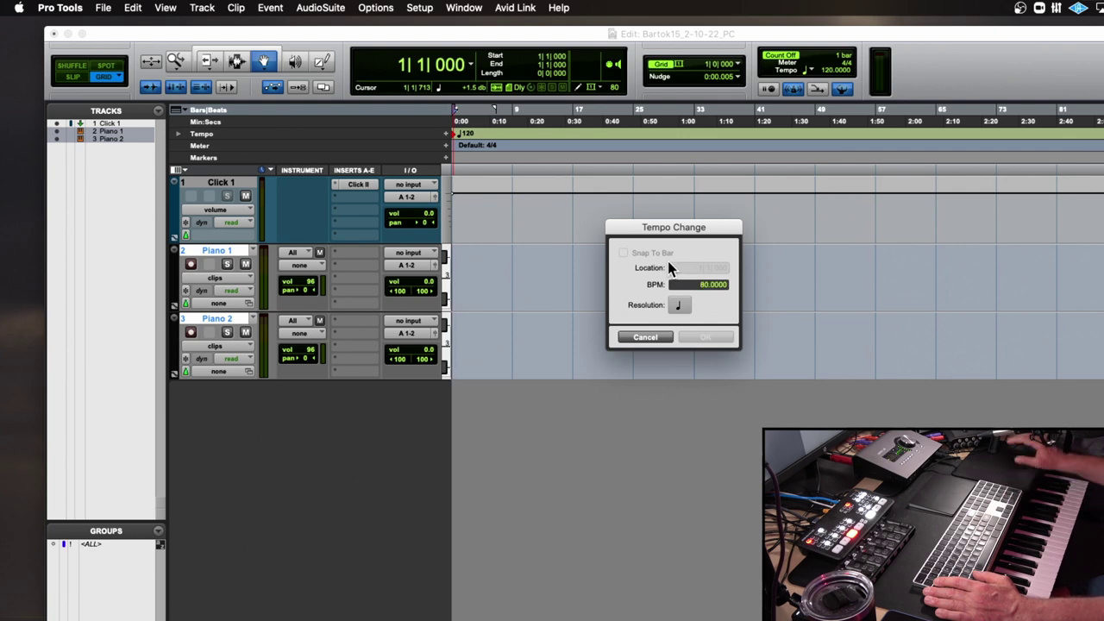
{"action": "left_click", "coordinate": [660, 336]}
Step: Cancel the pending tempo edit and set the session's opening tempo to 80 BPM at 1|1|000 with quarter-note resolution
{"action": "left_click", "coordinate": [783, 55]}
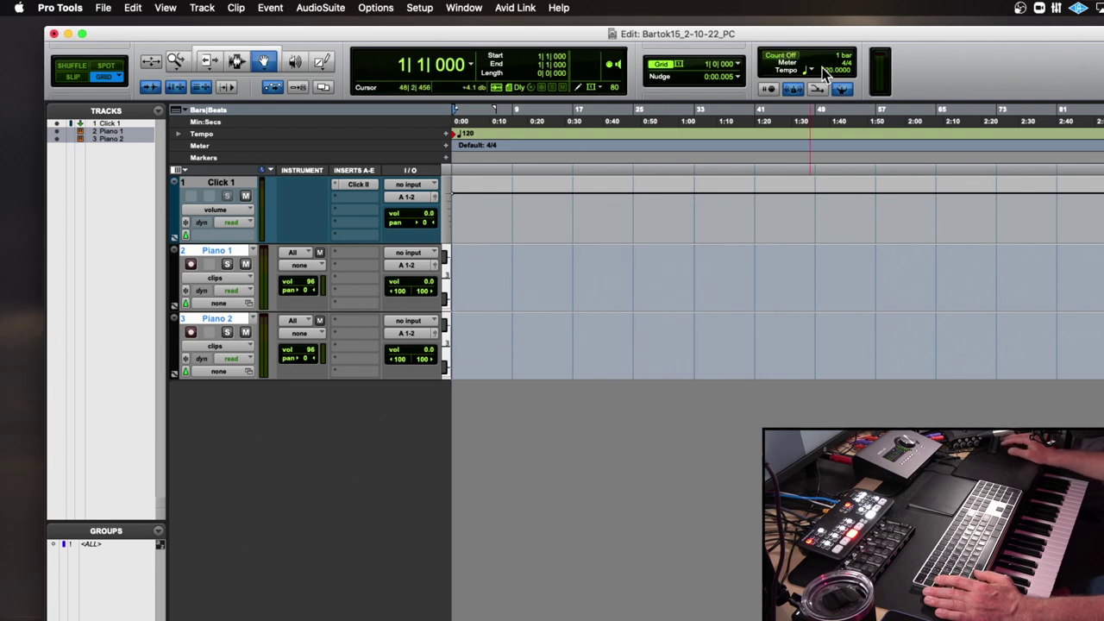
{"action": "double_click", "coordinate": [447, 137]}
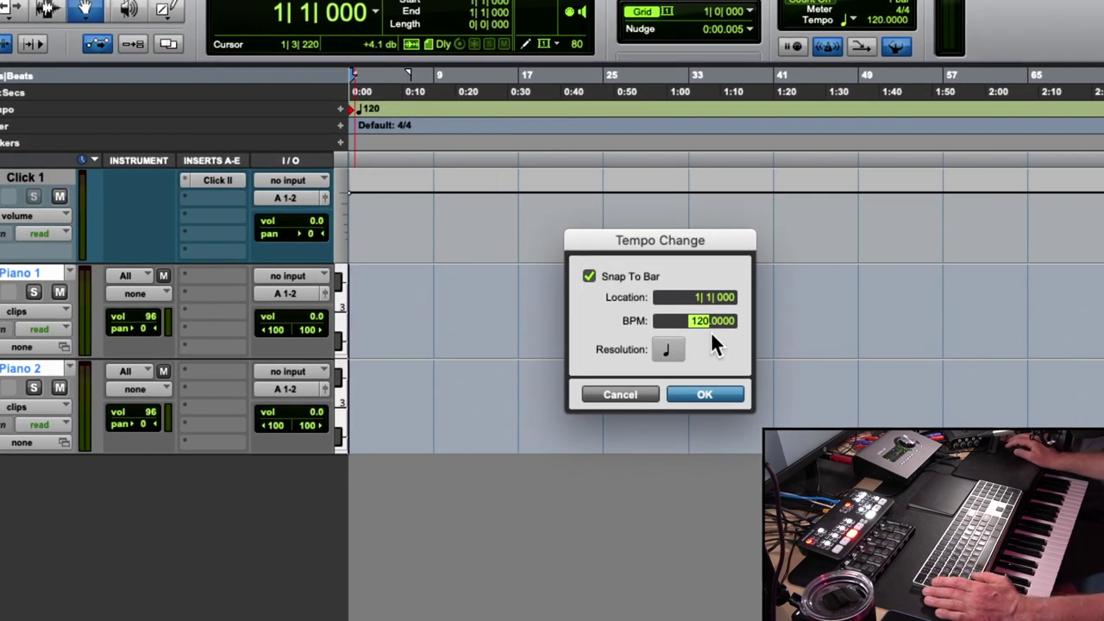
{"action": "type", "text": "80"}
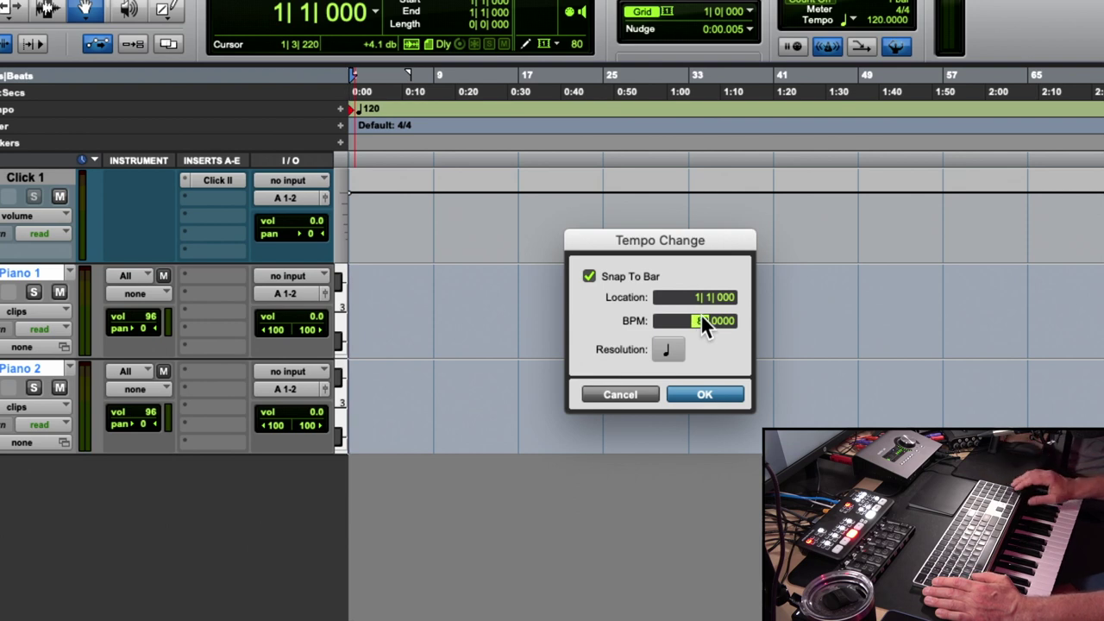
{"action": "left_click", "coordinate": [712, 396]}
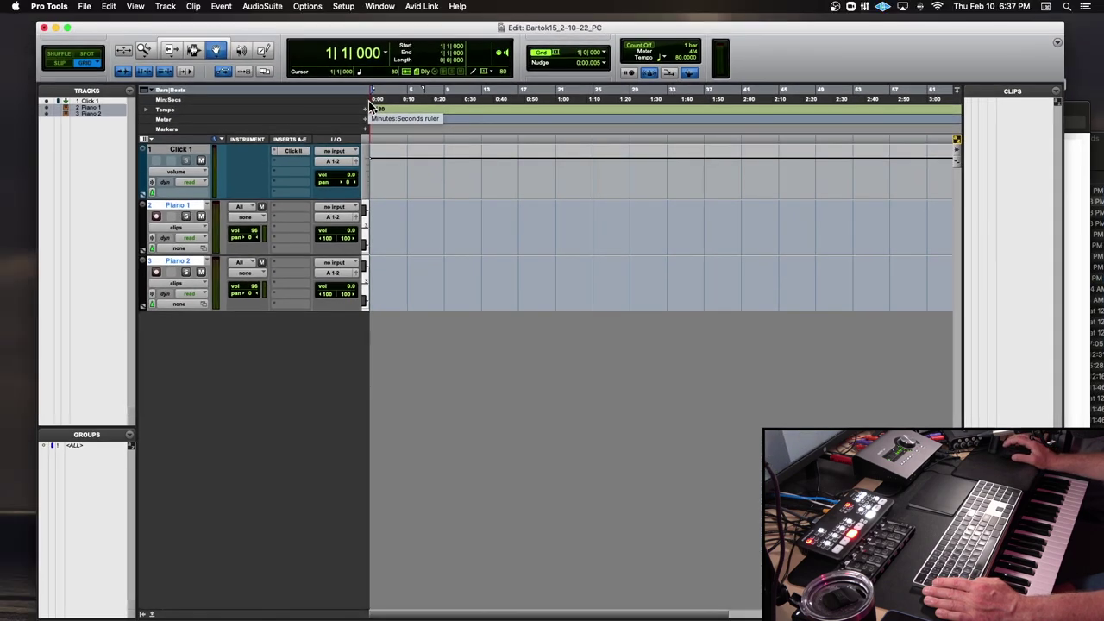
Step: Check the score's opening time signature and add a 3/4 meter change at 1|1|000 with a quarter-note click
{"action": "left_click", "coordinate": [1080, 108]}
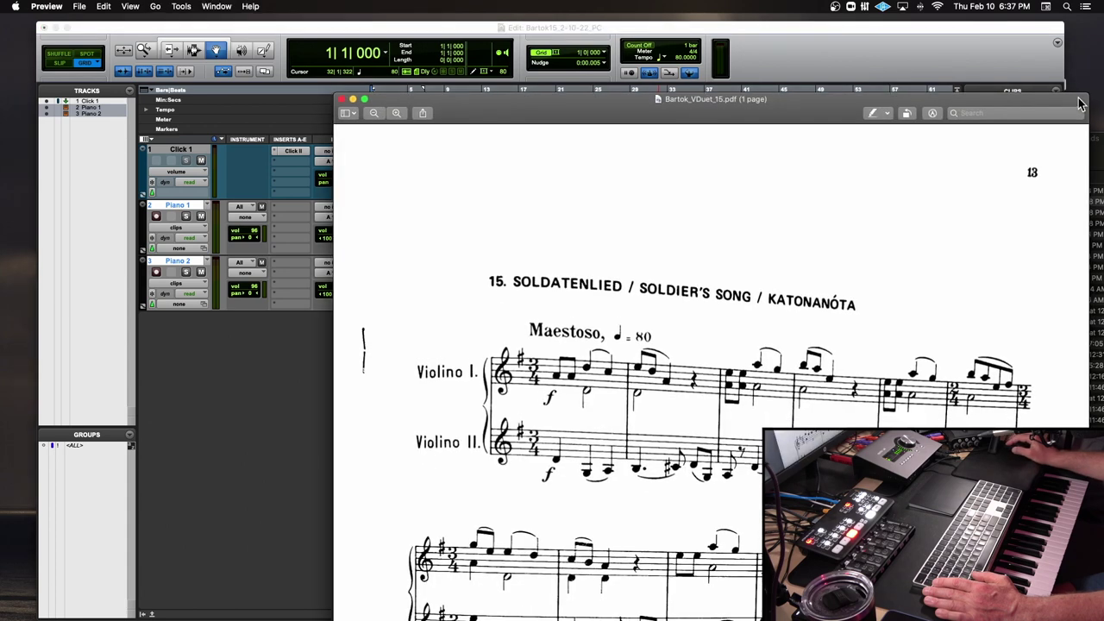
{"action": "left_click_drag", "start_coordinate": [1077, 100], "coordinate": [1077, 85]}
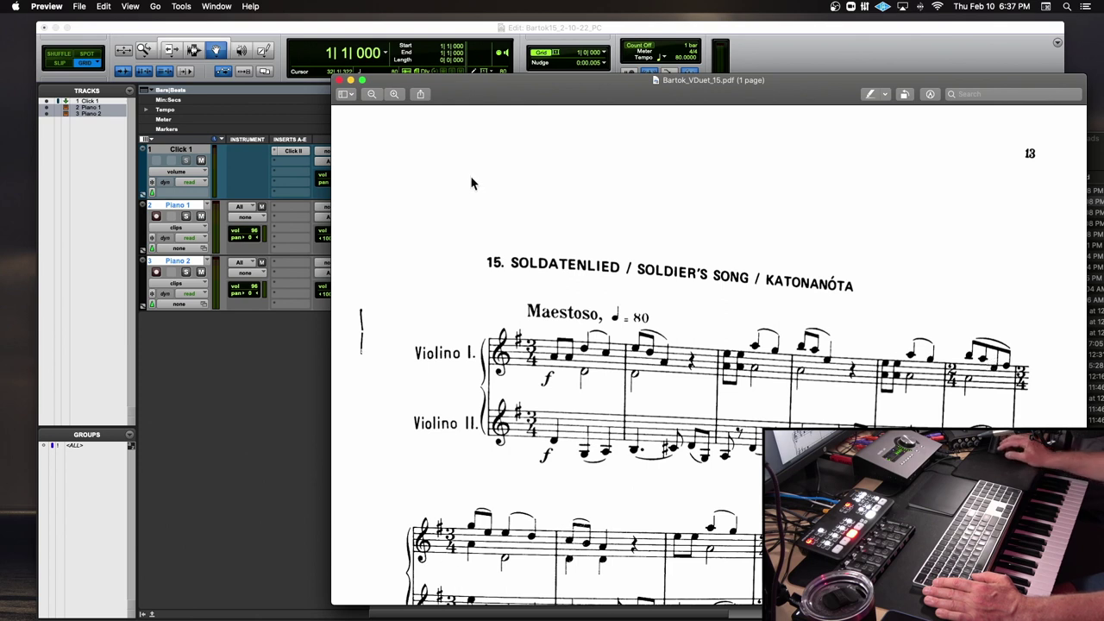
{"action": "left_click", "coordinate": [529, 29]}
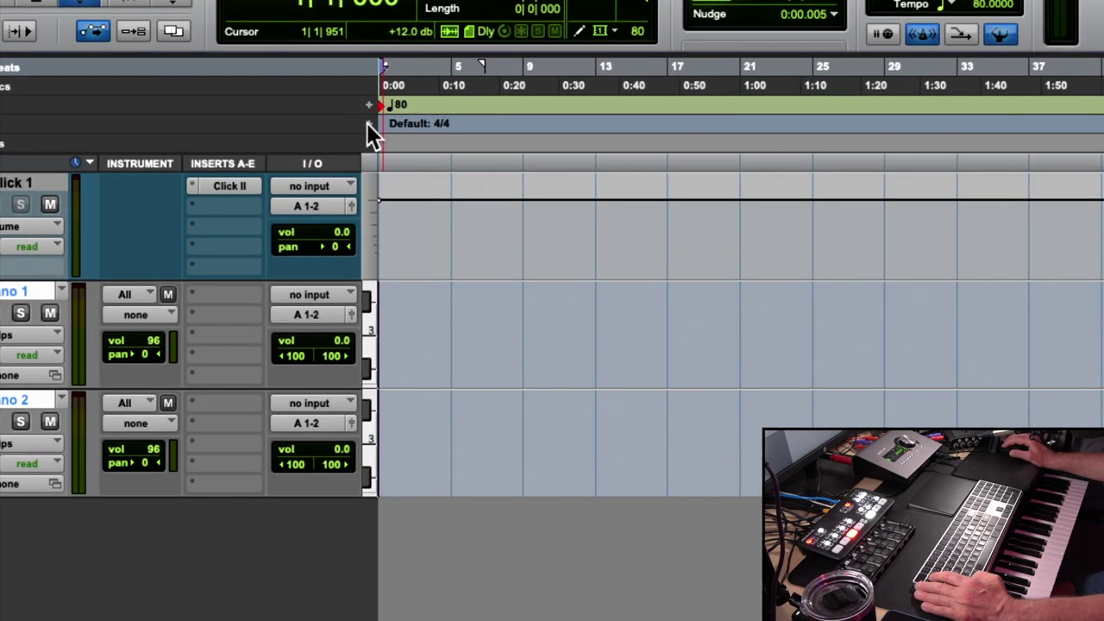
{"action": "left_click", "coordinate": [369, 123]}
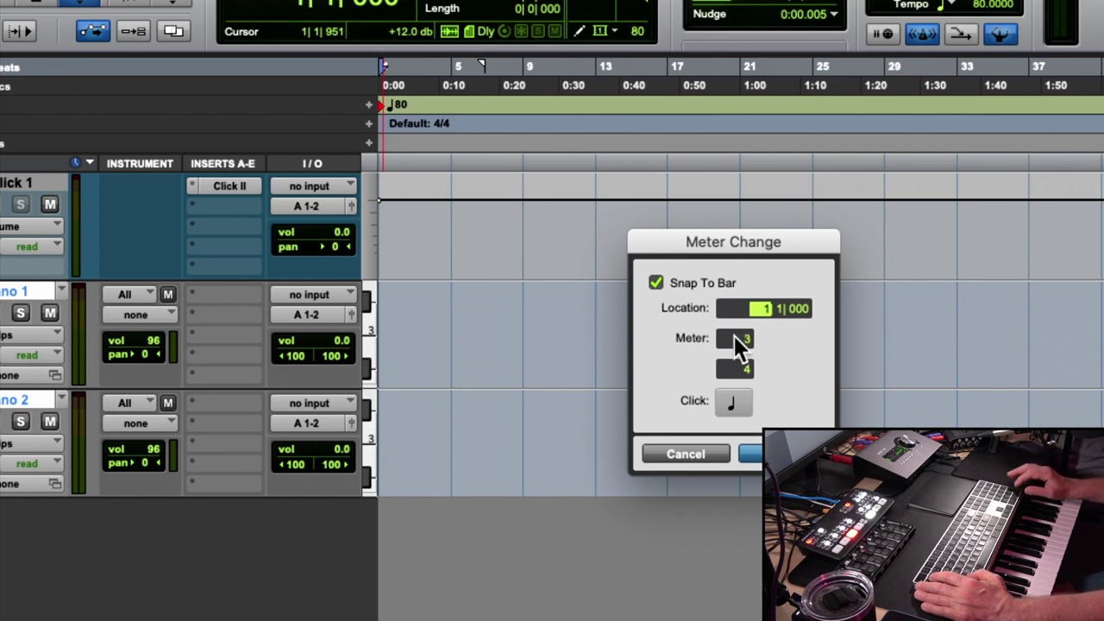
{"action": "type", "text": "3"}
{"action": "key", "text": "Return"}
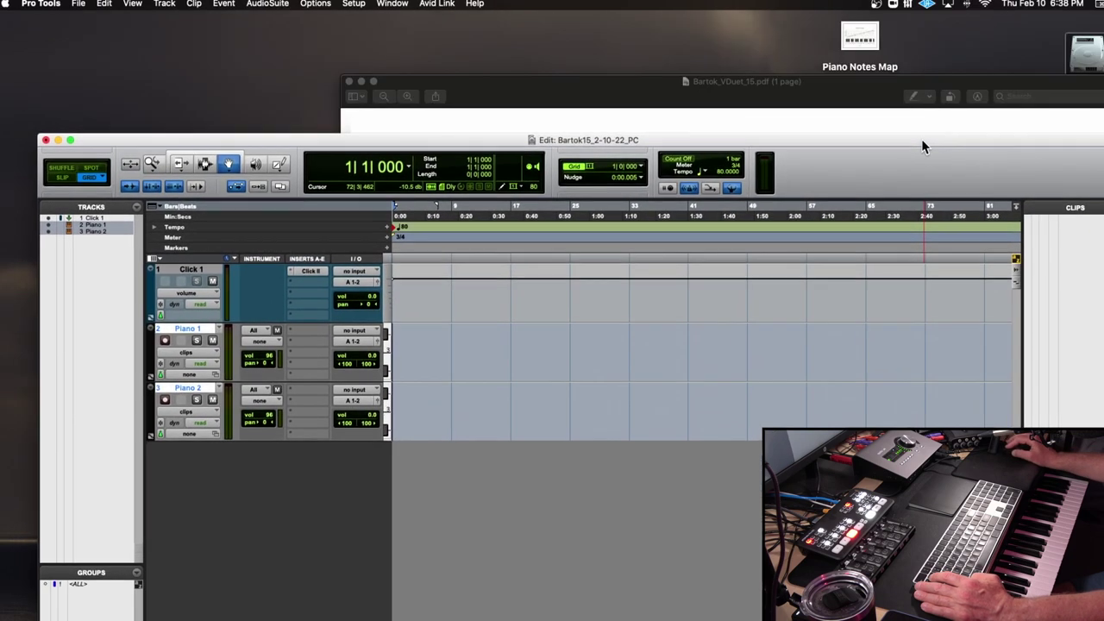
Step: Check the score's first meter change and add a 2/4 meter change at 6|1|000 in the session
{"action": "left_click", "coordinate": [912, 129]}
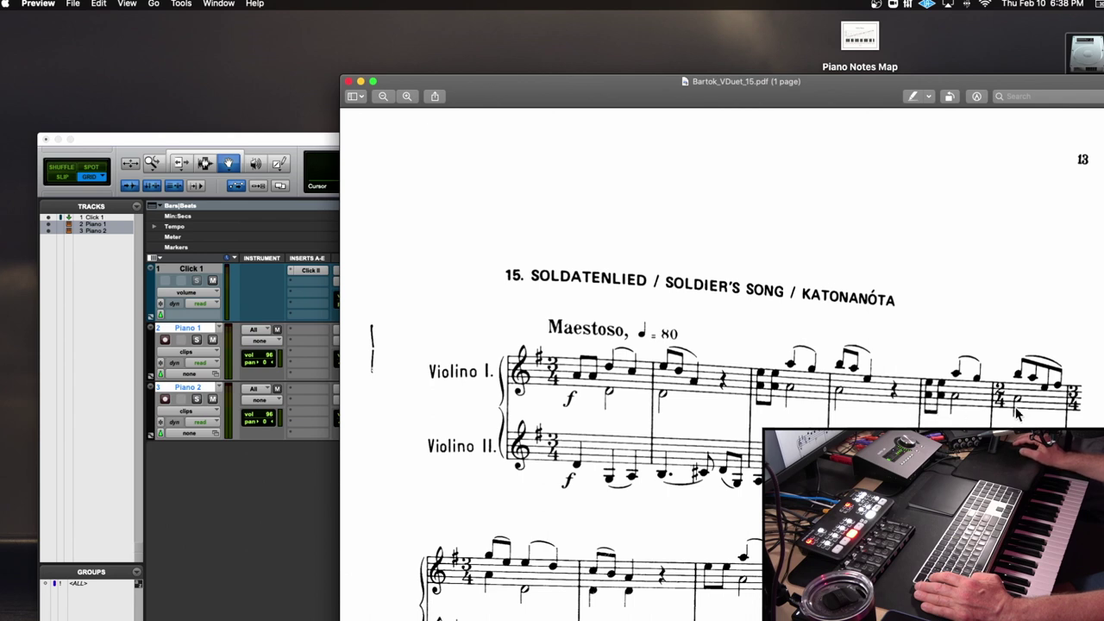
{"action": "left_click", "coordinate": [302, 142]}
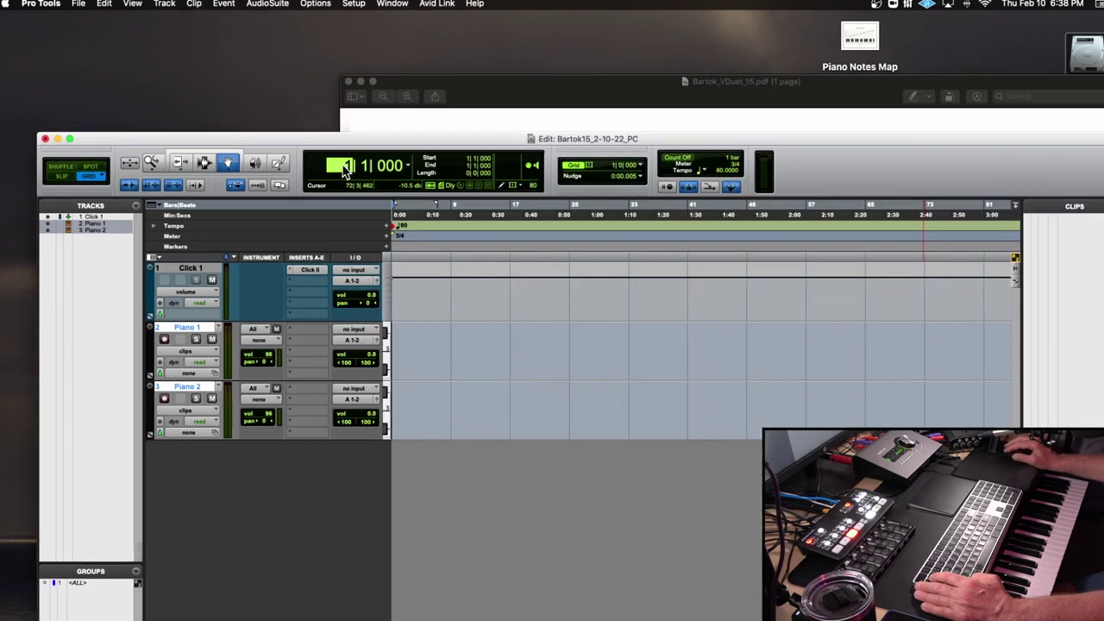
{"action": "type", "text": "6"}
{"action": "key", "text": "Return"}
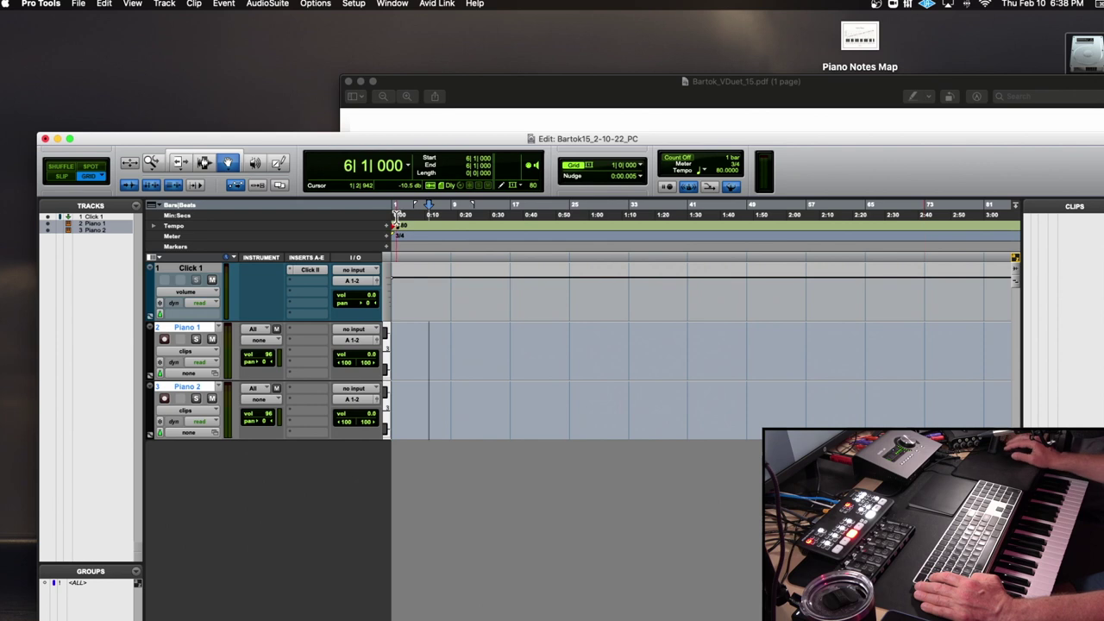
{"action": "left_click", "coordinate": [389, 228]}
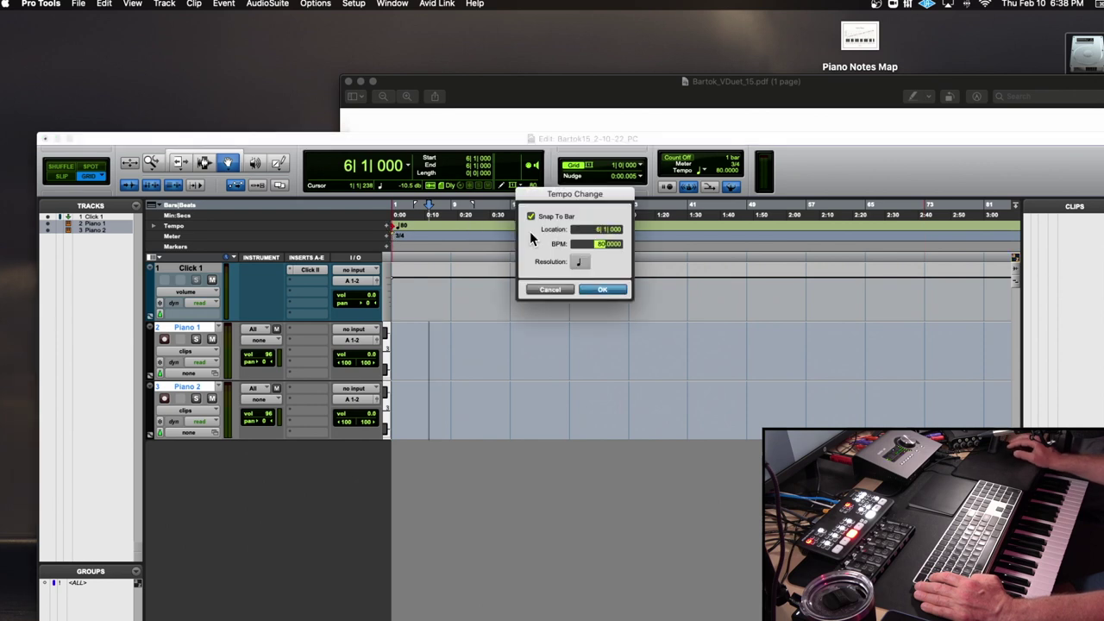
{"action": "left_click", "coordinate": [549, 289]}
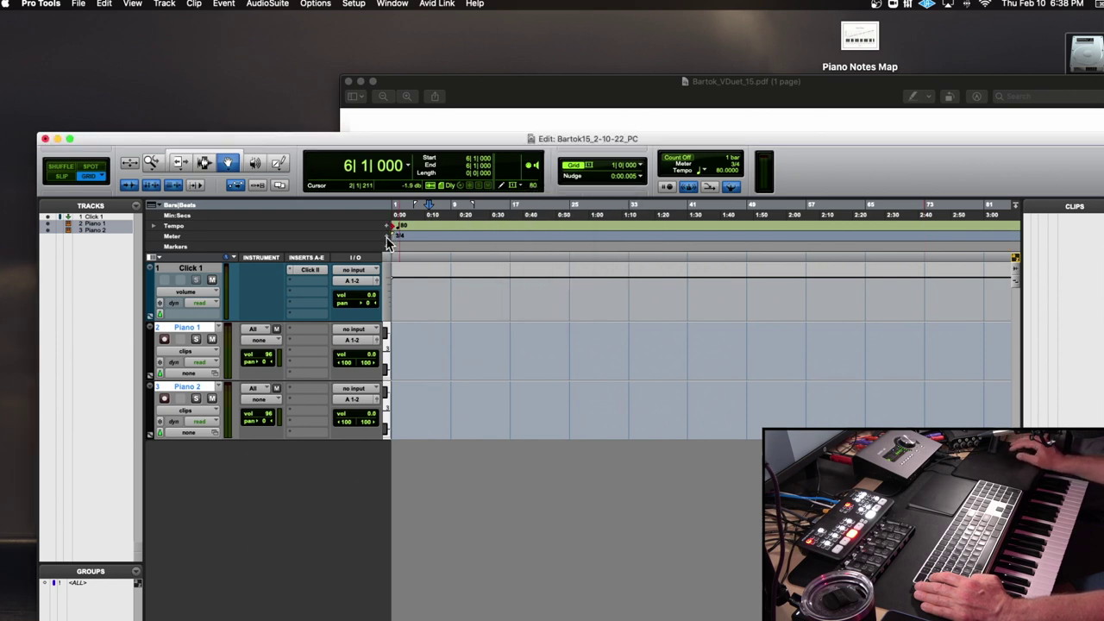
{"action": "left_click", "coordinate": [387, 237]}
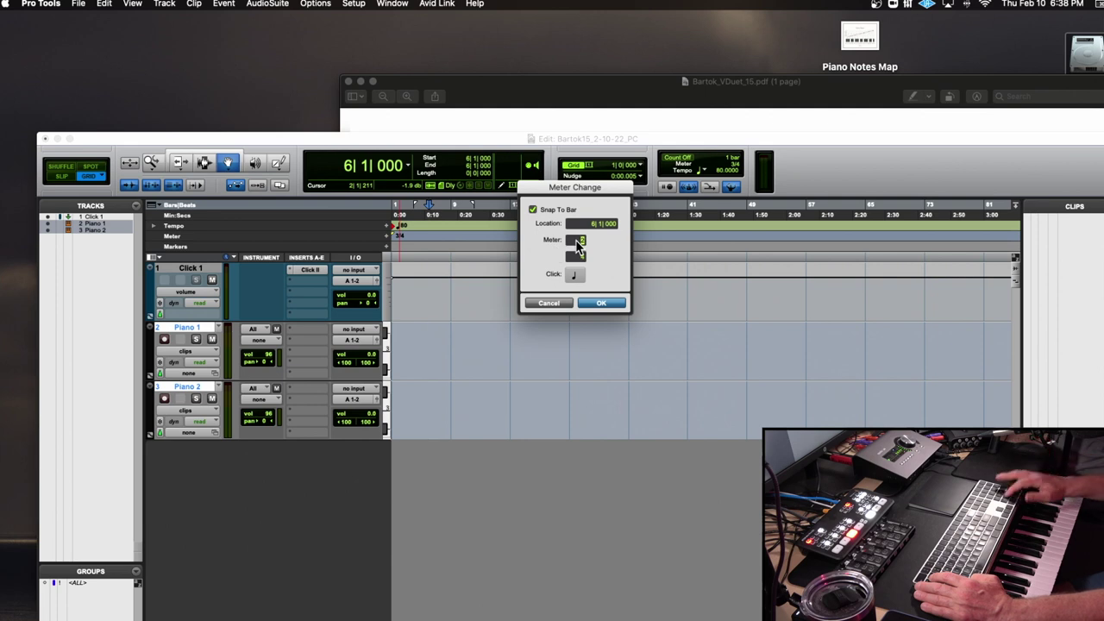
{"action": "key", "text": "Return"}
Step: Add a 3/4 meter change at 7|1|000 with Snap To Bar enabled and a quarter-note click
{"action": "left_click", "coordinate": [349, 165]}
{"action": "type", "text": "7"}
{"action": "key", "text": "Return"}
{"action": "left_click", "coordinate": [387, 235]}
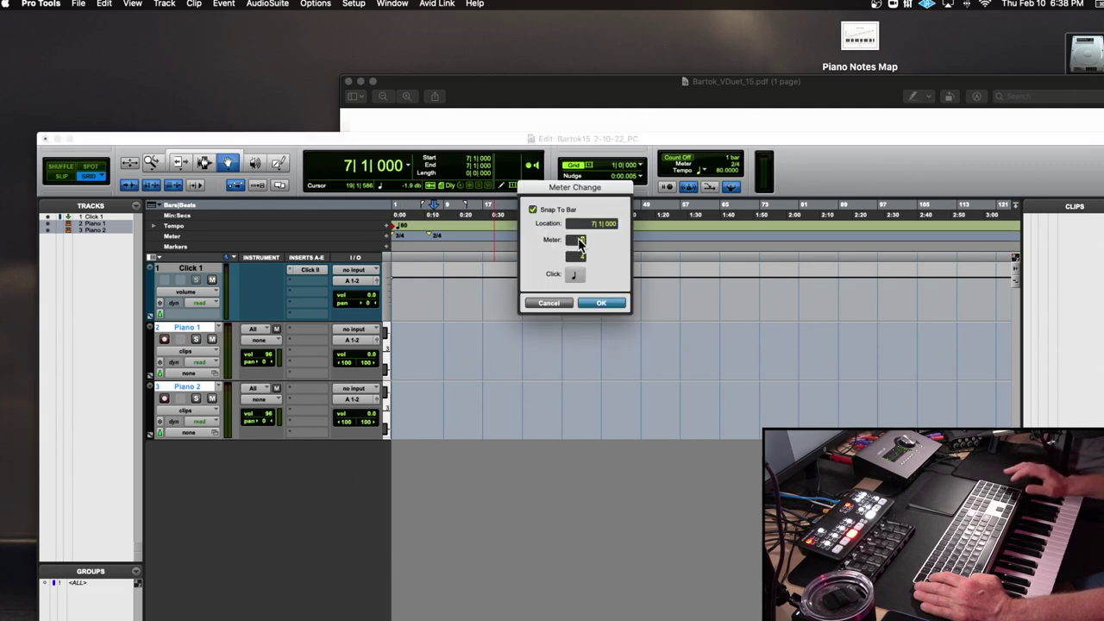
{"action": "type", "text": "3"}
{"action": "key", "text": "Return"}
{"action": "key", "text": "t"}
{"action": "key", "text": "t"}
{"action": "key", "text": "t"}
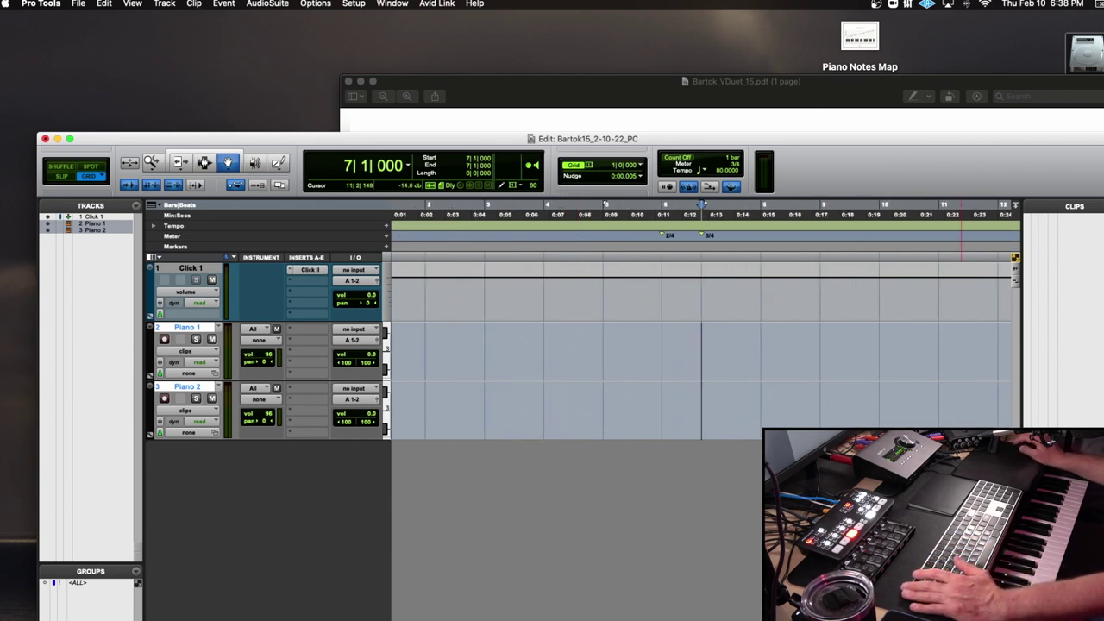
Step: Switch to the Bartok_VDuet_15.pdf score in Preview and examine the meter changes in its second system
{"action": "key", "text": "super+Tab"}
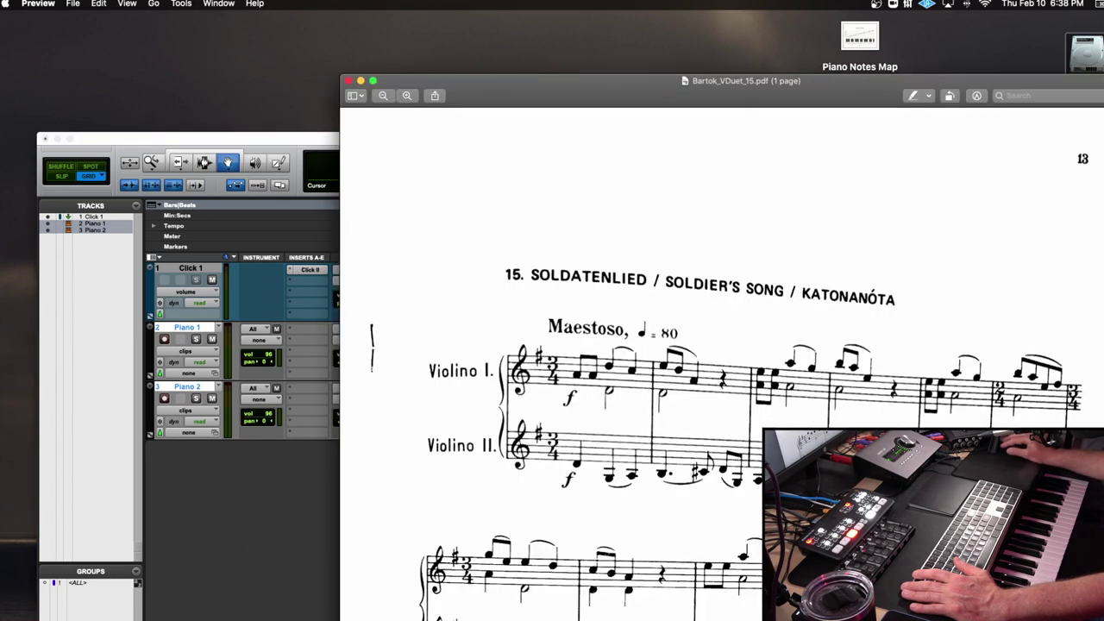
{"action": "left_click_drag", "start_coordinate": [863, 81], "coordinate": [600, 21]}
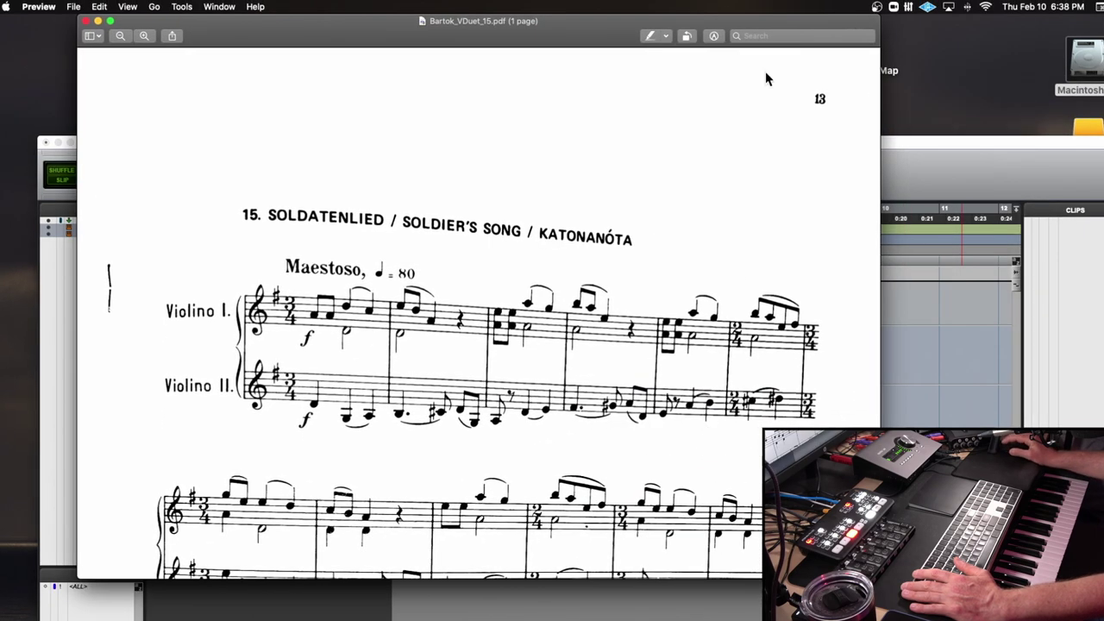
{"action": "scroll", "coordinate": [684, 141], "scroll_direction": "down", "scroll_amount": 5}
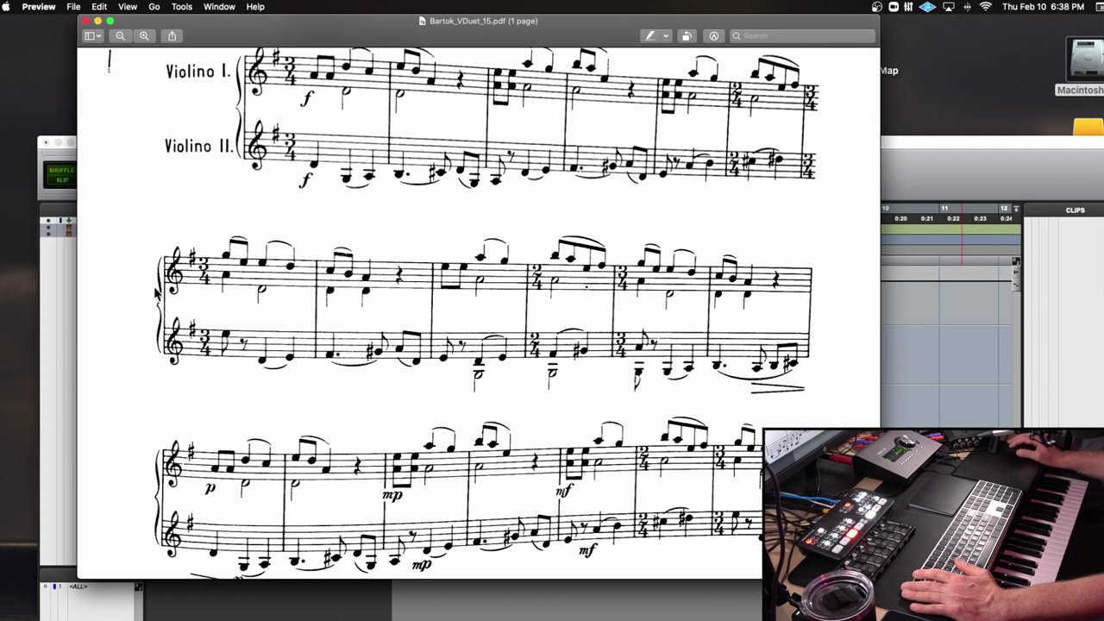
{"action": "left_click_drag", "start_coordinate": [317, 35], "coordinate": [428, 78]}
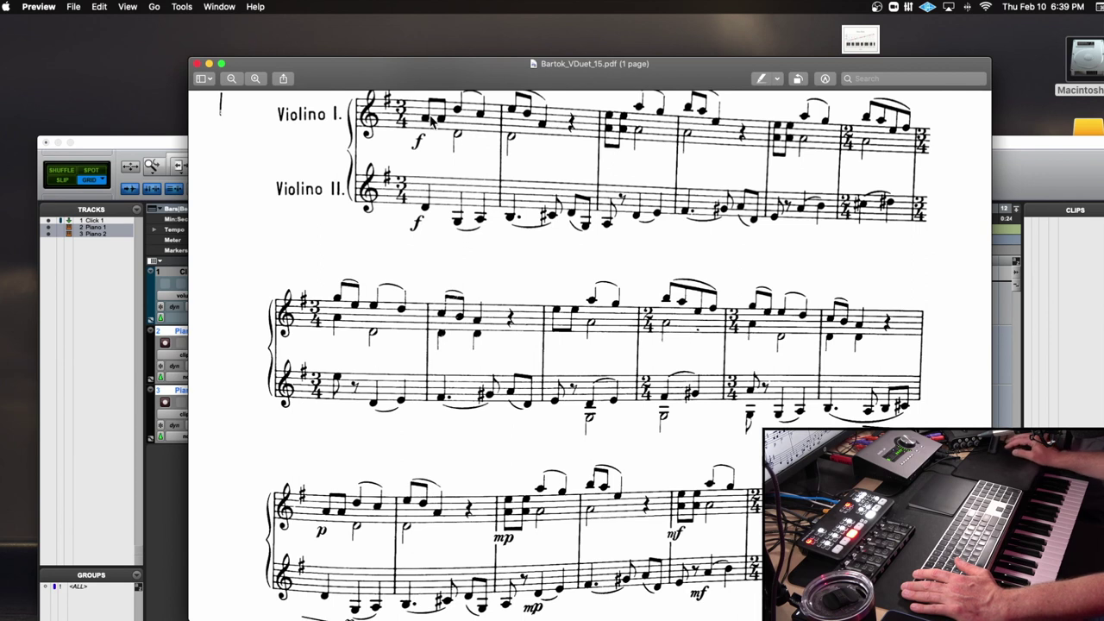
Step: Move the score aside and reposition the Bartok15_2-10-22_PC Edit window in front for timeline editing
{"action": "left_click_drag", "start_coordinate": [378, 69], "coordinate": [665, 242]}
{"action": "left_click", "coordinate": [509, 148]}
{"action": "left_click_drag", "start_coordinate": [507, 148], "coordinate": [401, 96]}
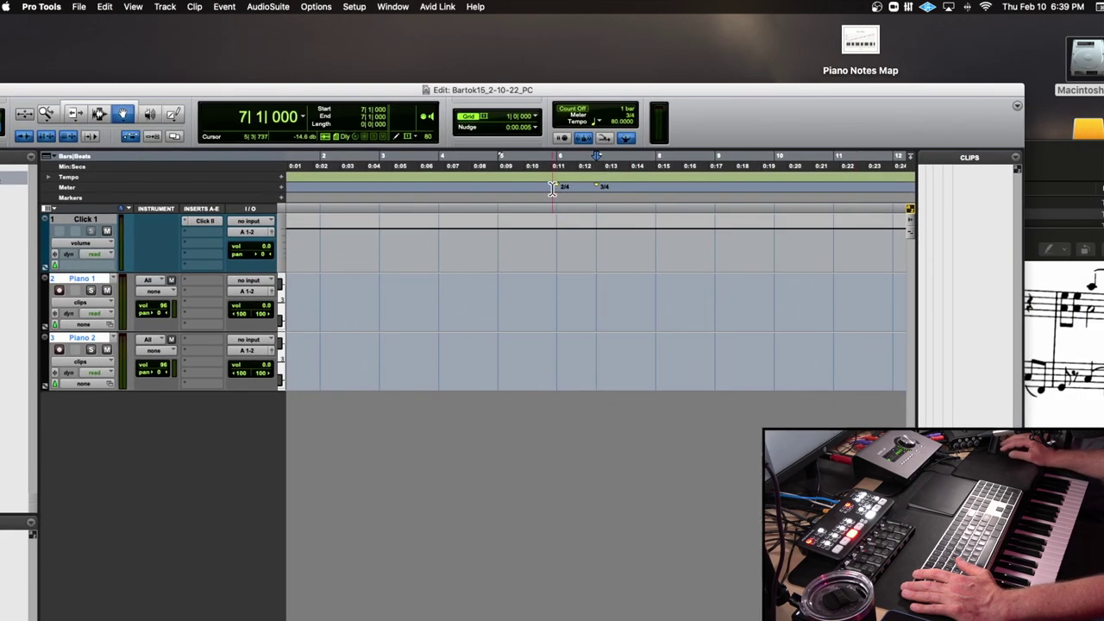
{"action": "left_click_drag", "start_coordinate": [186, 94], "coordinate": [267, 51]}
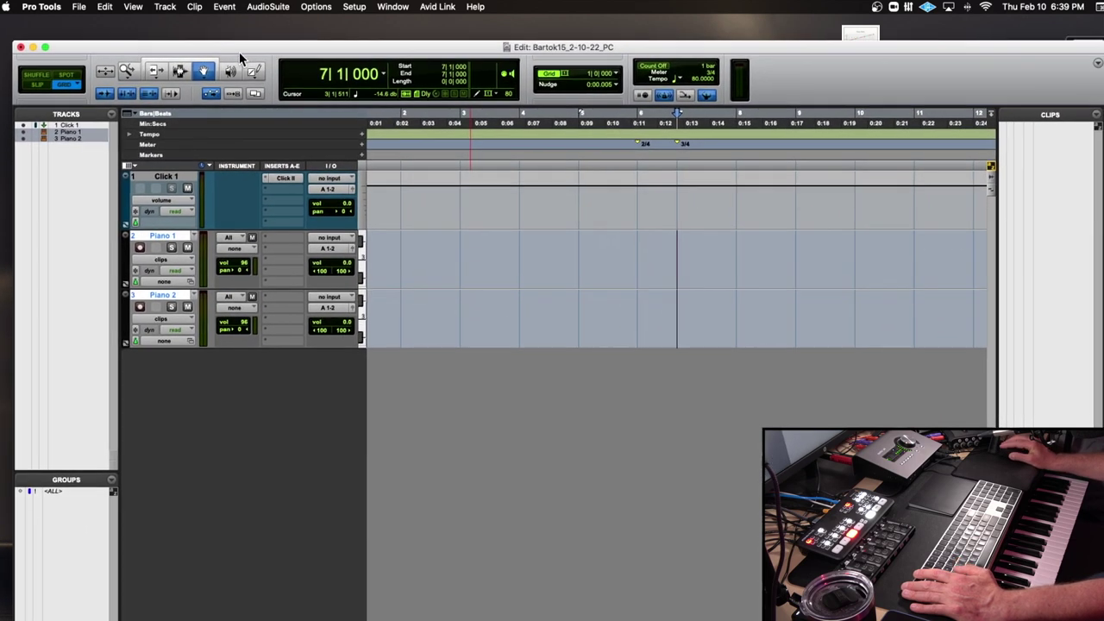
Step: Select bars 6 and 7 in the Meter ruler with the Selector tool and copy their 2/4 and 3/4 meter changes
{"action": "left_click", "coordinate": [181, 72]}
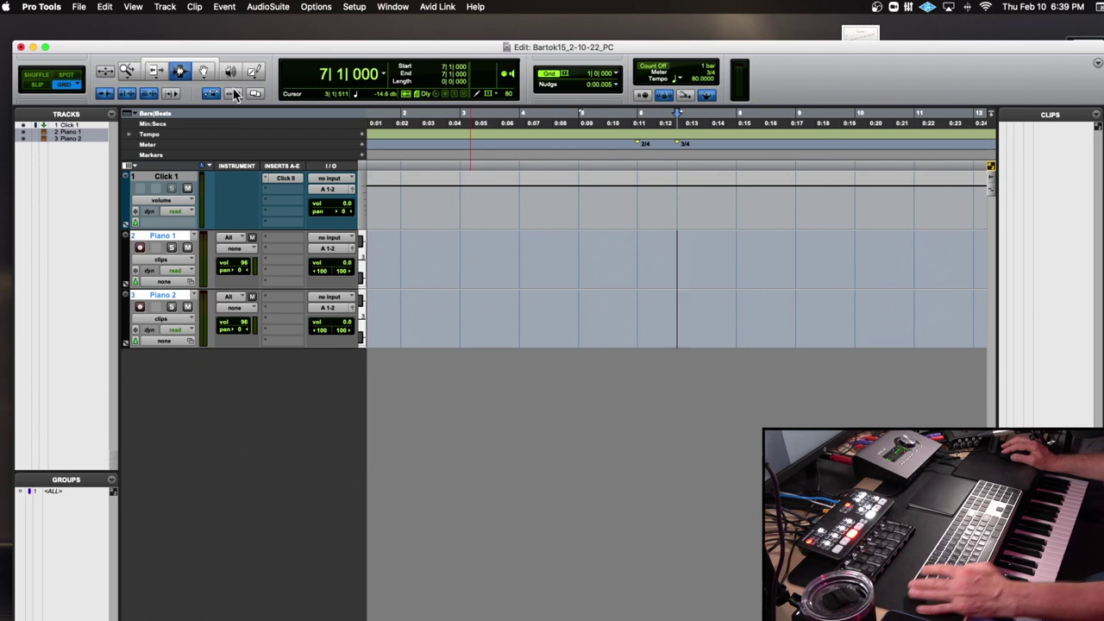
{"action": "key", "text": "super+bracketright"}
{"action": "key", "text": "super+bracketright"}
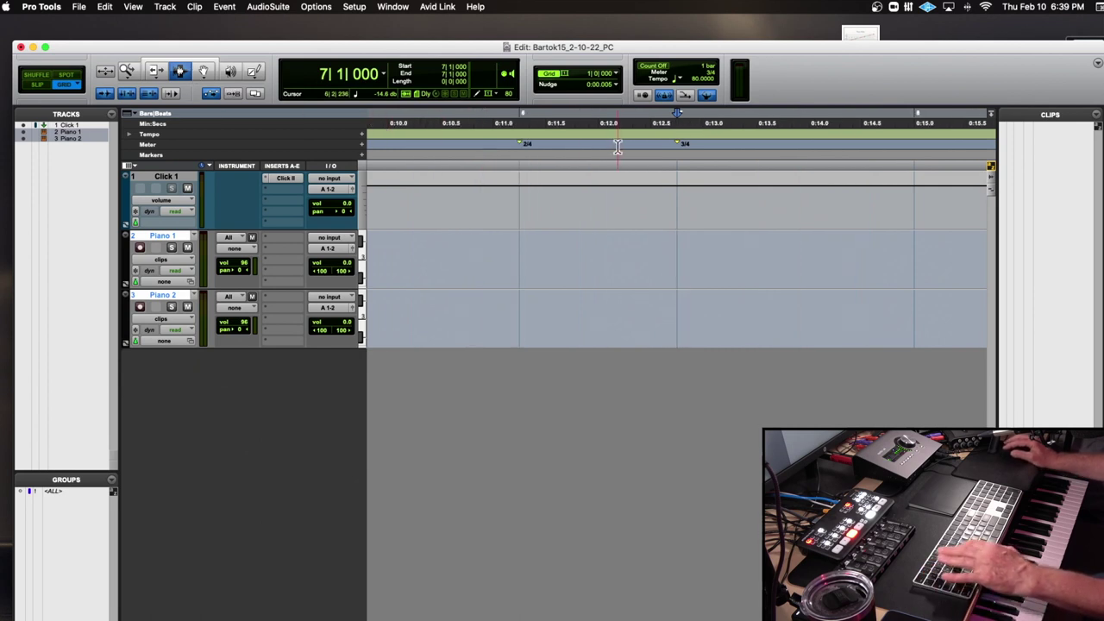
{"action": "left_click_drag", "start_coordinate": [513, 144], "coordinate": [891, 146]}
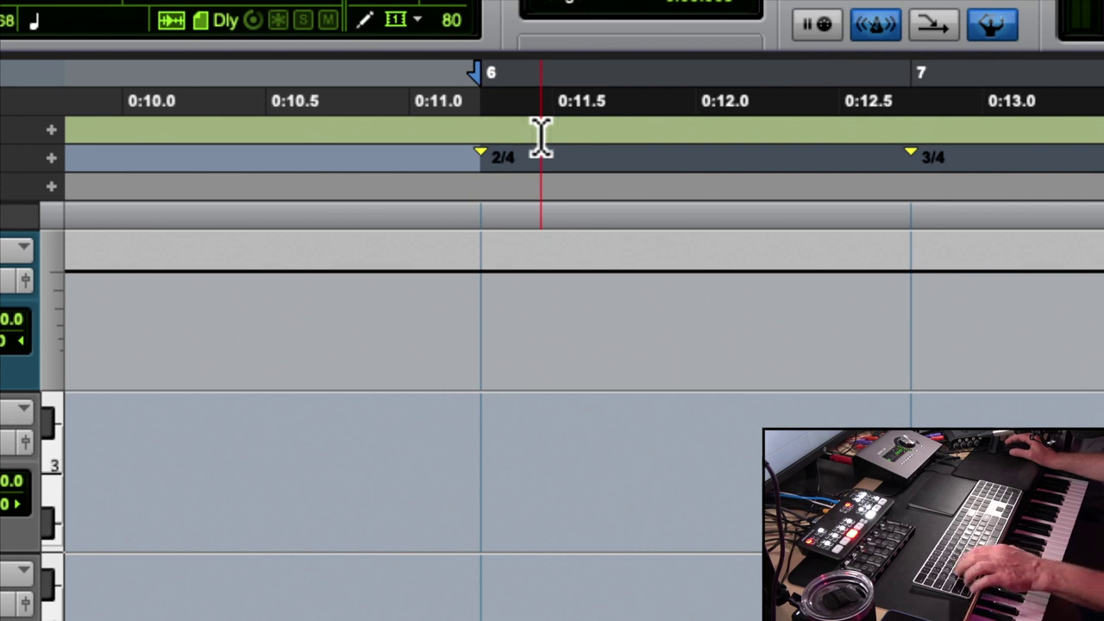
{"action": "key", "text": "super+bracketleft"}
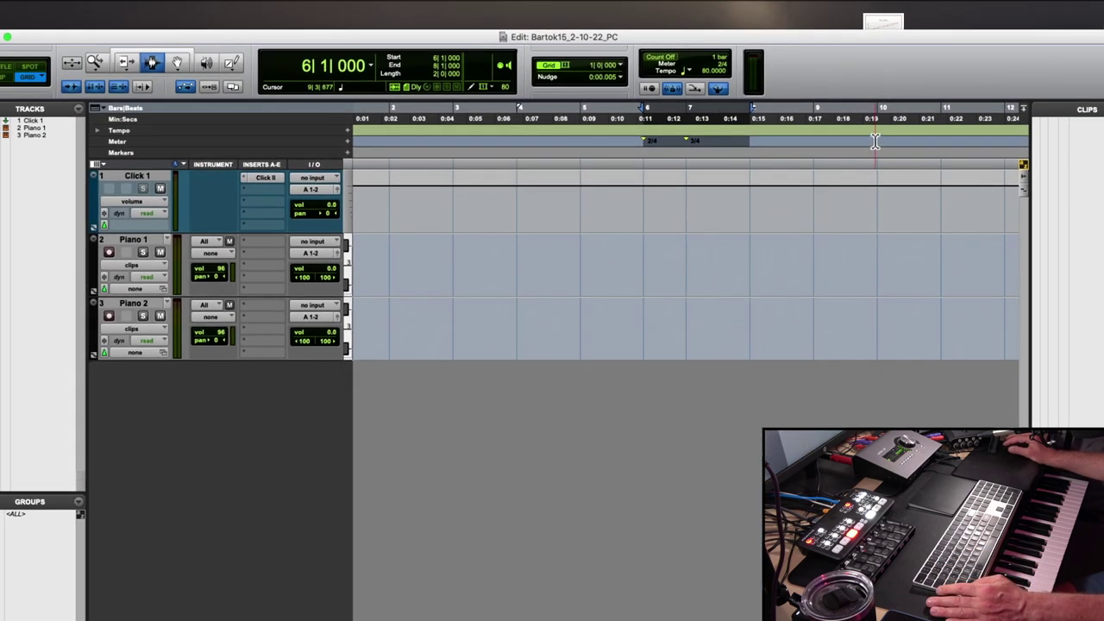
Step: Paste the copied 2/4 and 3/4 meter changes into the Meter ruler at 10|1|000
{"action": "left_click", "coordinate": [876, 145]}
{"action": "key", "text": "super+bracketright"}
{"action": "key", "text": "super+bracketright"}
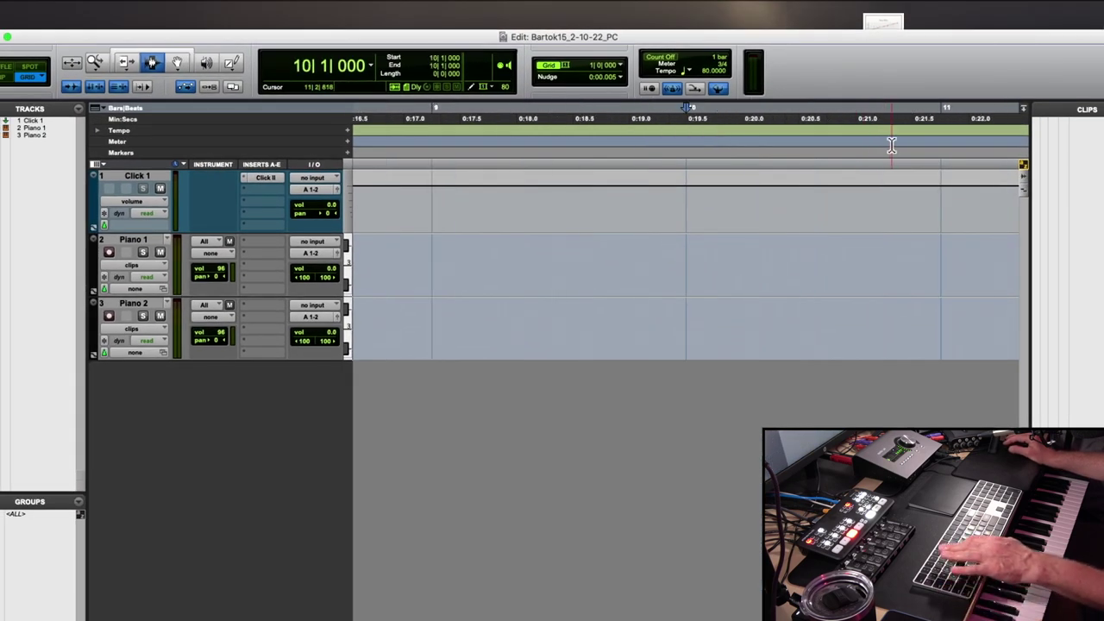
{"action": "key", "text": "space"}
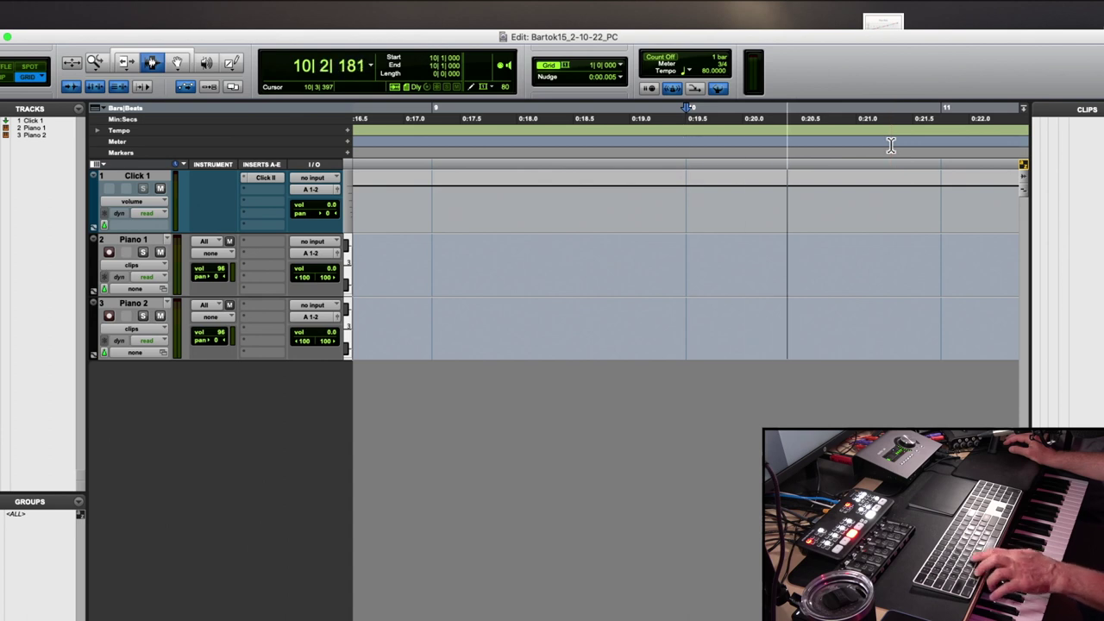
{"action": "key", "text": "super+z"}
{"action": "key", "text": "space"}
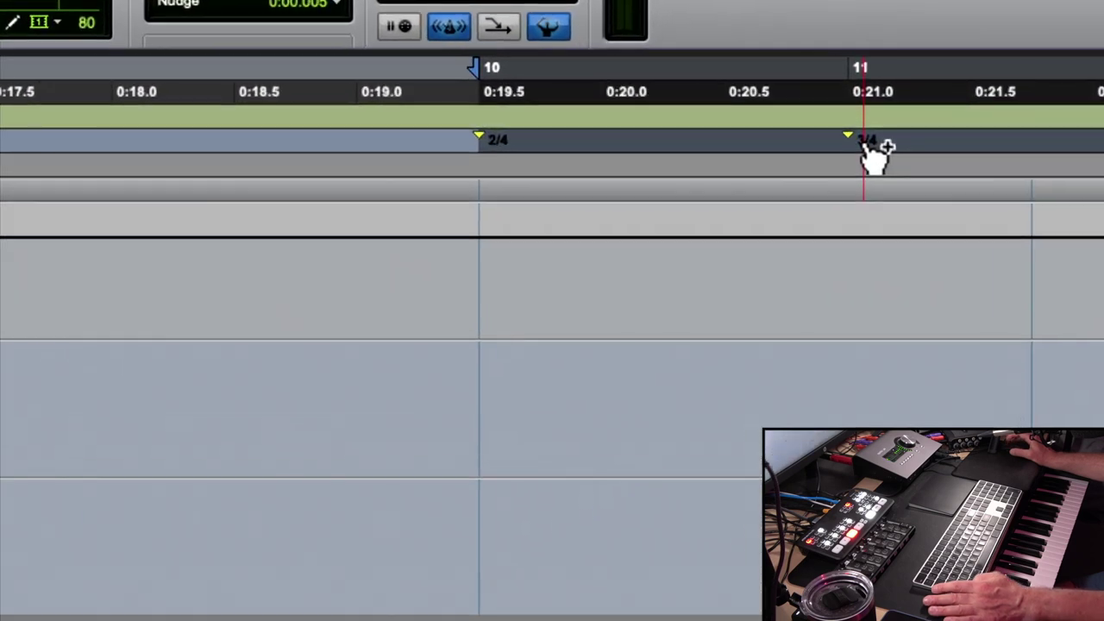
{"action": "key", "text": "r"}
{"action": "key", "text": "r"}
{"action": "key", "text": "r"}
{"action": "key", "text": "r"}
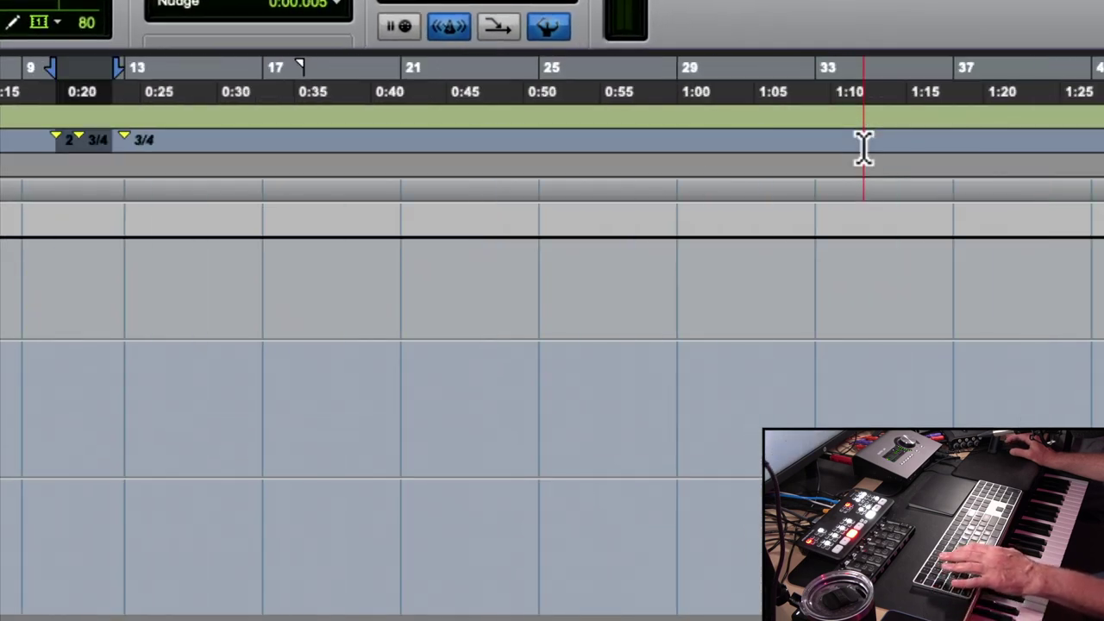